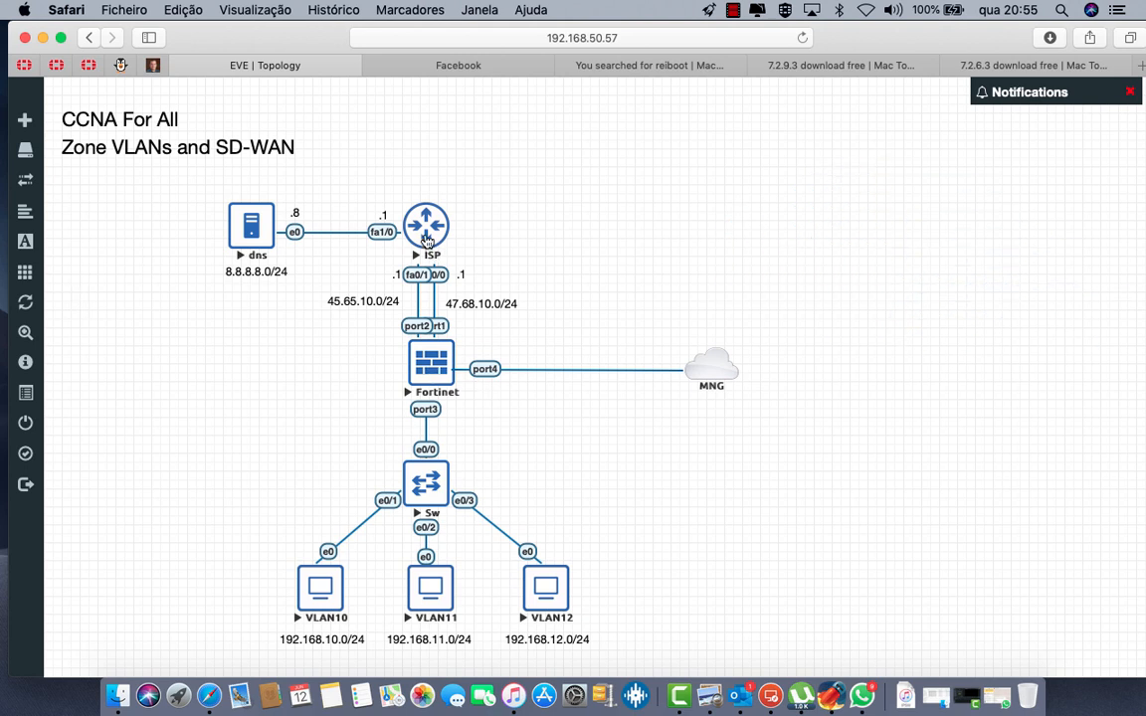
Step: Open the ISP router's console and decline the initial configuration dialog with 'no'
left_click(426, 239)
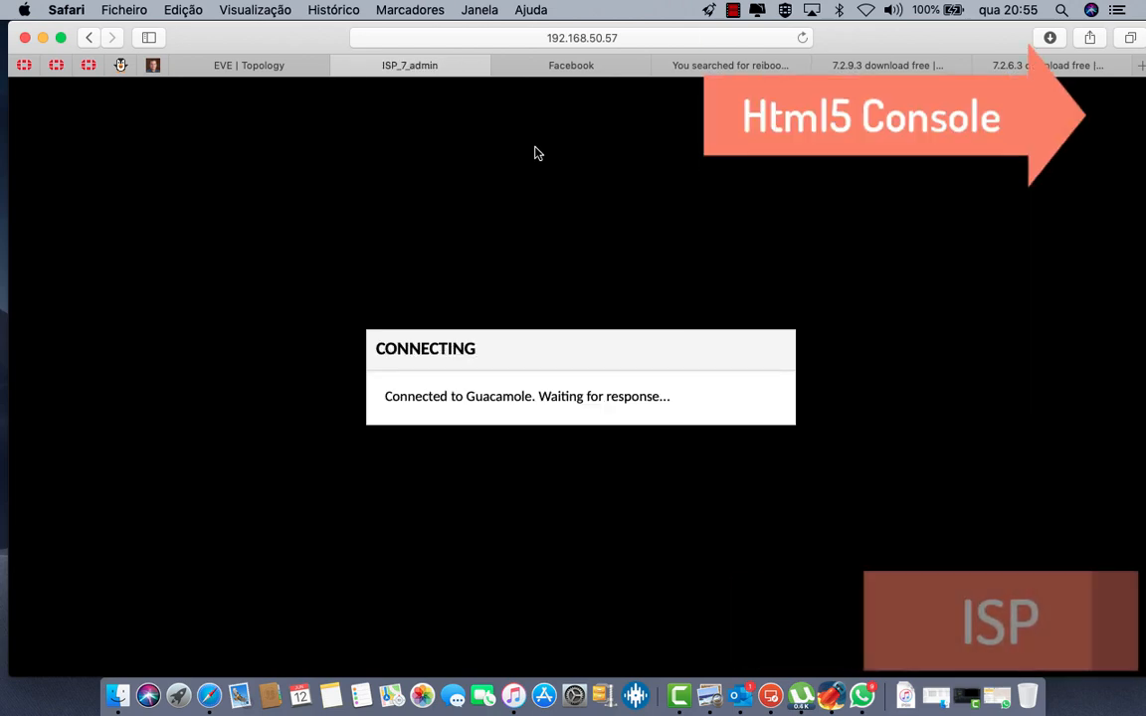
key("Return")
key("Return")
key("Return")
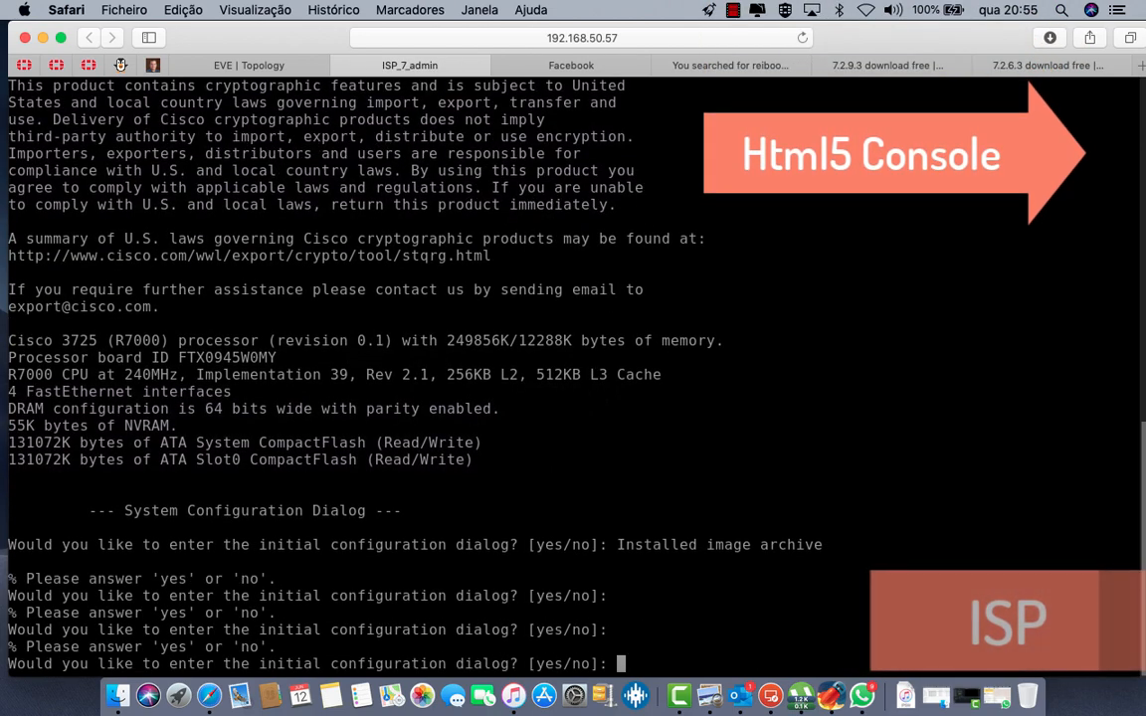
type("no")
key("Return")
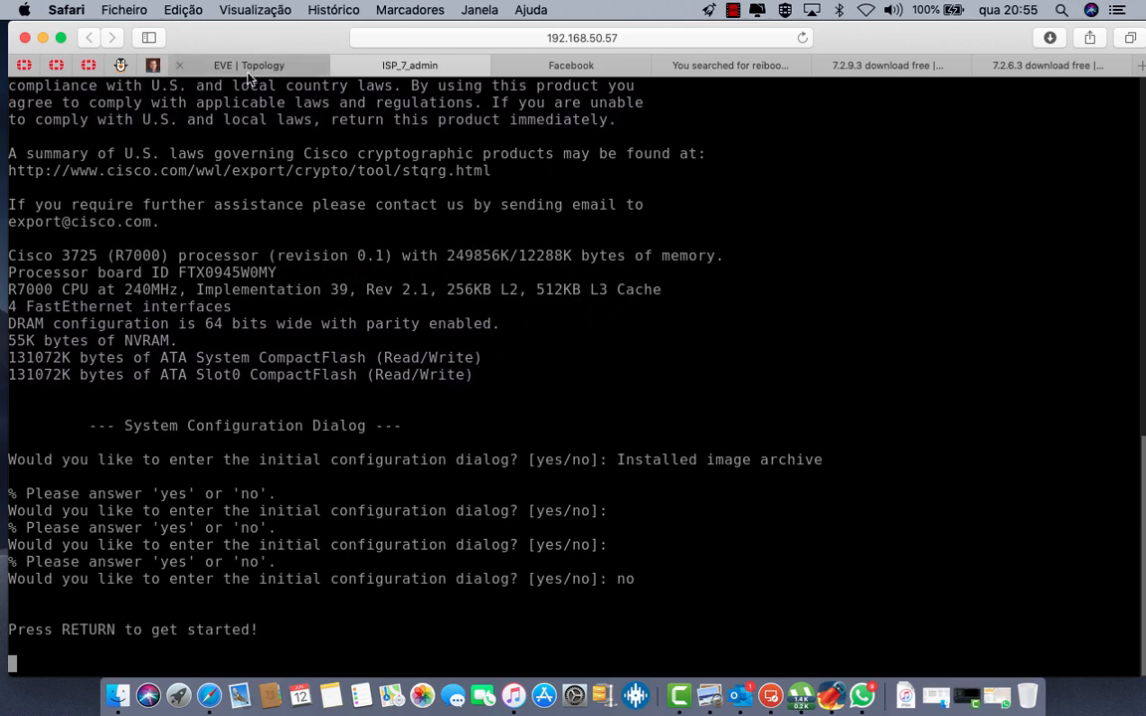
left_click(249, 64)
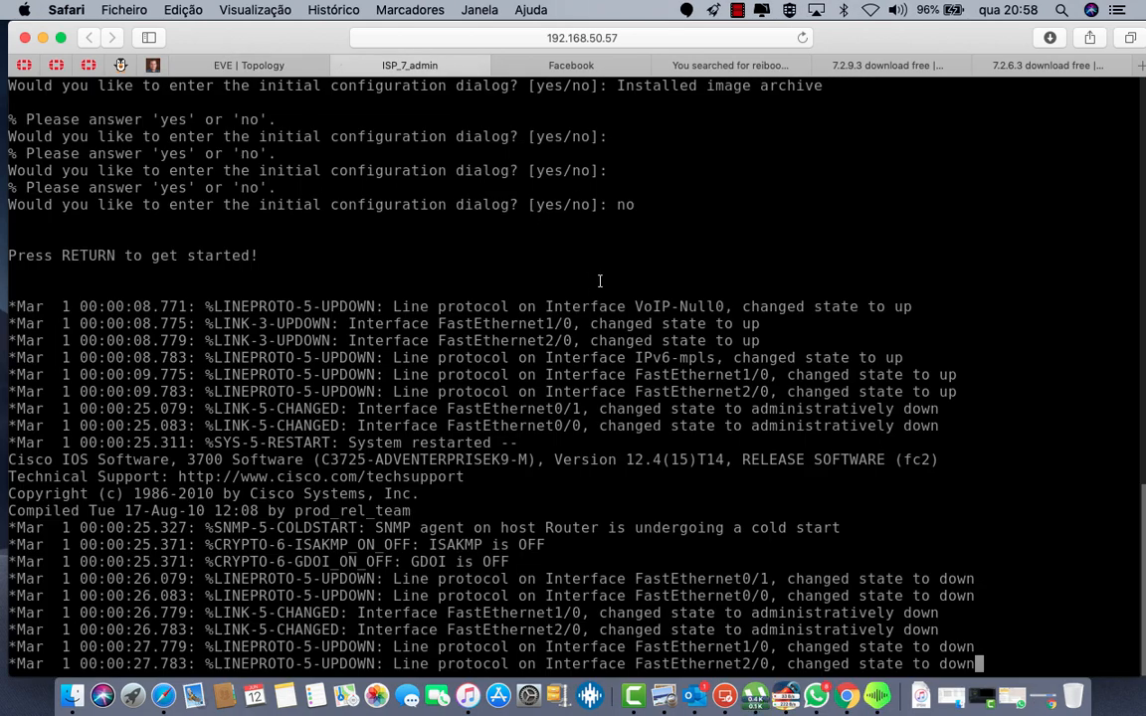
Step: Enter privileged mode with enable, then global configuration mode with configure terminal
key("Return")
key("Return")
key("Return")
type("en")
key("Tab")
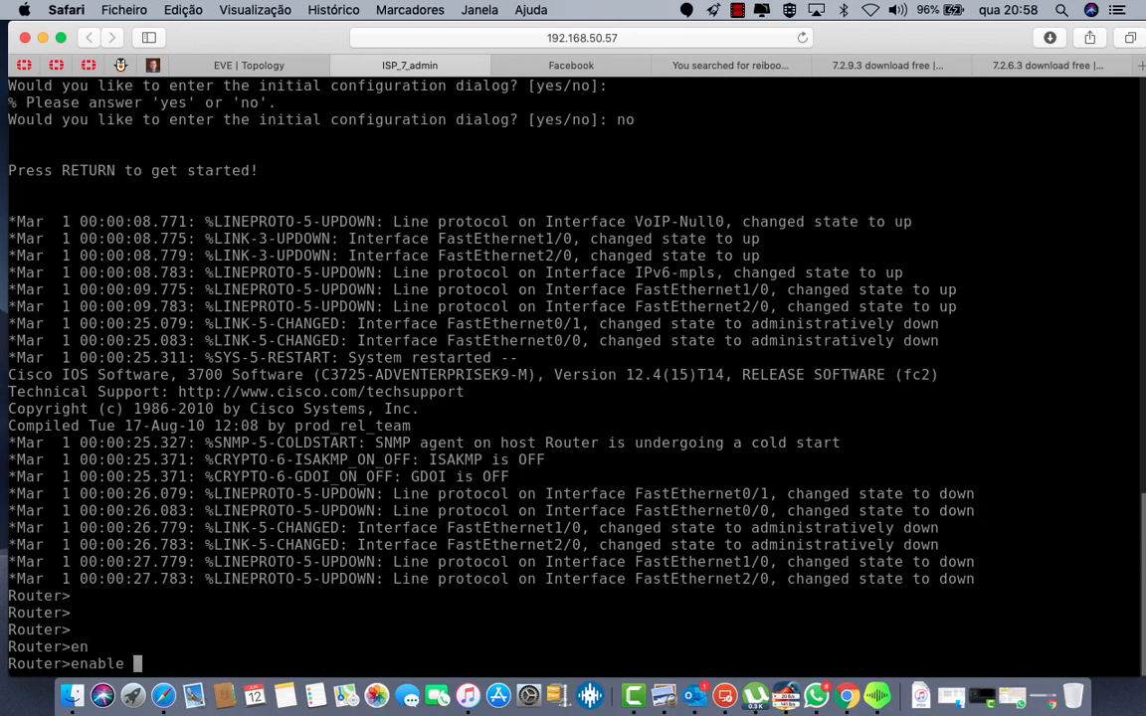
key("Return")
type("confi")
key("Tab")
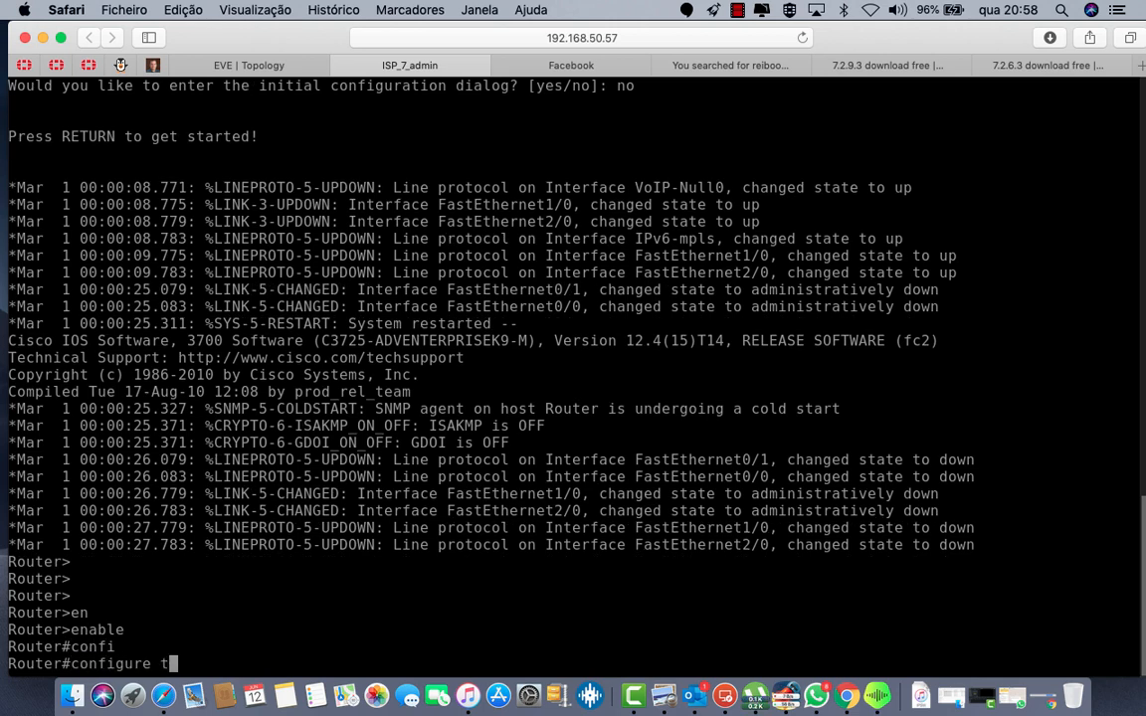
type("ter")
key("Tab")
key("Return")
Step: Enter interface FastEthernet 0/0 configuration, then return to the lab topology view
type("inter")
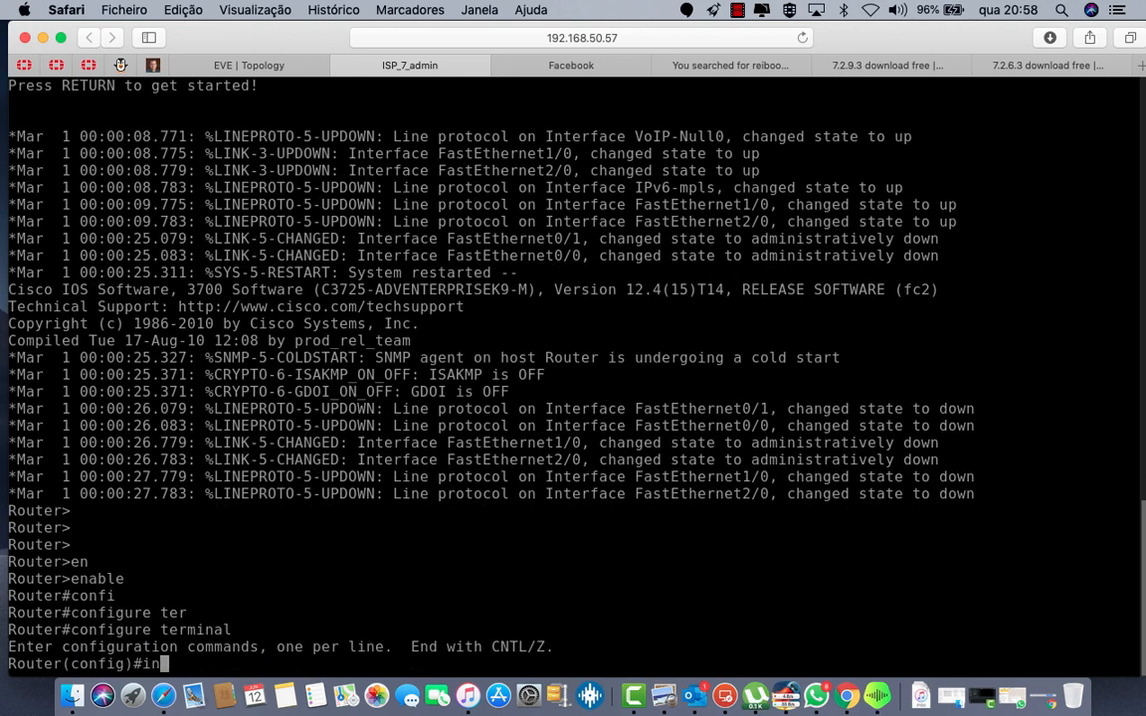
key("Tab")
type("fa")
key("Tab")
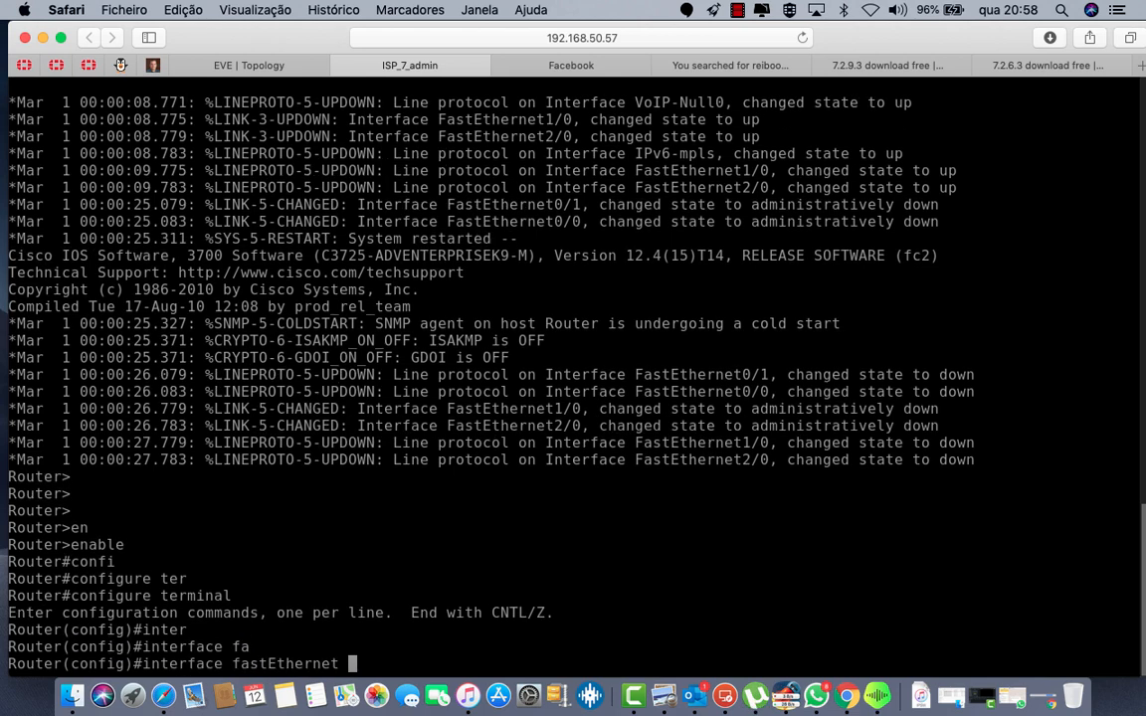
type("0/0")
key("Return")
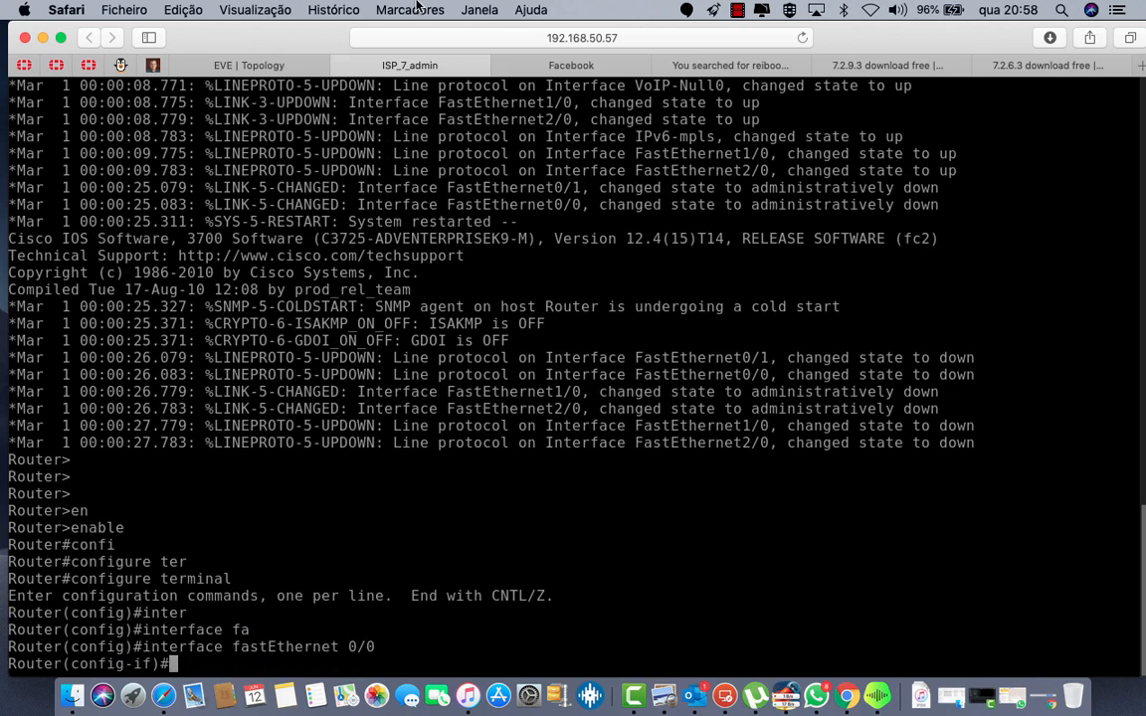
left_click(225, 66)
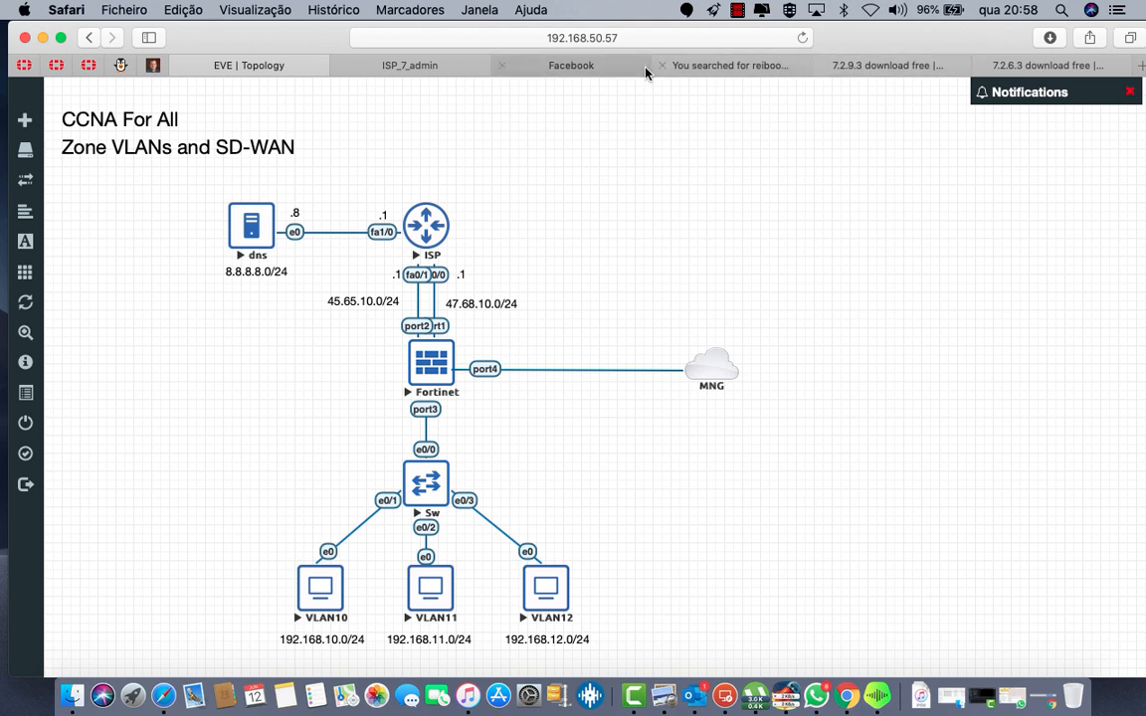
Step: Assign 47.68.10.1 255.255.255.0 to FastEthernet 0/0 and bring it up with no shutdown
left_click(428, 64)
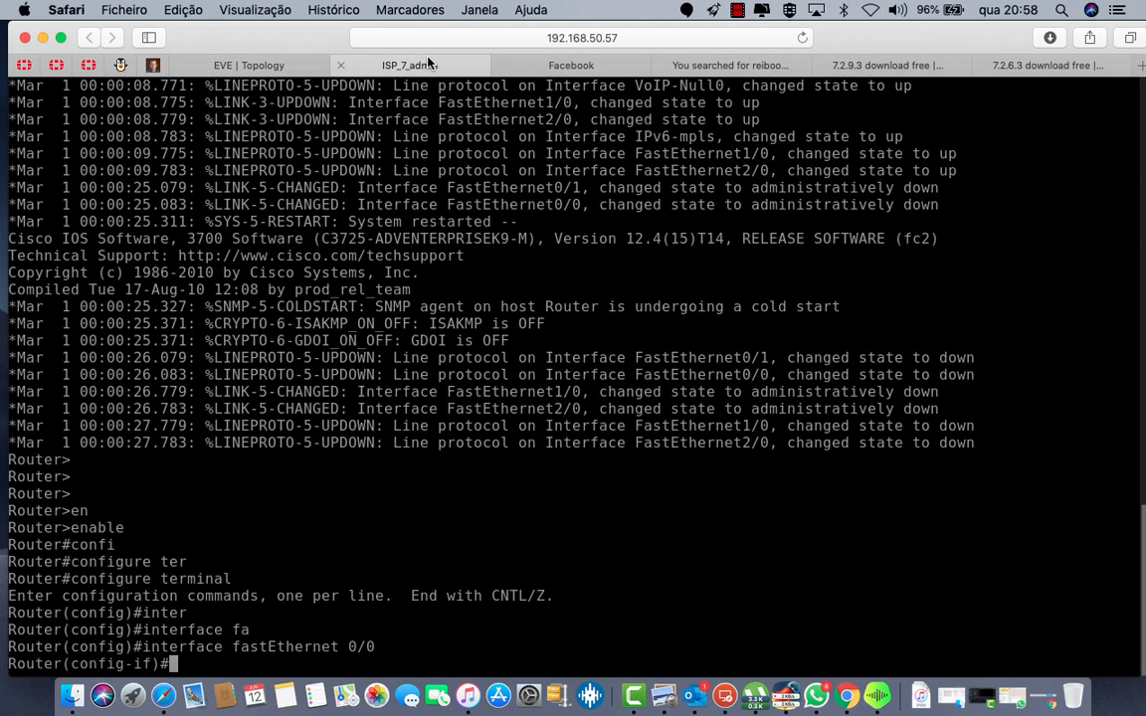
type("ip add 47")
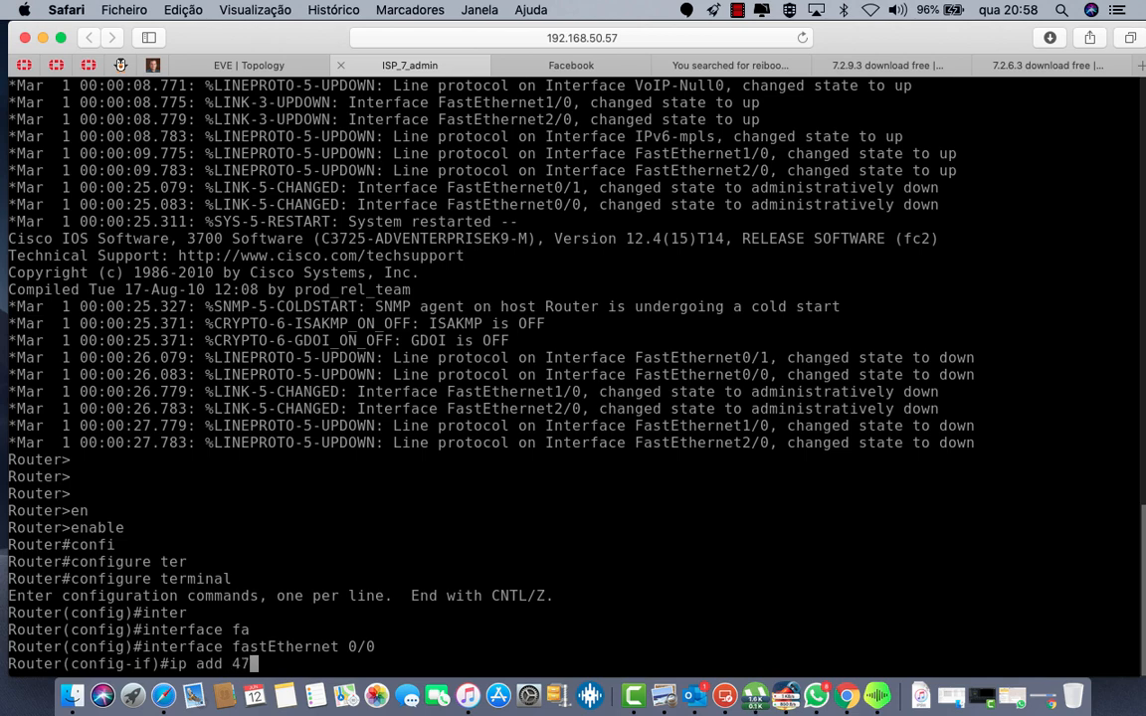
type(".68")
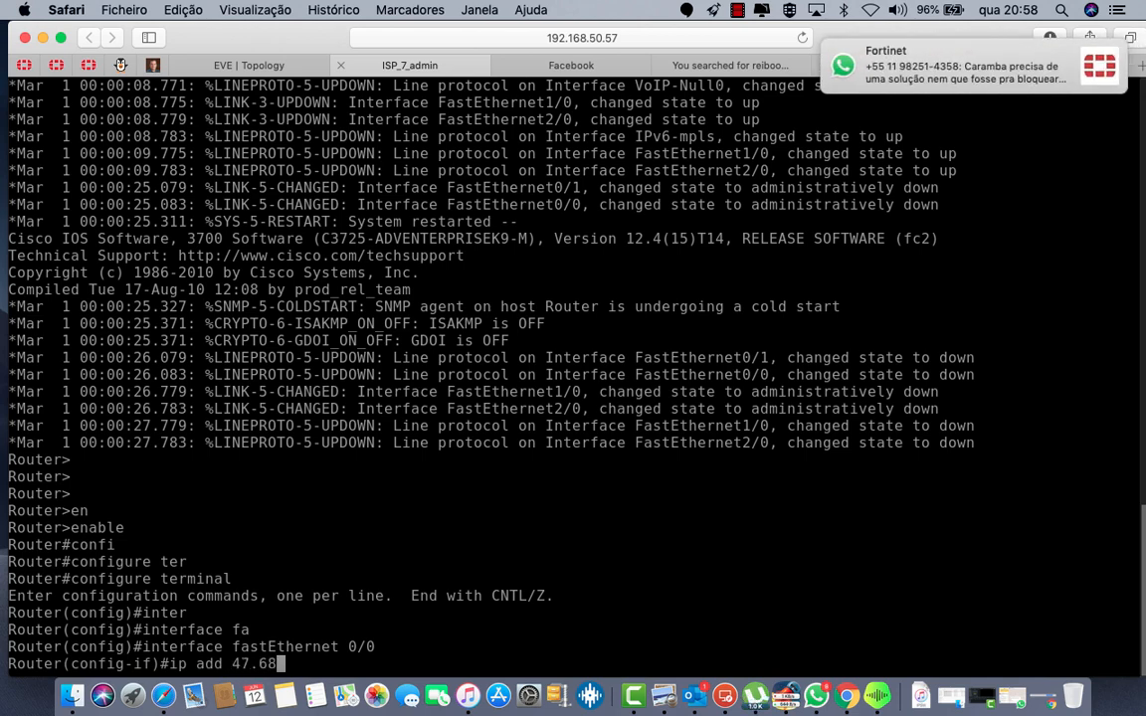
type(".10.1")
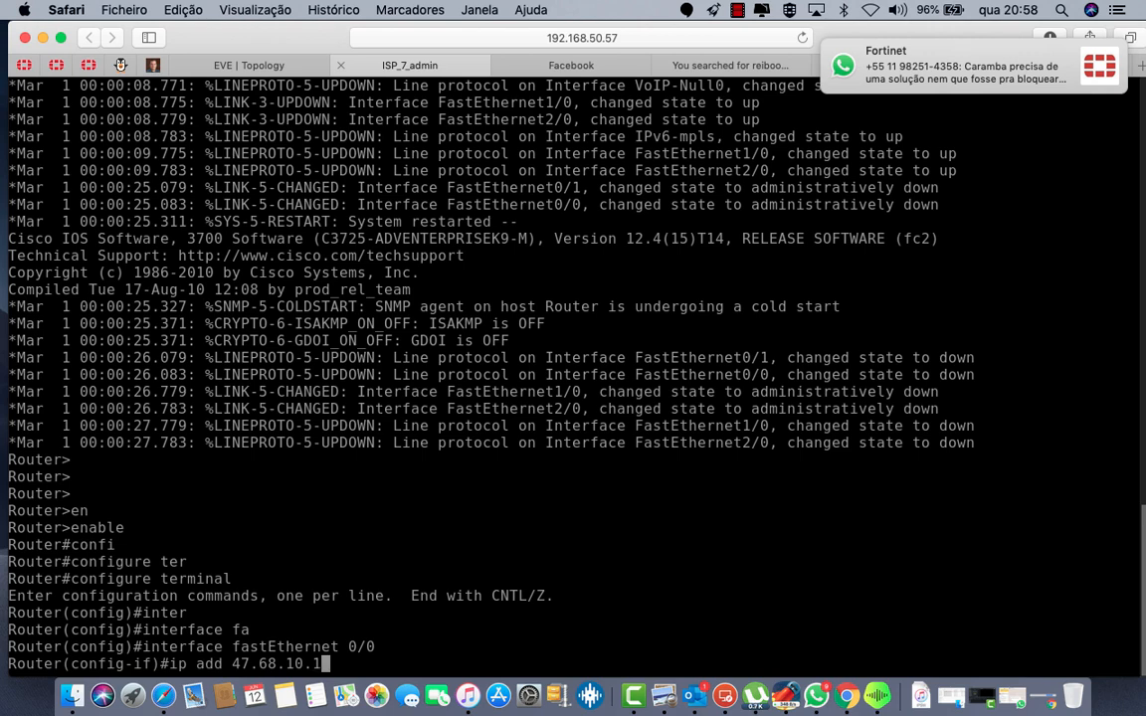
type(" 255.255")
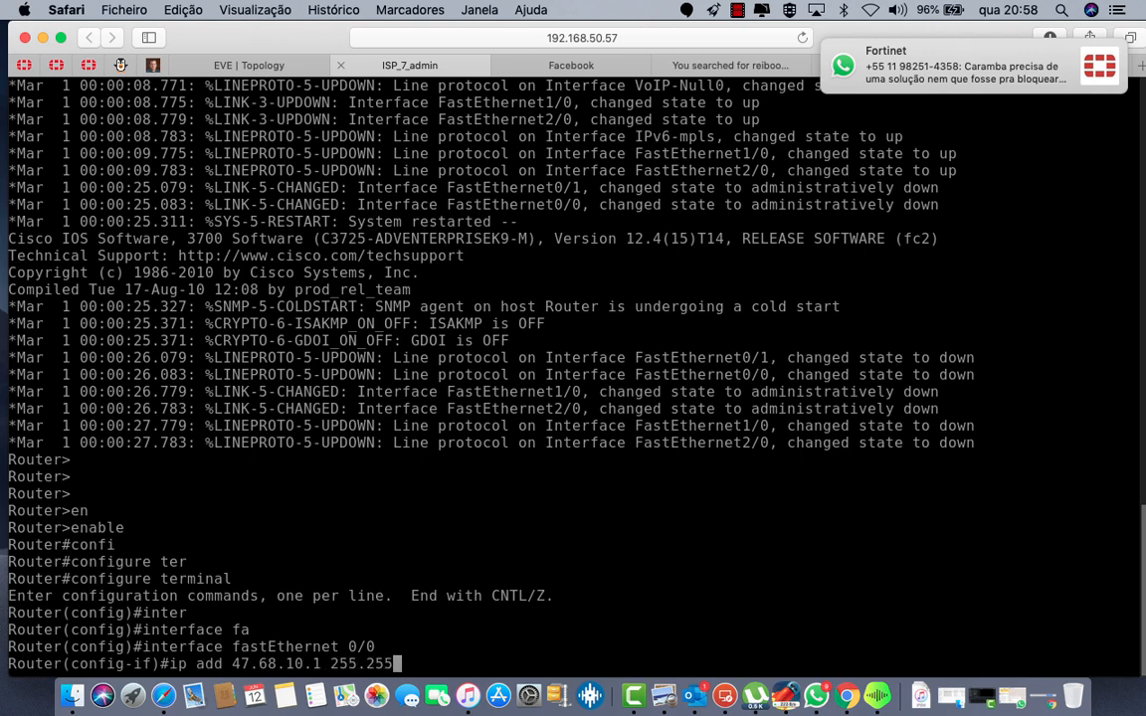
type(".255.0")
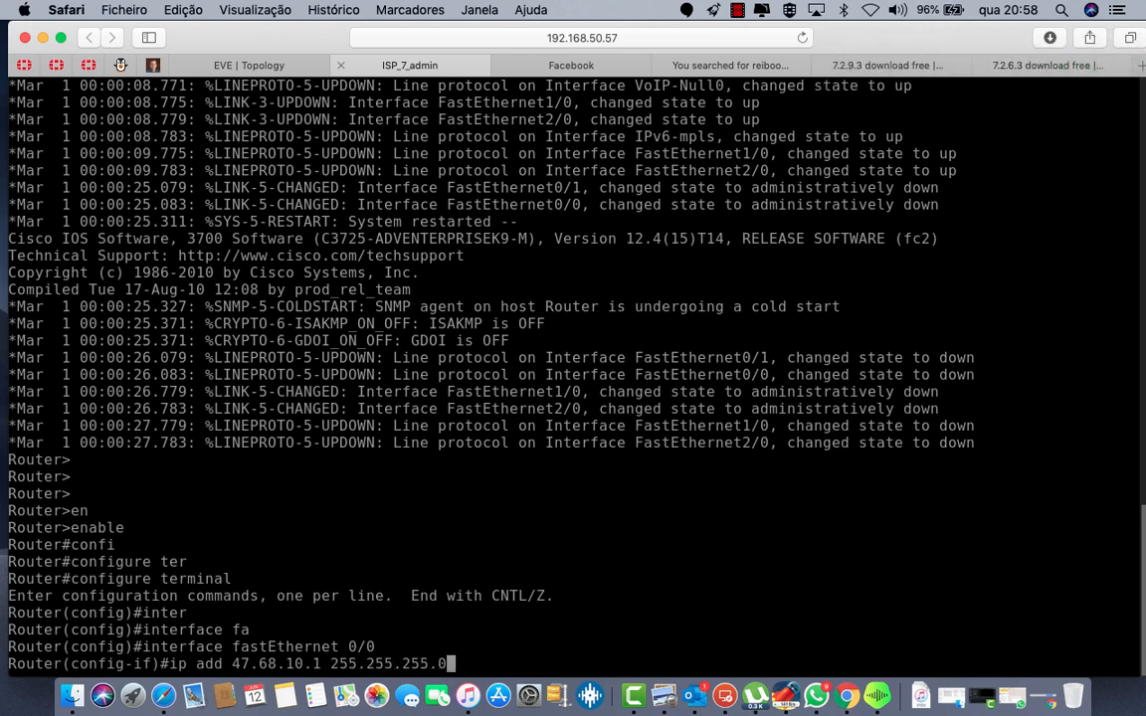
key("Return")
type("no sh")
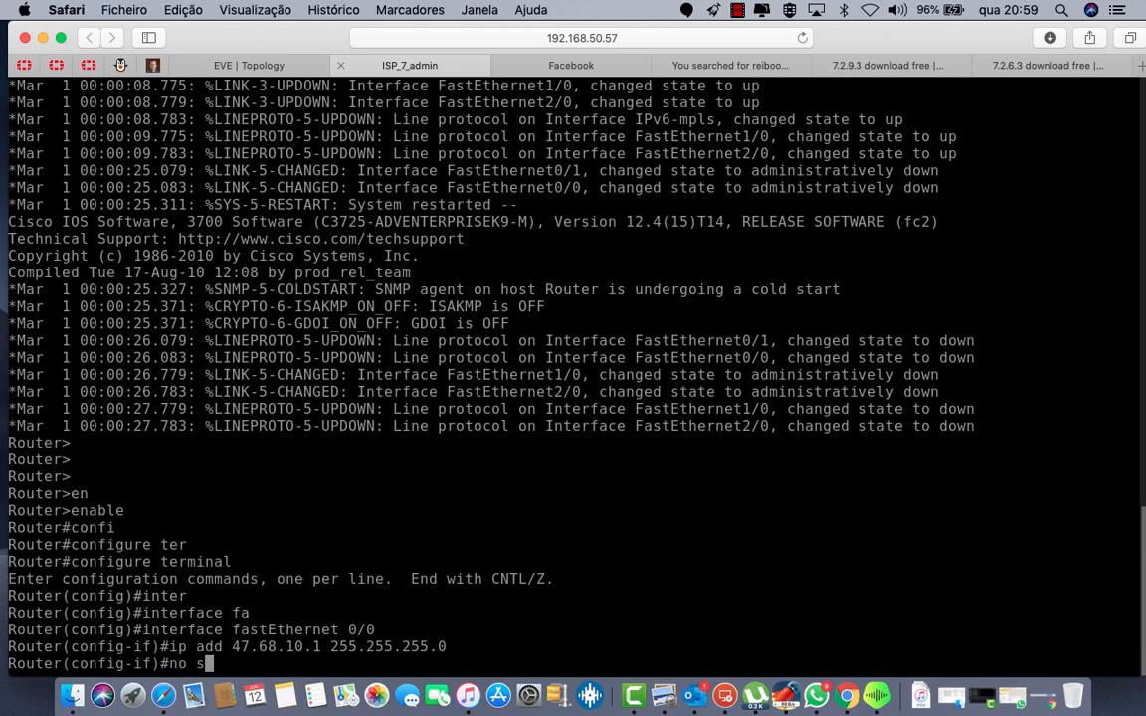
key("Return")
Step: Switch to FastEthernet 0/1 configuration and recall the ip address command for editing
key("Up")
key("Up")
key("Up")
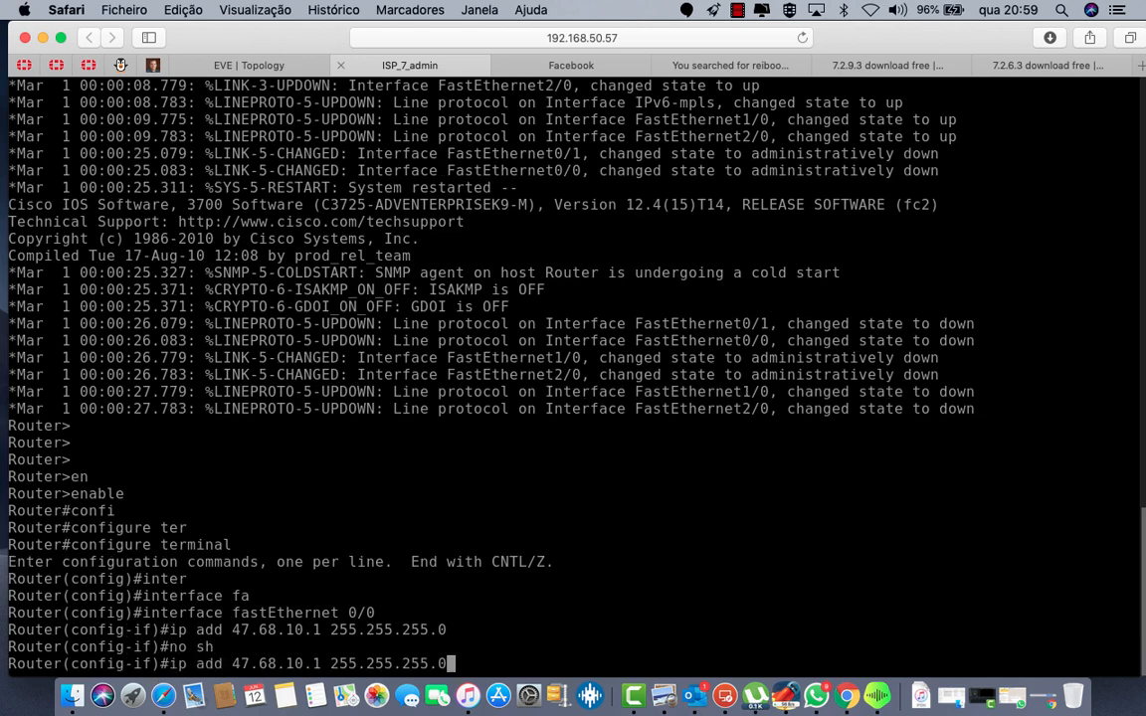
key("BackSpace")
type("1")
key("Return")
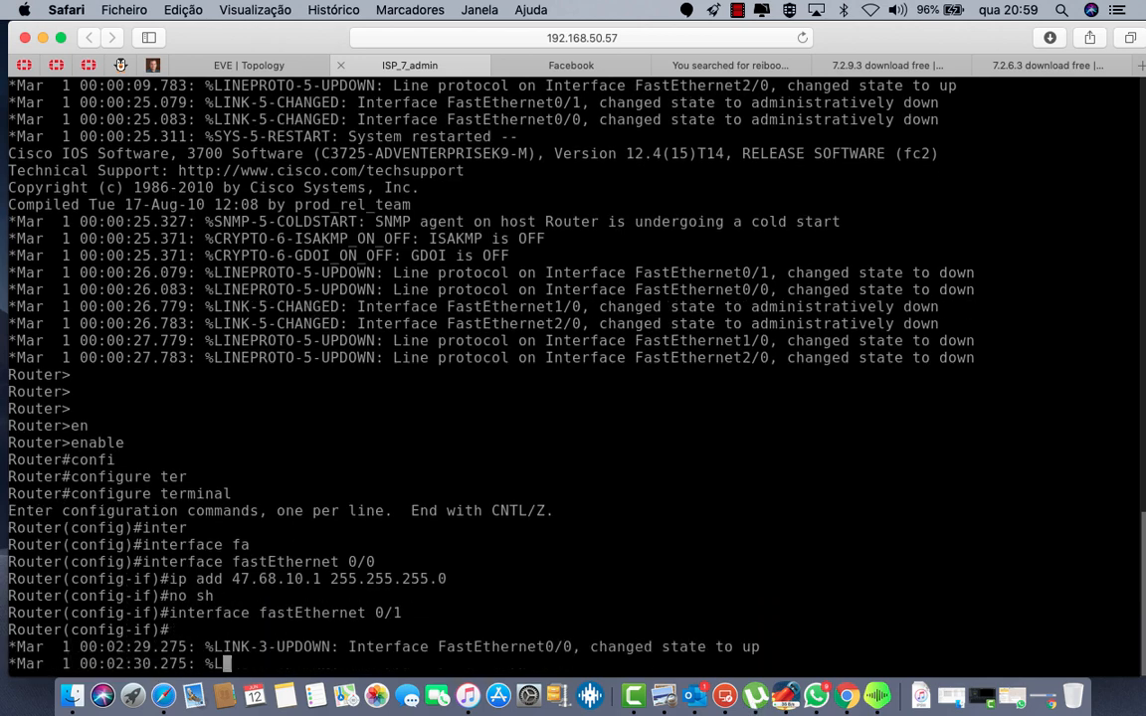
key("Return")
key("Return")
key("Return")
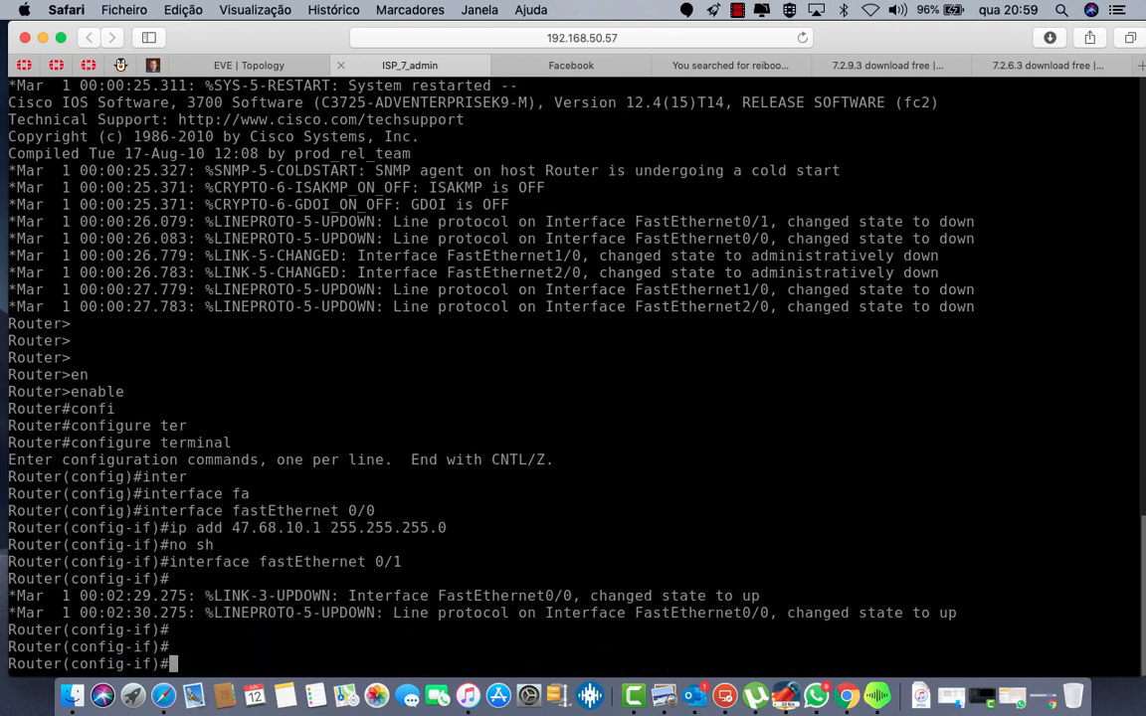
key("Up")
key("Return")
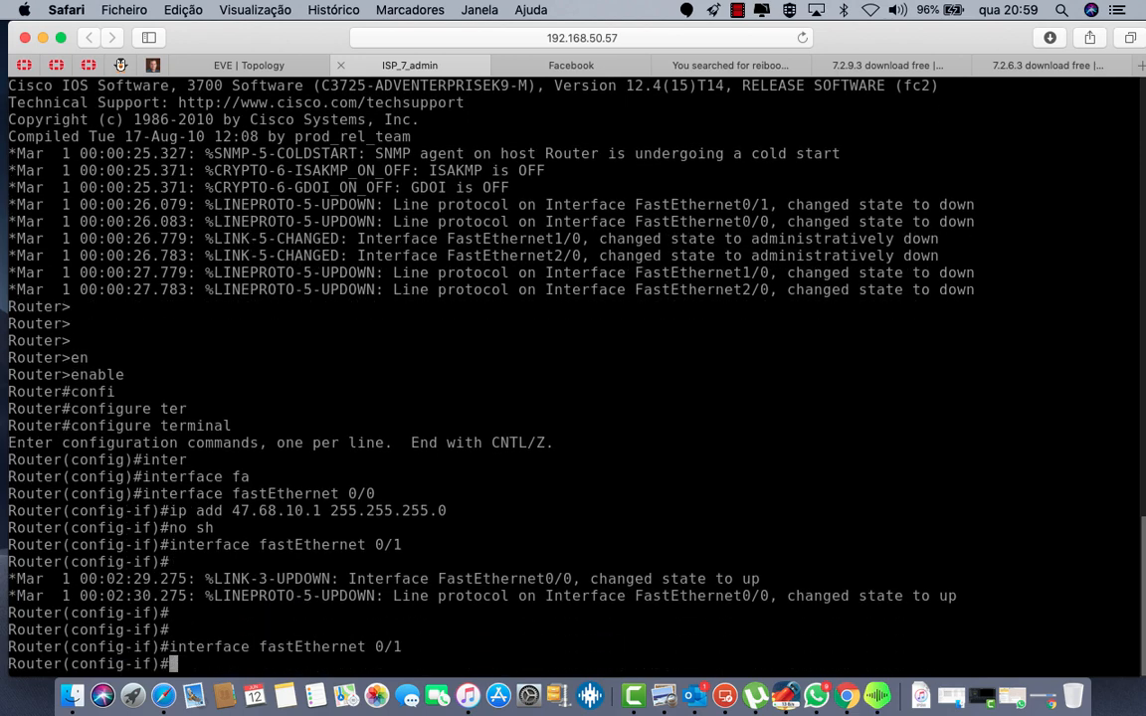
key("Up")
key("Up")
key("Up")
key("Left")
key("Left")
key("Left")
key("Left")
key("Left")
key("Left")
key("Left")
key("Left")
key("Left")
key("Left")
key("Left")
key("Left")
key("Left")
key("Left")
key("Left")
key("Left")
key("Left")
key("Left")
key("Left")
key("Left")
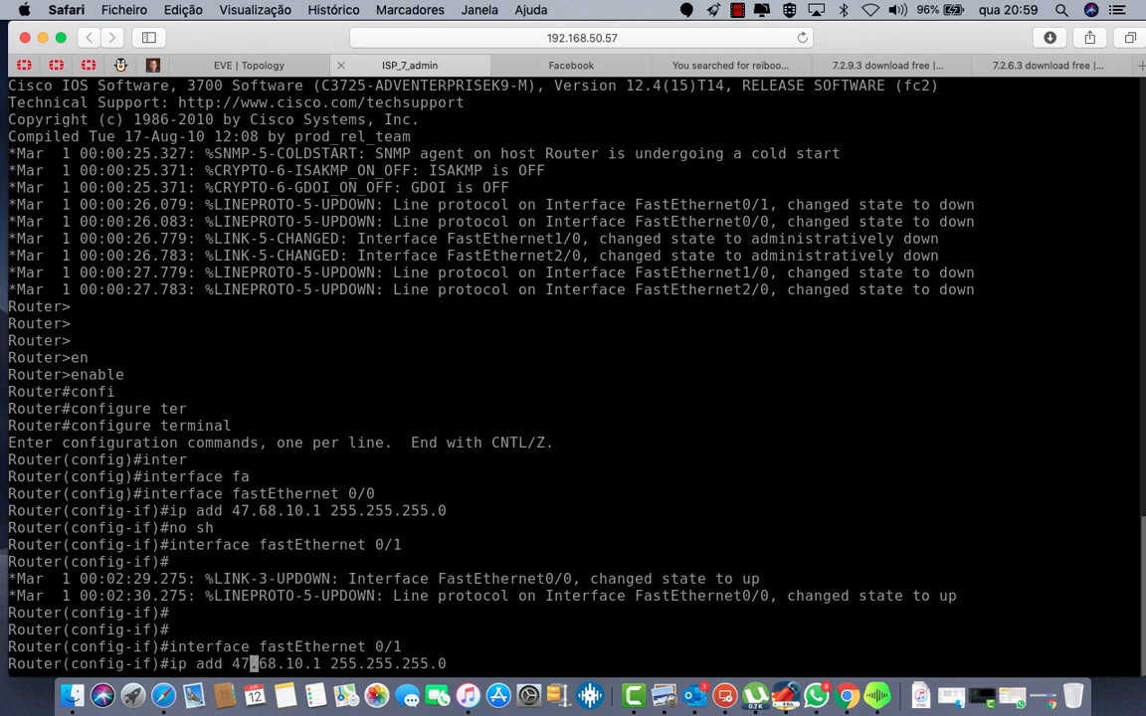
Step: Edit the recalled address to 45.65.10.1 255.255.255.0 on FastEthernet 0/1 and bring it up
key("BackSpace")
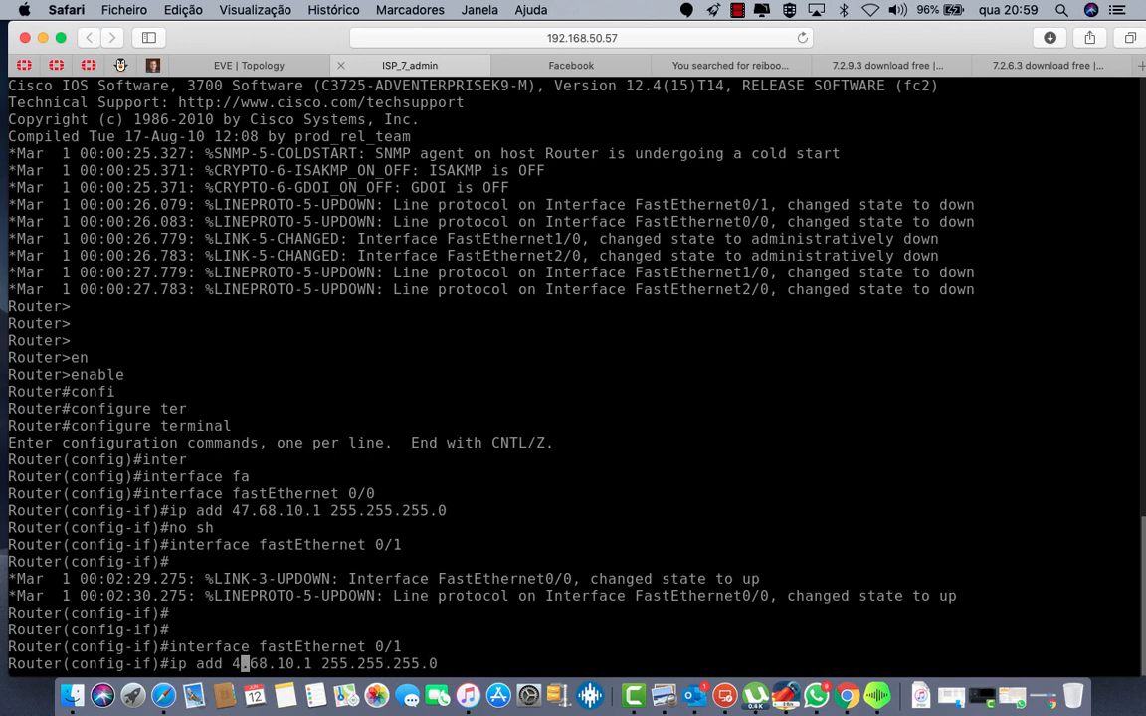
type("5")
key("Right")
key("Right")
key("Right")
key("BackSpace")
type("5")
key("Return")
type("no sh")
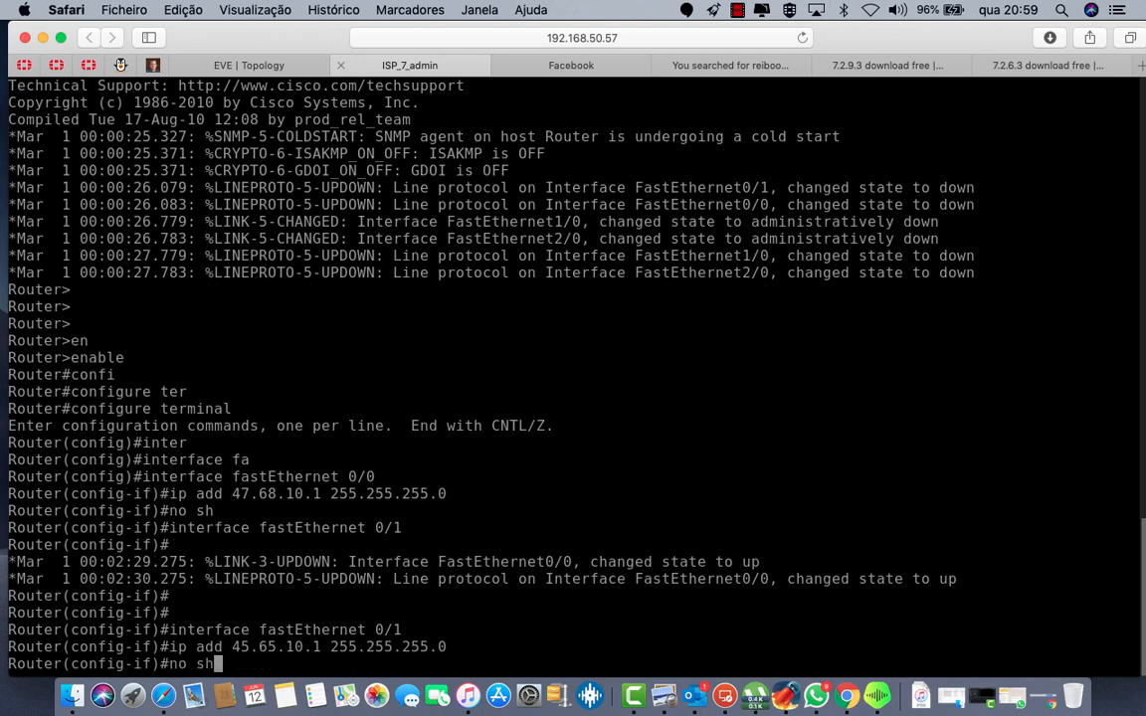
key("Return")
Step: Exit interface mode, recall the interface command, and check the topology for the dns link
type("exit")
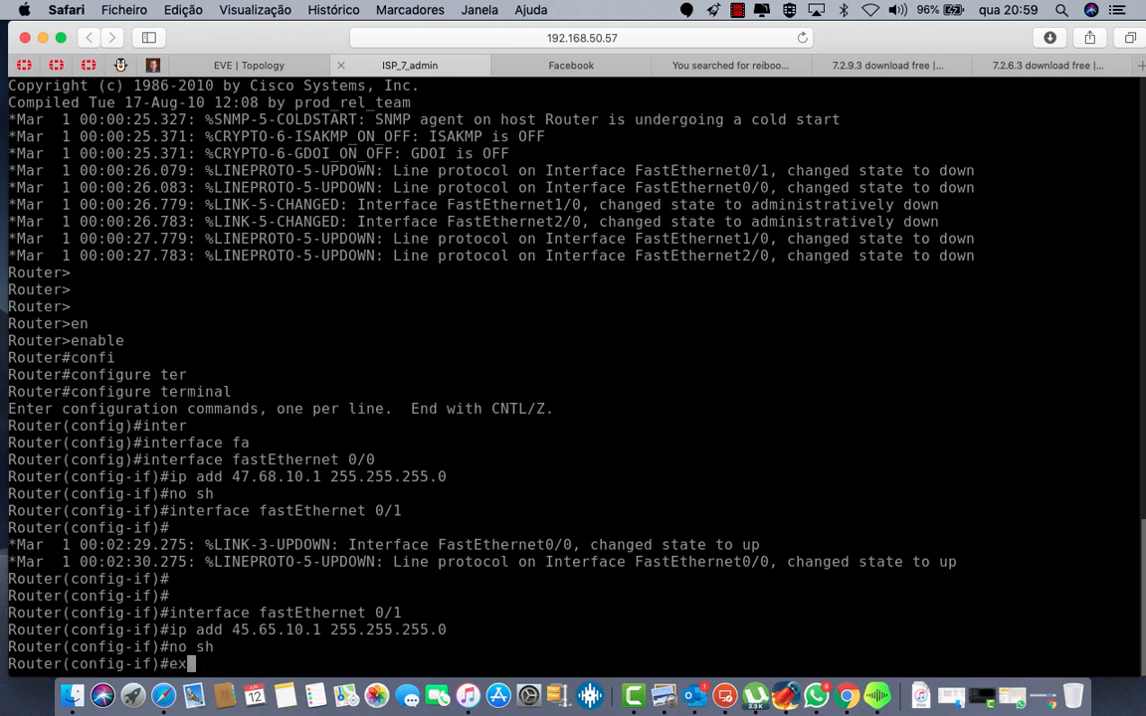
key("Return")
type("exit")
key("Up")
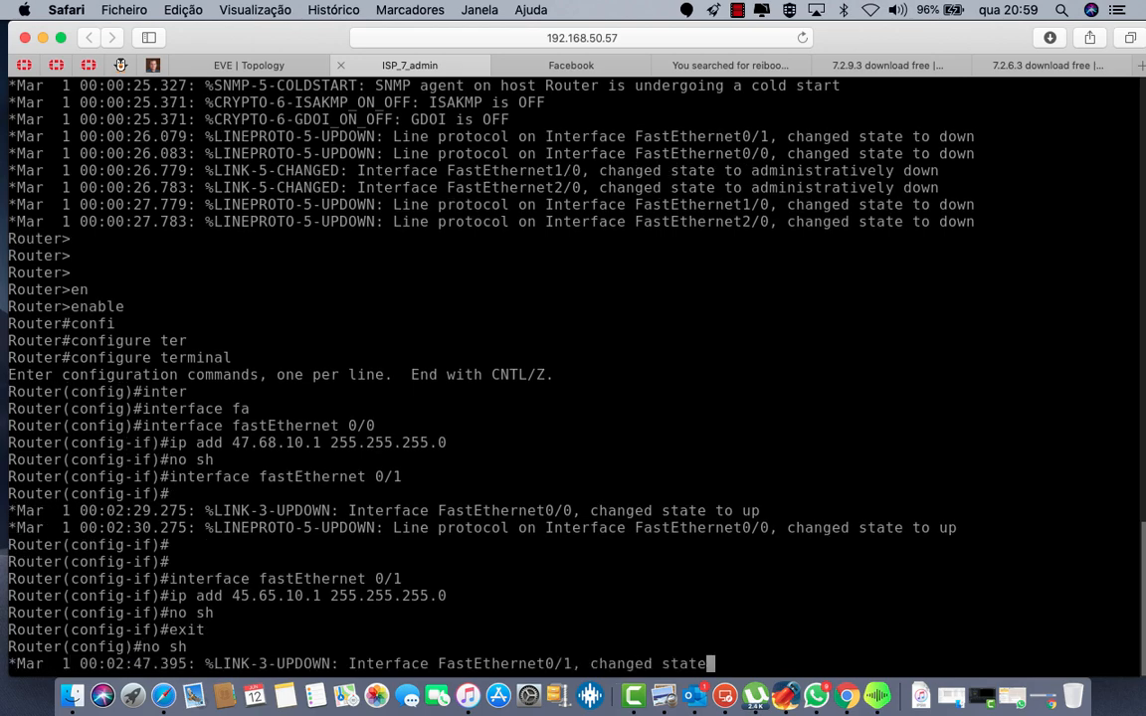
type("B'")
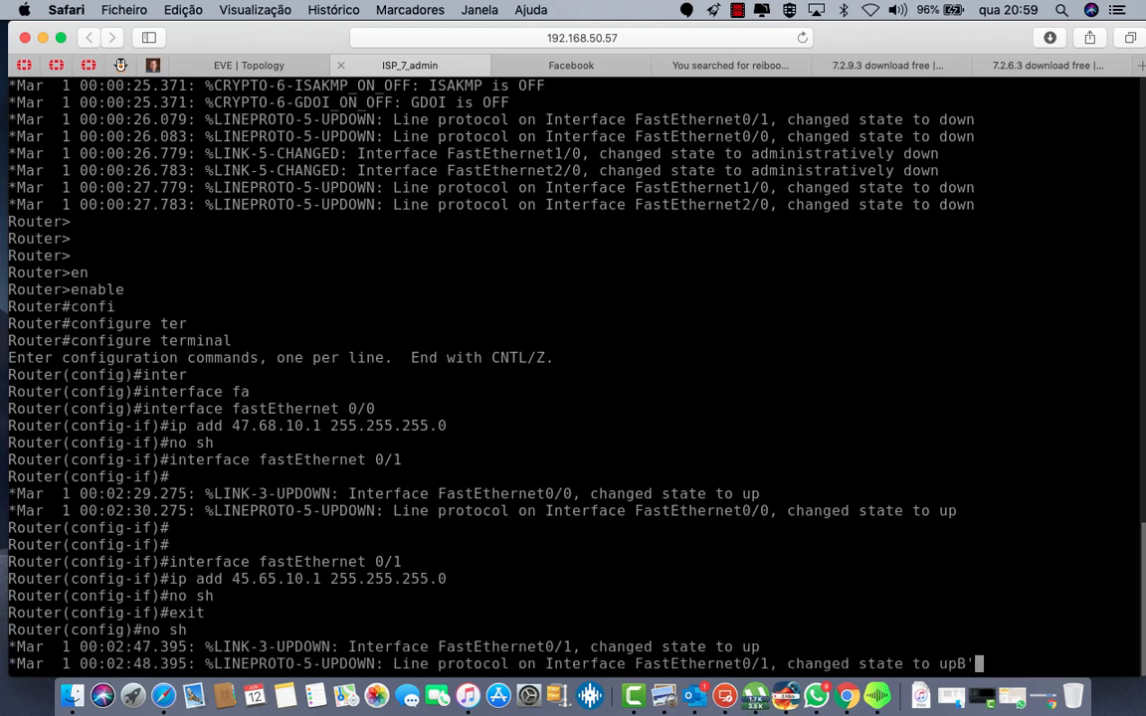
type("B")
key("Return")
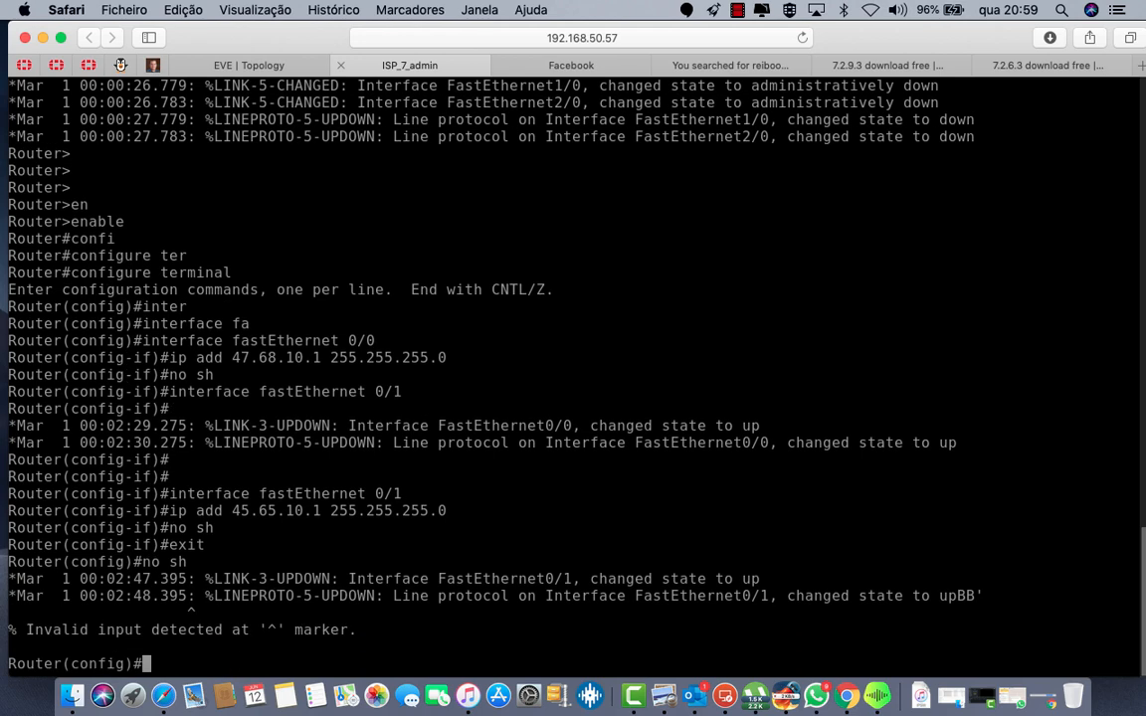
key("Up")
key("Up")
key("Up")
key("Up")
key("Up")
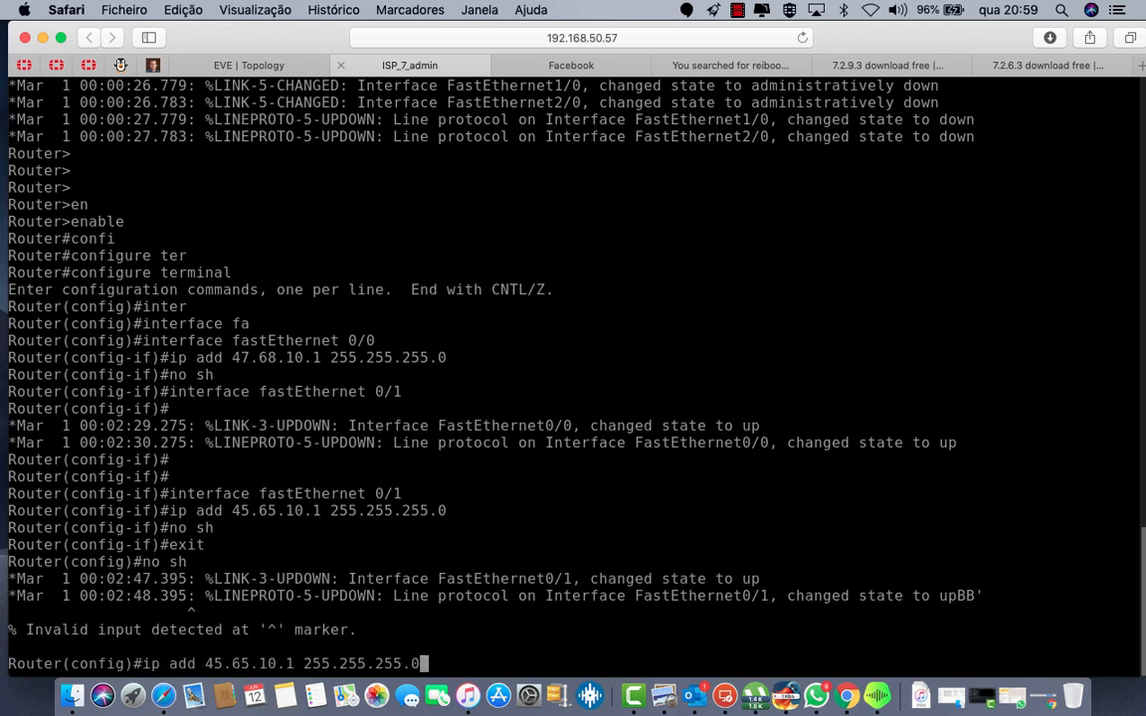
key("BackSpace")
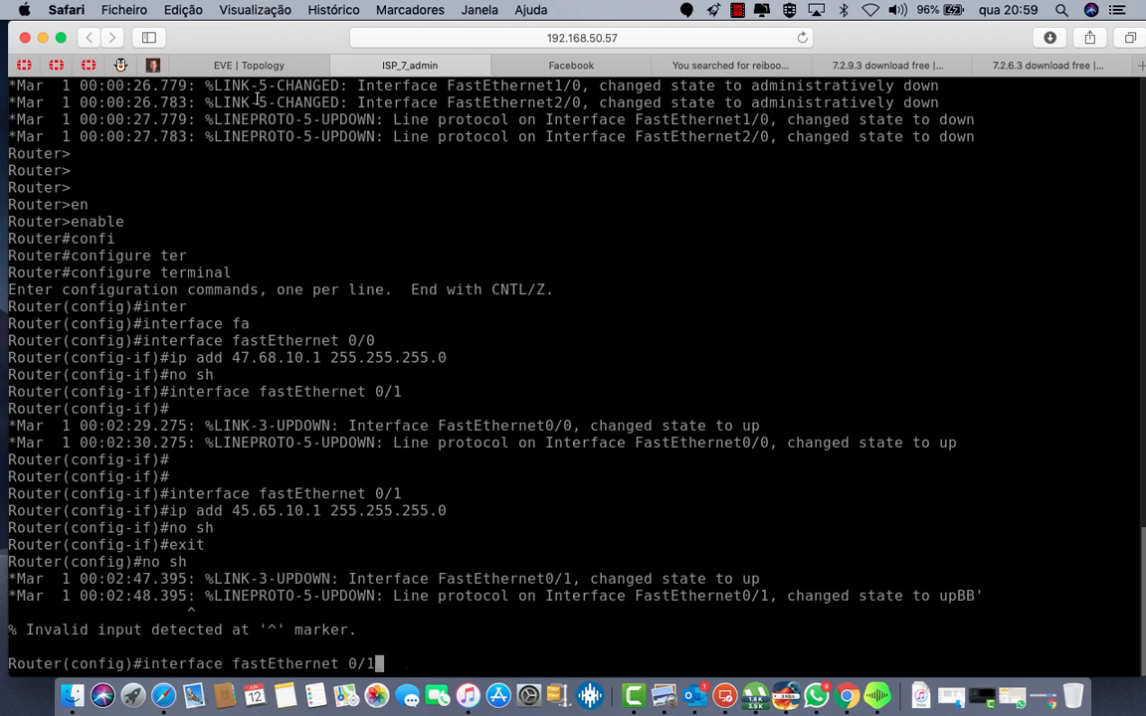
left_click(243, 65)
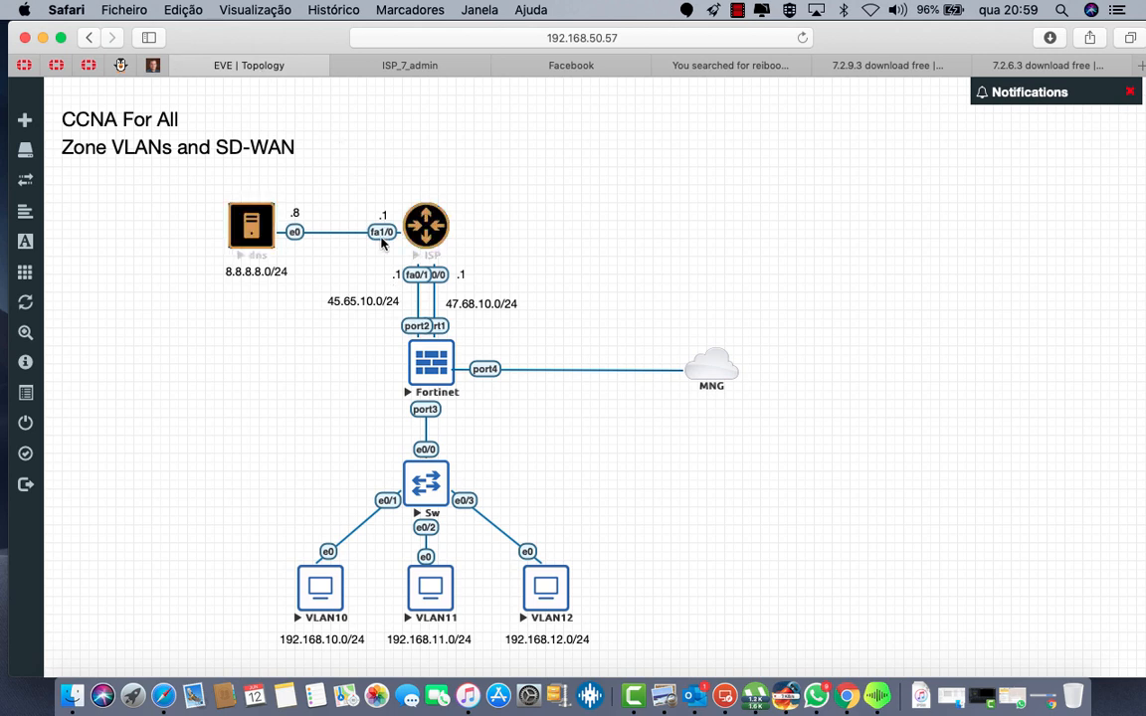
Step: Configure FastEthernet 1/0 with 8.8.8.1 255.255.255.0, bring it up, and exit interface mode
left_click(449, 66)
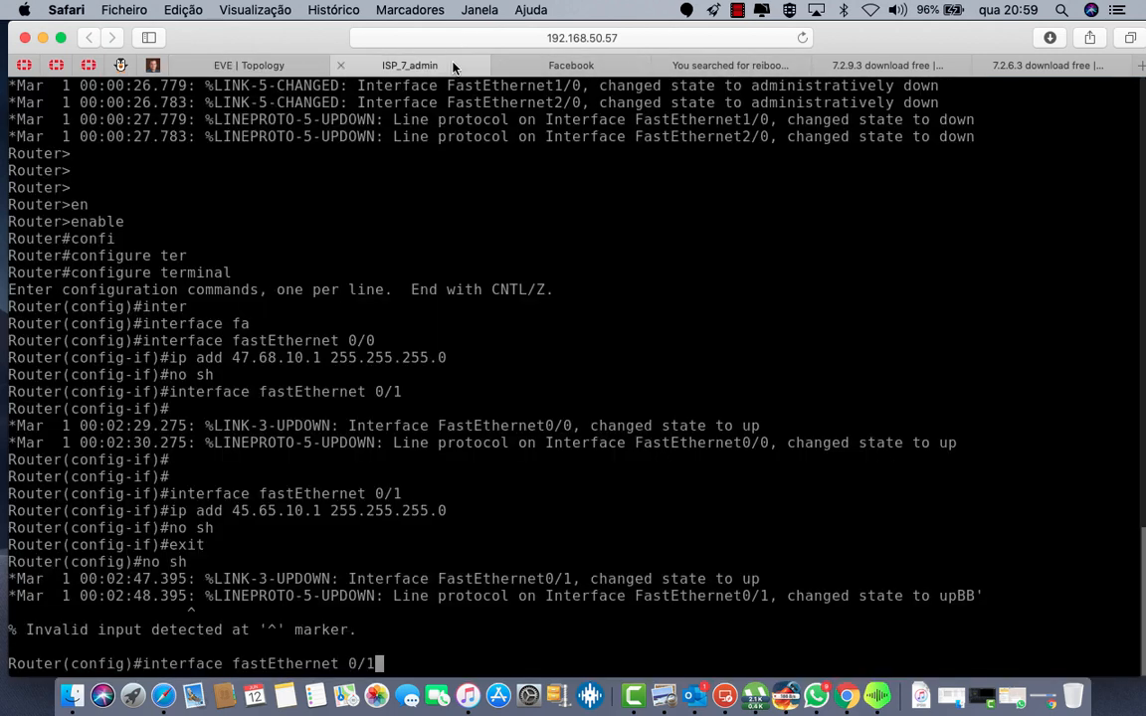
key("BackSpace")
key("BackSpace")
key("BackSpace")
type("1/0")
key("Return")
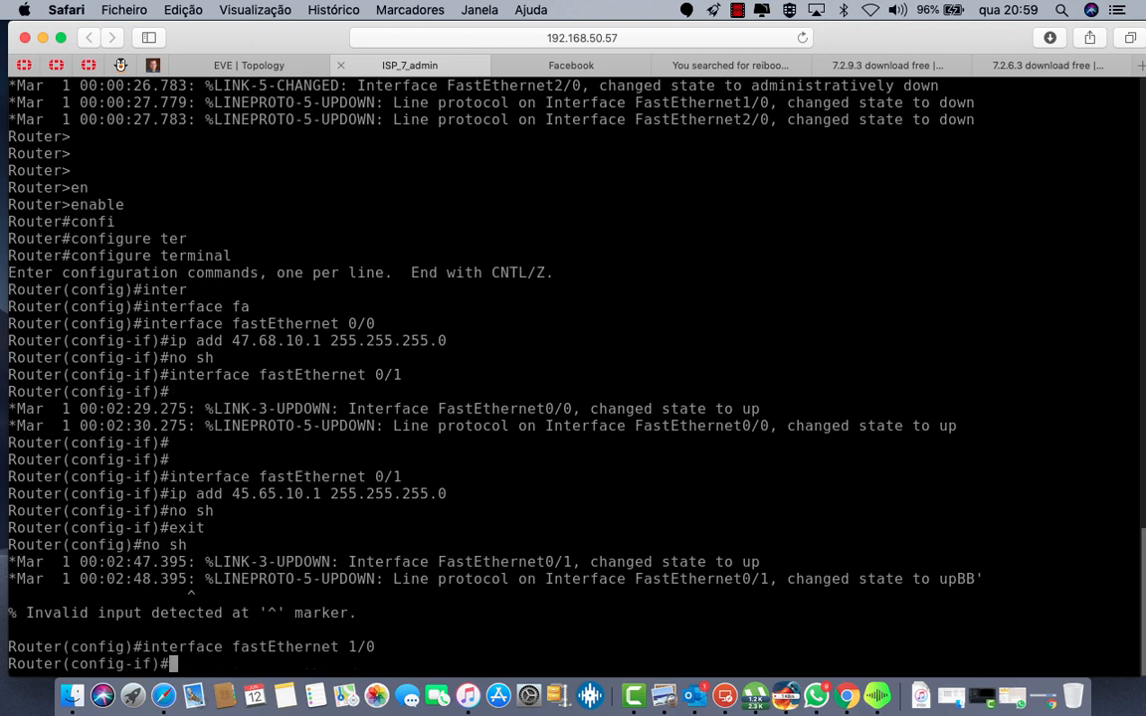
type("ip add ")
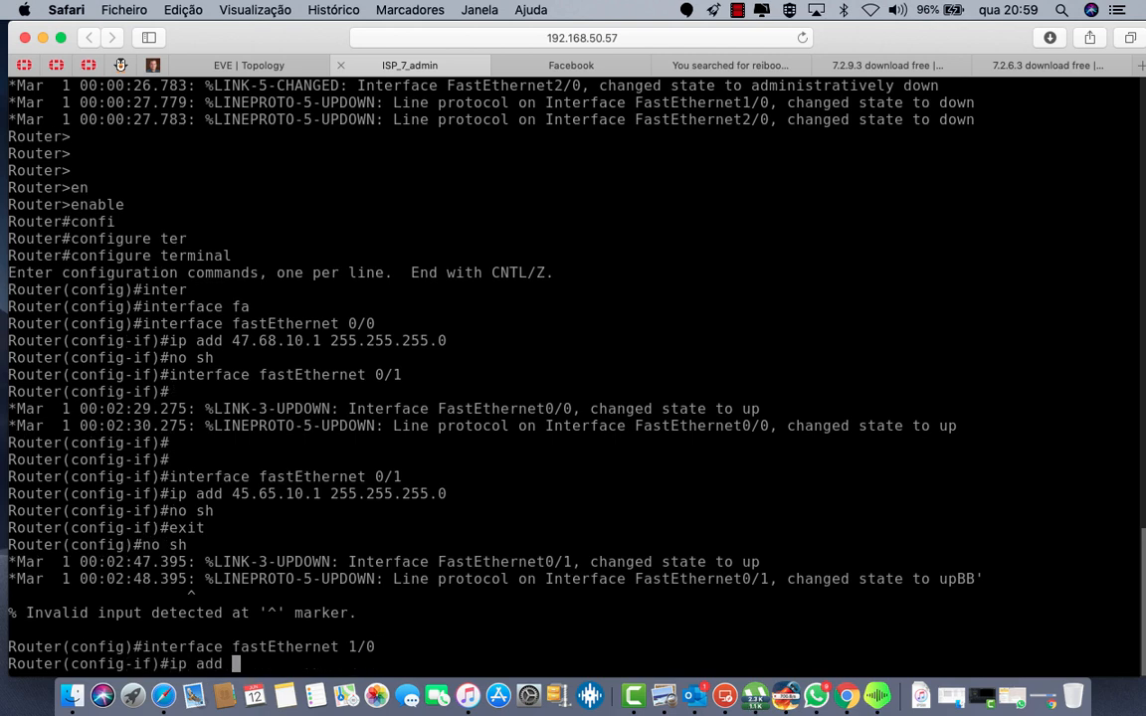
type("8.8.8.1 2")
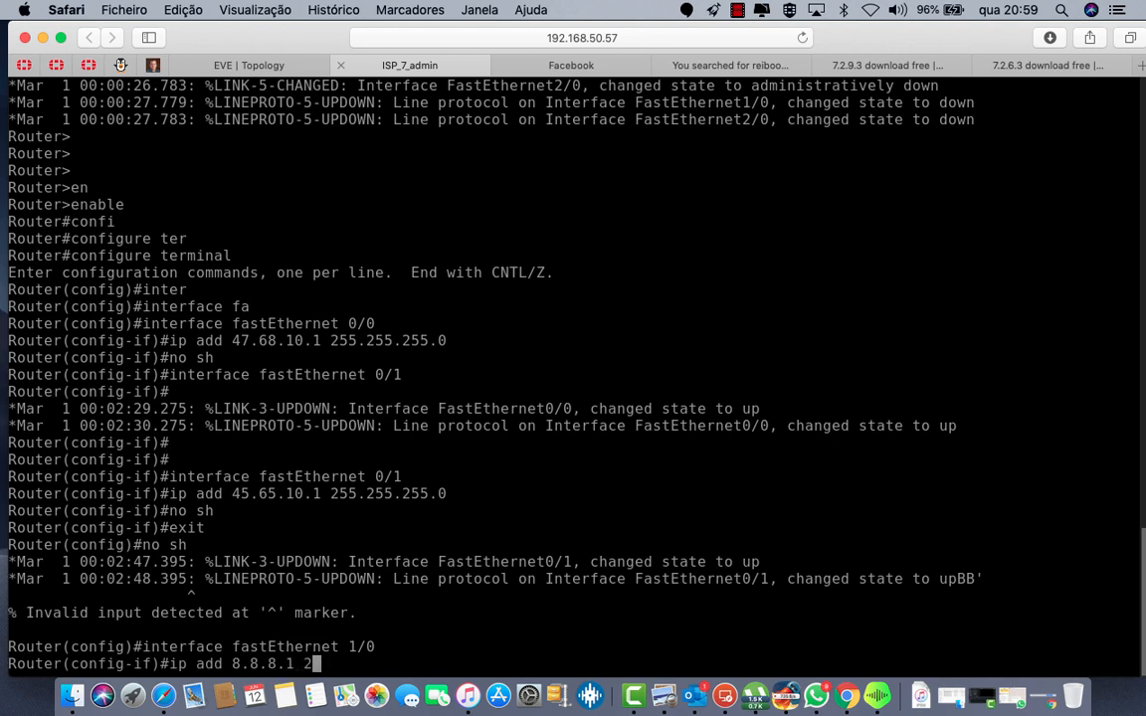
type("55.255.255.")
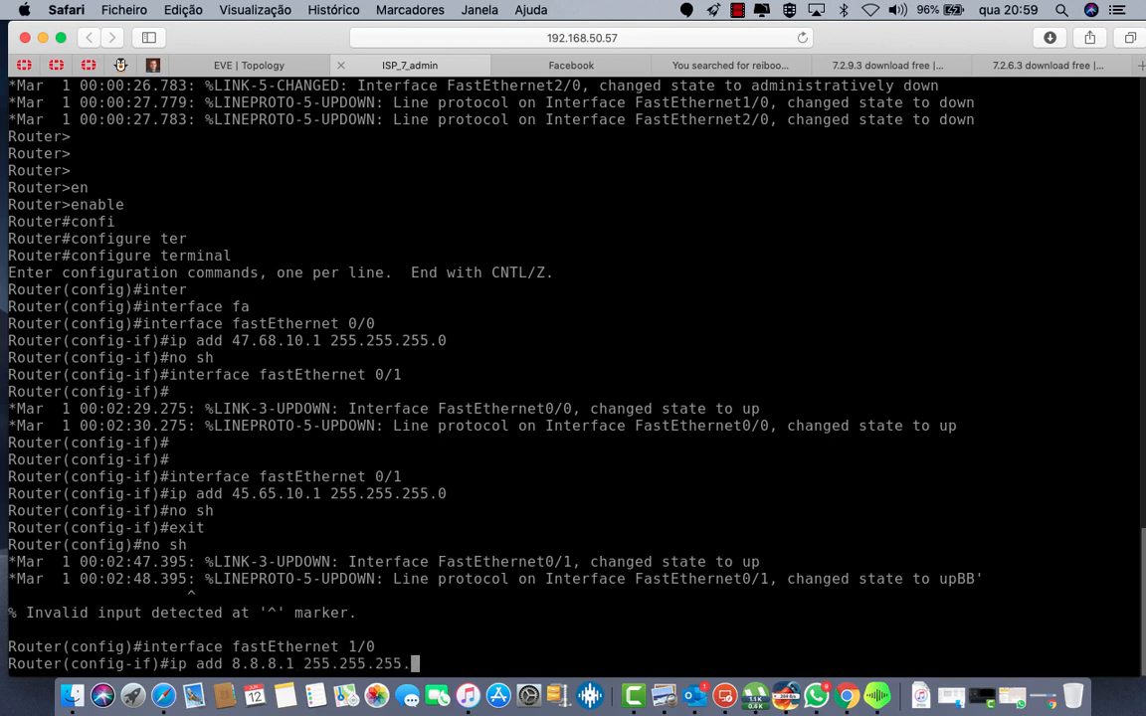
type("0")
key("Return")
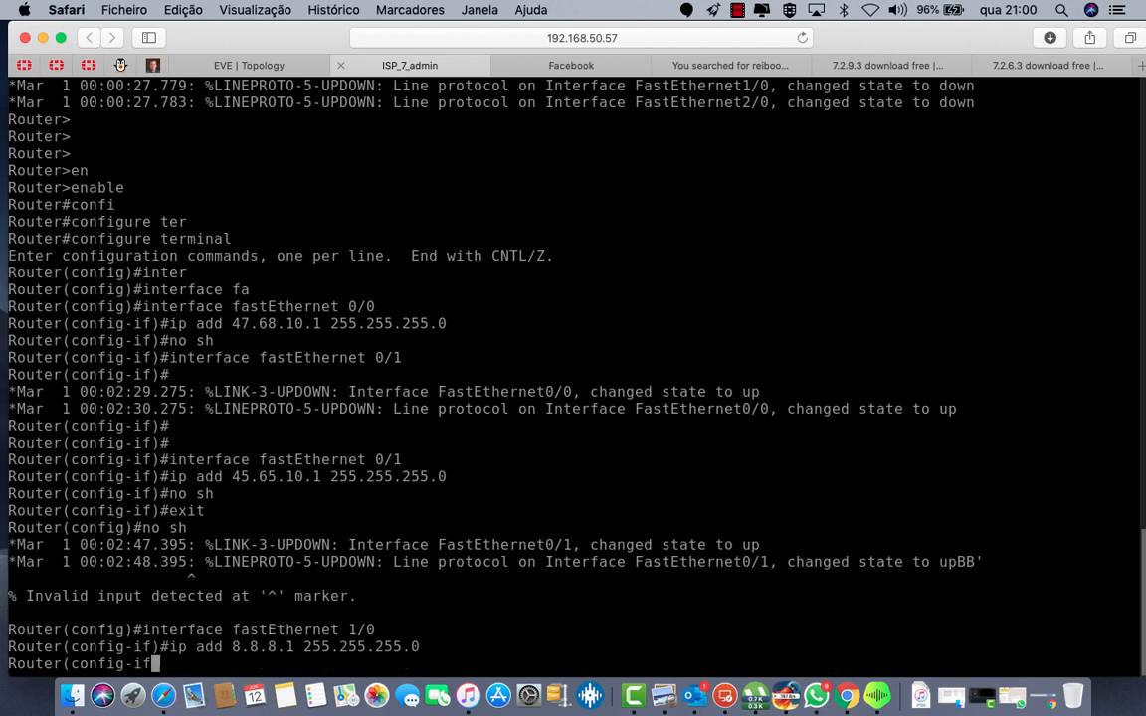
type("no sh")
key("Return")
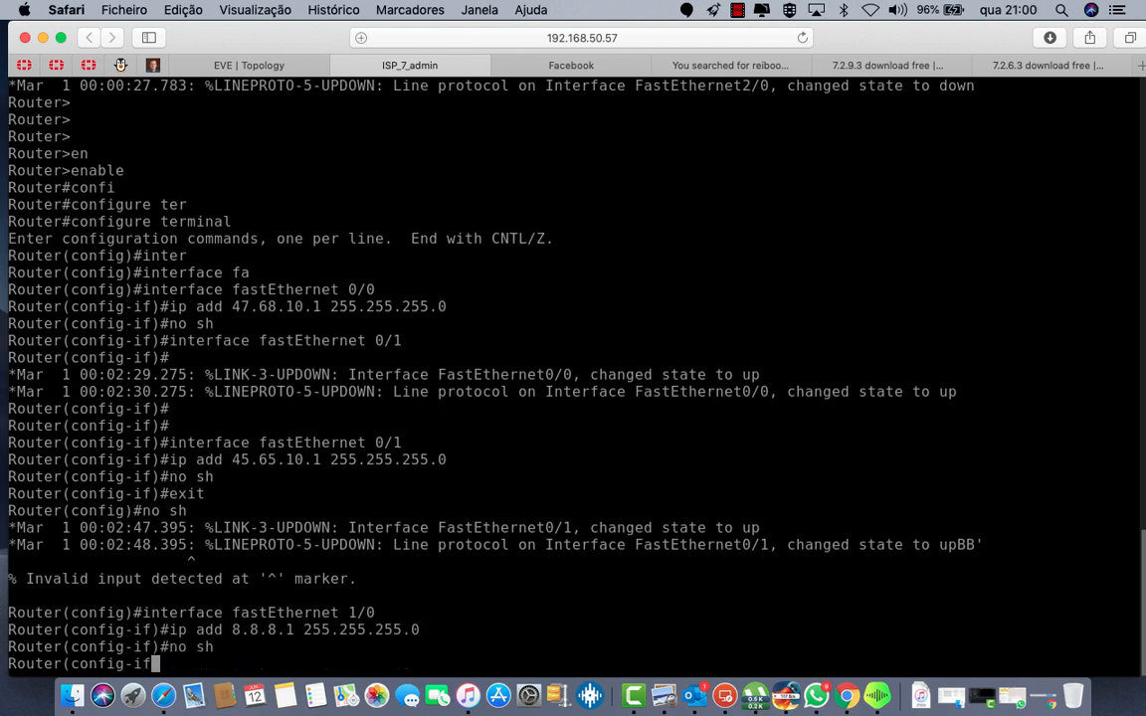
type("exit")
key("Return")
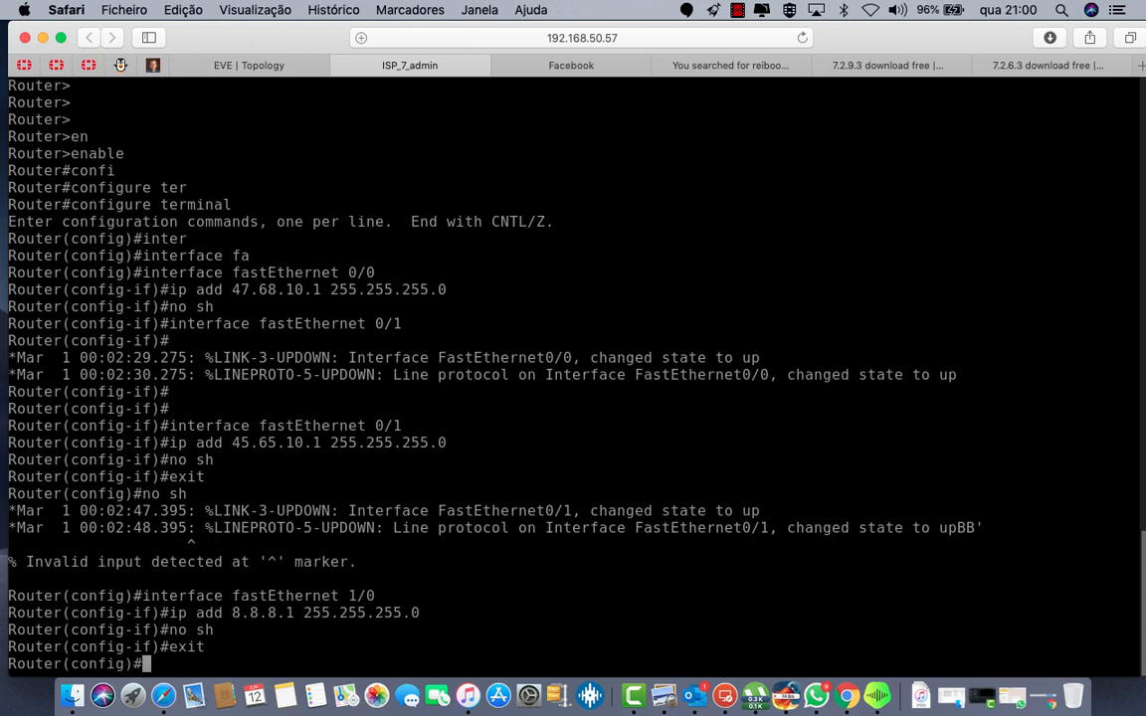
type("ip")
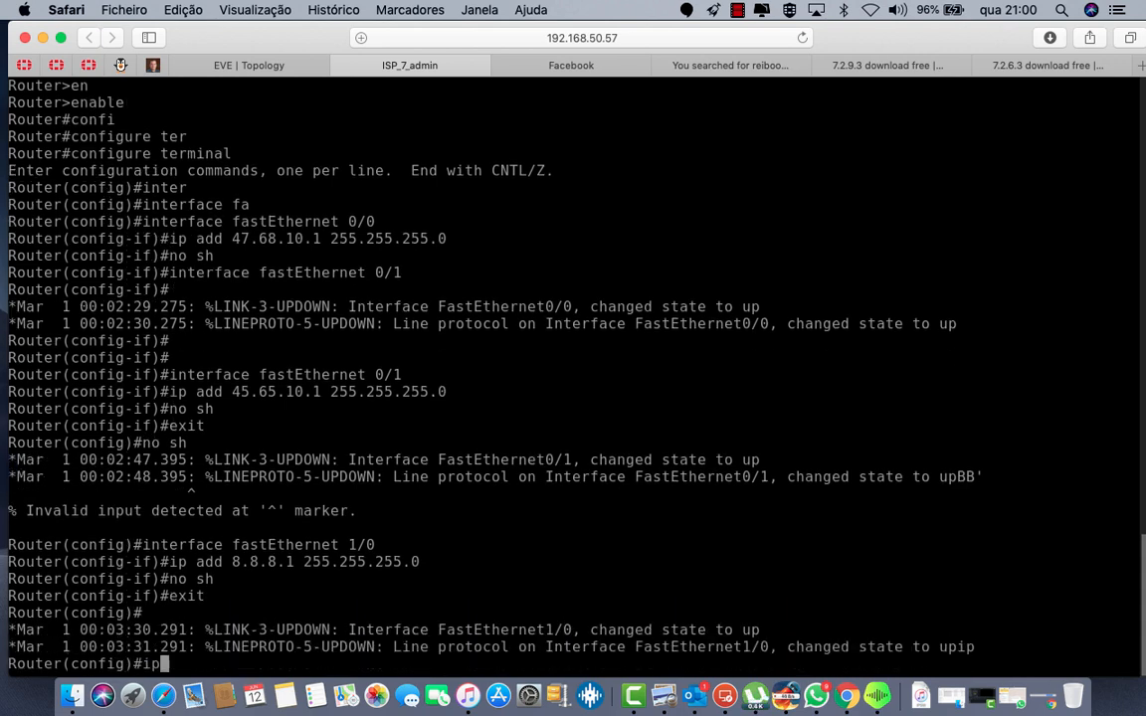
type(" na")
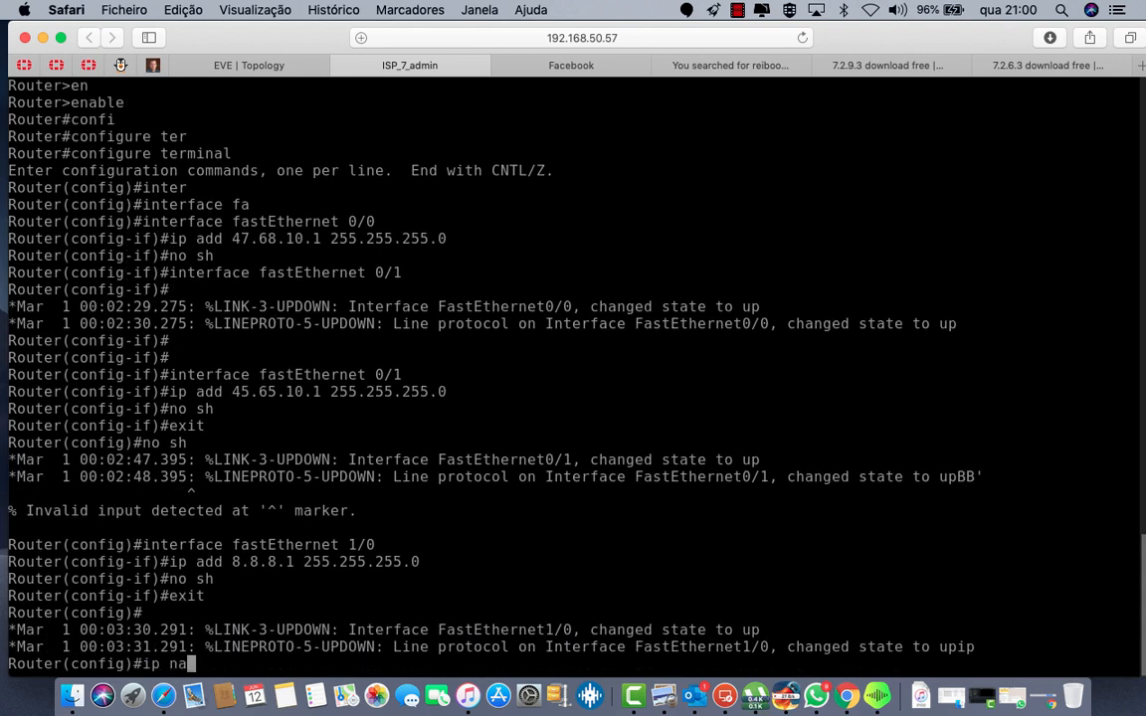
Step: Run 'ip name-server 8.8.8.8' on the ISP router and clear the stray 'dh' input
key("Tab")
type(",m")
key("Tab")
key("BackSpace")
key("BackSpace")
type("m")
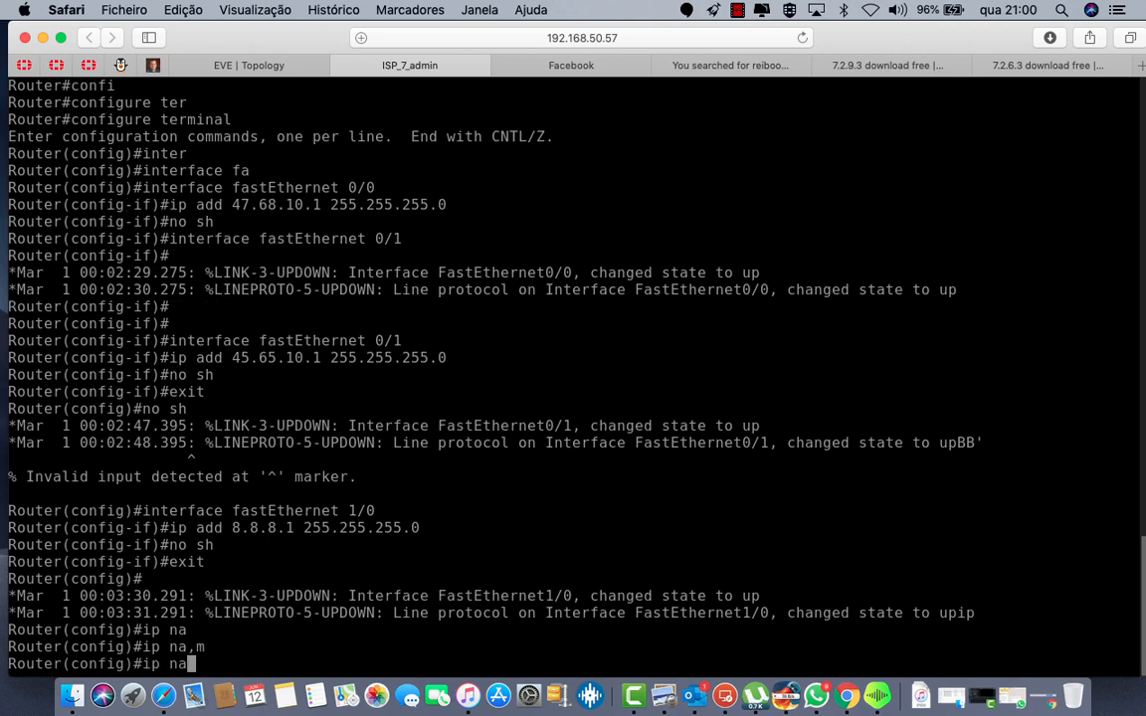
key("Tab")
type("8")
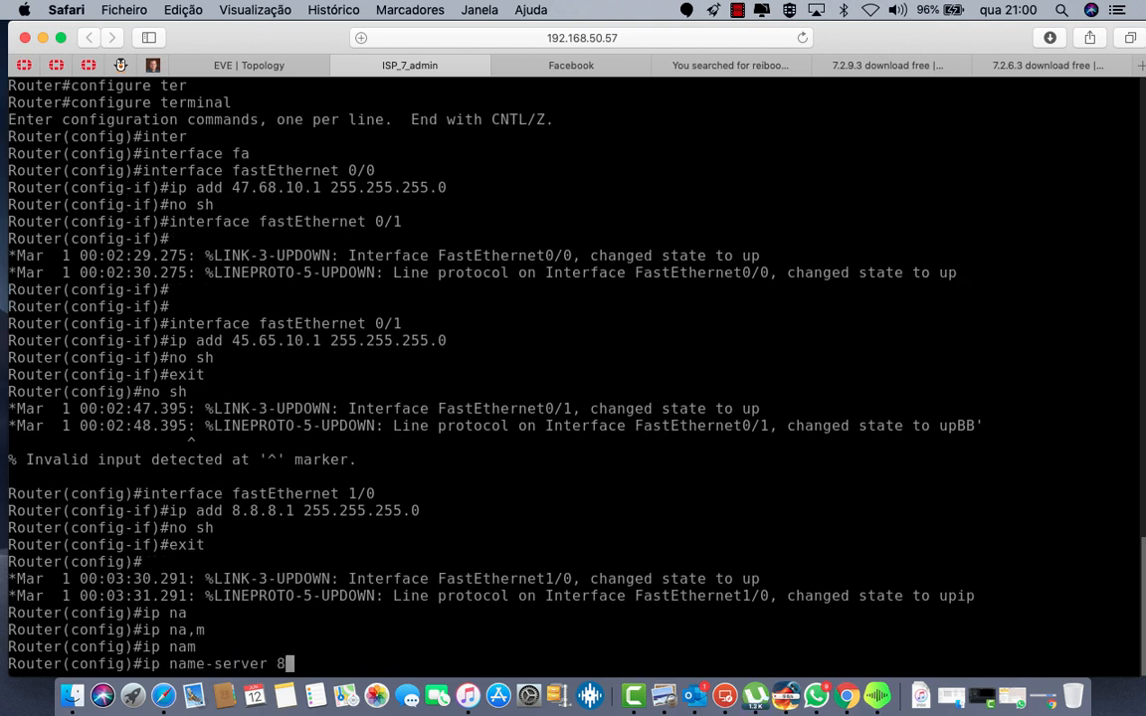
type(".8.8.8")
key("Return")
type("dh")
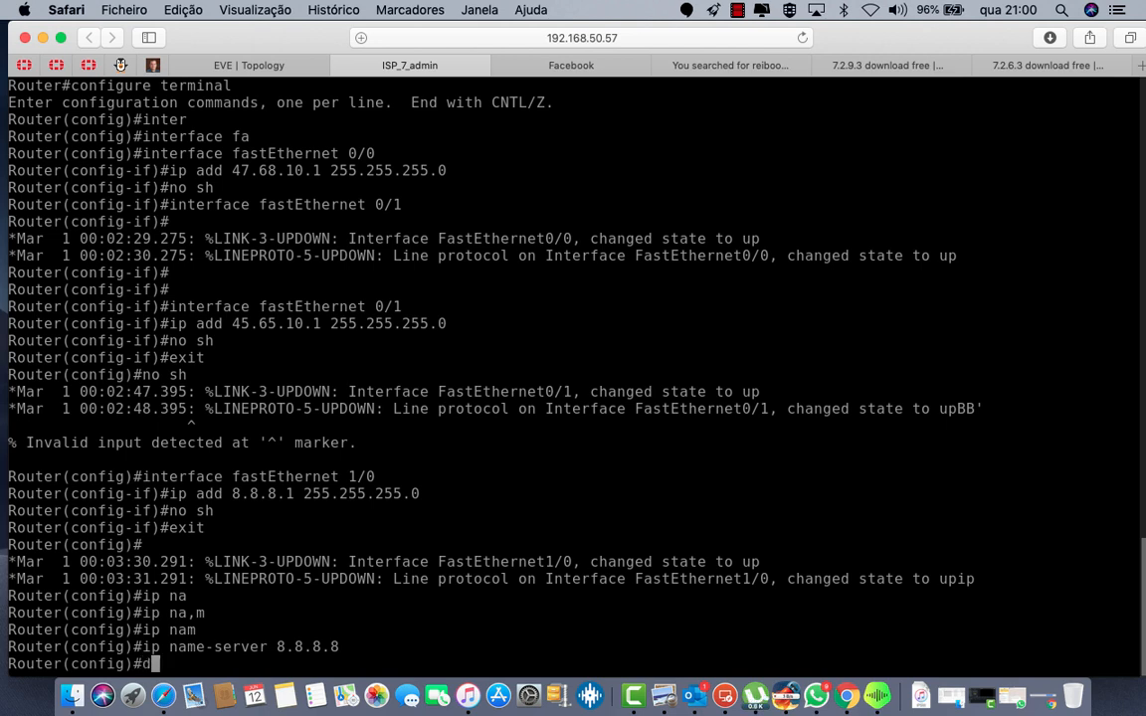
key("Tab")
key("BackSpace")
key("BackSpace")
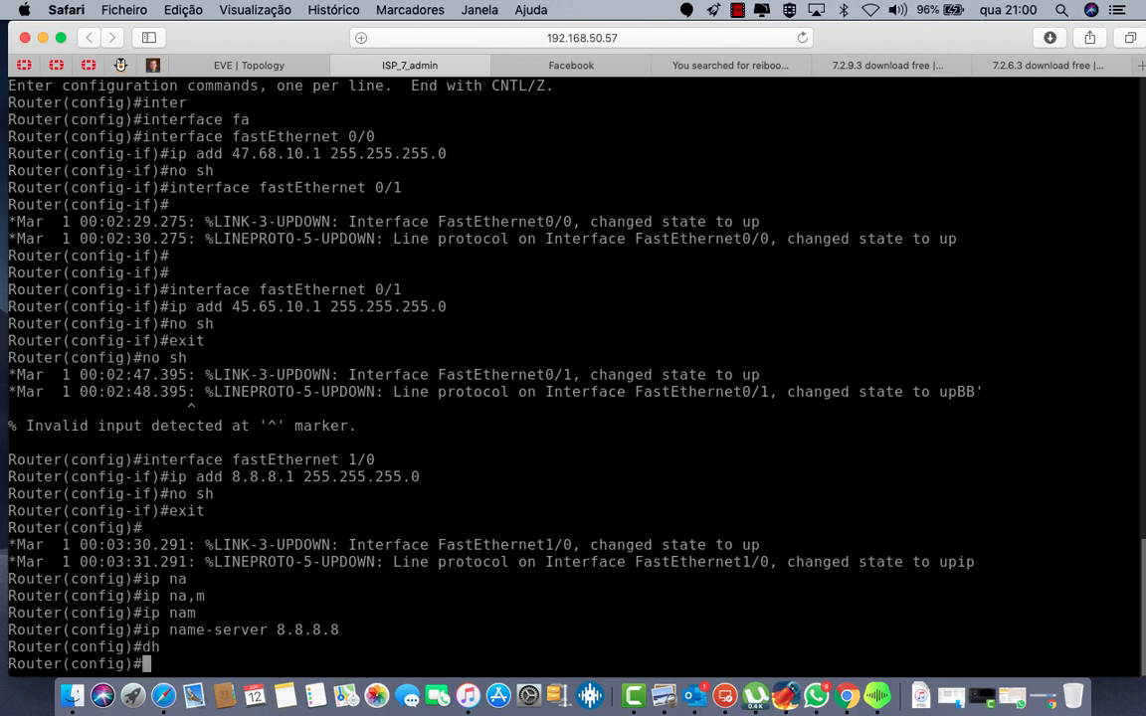
Step: Exclude 47.68.10.1 from DHCP assignment with ip dhcp excluded-address
type("ip dh")
key("Tab")
type("cp")
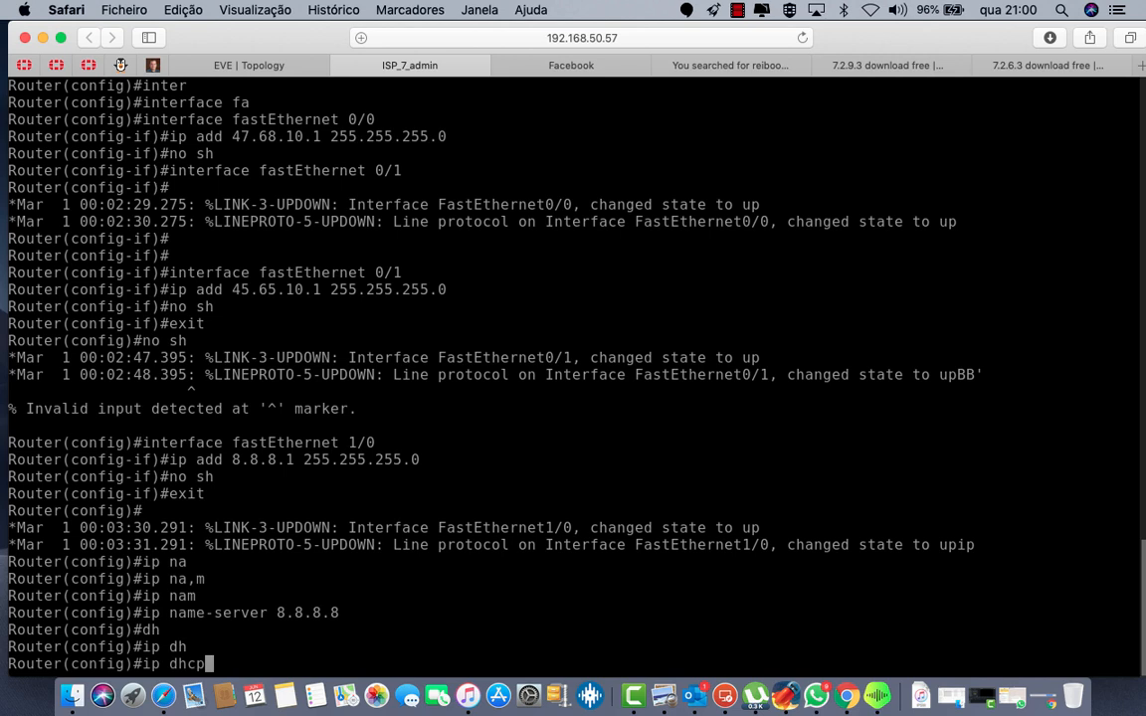
type(" e")
key("Tab")
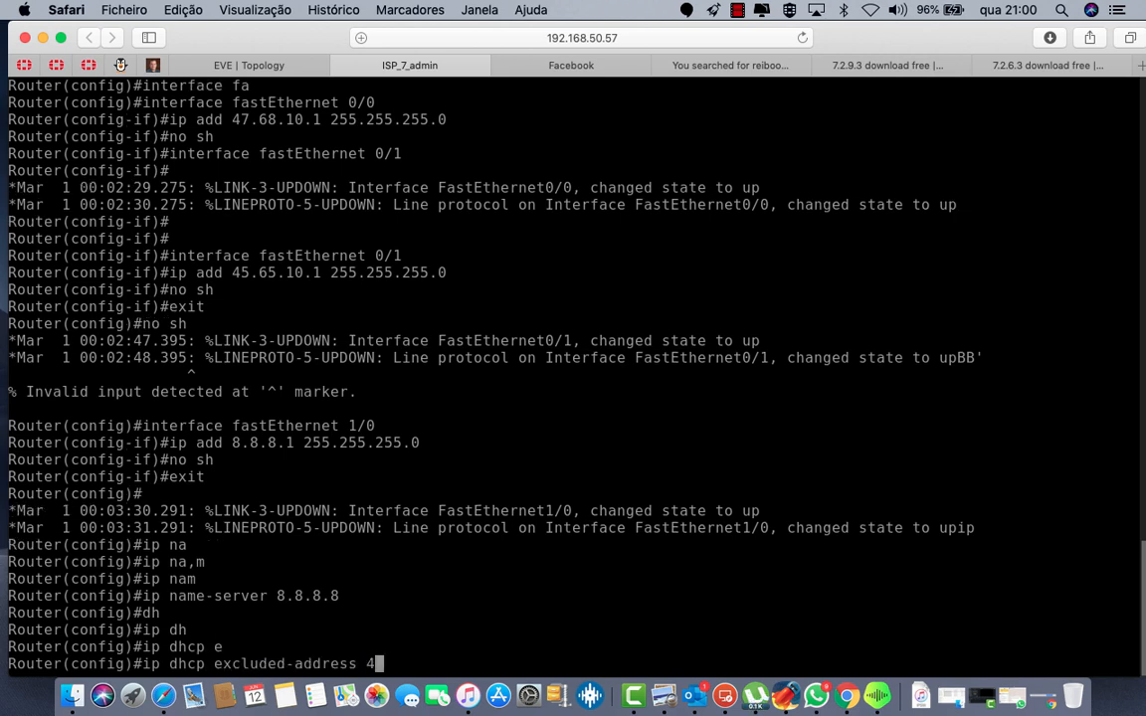
type("47,")
key("BackSpace")
type(".68.10.1")
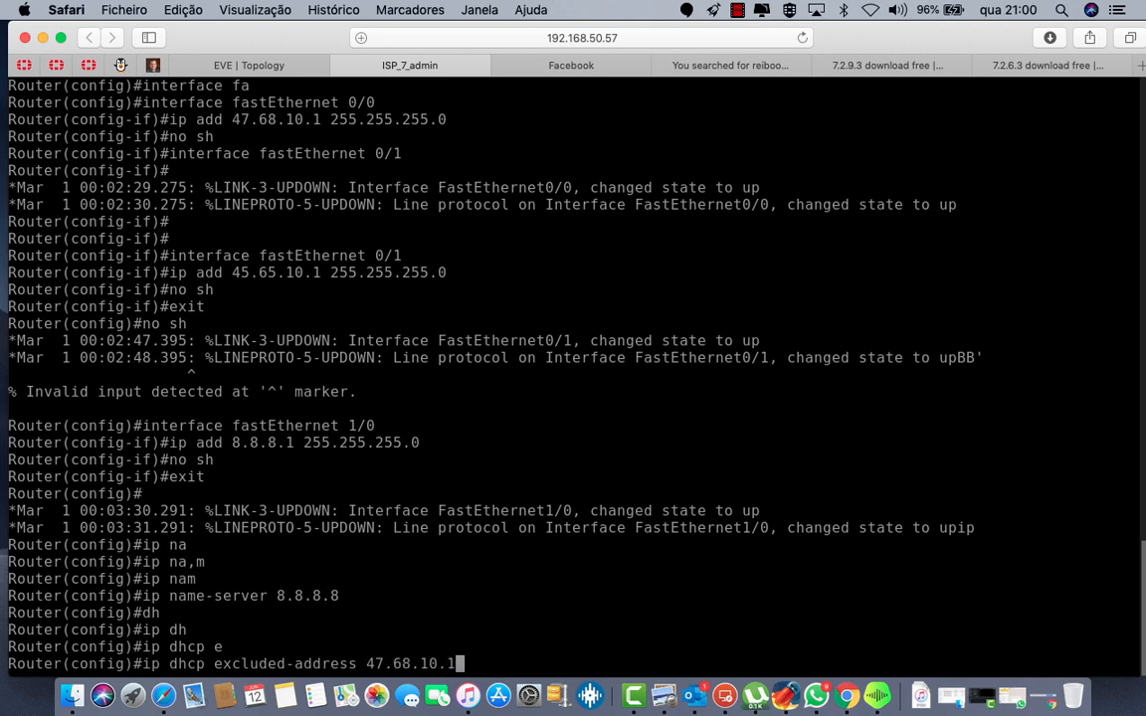
key("Return")
Step: Recall and edit the exclusion command to also exclude 45.65.10.1
key("Up")
key("Left")
key("Left")
key("Left")
key("Left")
key("Left")
key("Left")
key("Left")
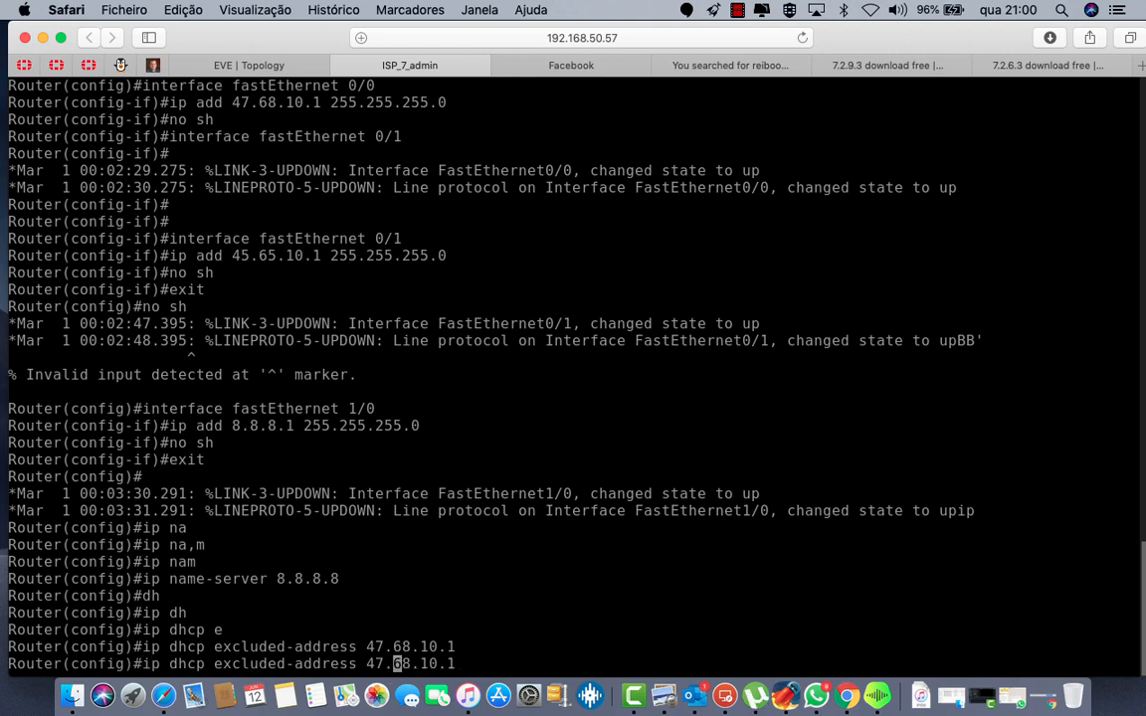
key("Left")
key("BackSpace")
type("45")
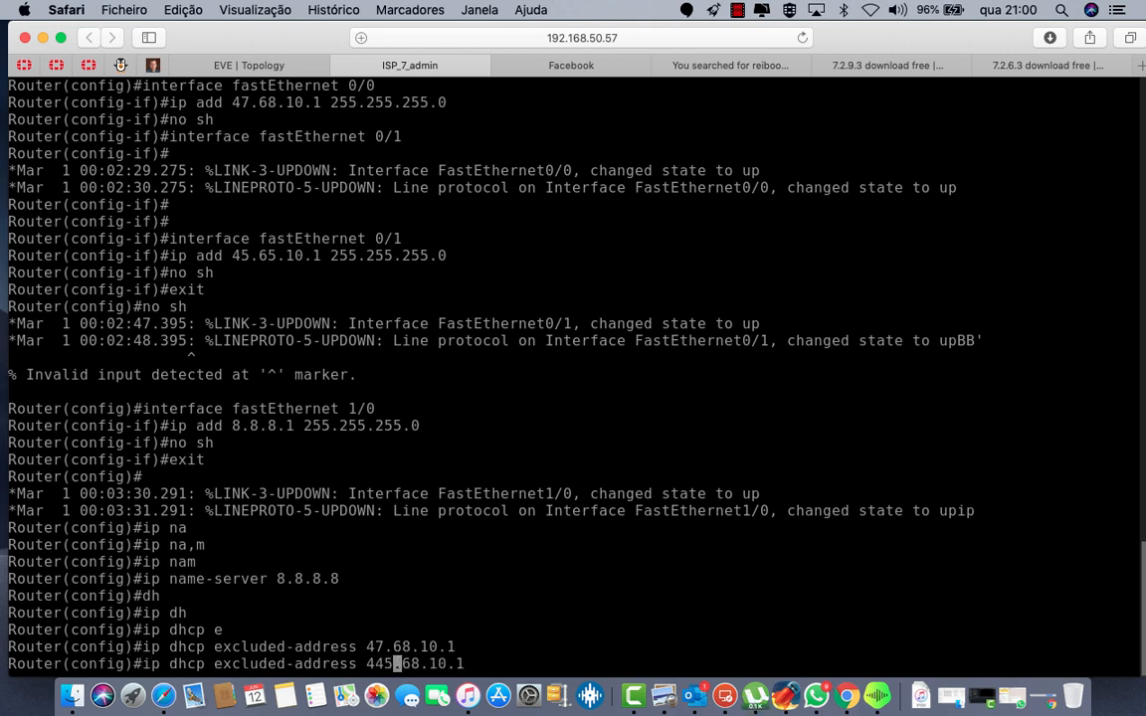
key("BackSpace")
key("BackSpace")
type("5")
key("Right")
key("Right")
key("Right")
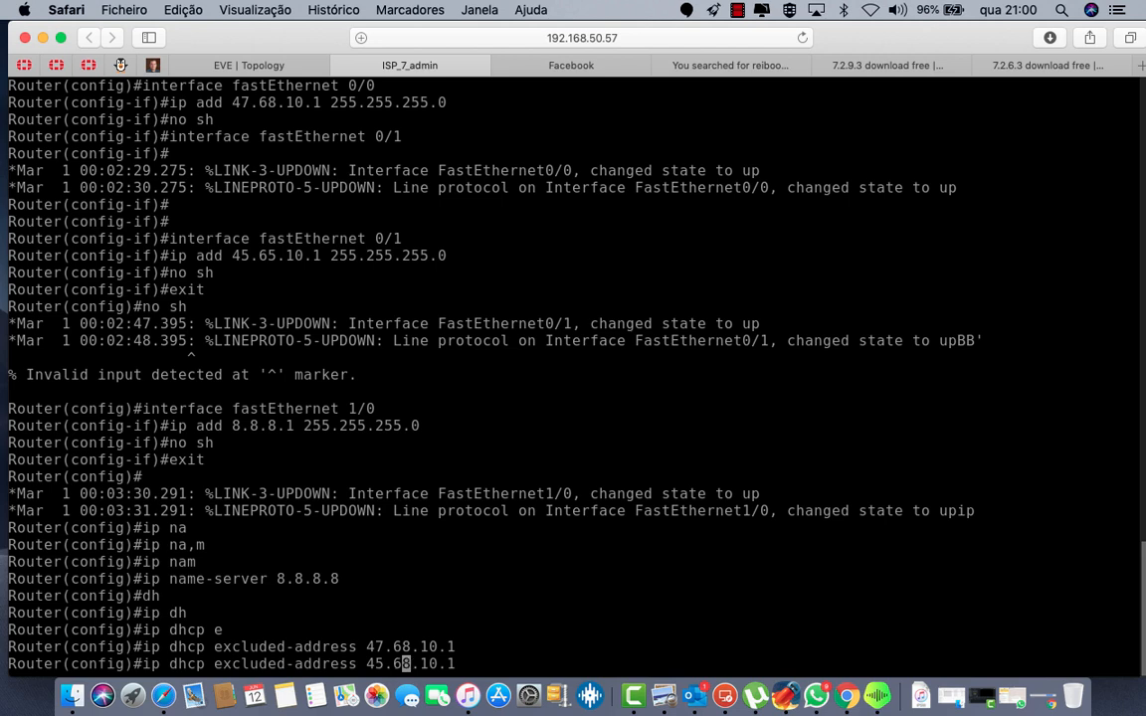
key("Left")
key("Right")
key("BackSpace")
type("5")
key("Return")
key("Return")
key("Return")
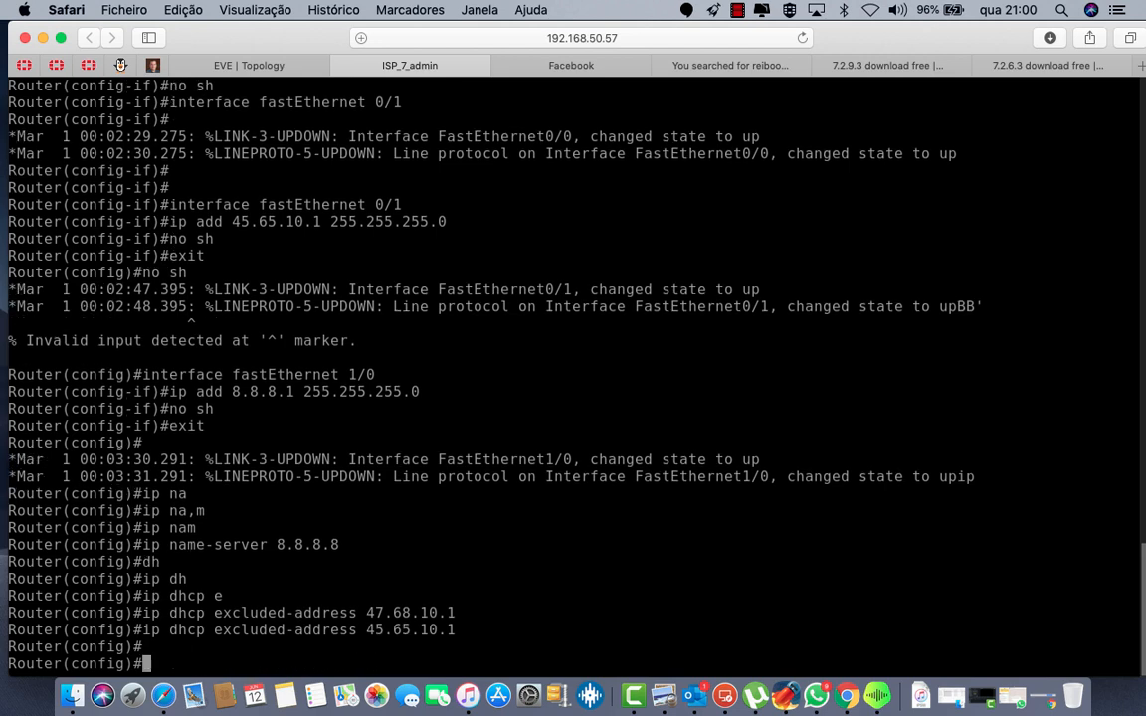
Step: Create DHCP pool A serving network 47.68.10.0 255.255.255.0
type("ip dh")
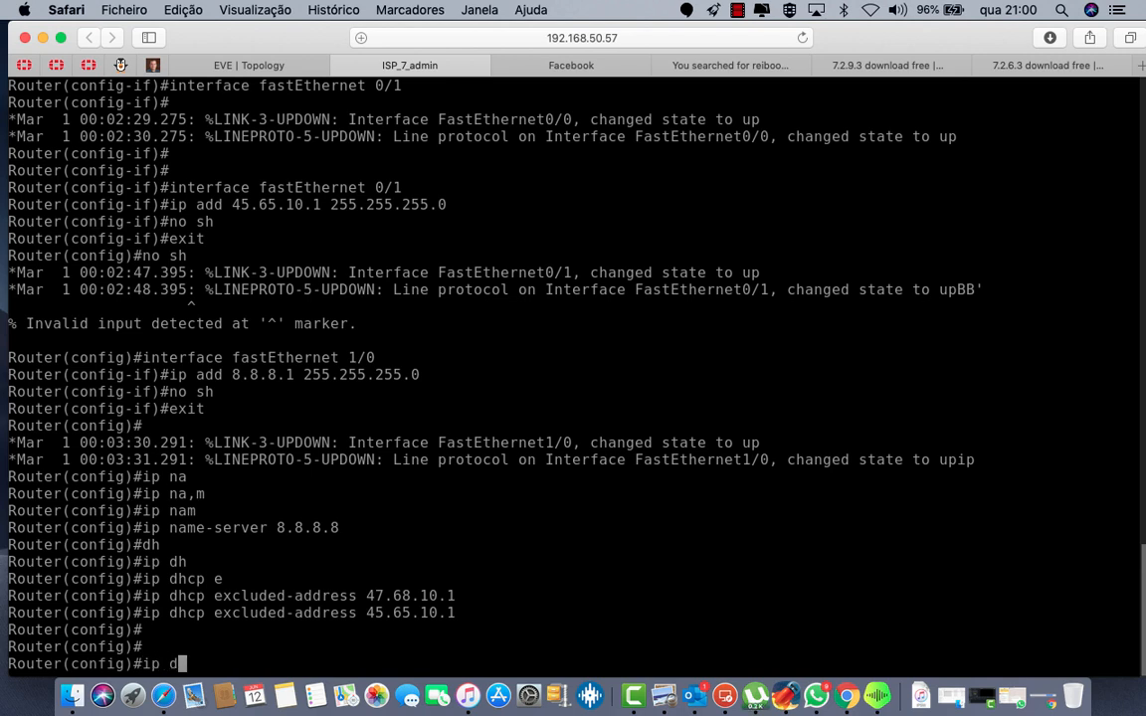
key("Tab")
type("po")
key("Tab")
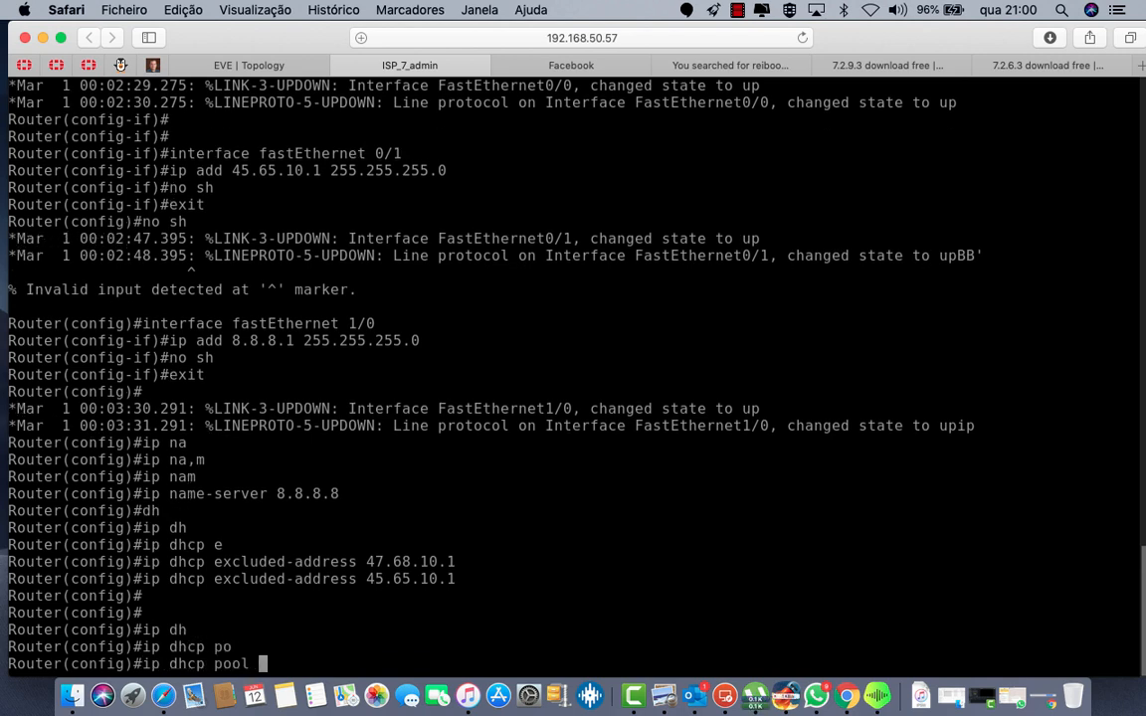
type("A")
key("Return")
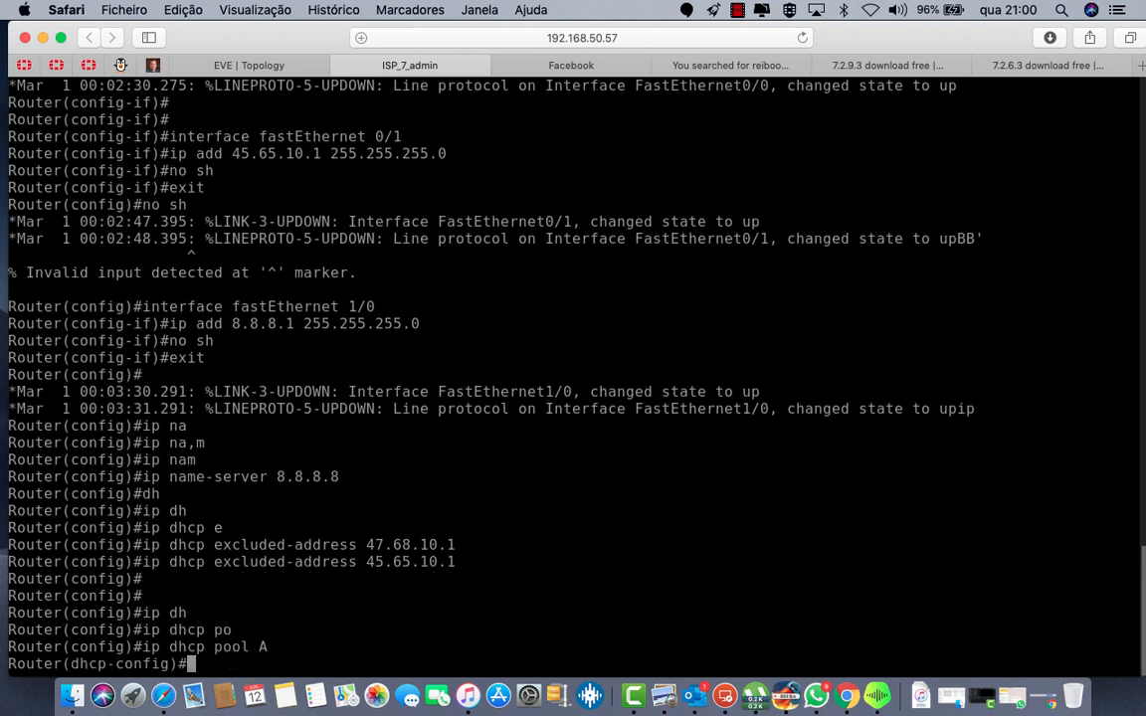
type("net")
key("Tab")
type("w")
key("Tab")
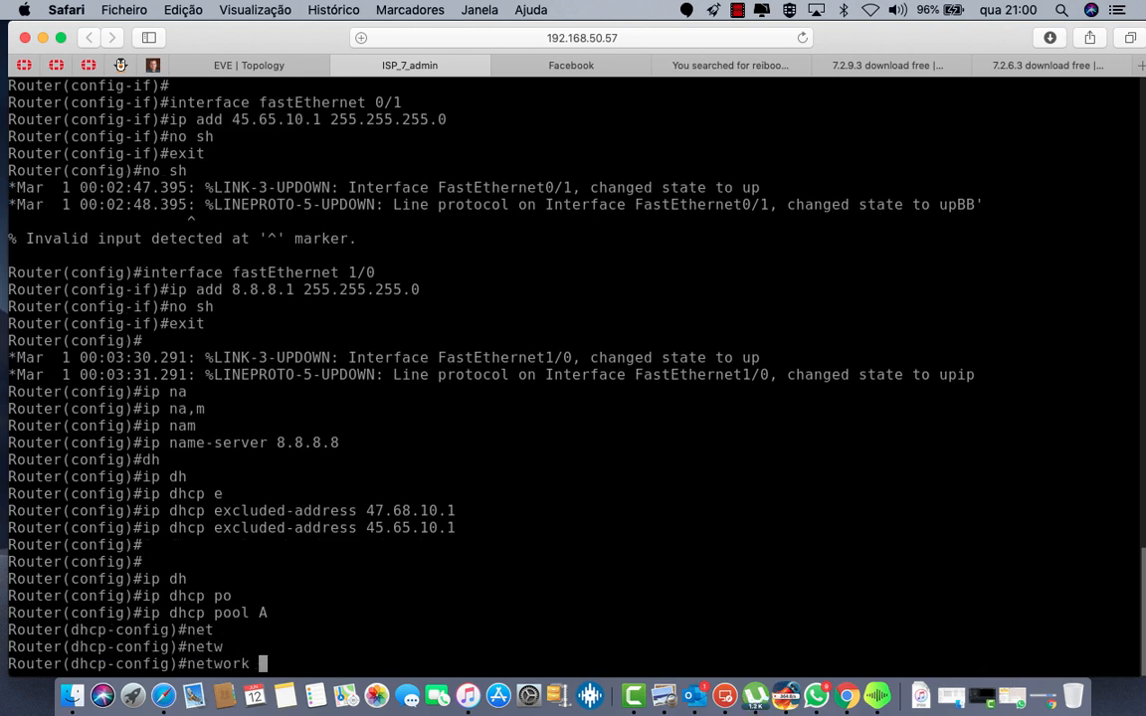
type("47.68")
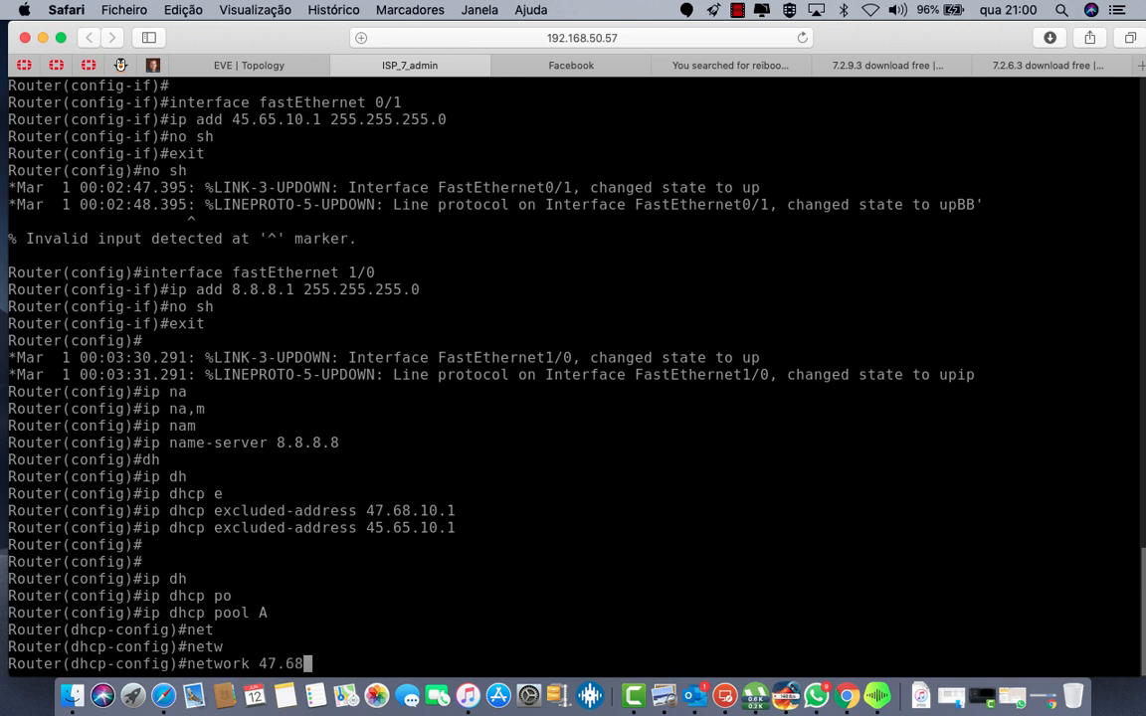
type(".10.0 255.255.255.")
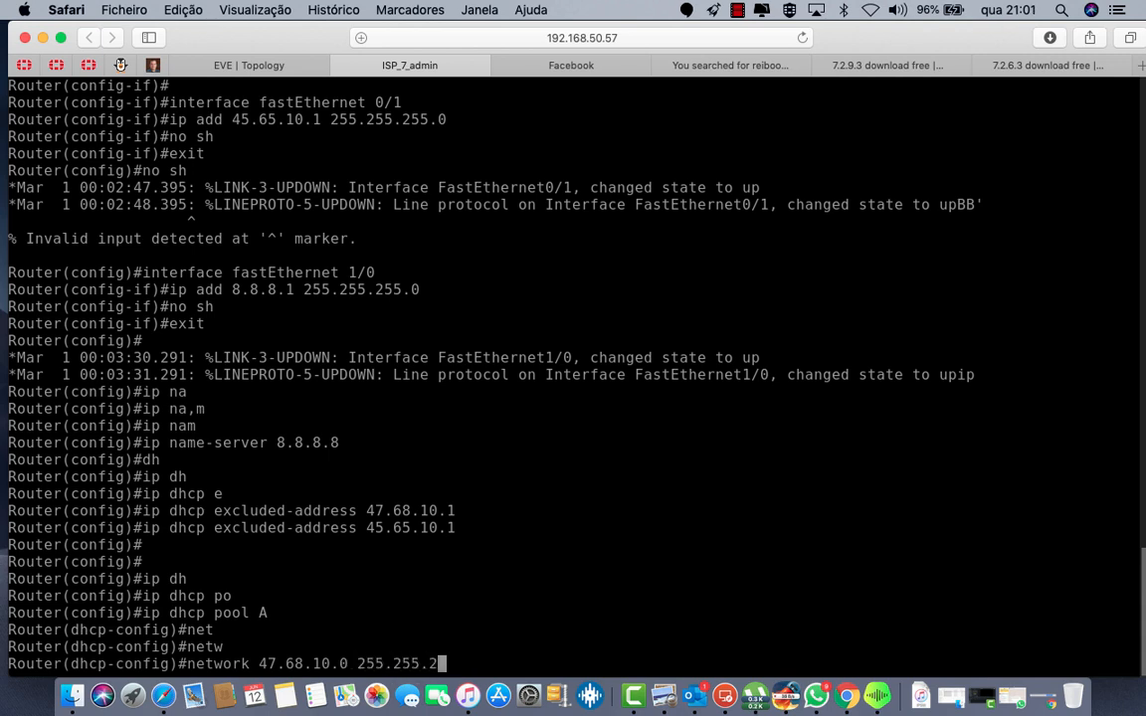
type("0")
key("Return")
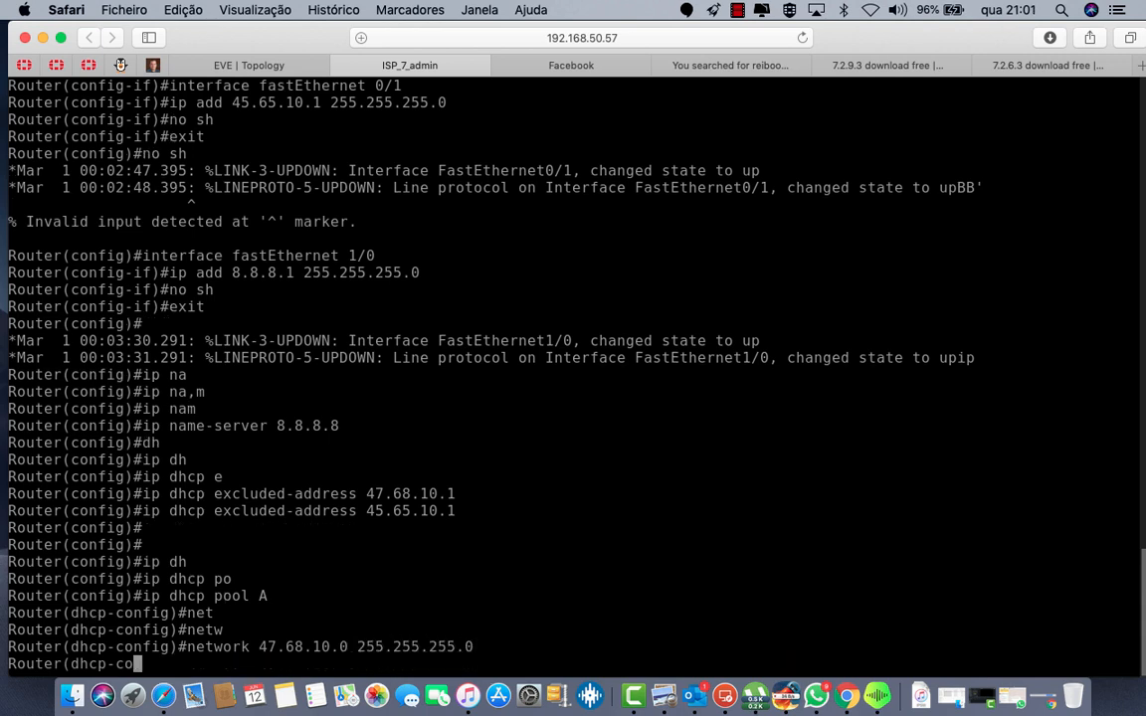
Step: Set pool A's default router to 47.68.10.1 and its DNS server to 8.8.8.8
type("de")
key("Tab")
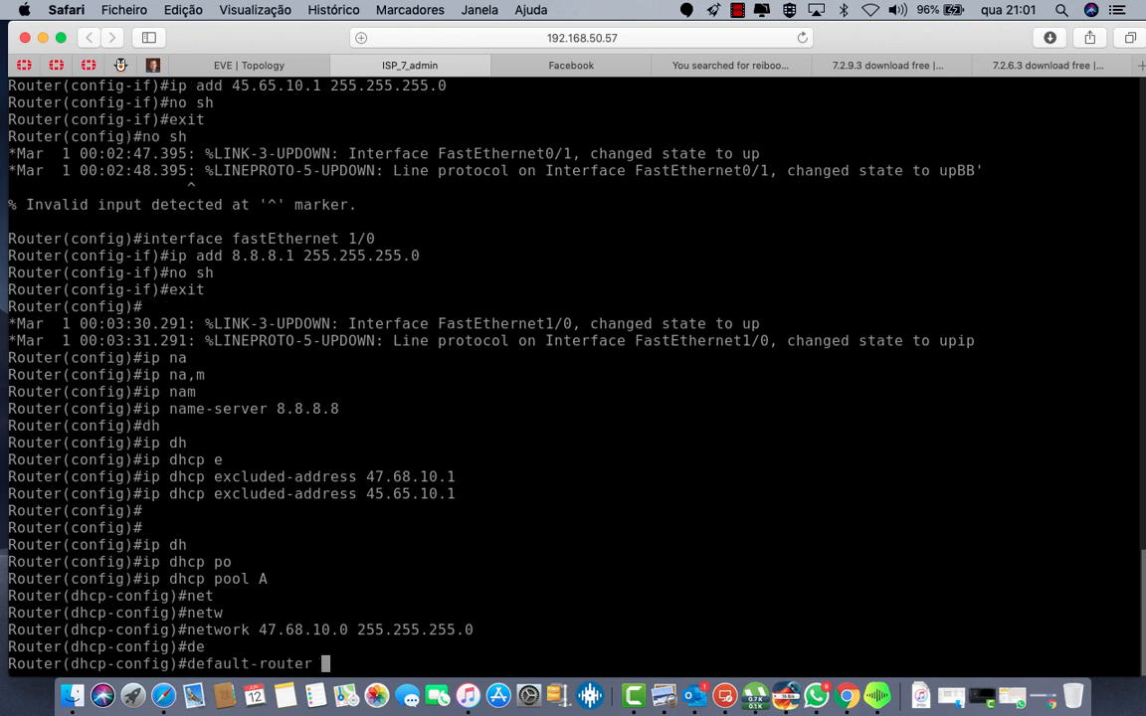
type("47.68.10.1")
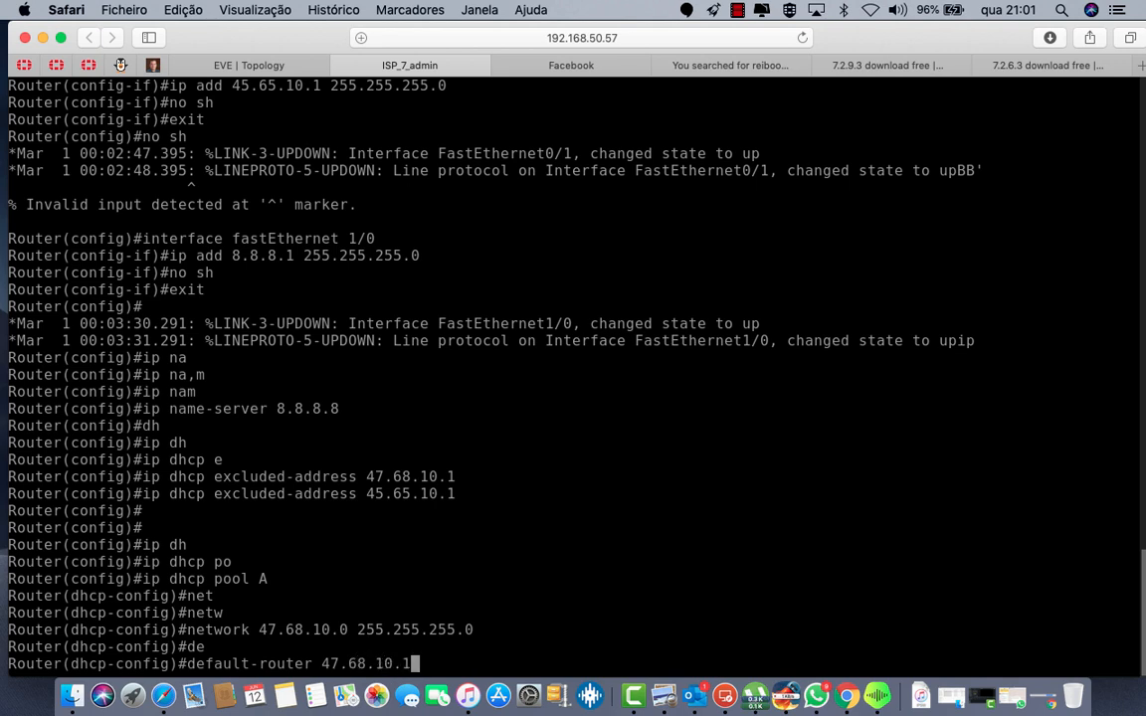
key("Return")
type("dns")
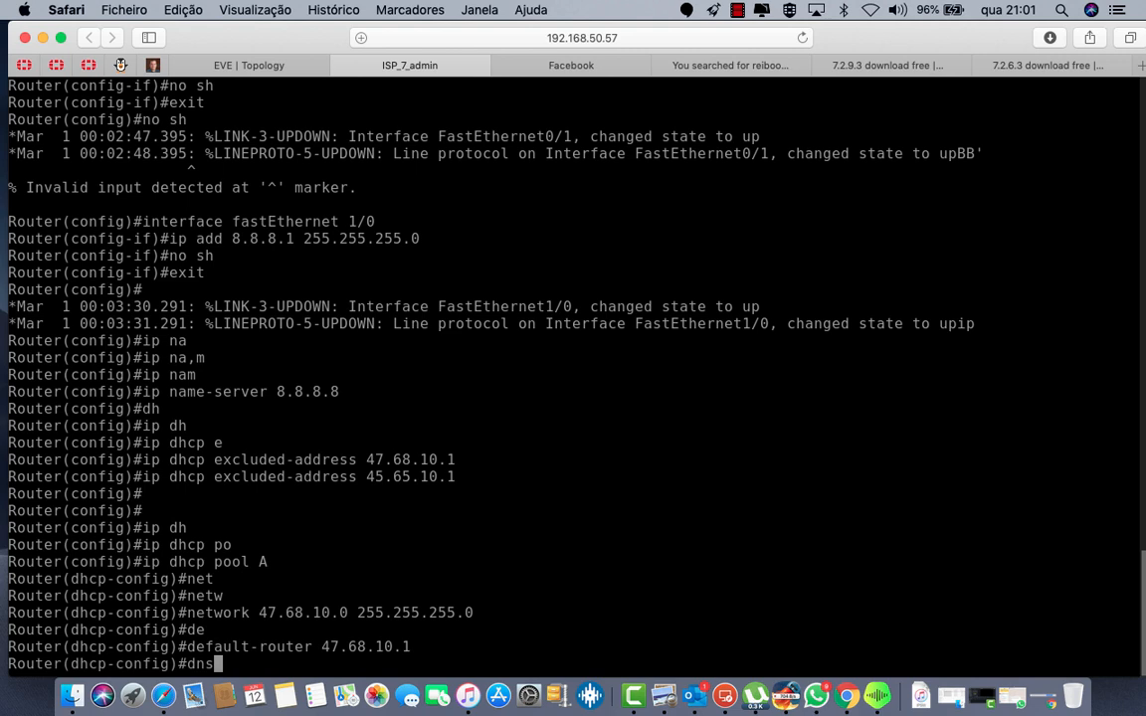
key("Tab")
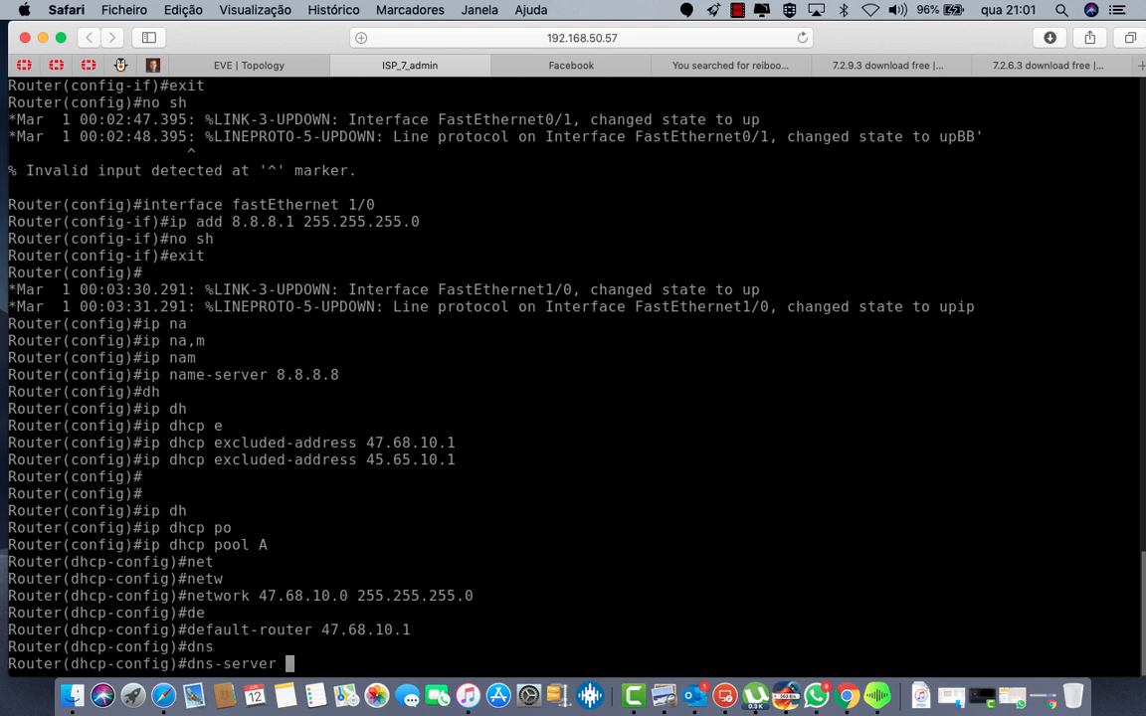
type("8")
type(".8")
key("Return")
key("Up")
key("Up")
key("Up")
key("Up")
key("Up")
key("Up")
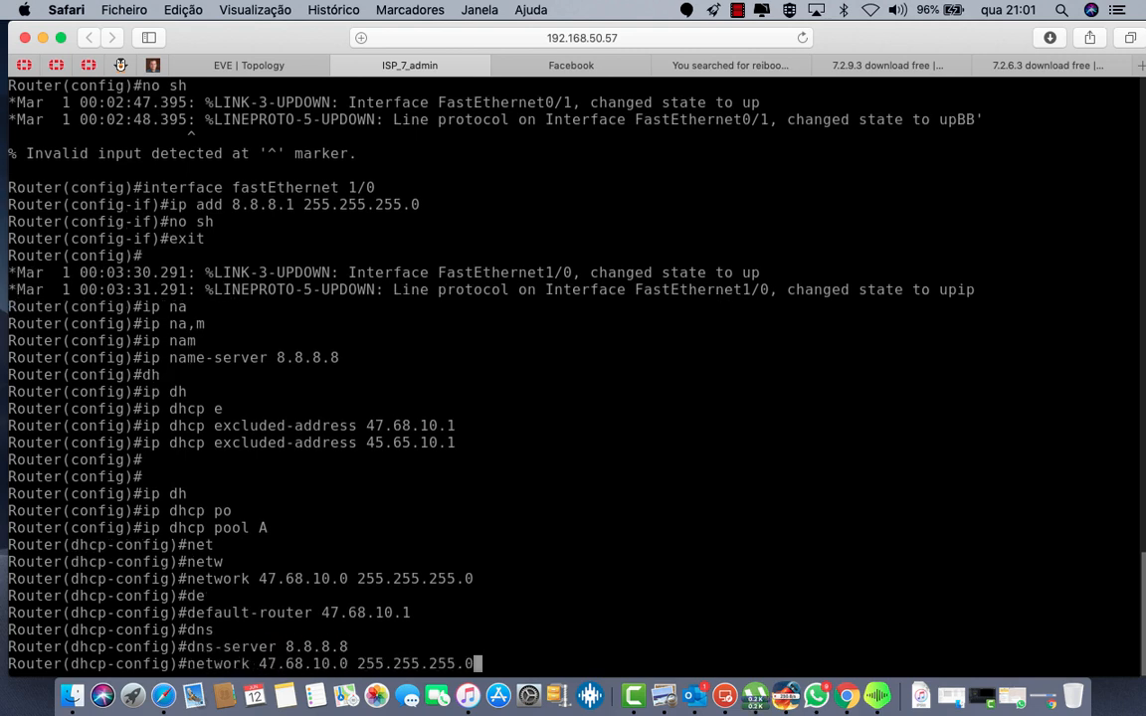
key("Up")
key("Up")
key("Up")
key("BackSpace")
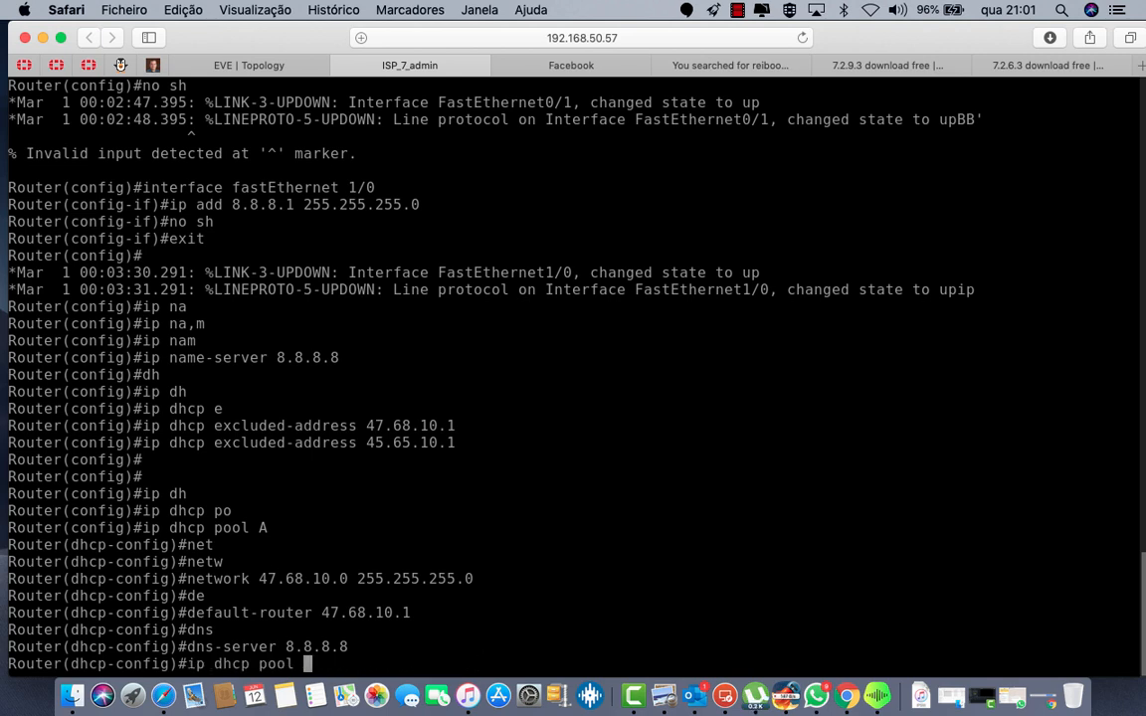
Step: Create DHCP pool B serving network 45.65.10.0 255.255.255.0, adapted from pool A's command
type("B")
key("Return")
key("Up")
key("Up")
key("Up")
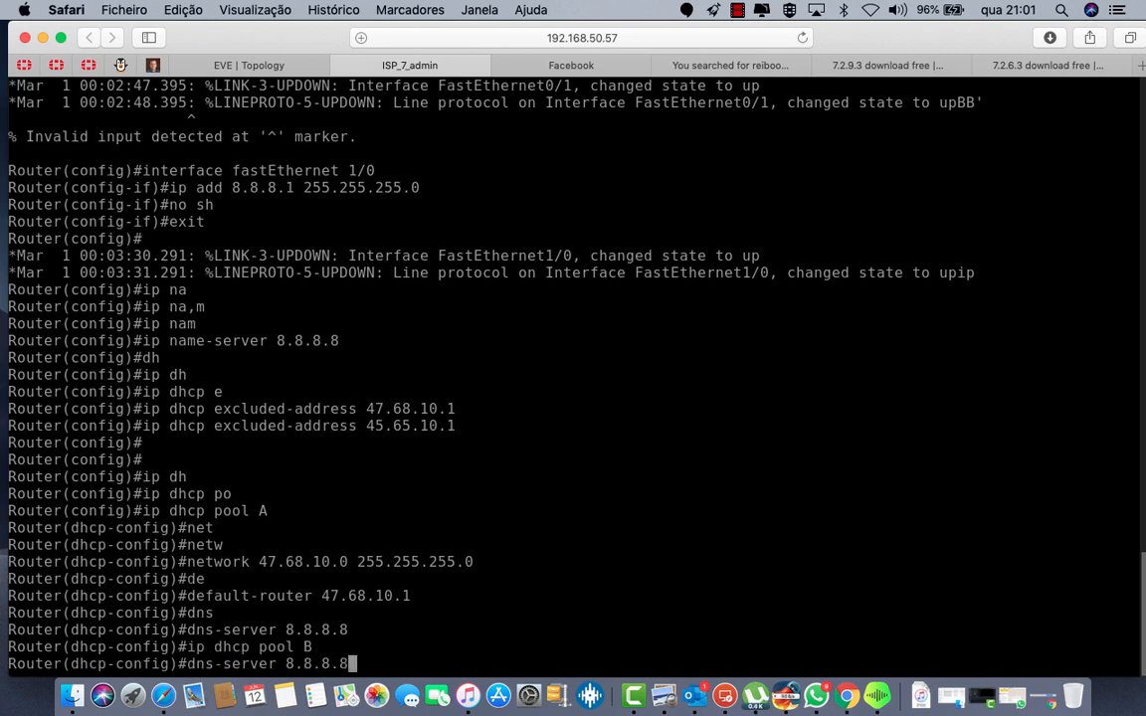
key("Up")
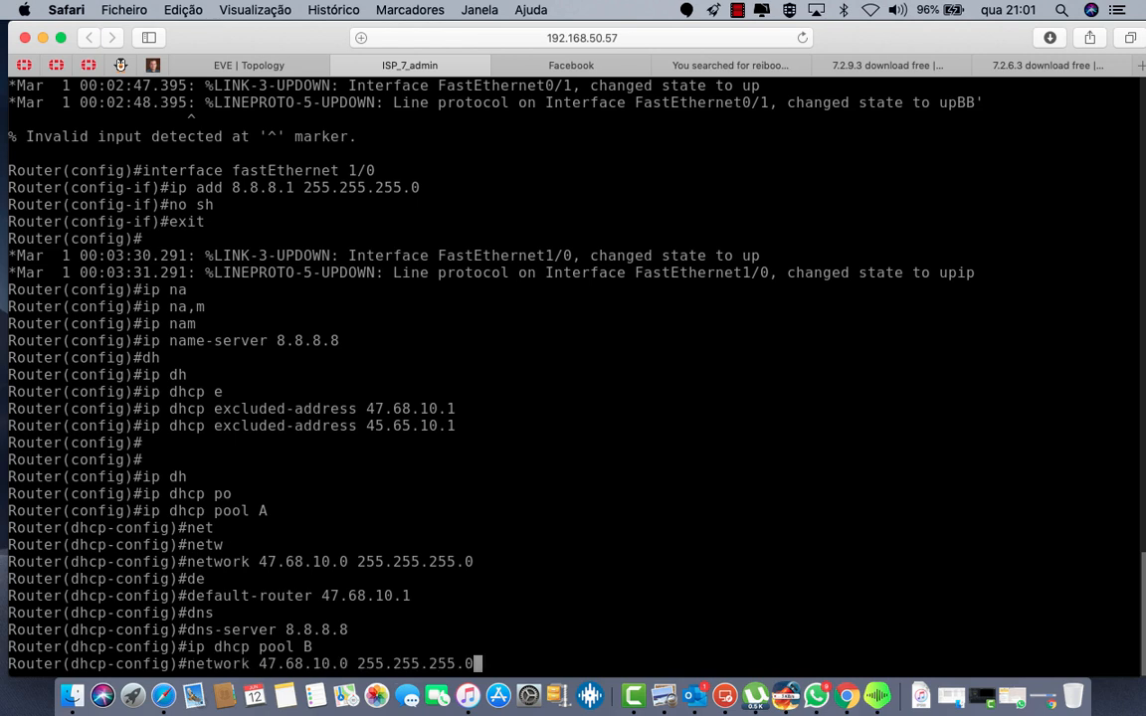
key("Left")
key("Left")
key("Left")
key("Left")
key("Left")
key("Left")
key("Left")
key("Left")
key("Left")
key("Left")
key("Left")
key("Left")
key("Left")
key("Left")
key("Left")
key("Left")
key("Left")
key("Left")
key("Left")
key("Left")
key("Left")
key("Left")
key("BackSpace")
type("5")
key("Right")
key("Right")
key("Right")
key("BackSpace")
type("5")
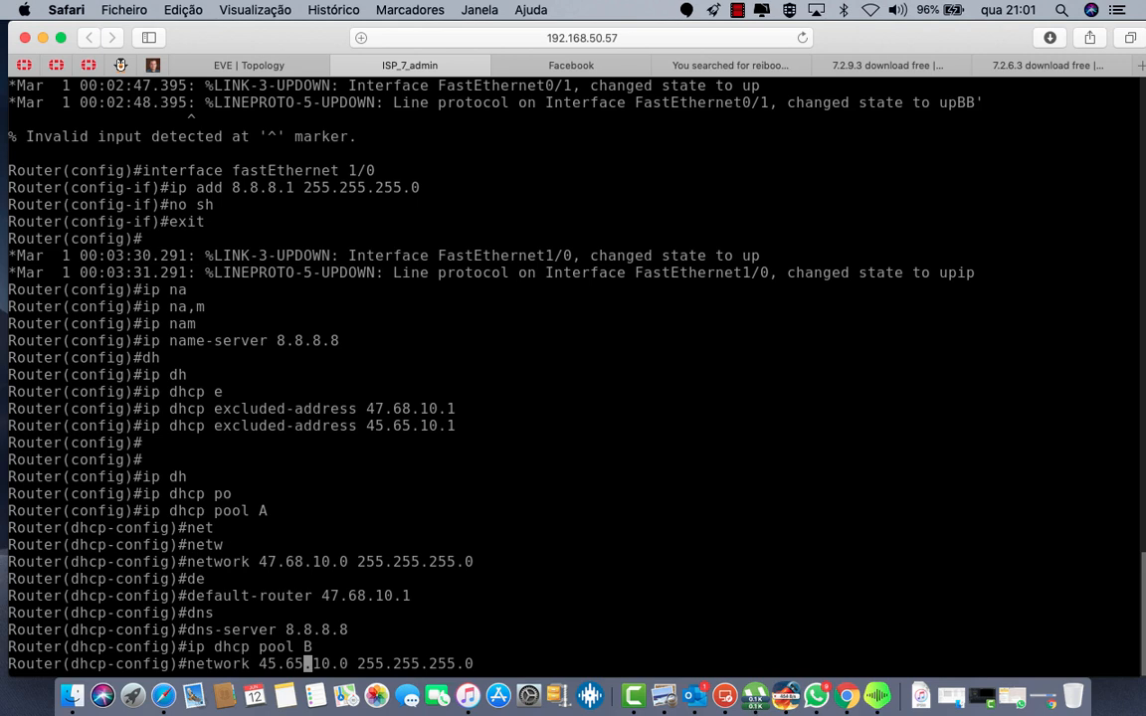
key("Return")
Step: Set pool B's default router to 45.65.10.1
key("Up")
key("Up")
key("Up")
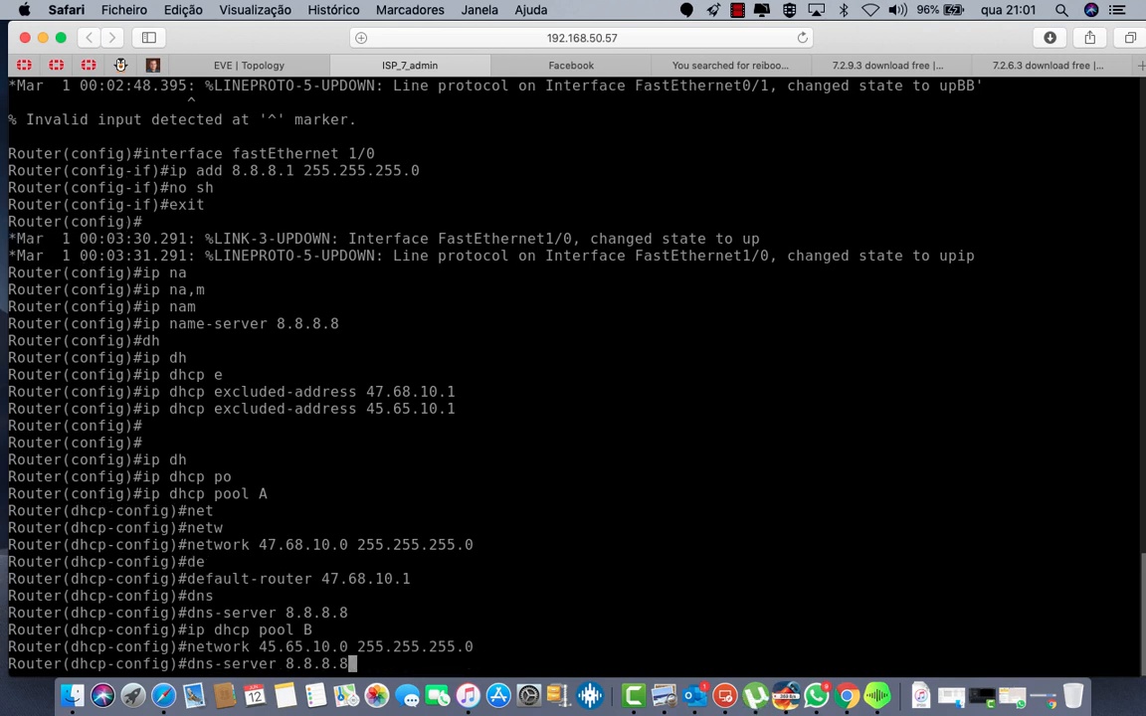
key("Up")
key("Left")
key("Left")
key("Left")
key("Left")
key("Left")
key("Left")
key("Left")
key("Left")
key("Left")
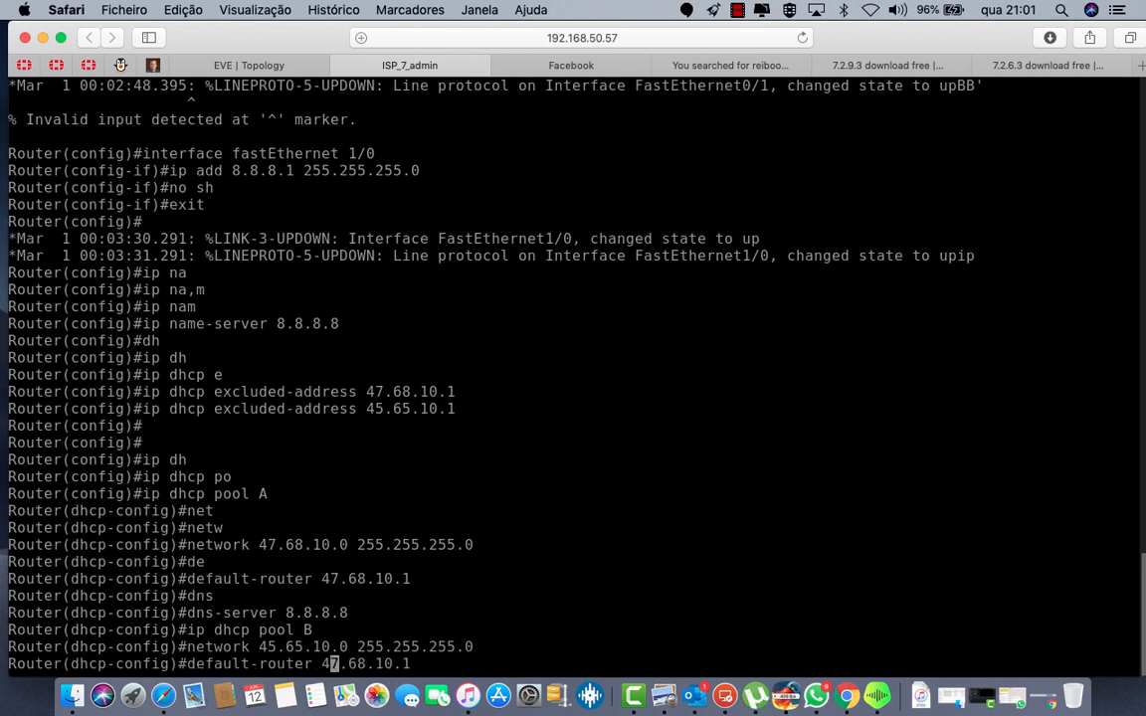
key("Right")
key("BackSpace")
type("5")
key("Right")
key("Right")
key("Right")
key("BackSpace")
type("5")
key("Return")
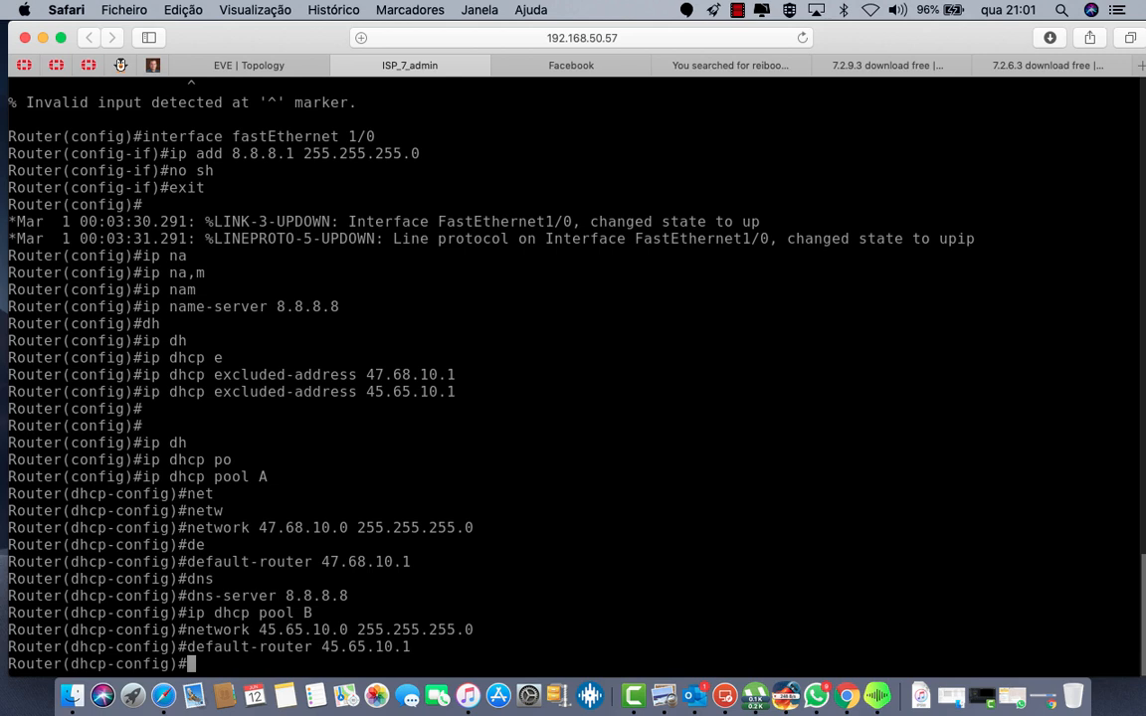
Step: Set pool B's DNS server to 8.8.8.8 and exit to global configuration
type("dn")
key("Tab")
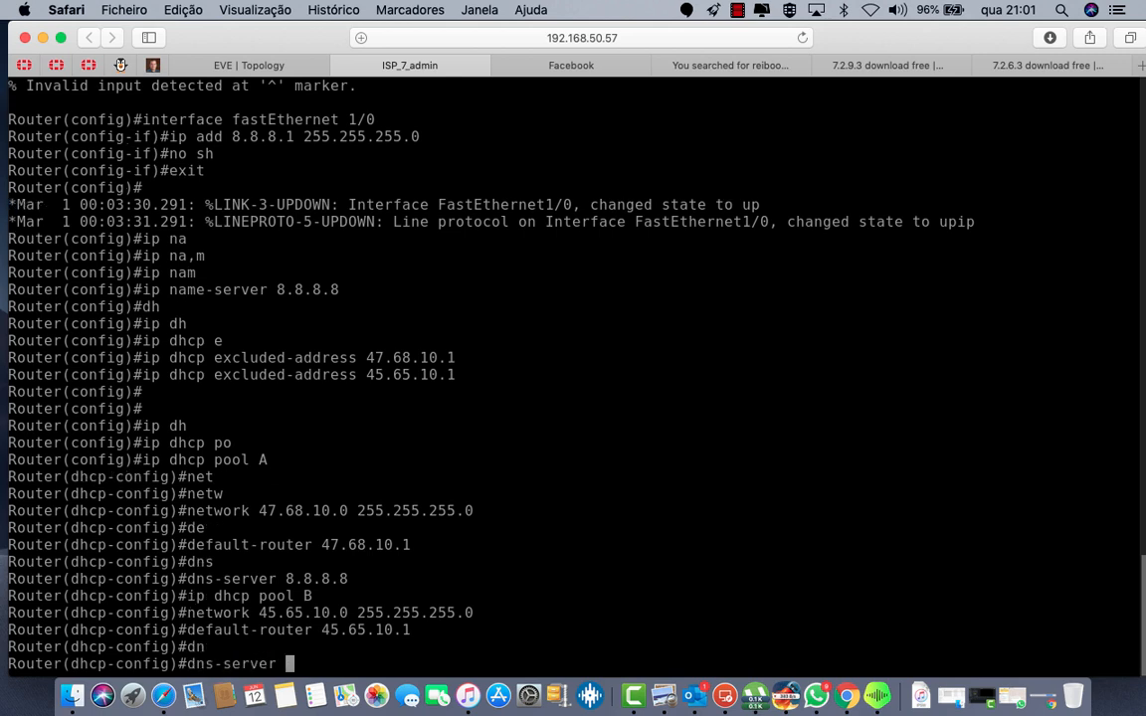
type("8.8.8.8")
key("Return")
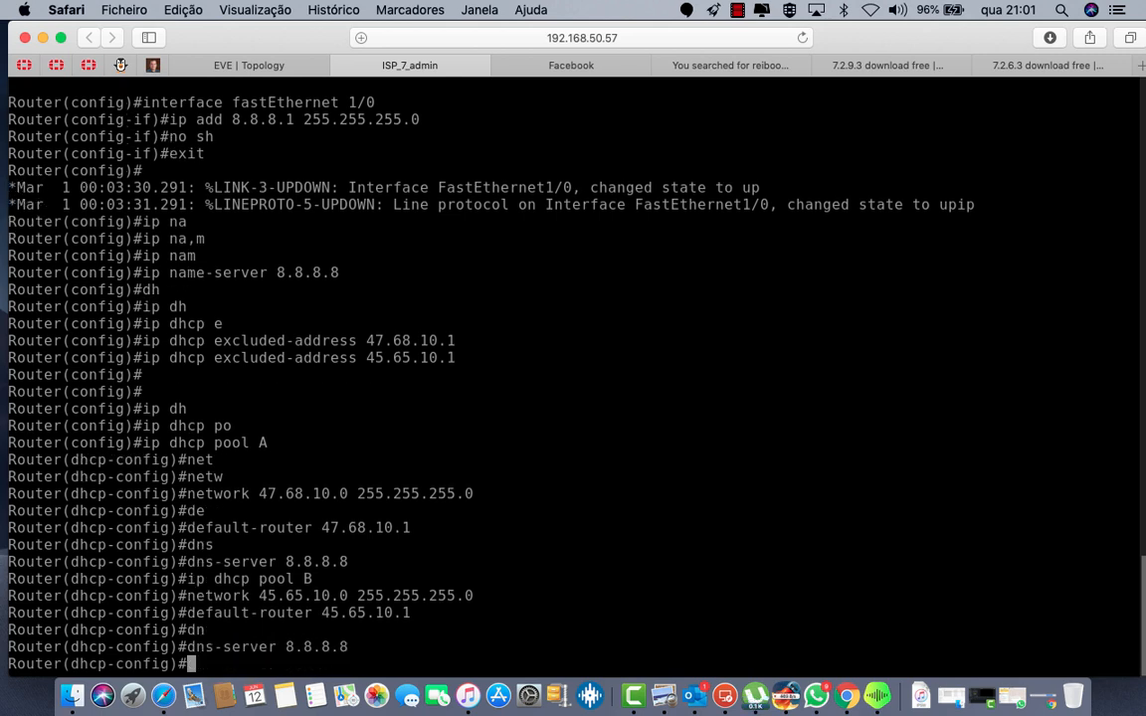
type("exit")
key("Return")
key("Return")
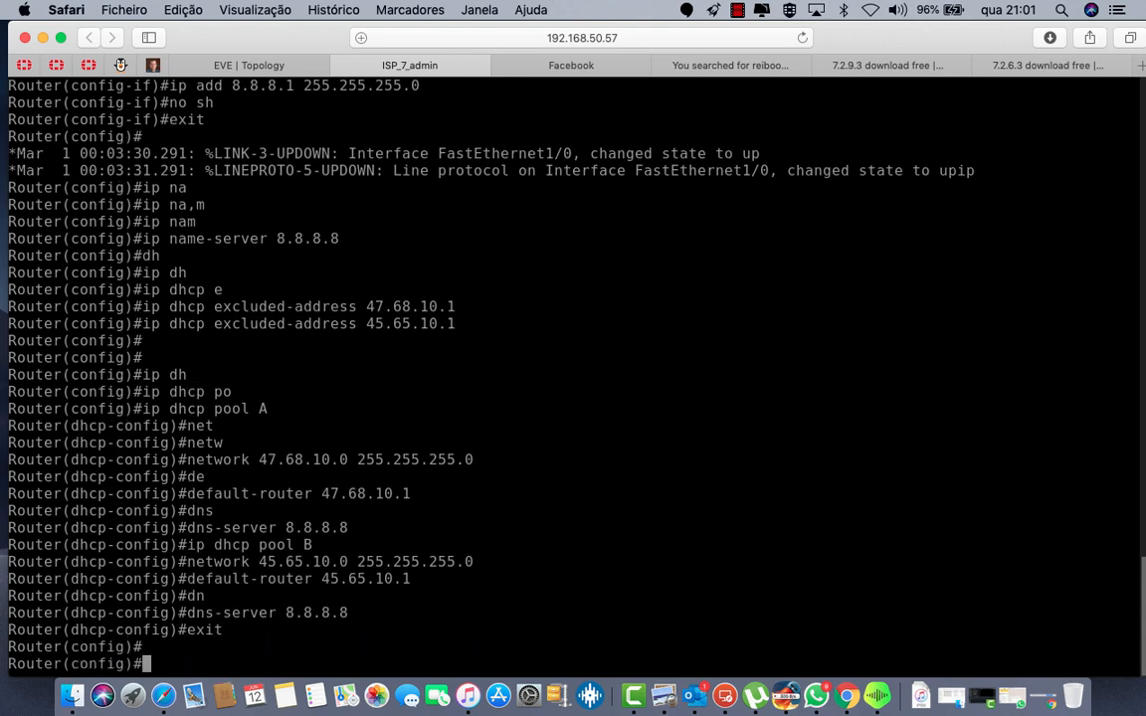
key("Return")
Step: Rename the router to ISP with the hostname command
type("e")
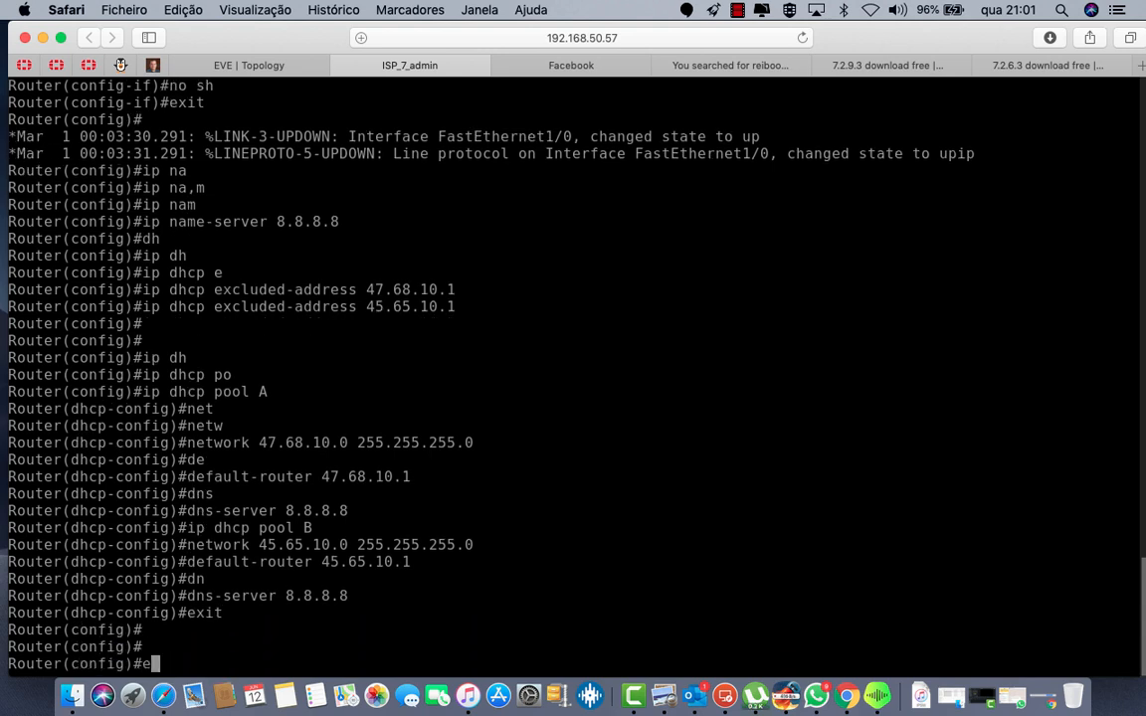
key("BackSpace")
type("ho")
key("Tab")
type("IS")
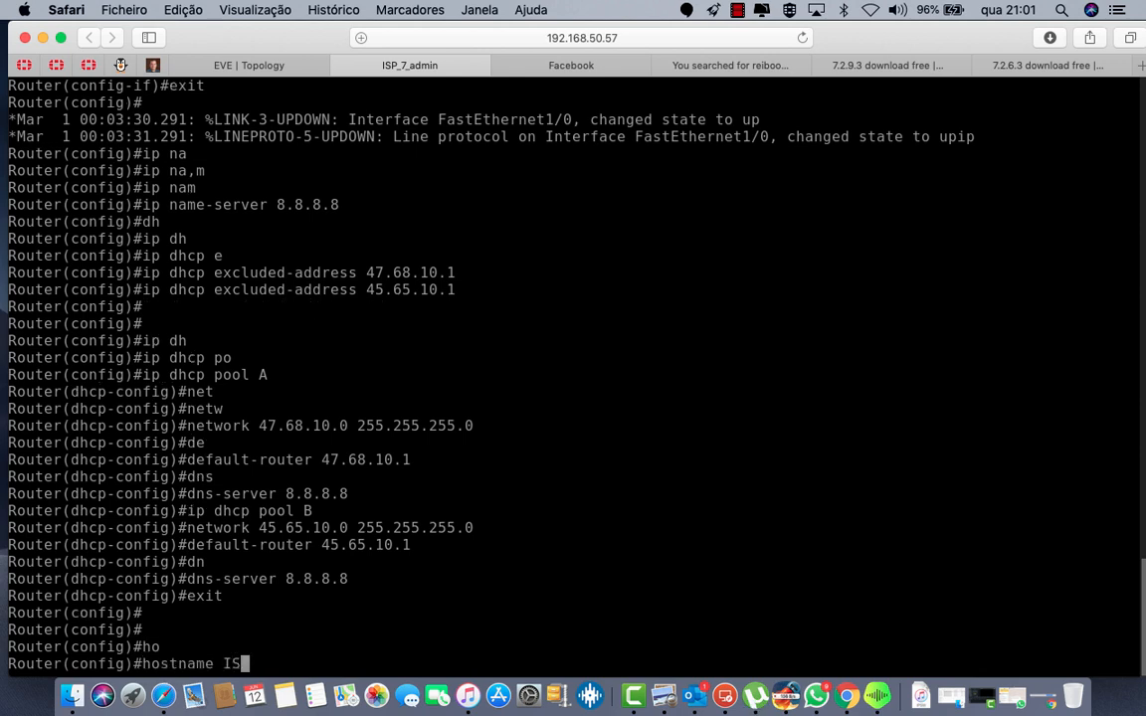
type("P")
key("Return")
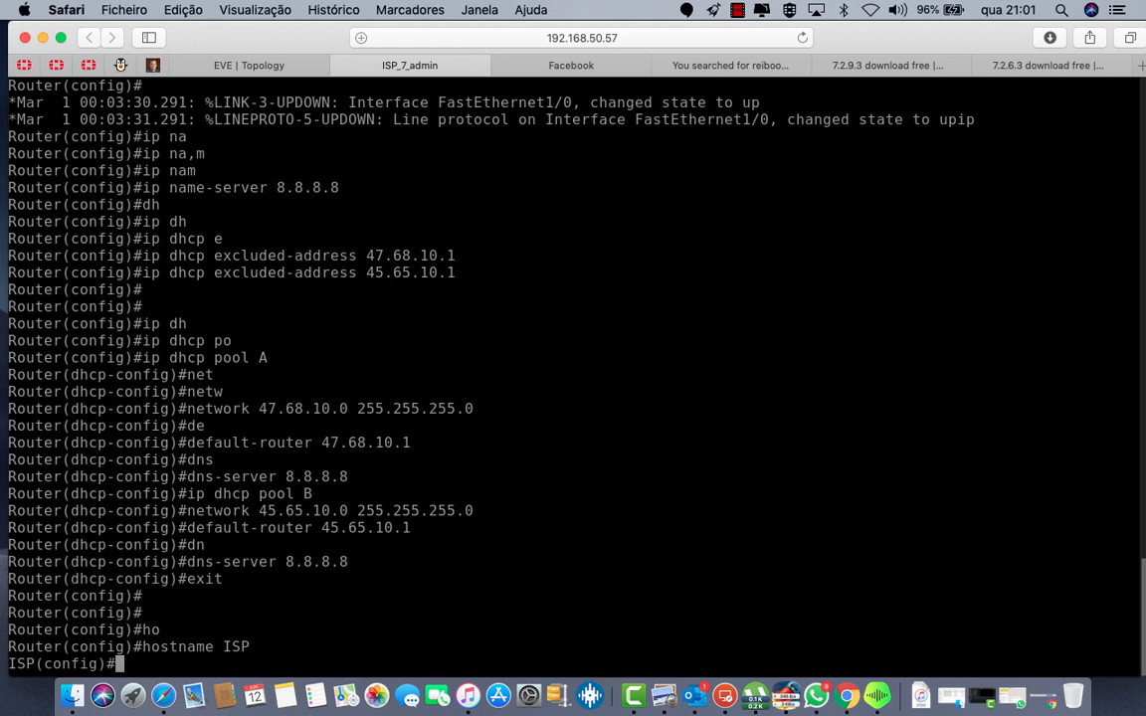
Step: Begin entering the router command at the ISP(config) prompt
type("rou")
key("Tab")
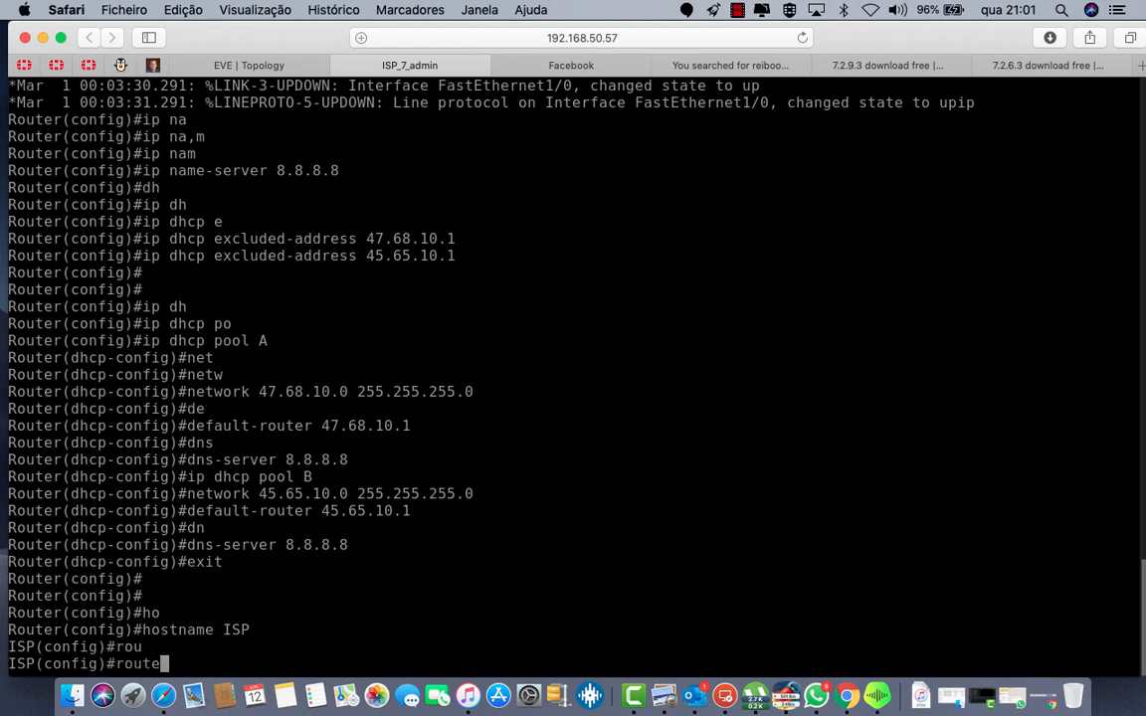
type("r")
key("Tab")
Step: Start BGP process 10 and advertise 8.8.8.0 mask 255.255.255.0
type("bg")
key("Tab")
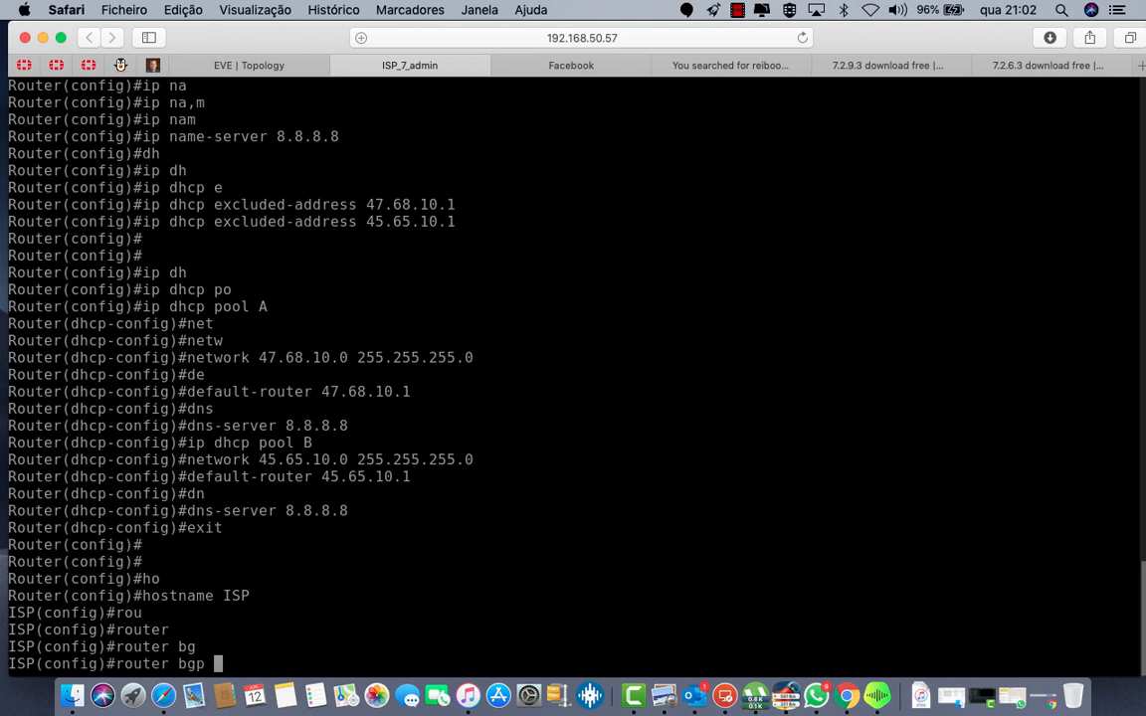
type("10")
key("Return")
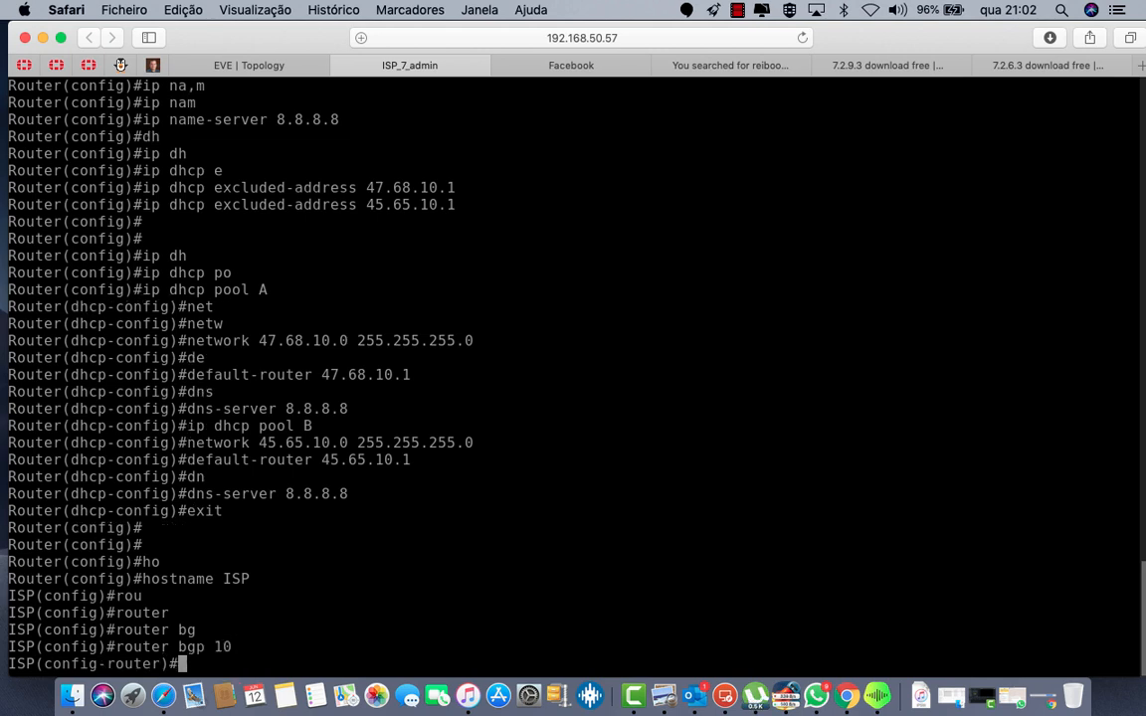
type("net")
key("Tab")
type("8")
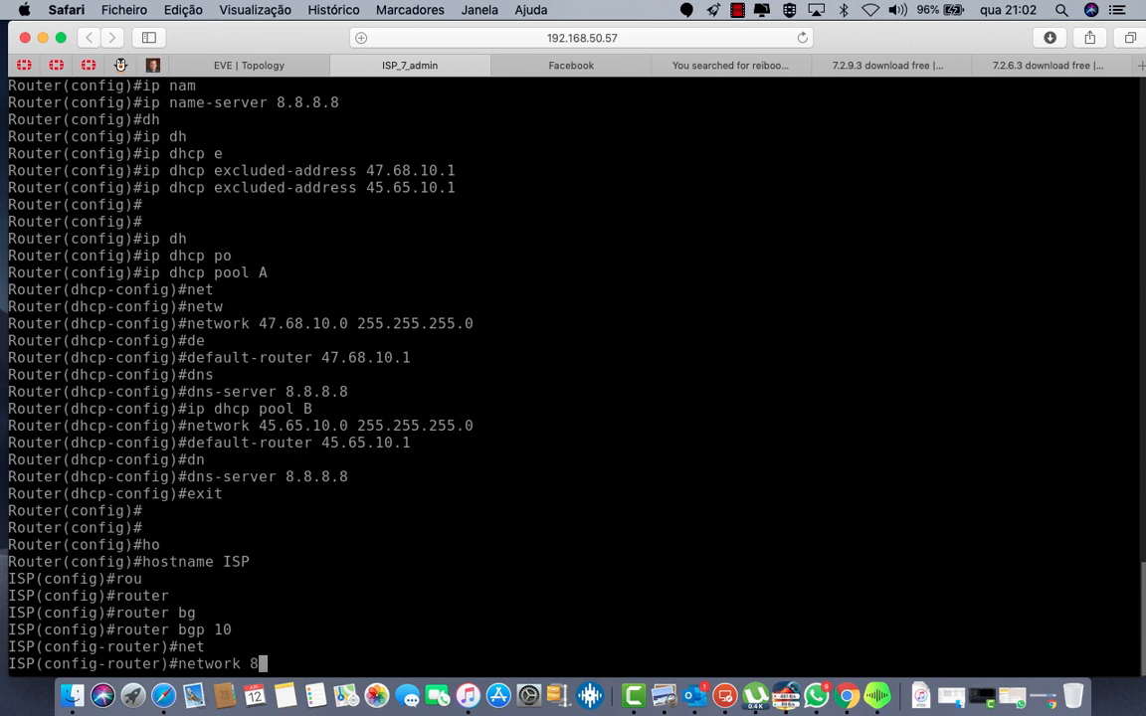
type(".8.8.0 ma")
key("Tab")
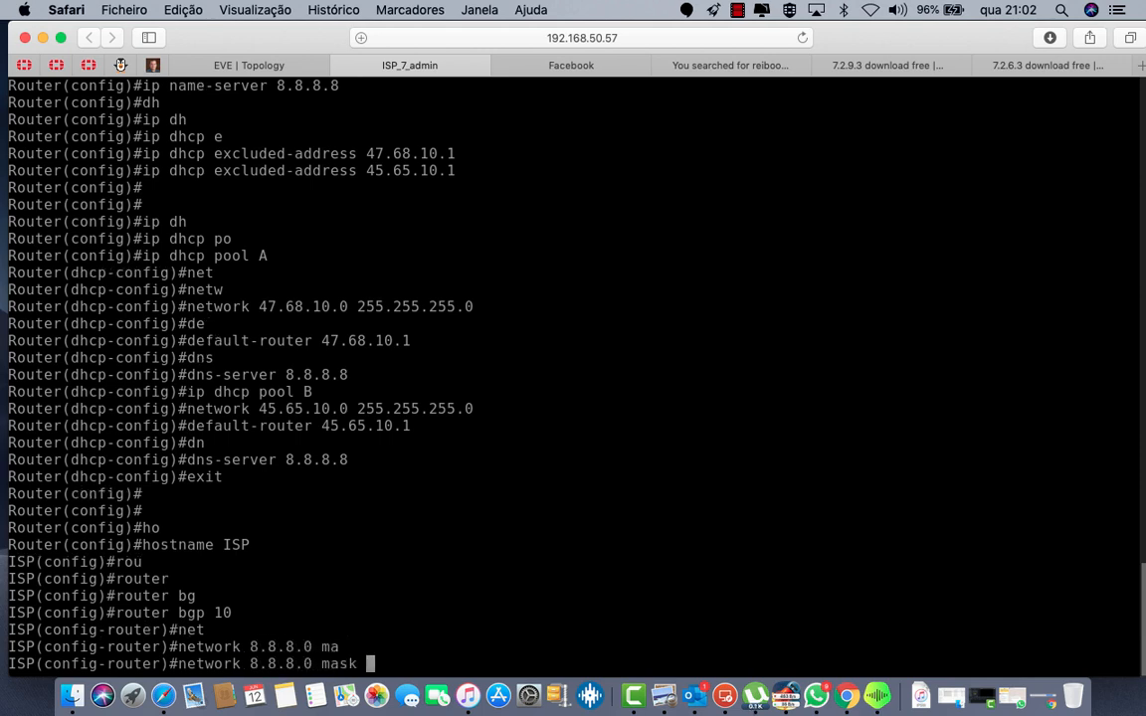
type("255.255.255.")
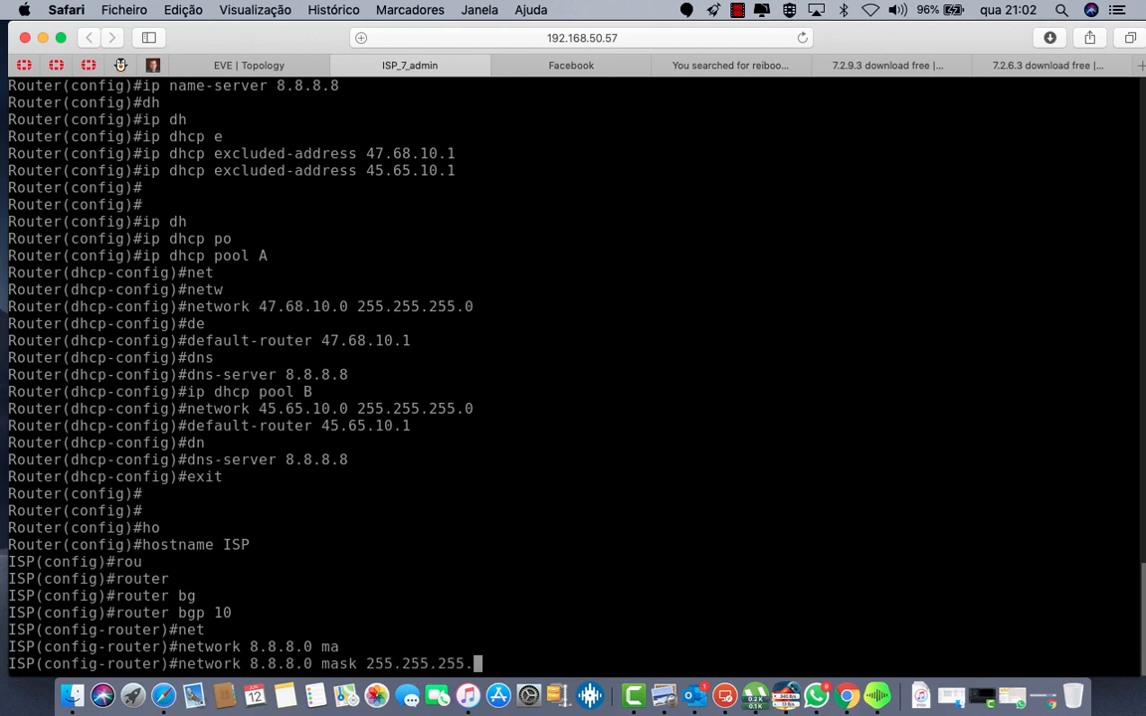
type("0")
key("Return")
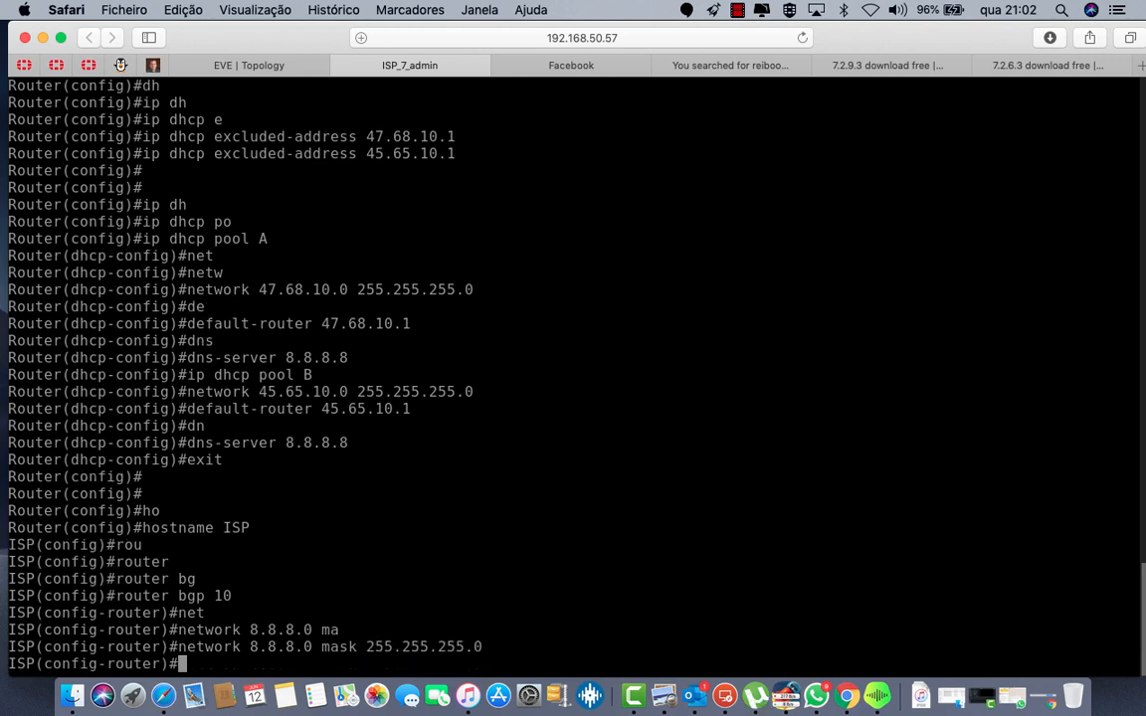
Step: Advertise network 47.68.10.0 mask 255.255.255.0 in BGP 10
type("ne")
key("Tab")
type("t")
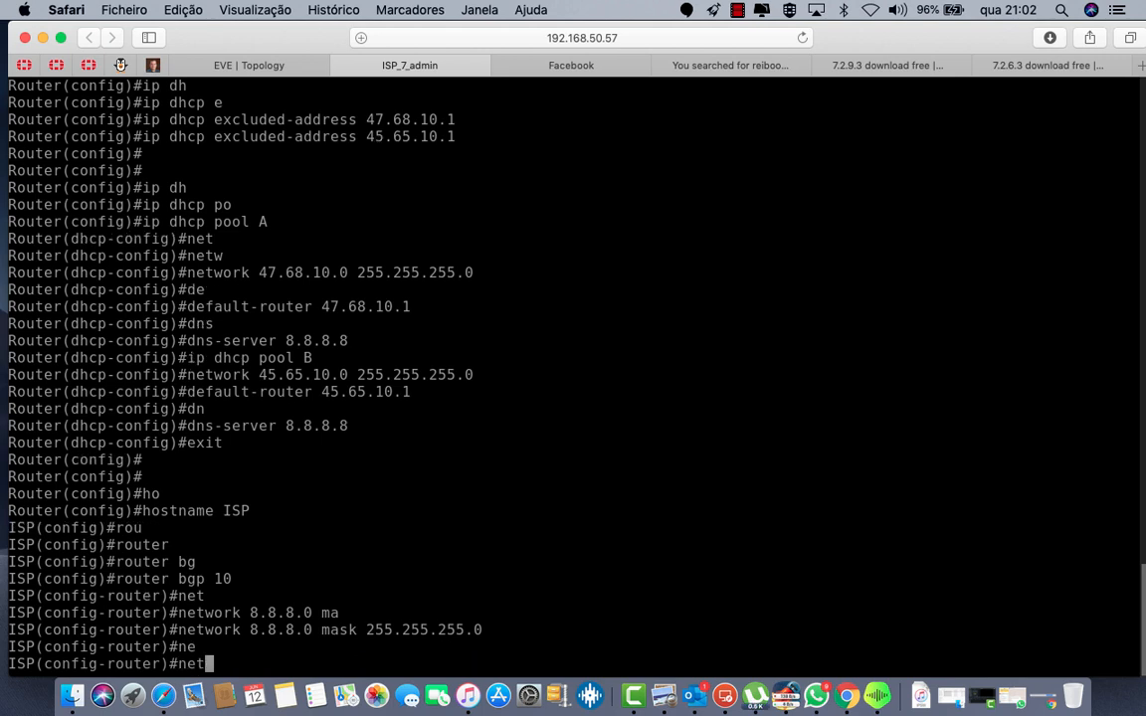
key("Tab")
type("47")
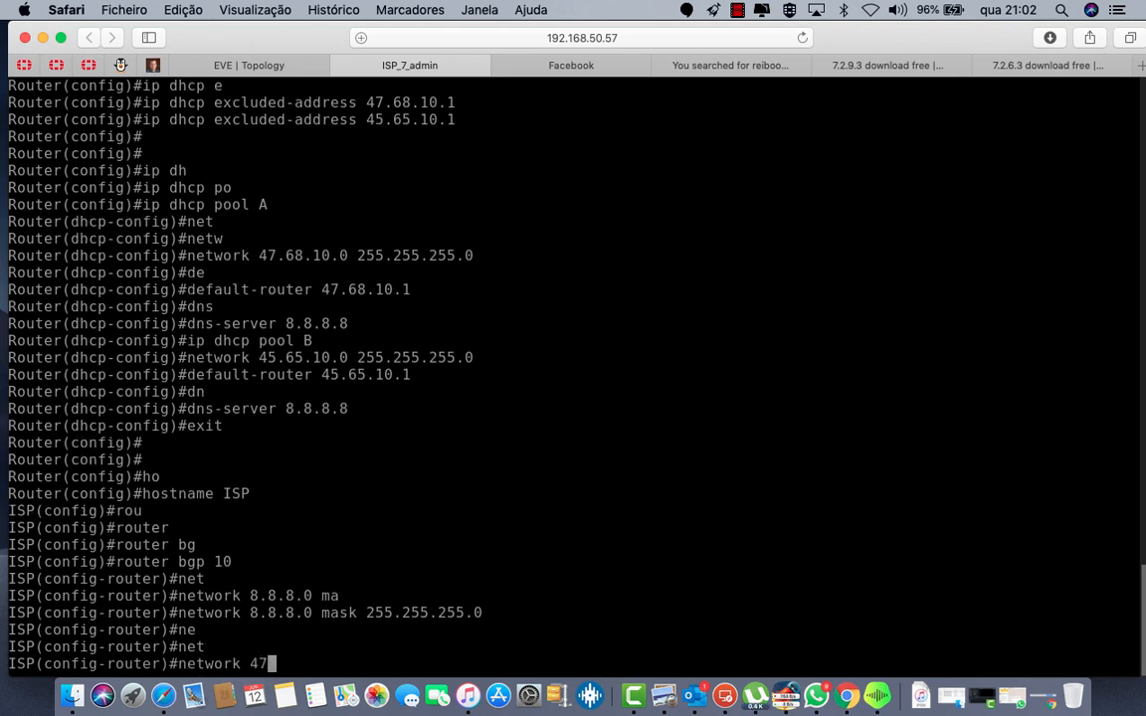
type(".68.")
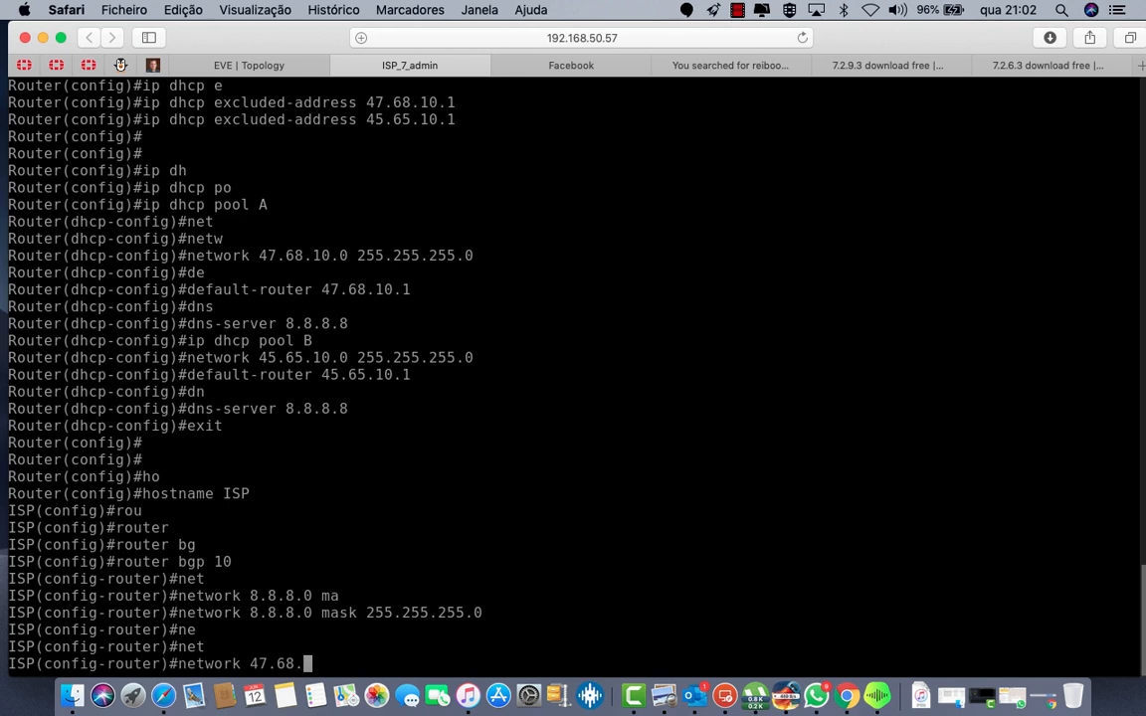
type("10.0 ma")
key("Tab")
type("2")
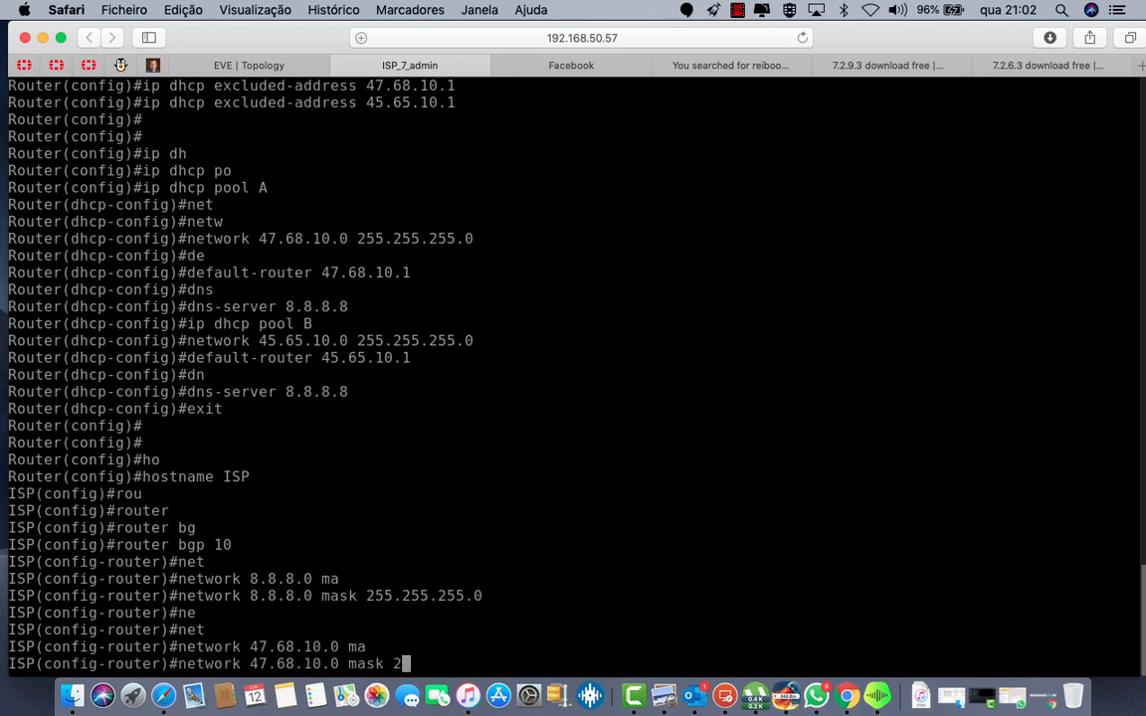
type("55.255.255.0")
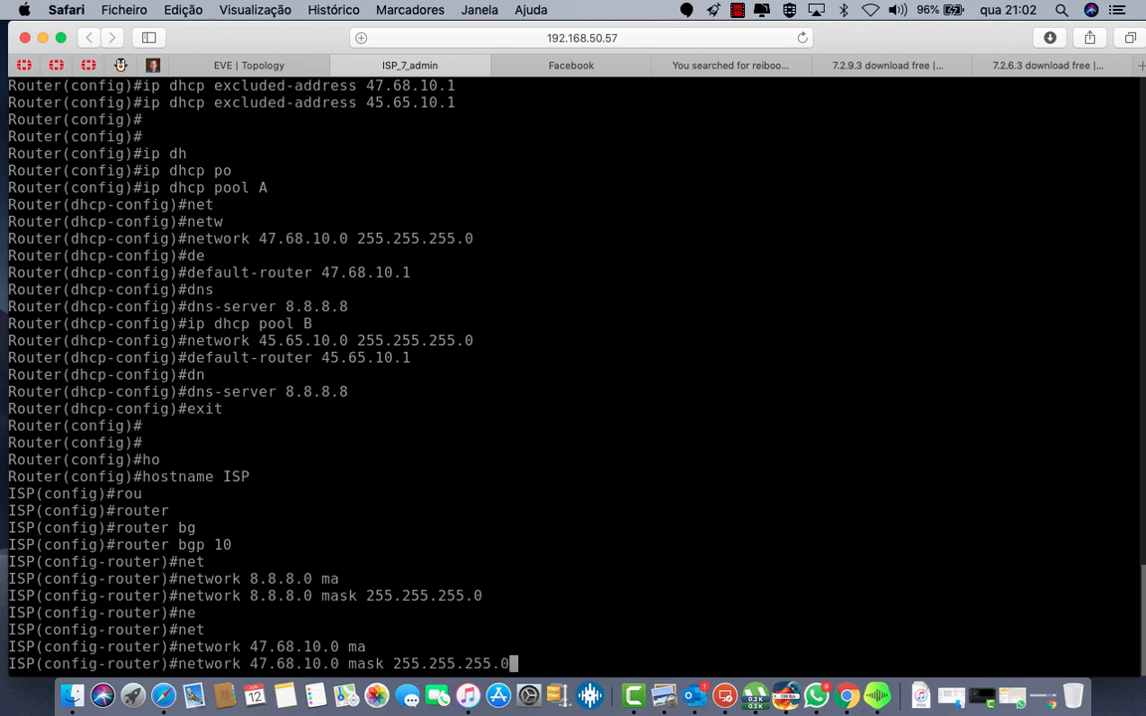
key("Return")
Step: Add network 45.65.10.0 mask 255.255.255.0 to BGP by editing the previous command
key("Up")
key("Left")
key("Left")
key("Left")
key("Left")
key("Left")
key("Left")
key("Left")
key("Left")
key("Left")
key("Left")
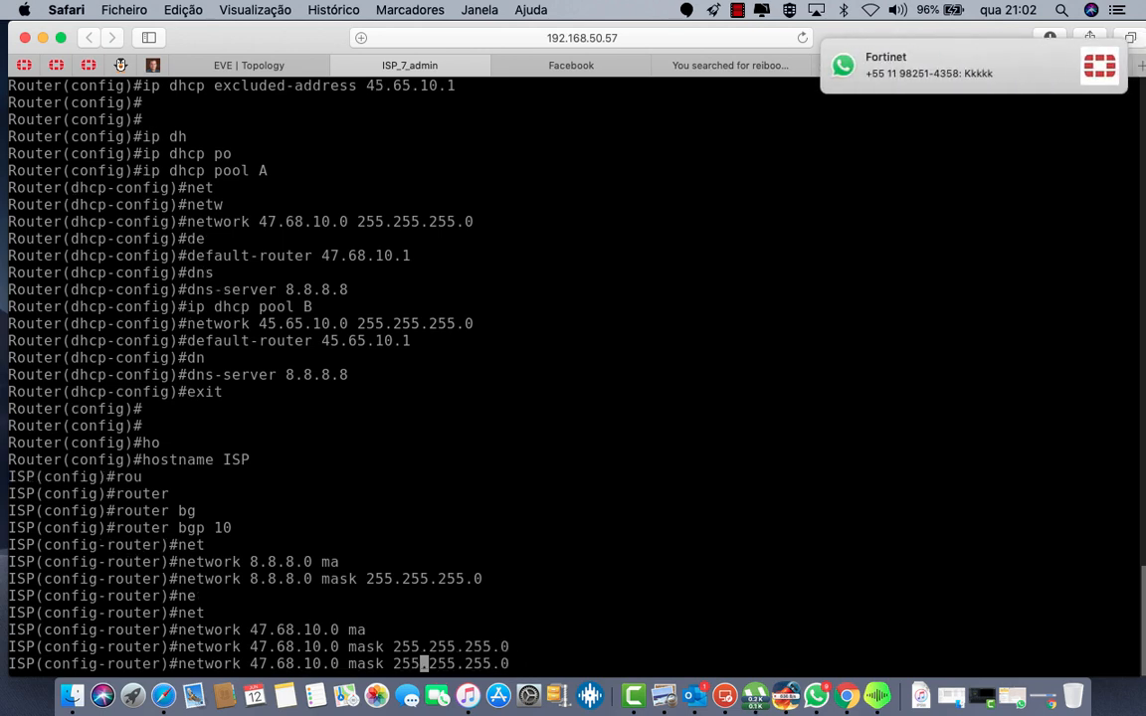
key("Left")
key("Left")
key("Left")
key("Left")
key("Left")
key("Left")
key("Left")
key("Left")
key("Left")
key("Left")
key("Left")
key("Left")
key("Left")
key("Left")
key("Left")
key("Left")
key("Left")
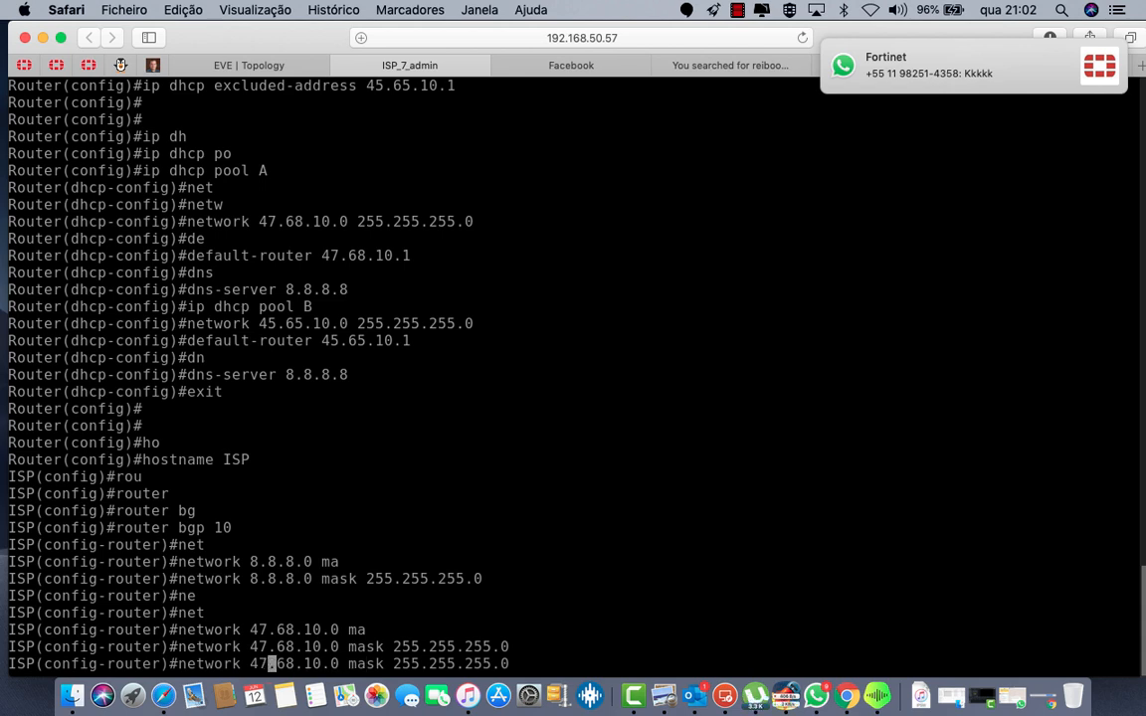
key("BackSpace")
type("5")
key("Right")
key("Right")
key("Right")
key("BackSpace")
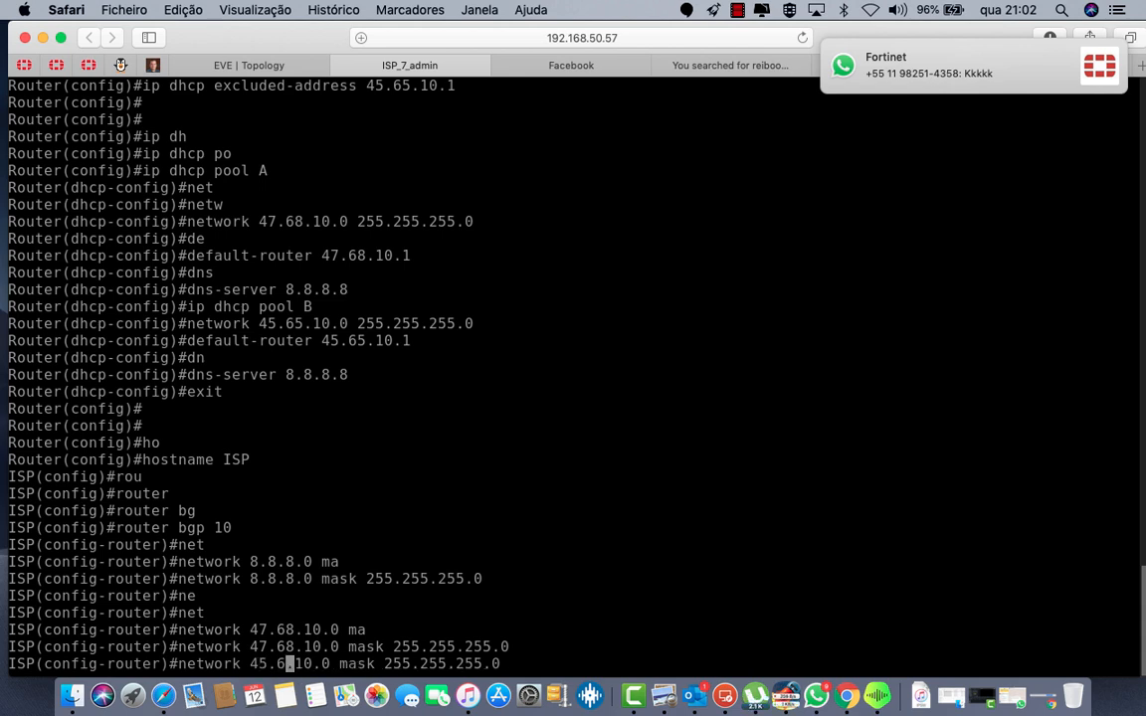
type("5")
key("Return")
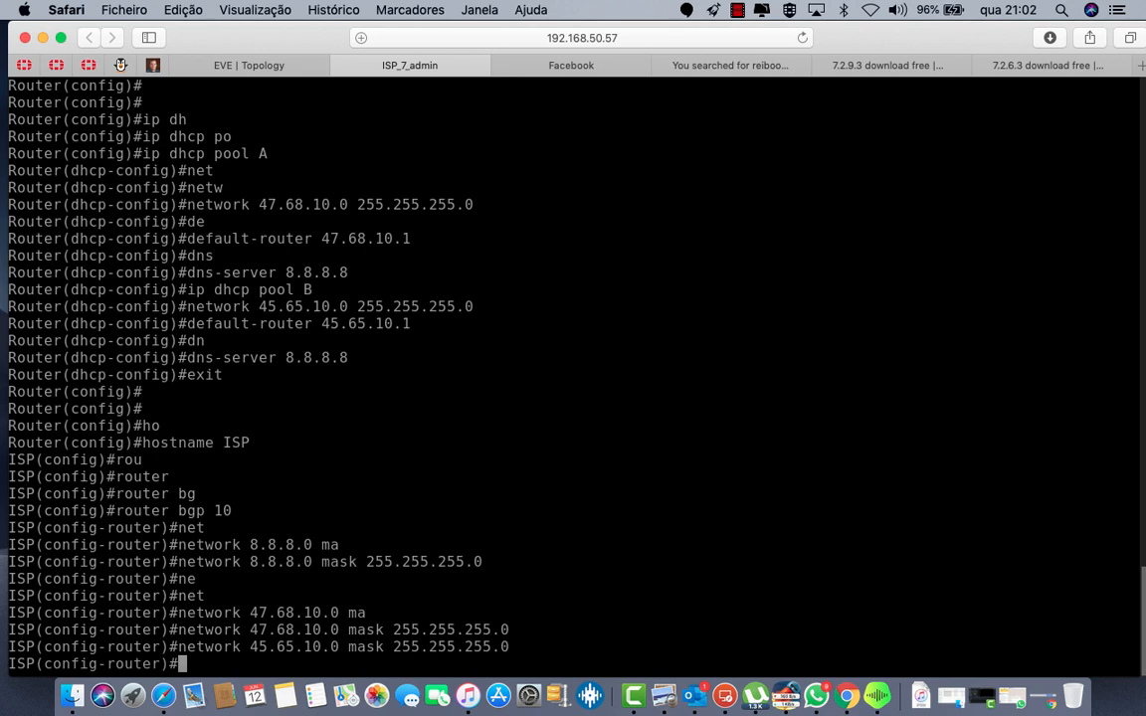
Step: Exit router configuration and save the configuration with do wr
type("exit")
key("Return")
key("Return")
key("Return")
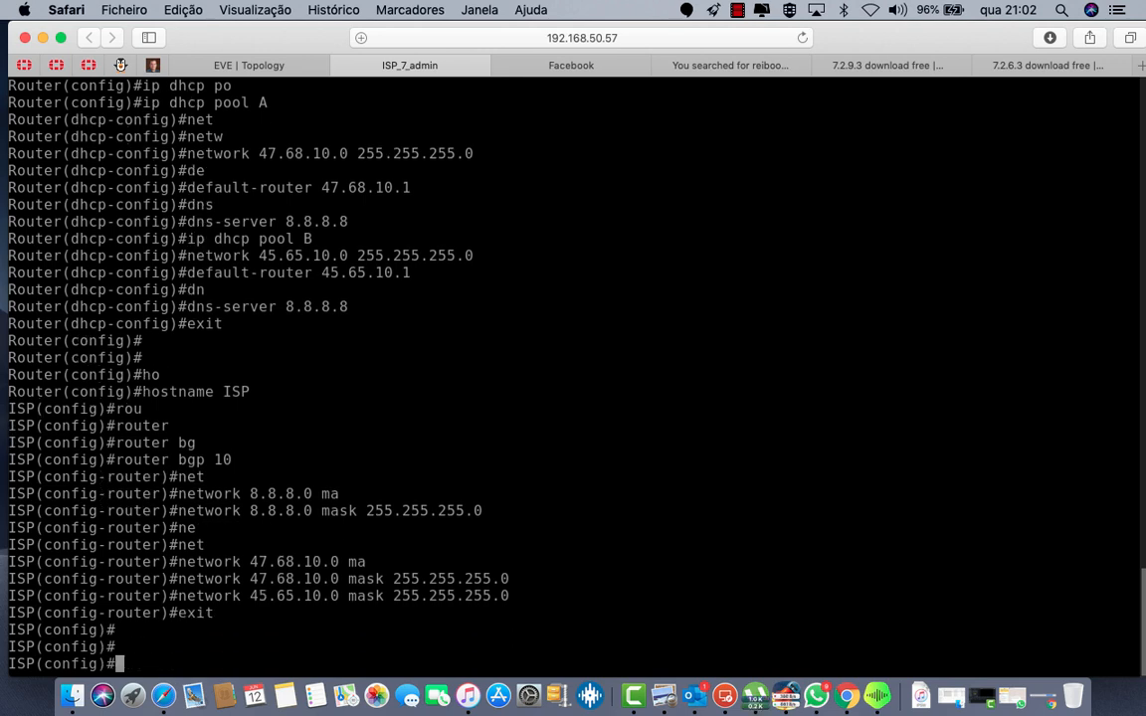
type("do wr")
key("Return")
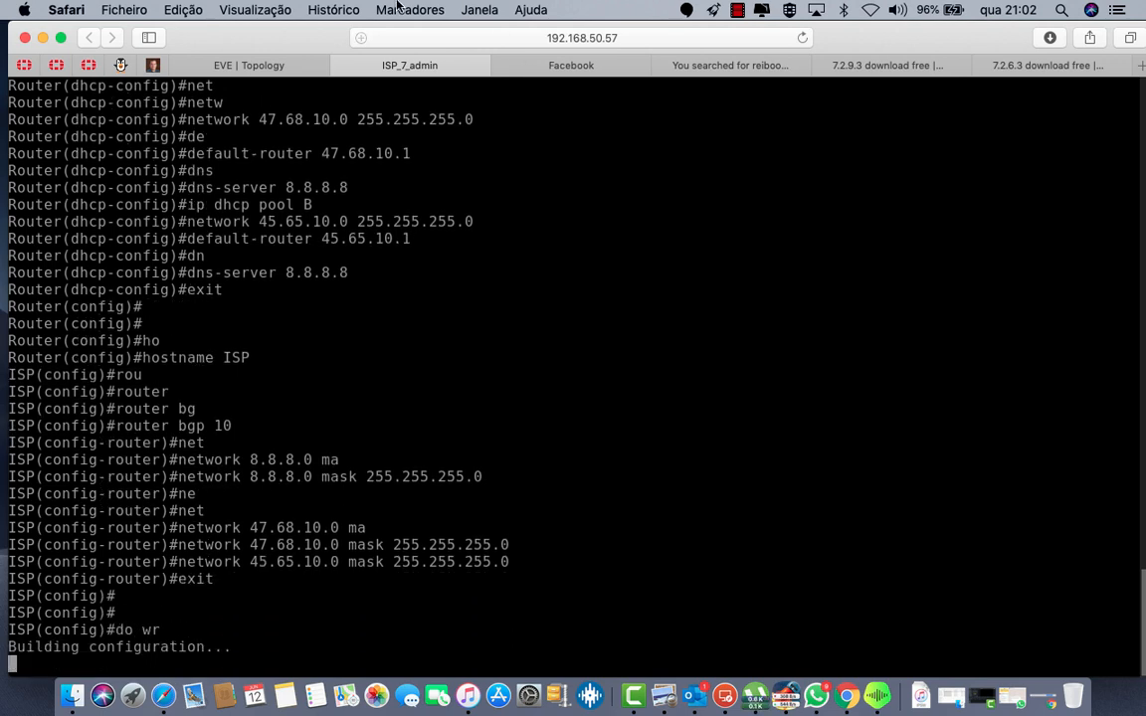
Step: Open the dns server's Local Area Connection IPv4 properties from the lab topology
left_click(240, 62)
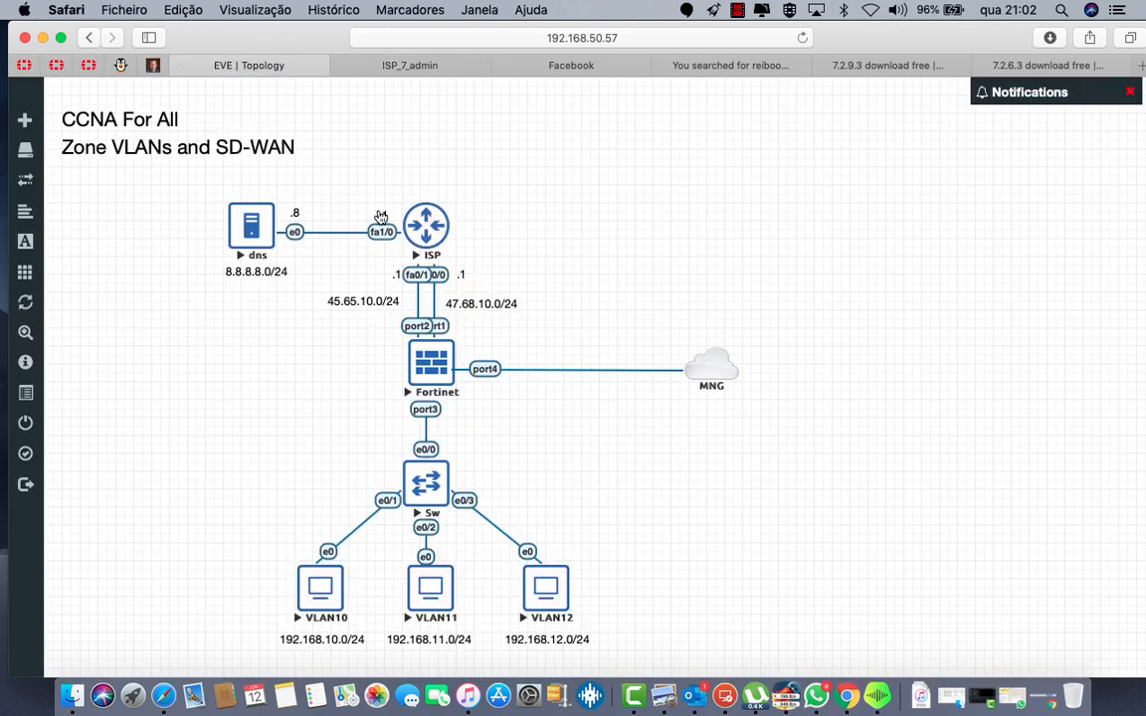
left_click(250, 232)
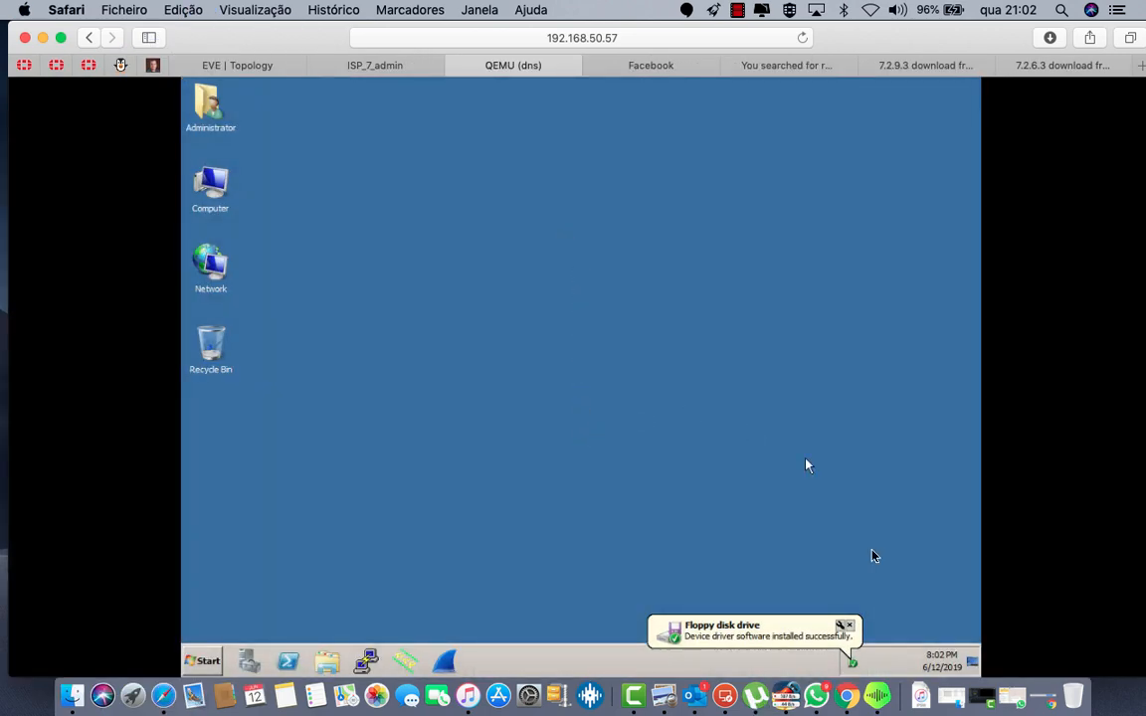
right_click(223, 272)
left_click(267, 367)
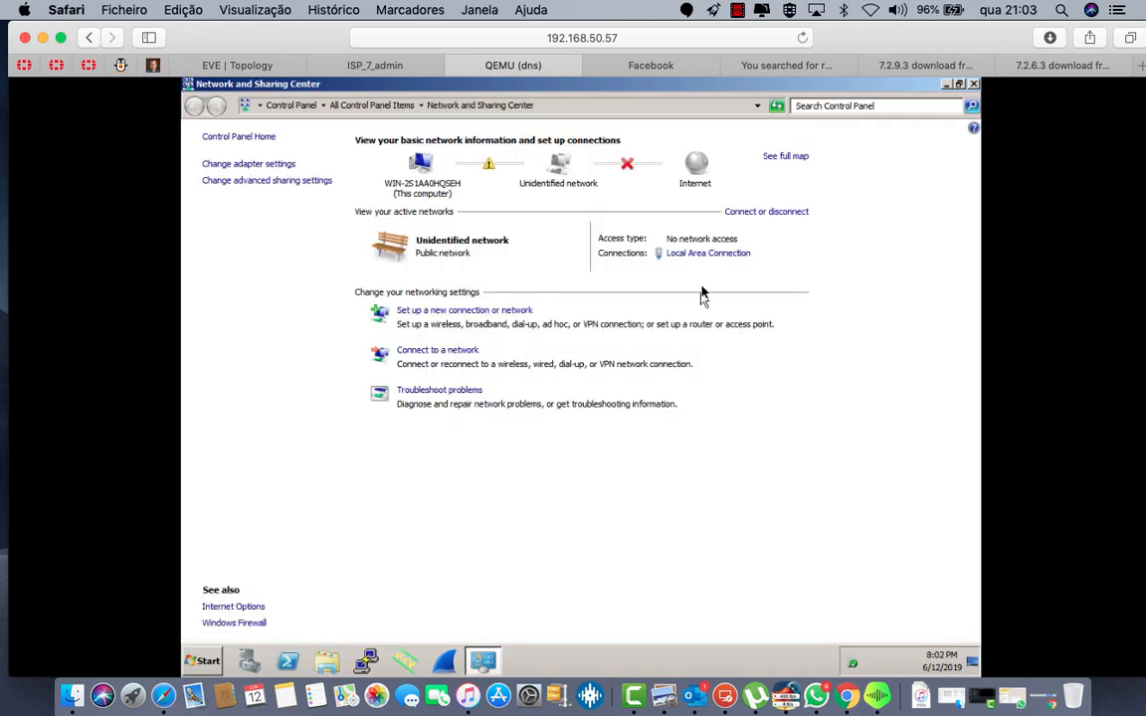
left_click(698, 255)
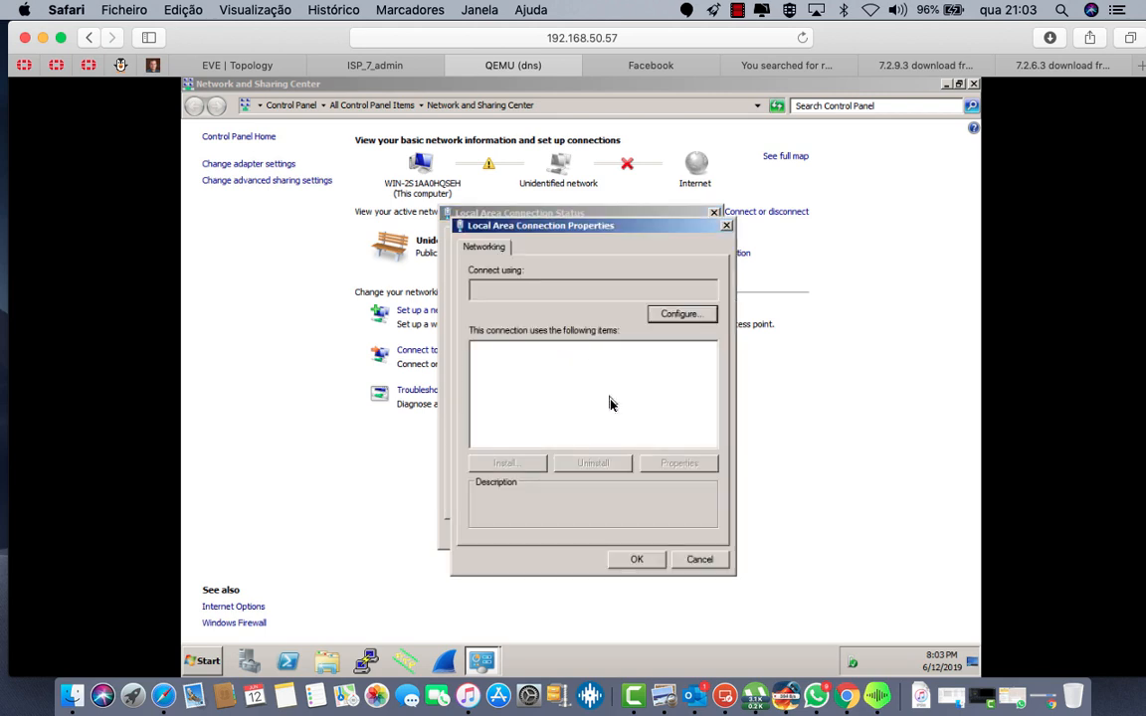
left_click(575, 401)
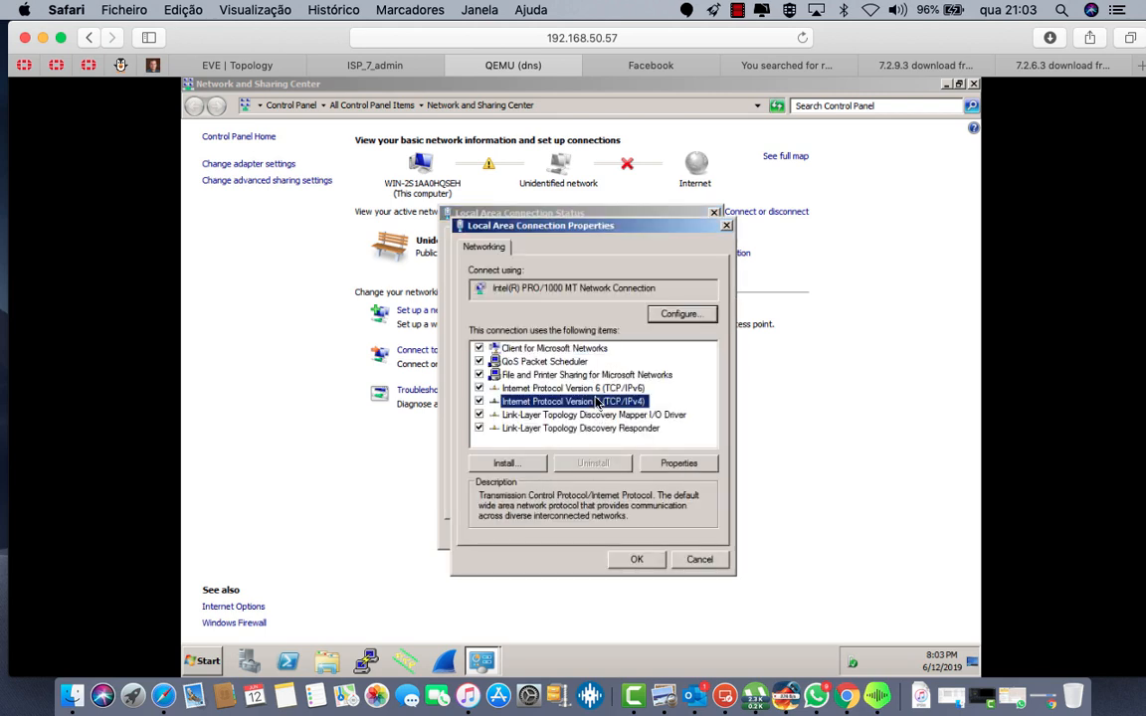
left_click(672, 472)
Step: Set static IP 8.8.8.8, mask 255.255.255.0, gateway 8.8.8.1 and DNS 8.8.8.8, then apply
left_click(504, 387)
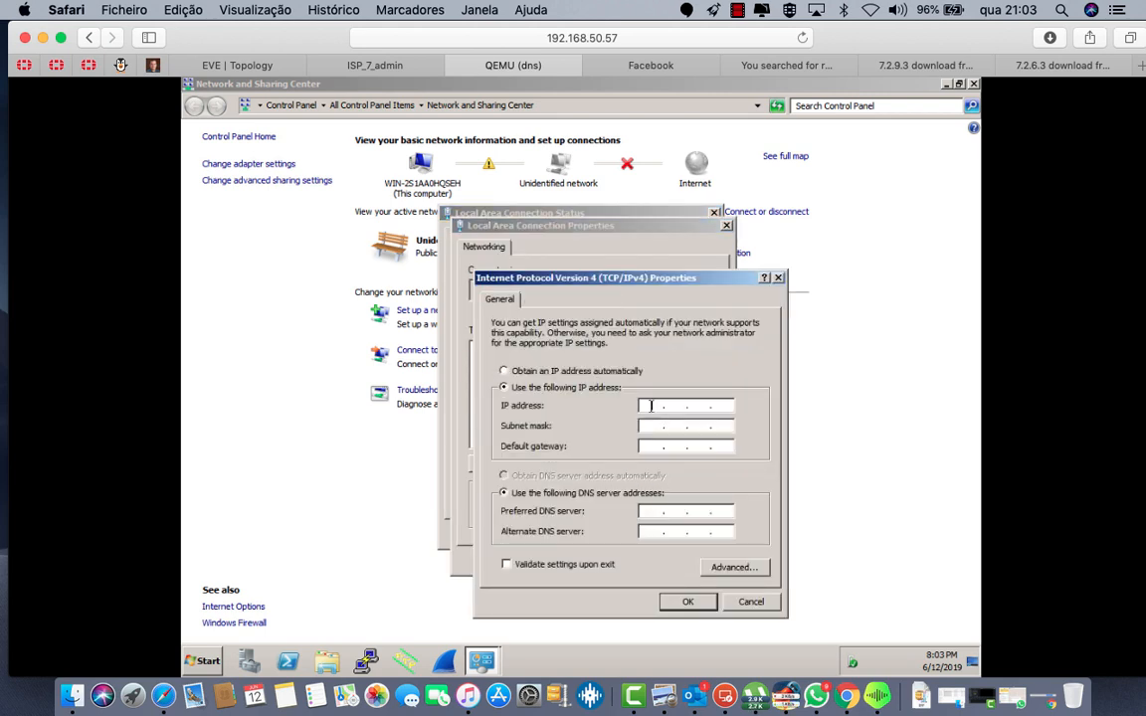
type("8.8.8.89")
key("BackSpace")
left_click(663, 426)
type("255 . 255 . 255 . 0")
left_click(657, 449)
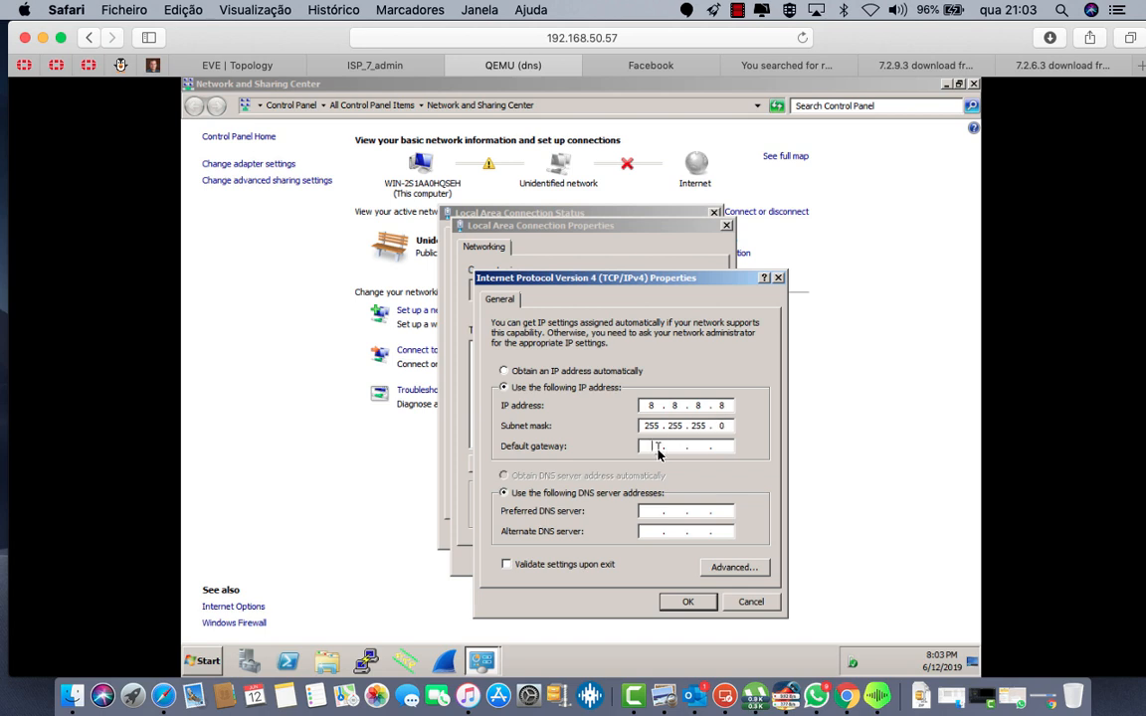
type("8.8")
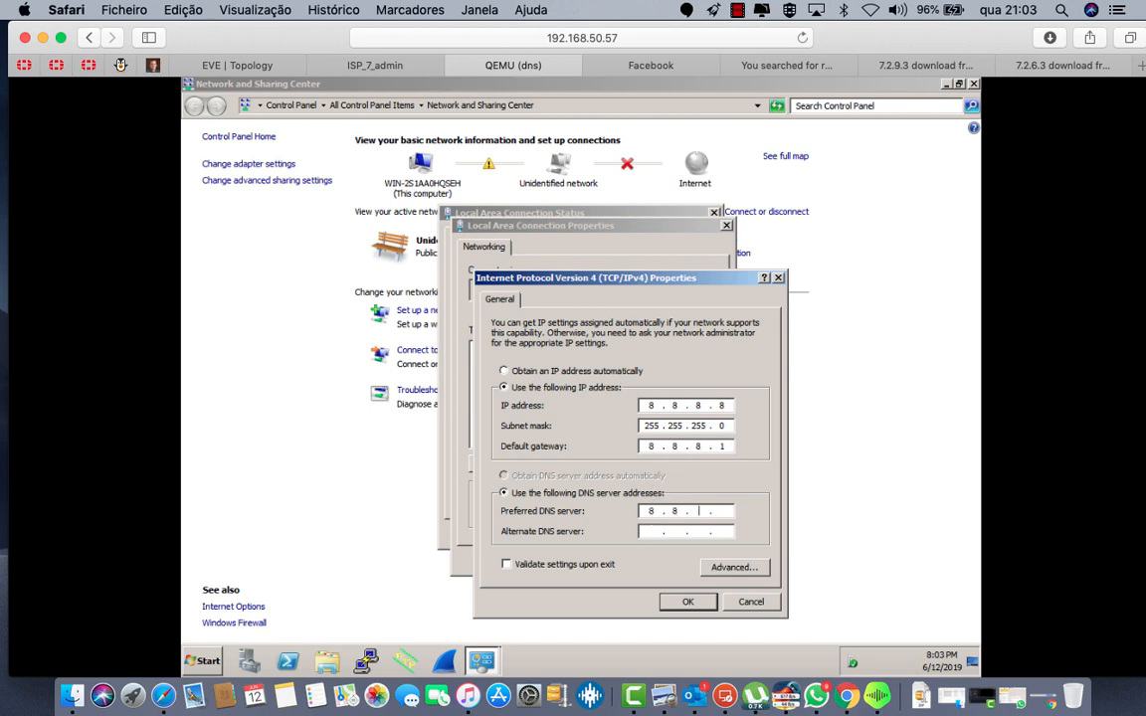
left_click(686, 604)
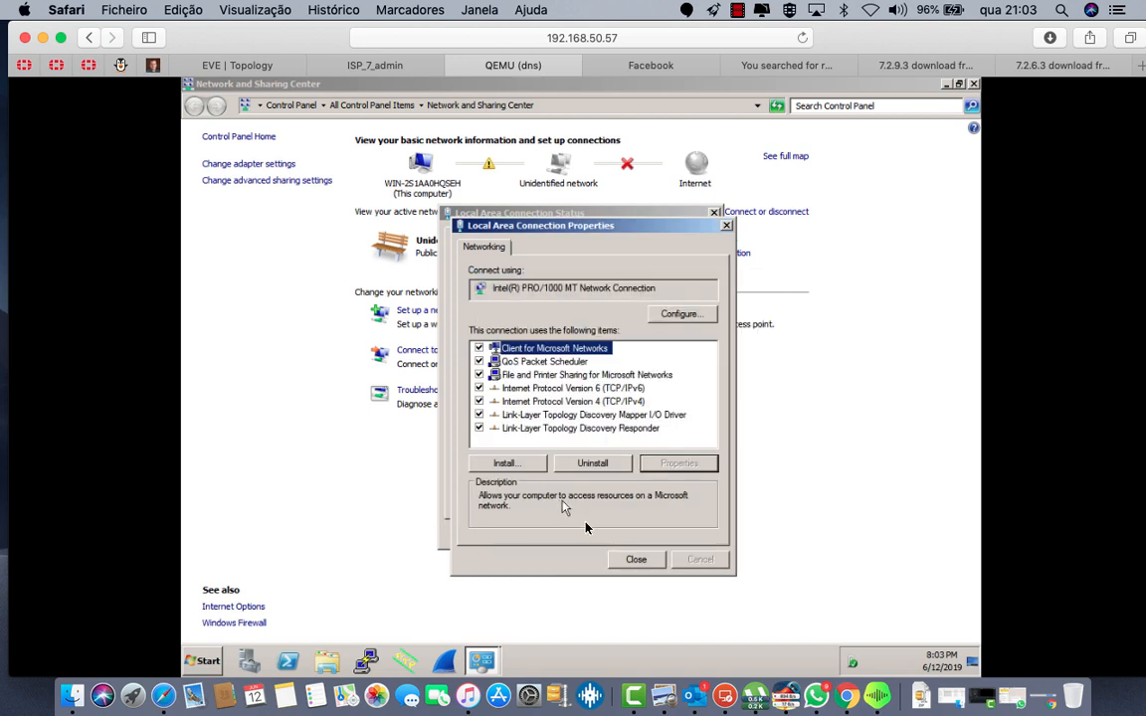
left_click(635, 560)
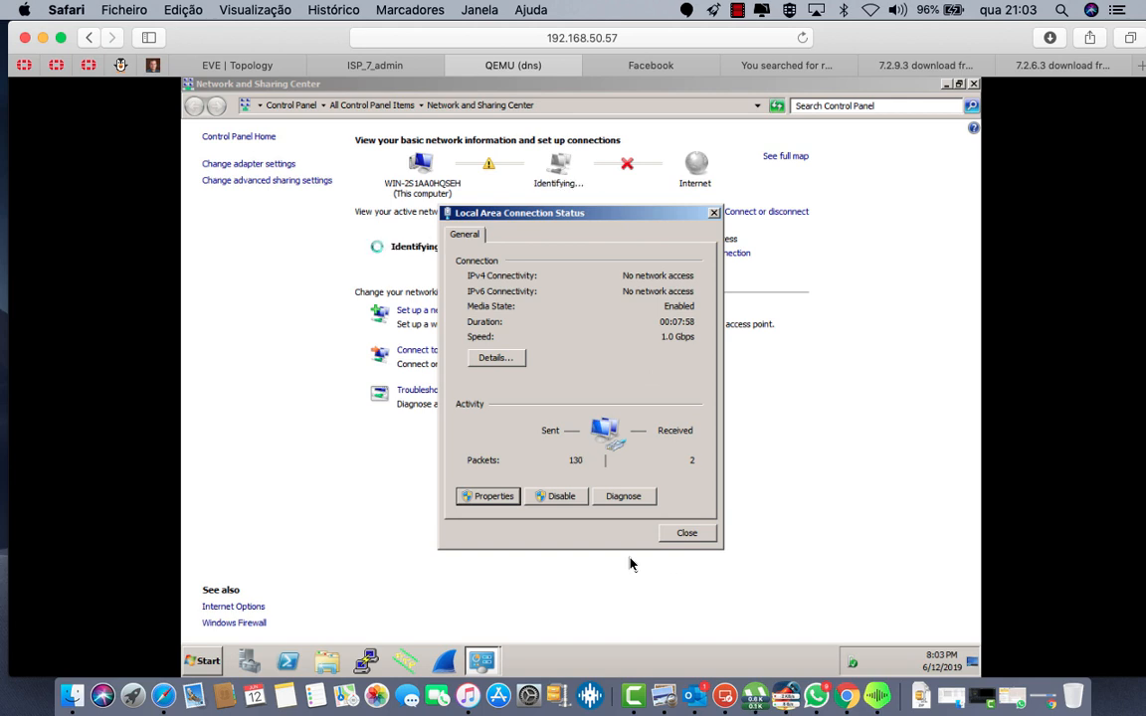
left_click(687, 533)
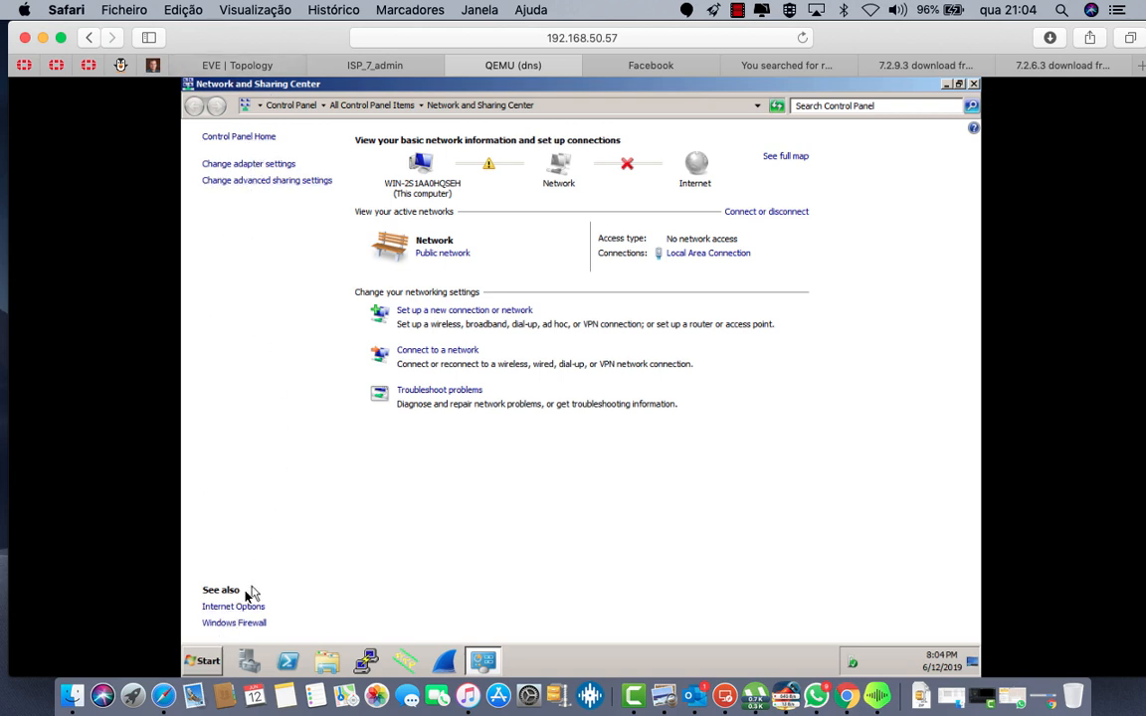
Step: Change the computer name to DNS in System Properties
left_click(204, 661)
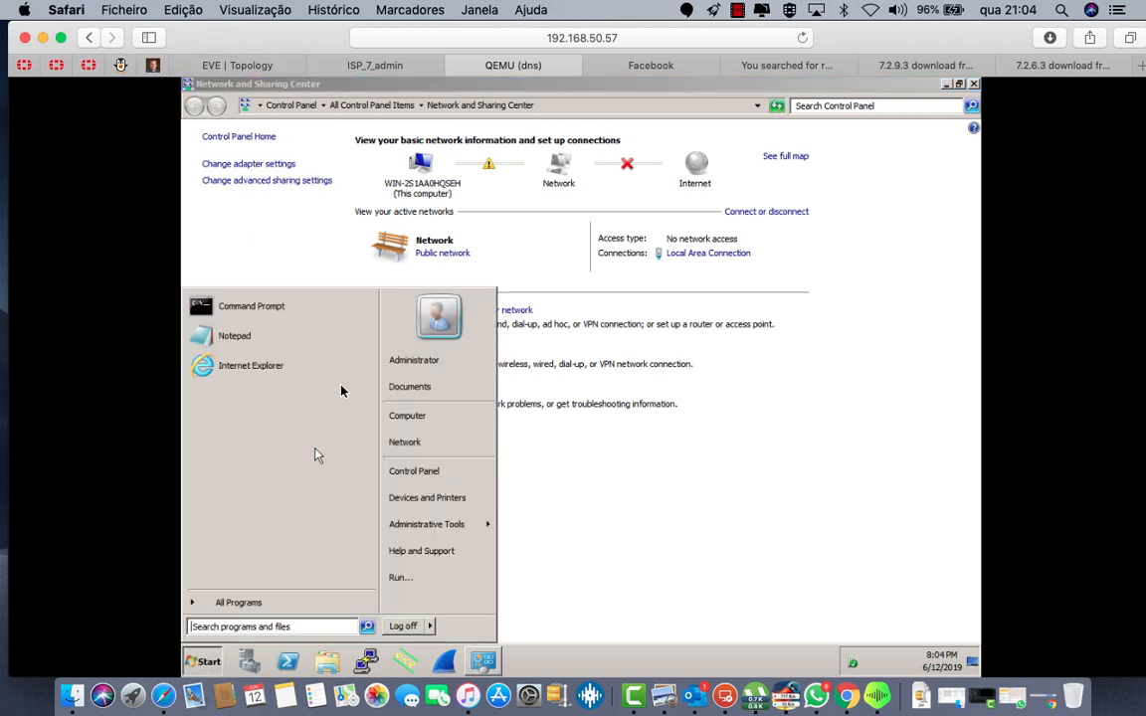
right_click(421, 415)
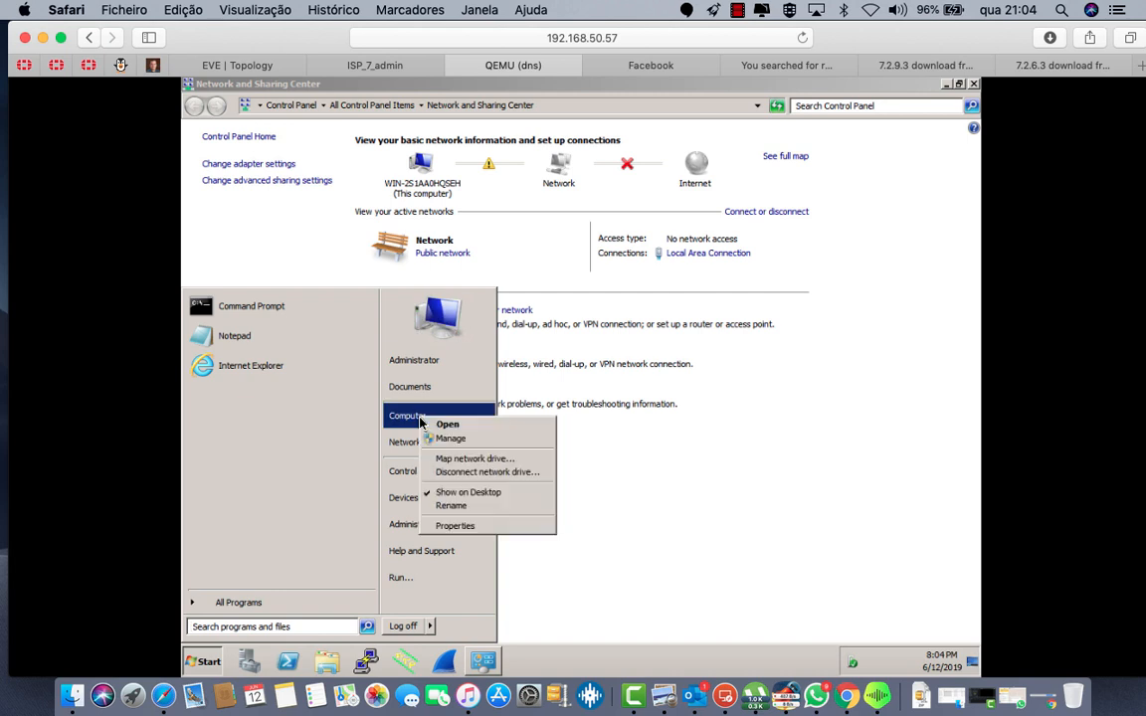
left_click(477, 529)
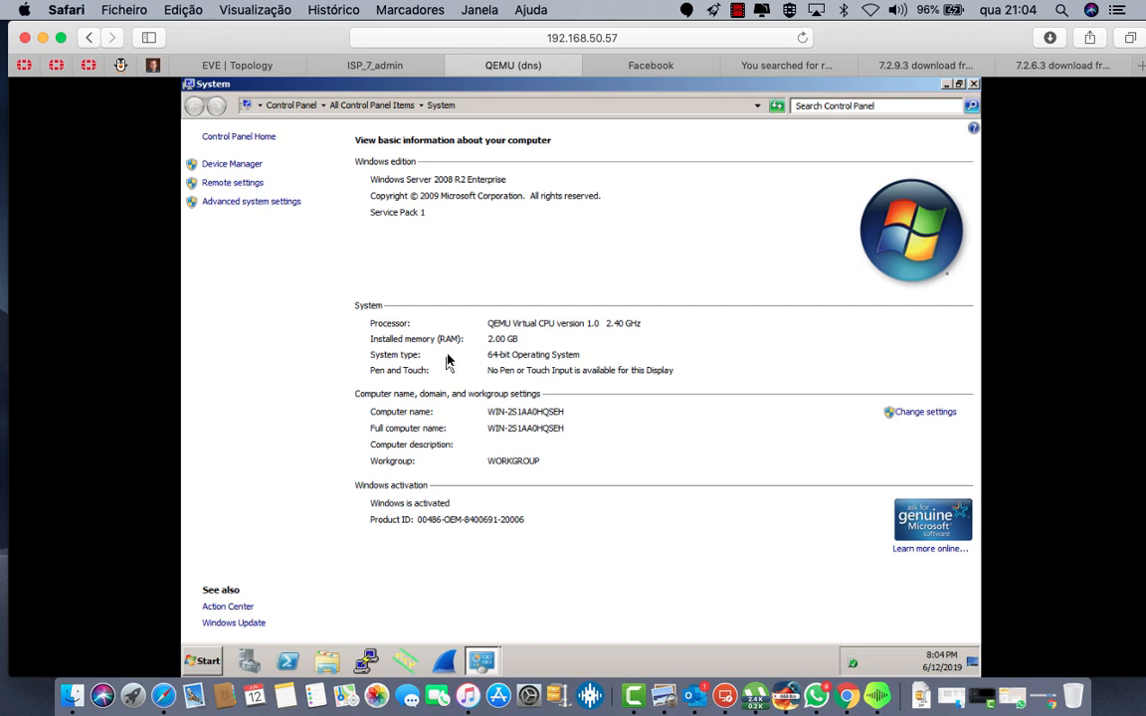
left_click(254, 202)
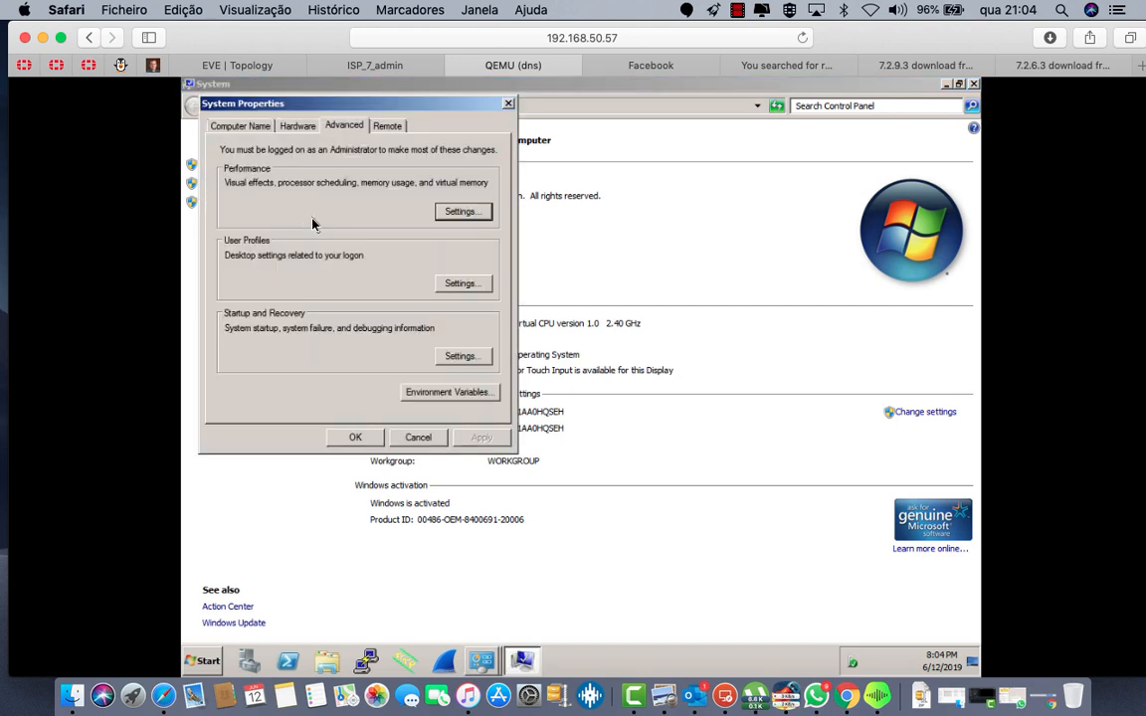
left_click(229, 120)
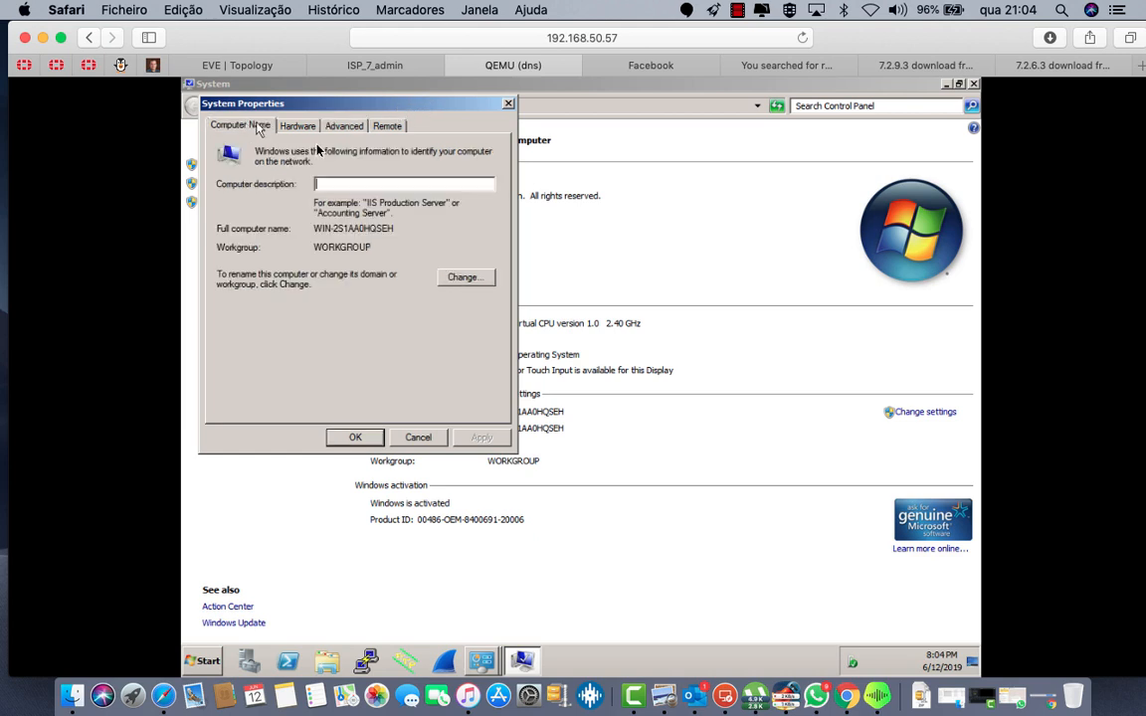
left_click(478, 279)
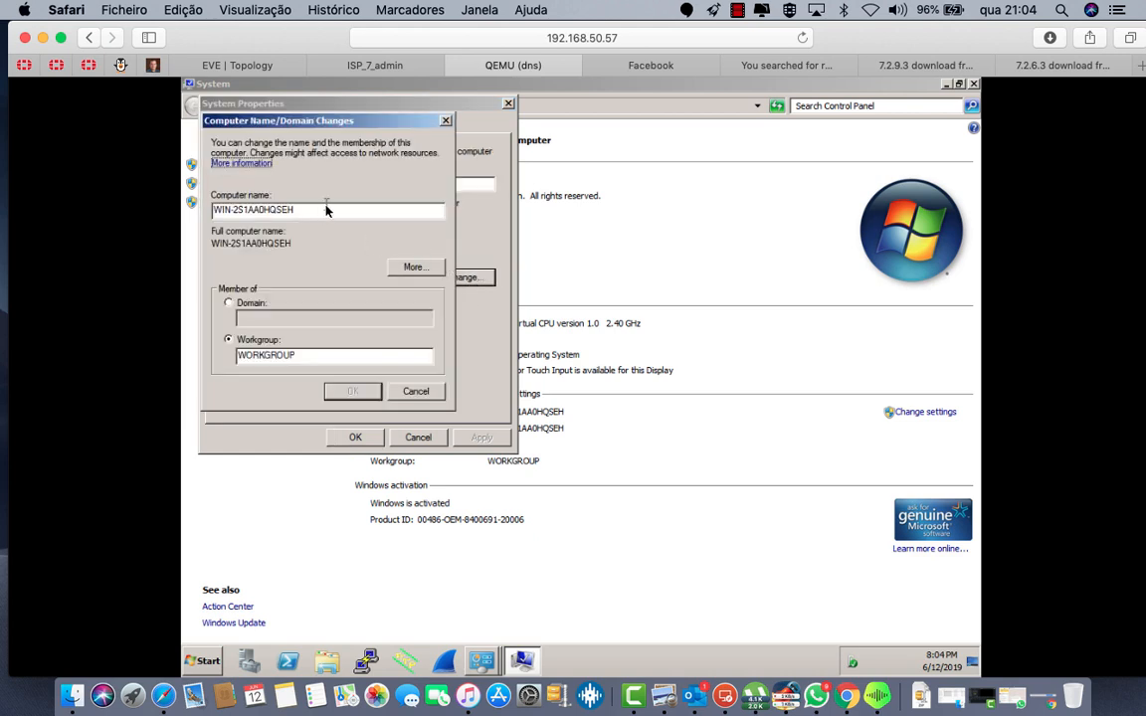
left_click_drag(326, 209, 199, 199)
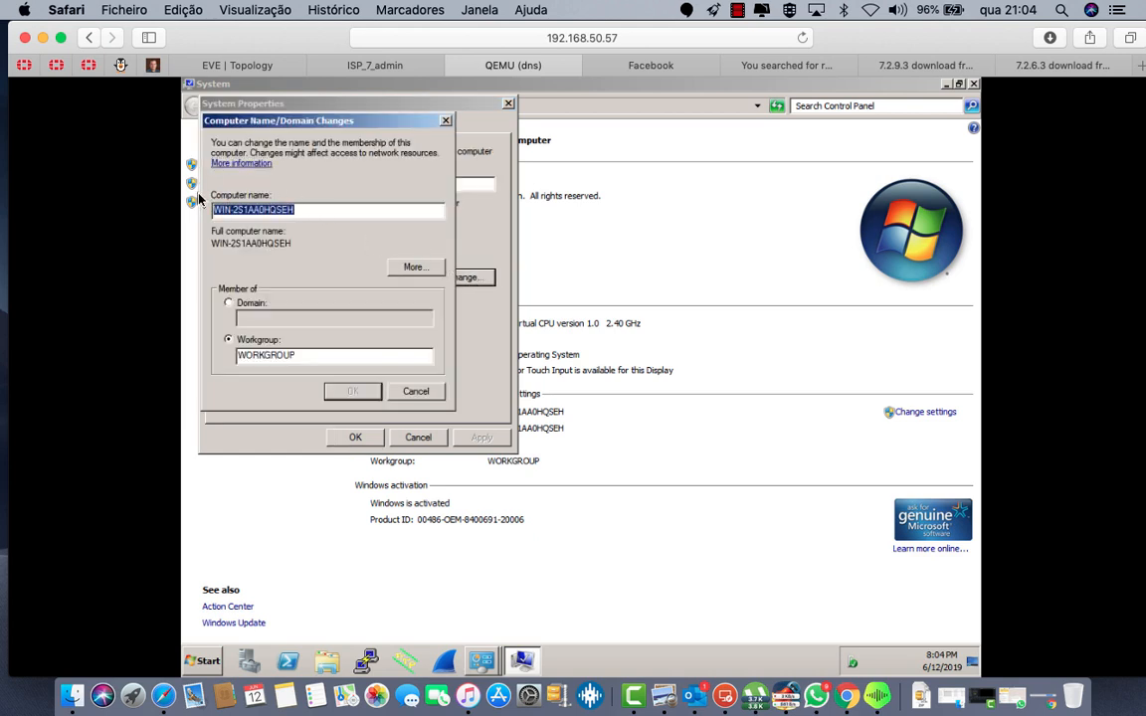
type("DNS")
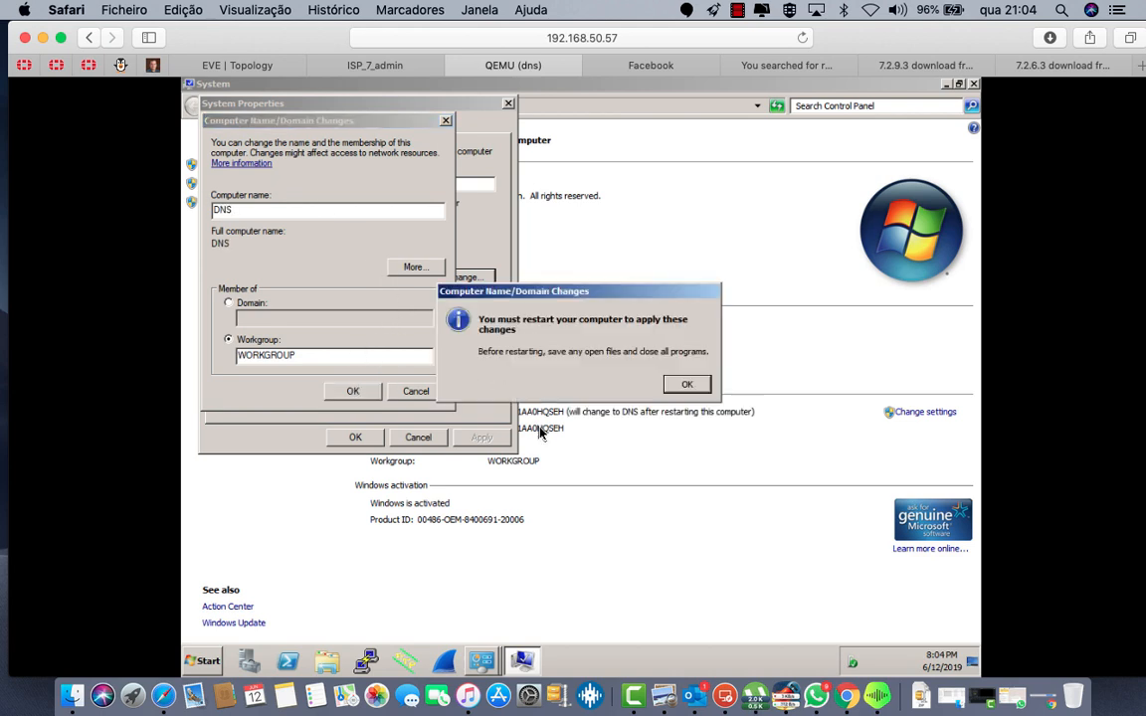
left_click(686, 387)
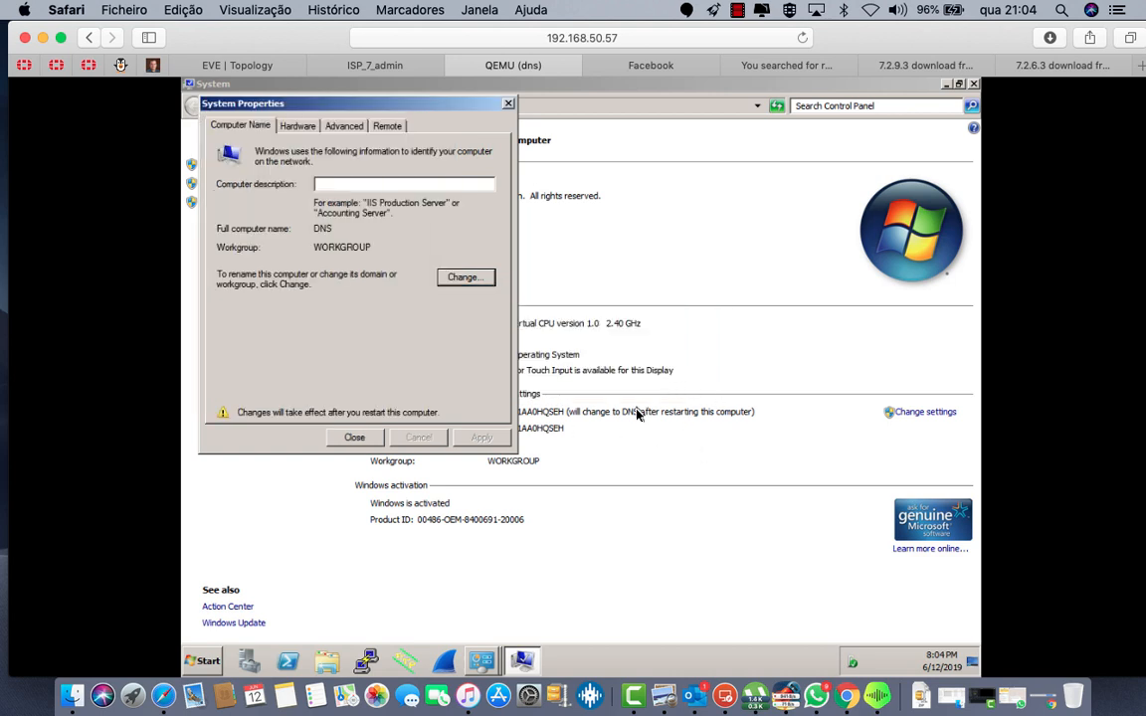
Step: Restart the server to apply the rename and return to the lab topology
left_click(354, 438)
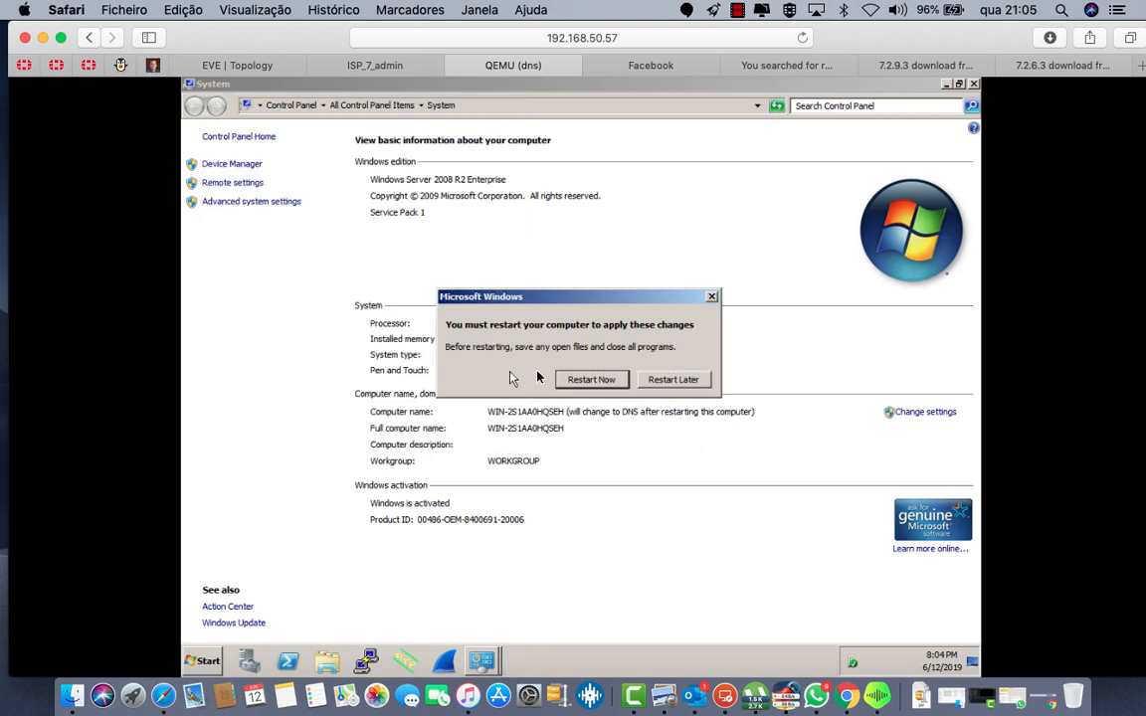
left_click(604, 382)
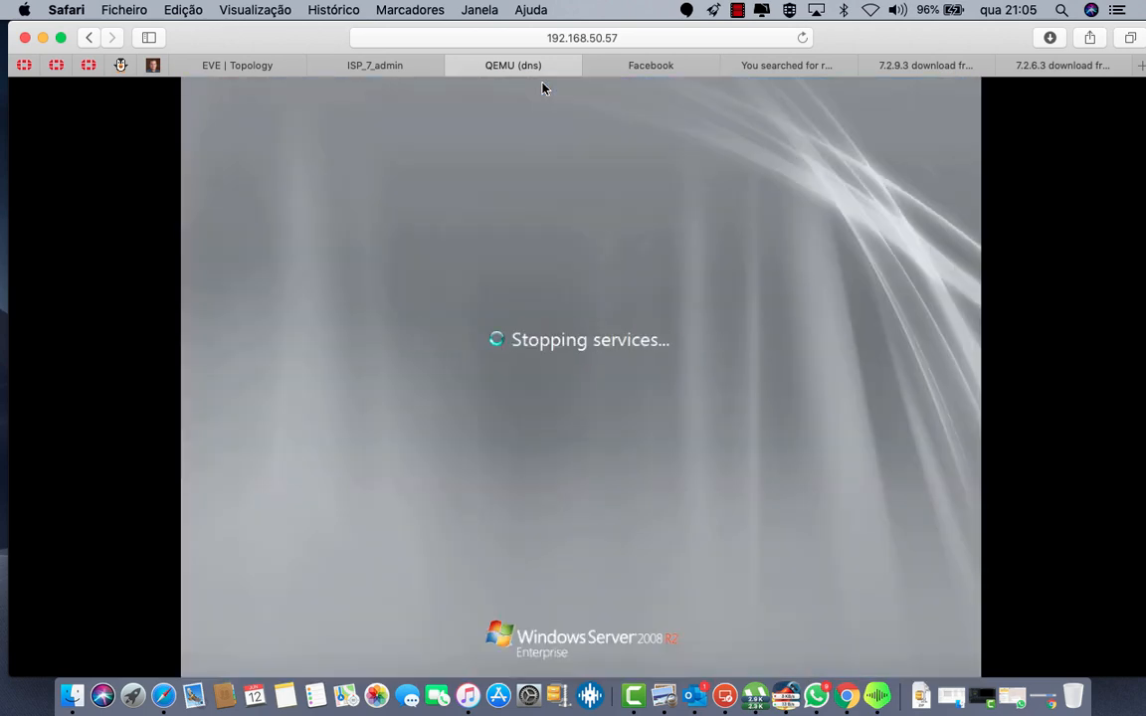
left_click(244, 65)
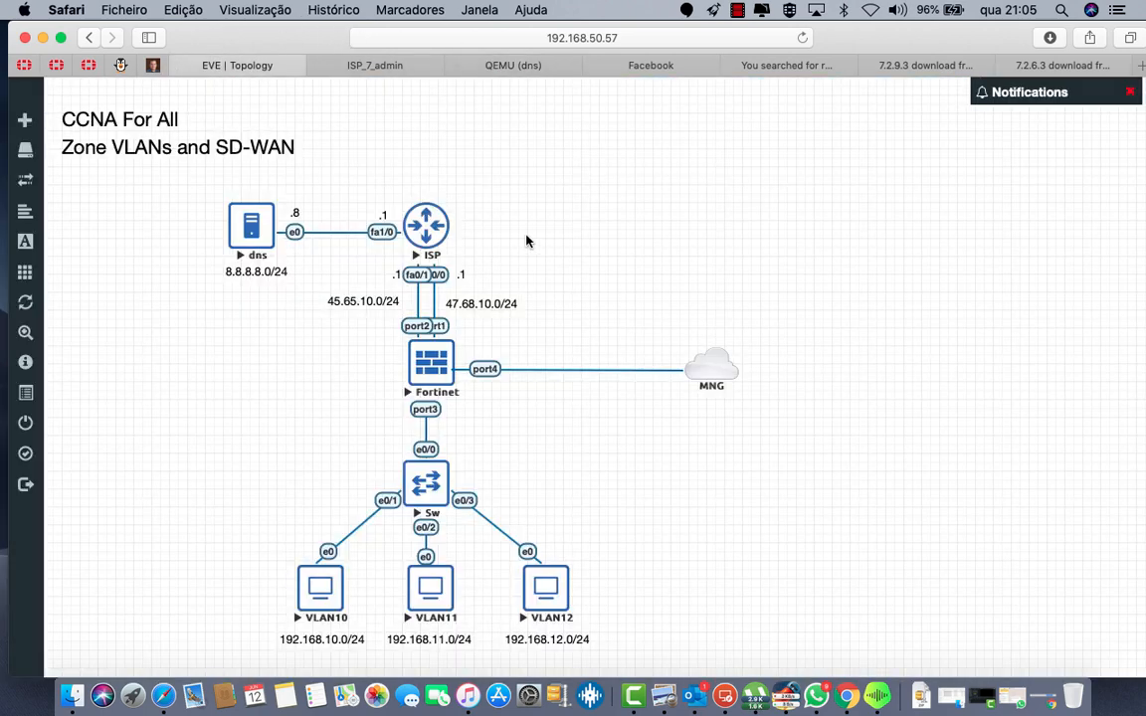
Step: Open the Fortinet firewall console and log in as admin
left_click(439, 371)
left_click(231, 62)
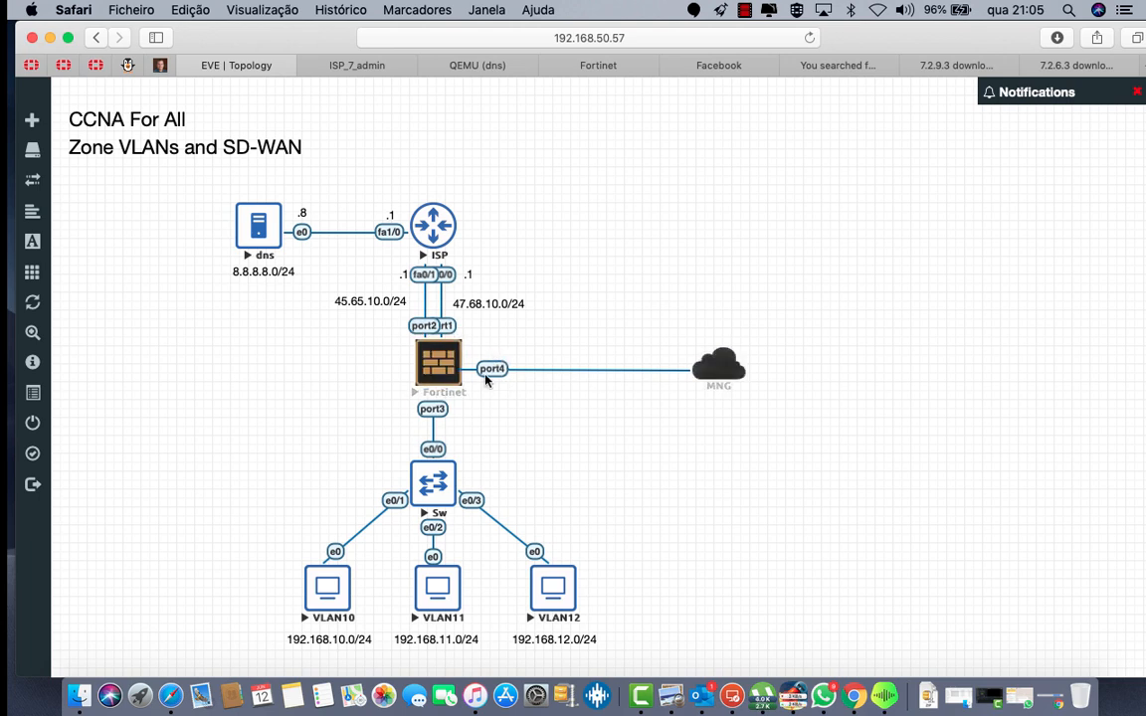
left_click(604, 67)
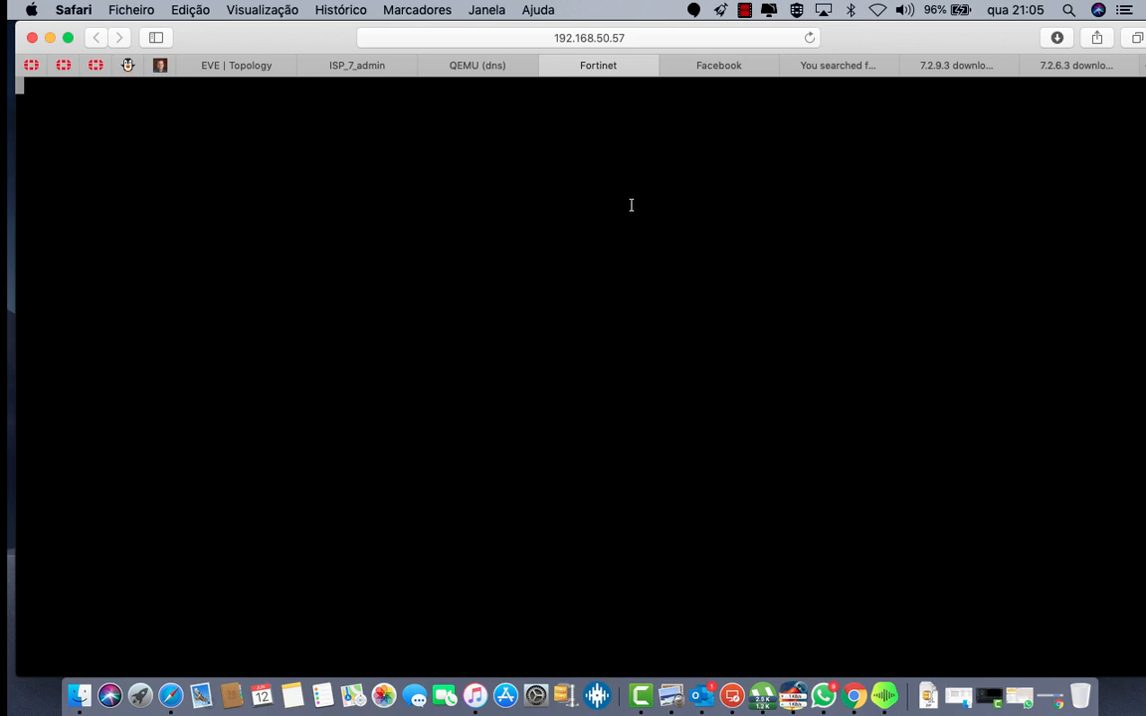
key("Return")
key("Return")
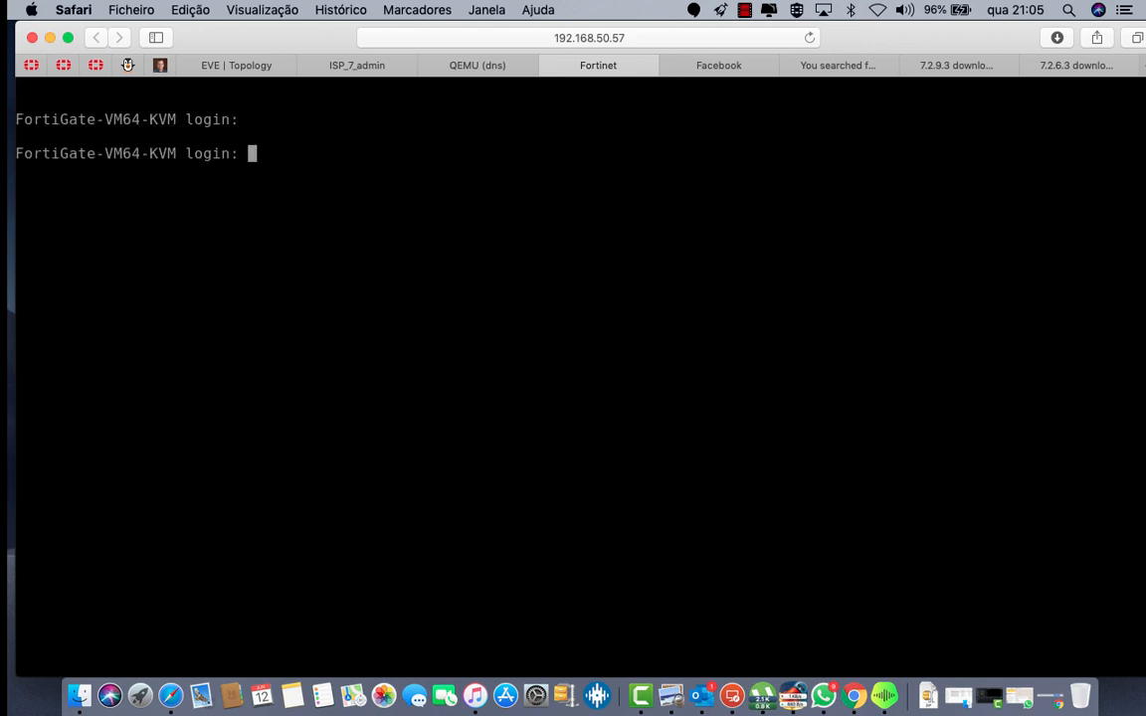
type("admin")
key("Return")
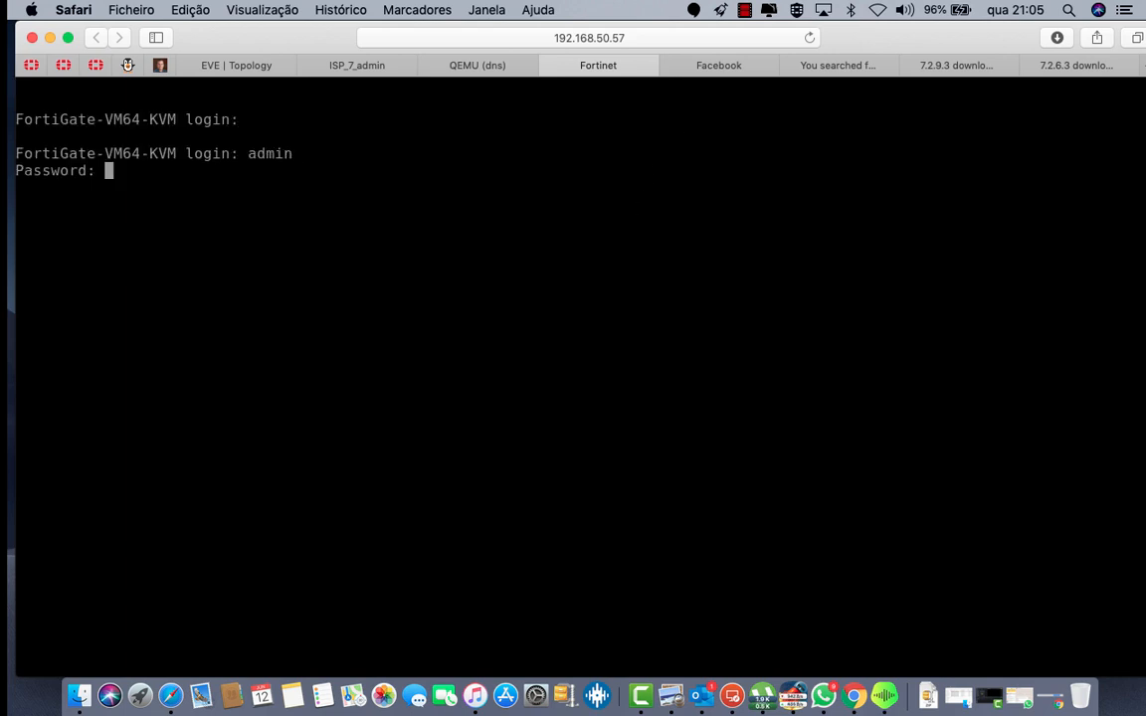
key("Return")
Step: Set port4 to DHCP mode with HTTPS, HTTP and ping access allowed
type("c")
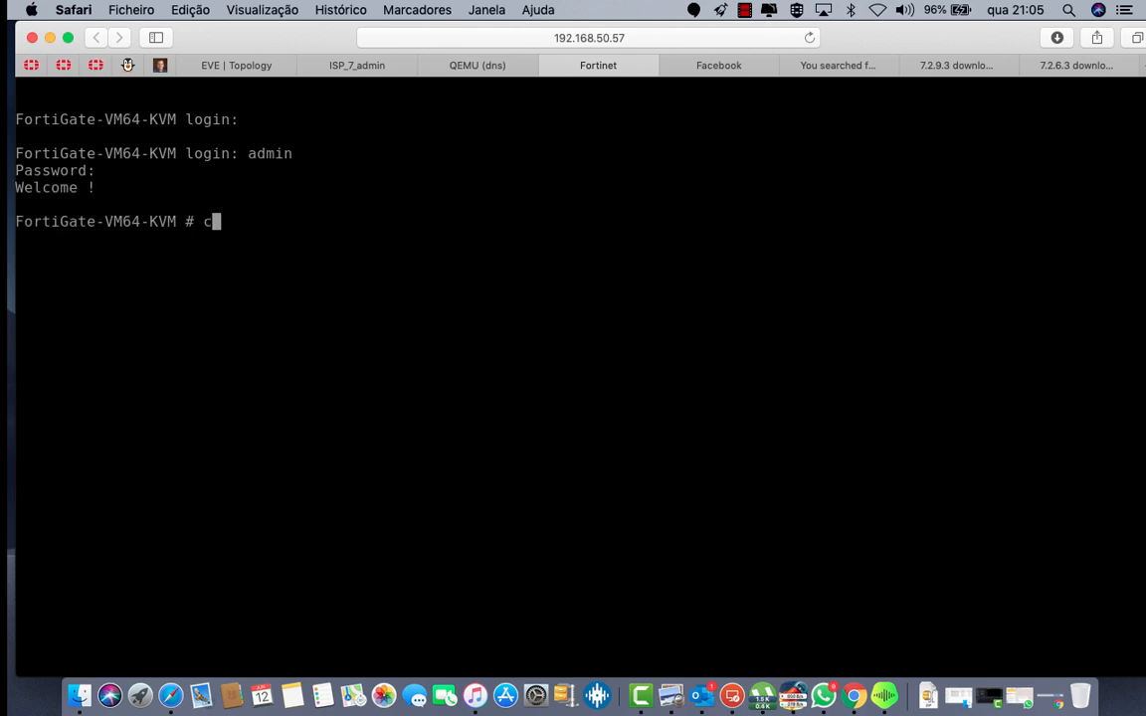
type("onfig system interface")
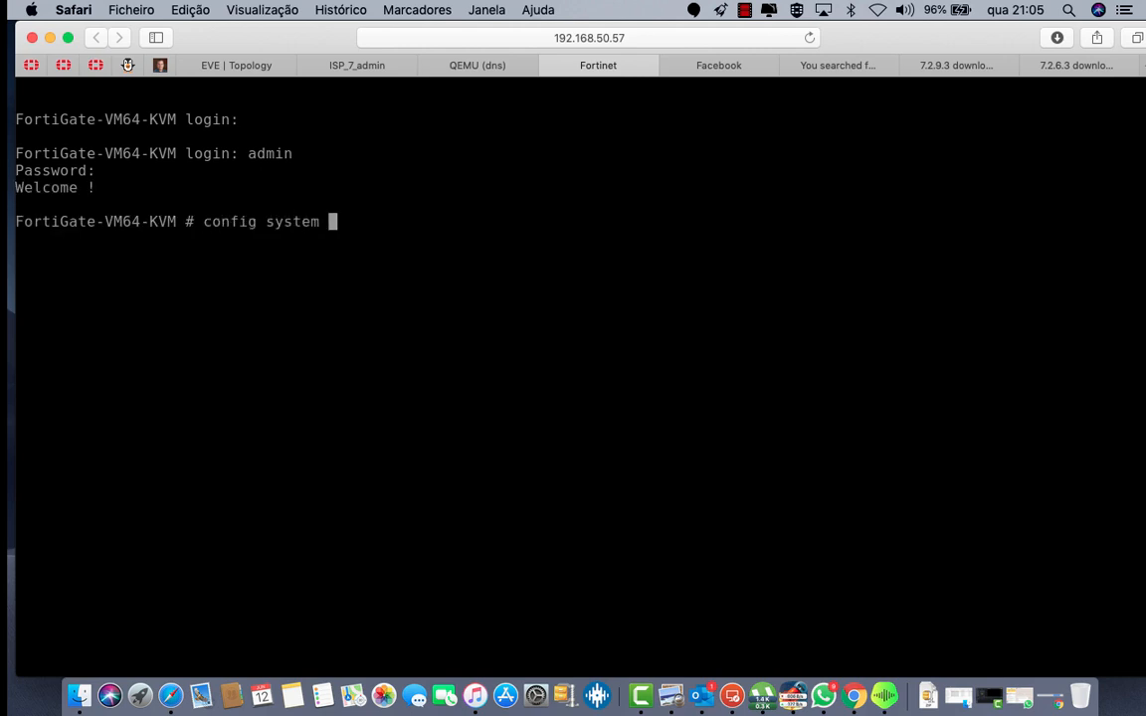
type("e")
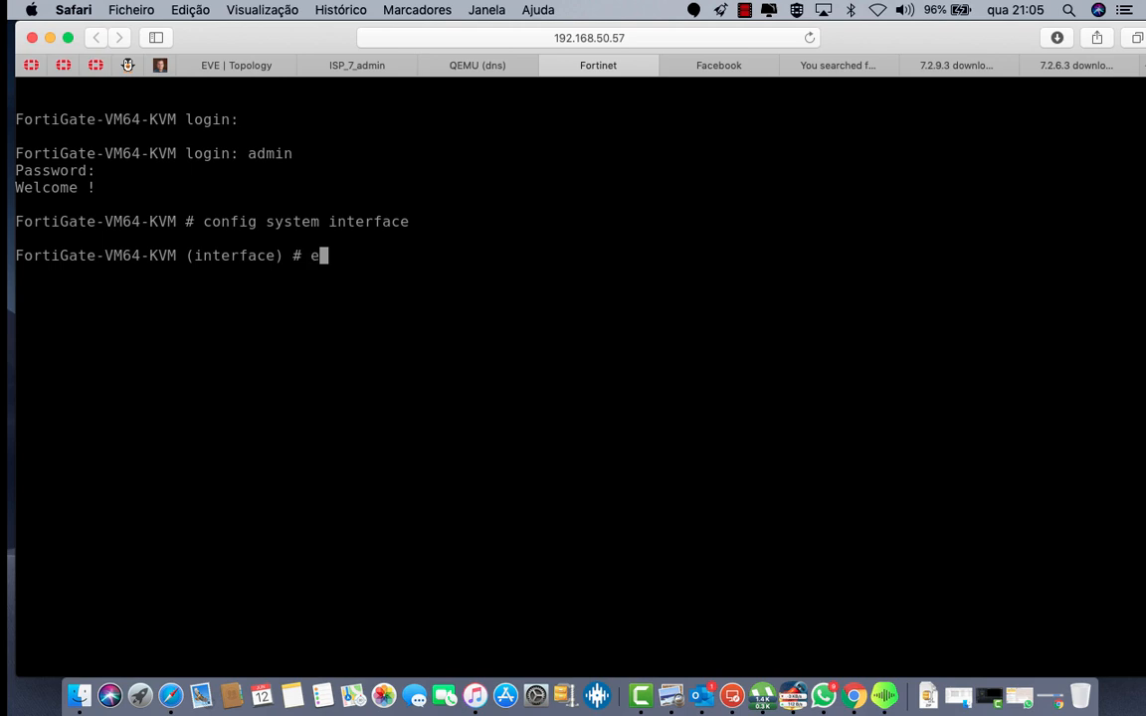
type("di port")
type("4")
key("Return")
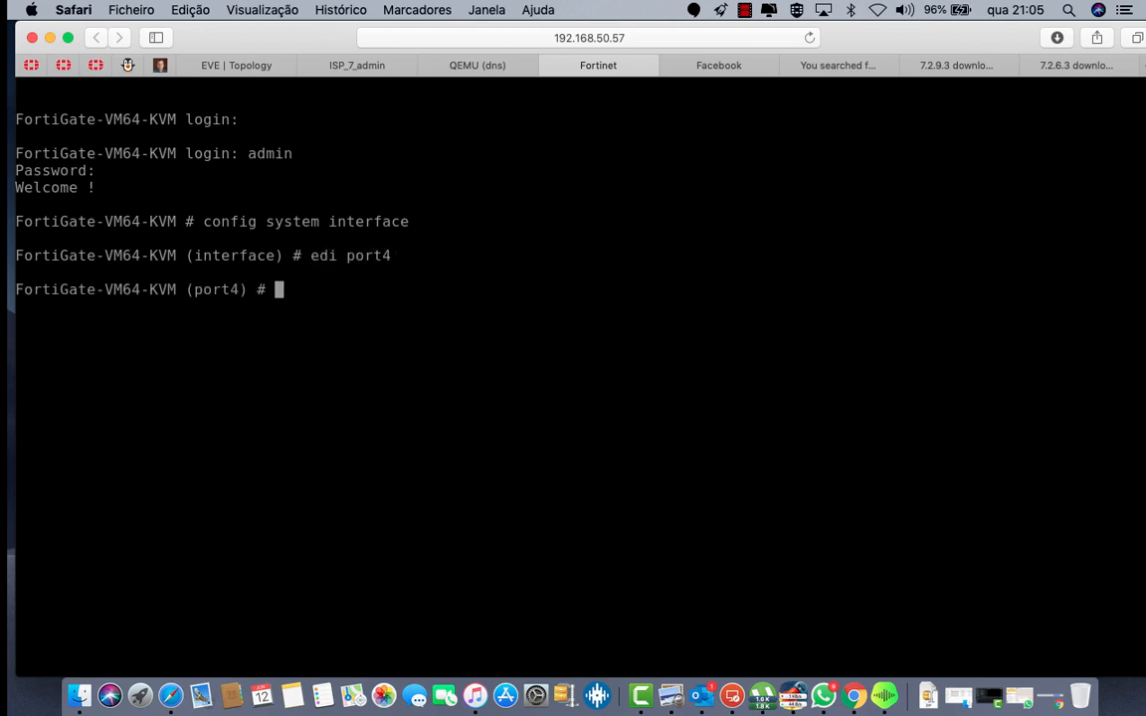
type("set allowaccess h")
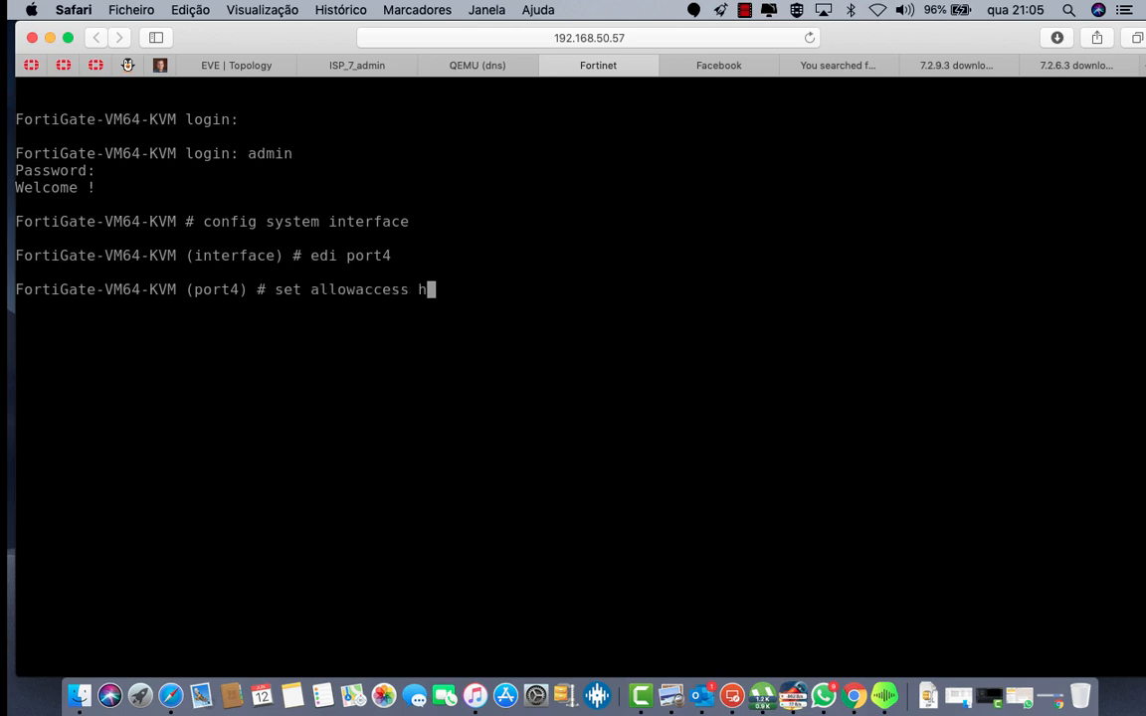
type("ttps http ping")
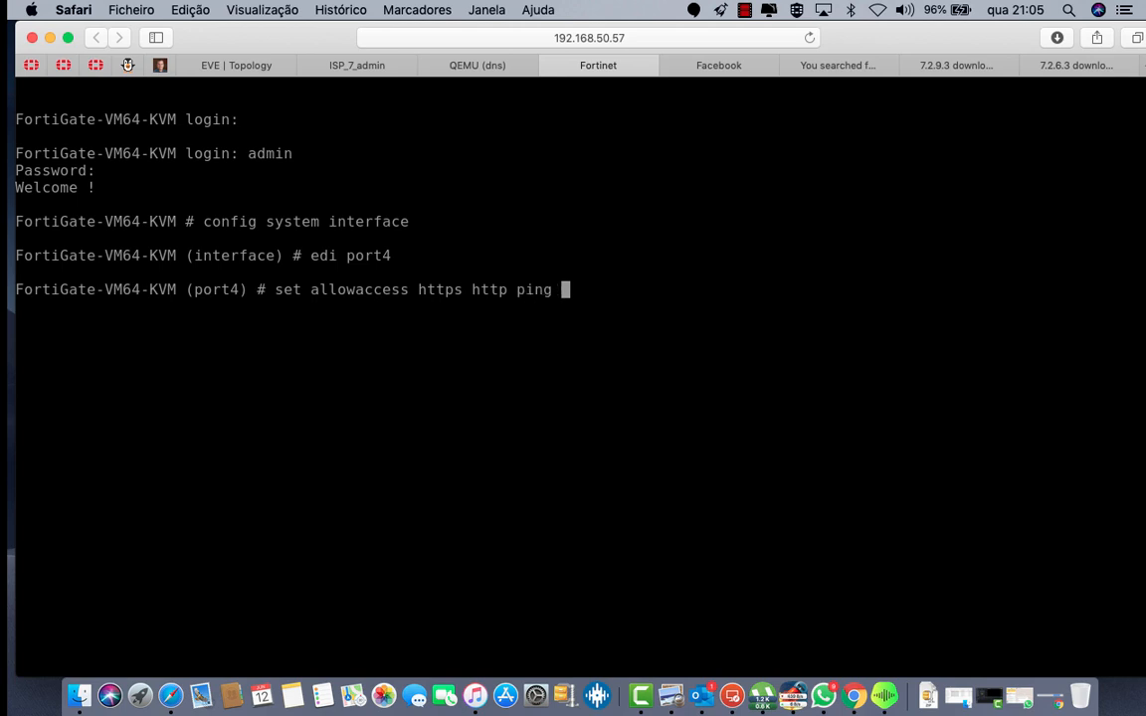
key("Return")
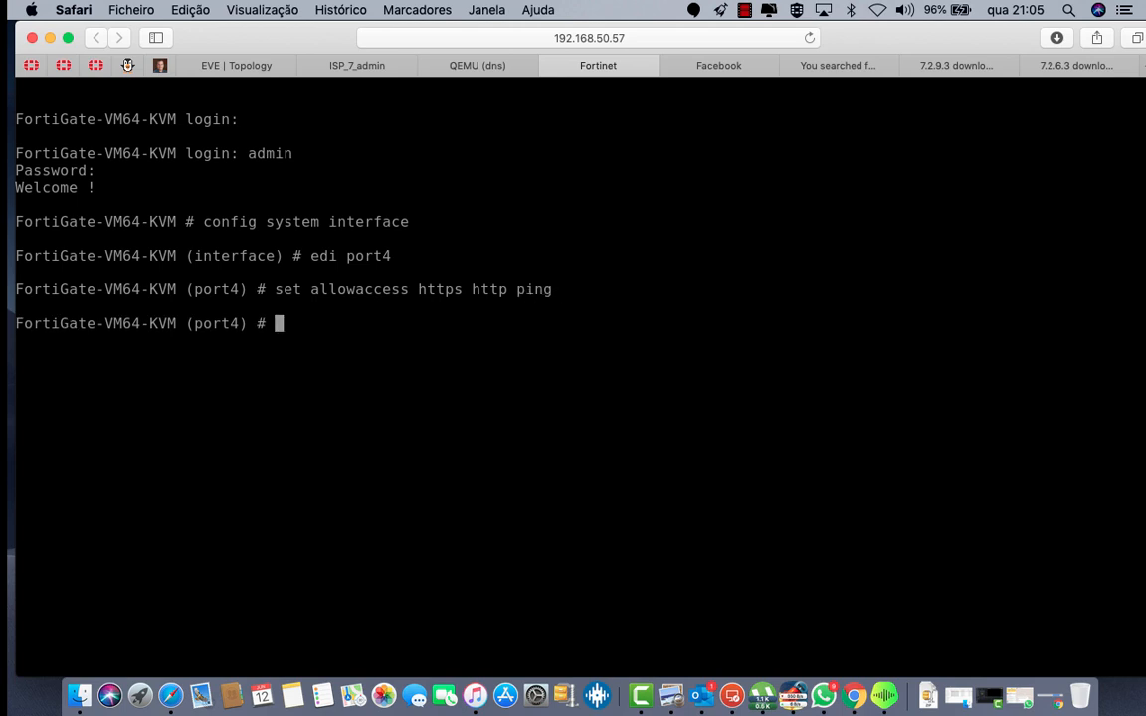
type("set mode ")
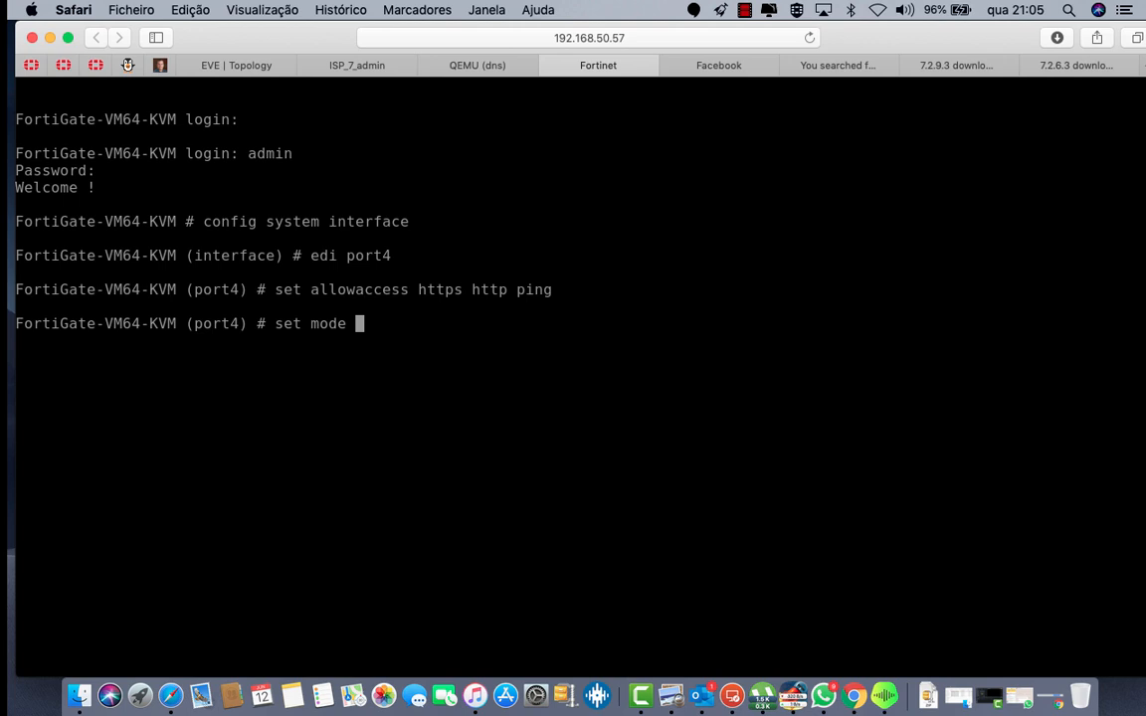
type("dhcp")
key("Return")
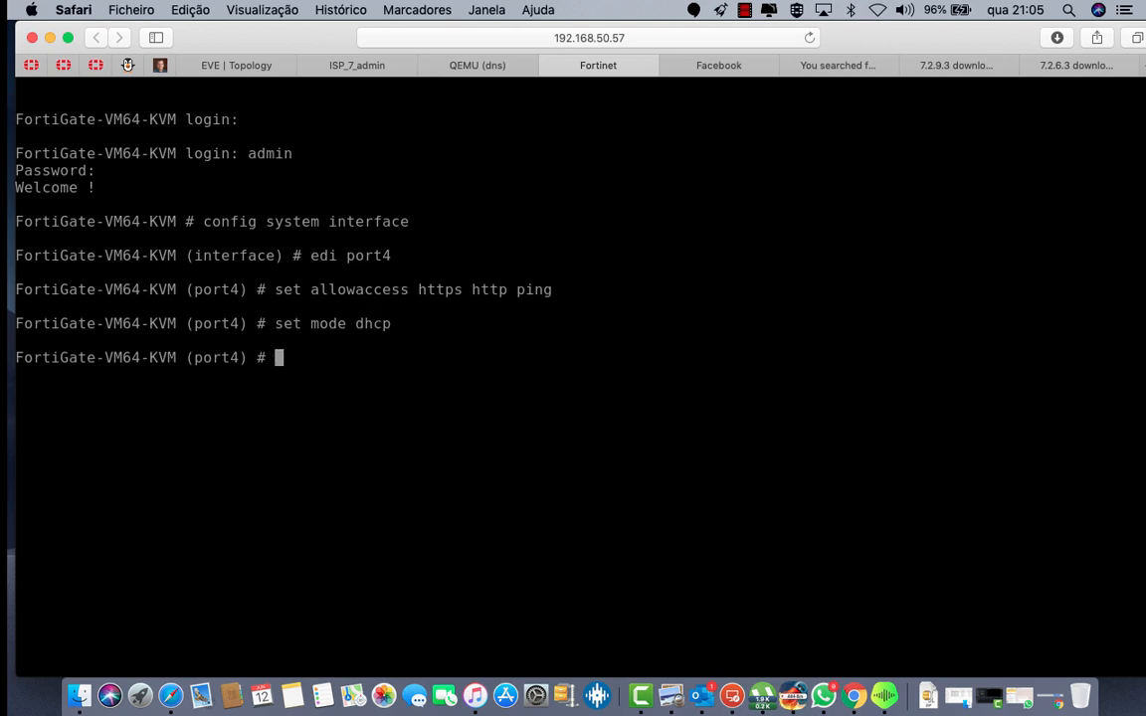
type("end")
key("Return")
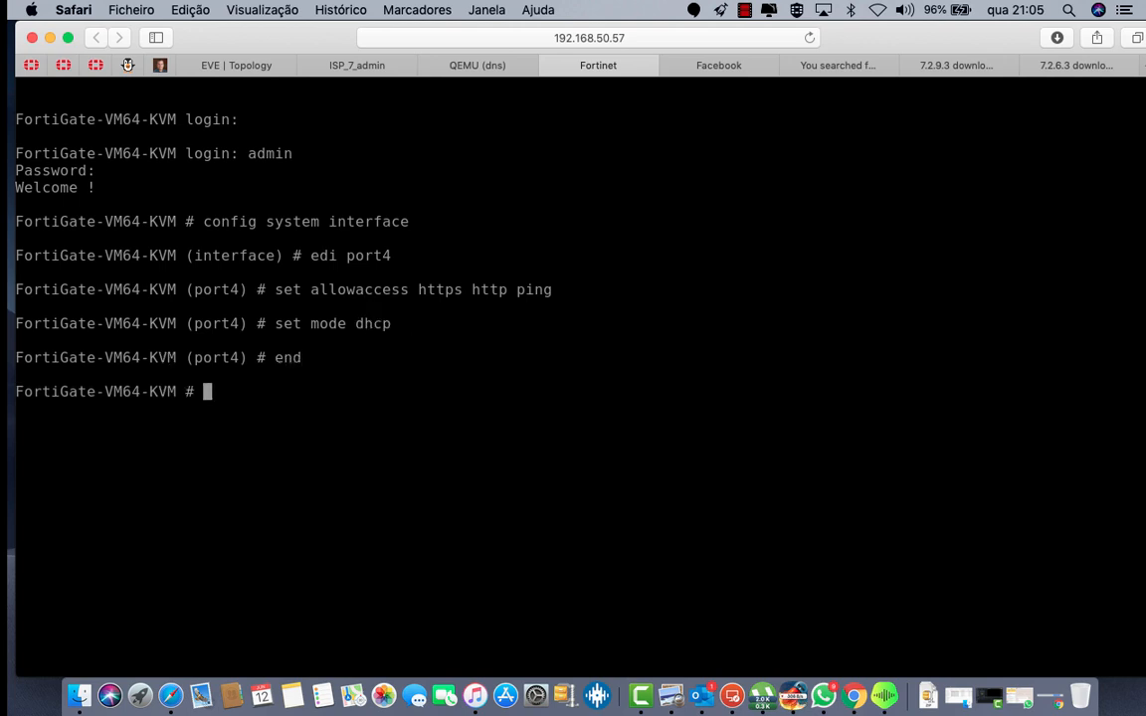
Step: List system interfaces to confirm port1 obtained 47.68.10.2
type("sh system interface")
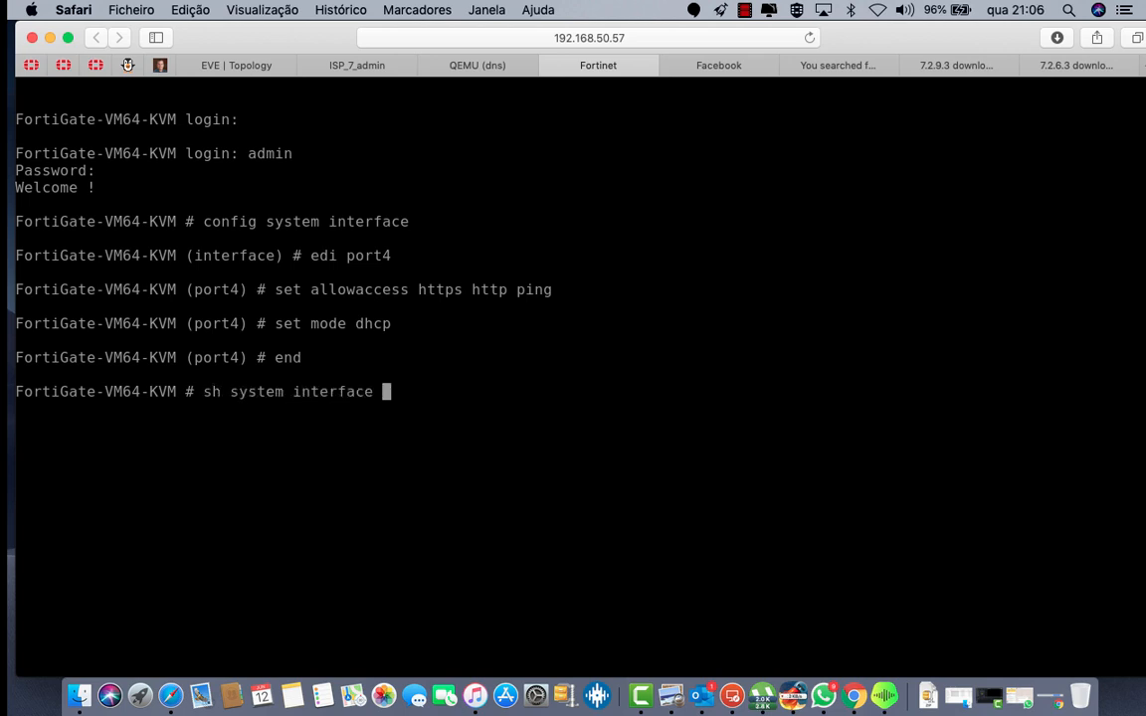
key("question")
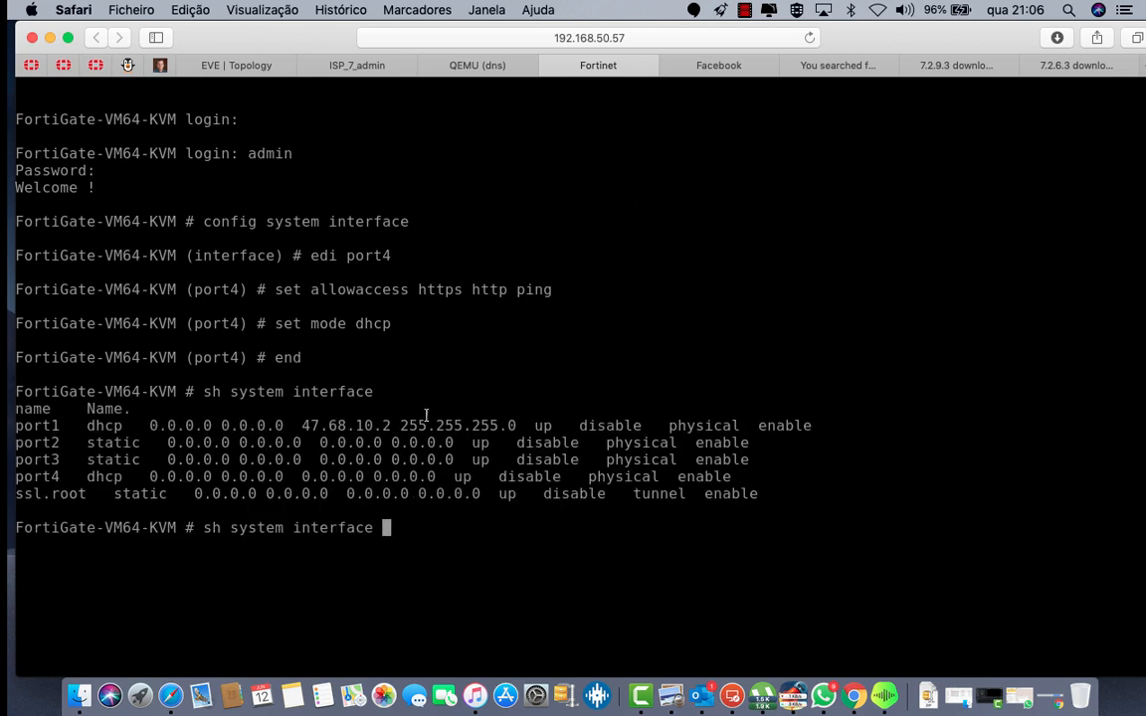
left_click_drag(305, 426, 508, 426)
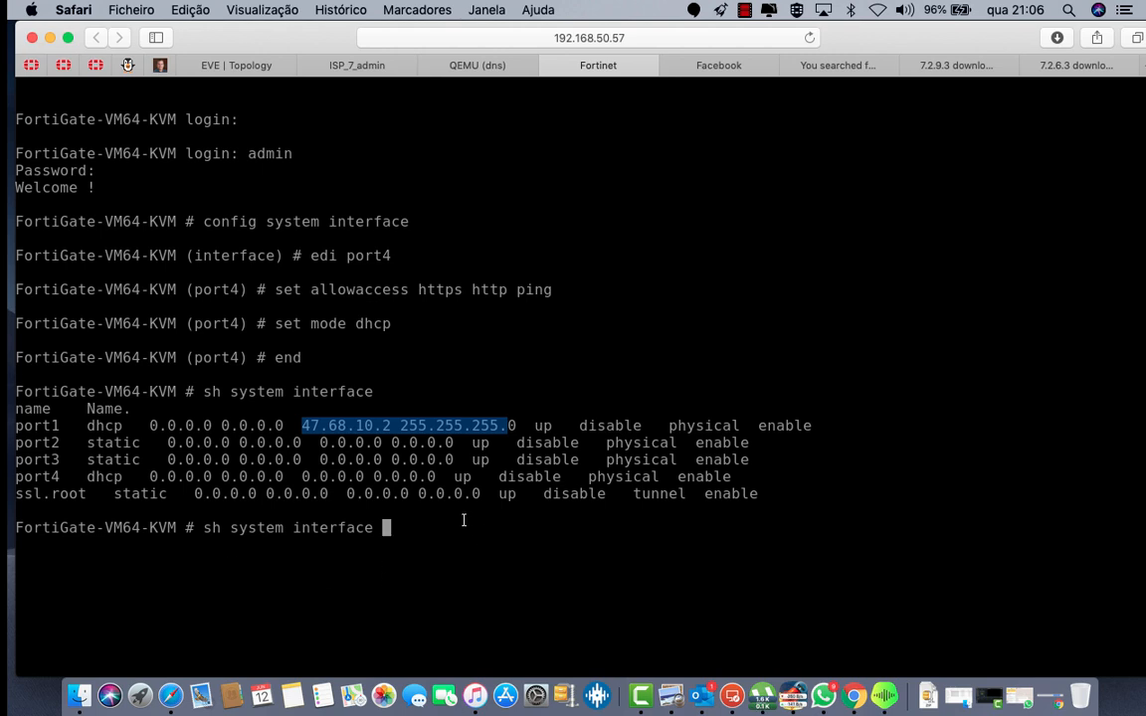
left_click(497, 74)
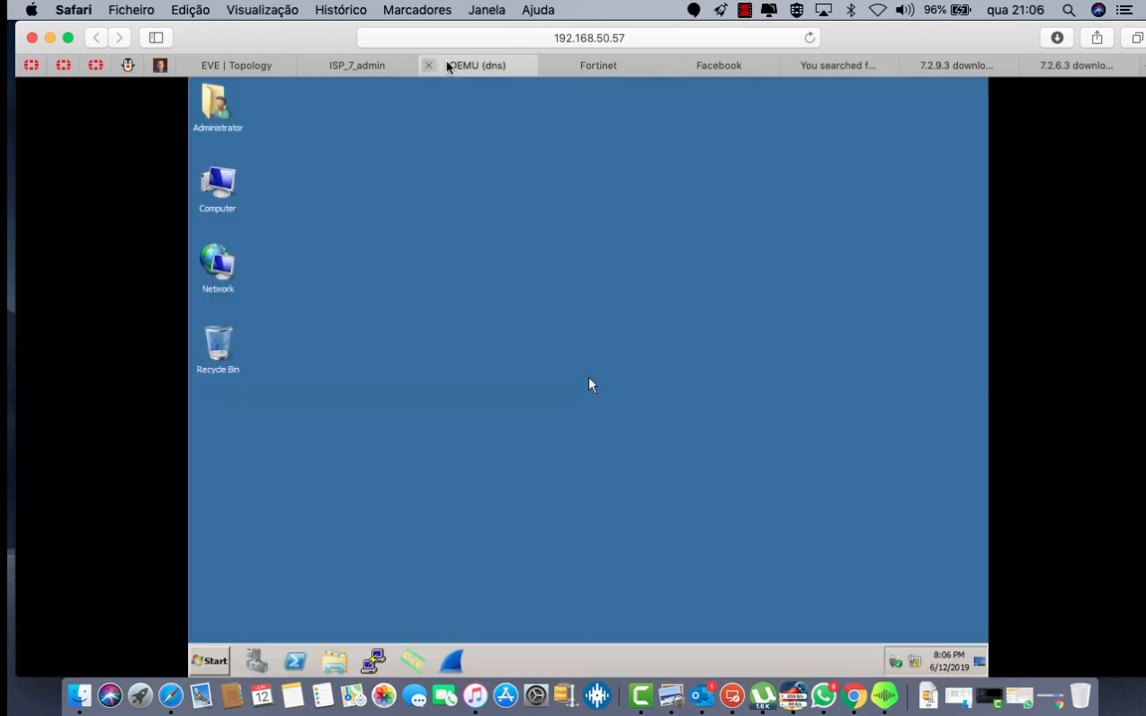
left_click(231, 66)
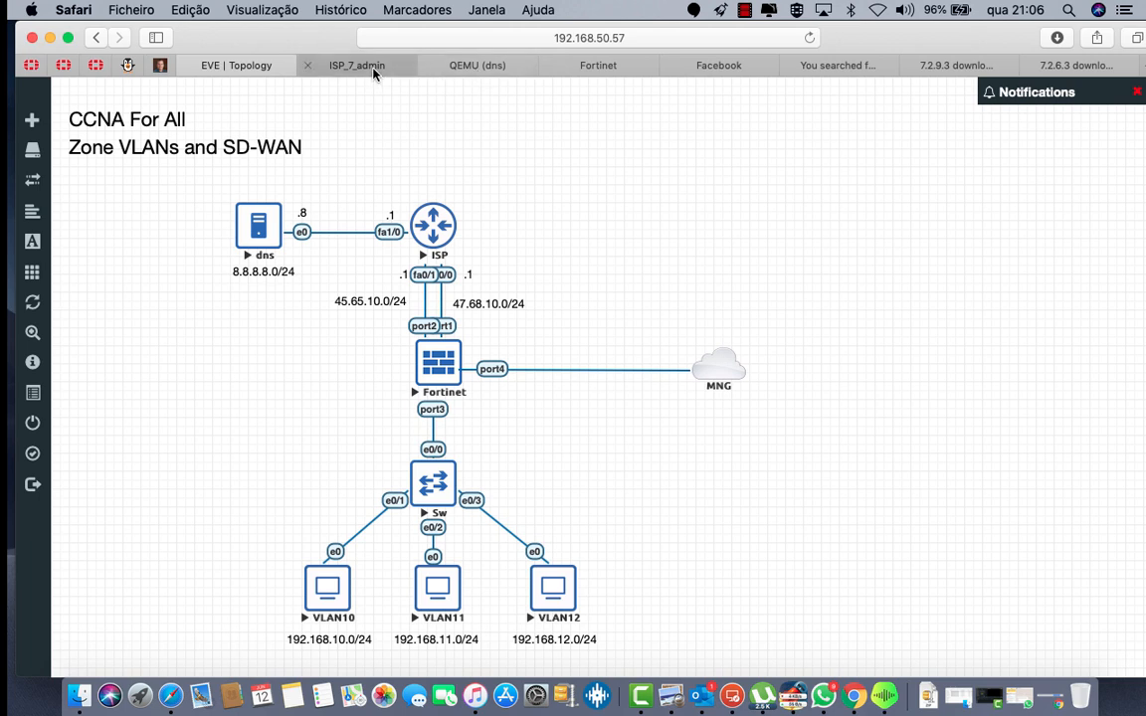
left_click(343, 66)
Step: Open a command prompt on the dns server and ping 8.8.8.8 and 8.8.8.1
left_click(484, 66)
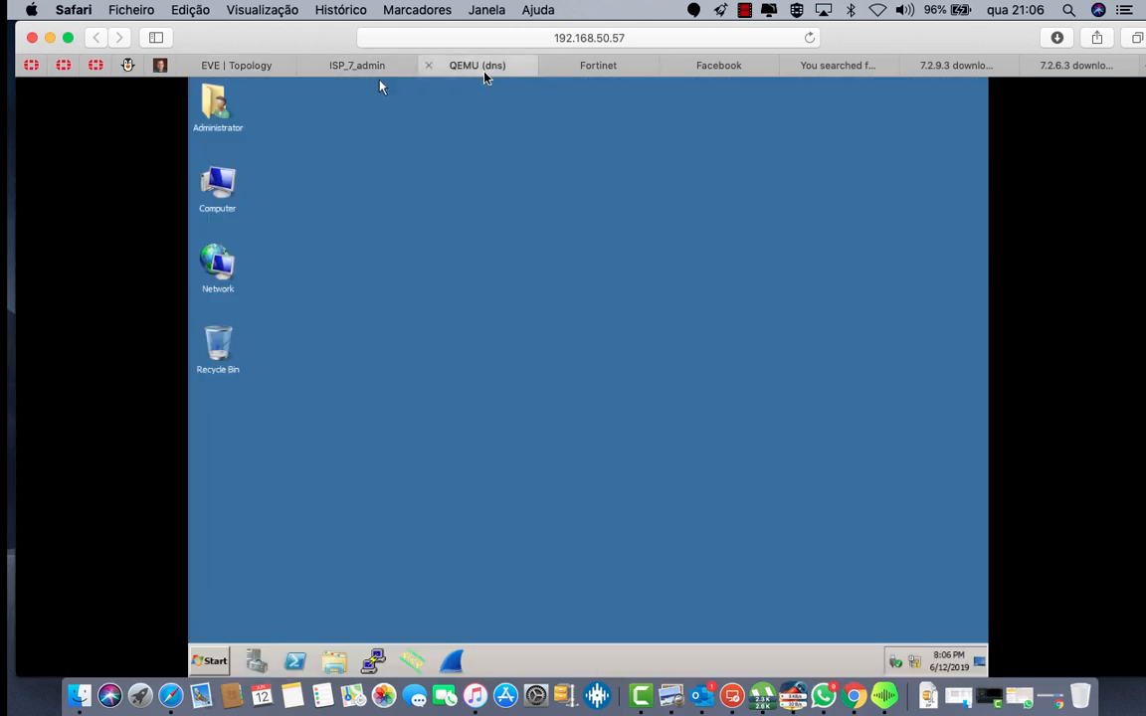
left_click(215, 660)
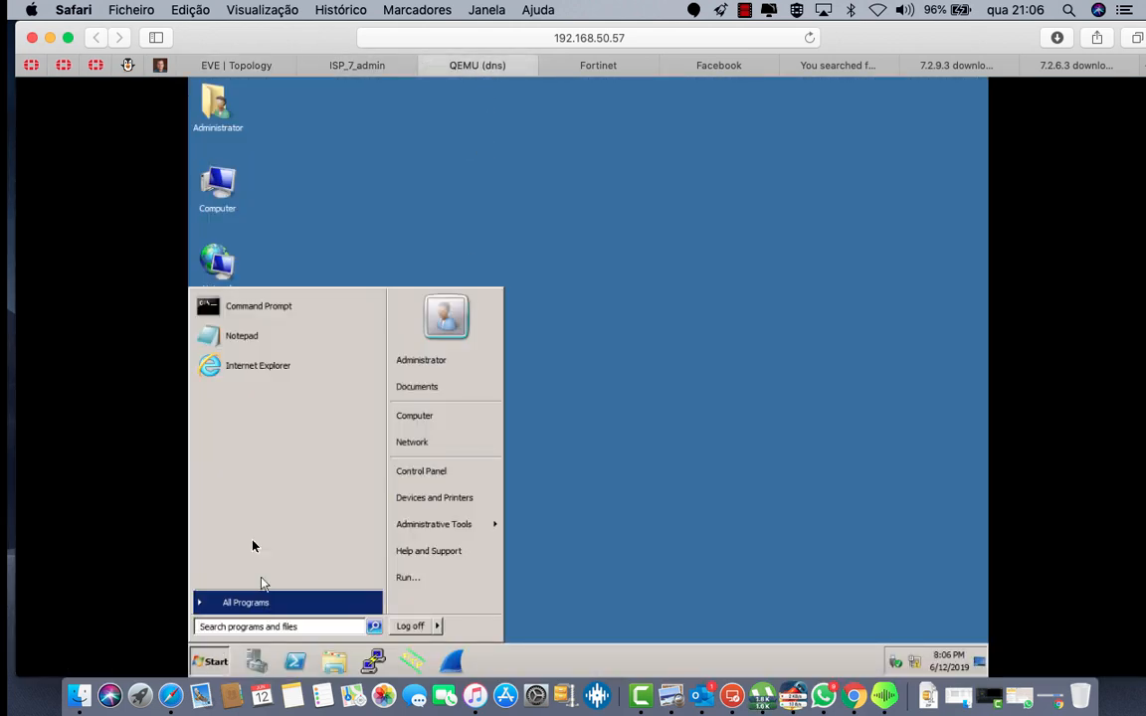
left_click(250, 309)
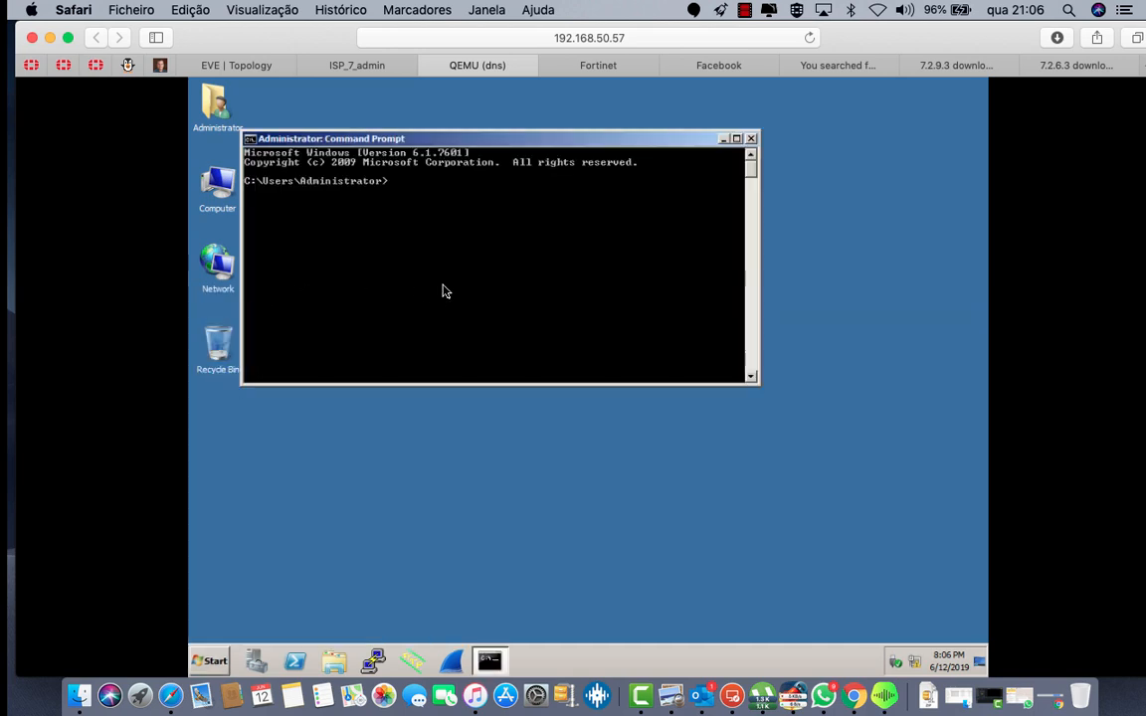
type("ping")
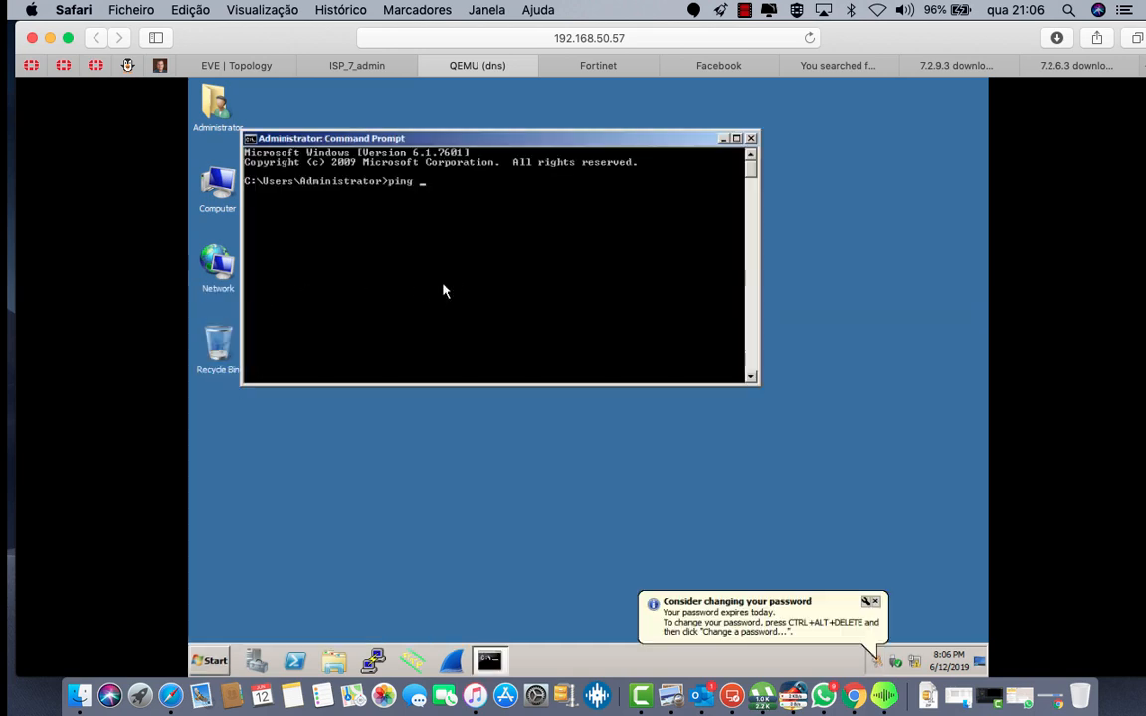
type(" 8.8.8.8")
key("Return")
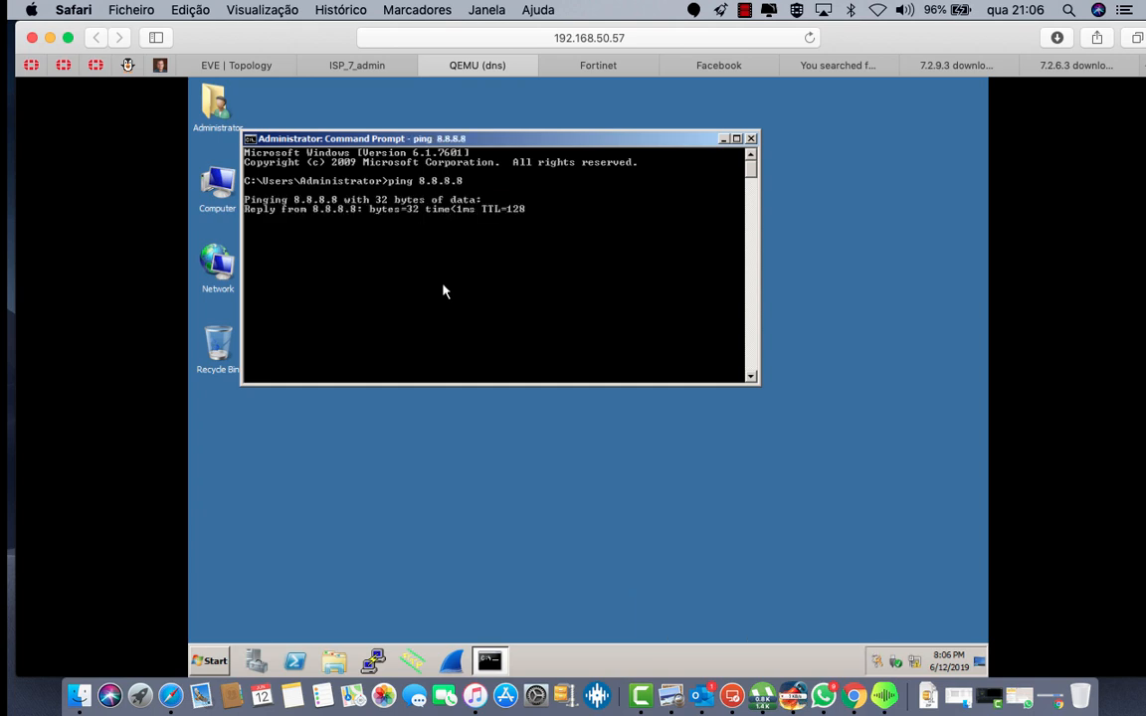
key("ctrl+c")
key("Up")
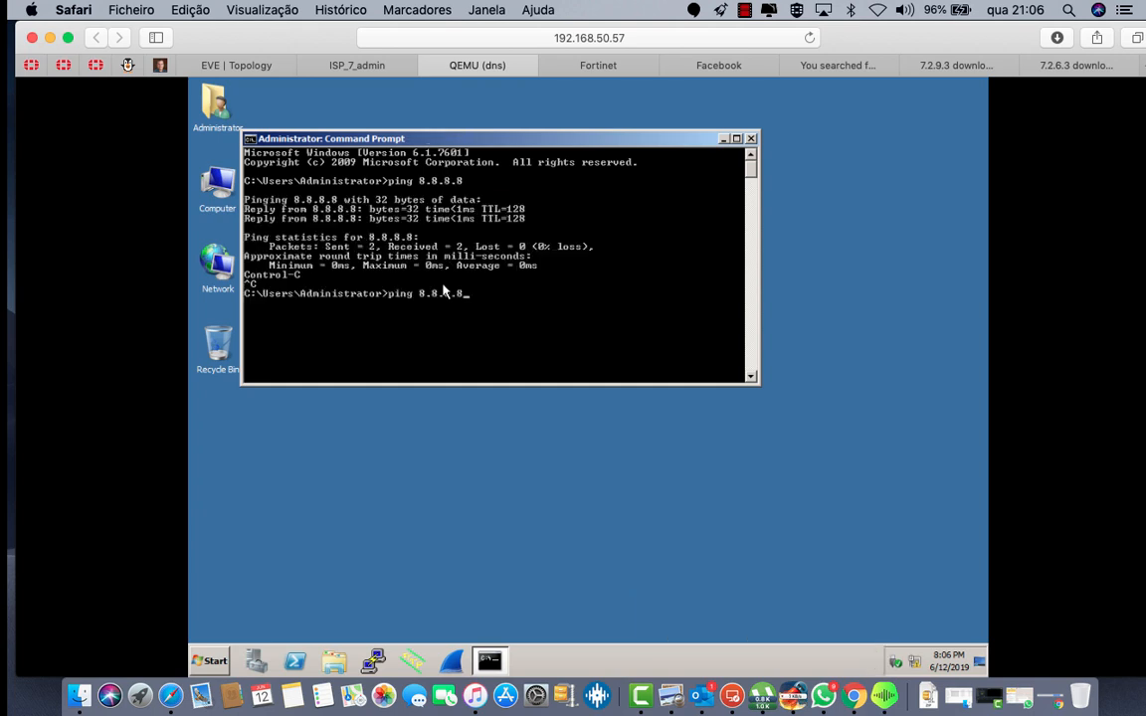
key("Return")
key("ctrl+c")
Step: Ping dns, then ping -a 8.8.8.8 to confirm replies resolve to DNS
key("Up")
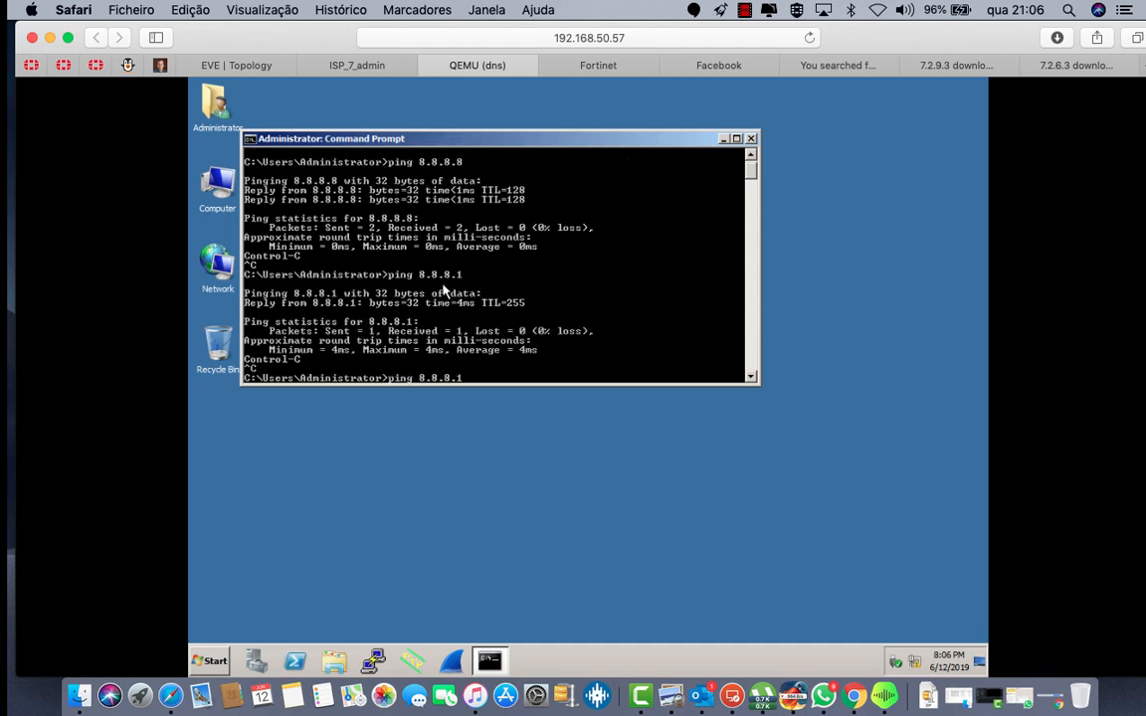
key("BackSpace")
key("BackSpace")
key("BackSpace")
key("BackSpace")
key("BackSpace")
type("dns")
key("Return")
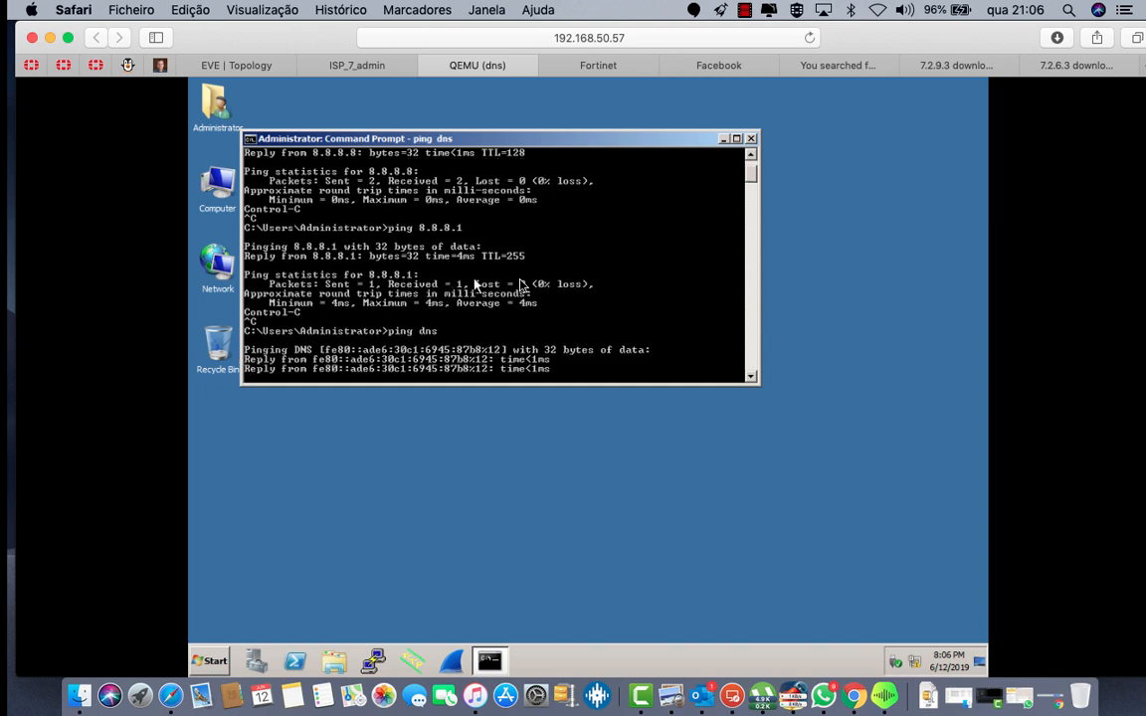
key("Return")
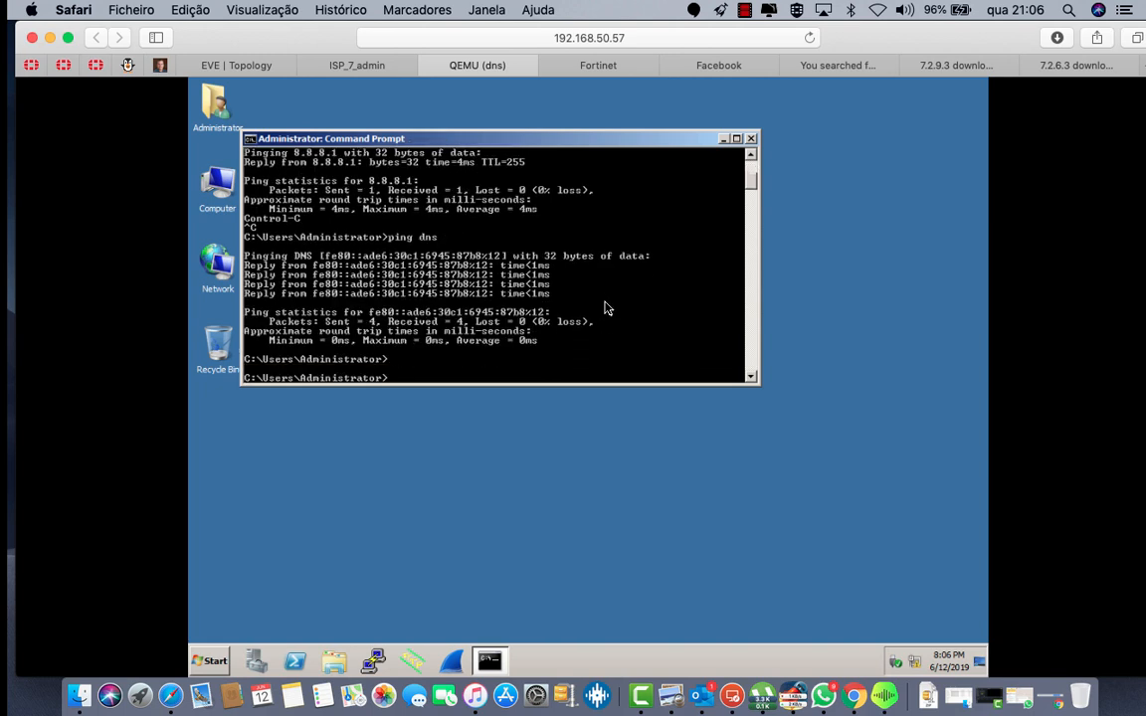
key("Up")
type("-a 8.8.8.8")
key("Return")
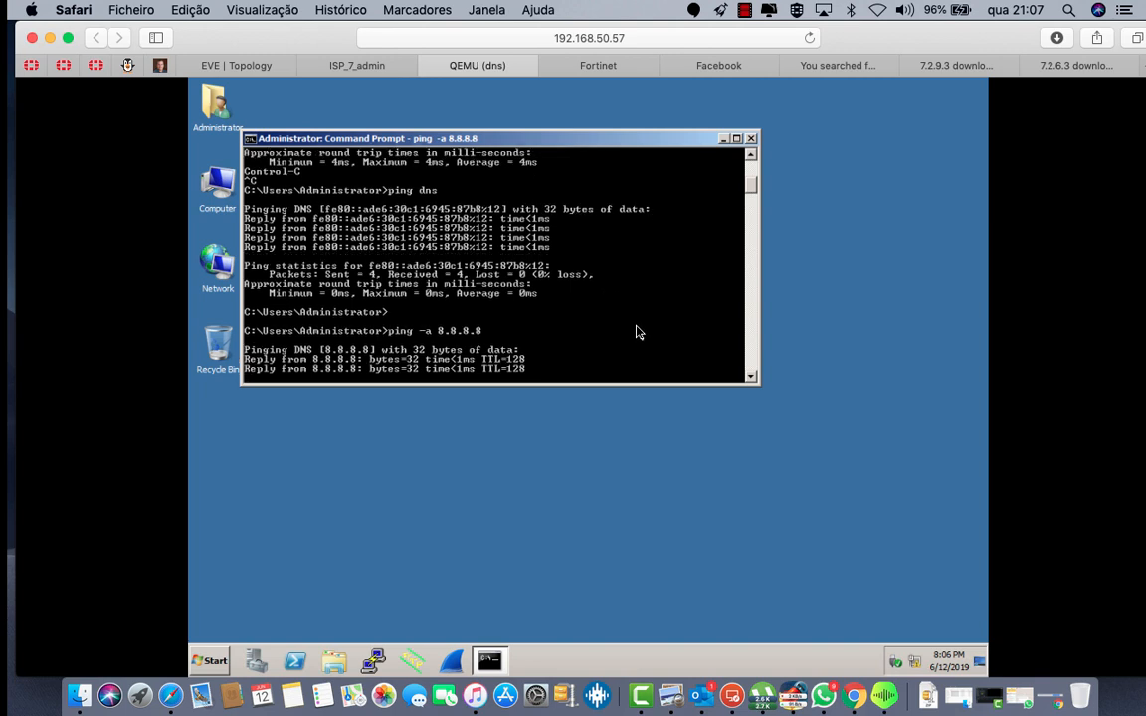
key("ctrl+c")
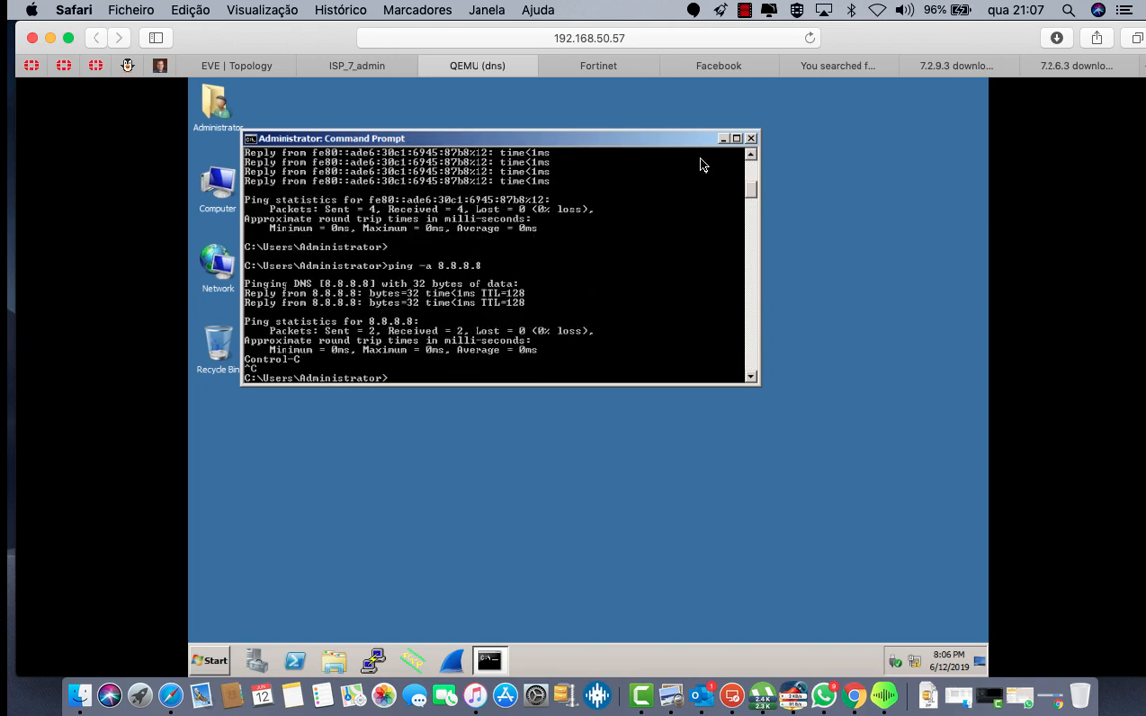
Step: In Server Manager, show the Roles summary and launch the Add Roles Wizard
left_click(257, 656)
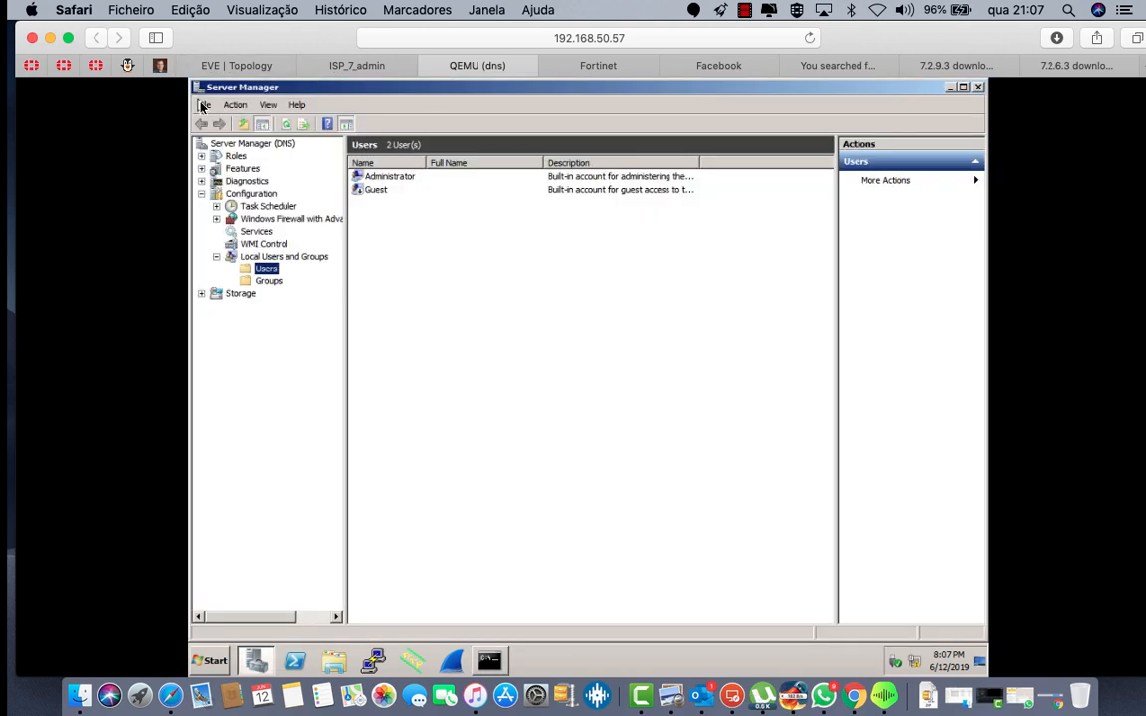
left_click(234, 156)
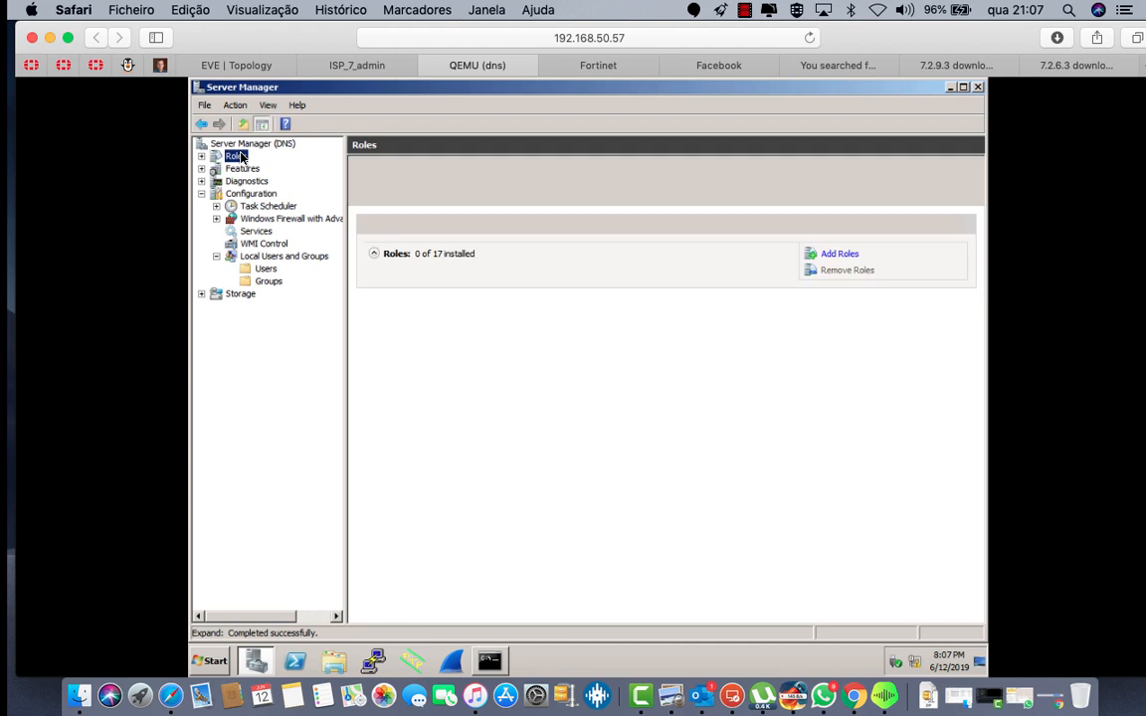
left_click(837, 256)
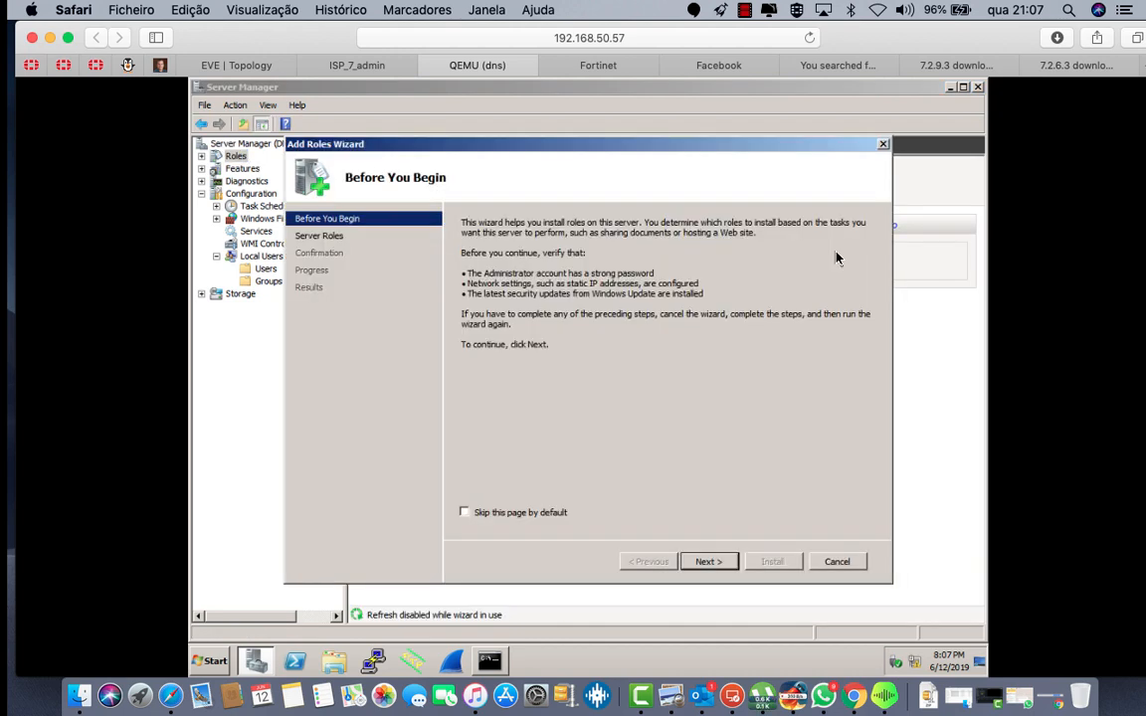
Step: Select the DNS Server and Web Server (IIS) roles, leaving DHCP Server unticked
left_click(720, 559)
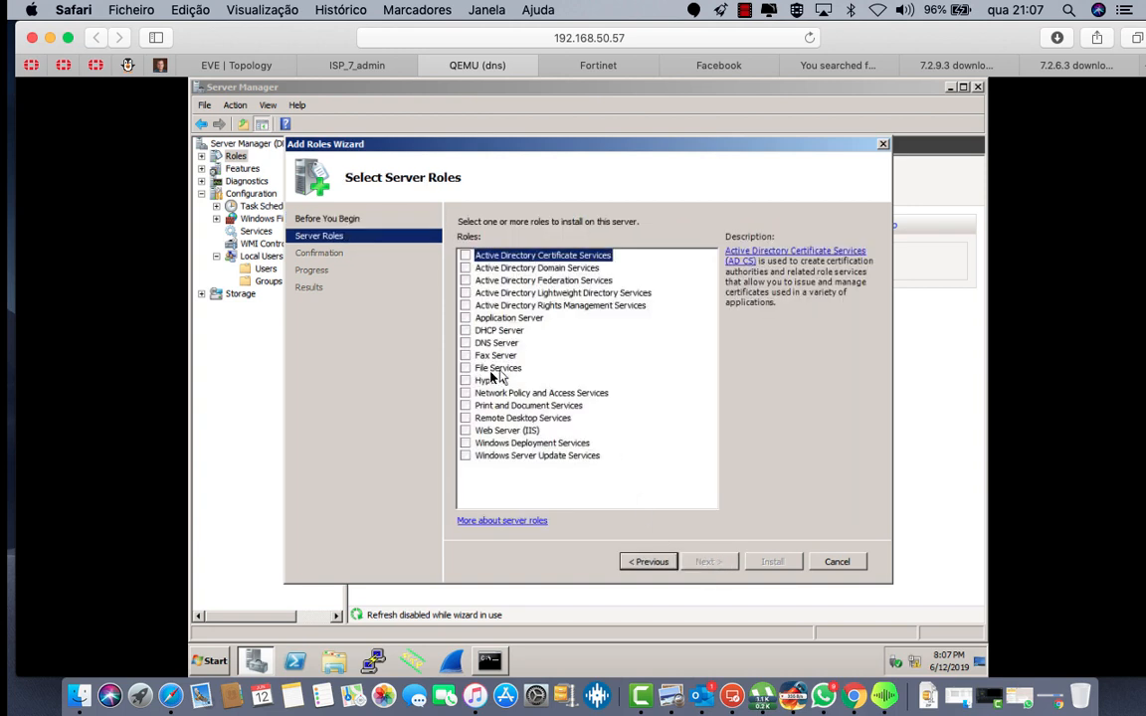
left_click(466, 330)
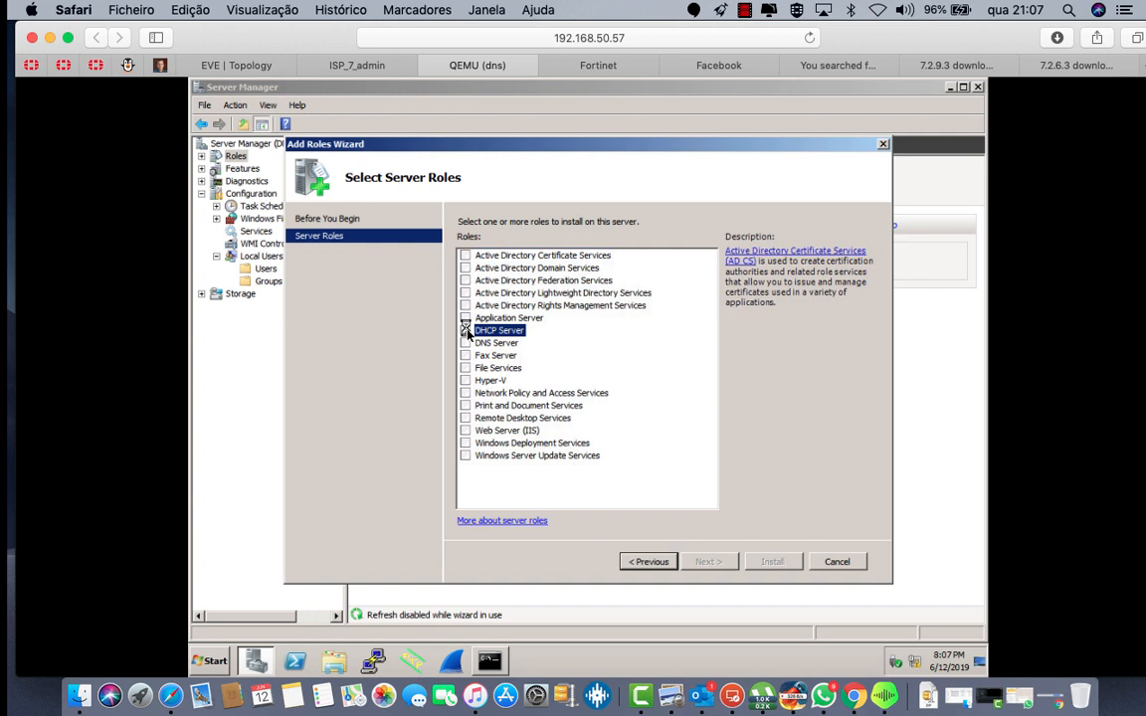
left_click(466, 331)
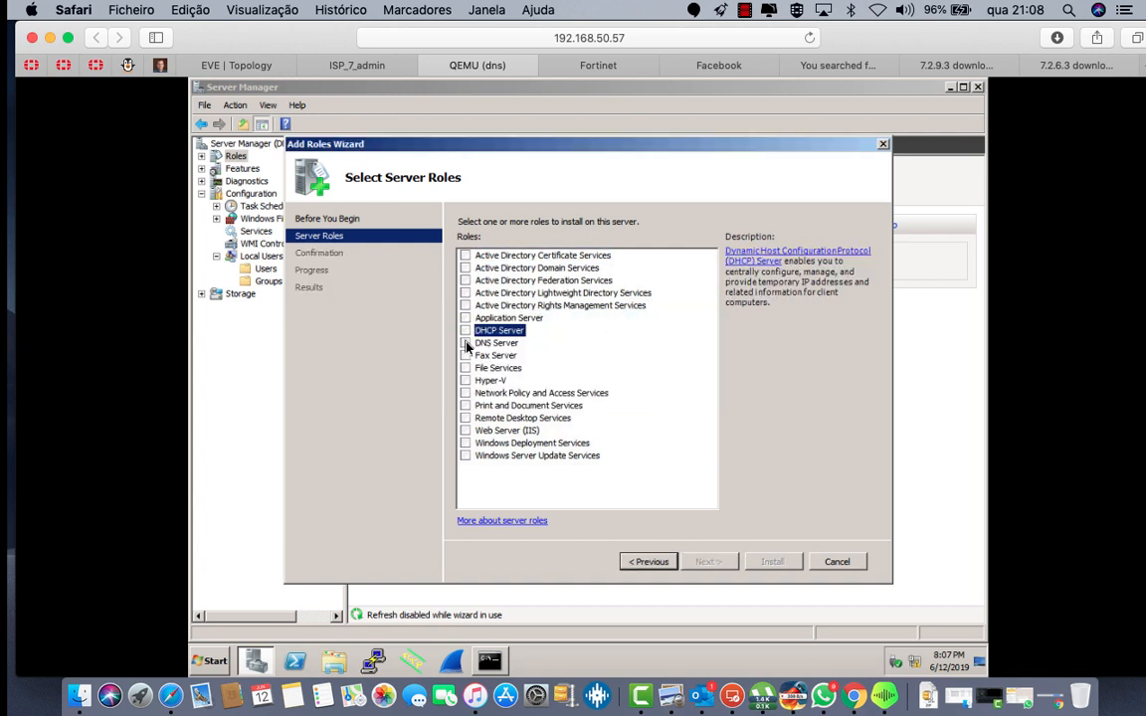
left_click(466, 343)
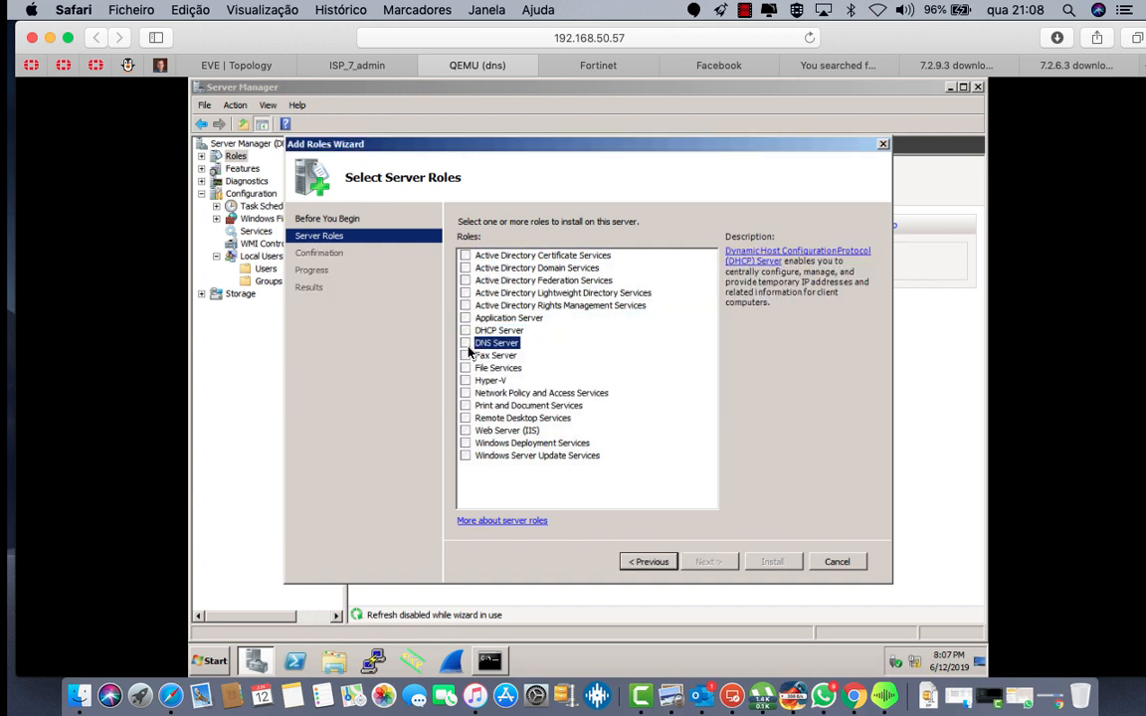
left_click(466, 431)
left_click(718, 567)
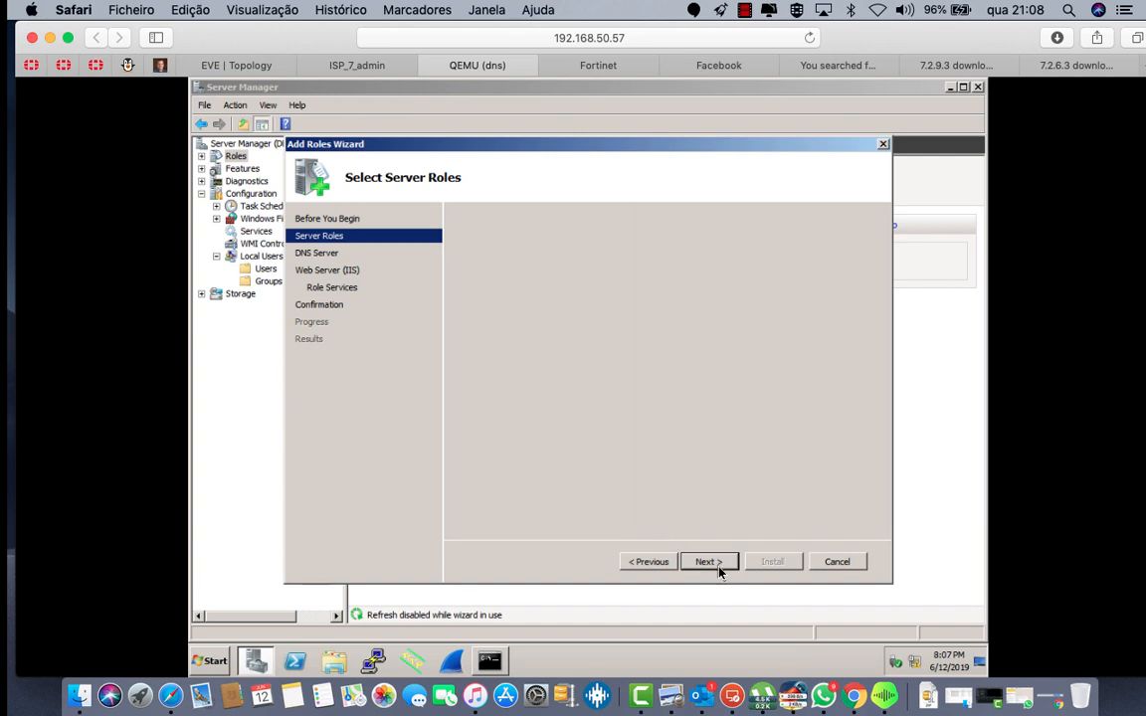
Step: Add IIS Hostable Web Core, IIS 6 Management Compatibility, management tools and Client Certificate Mapping, then install
left_click(705, 561)
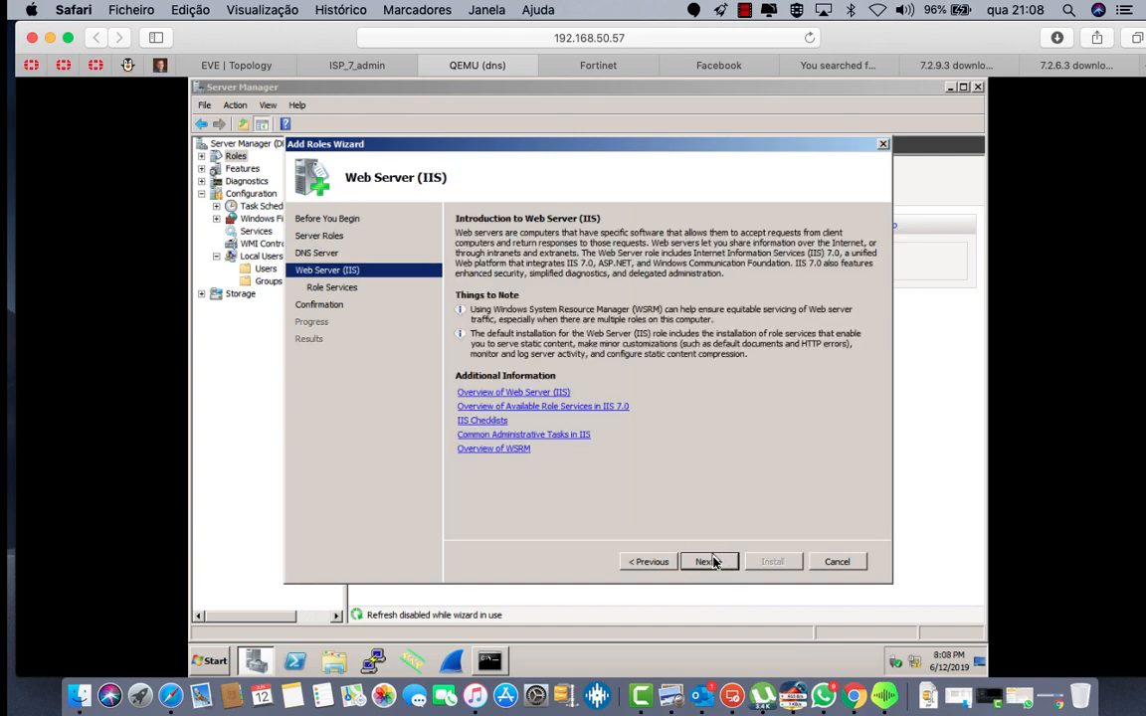
left_click(711, 562)
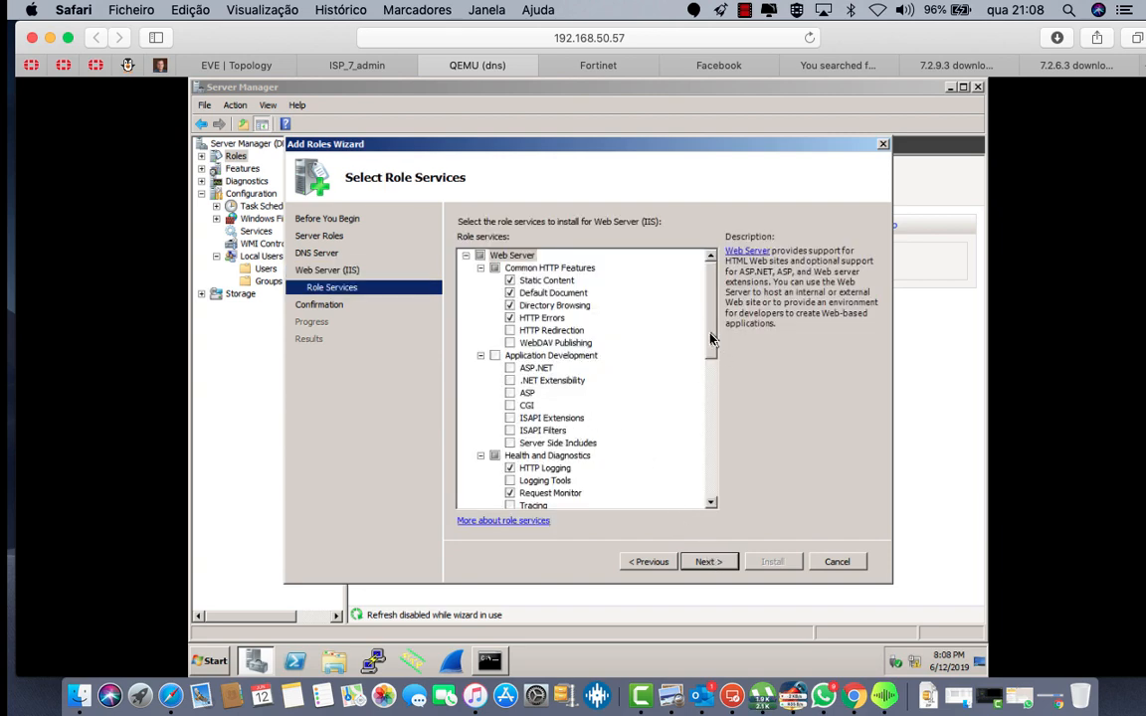
left_click_drag(710, 340, 712, 485)
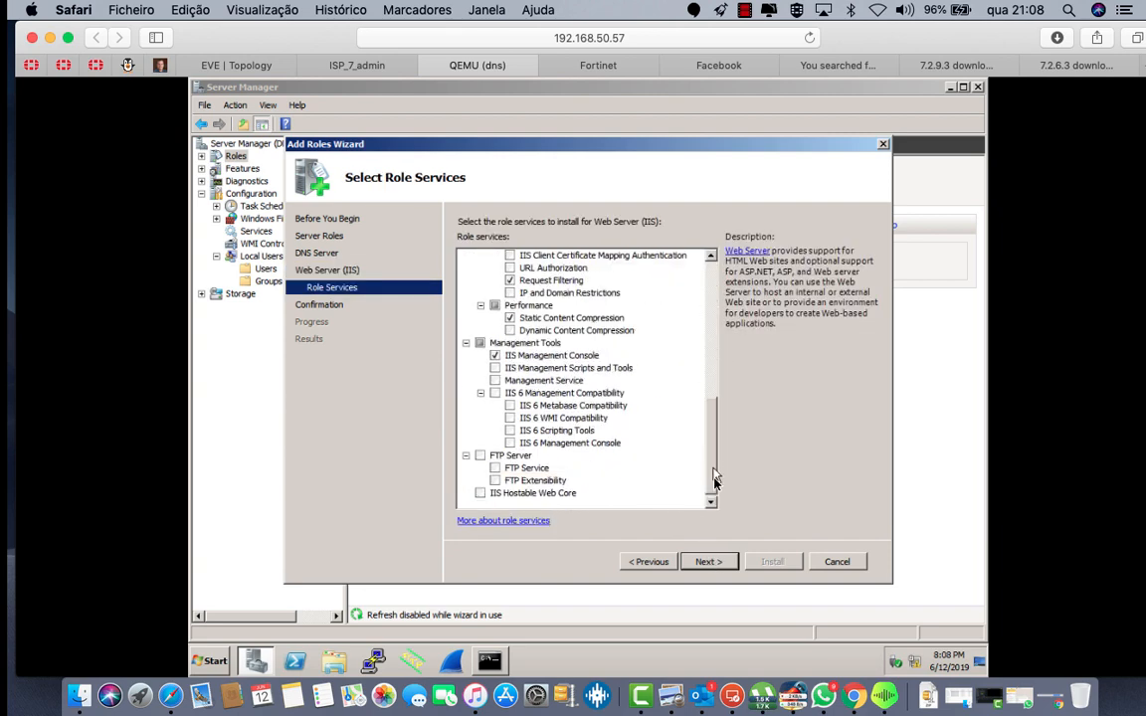
left_click(481, 492)
left_click(496, 394)
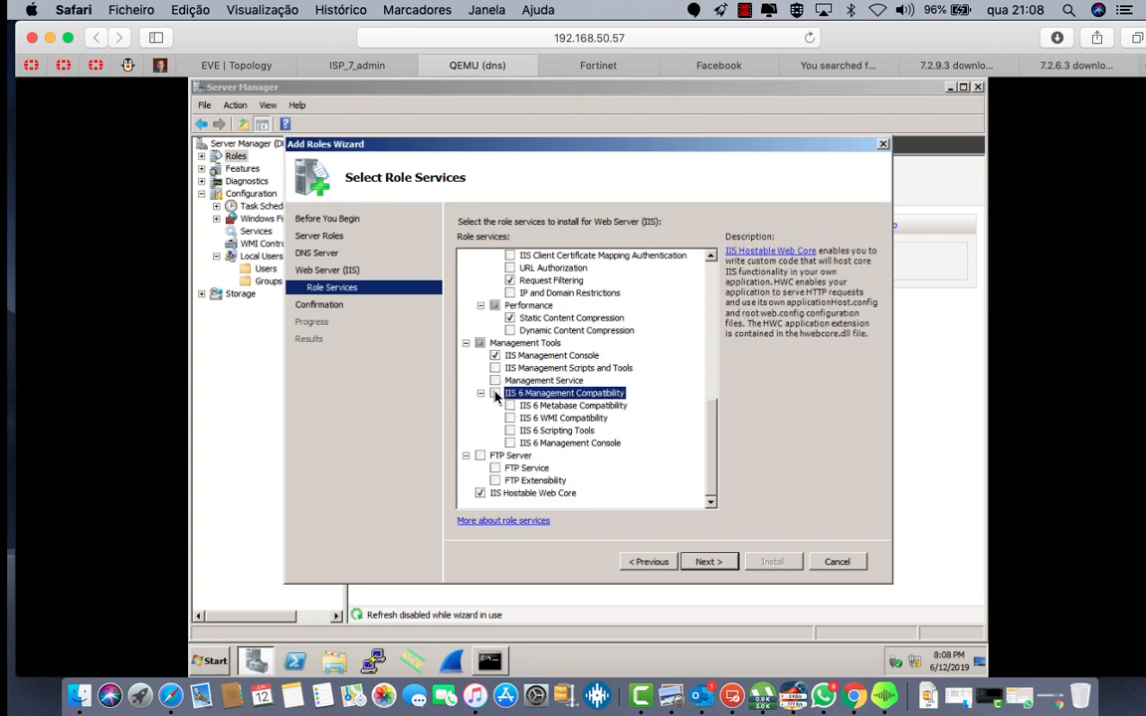
left_click(495, 394)
left_click(496, 368)
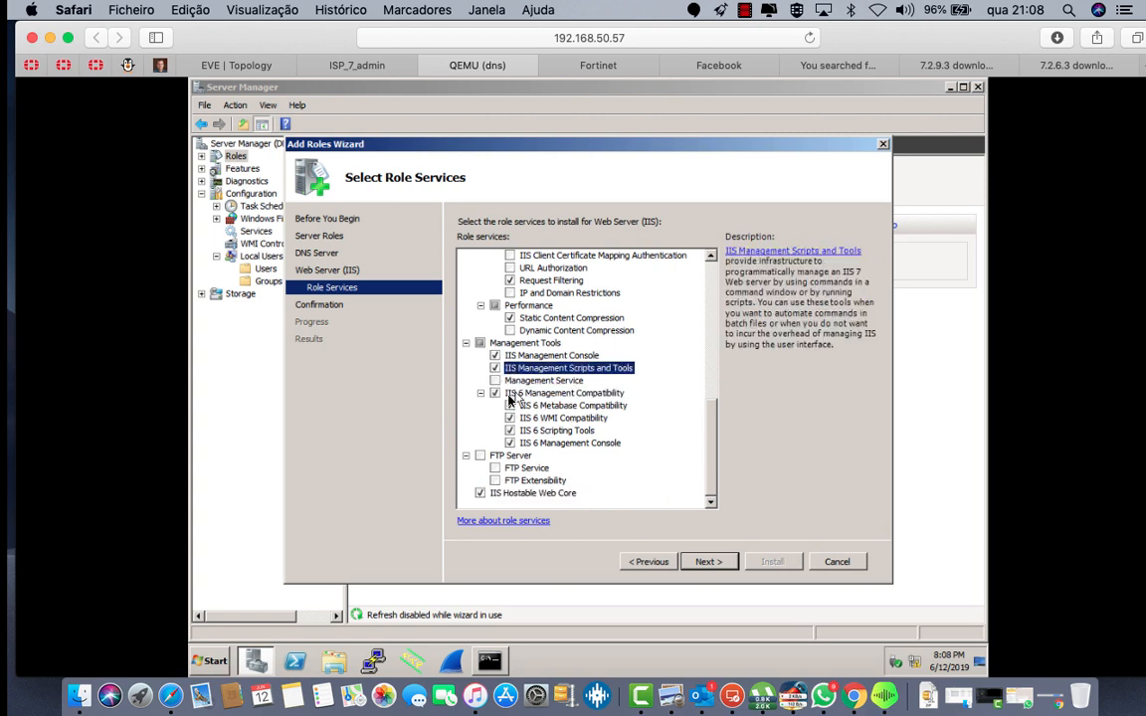
left_click(496, 380)
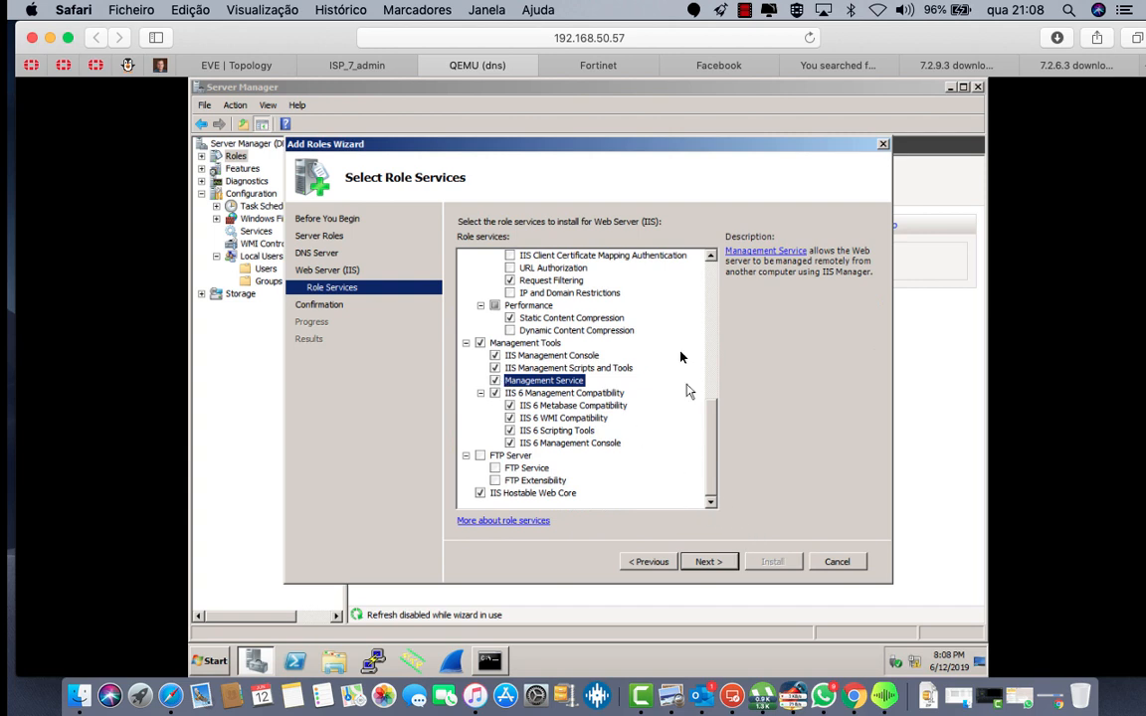
left_click(510, 256)
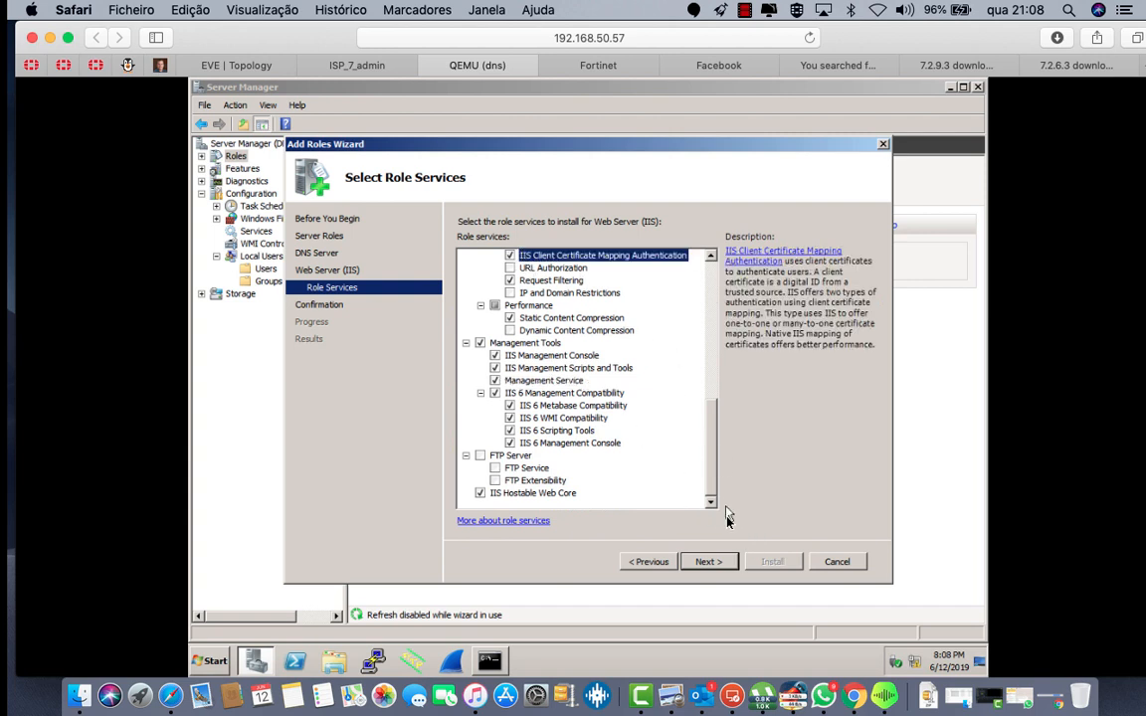
left_click(709, 564)
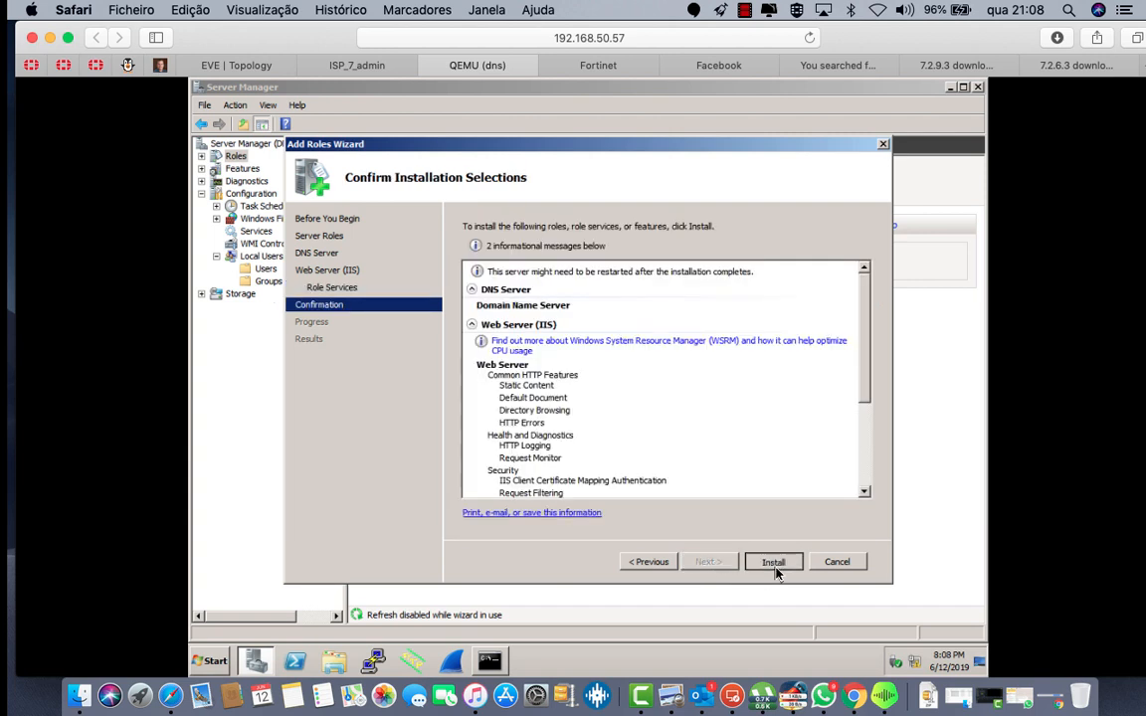
left_click(774, 563)
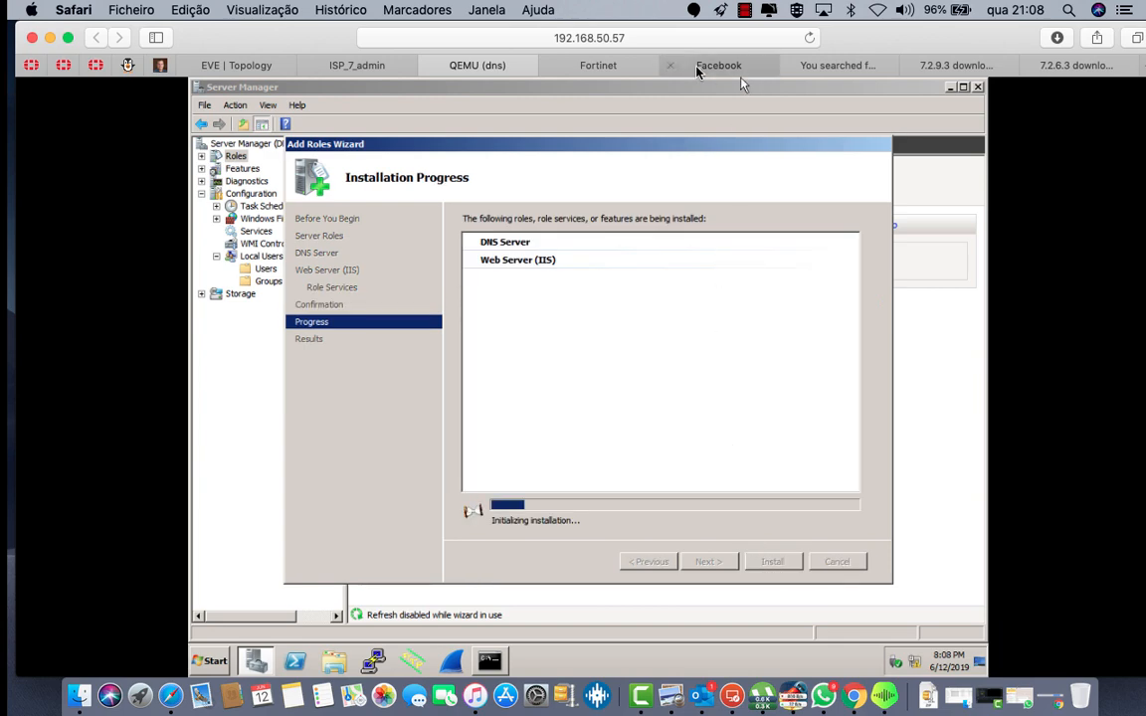
Step: Run 'sh system interface' on the FortiGate CLI and confirm port4's DHCP address 192.168.50.52
left_click(604, 66)
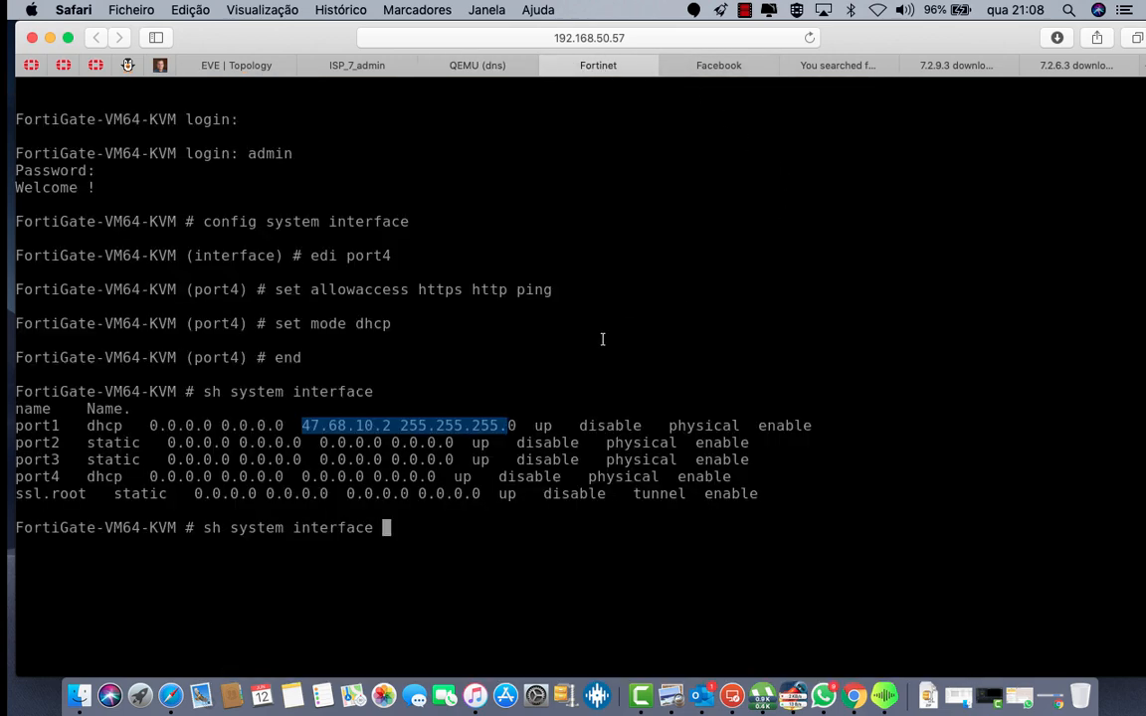
key("Return")
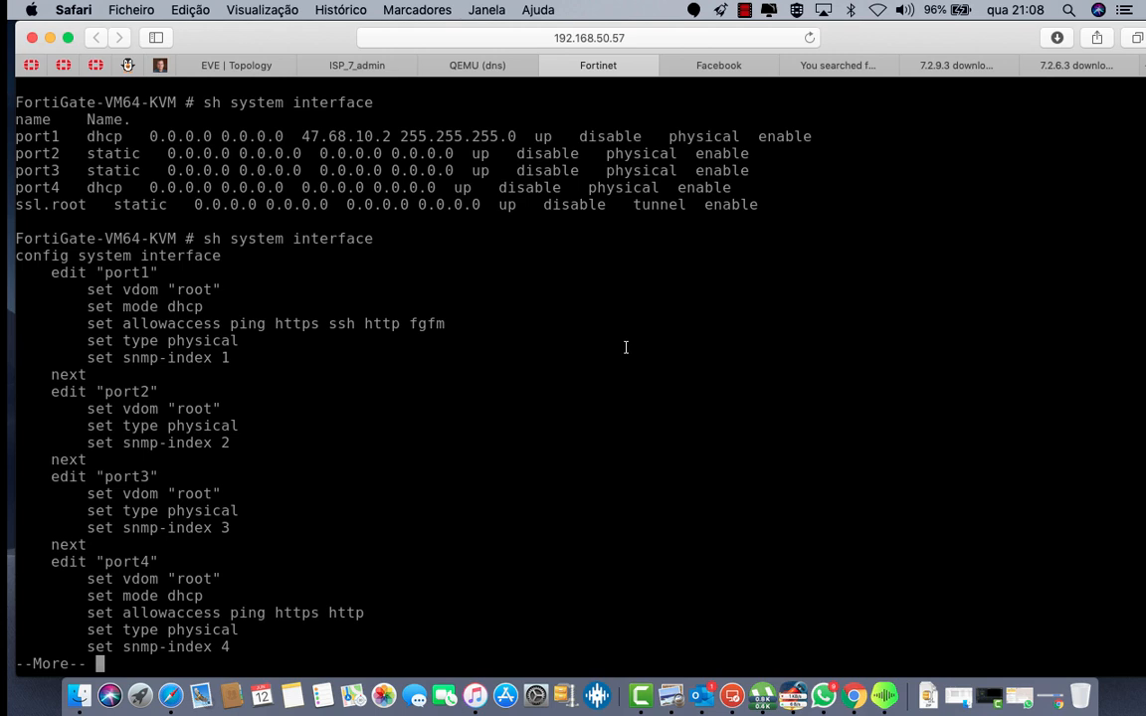
key("Return")
key("Return")
key("Return")
key("Return")
key("Return")
key("Return")
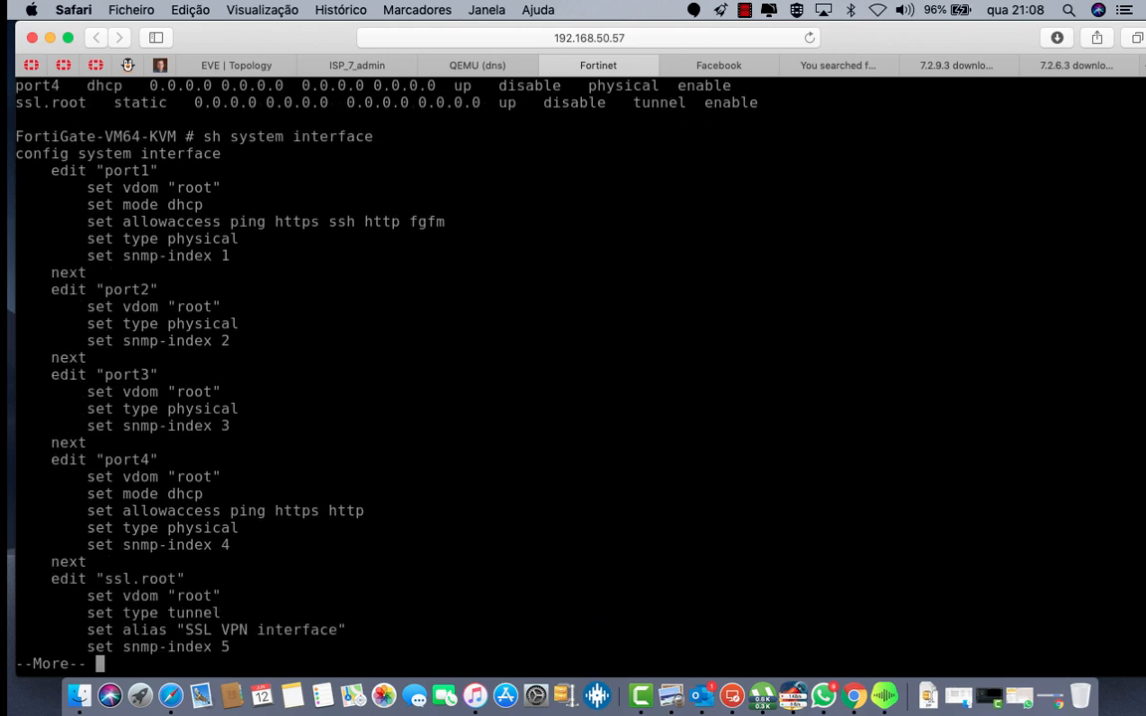
key("Return")
key("Up")
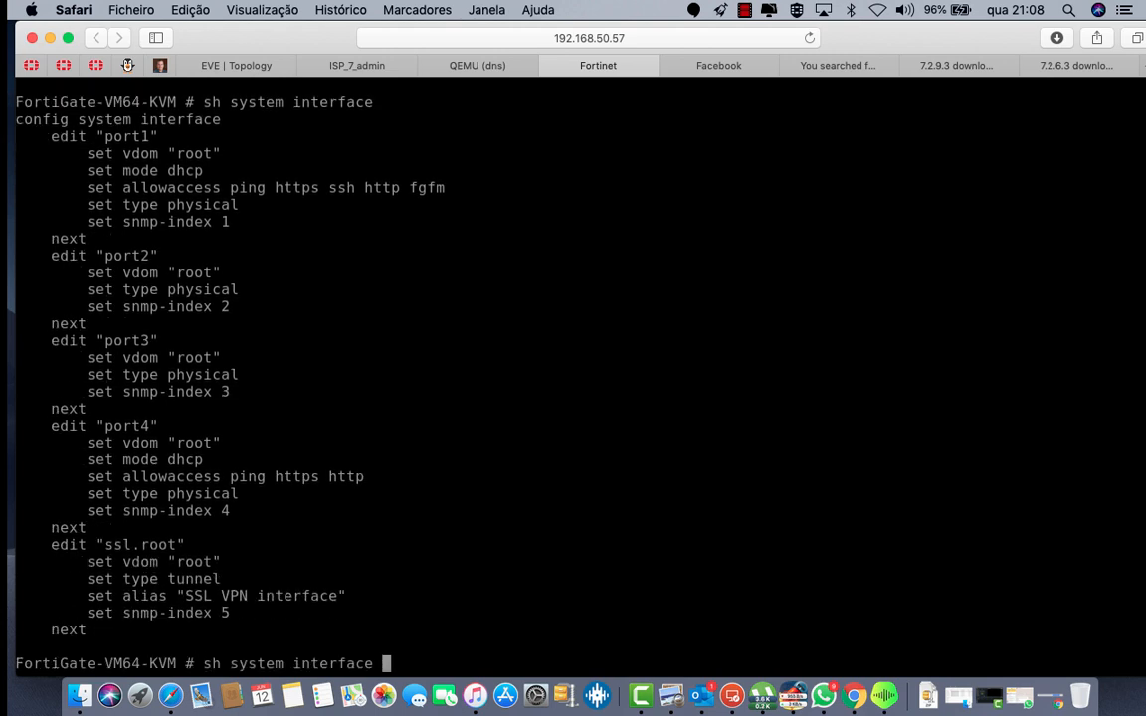
key("question")
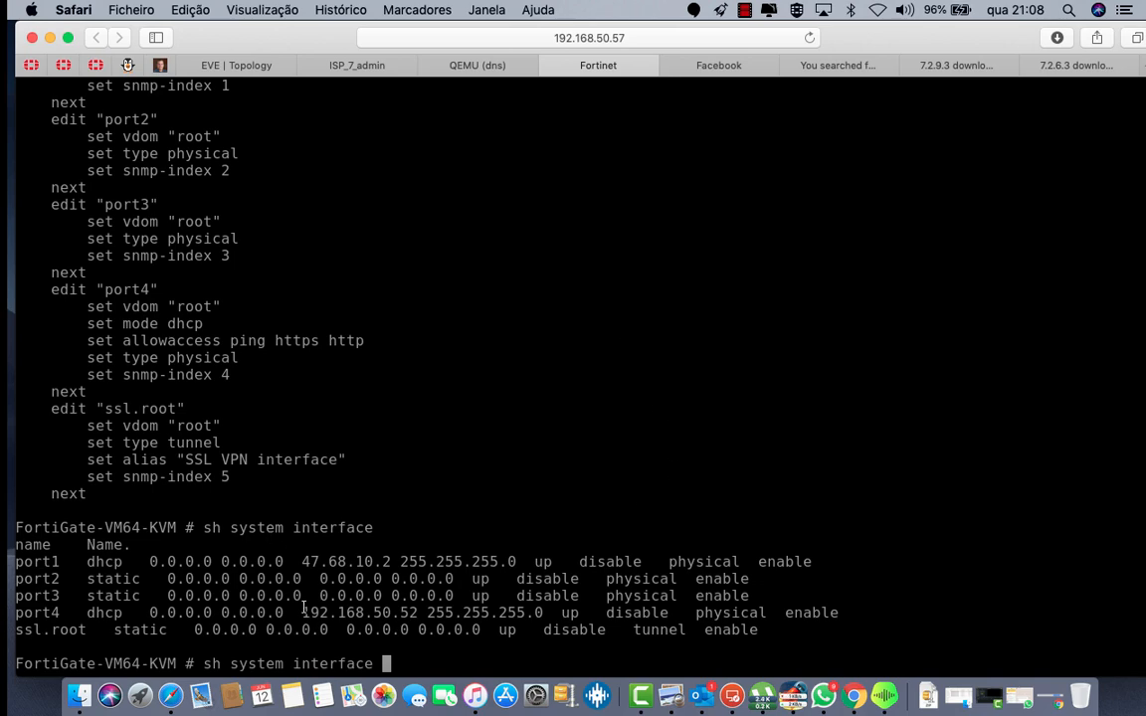
left_click_drag(304, 612, 418, 613)
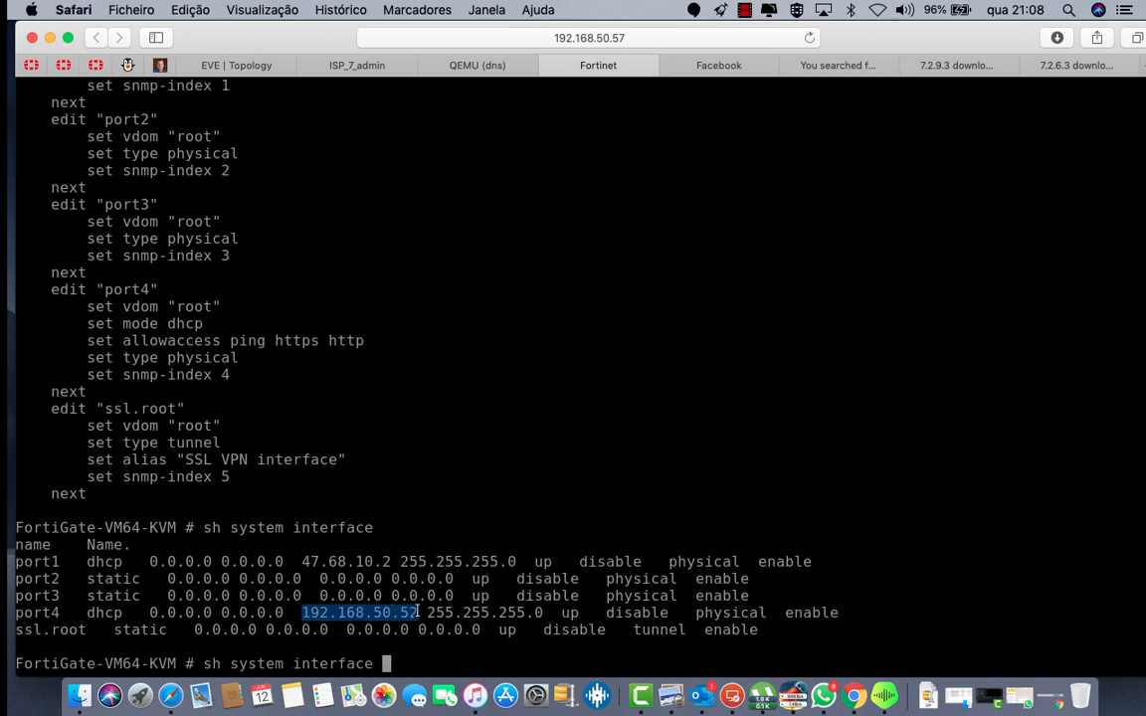
left_click(838, 65)
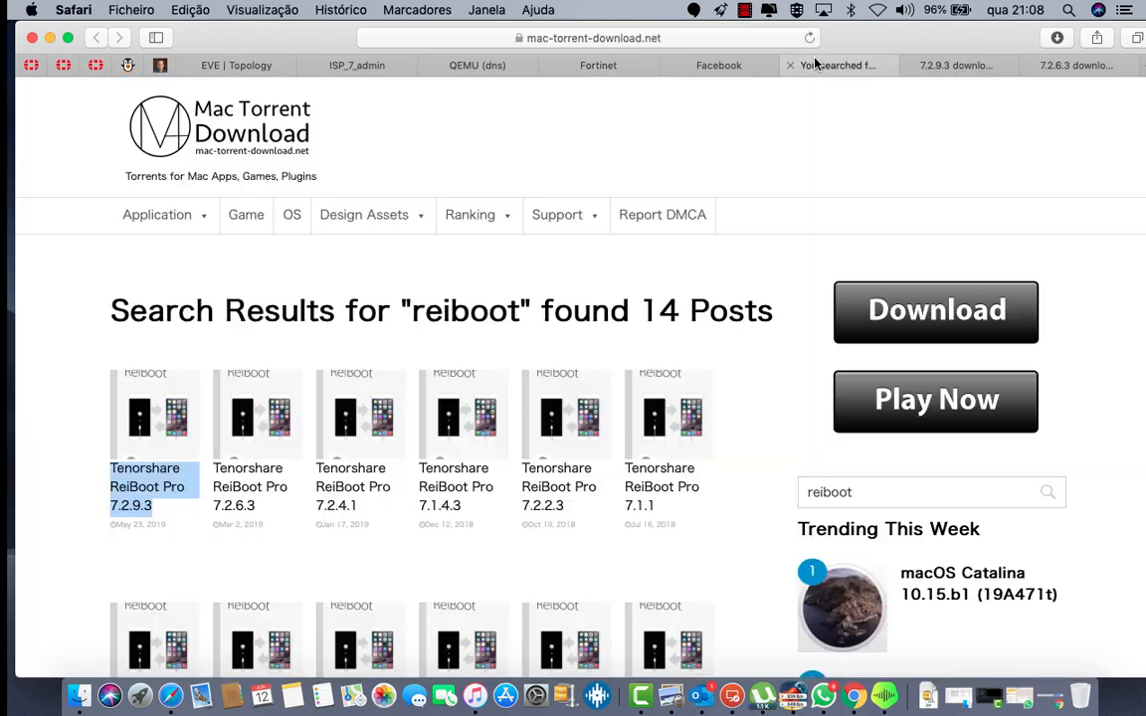
left_click(731, 64)
Step: Browse to 192.168.50.52, log in as admin, and postpone the password change
left_click(788, 63)
left_click(763, 38)
type("192")
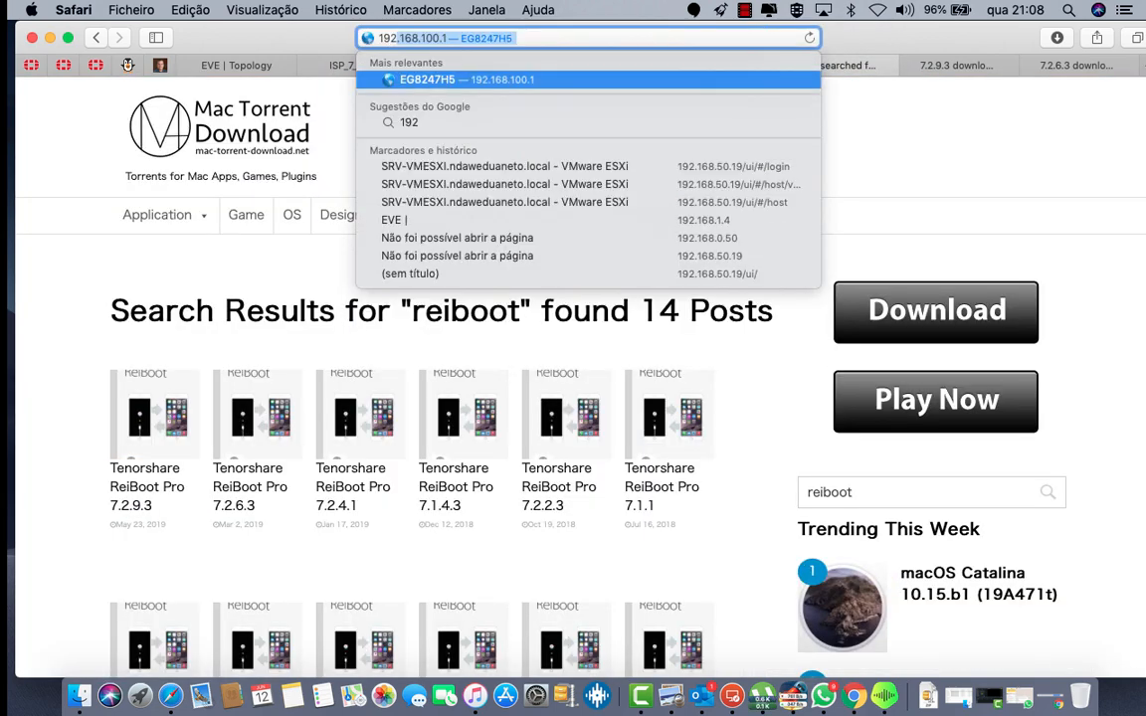
key("Right")
key("BackSpace")
key("BackSpace")
key("BackSpace")
key("BackSpace")
key("BackSpace")
key("BackSpace")
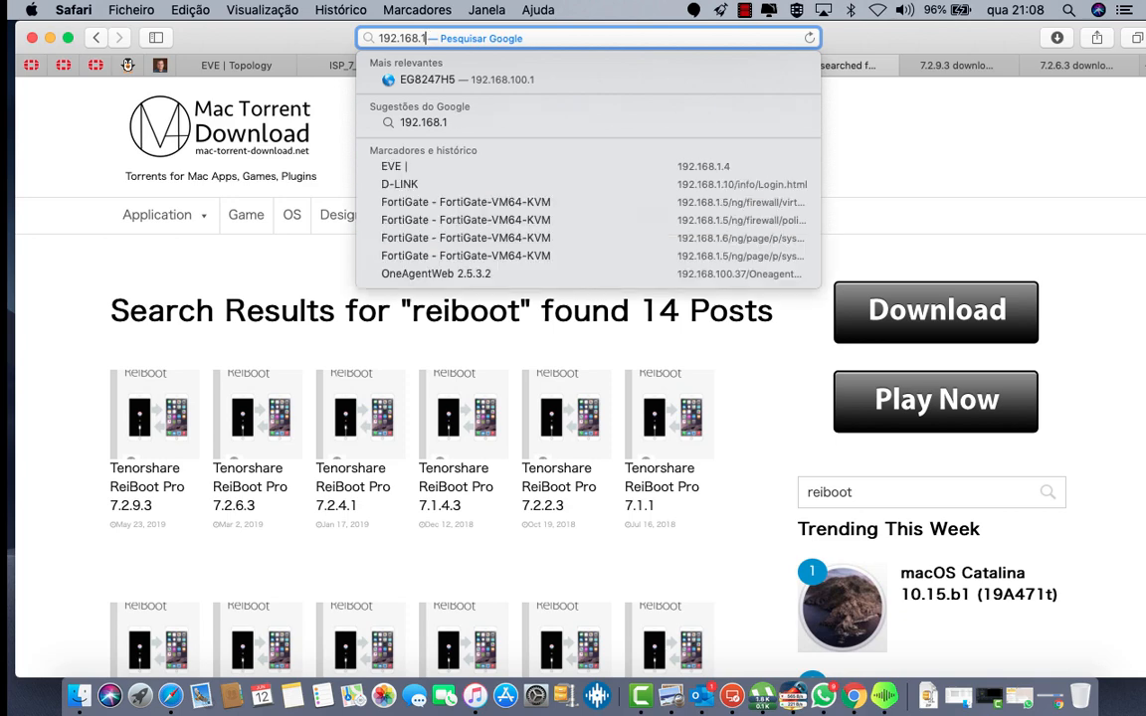
type("50")
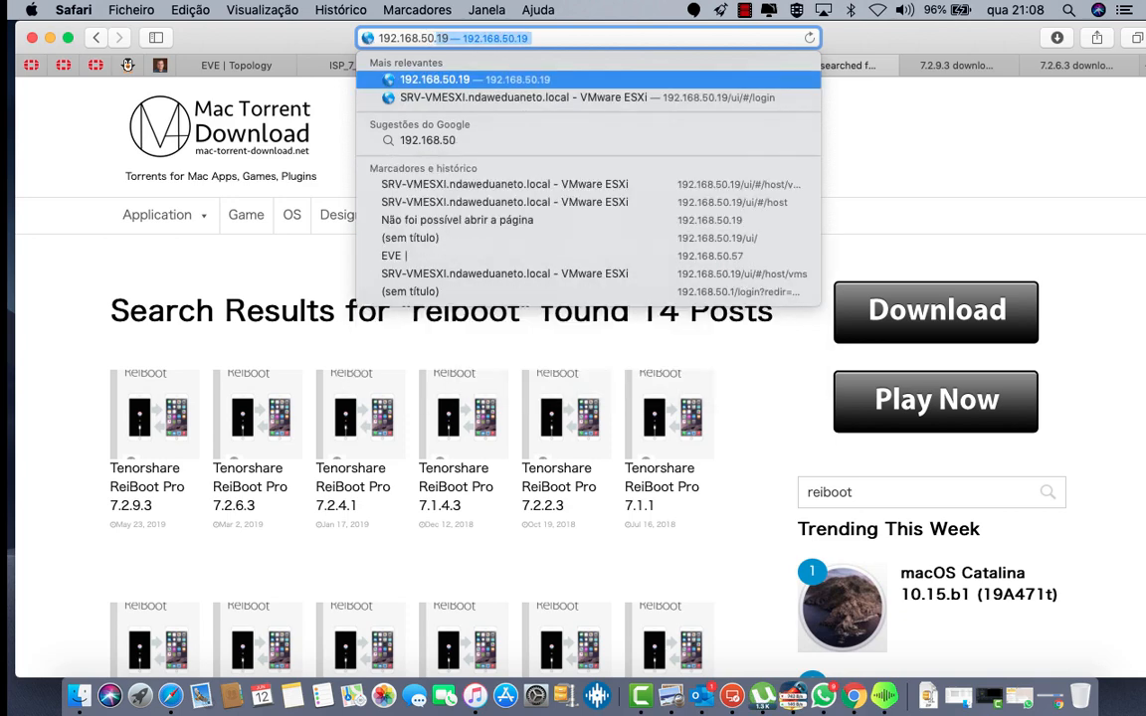
type(".52")
key("Return")
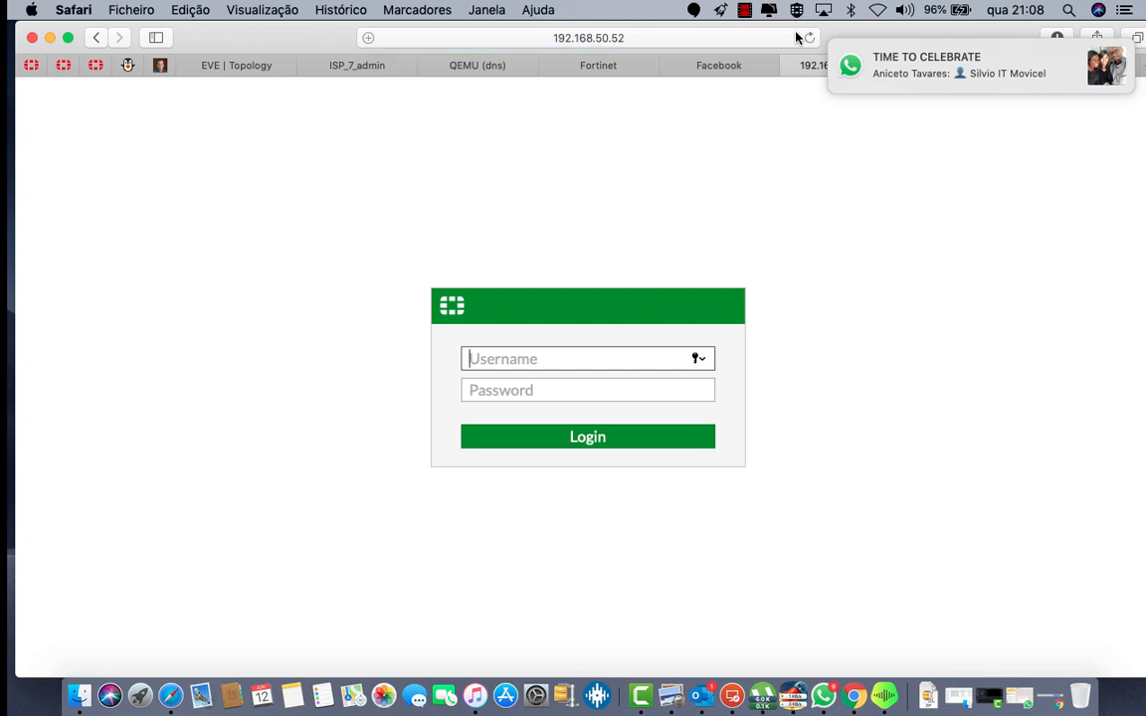
type("ad")
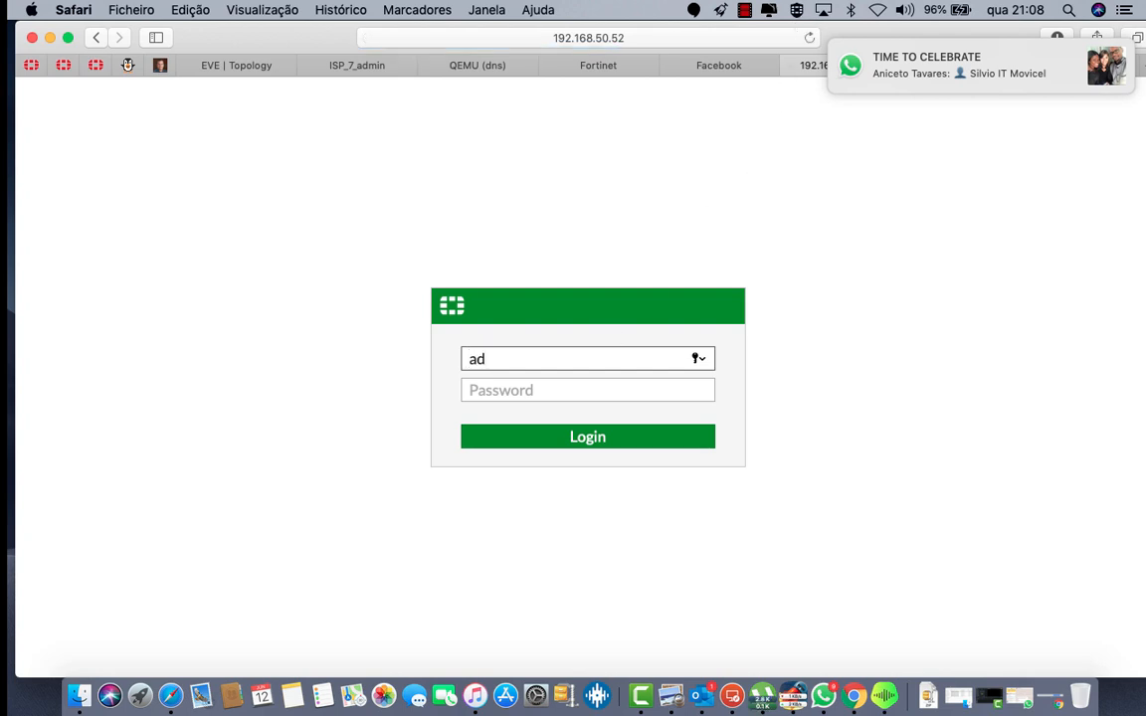
type("min")
key("Return")
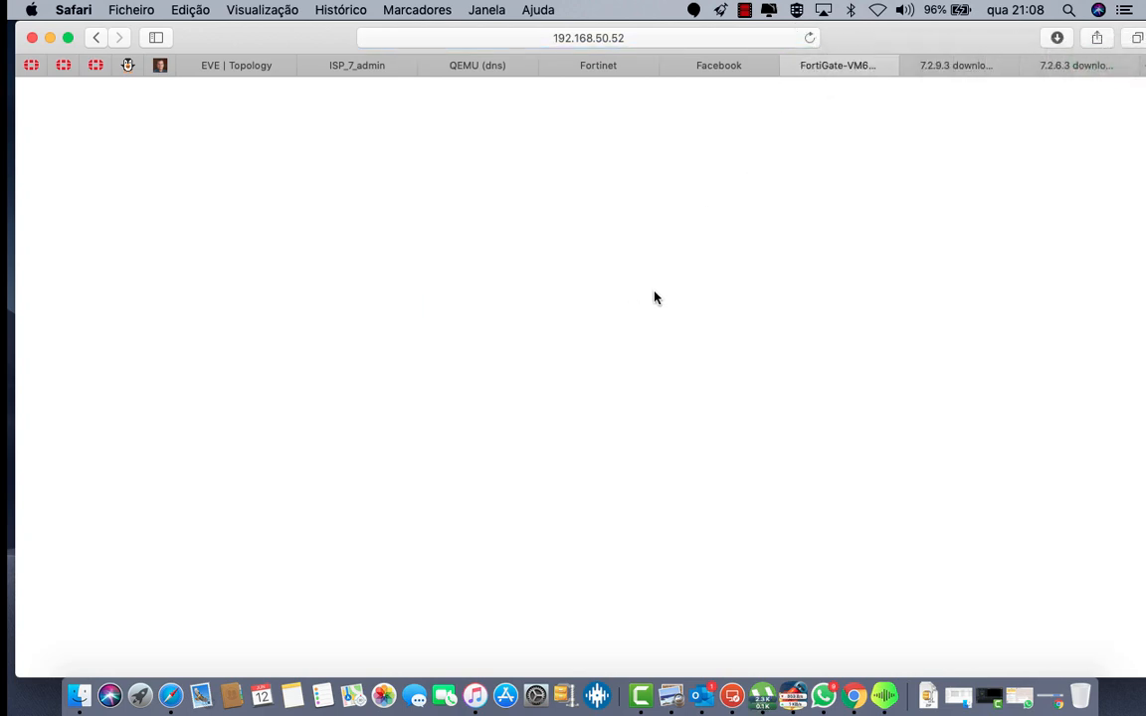
left_click(650, 458)
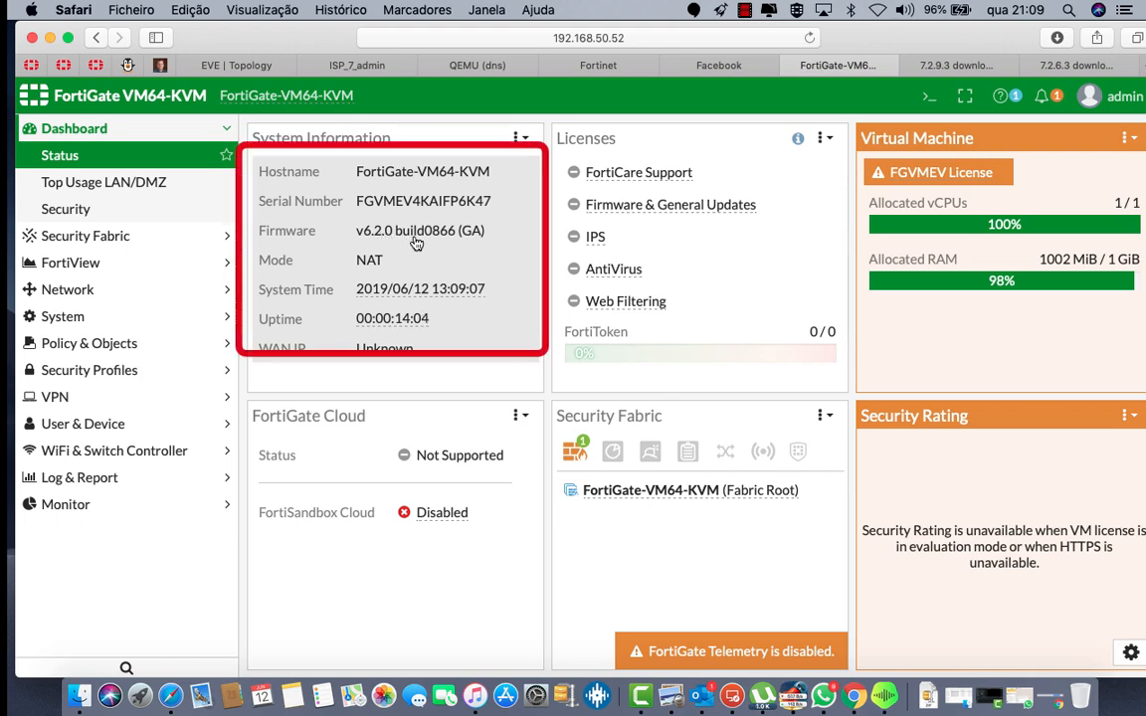
Step: Edit port1 under Network > Interfaces, aliasing it WAN1 with the WAN role
left_click(133, 289)
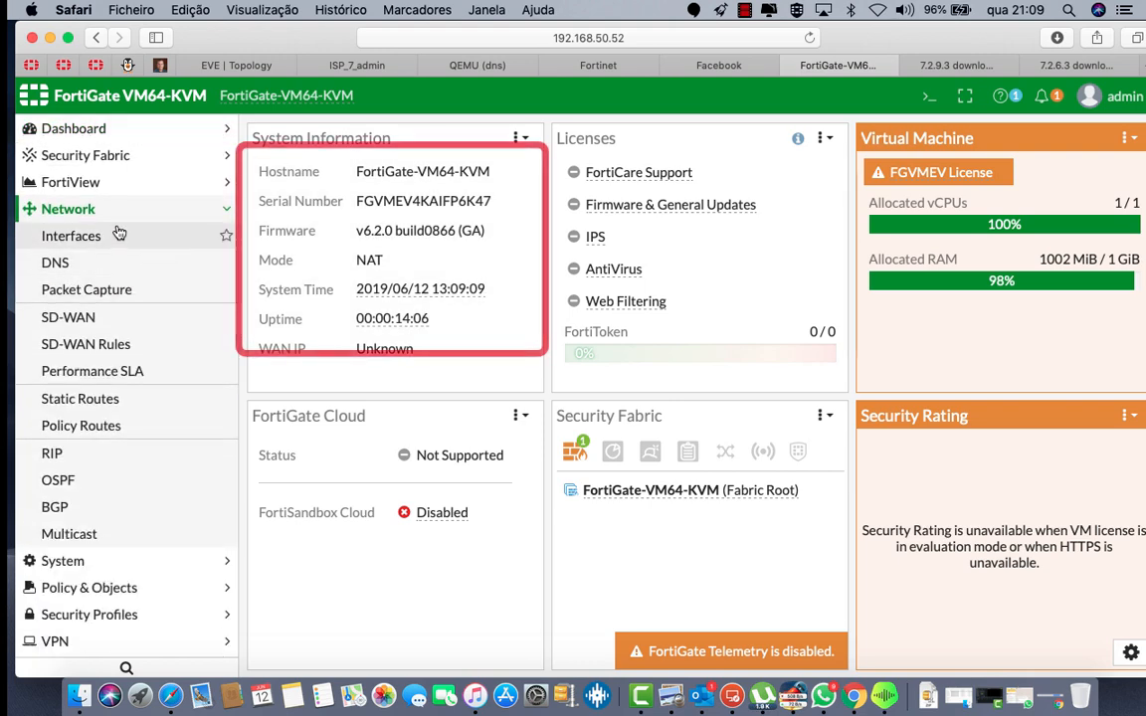
left_click(115, 234)
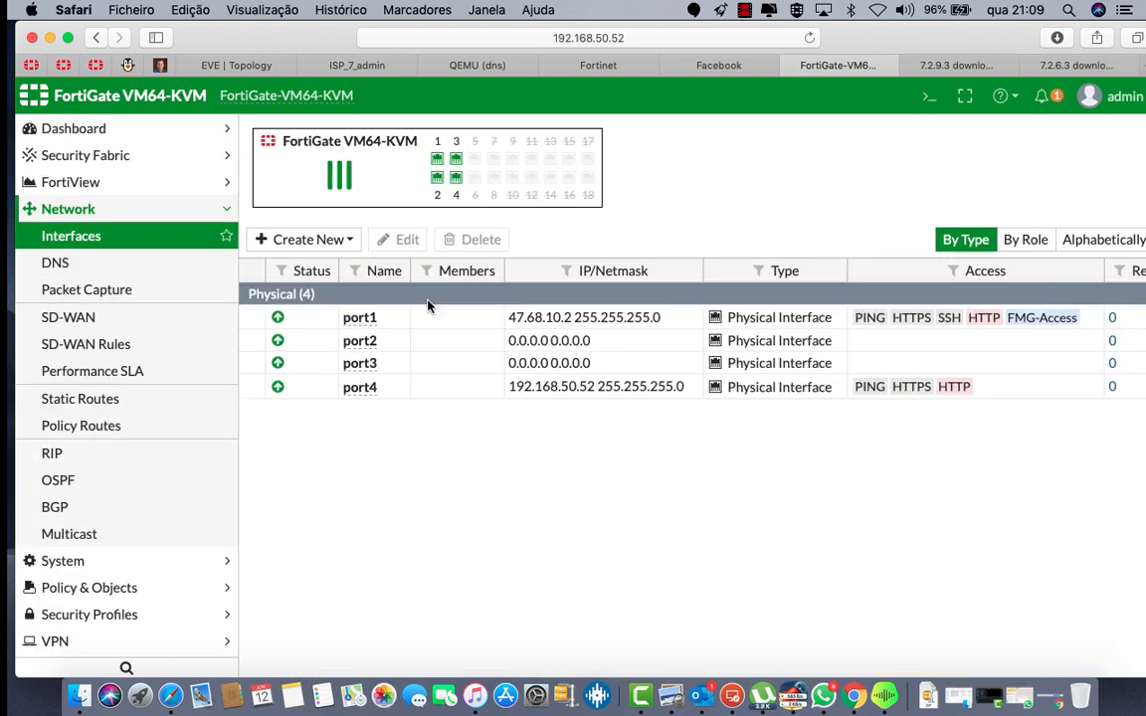
left_click(393, 327)
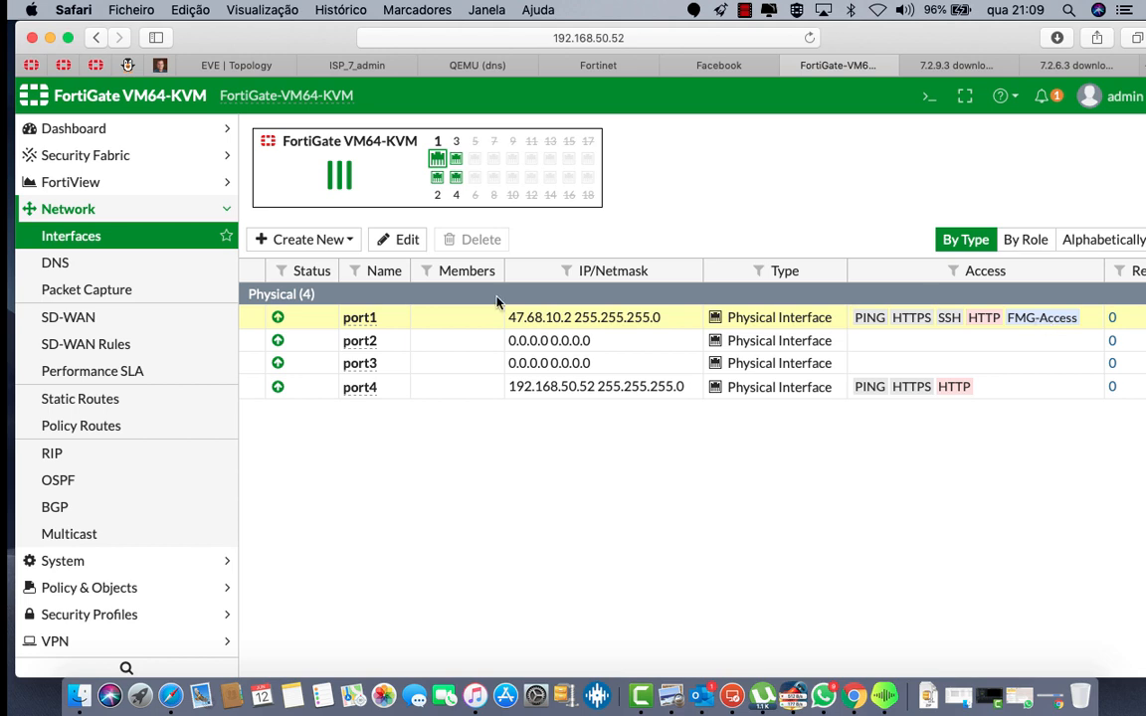
double_click(380, 317)
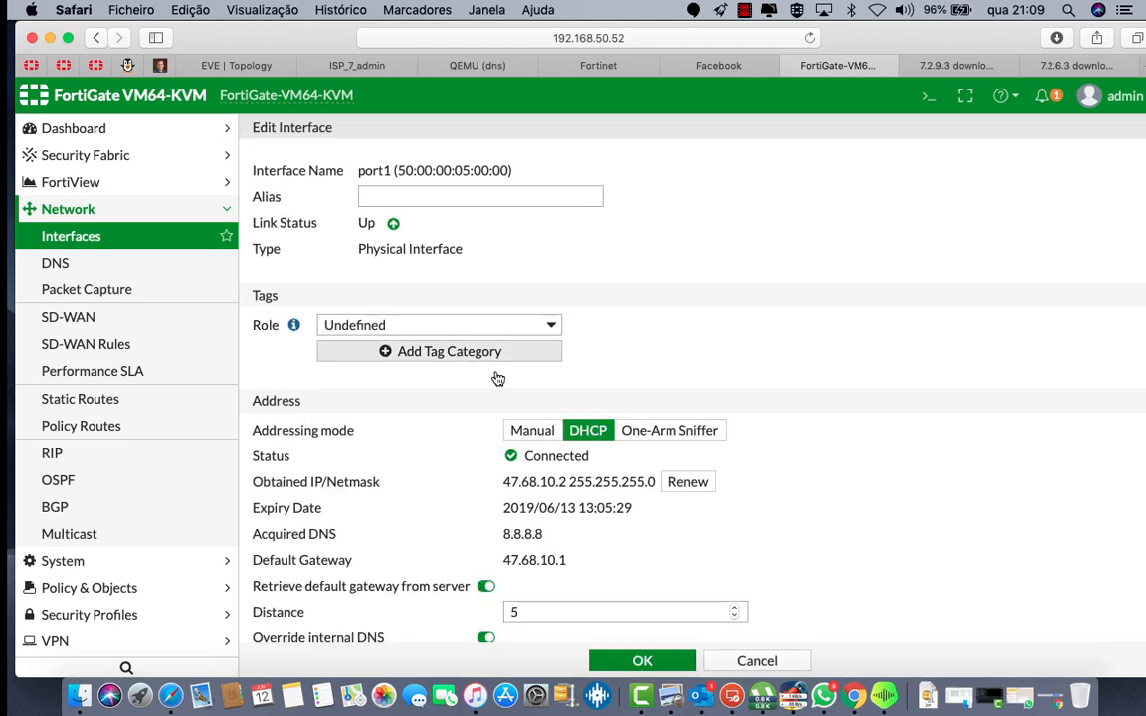
left_click(409, 198)
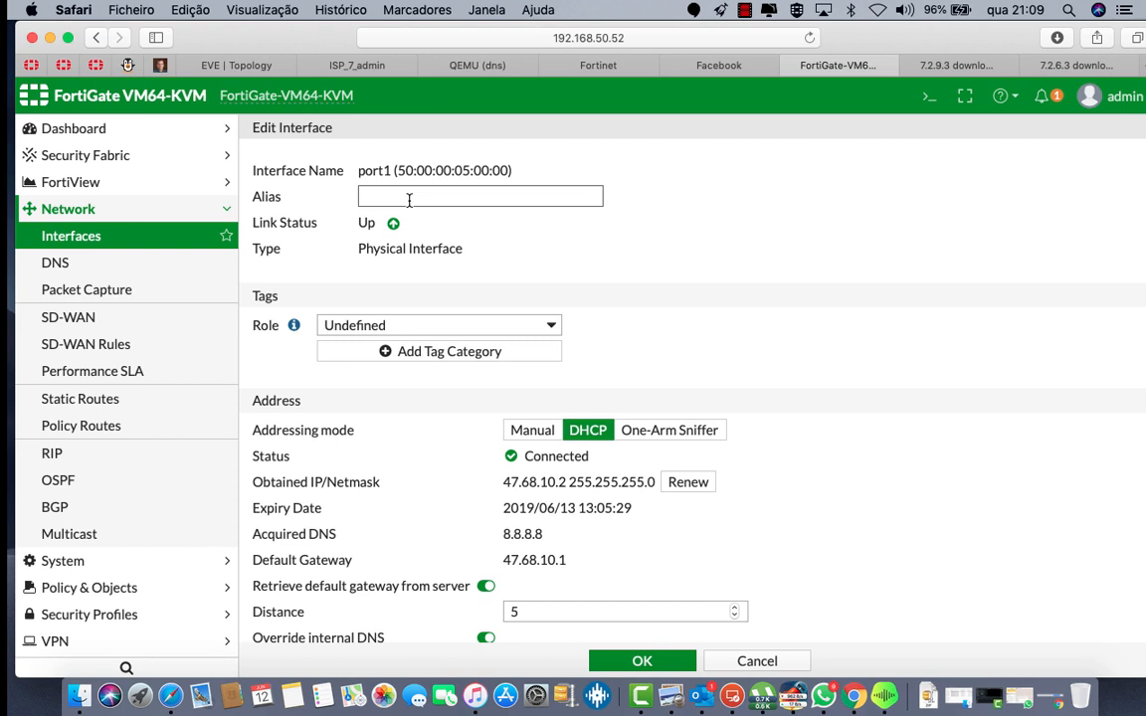
type("WAN1")
left_click(558, 326)
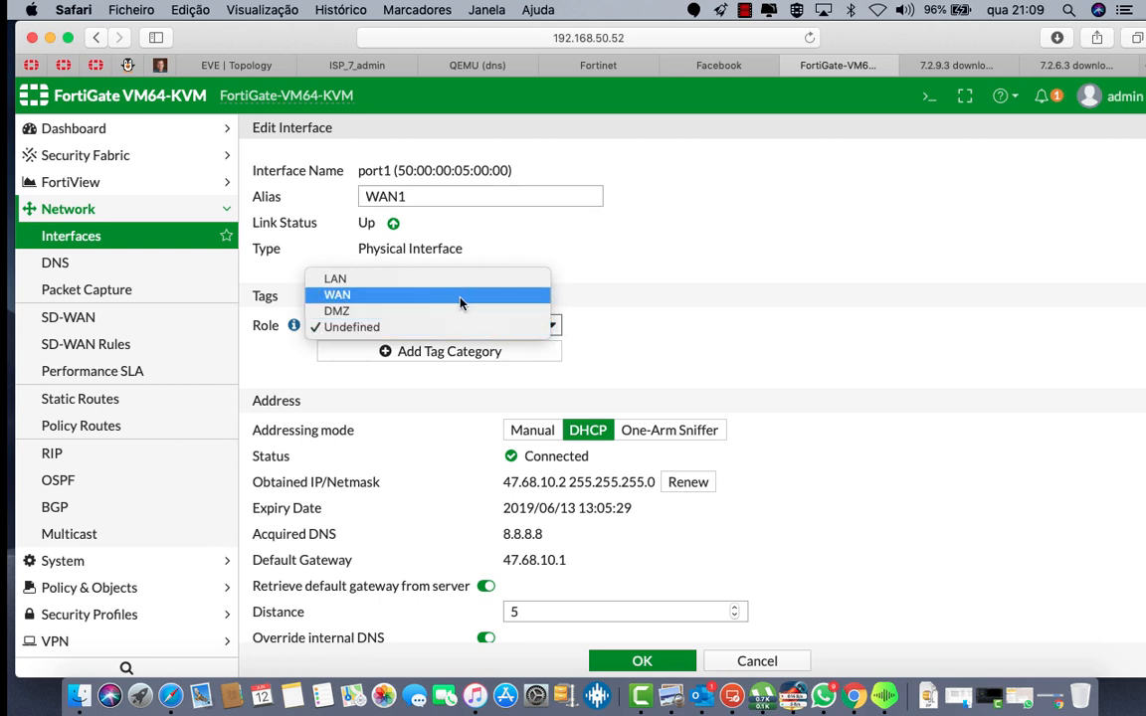
key("Escape")
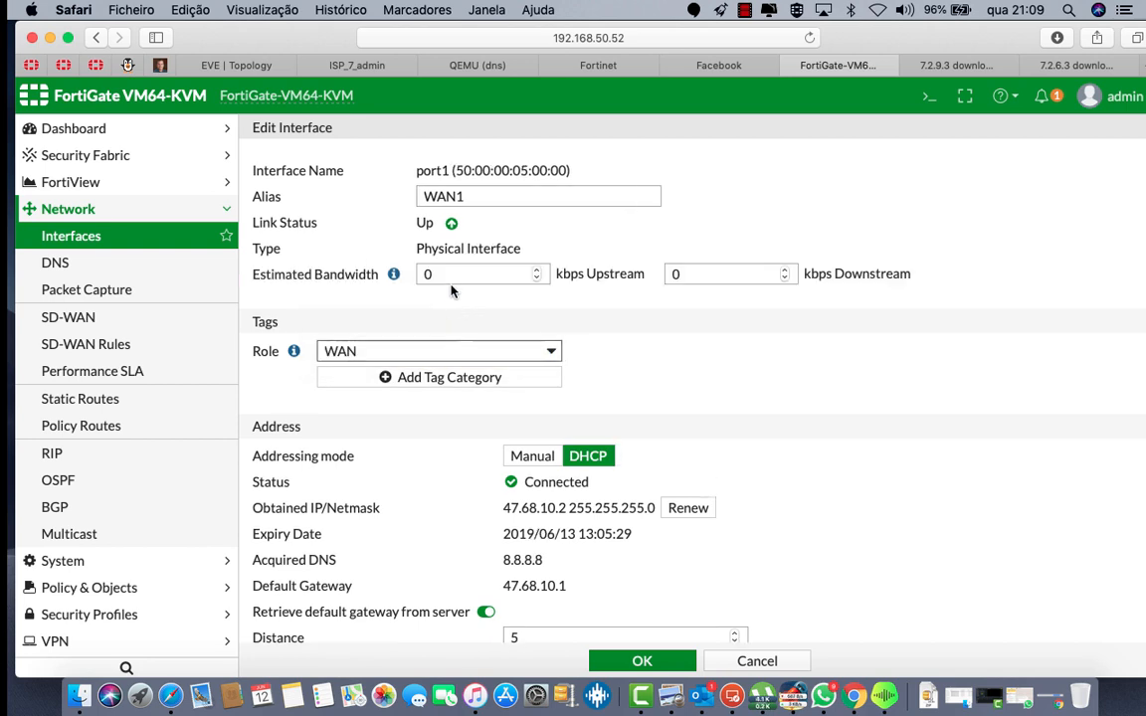
Step: Set port1's bandwidth estimates to 10000/20000 kbps, remove FMG-Access and SSH access, and save
left_click(460, 275)
type("1")
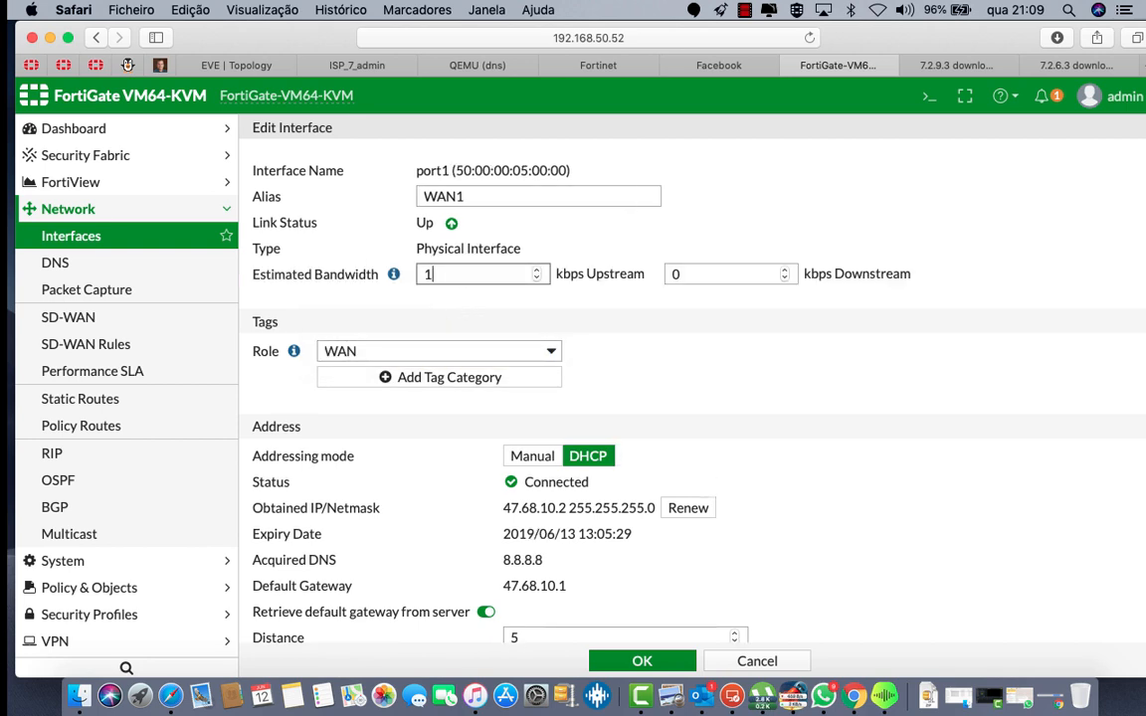
type("0000")
key("Tab")
type("200")
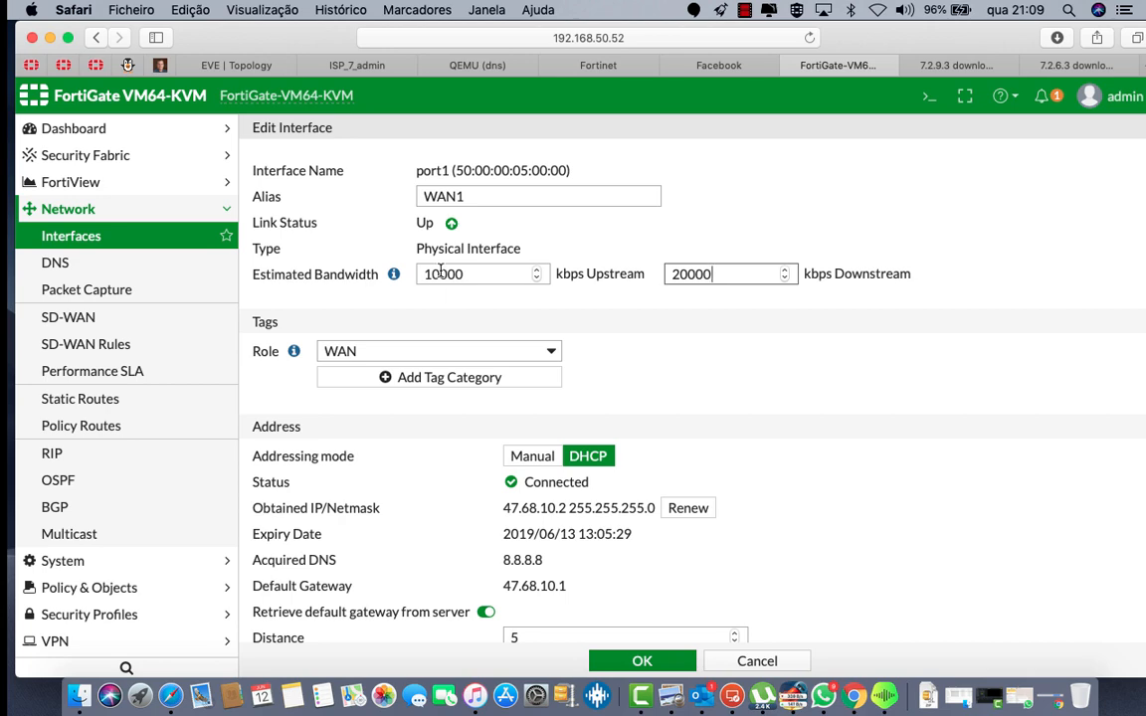
scroll(516, 451, "down", 5)
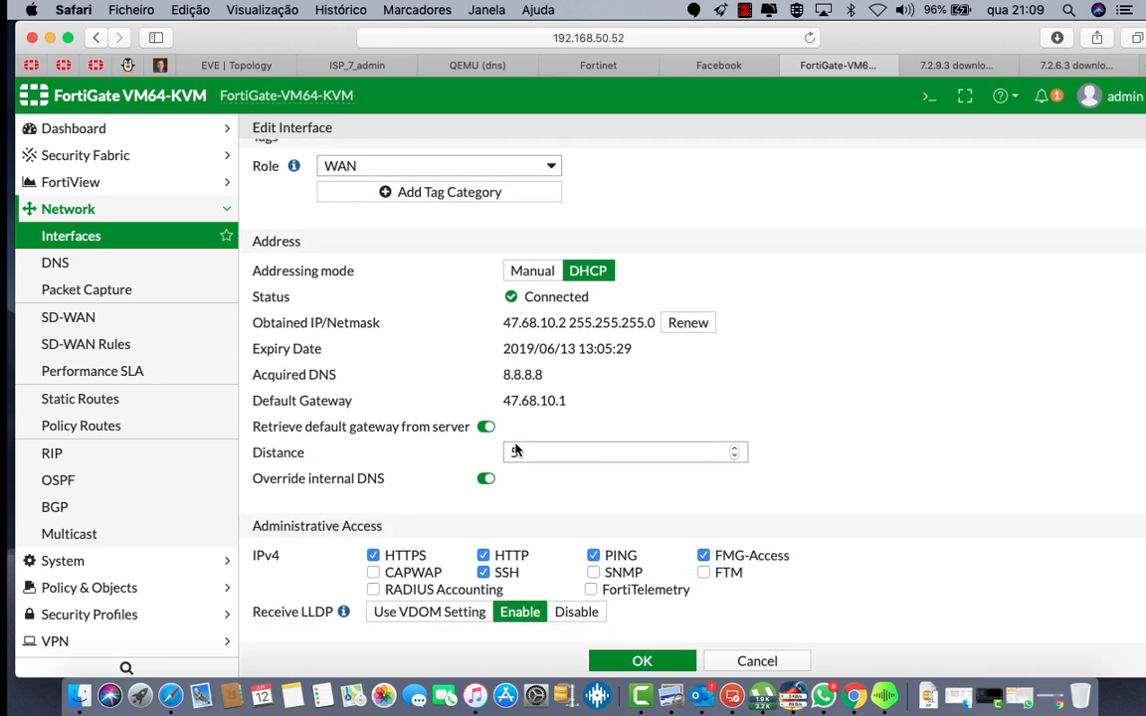
left_click(704, 512)
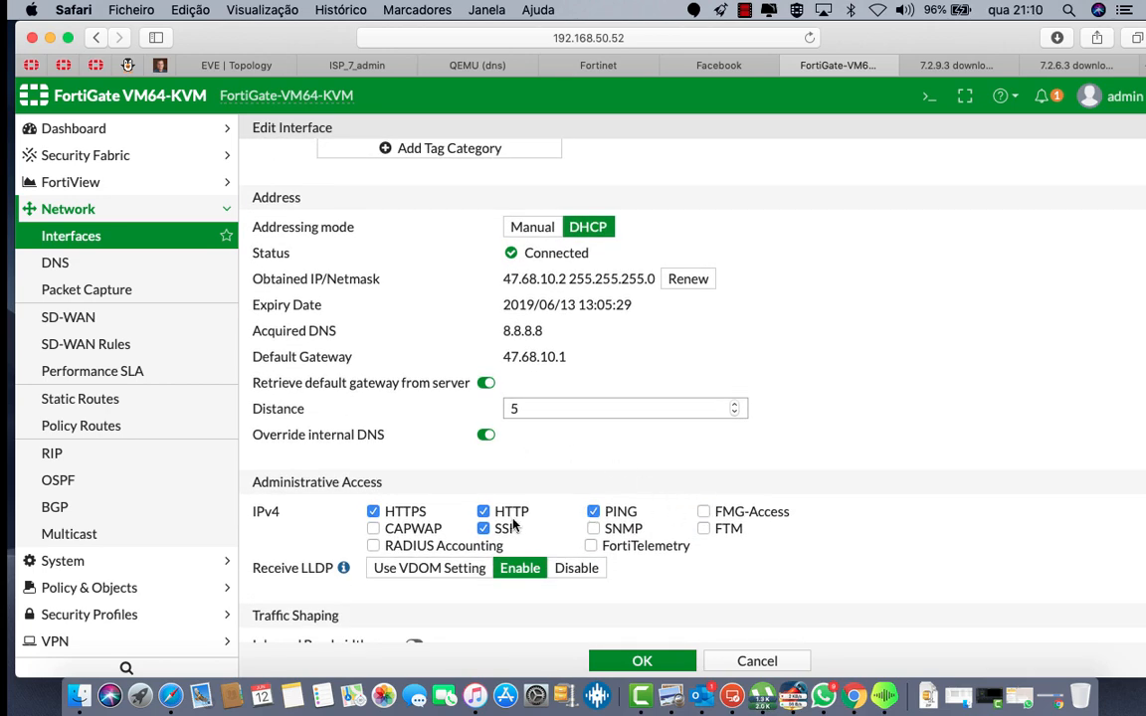
scroll(573, 445, "up", 3)
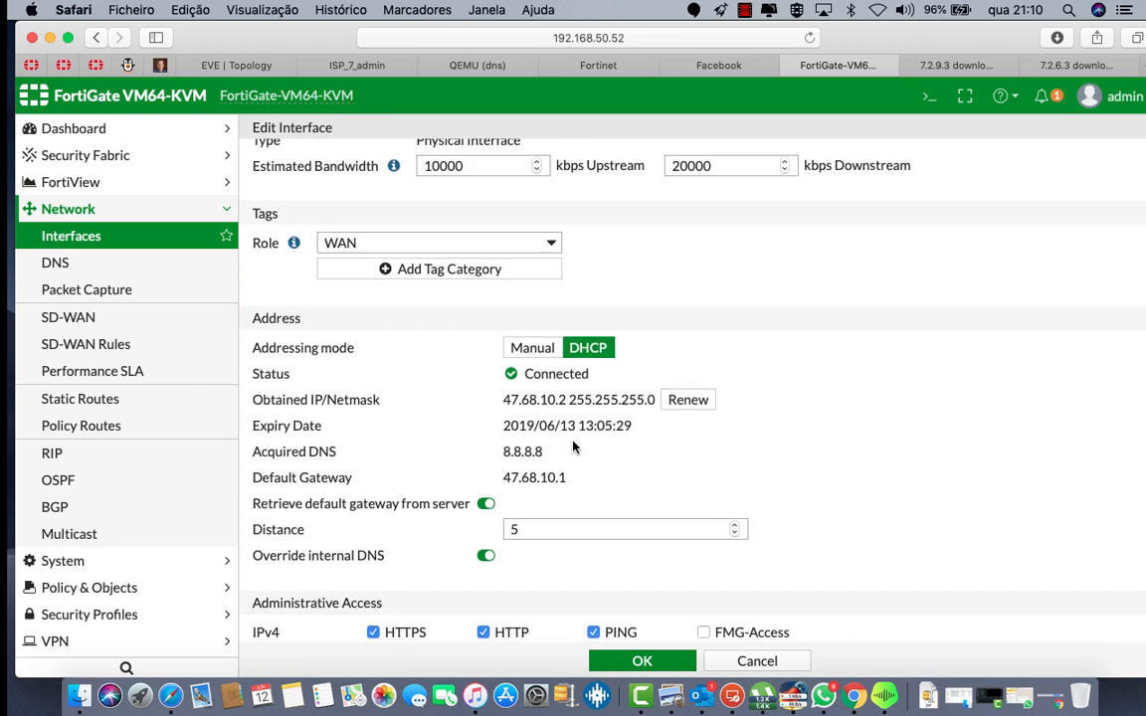
scroll(568, 516, "down", 4)
scroll(564, 514, "up", 3)
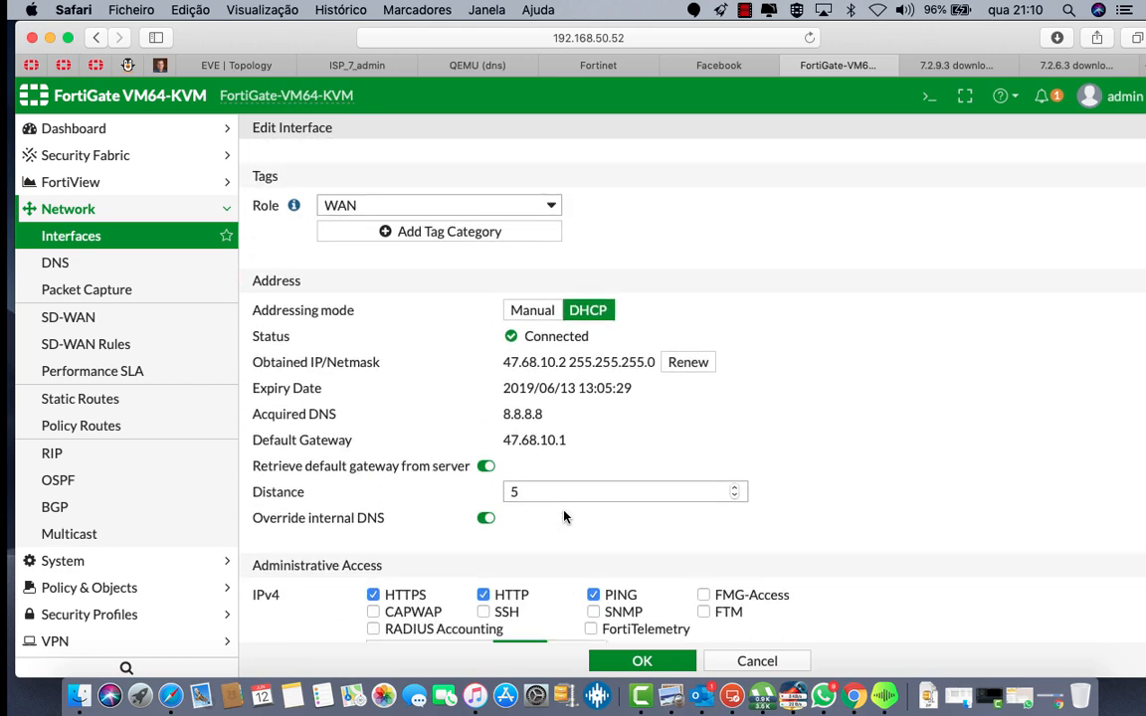
scroll(563, 515, "down", 7)
scroll(563, 516, "up", 1)
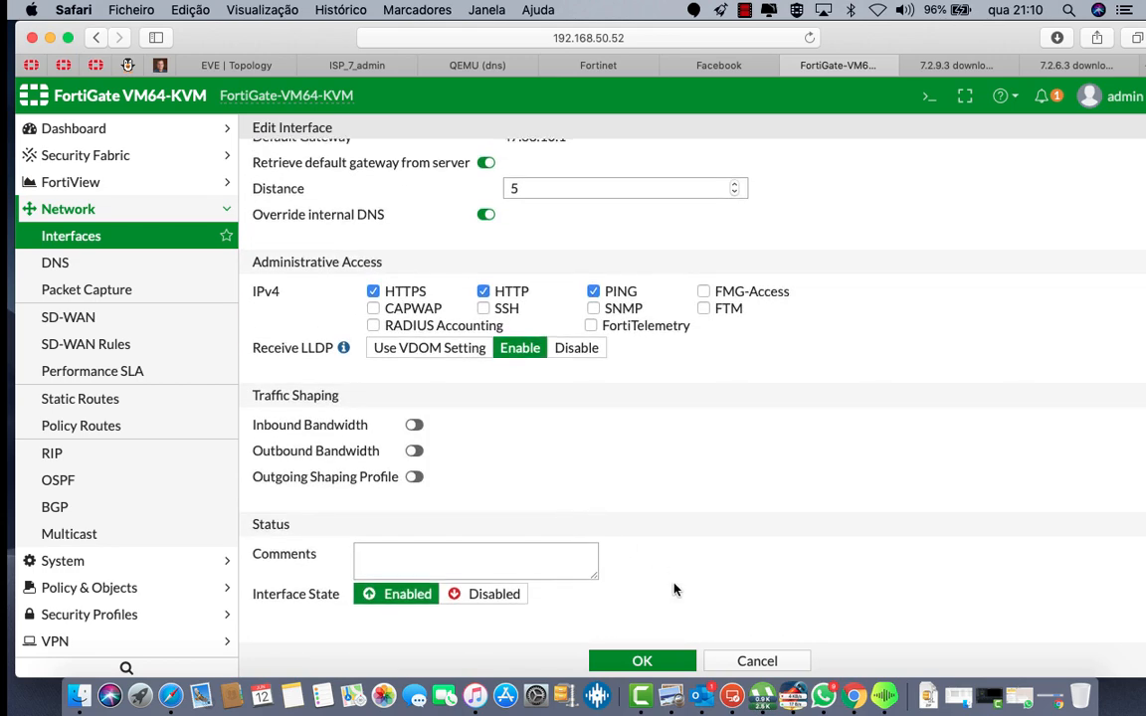
left_click(642, 662)
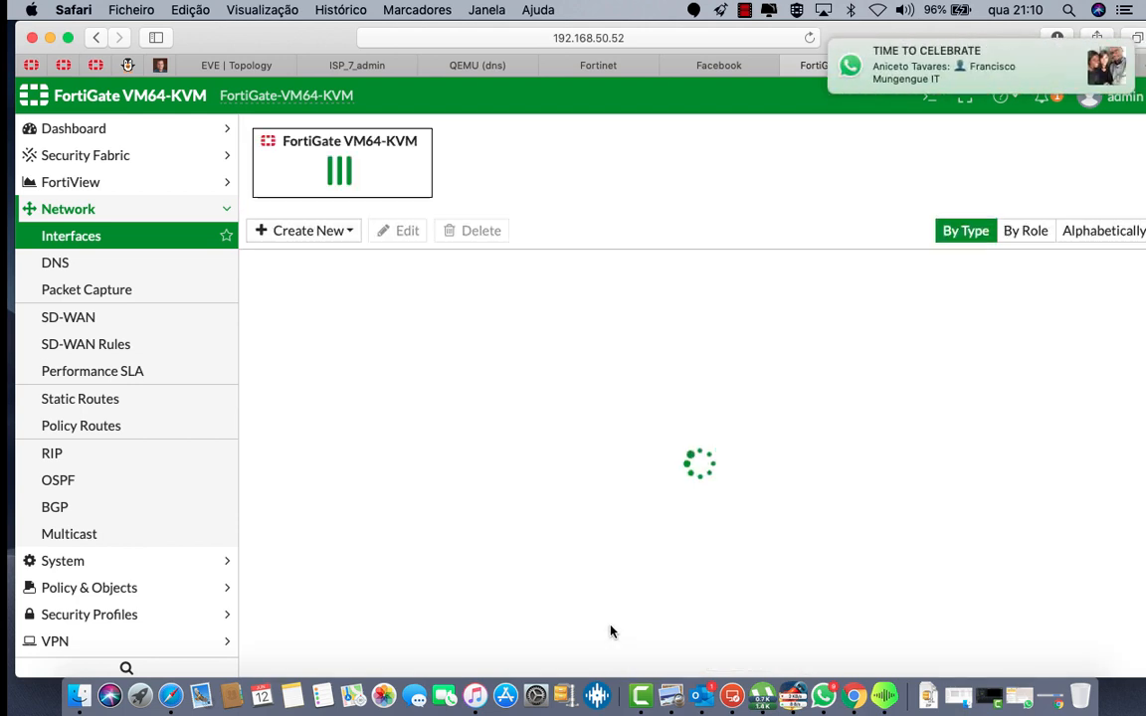
Step: Edit port2, aliasing it WAN2 with the WAN role
double_click(370, 340)
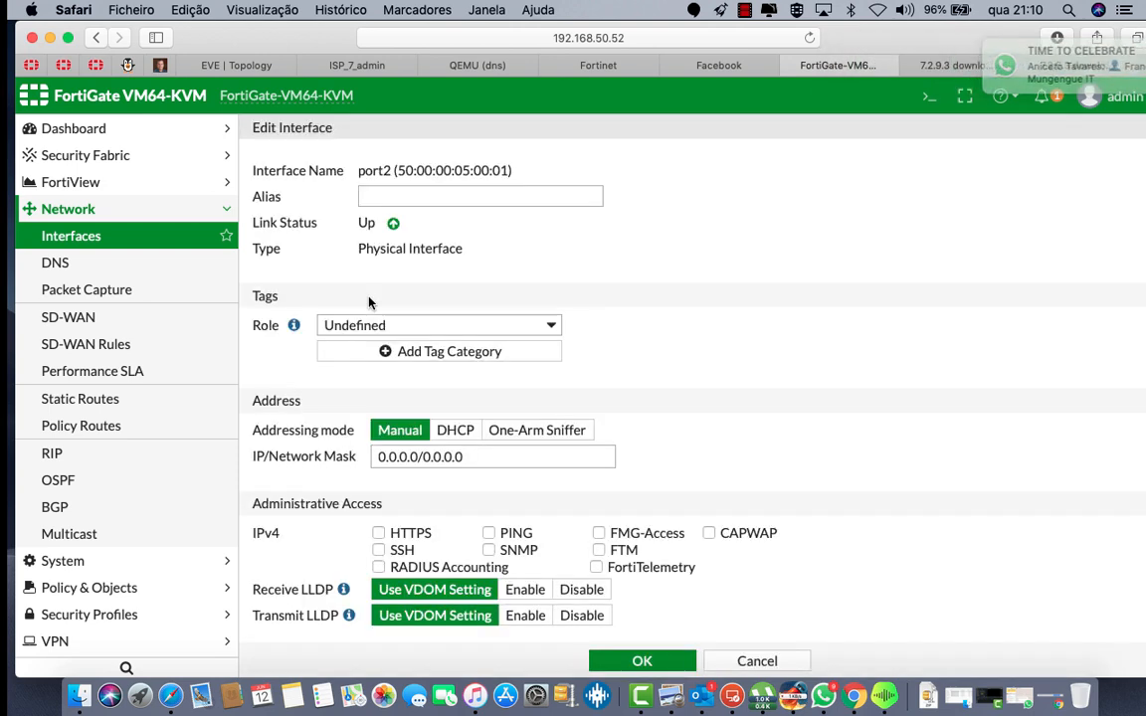
left_click(380, 194)
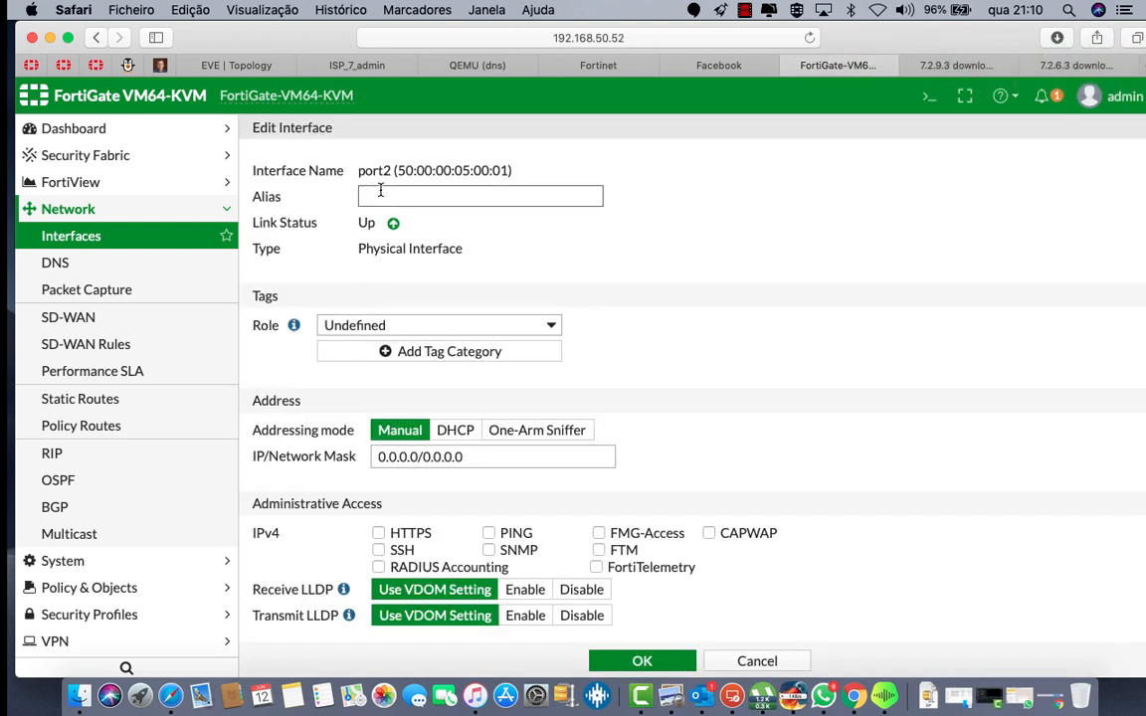
type("WAN2")
left_click(376, 328)
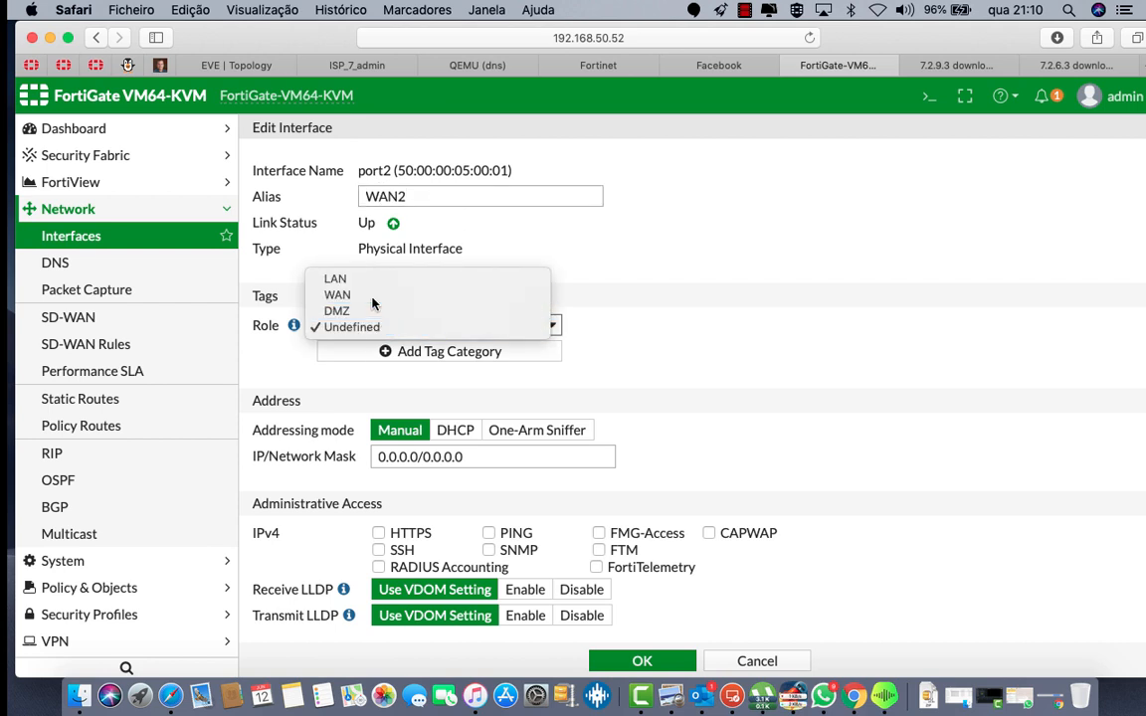
left_click(338, 294)
Step: Set port2's bandwidth to 10000/20000 kbps with DHCP addressing, and save it
left_click_drag(453, 272, 386, 275)
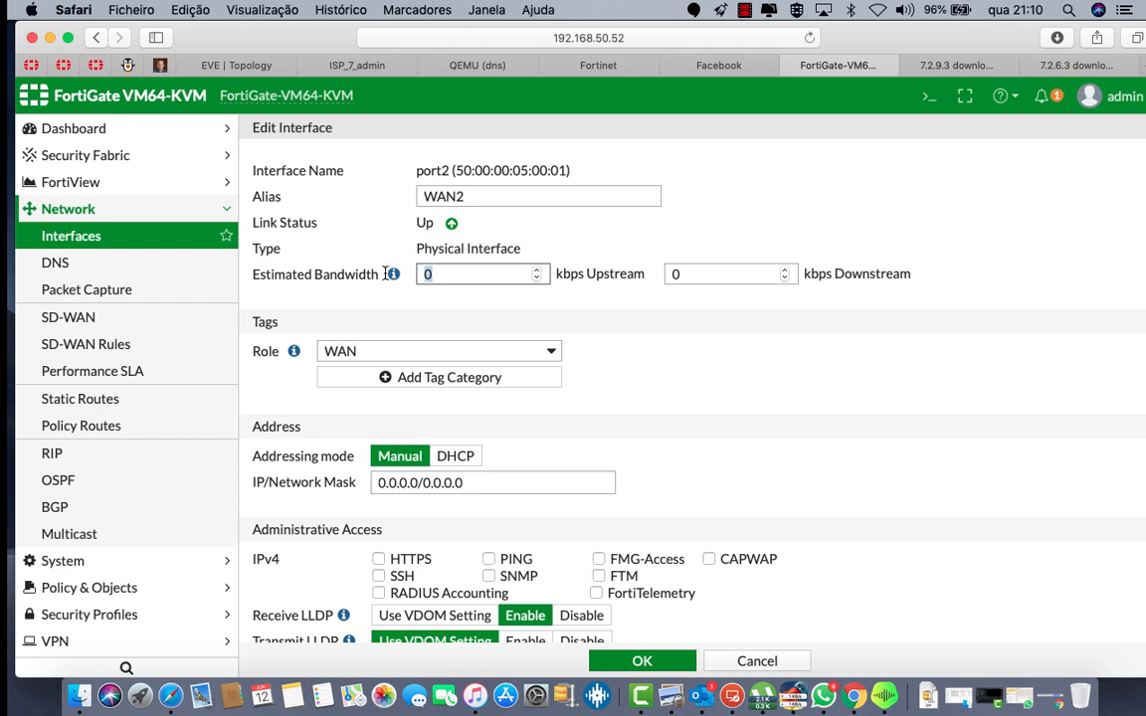
type("10000")
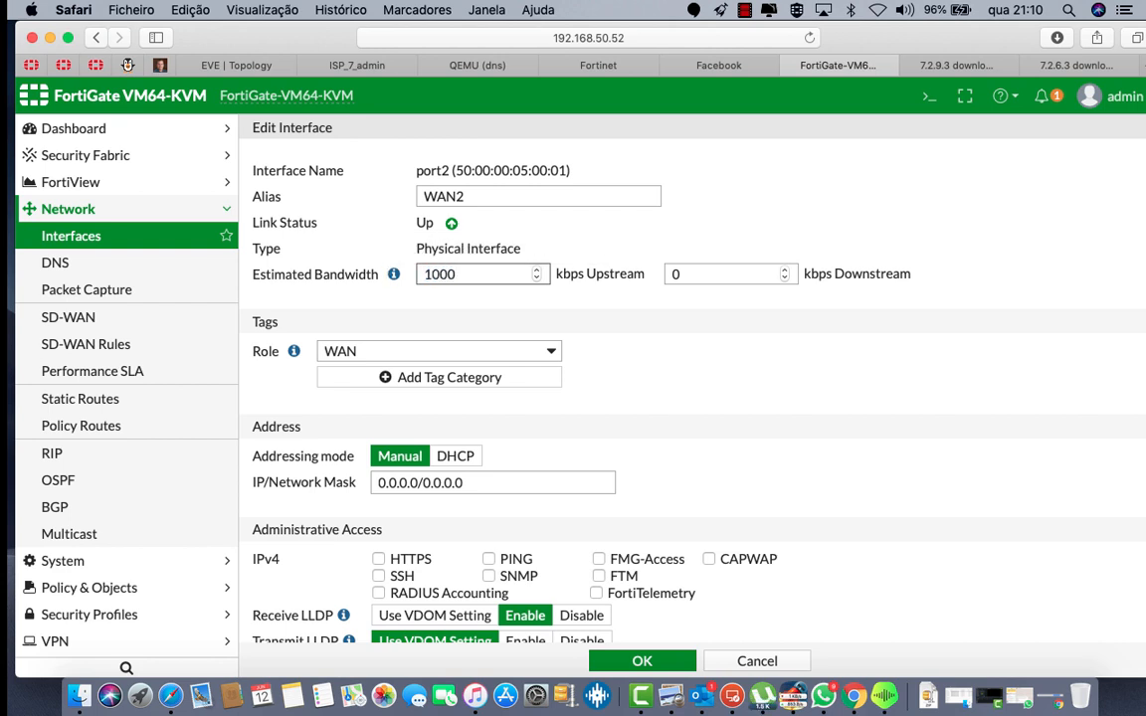
left_click(708, 271)
key("BackSpace")
type("20")
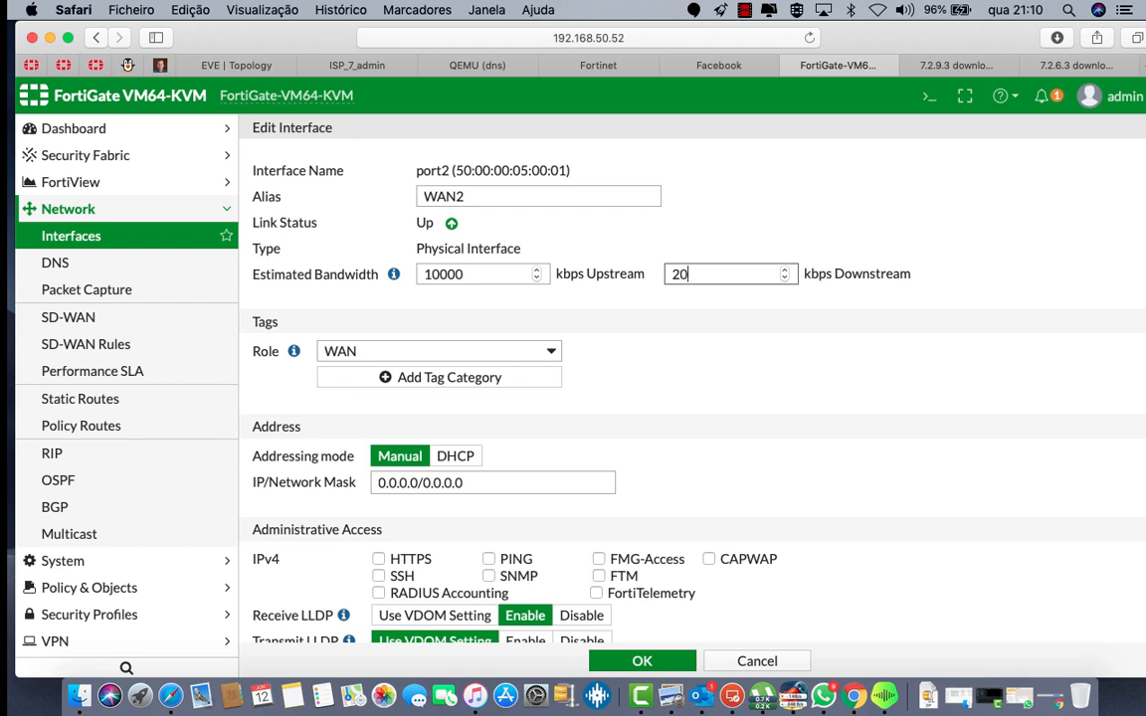
type("000")
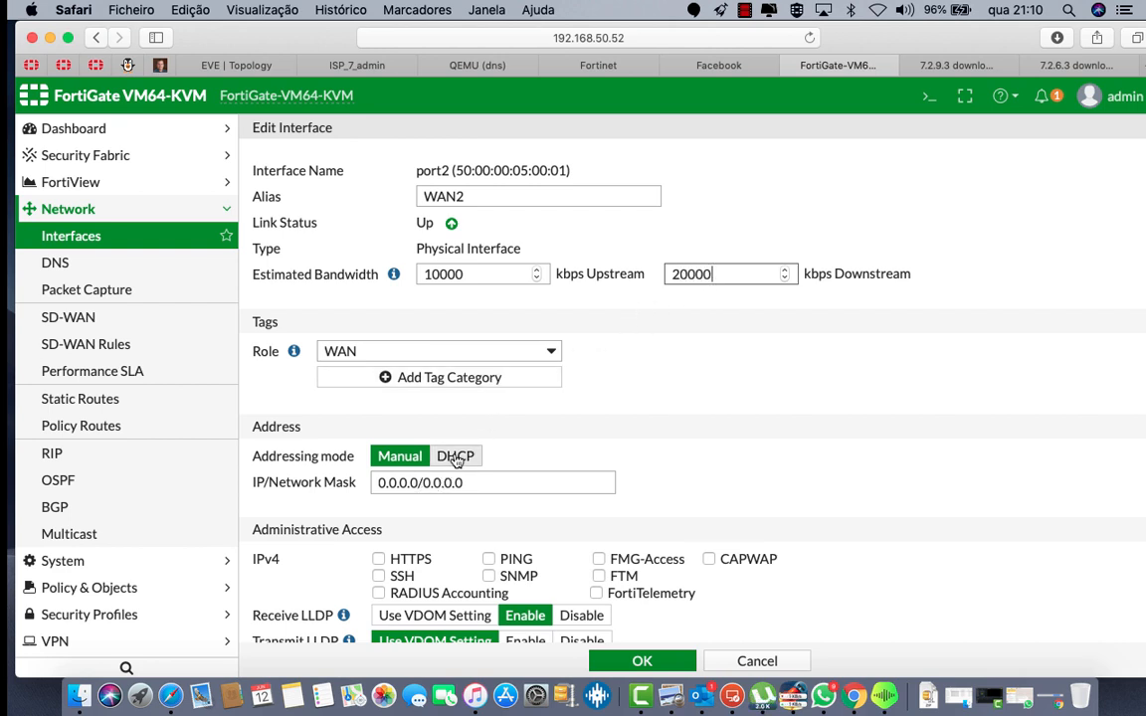
left_click(453, 458)
scroll(465, 464, "down", 2)
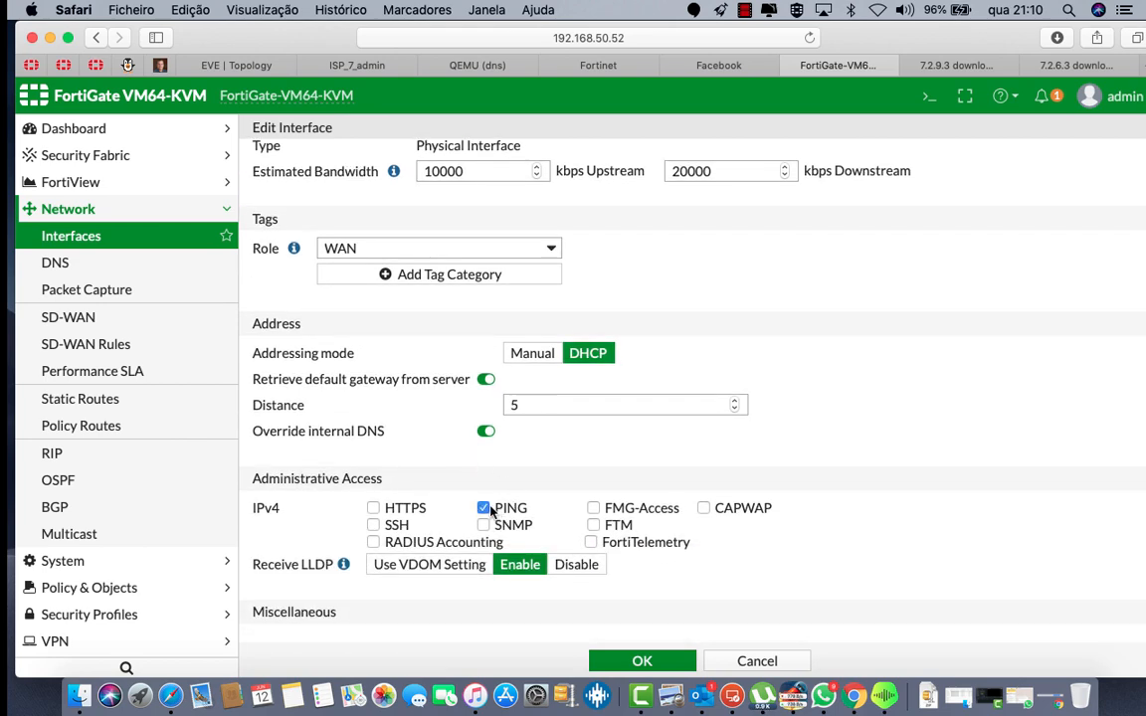
scroll(489, 510, "down", 5)
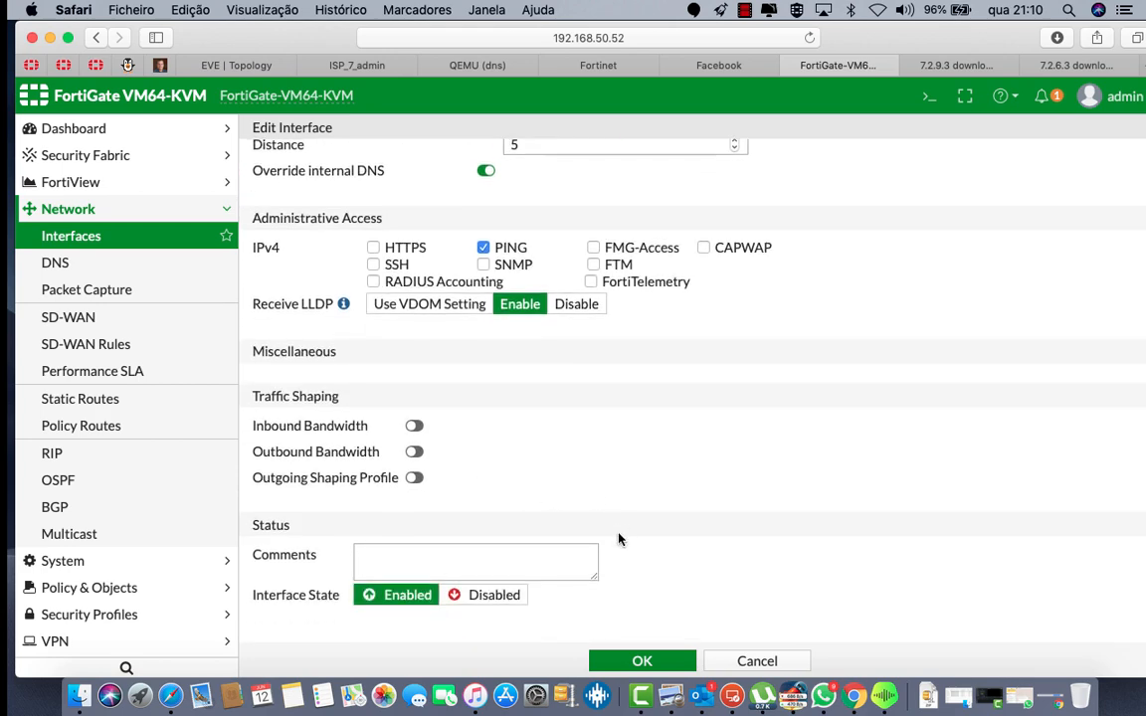
left_click(632, 659)
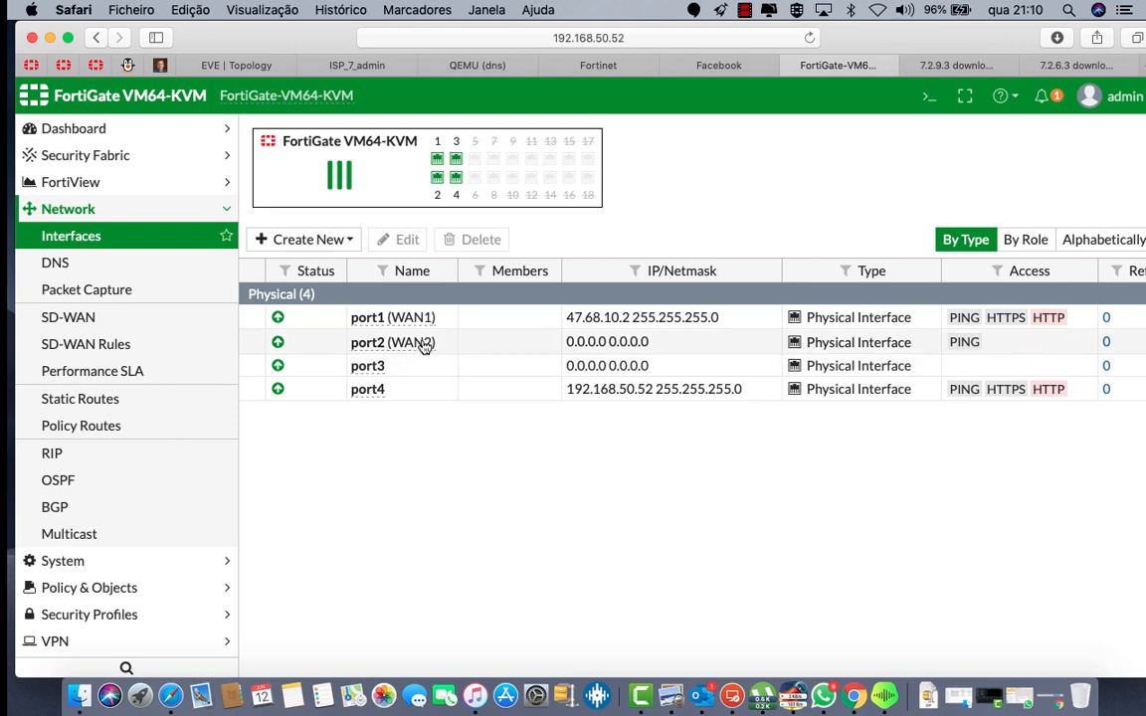
double_click(422, 342)
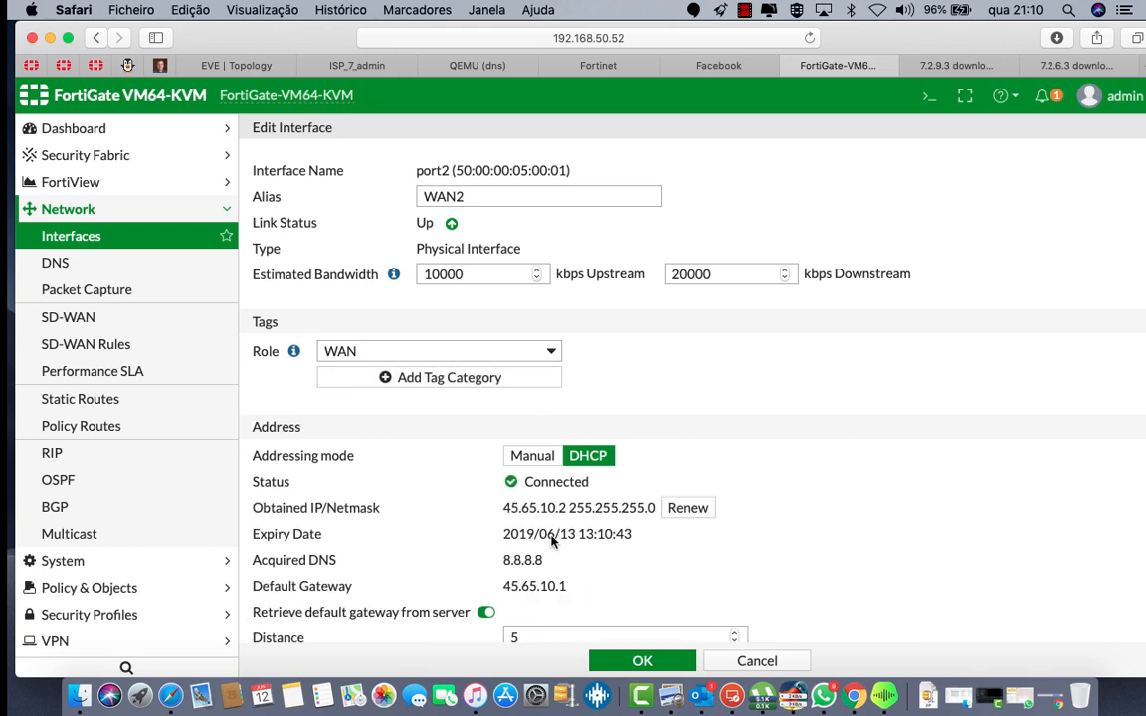
Step: Check port2's DHCP lease 45.65.10.2, return to the interfaces list, then show the EVE topology
scroll(562, 528, "down", 4)
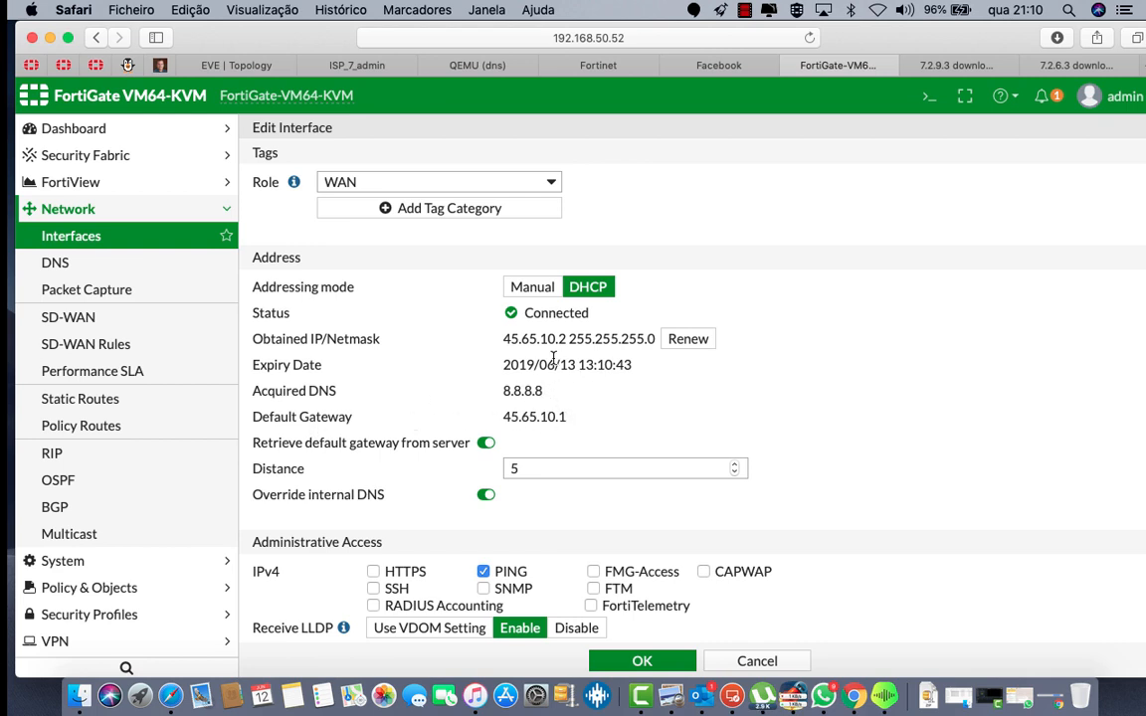
scroll(600, 356, "down", 2)
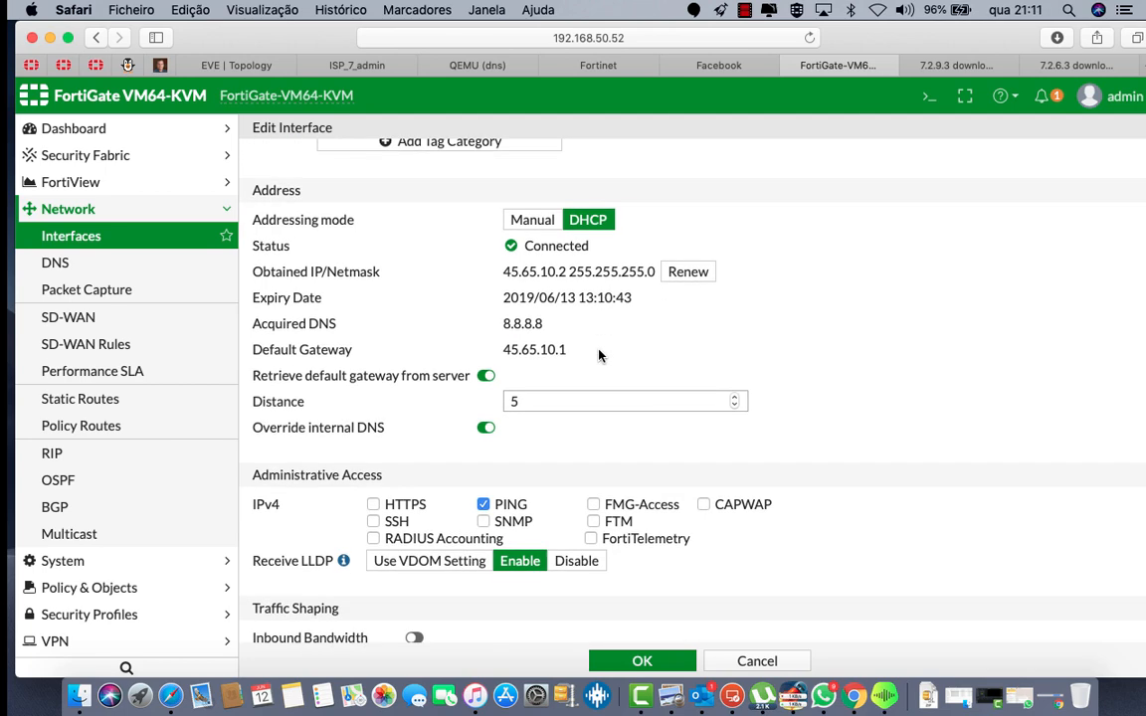
scroll(600, 356, "up", 5)
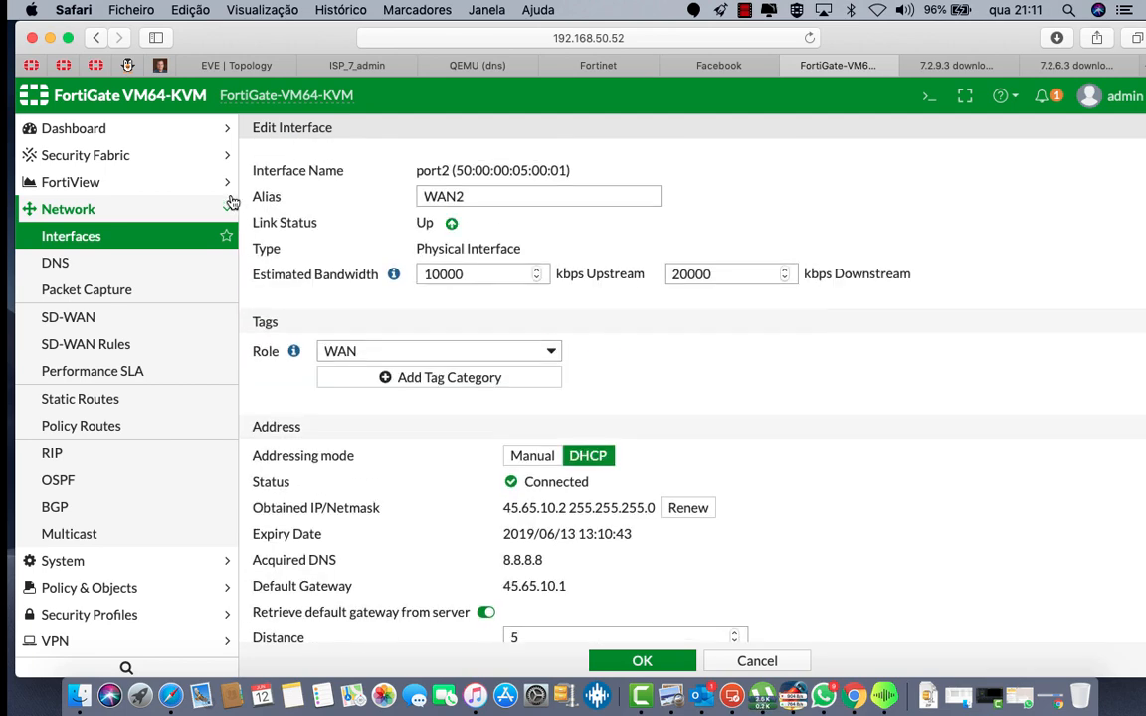
left_click(100, 235)
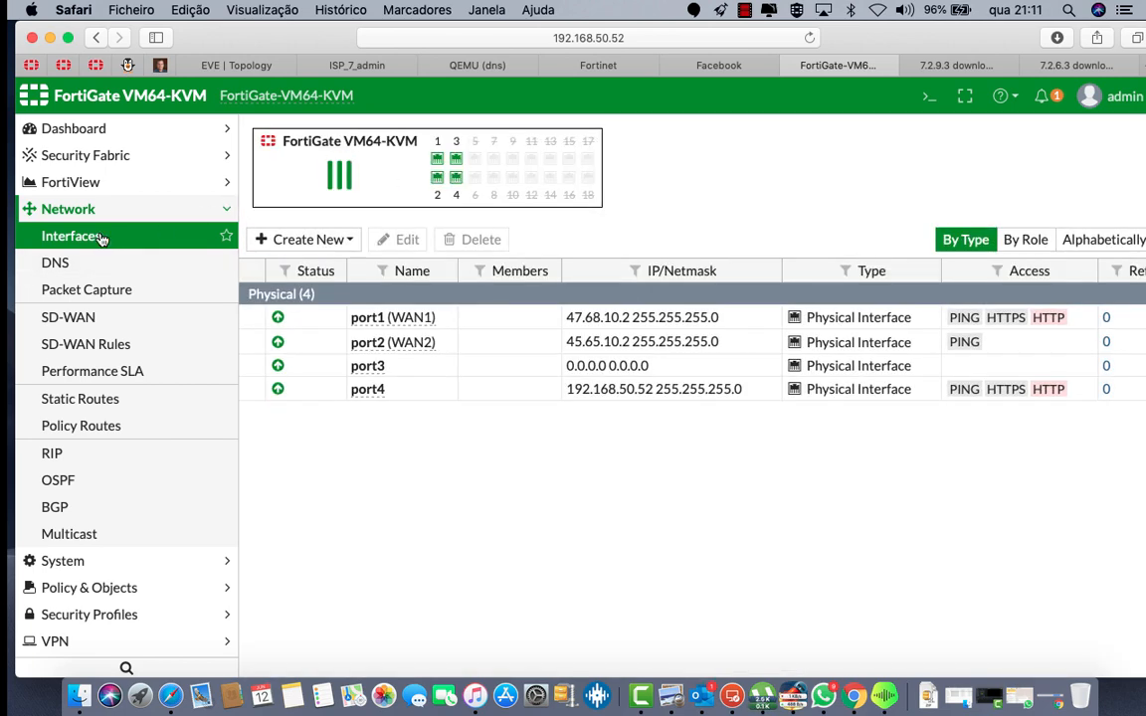
left_click(386, 369)
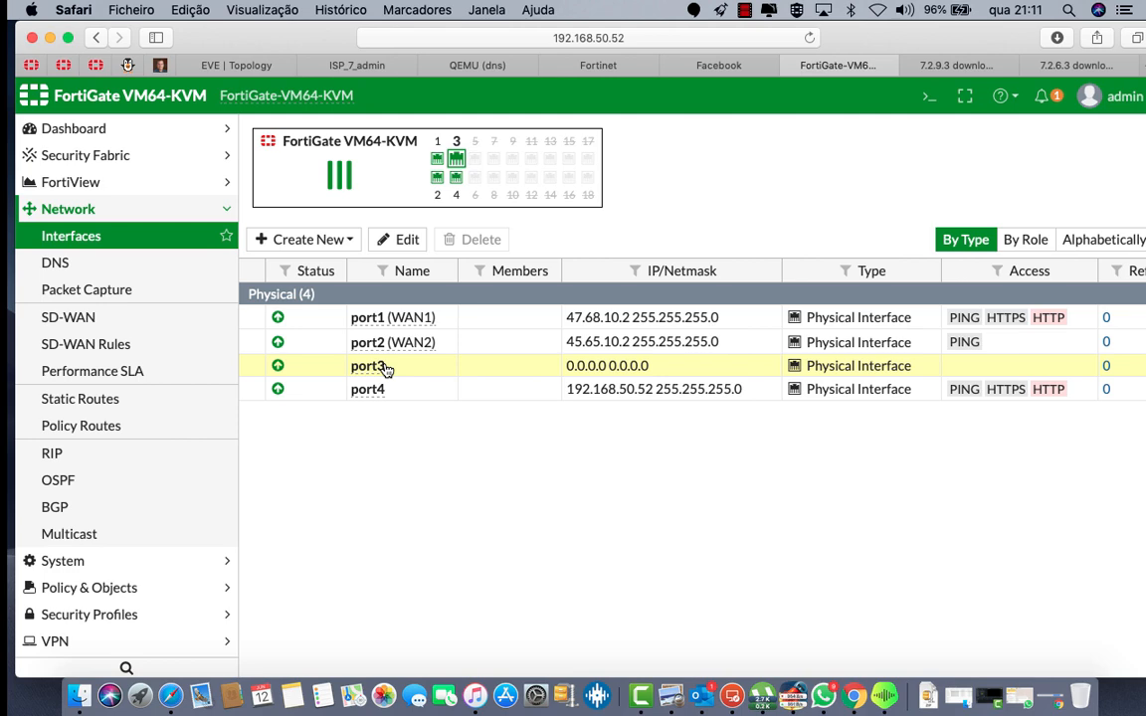
left_click(274, 67)
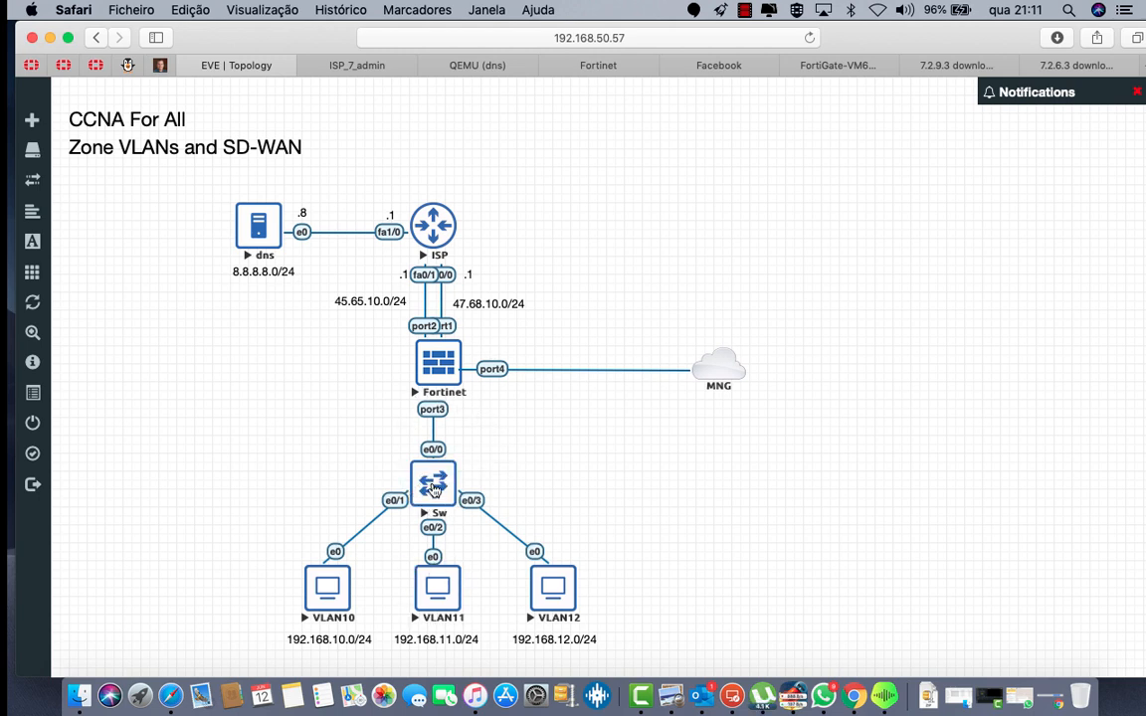
Step: Open the Sw switch console and enter enable and configure terminal mode
left_click(434, 488)
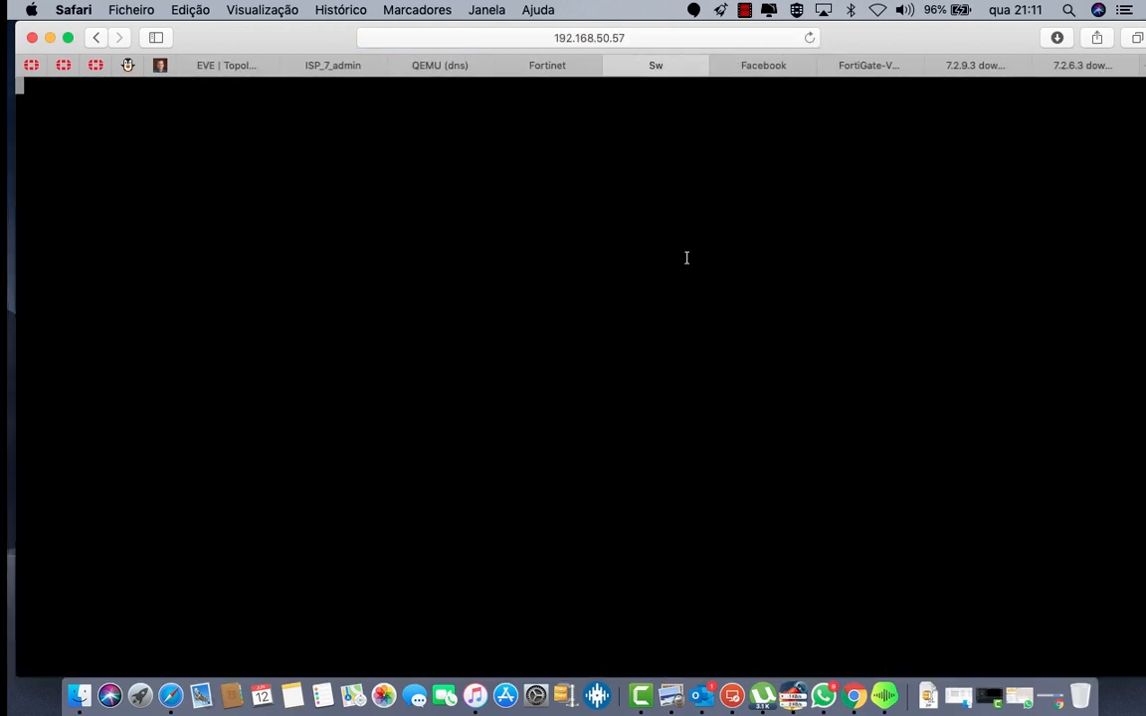
key("Return")
key("Return")
key("Return")
key("Return")
type("en")
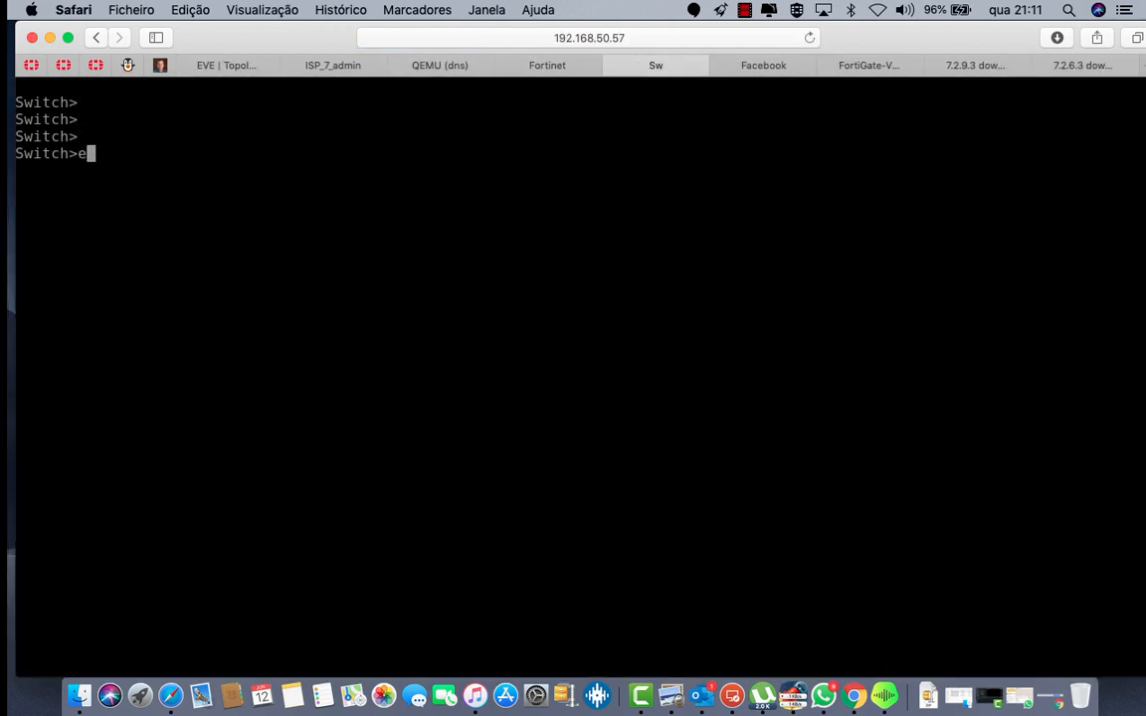
key("Tab")
key("Return")
type("confi")
key("Tab")
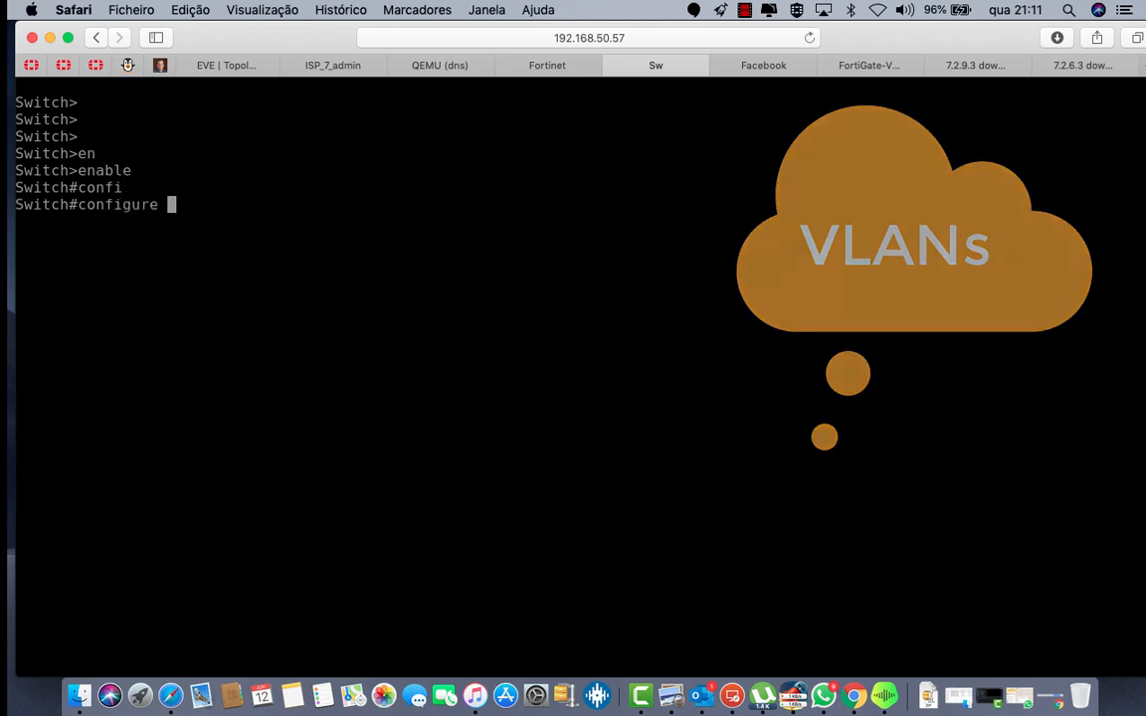
type("ter")
key("Tab")
key("Return")
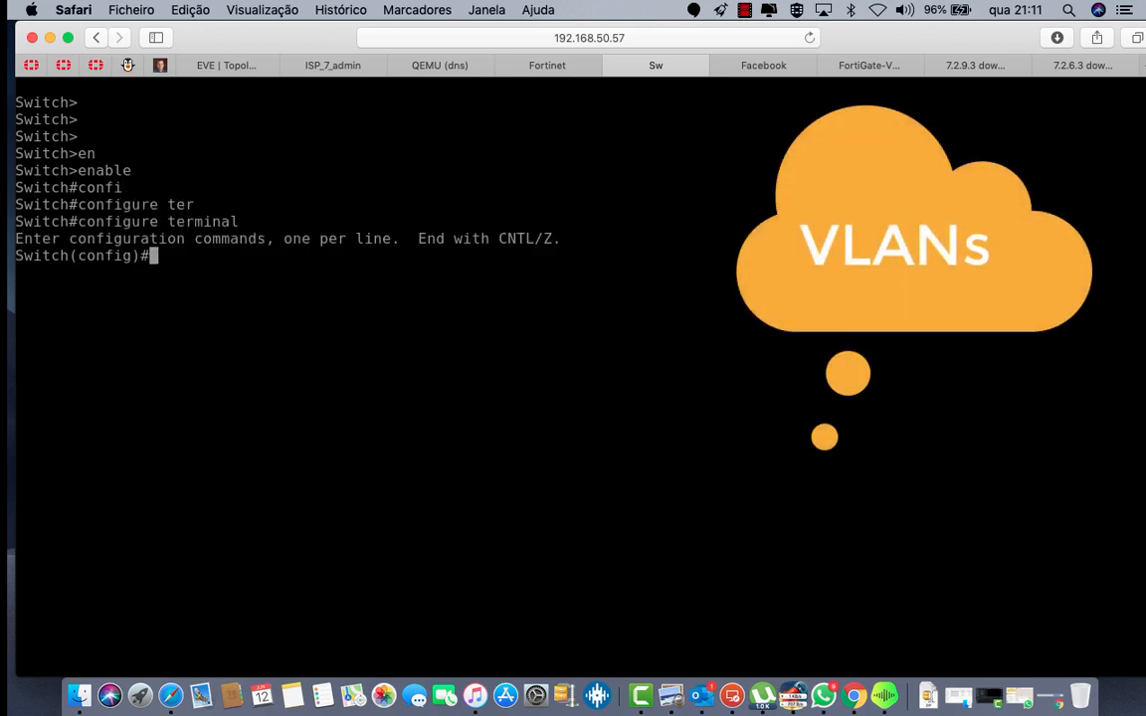
Step: Create VLAN 10 named A
type("vl")
key("Tab")
type("10")
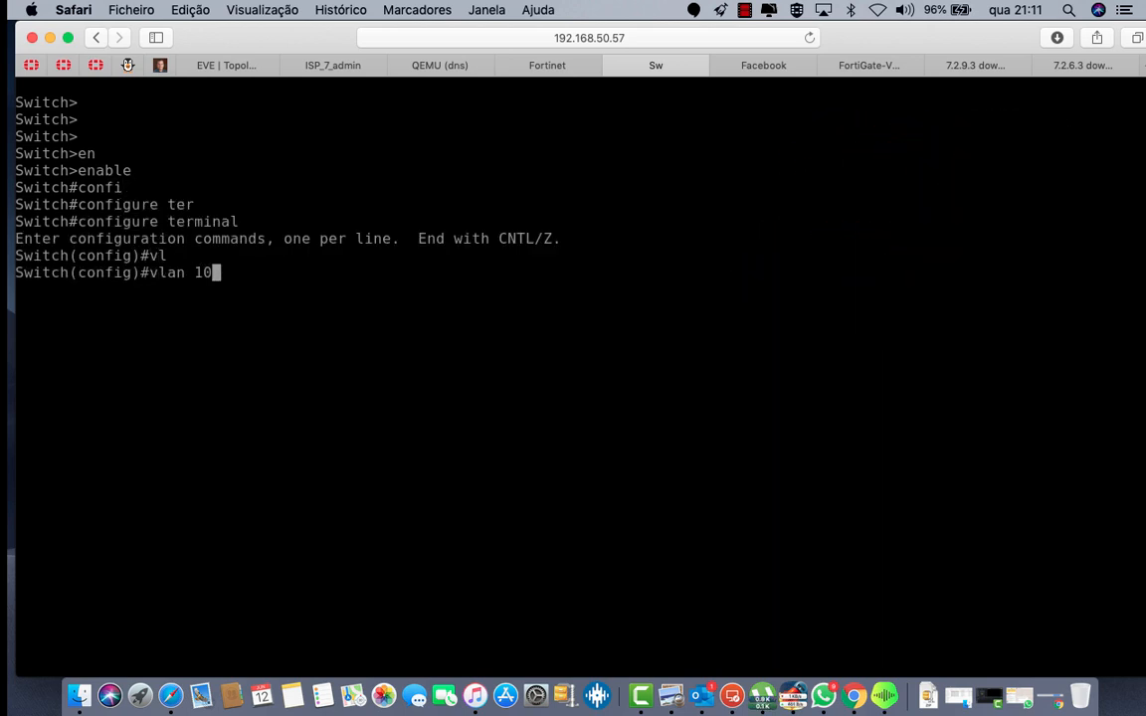
key("Return")
type("na")
key("Tab")
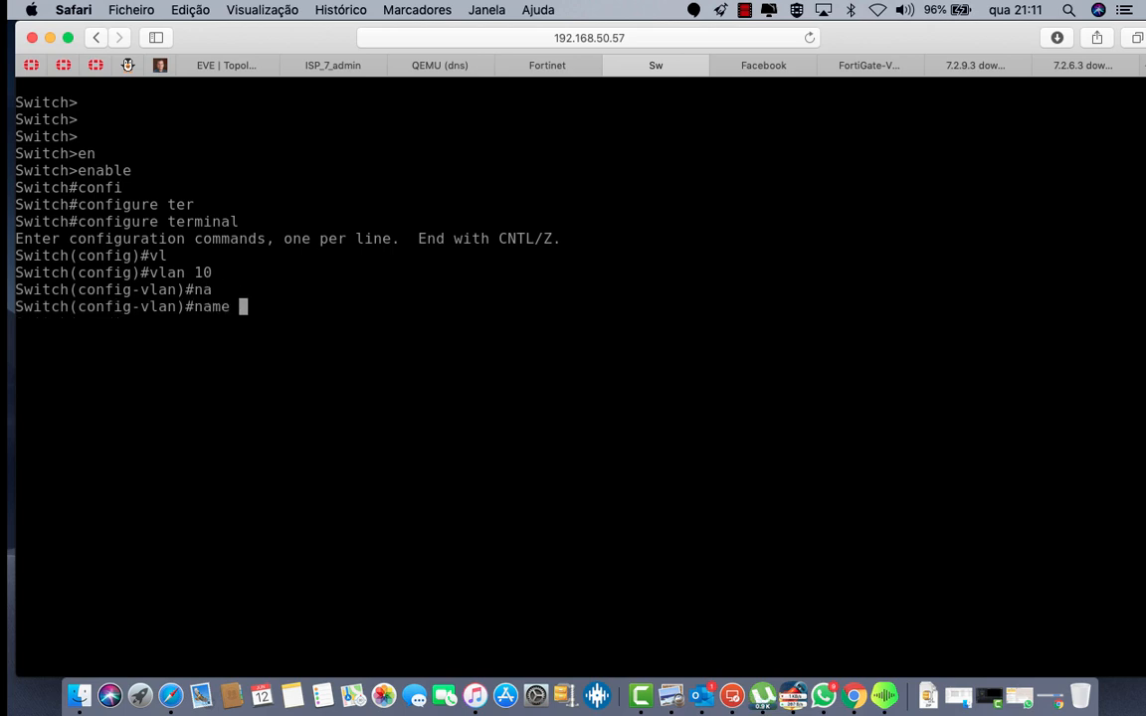
type("A")
key("Tab")
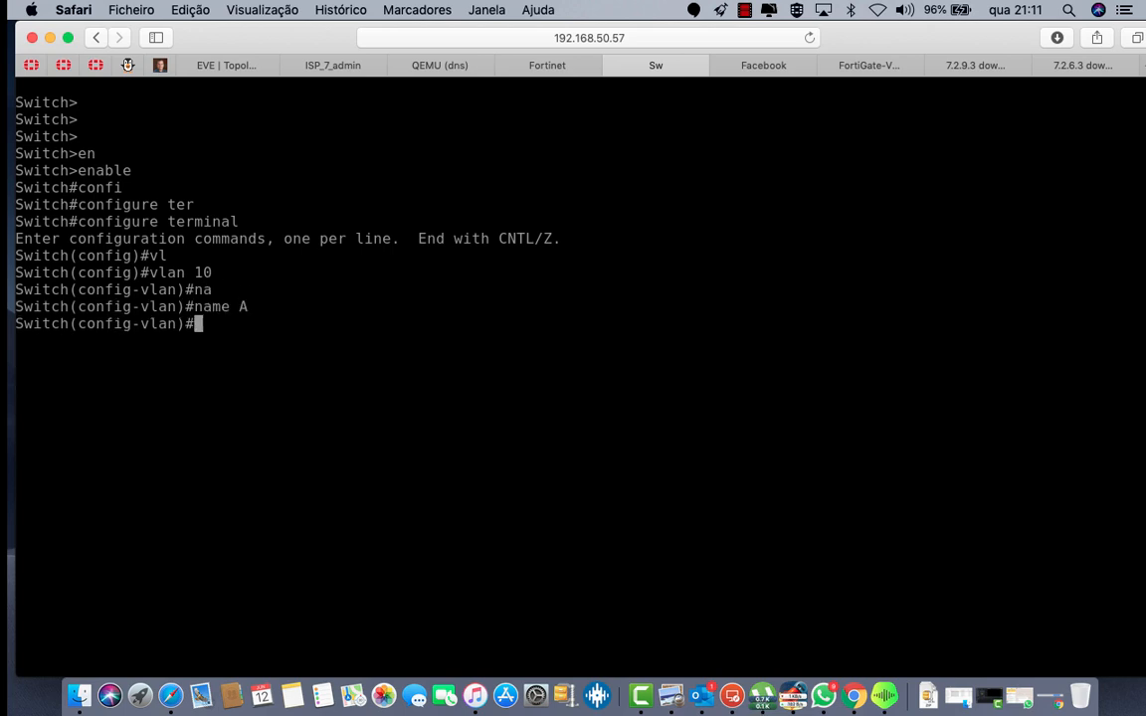
Step: Create VLAN 11 named B
key("Up")
key("BackSpace")
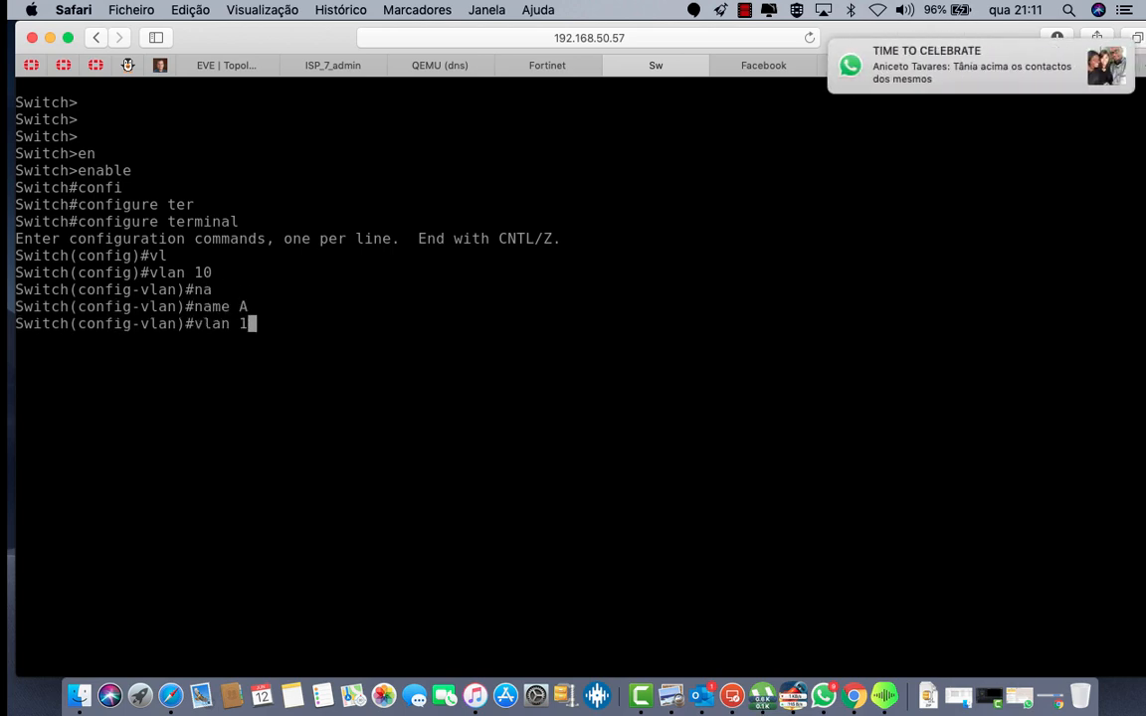
type("1")
key("Return")
key("Up")
key("Up")
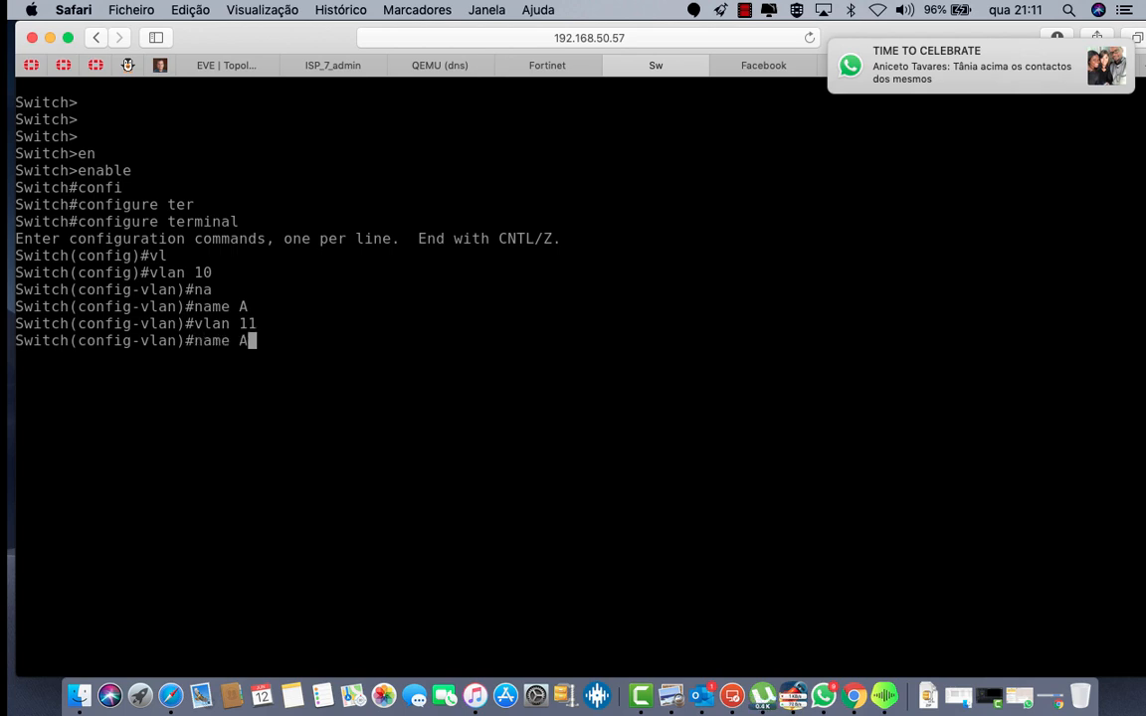
key("BackSpace")
type("B")
key("Return")
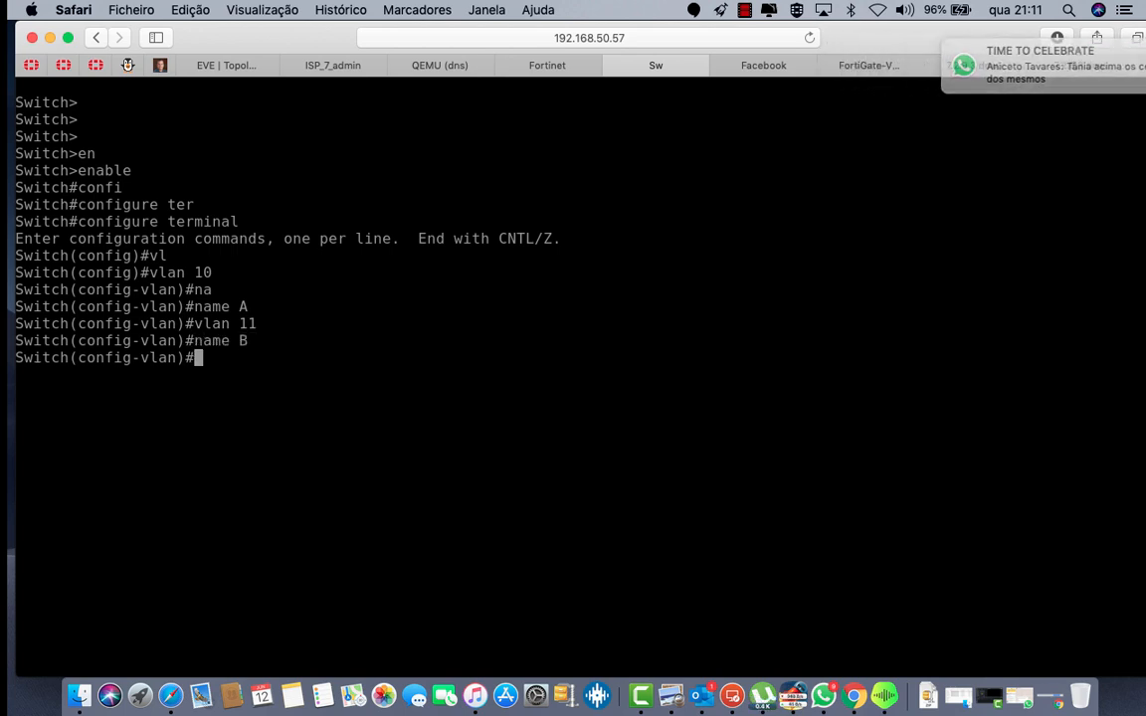
Step: Create VLAN 12 named C, exit VLAN configuration, and return to the topology
key("Up")
key("Up")
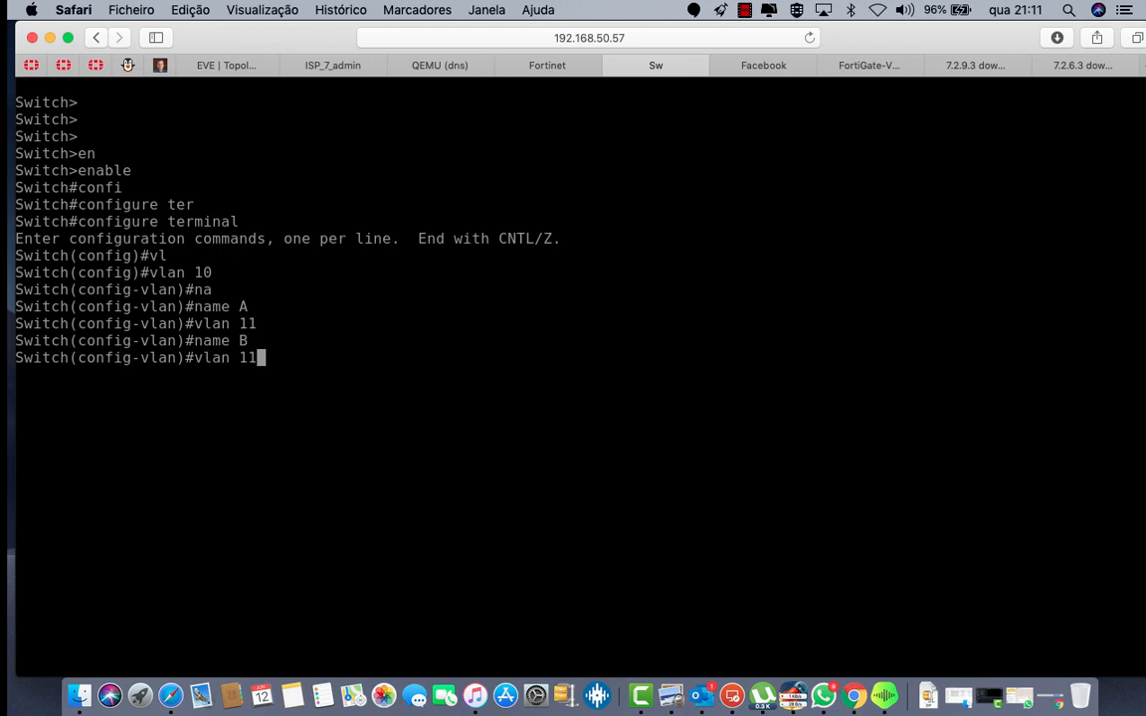
key("BackSpace")
type("2")
key("Return")
key("Up")
key("Up")
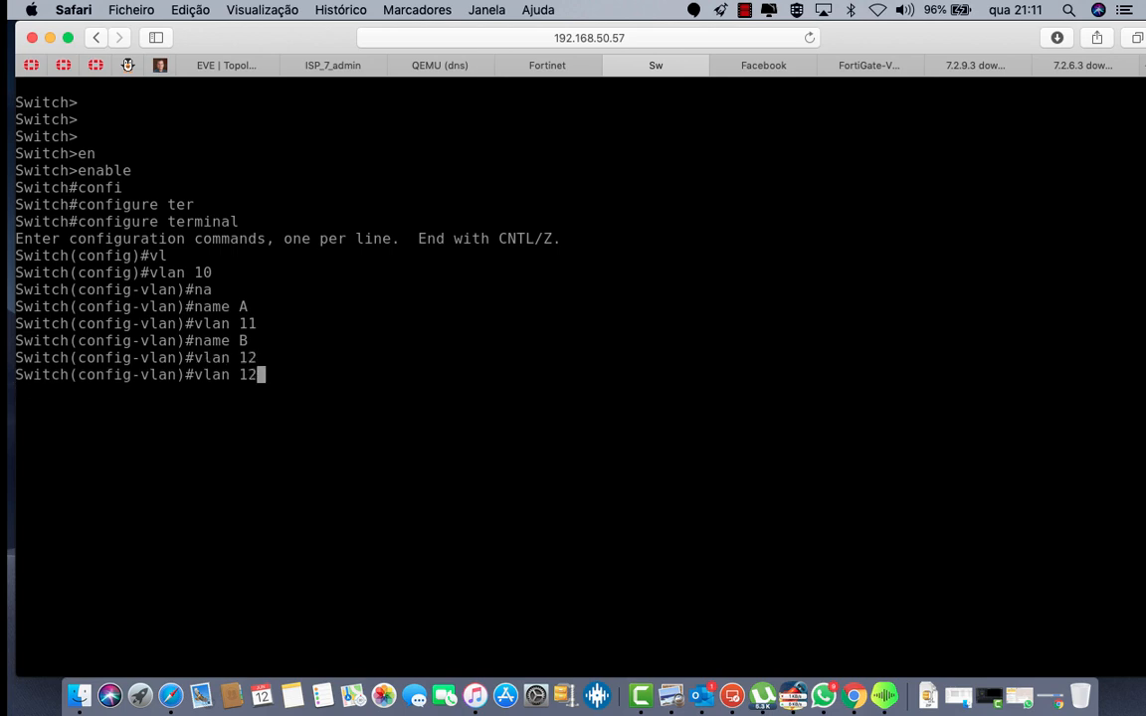
key("BackSpace")
type("C")
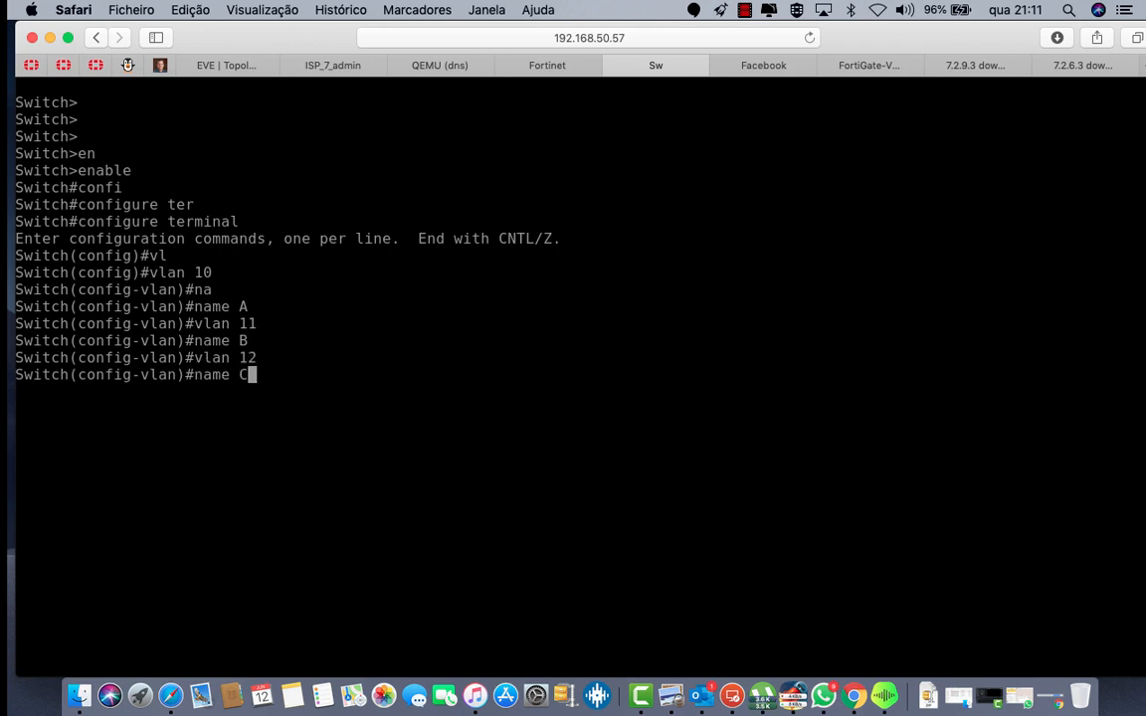
key("Return")
type("exit")
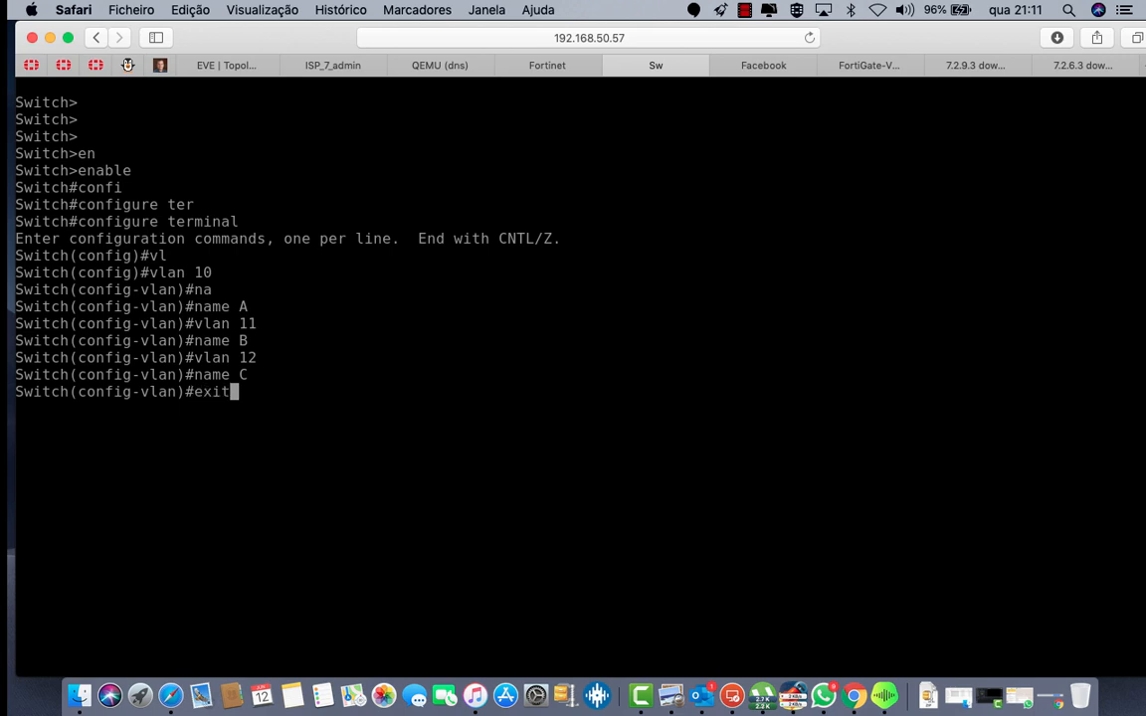
key("Return")
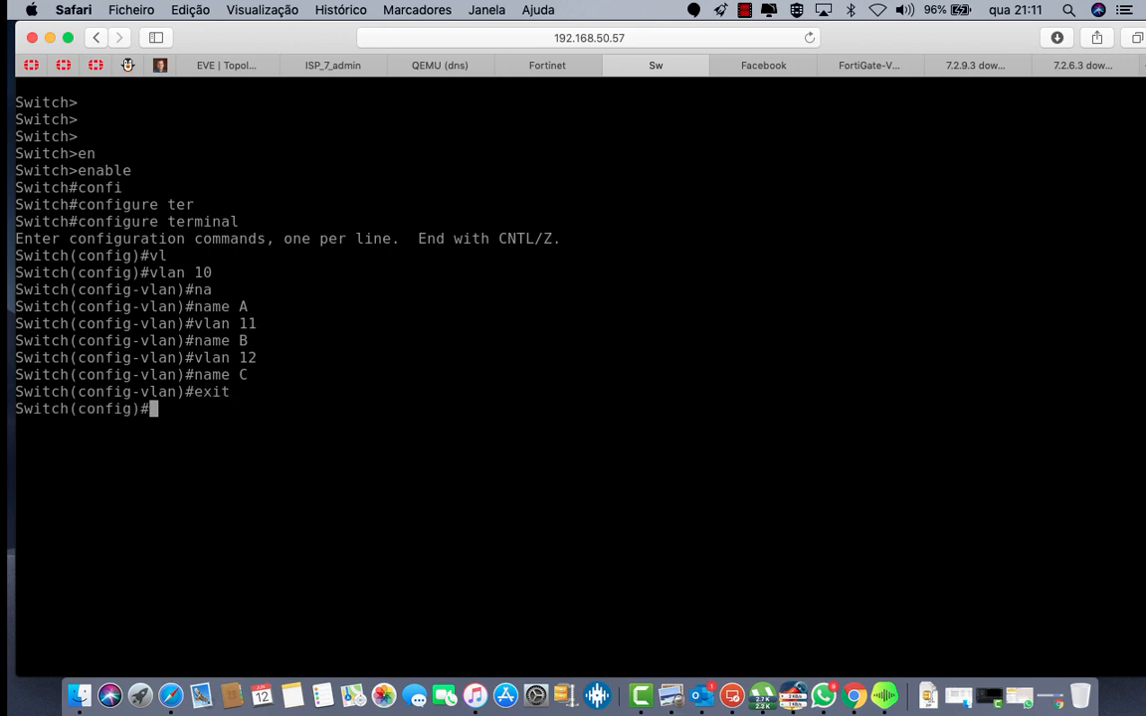
left_click(225, 64)
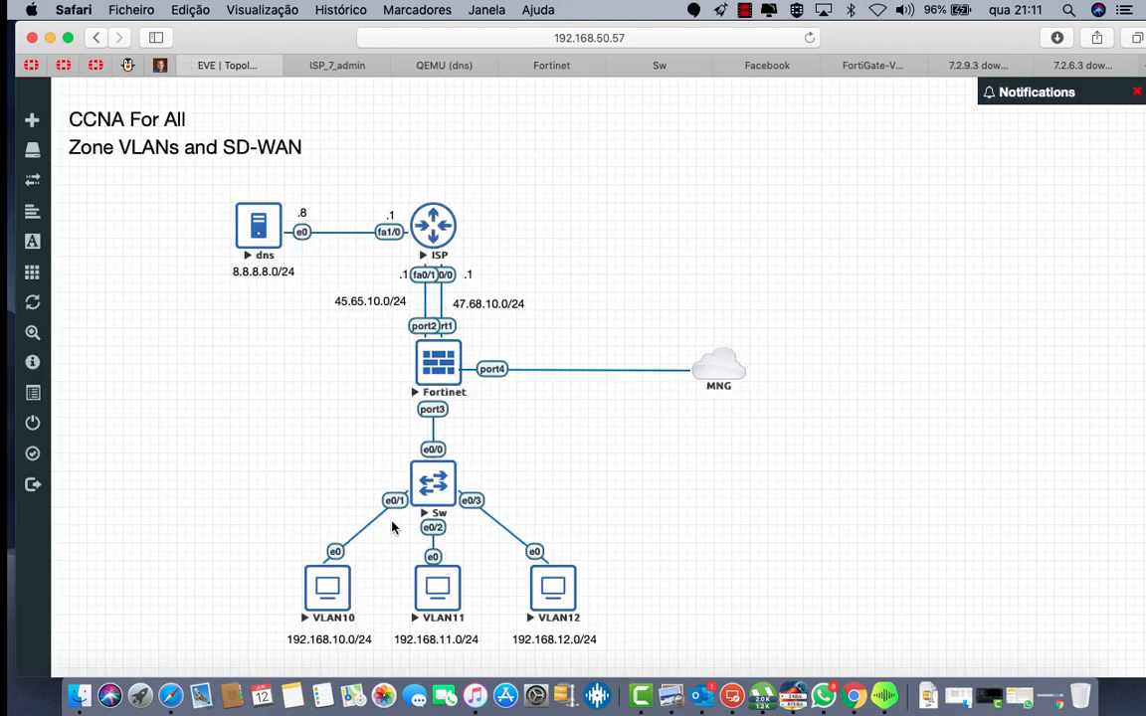
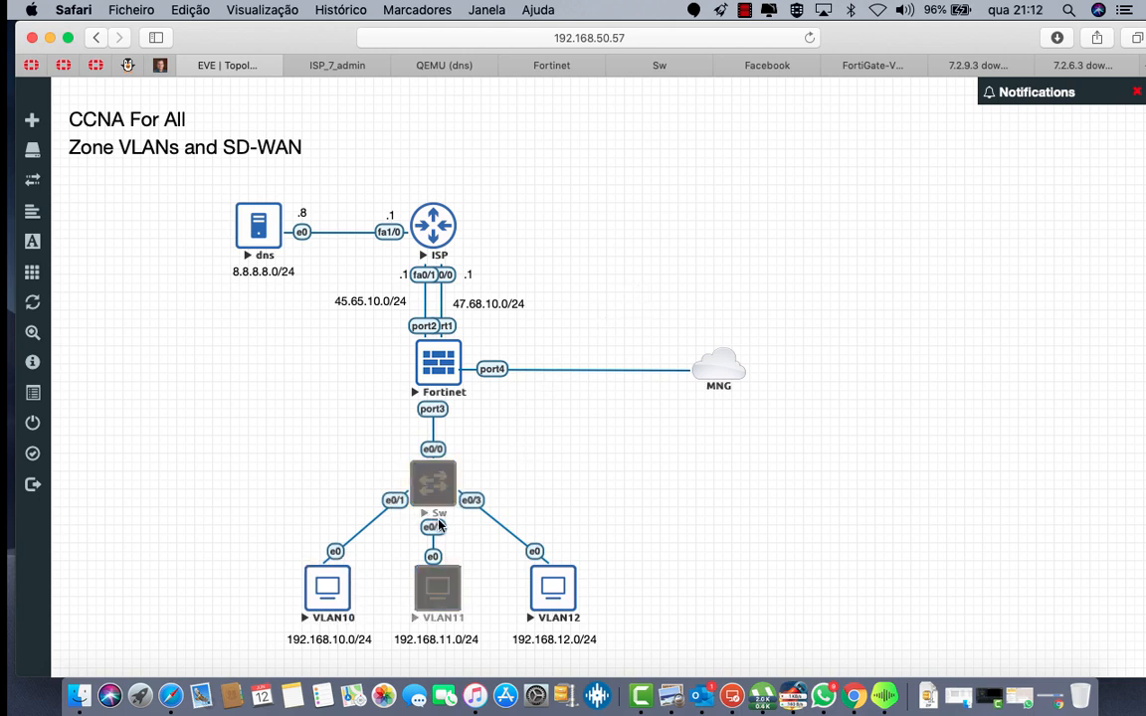
Step: On the switch console, make interface ethernet 0/1 an access port in VLAN 10
left_click(683, 69)
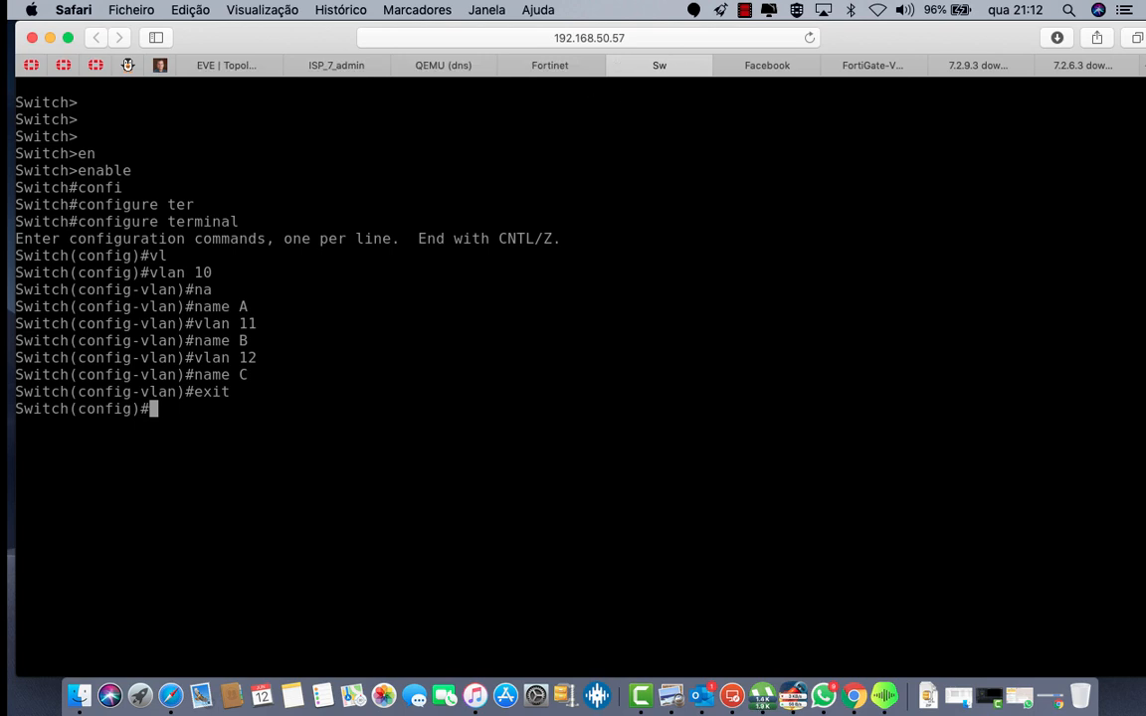
type("inter")
key("Tab")
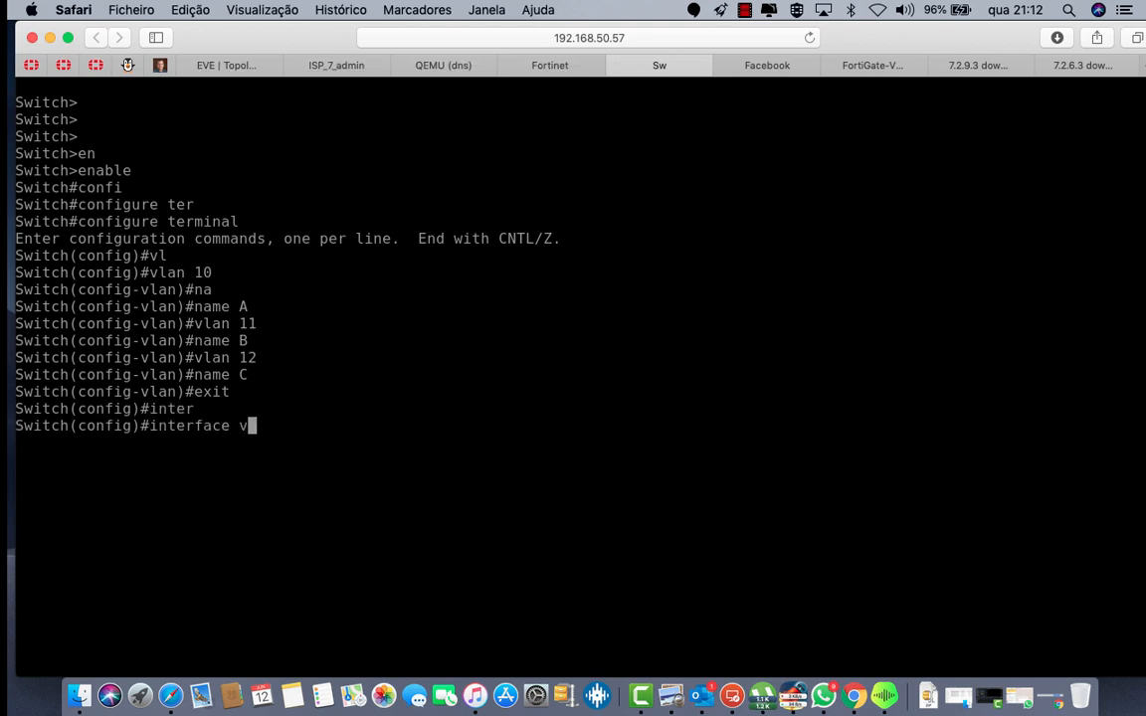
type("et")
key("Tab")
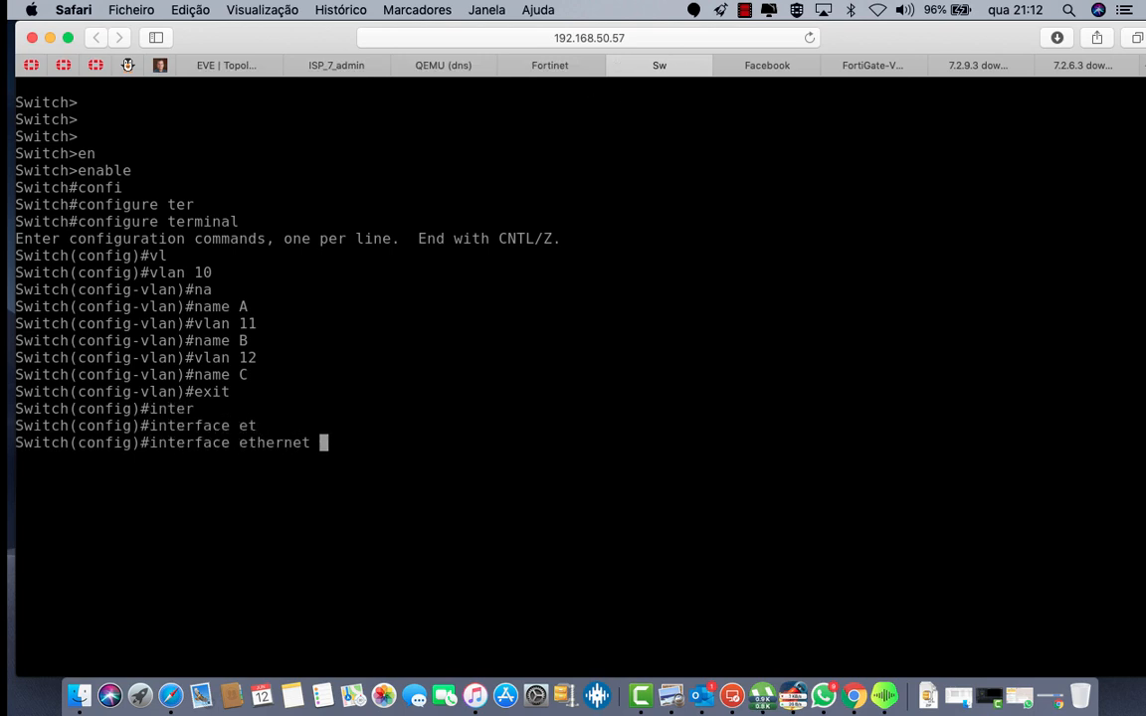
type("0/1")
key("Return")
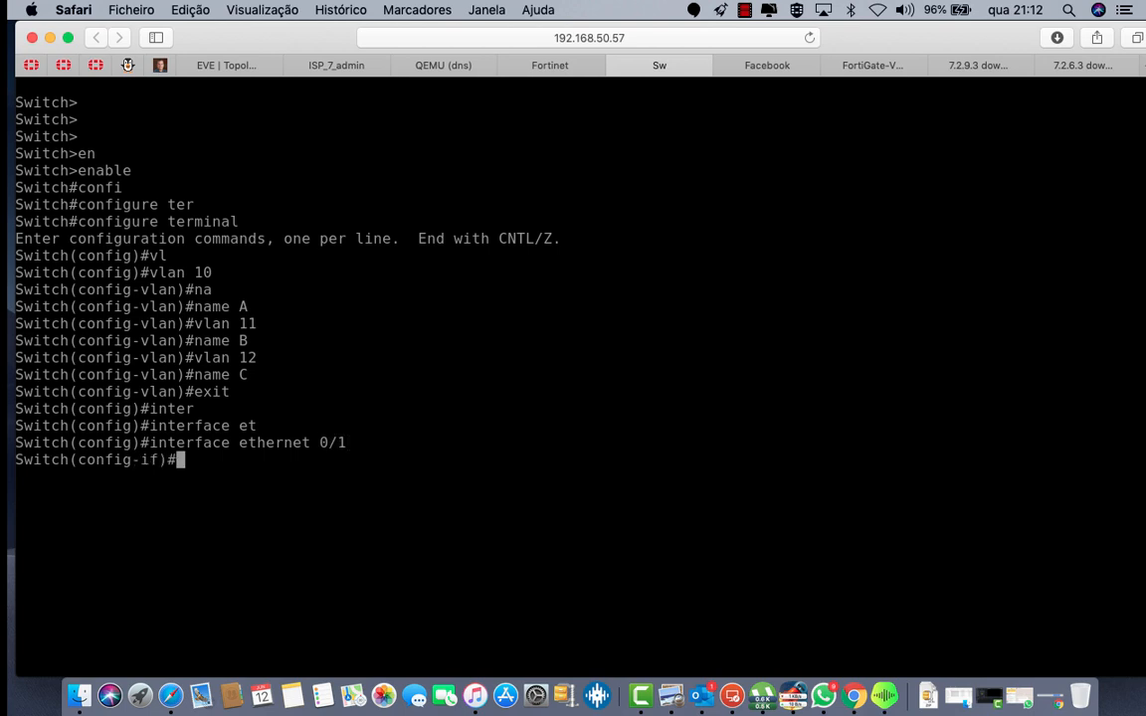
type("sw")
key("Tab")
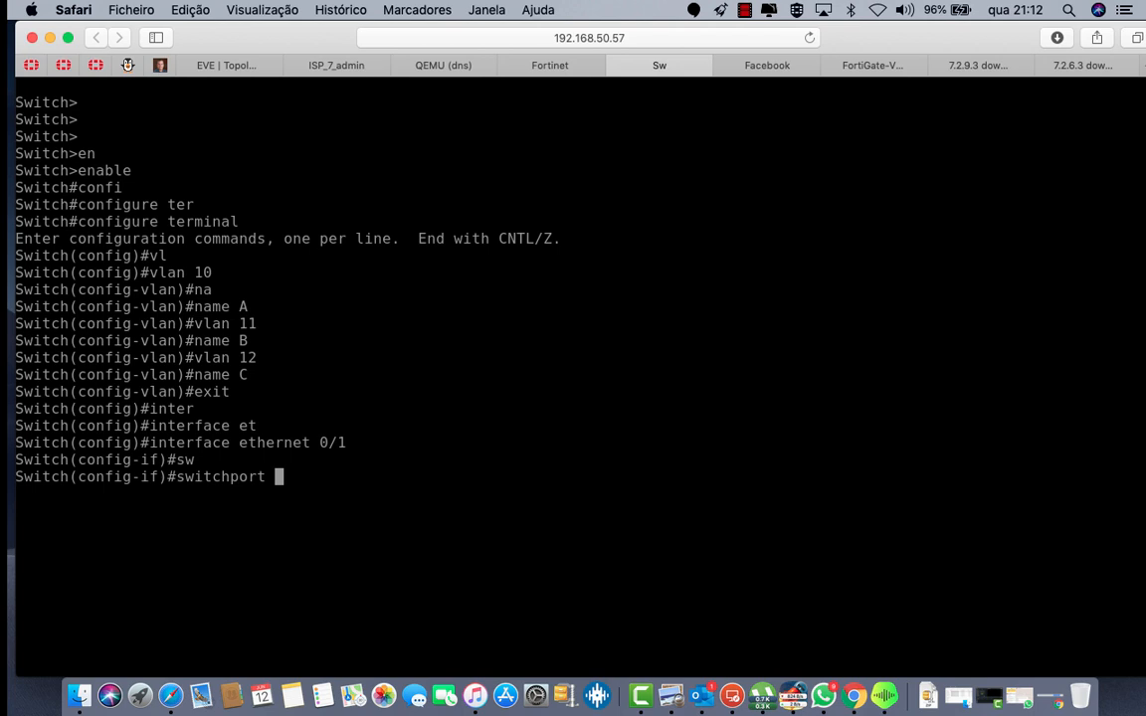
type("mo")
key("Tab")
key("BackSpace")
key("BackSpace")
key("BackSpace")
key("BackSpace")
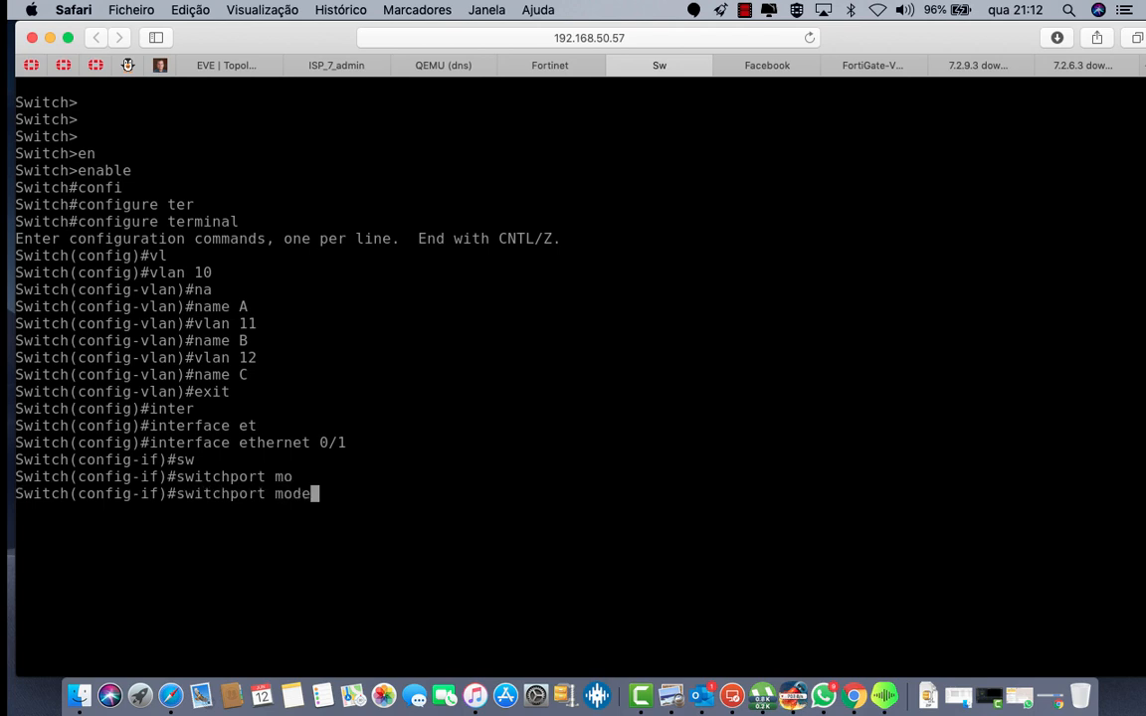
type("a")
key("BackSpace")
key("BackSpace")
key("BackSpace")
type("a")
key("BackSpace")
type("acc")
key("Tab")
type("vl")
key("Tab")
type("10")
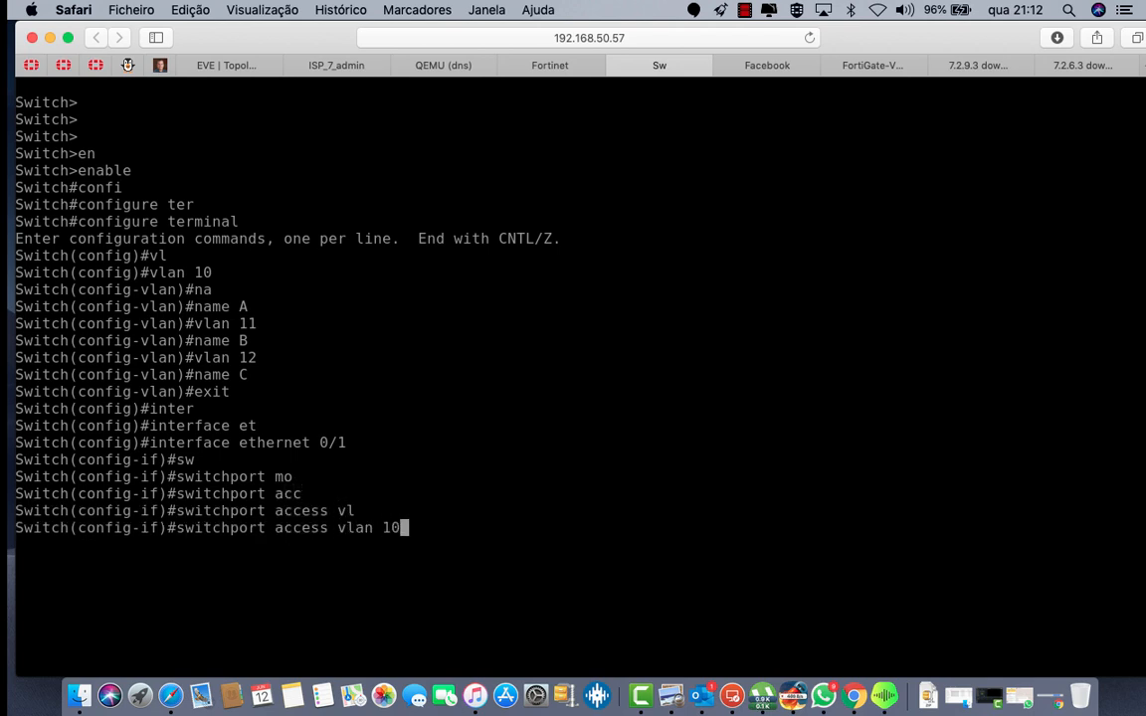
key("Return")
type("exit")
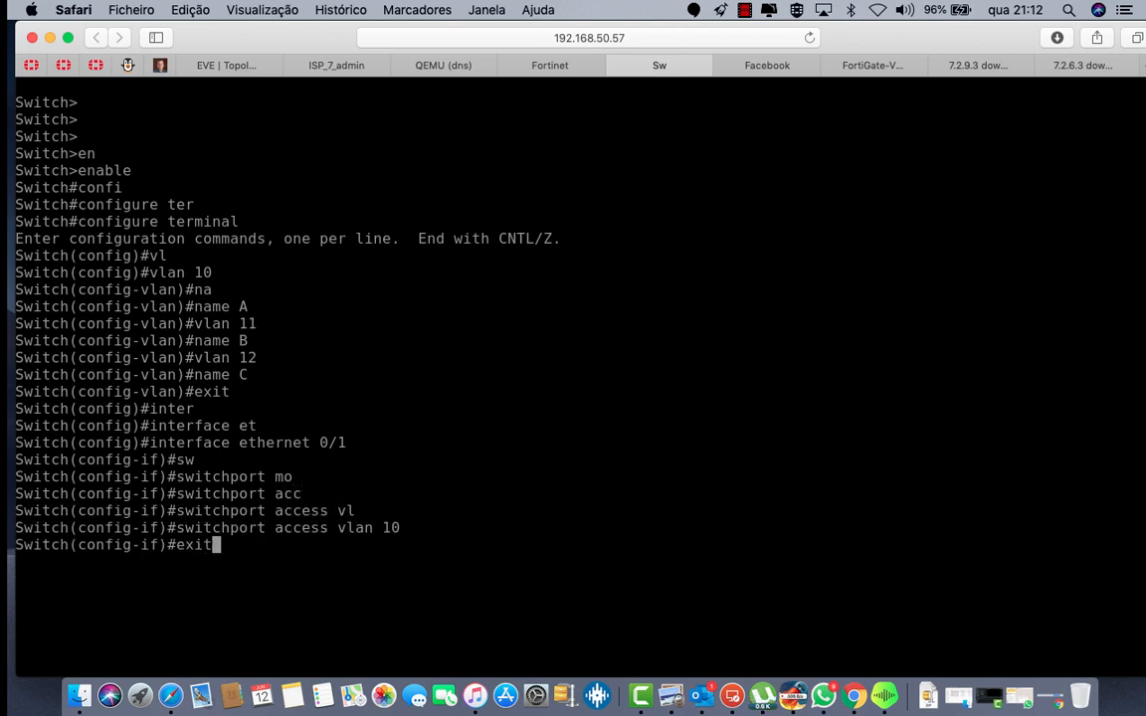
key("Return")
Step: Assign interface ethernet 0/2 as an access port in VLAN 11
key("Up")
key("Up")
key("Up")
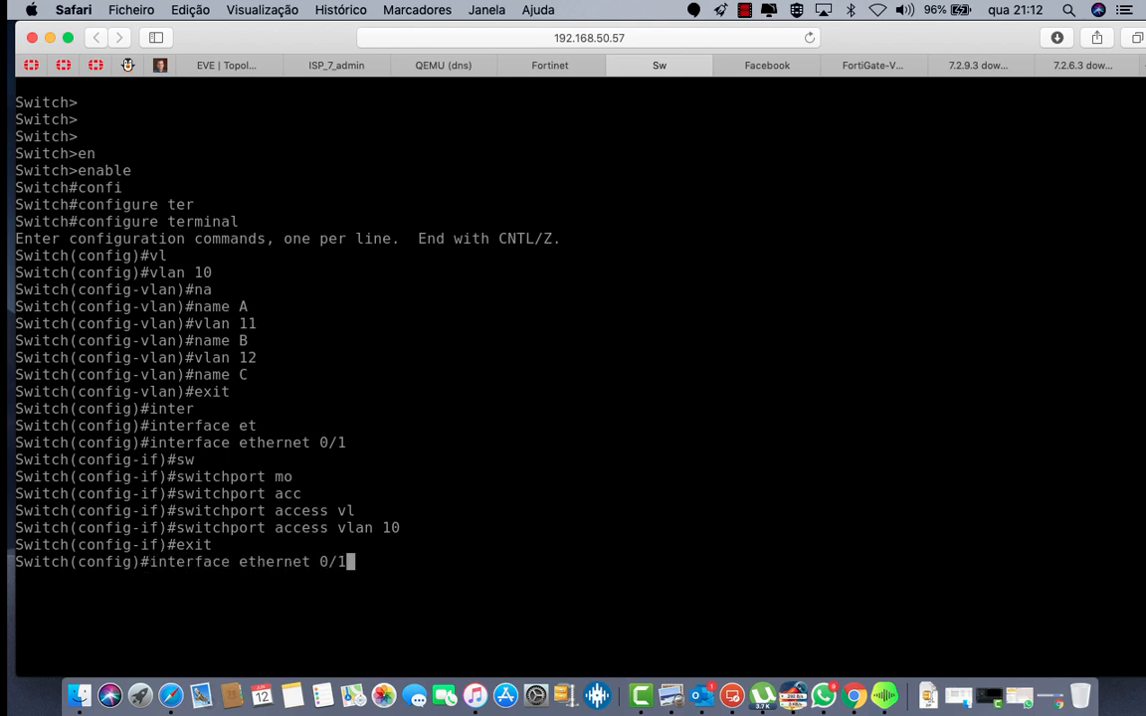
key("Return")
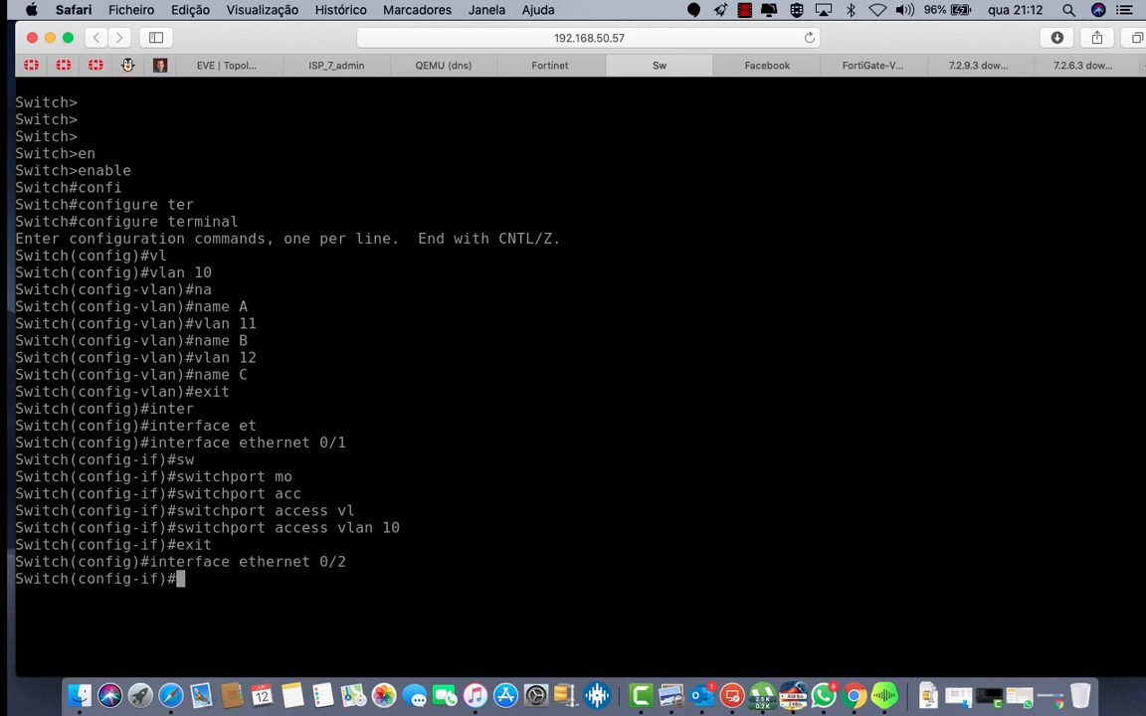
key("Up")
key("Up")
key("Up")
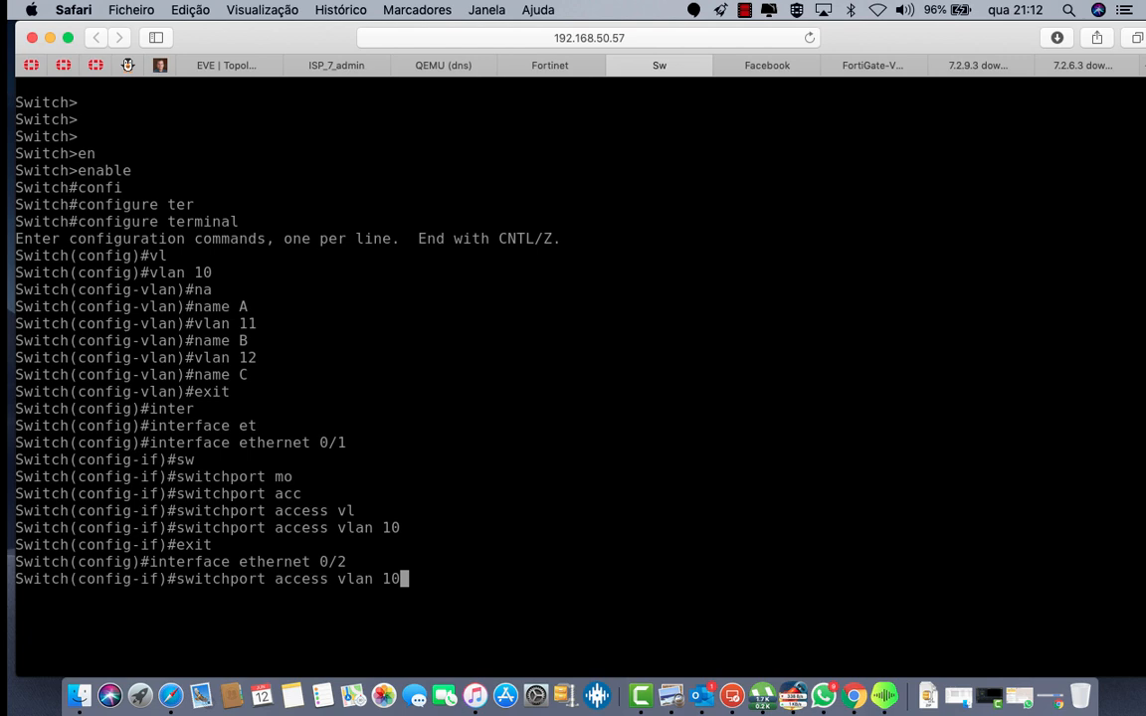
key("BackSpace")
key("BackSpace")
type("11")
key("Return")
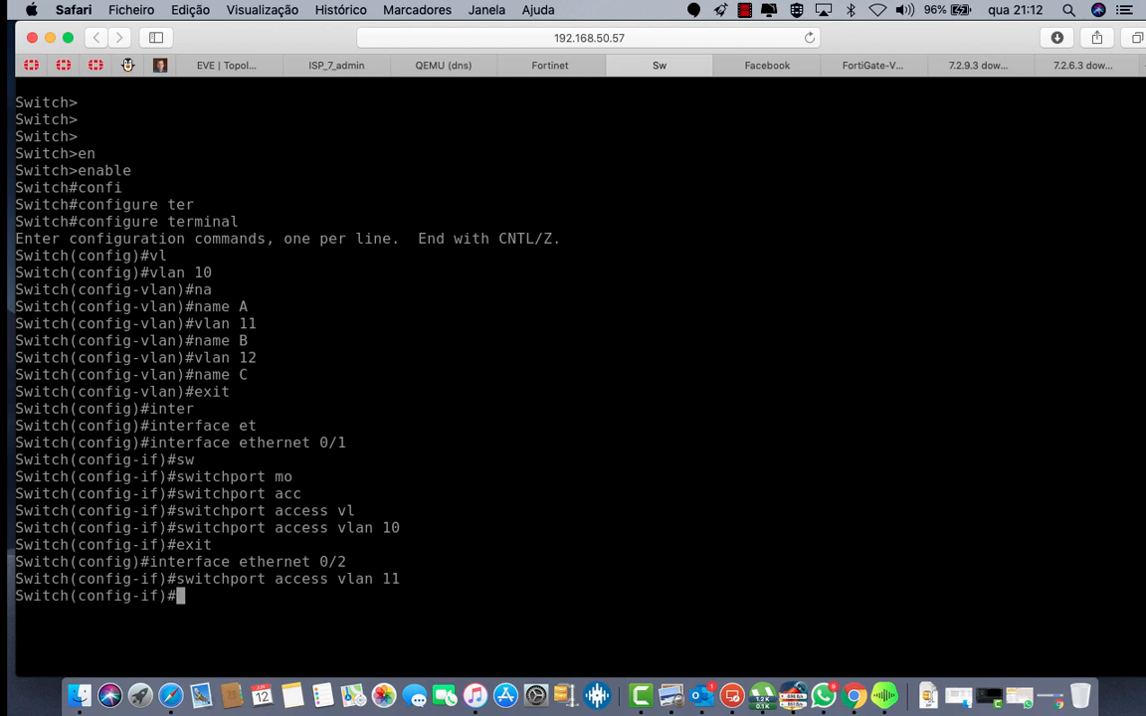
Step: Assign interface ethernet 0/3 as an access port in VLAN 12 and exit the interface
key("Up")
key("Up")
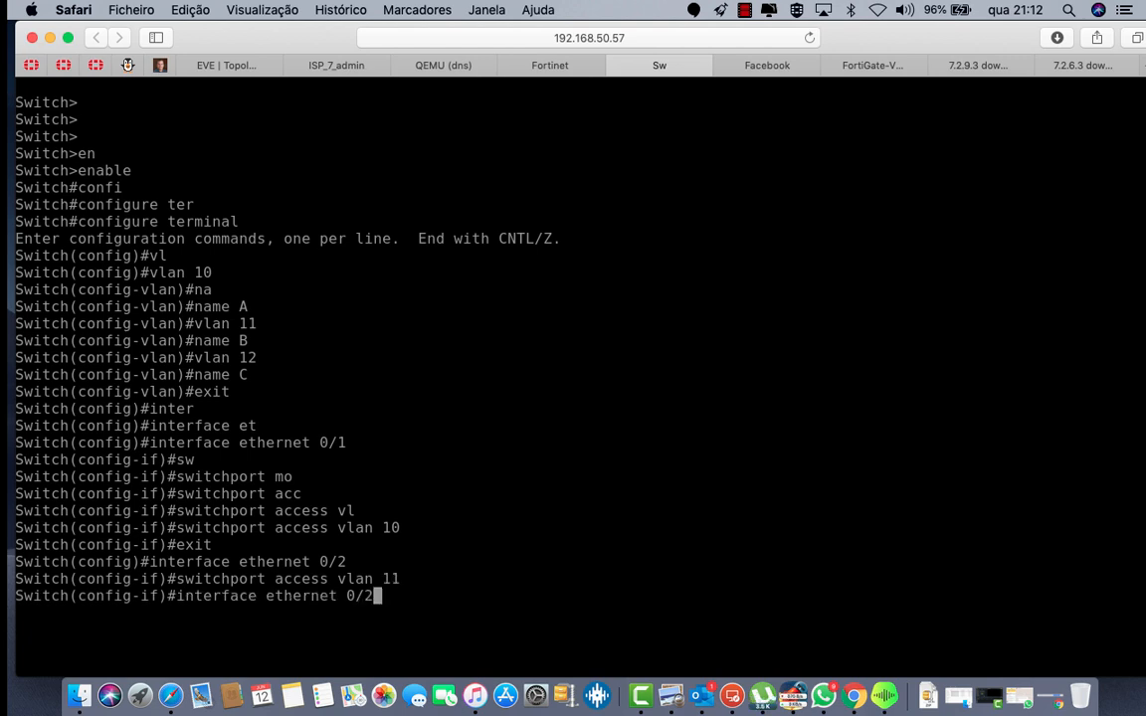
key("BackSpace")
type("3")
key("Return")
key("Up")
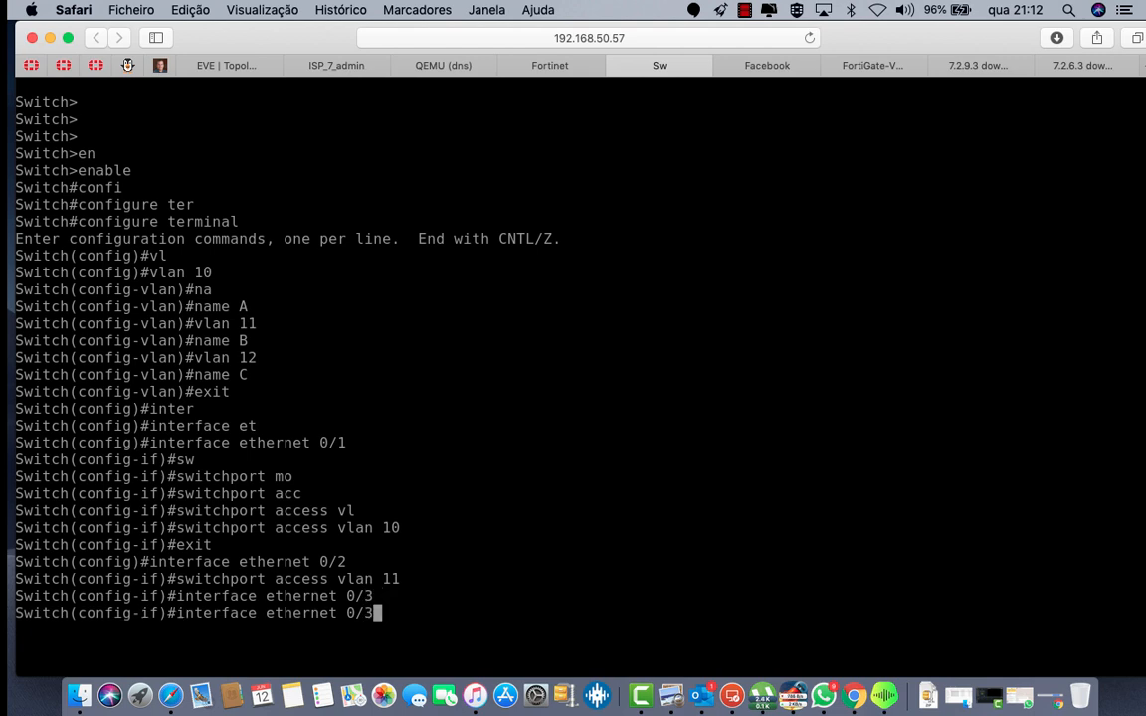
key("Up")
key("BackSpace")
type("2")
key("Return")
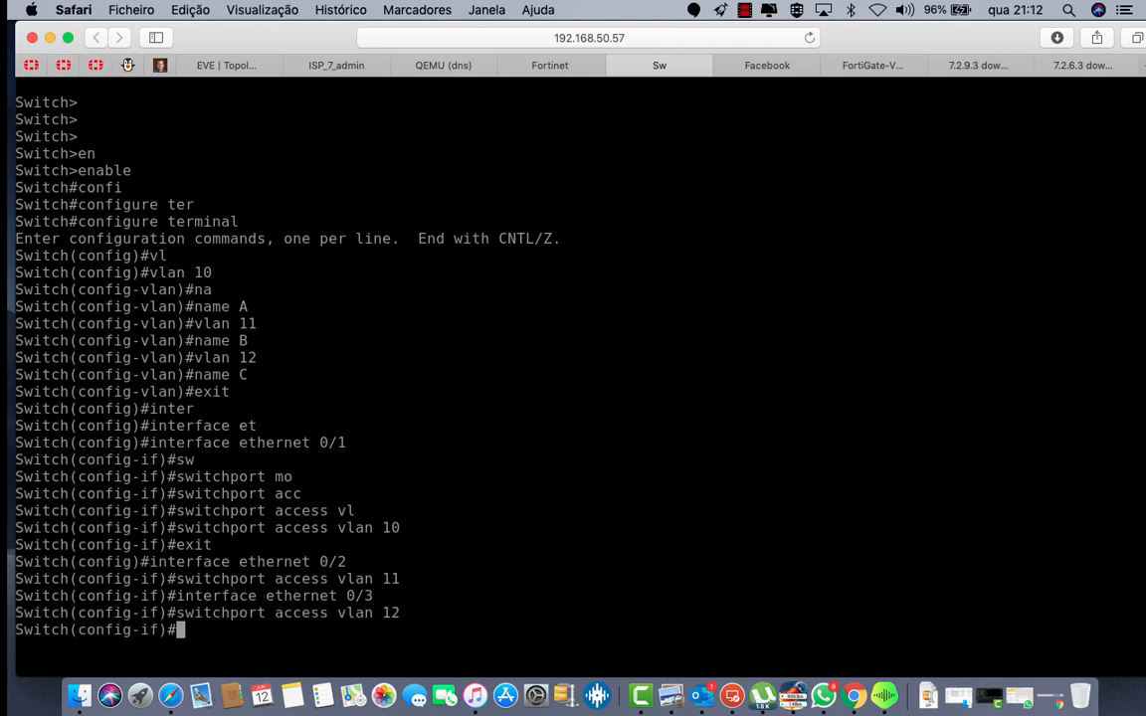
type("exit")
key("Return")
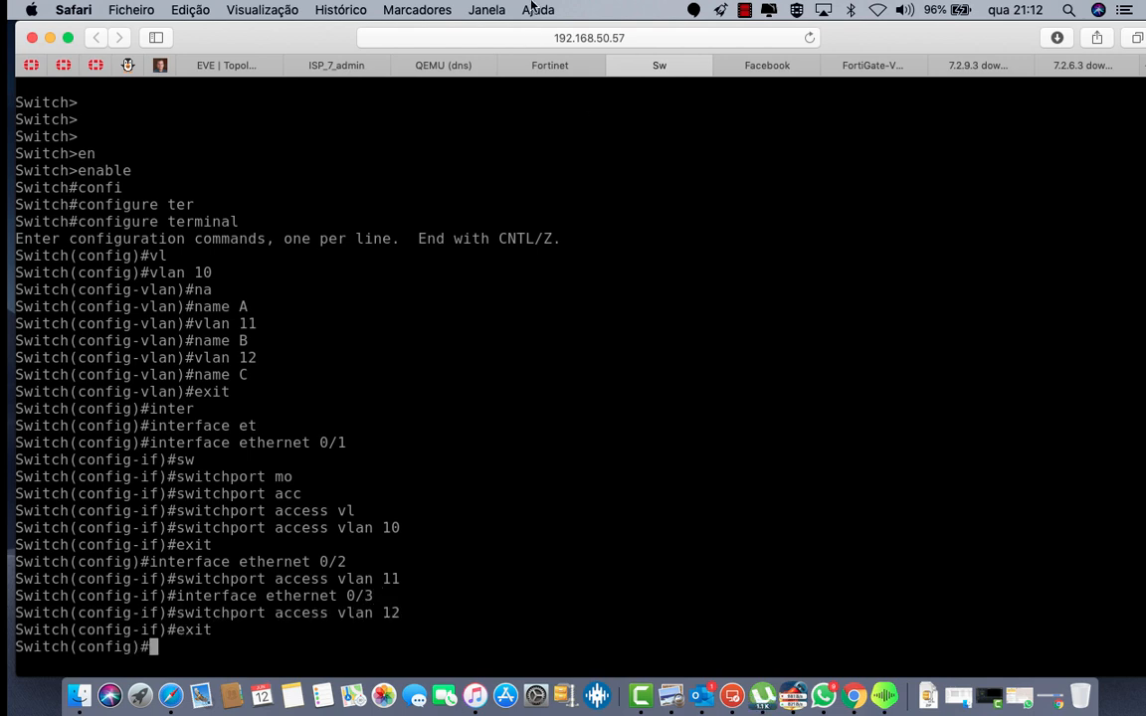
Step: Set the trunk encapsulation of switch interface ethernet 0/0 to dot1q
left_click(220, 62)
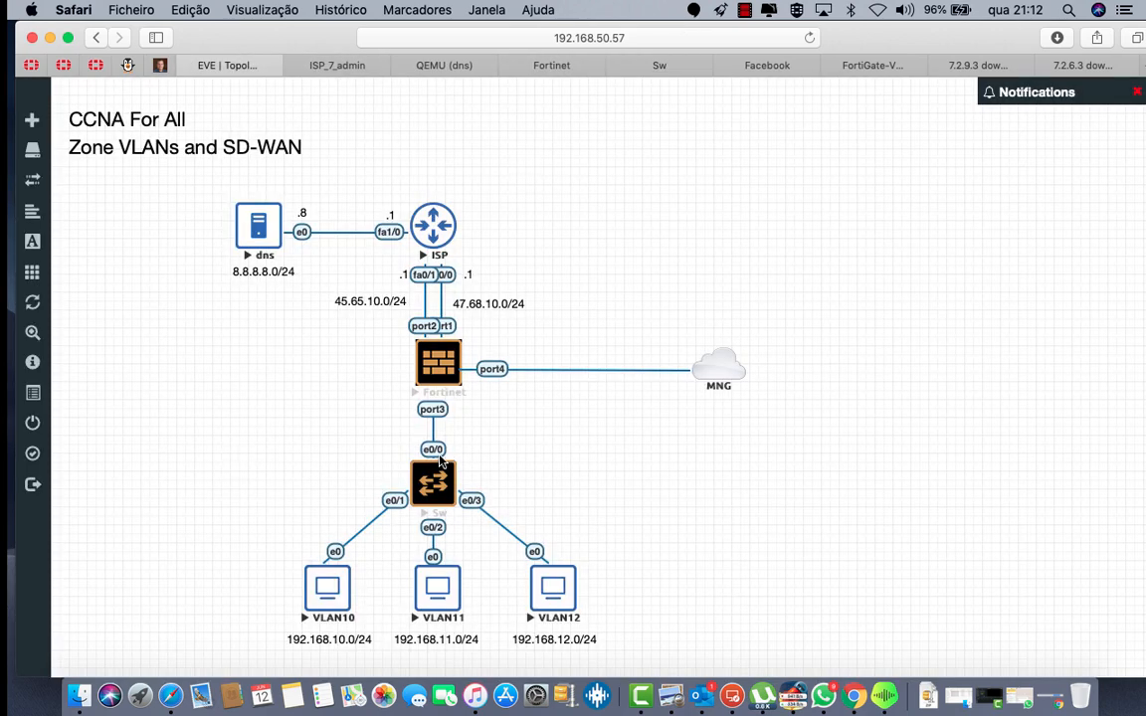
left_click(685, 68)
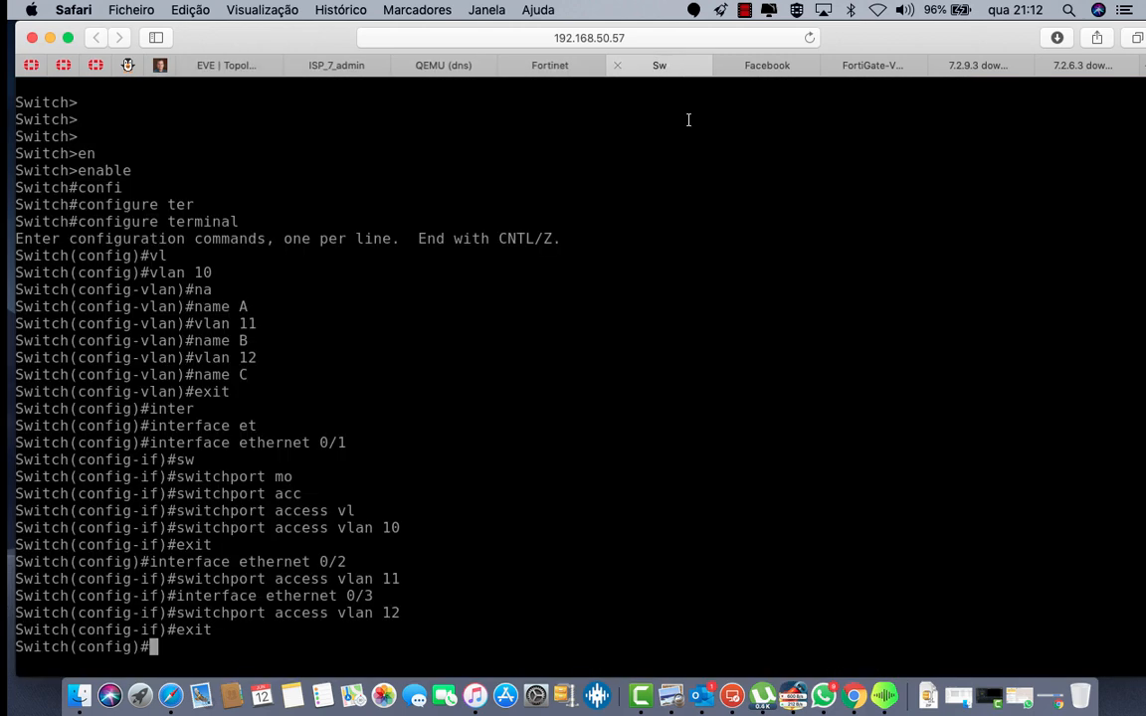
type("inter")
key("Tab")
type("et")
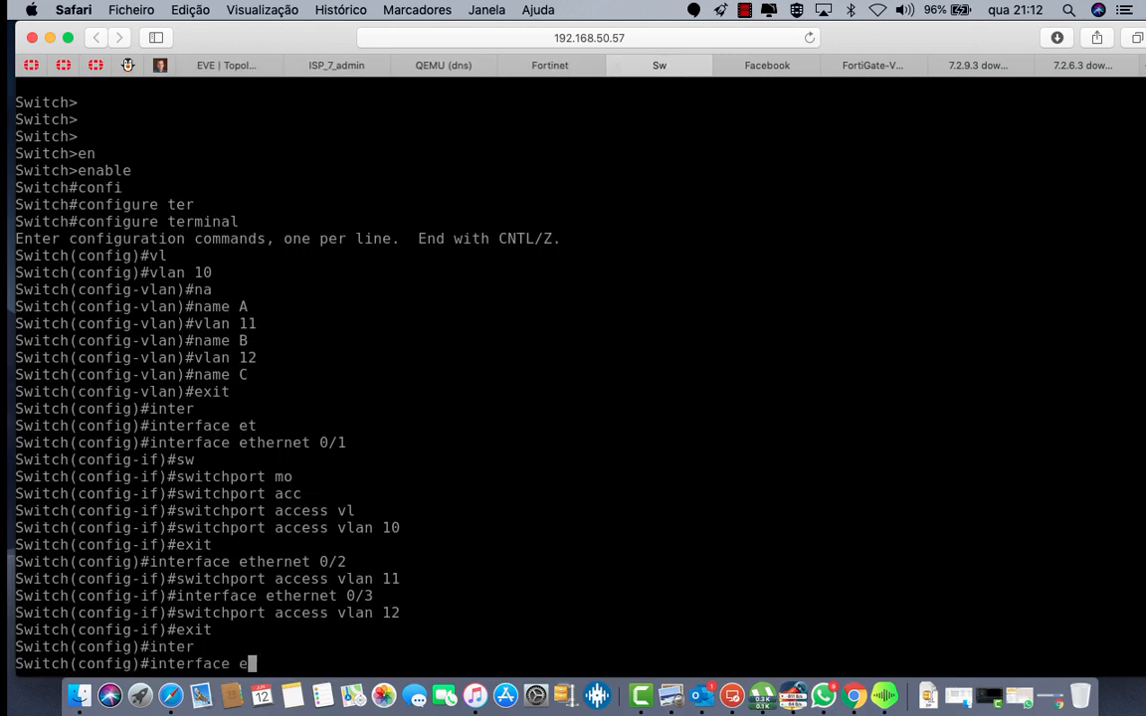
key("Tab")
type("0/0")
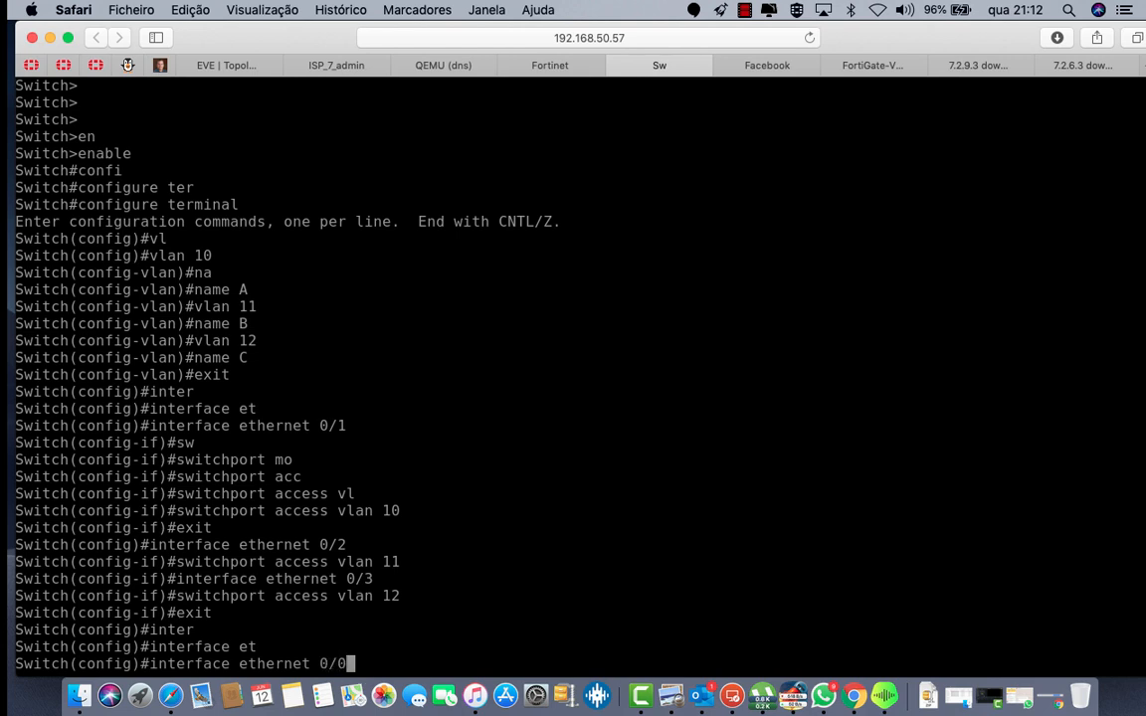
key("Return")
type("sw")
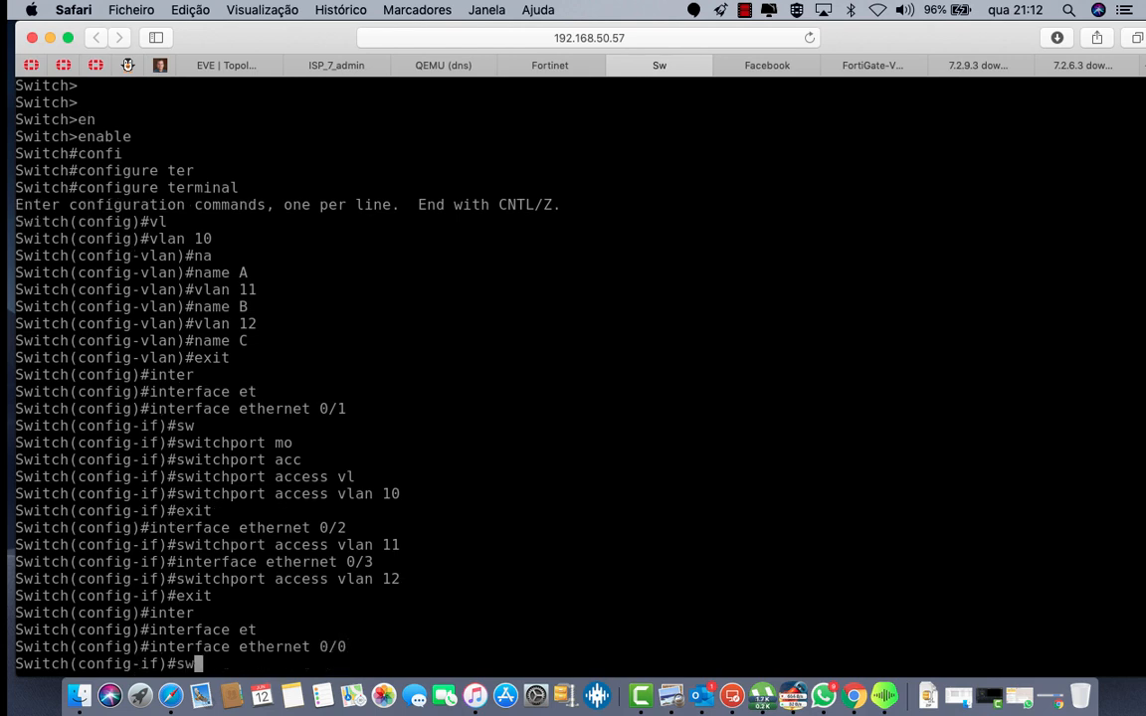
key("Tab")
type("tru")
key("Tab")
type("en")
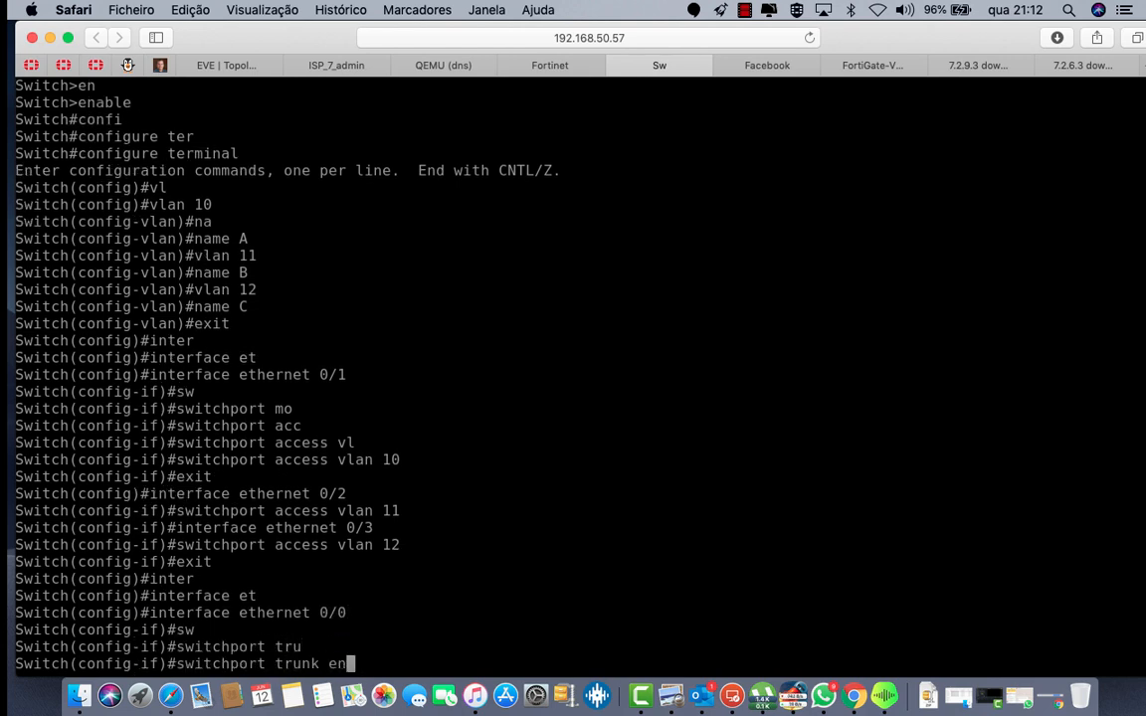
key("Tab")
type("do")
key("Tab")
key("Return")
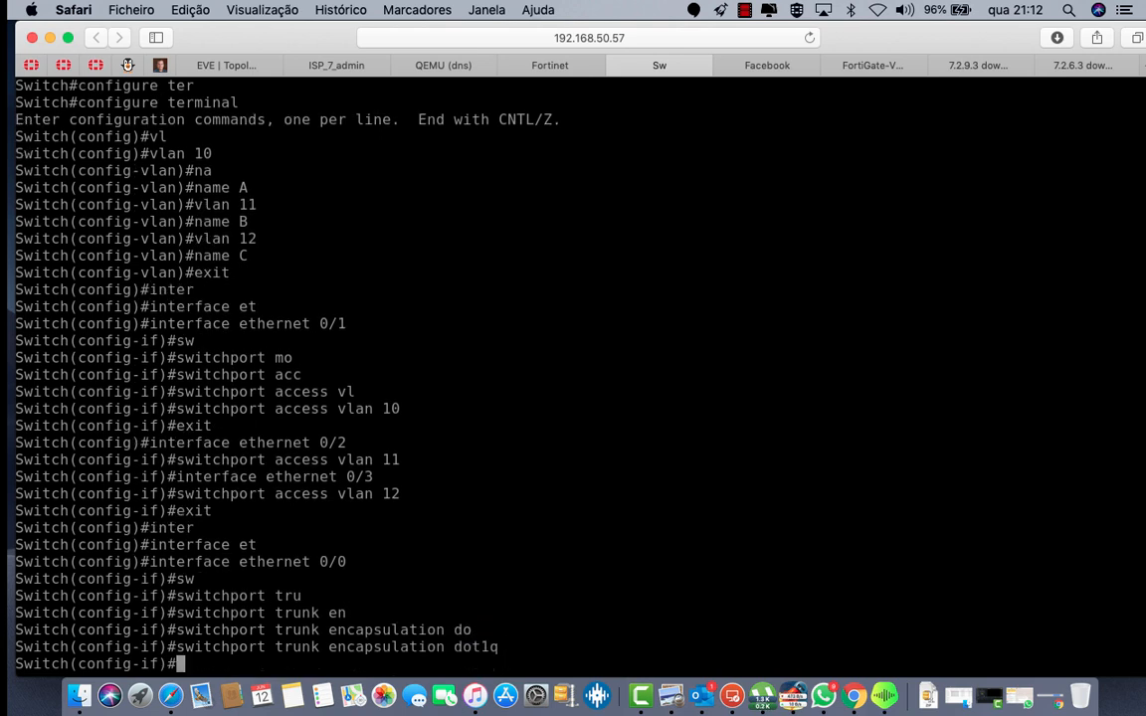
Step: Put ethernet 0/0 into switchport mode trunk and exit the interface
type("sw")
key("Tab")
type("mo")
key("Tab")
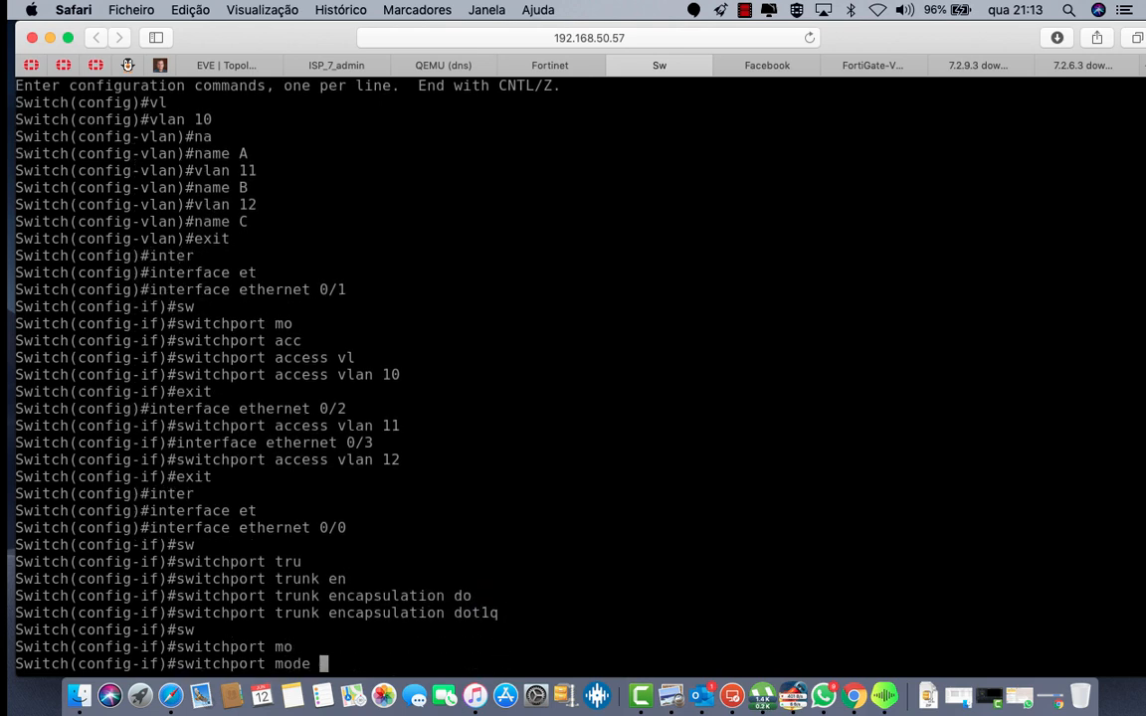
type("tru")
key("Tab")
key("Return")
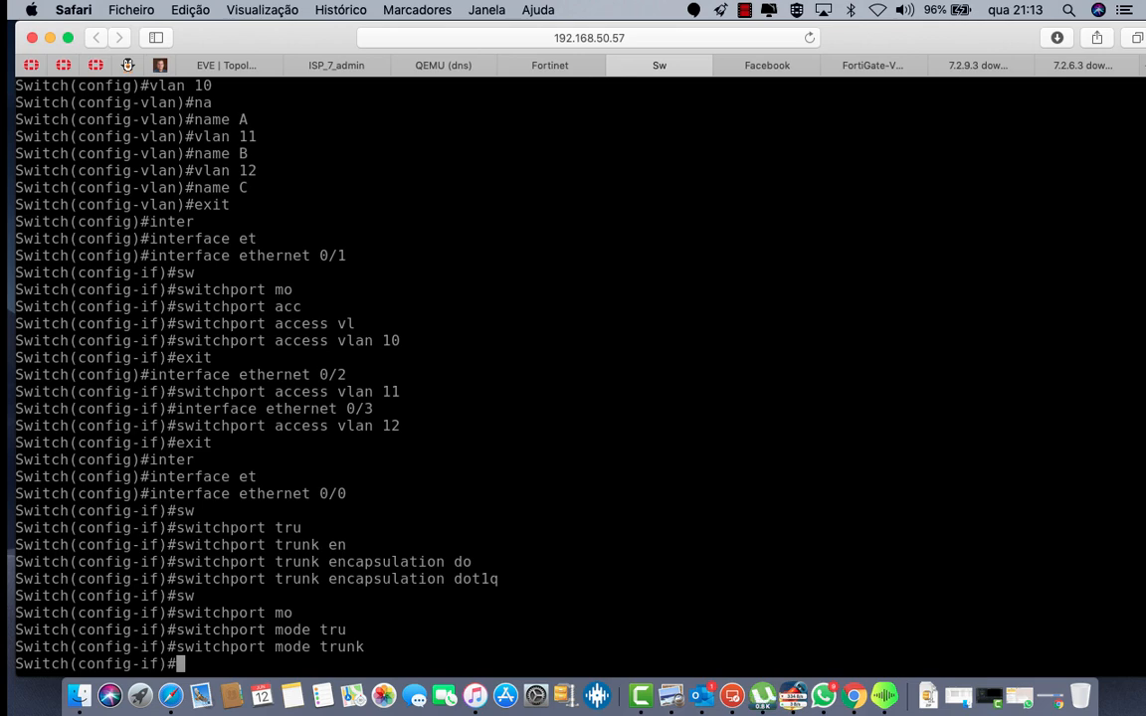
type("exit")
key("Return")
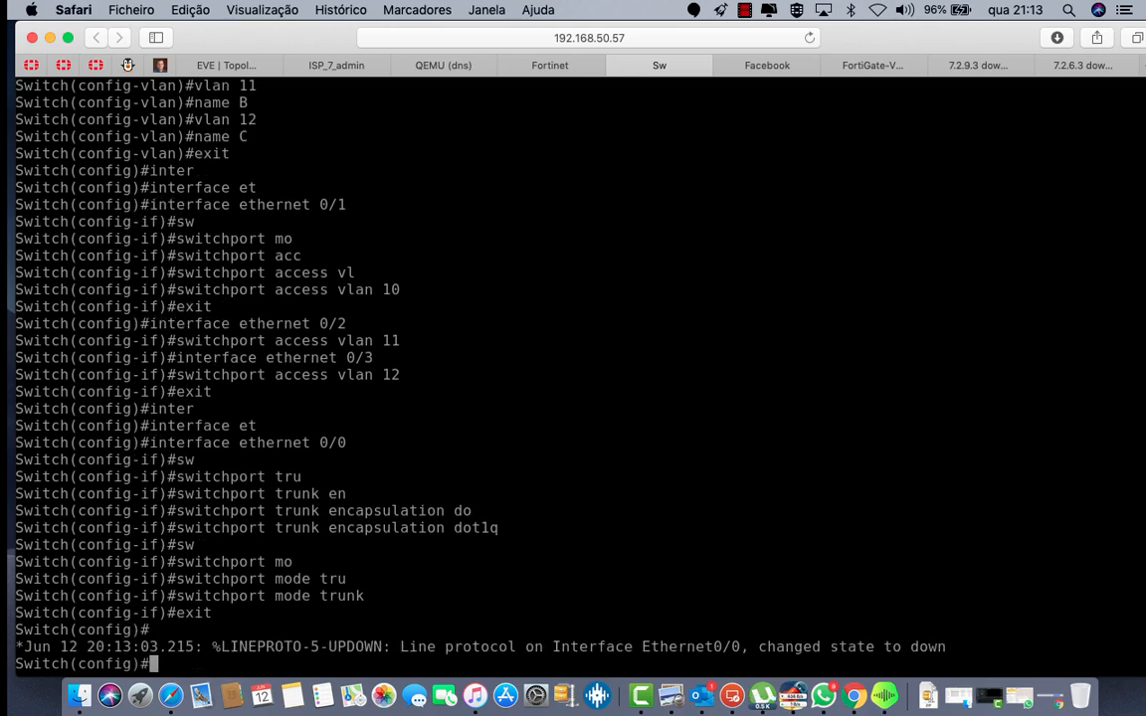
Step: Leave configuration mode and run show interfaces trunk to check the trunk status
key("ctrl+z")
key("Return")
key("Return")
type("sh ")
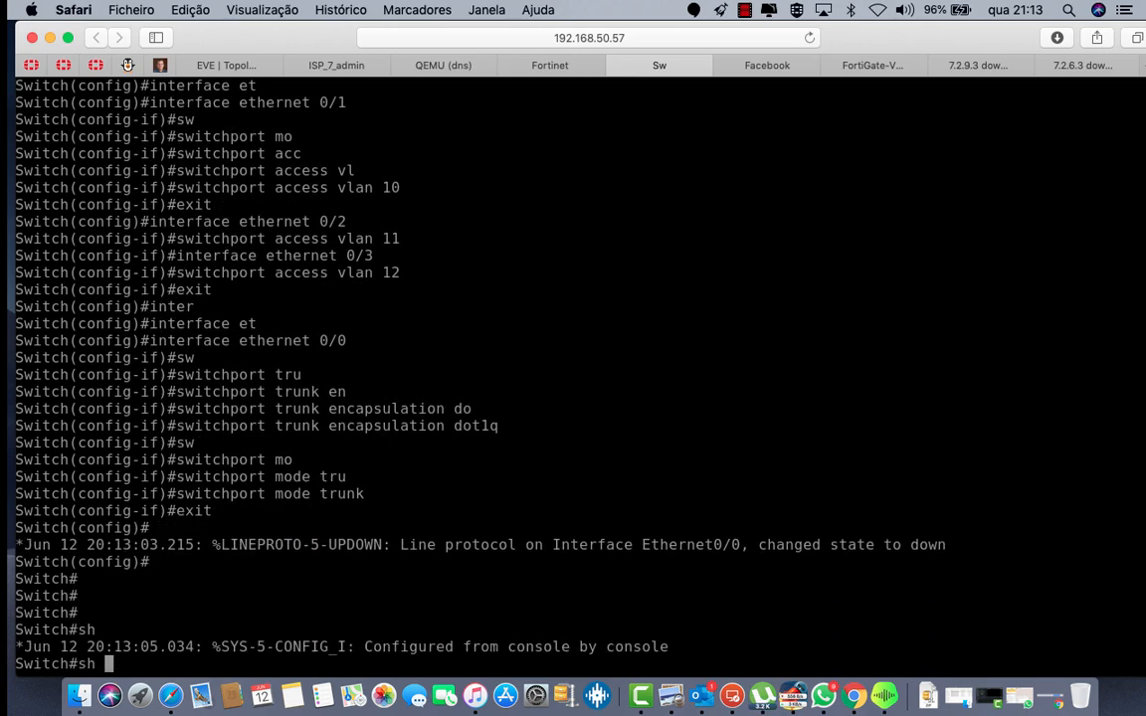
type("tru")
key("Tab")
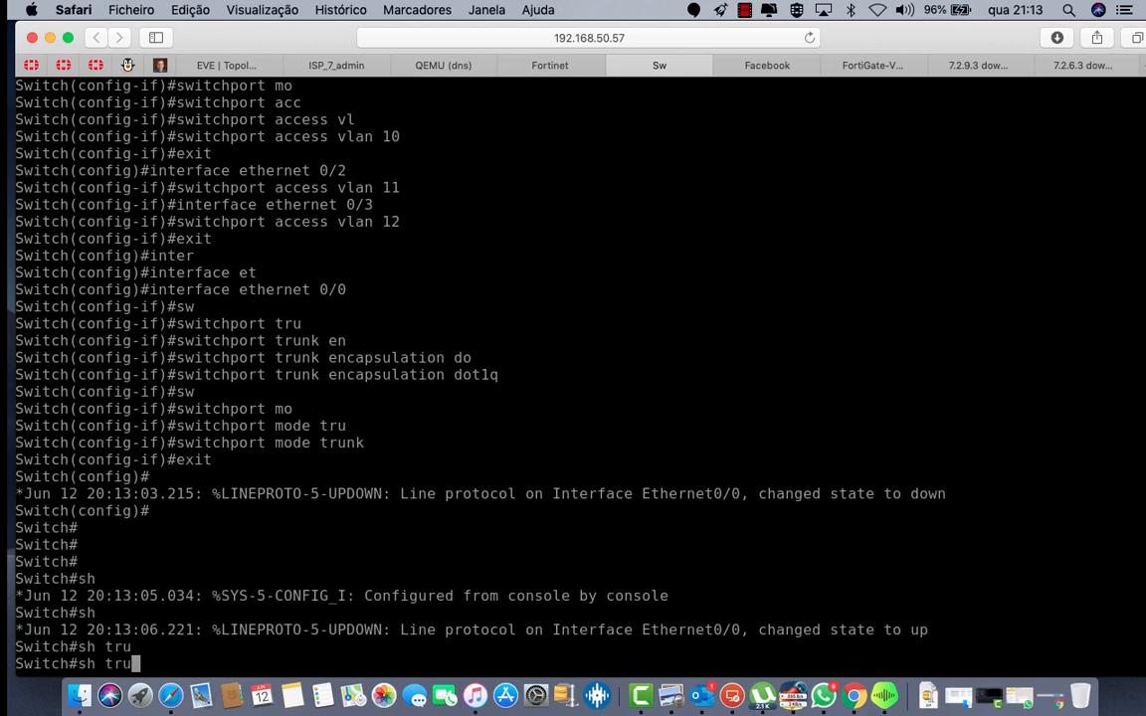
key("BackSpace")
key("BackSpace")
key("BackSpace")
type("inter")
key("Tab")
type("tru")
key("Tab")
key("Return")
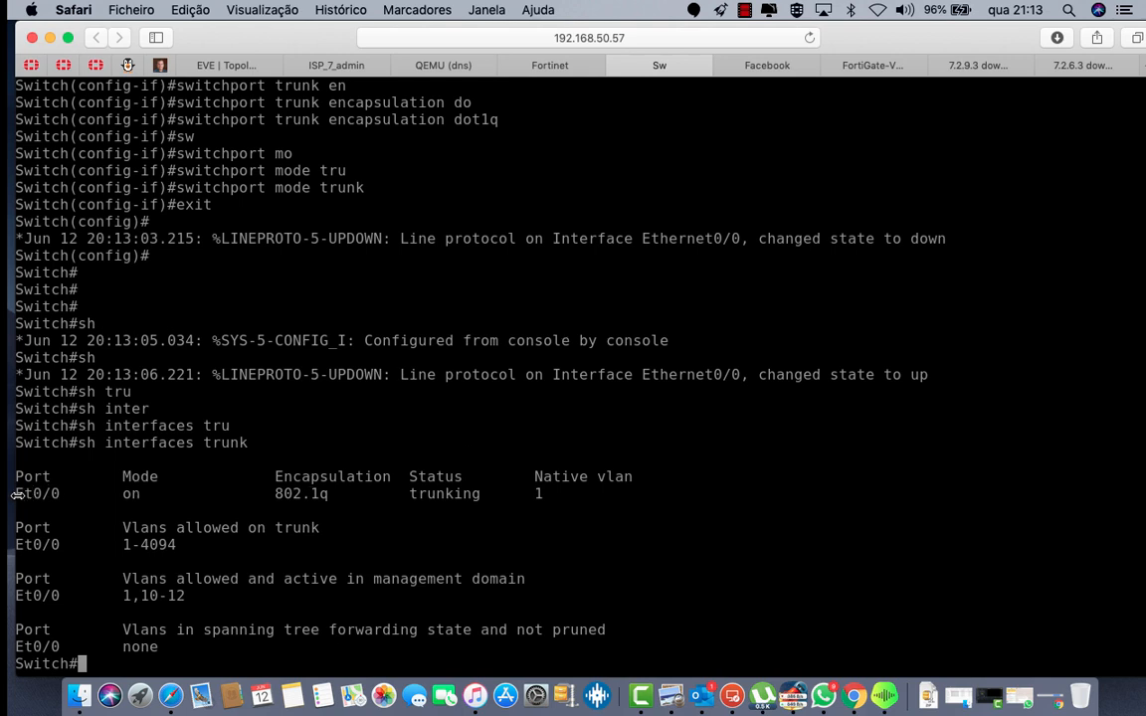
Step: Highlight Et0/0's trunk entry and active VLANs 1,10-12, then save the configuration with wr
left_click_drag(18, 494, 581, 499)
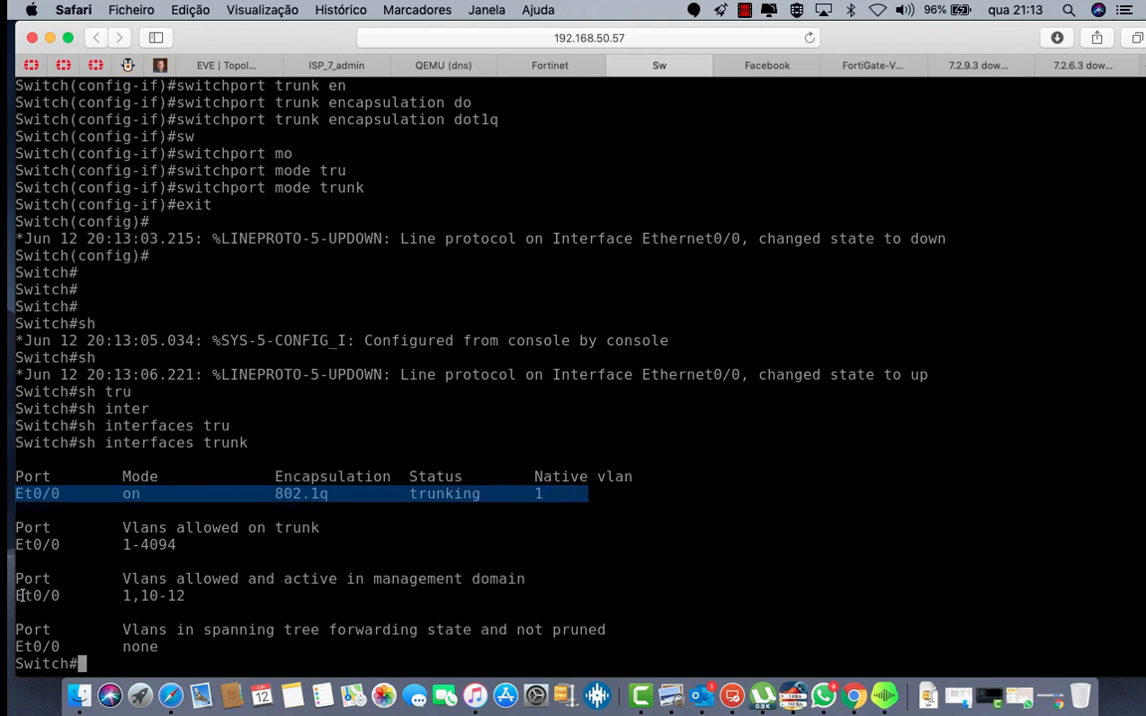
left_click_drag(18, 595, 194, 596)
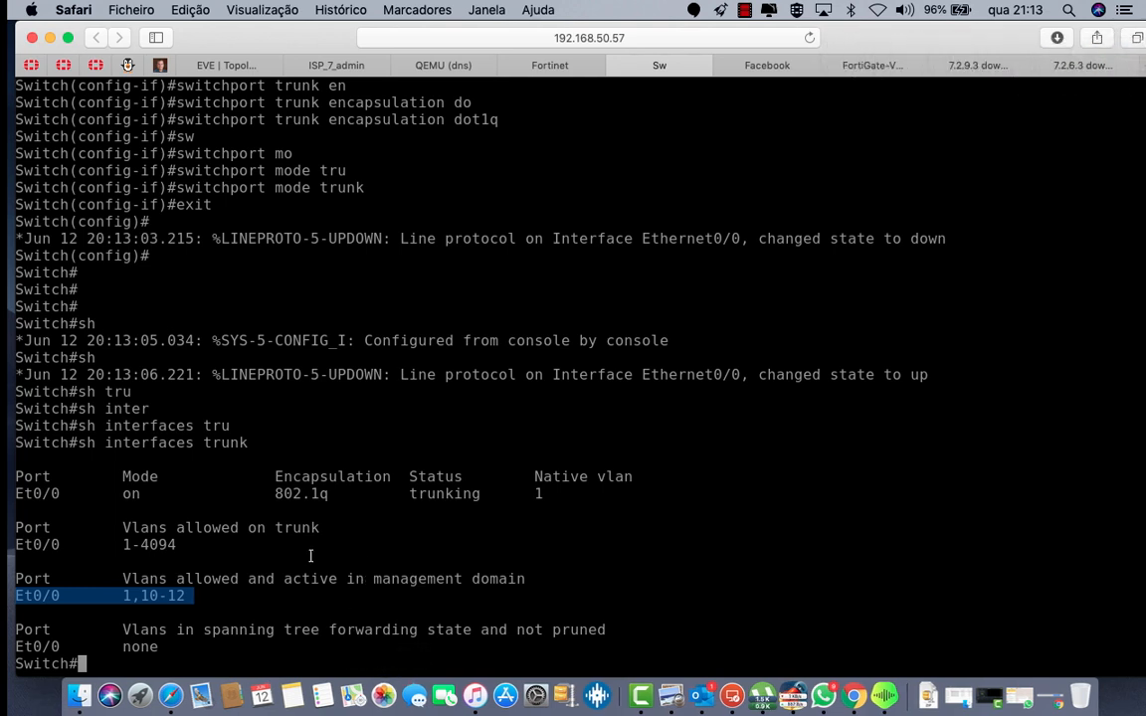
key("Return")
key("Return")
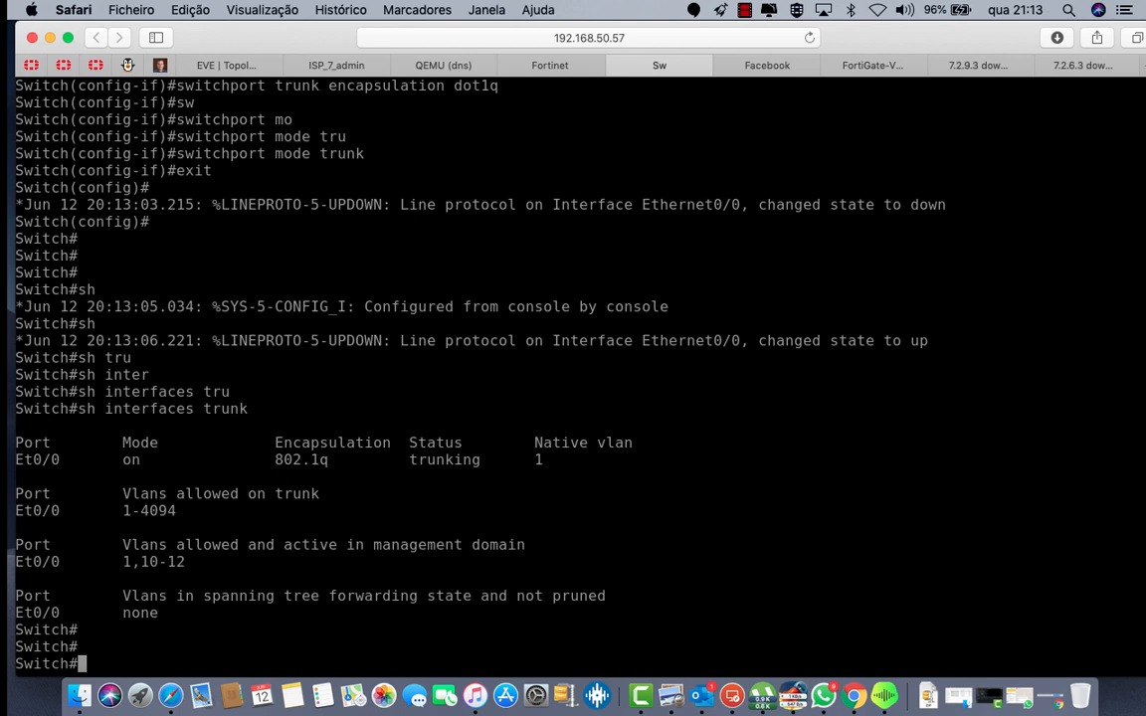
type("s")
key("Return")
key("Return")
key("Return")
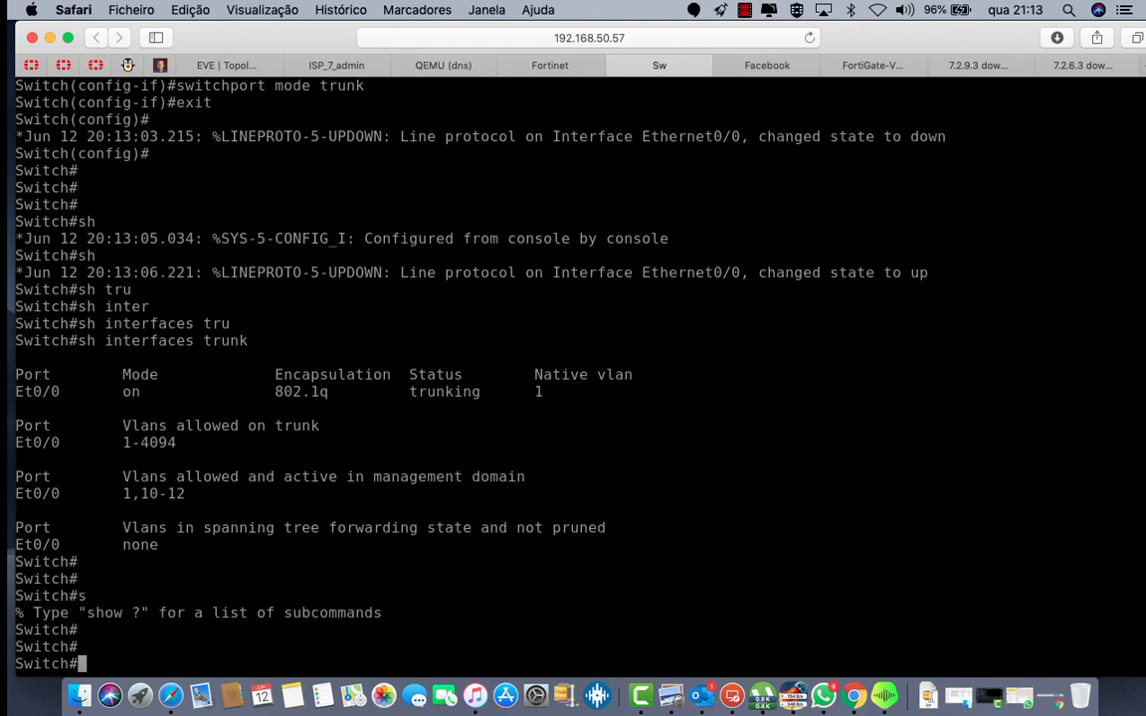
type("wr")
key("Return")
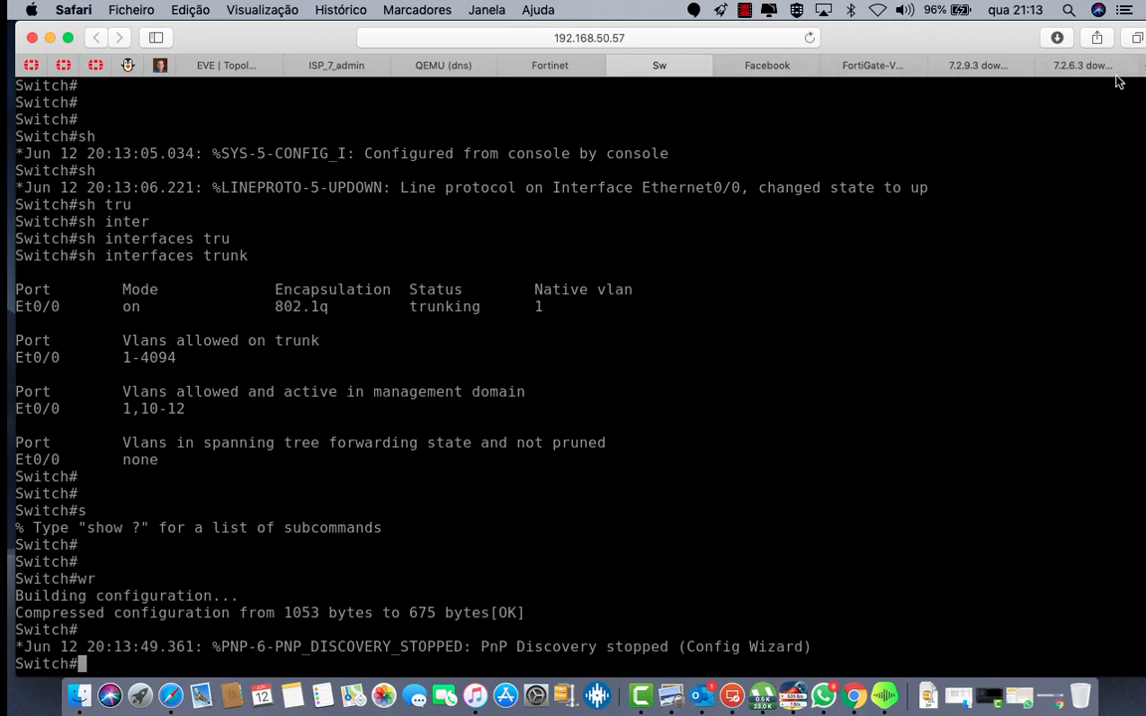
Step: In FortiGate, create a new interface VLAN10 on parent port3 with VLAN ID 10
left_click(868, 67)
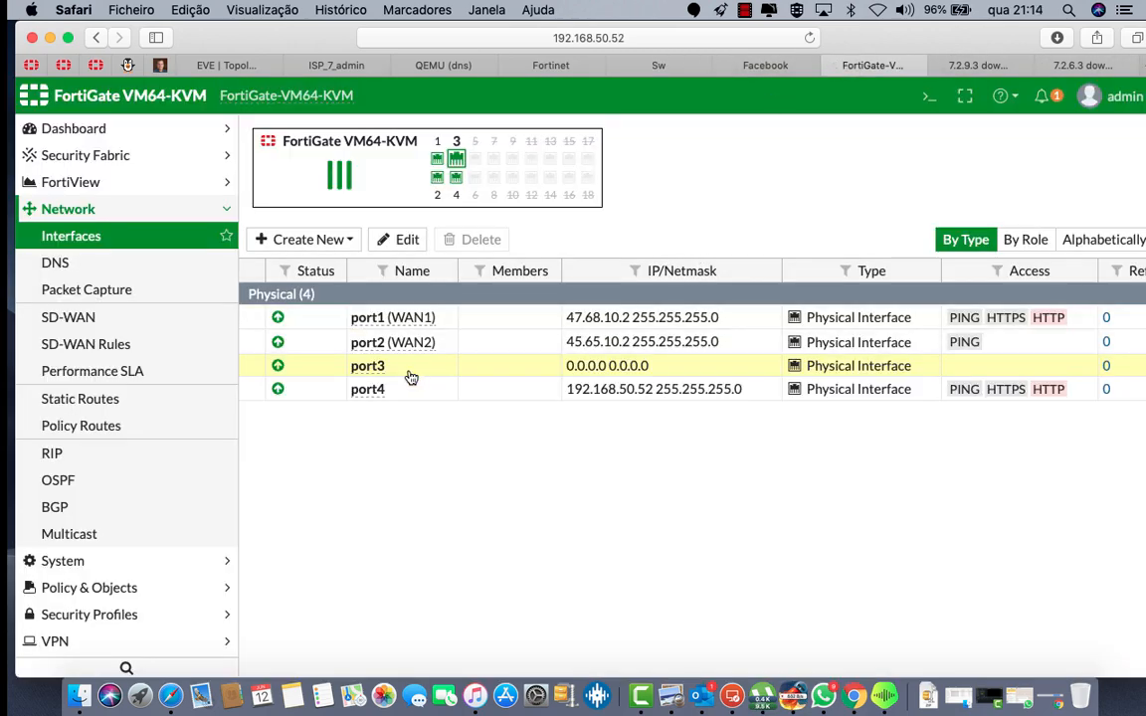
left_click(335, 244)
left_click(298, 268)
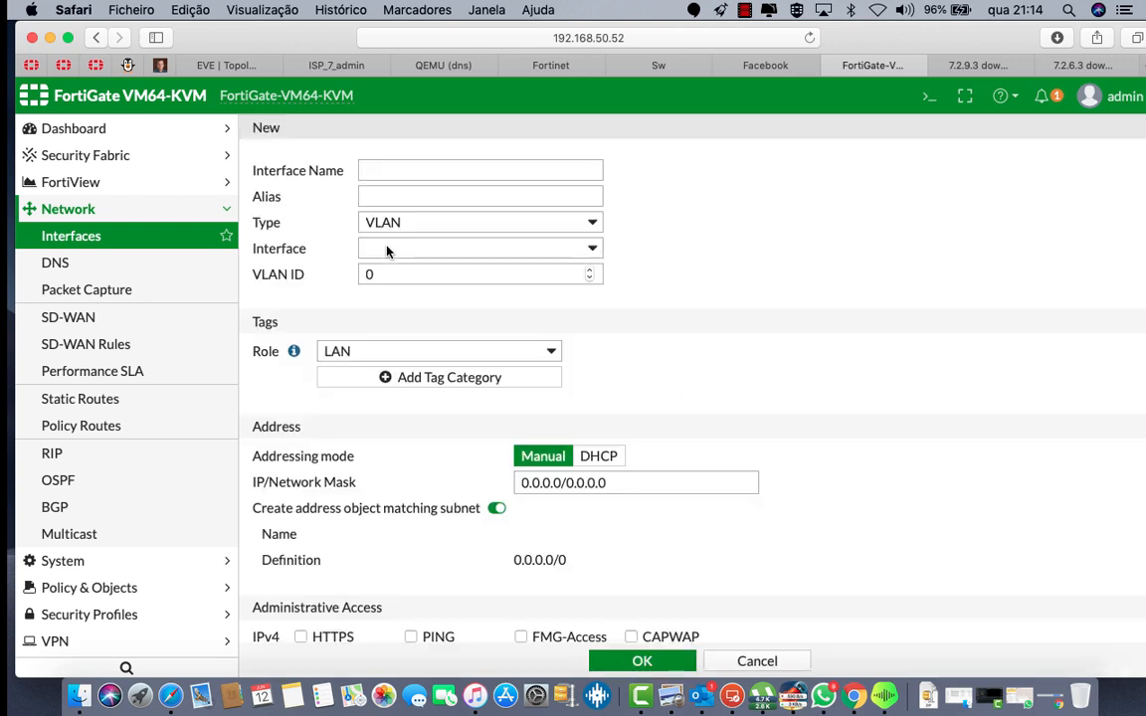
left_click(381, 173)
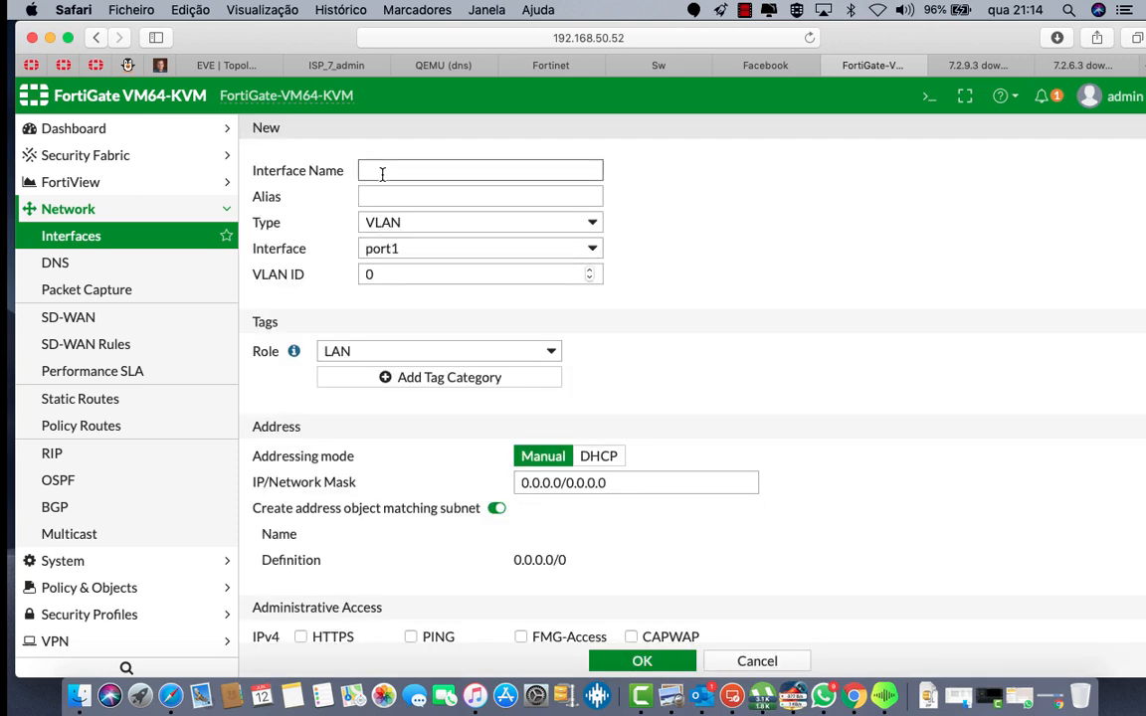
type("VLAN10")
left_click(418, 196)
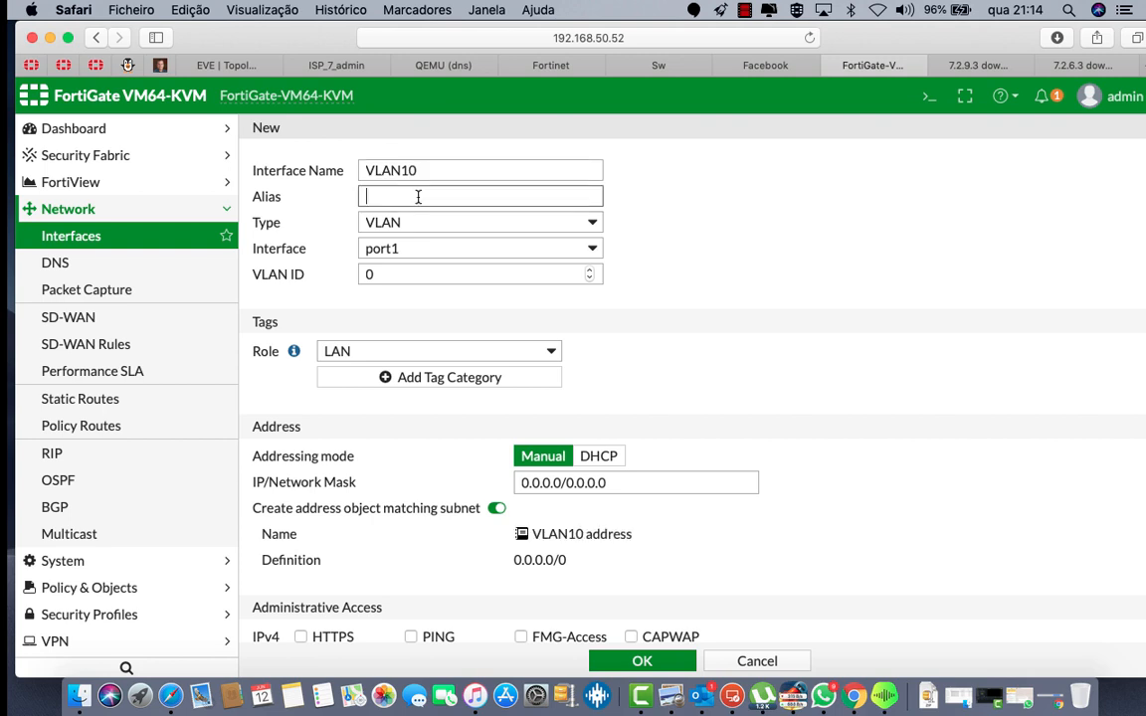
left_click(401, 253)
left_click(401, 284)
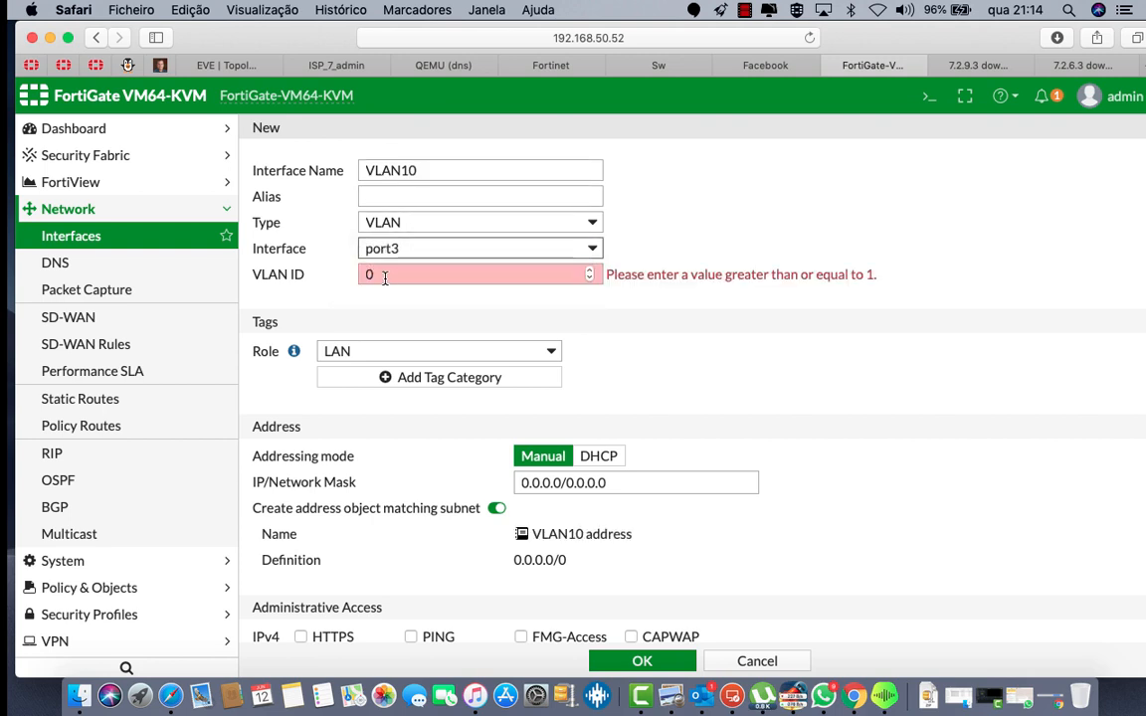
double_click(384, 273)
key("BackSpace")
type("10")
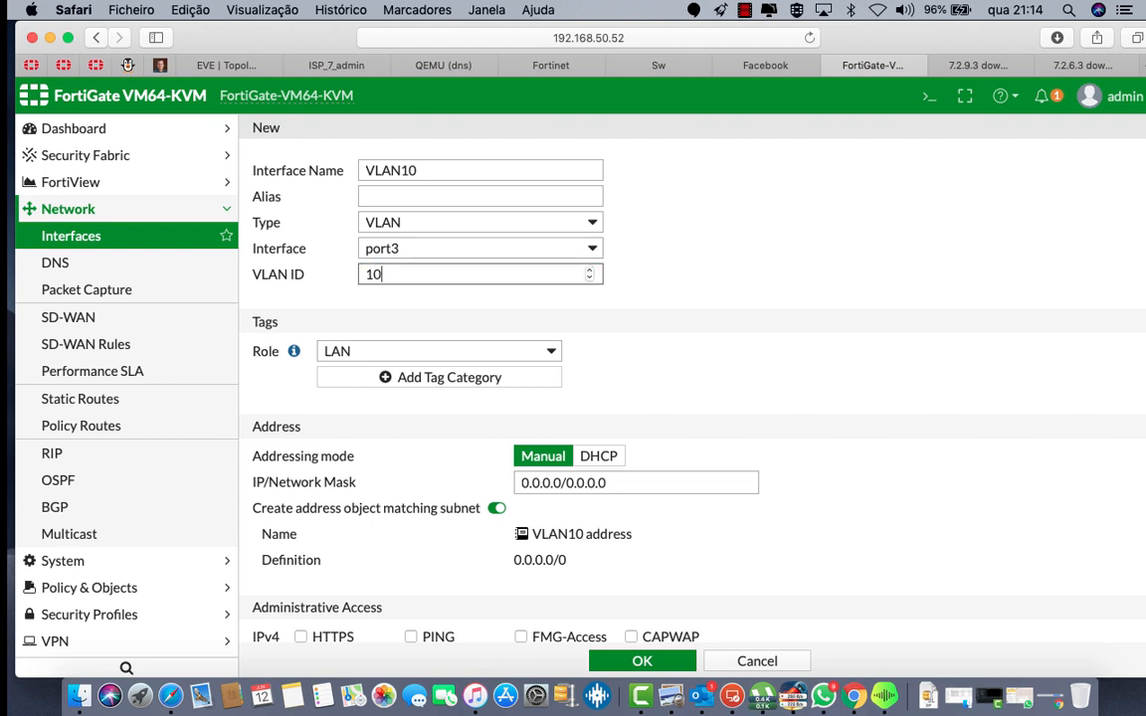
Step: Allow PING and give VLAN10 the address 192.168.10.1/24
scroll(491, 430, "down", 2)
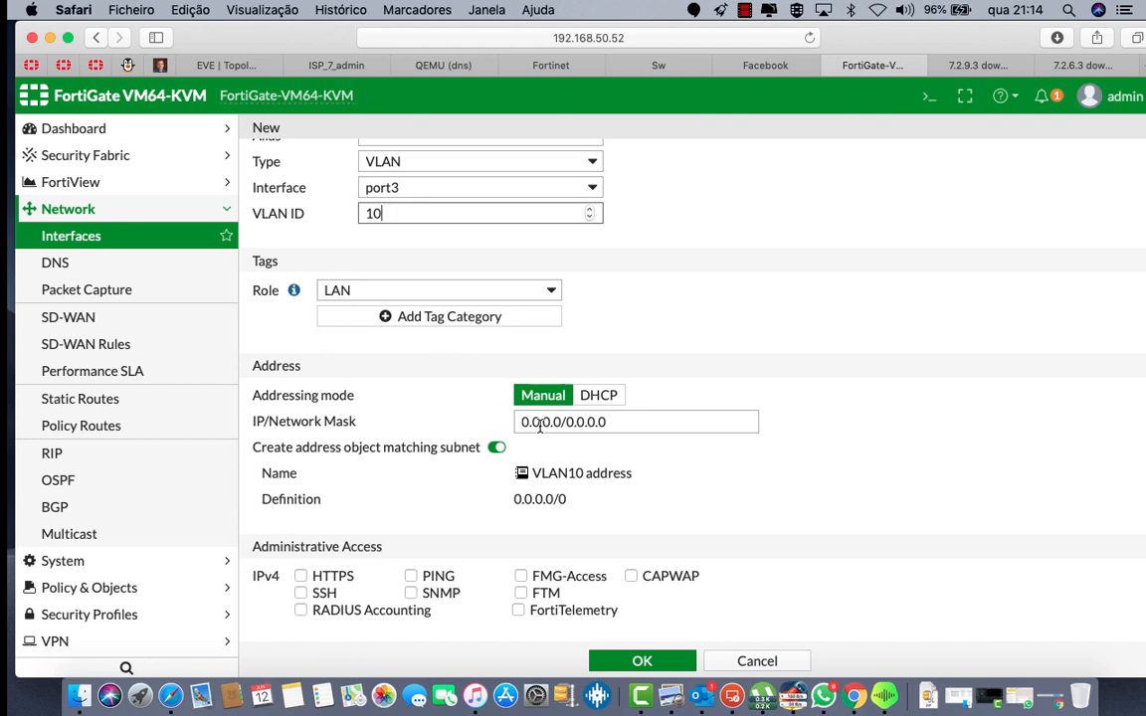
left_click(411, 576)
double_click(542, 422)
type("192.1")
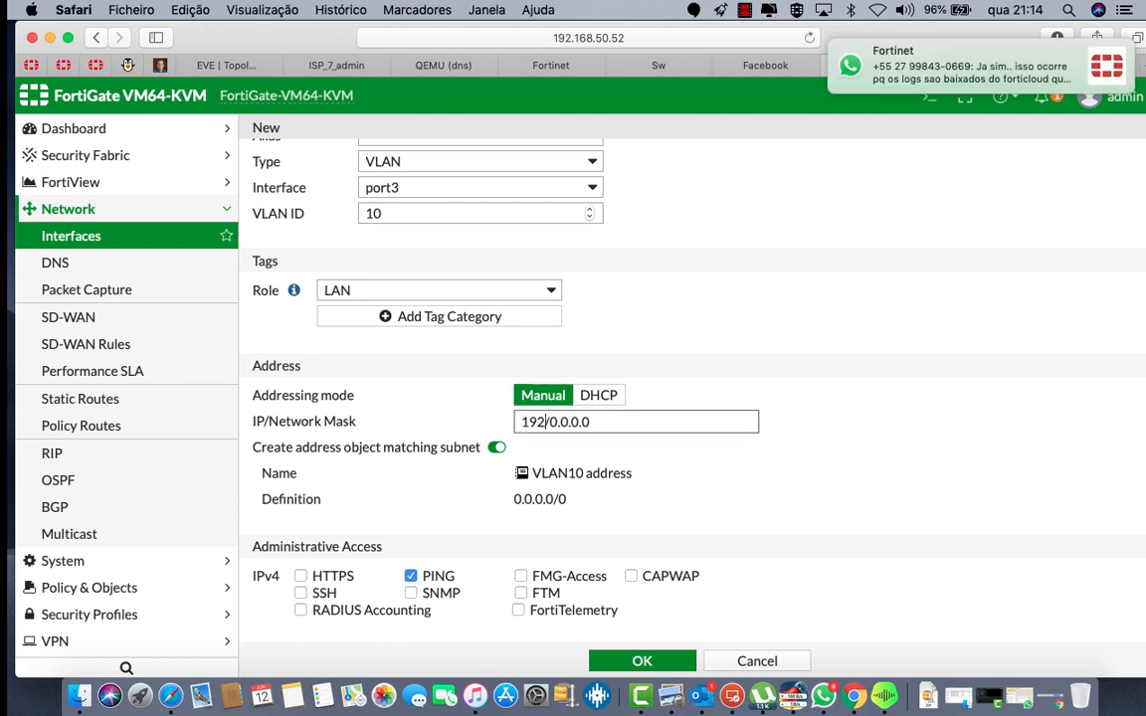
type("68.10")
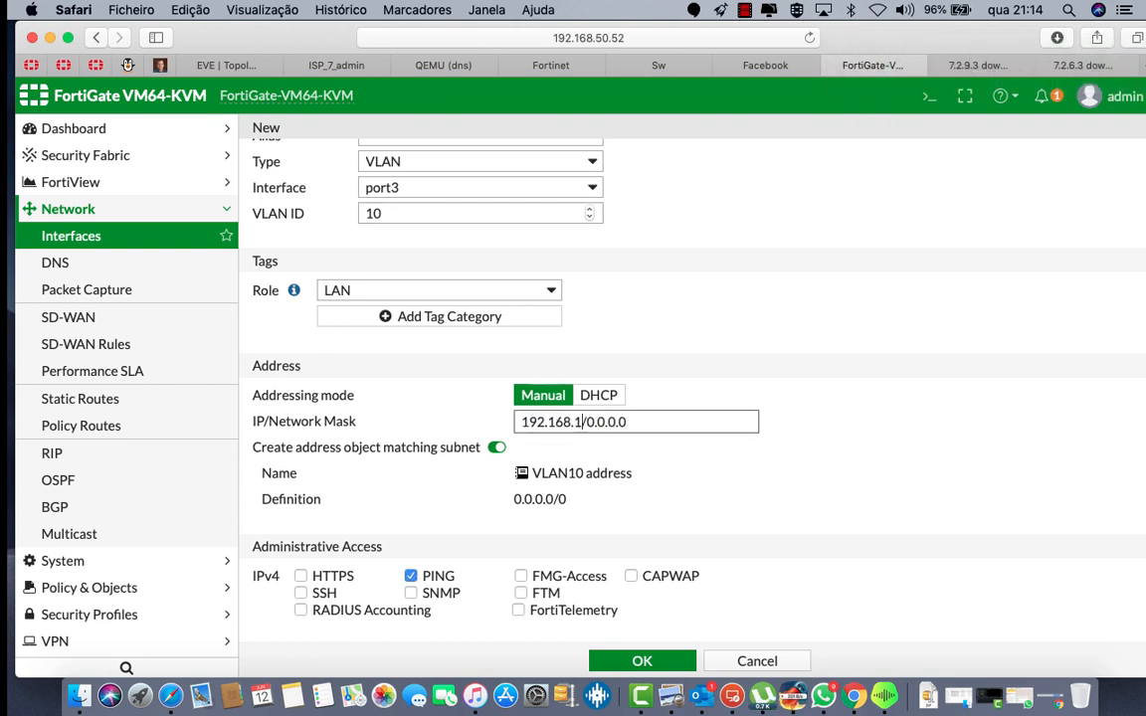
type(".20")
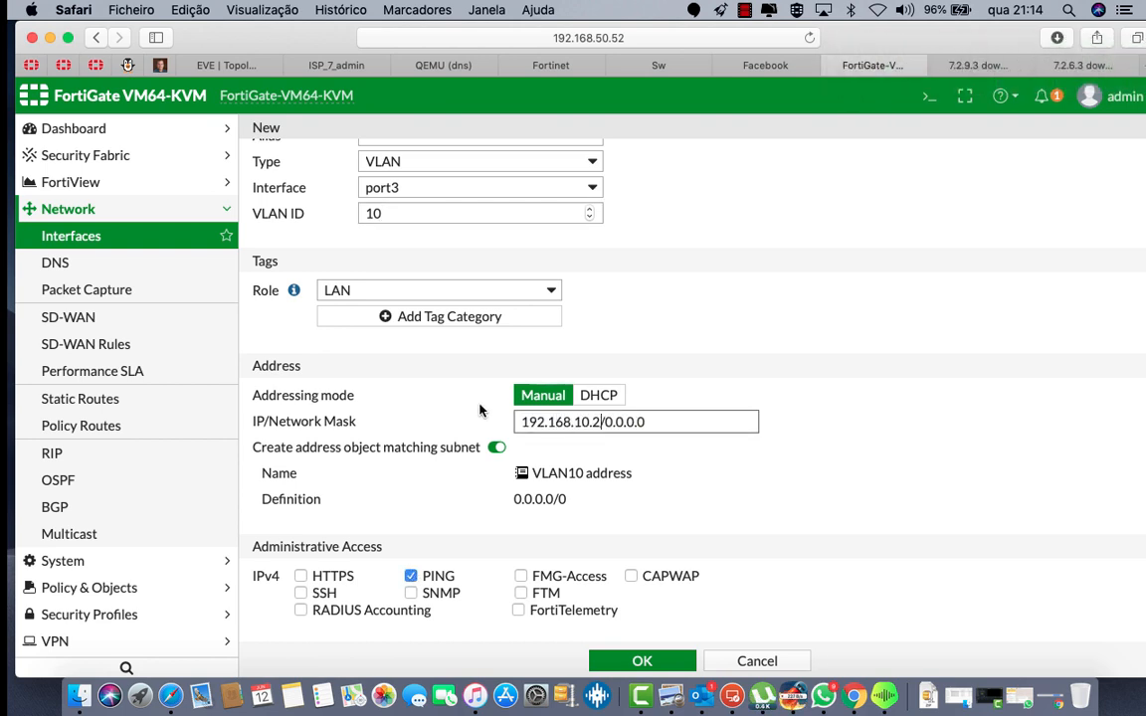
key("BackSpace")
key("BackSpace")
type("1")
left_click_drag(607, 424, 721, 424)
type("24")
scroll(773, 494, "down", 5)
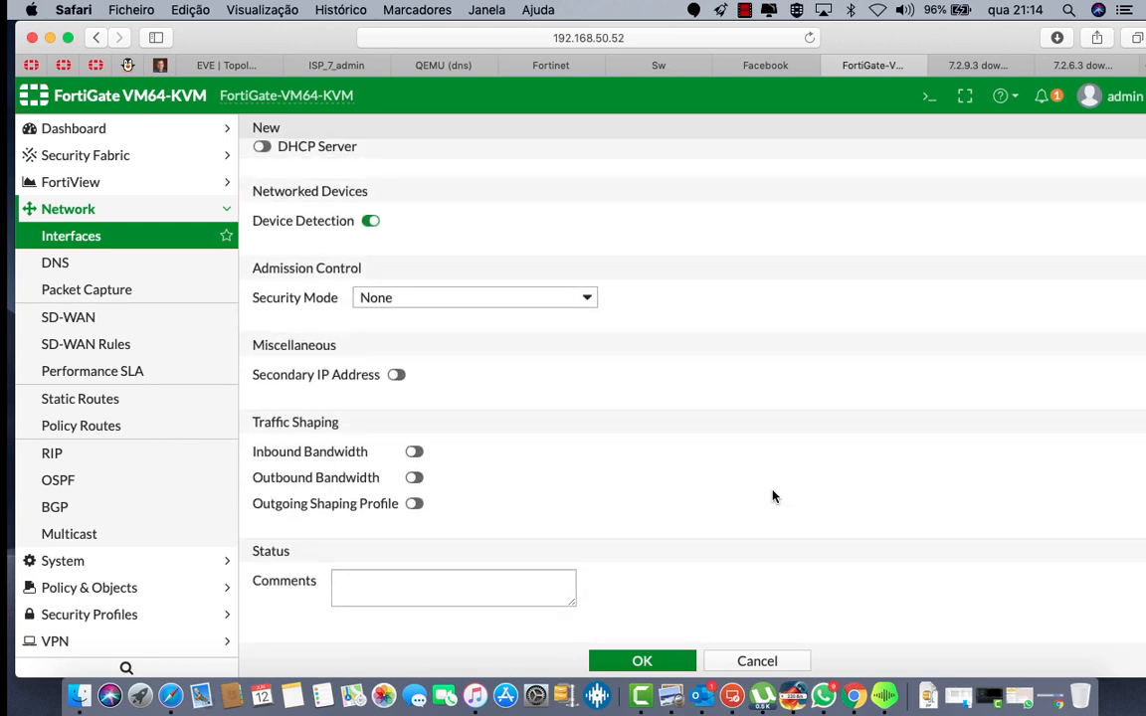
scroll(570, 430, "up", 2)
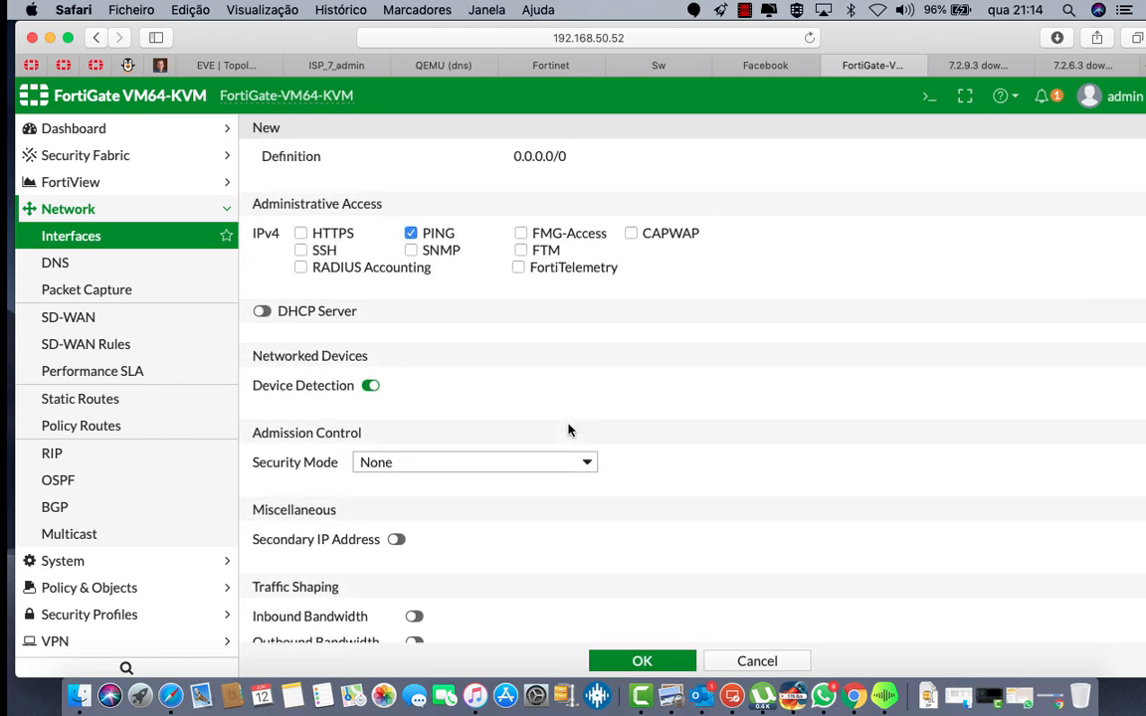
Step: Enable the DHCP server with the address range starting at 192.168.10.10
left_click(262, 311)
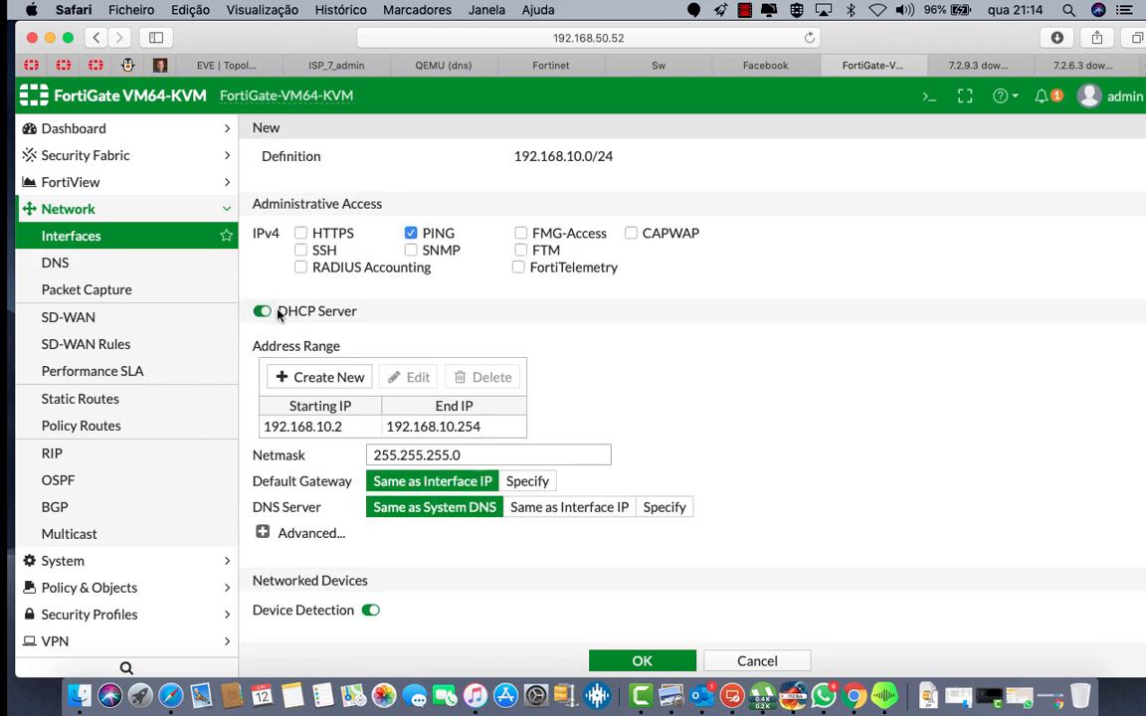
left_click(344, 426)
left_click(403, 383)
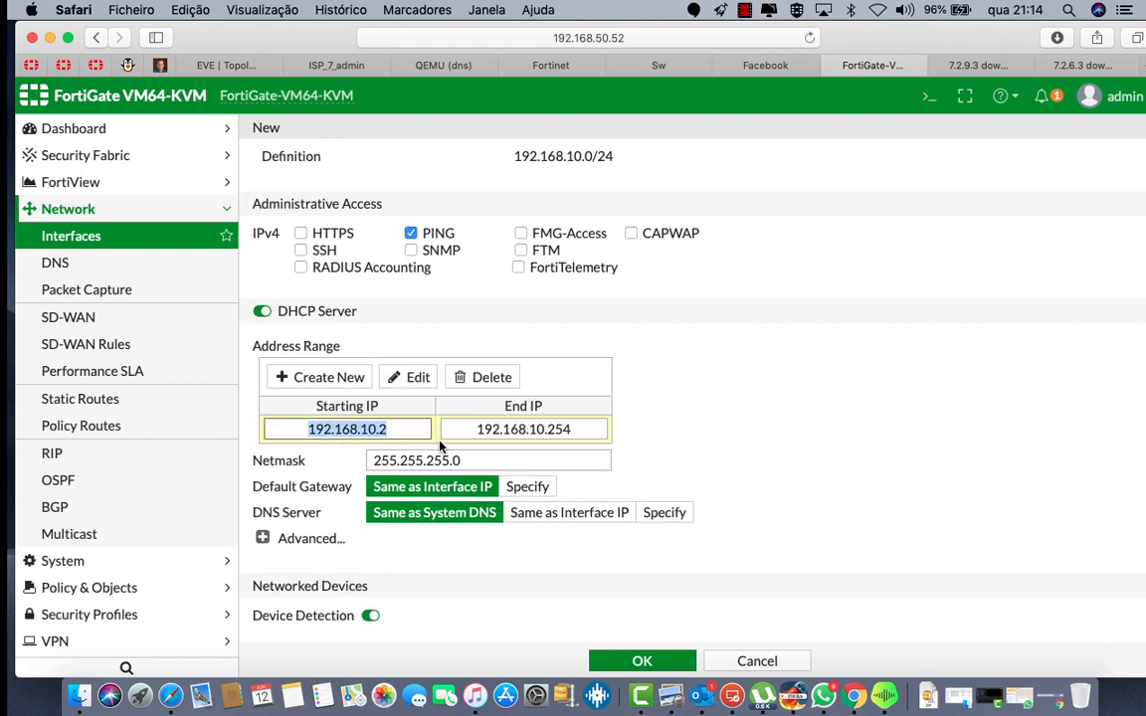
left_click(402, 427)
key("BackSpace")
type("10")
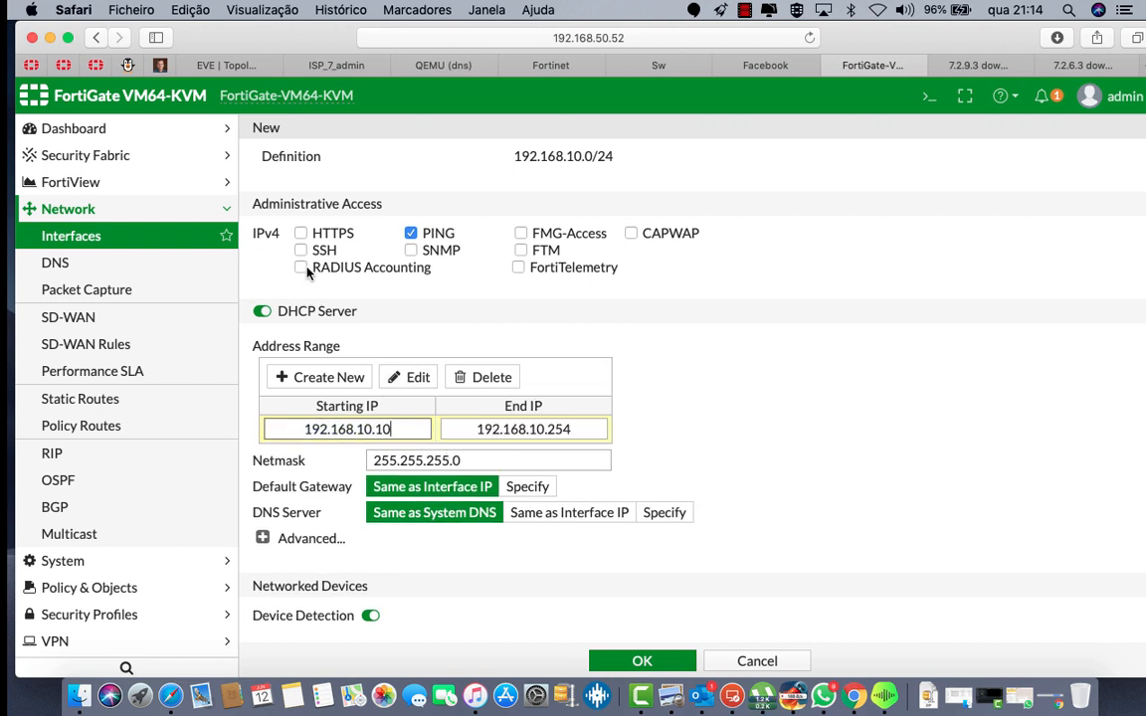
Step: Allow HTTPS administrative access and save the VLAN10 interface
left_click(300, 233)
scroll(557, 473, "up", 5)
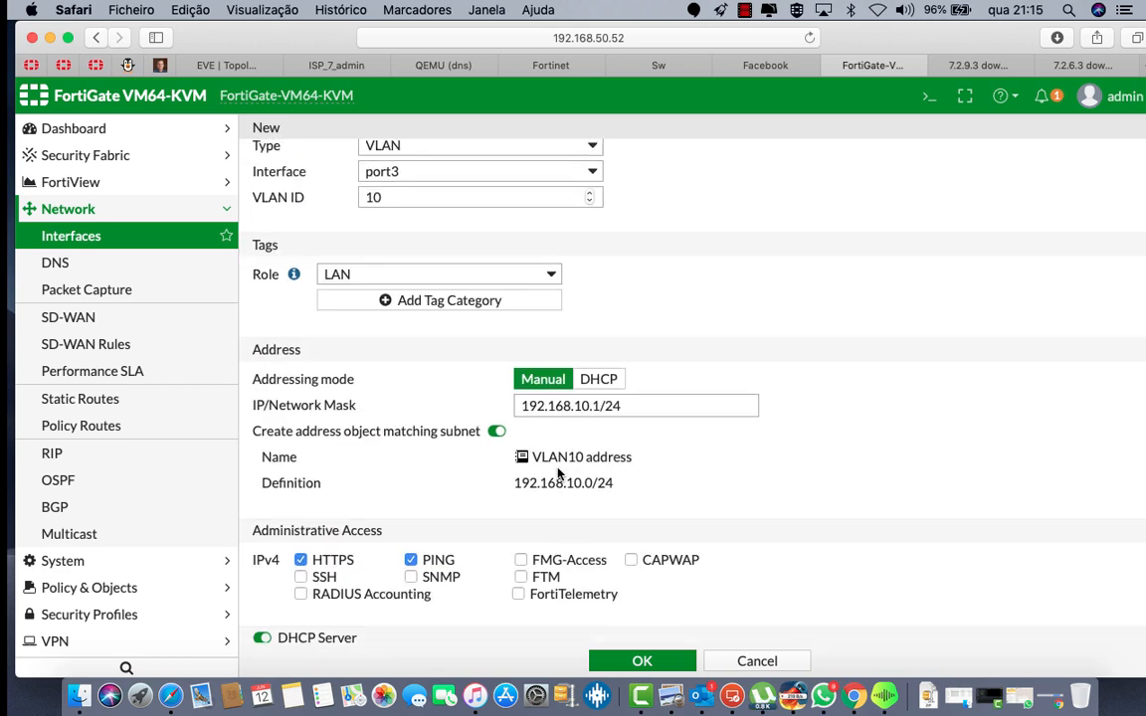
scroll(557, 473, "down", 4)
scroll(558, 474, "down", 4)
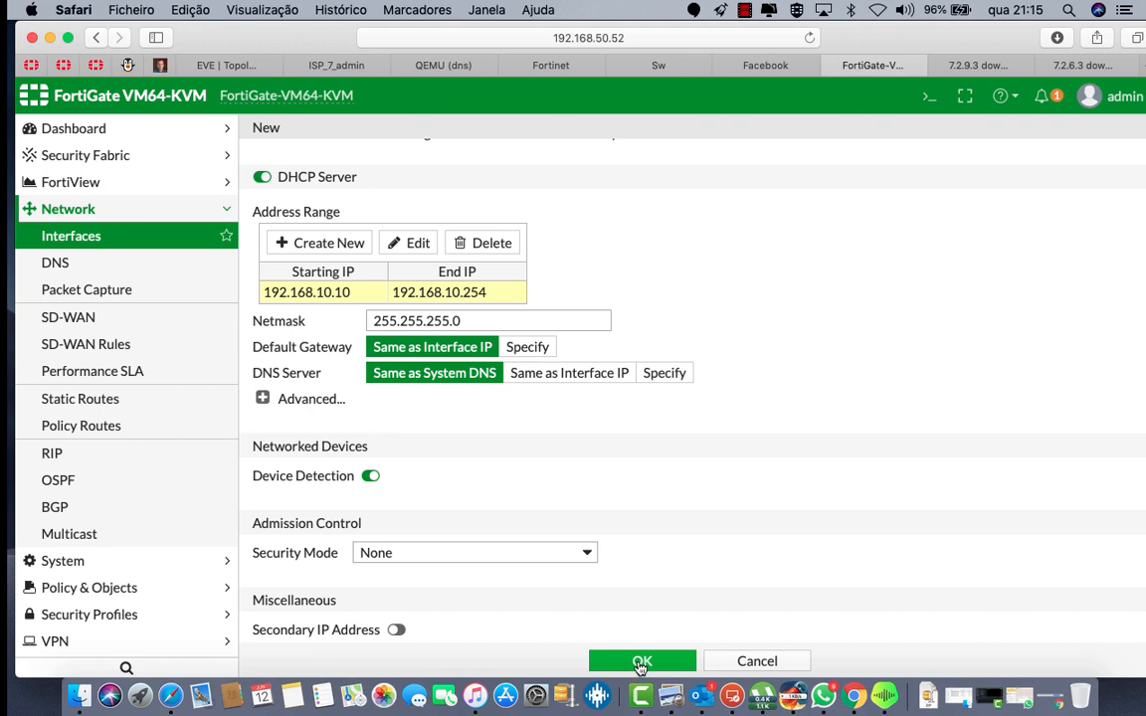
left_click(642, 661)
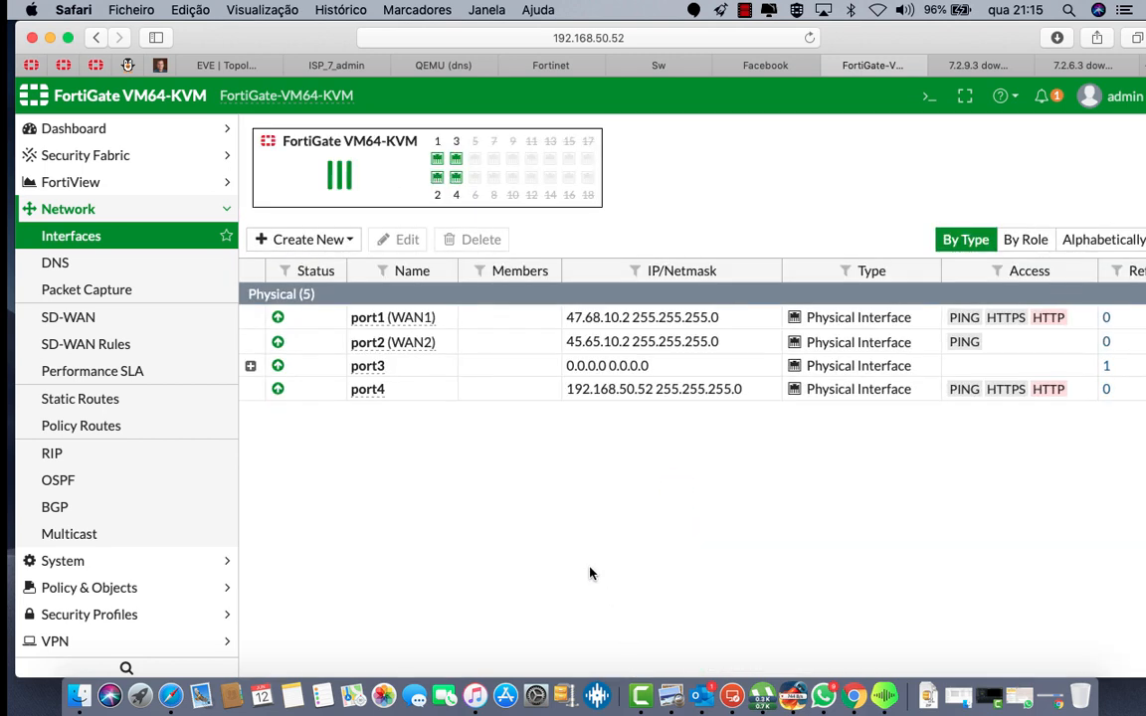
Step: Start a new interface named VLAN11 on parent port3 with VLAN ID 11
left_click(256, 368)
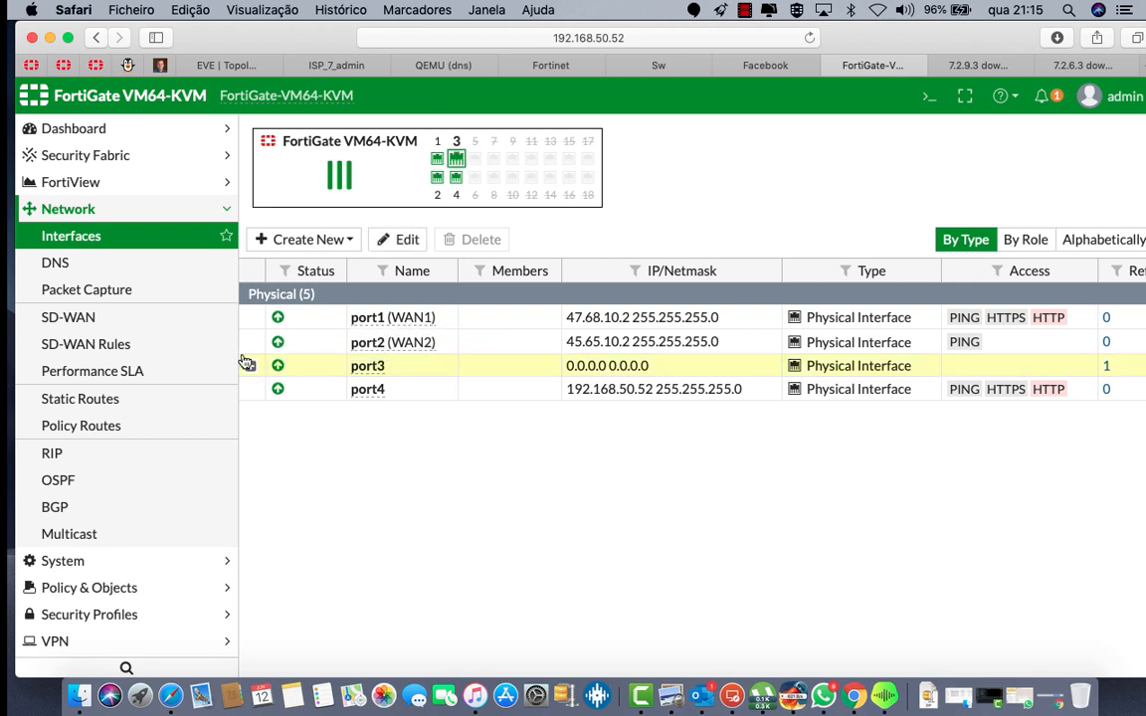
left_click(252, 367)
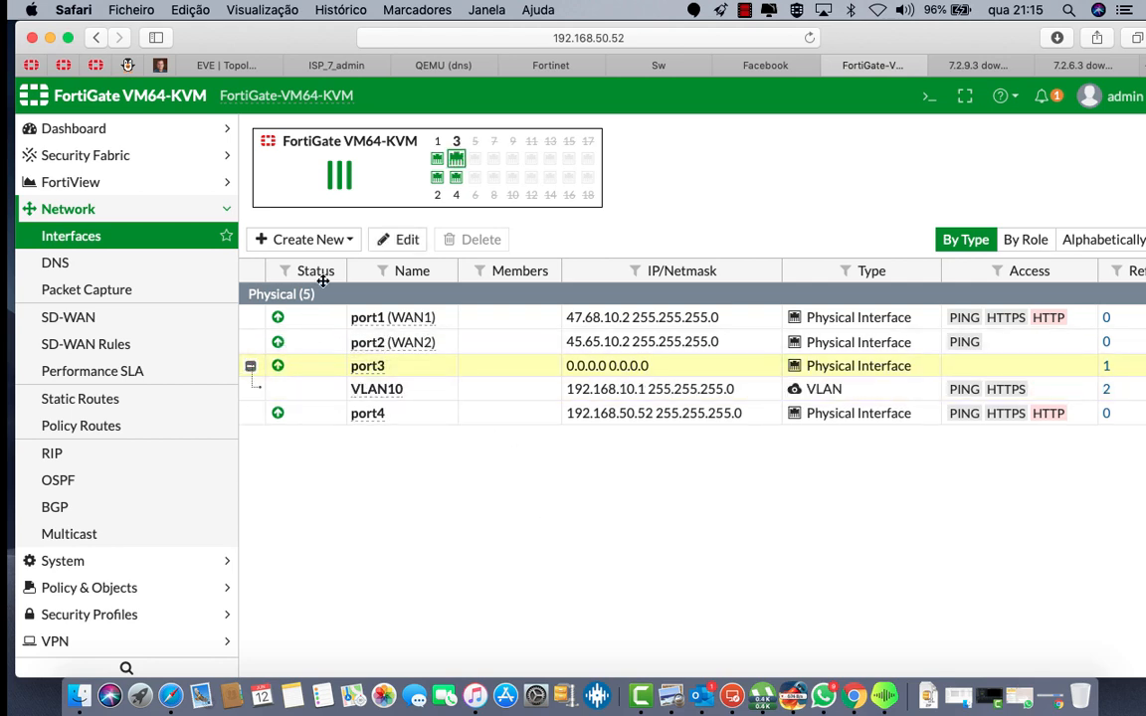
left_click(320, 241)
left_click(326, 271)
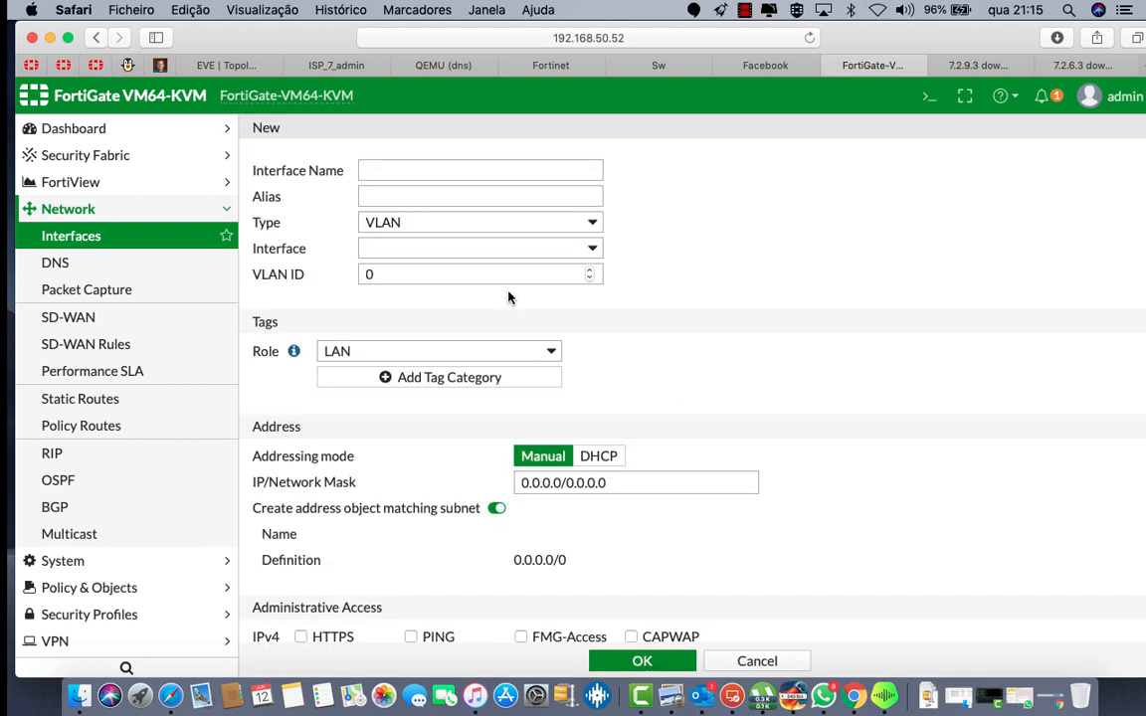
left_click(419, 170)
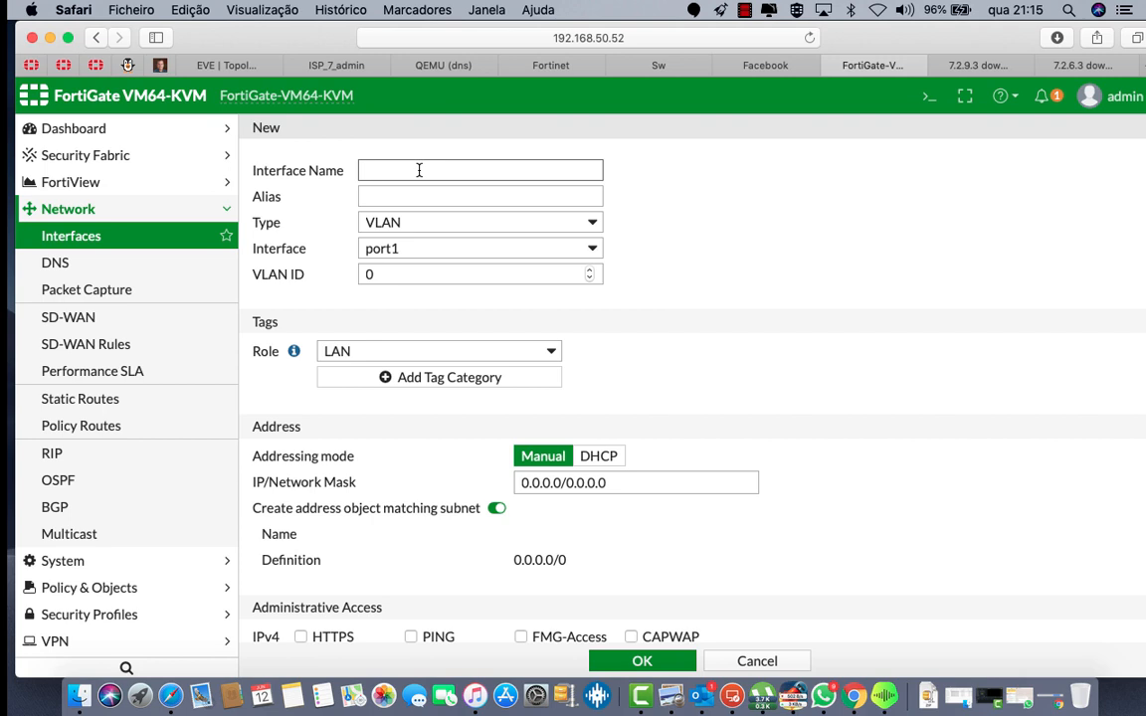
type("VLAN11")
left_click(408, 251)
left_click(398, 282)
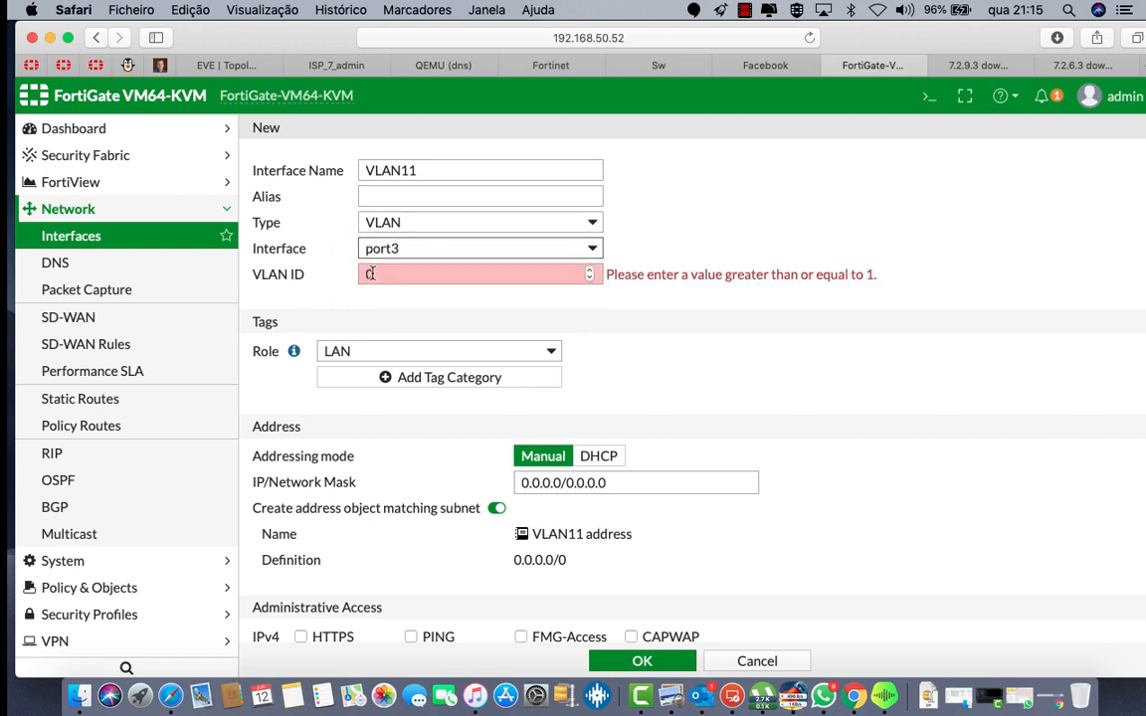
left_click(372, 274)
key("BackSpace")
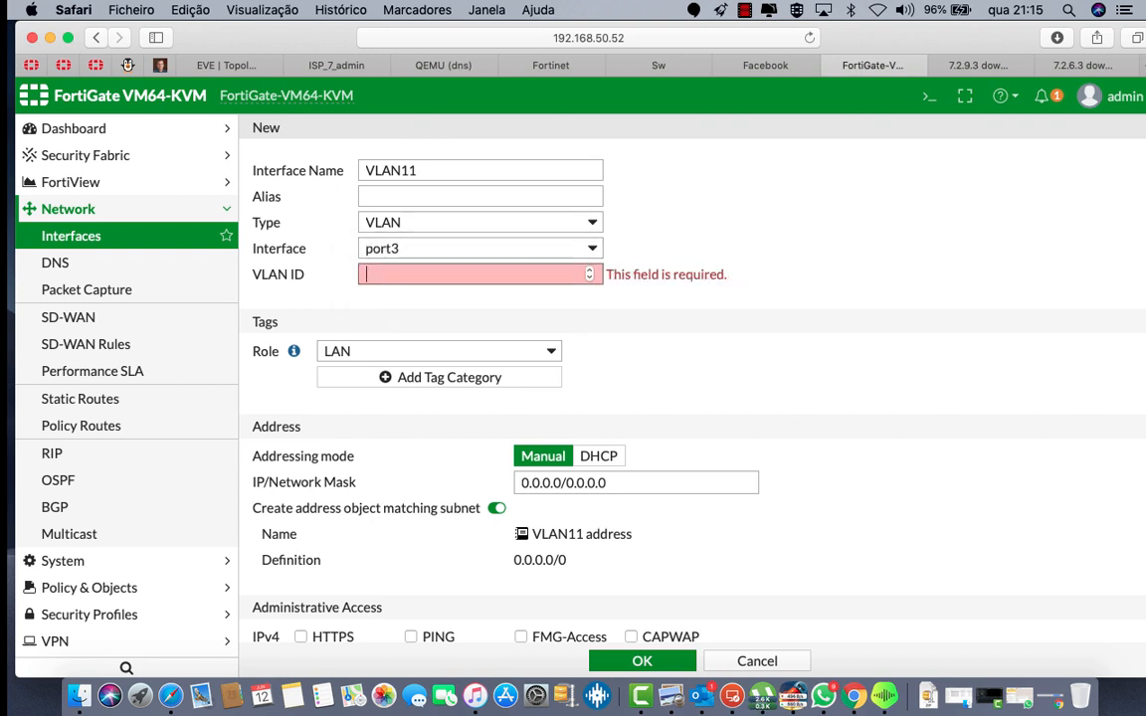
type("11")
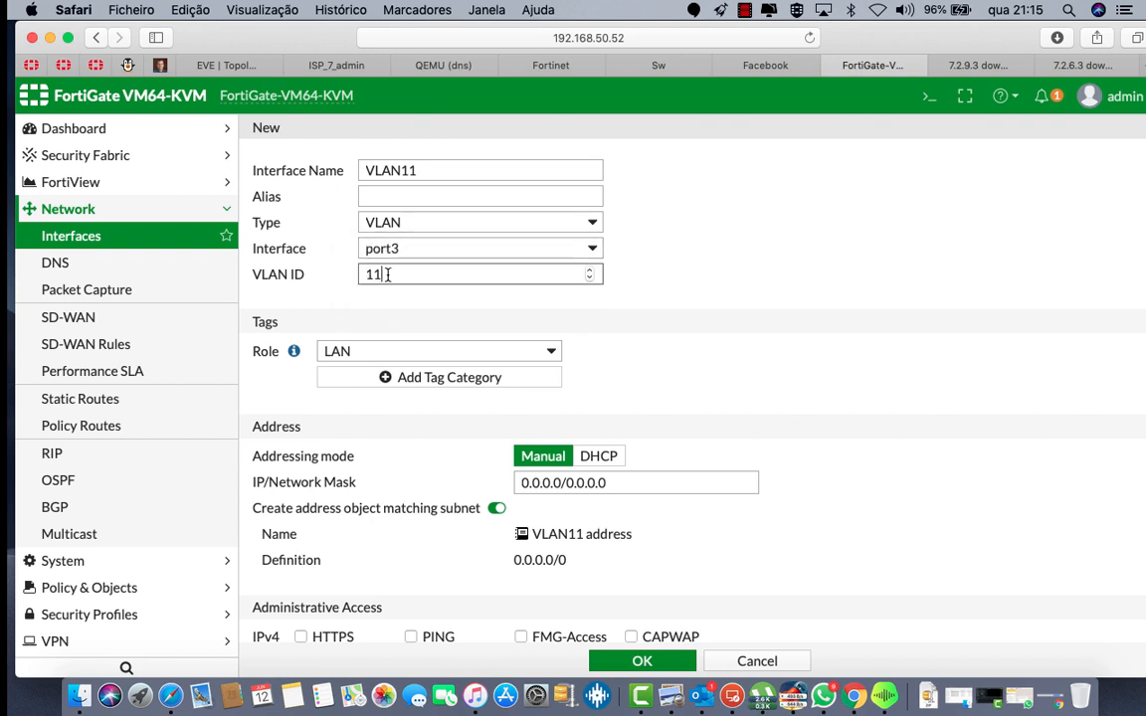
Step: Address VLAN11 as 192.168.11.1/24 with PING access and the DHCP server enabled
left_click(563, 485)
type("192.168")
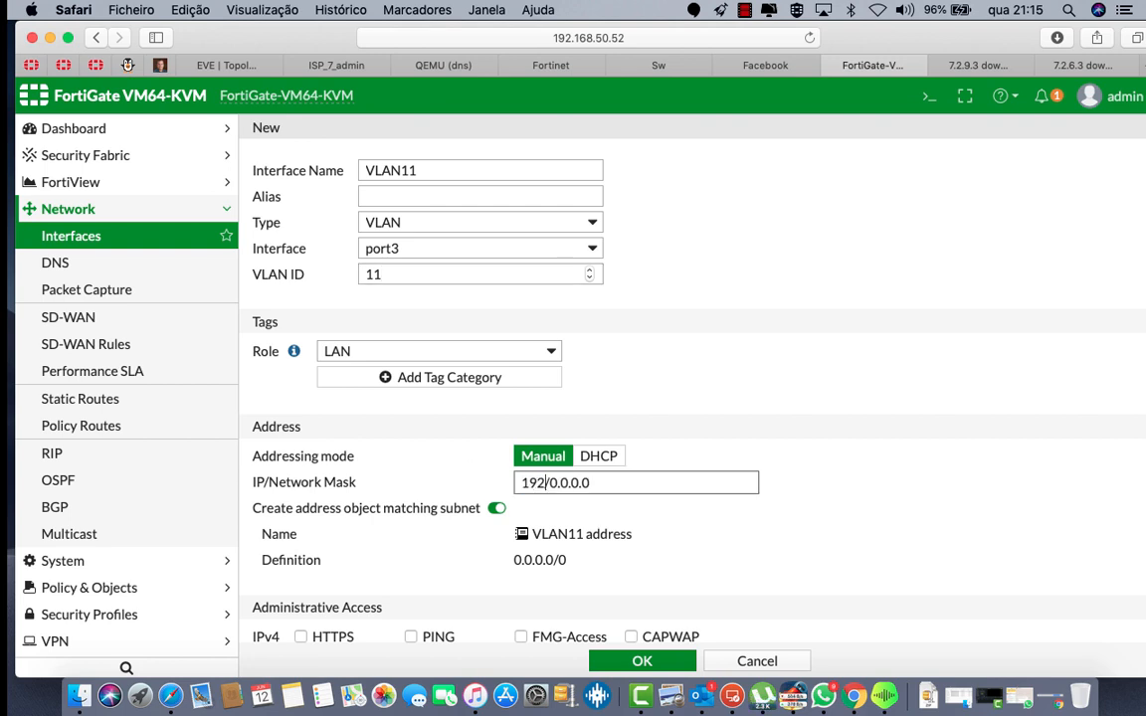
type(".11.1")
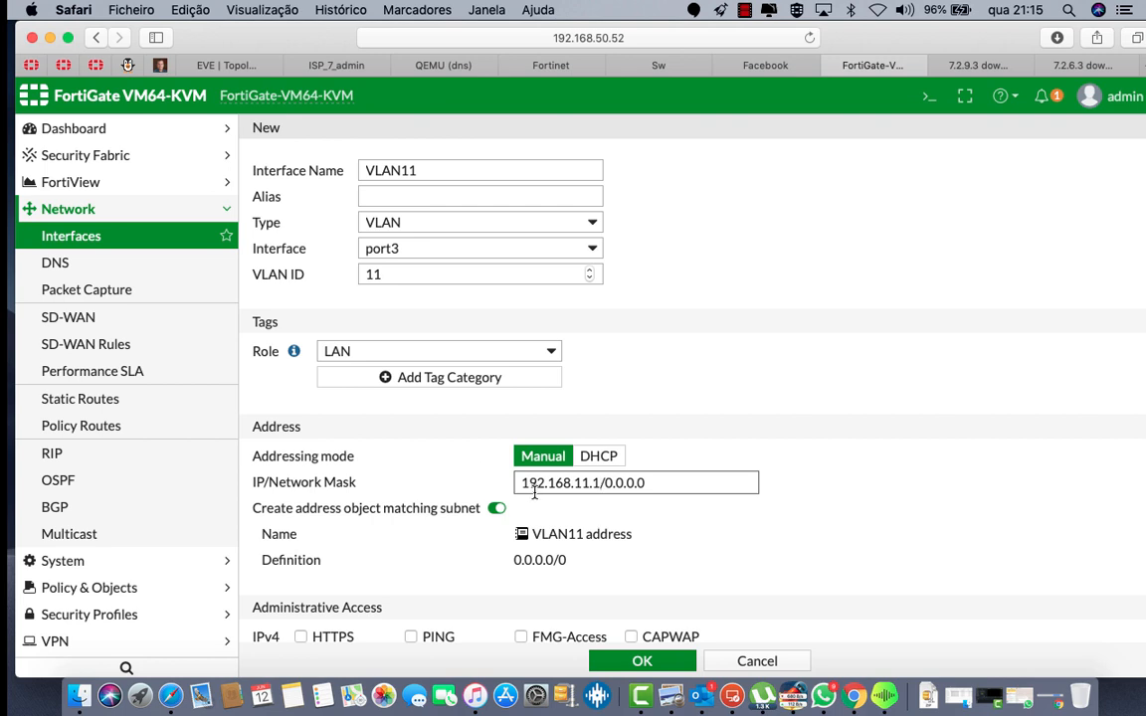
left_click_drag(606, 482, 743, 486)
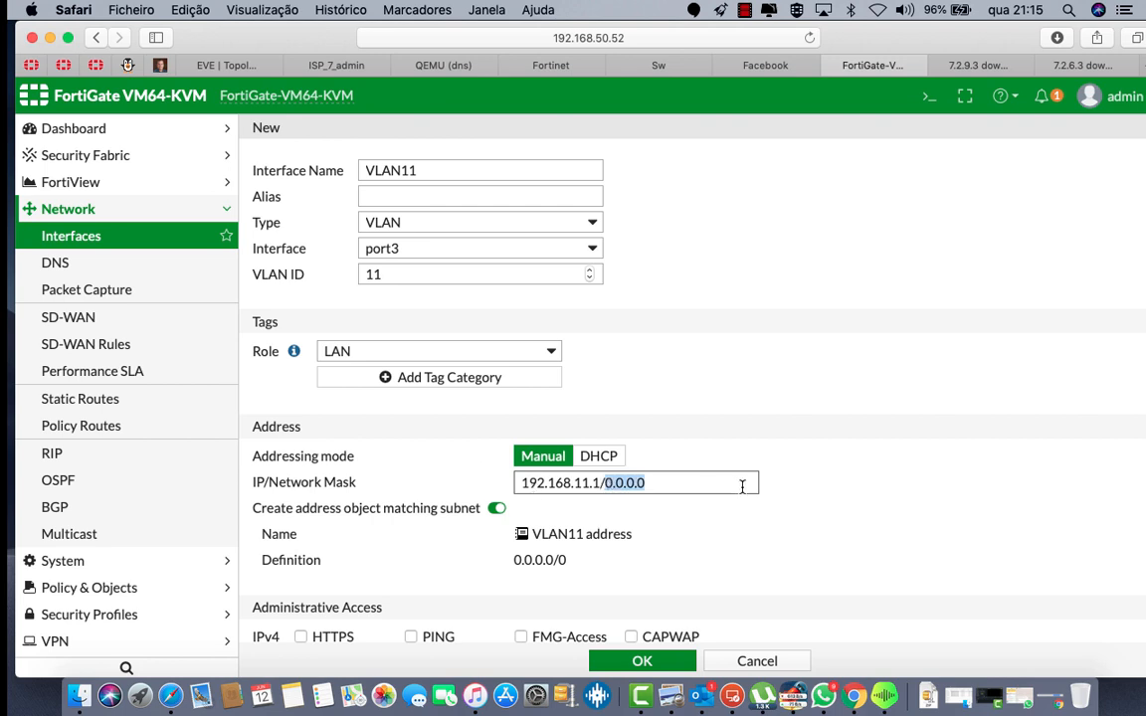
type("24")
scroll(722, 521, "down", 5)
left_click(414, 444)
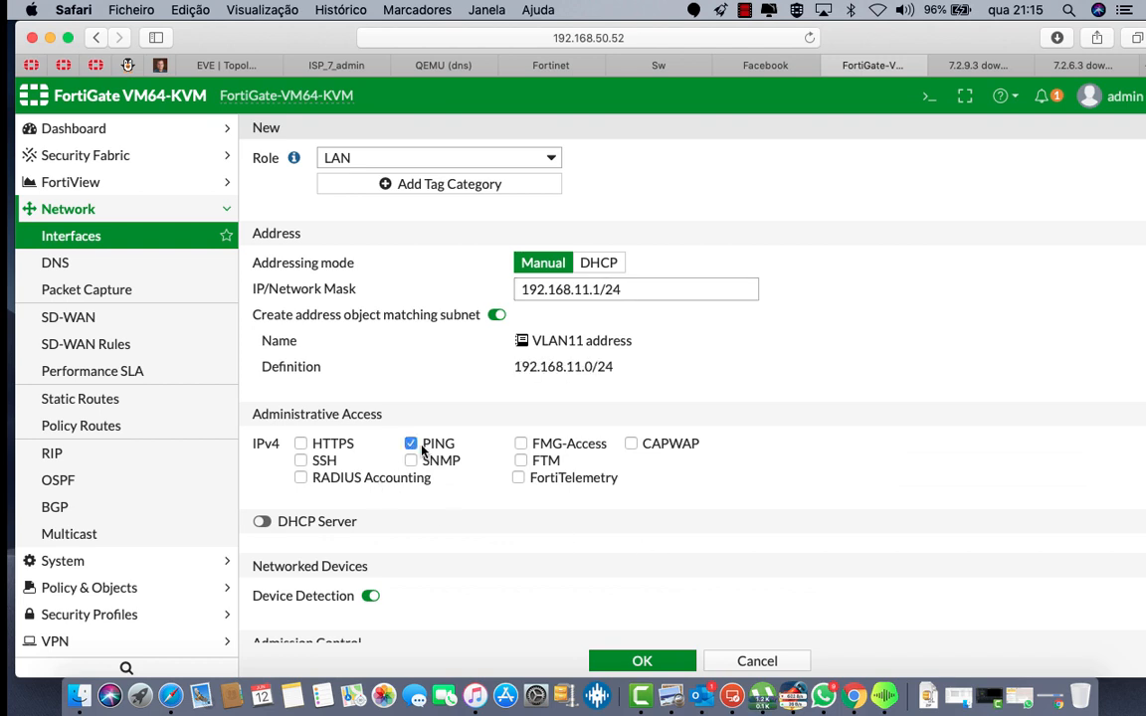
left_click(262, 521)
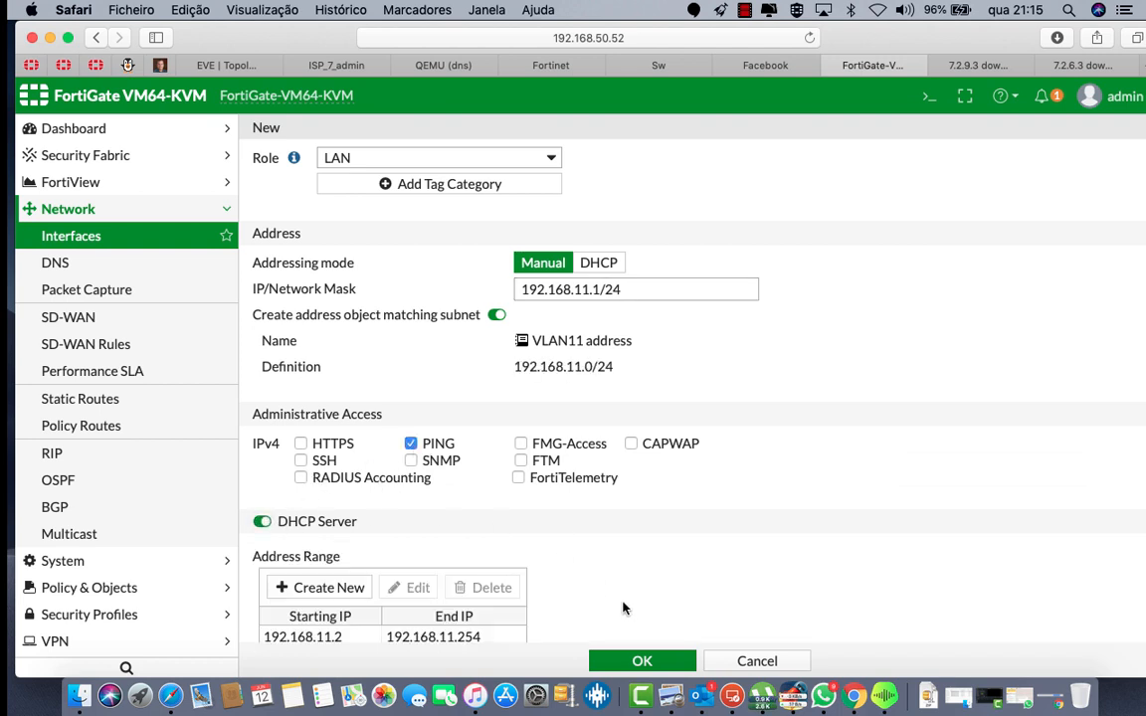
Step: Start the DHCP range at 192.168.11.10 and save the VLAN11 interface
scroll(622, 608, "down", 3)
left_click(328, 501)
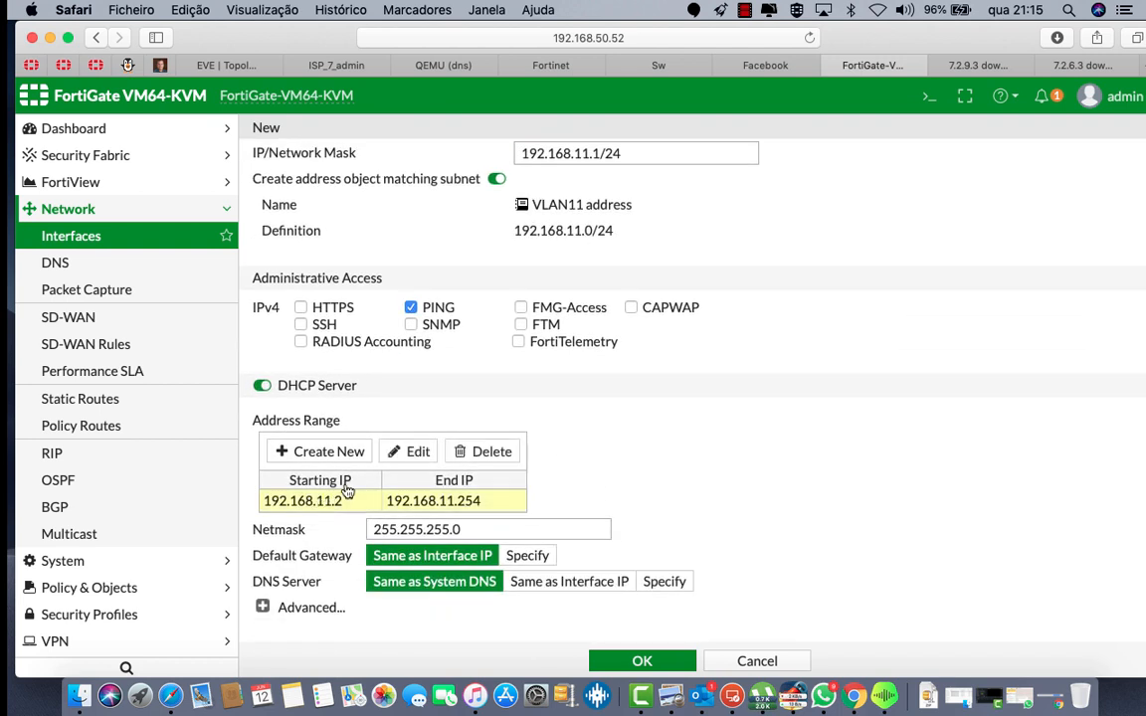
left_click(408, 453)
key("Right")
key("BackSpace")
type("10")
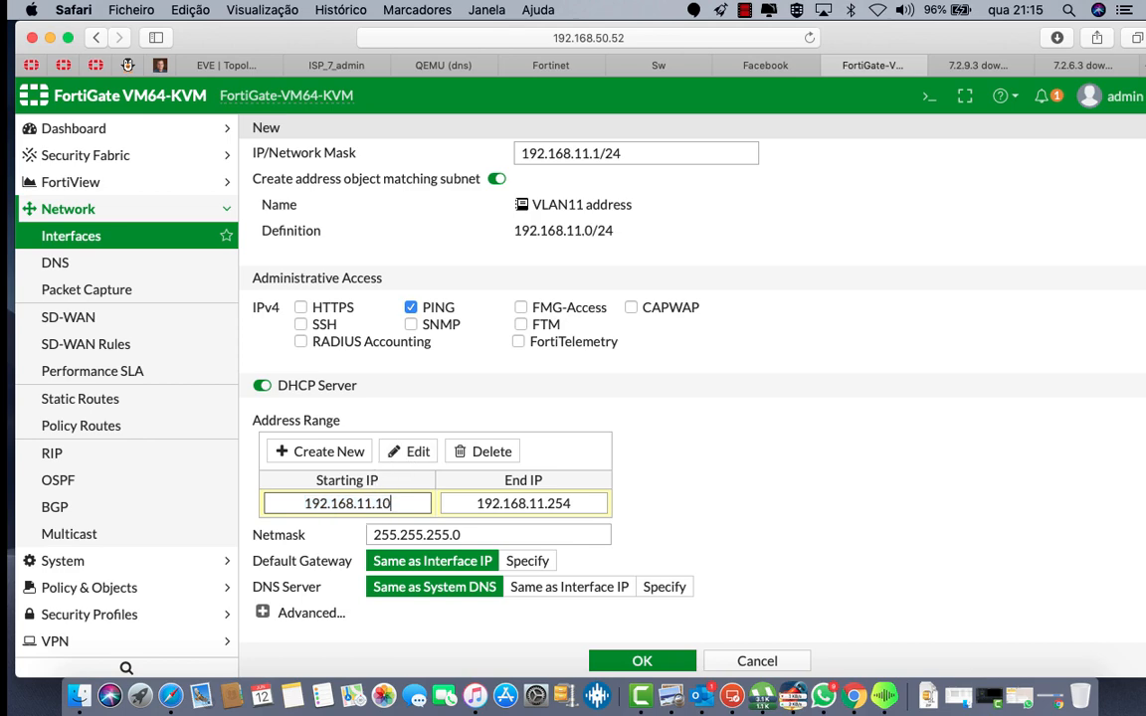
scroll(652, 474, "down", 10)
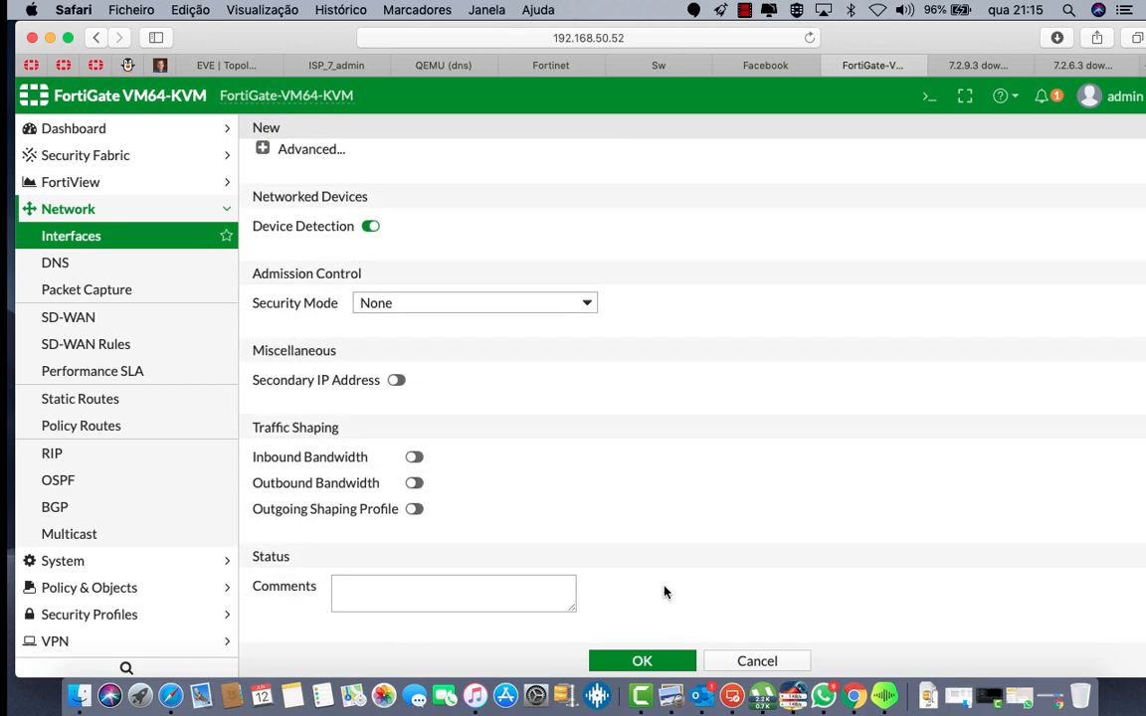
left_click(644, 662)
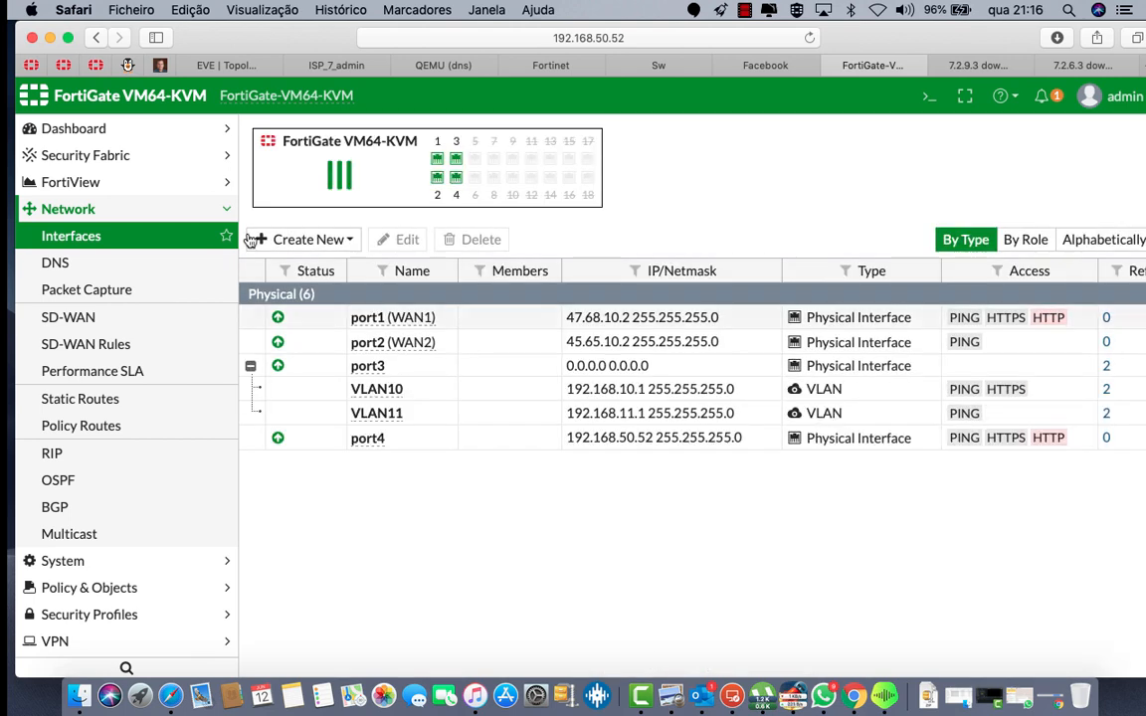
left_click(344, 239)
Step: Create a new interface VLAN12 on parent port3 with VLAN ID 12
left_click(321, 271)
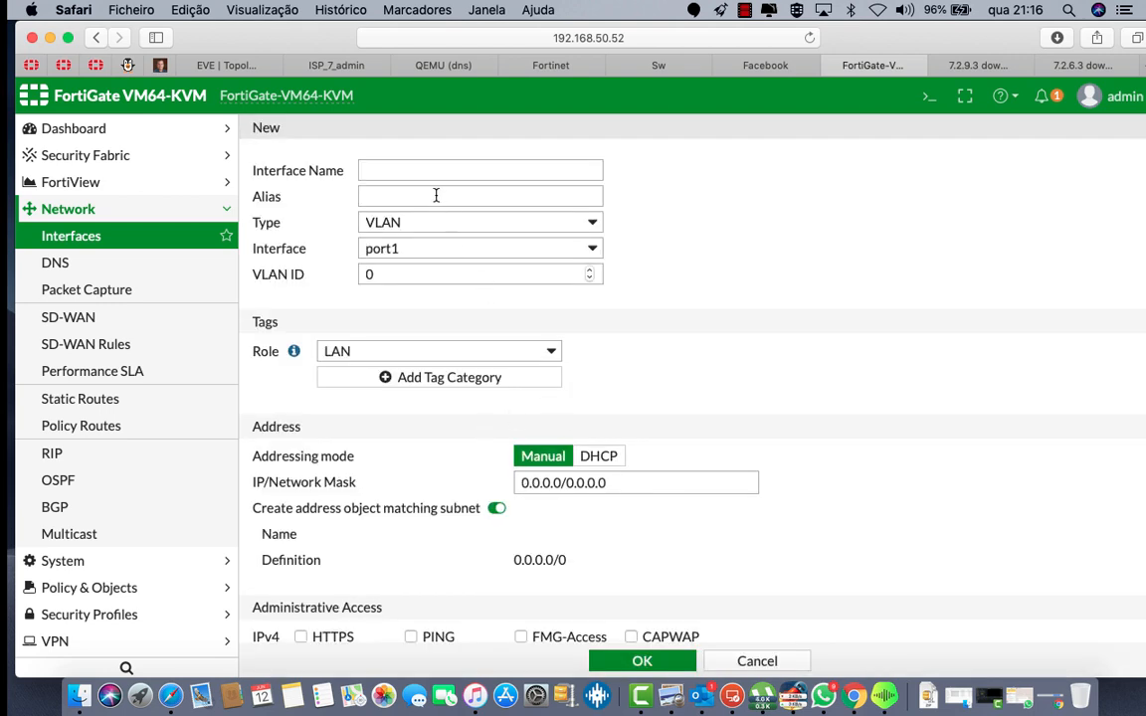
left_click(416, 171)
type("VLAN12")
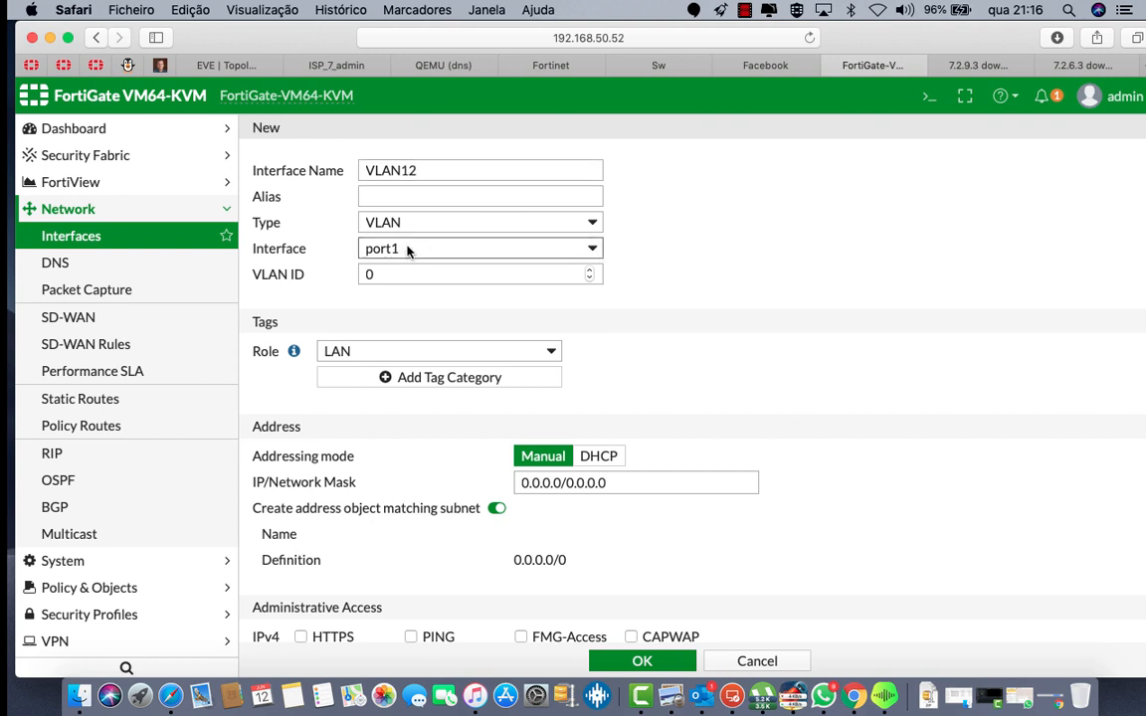
left_click(398, 254)
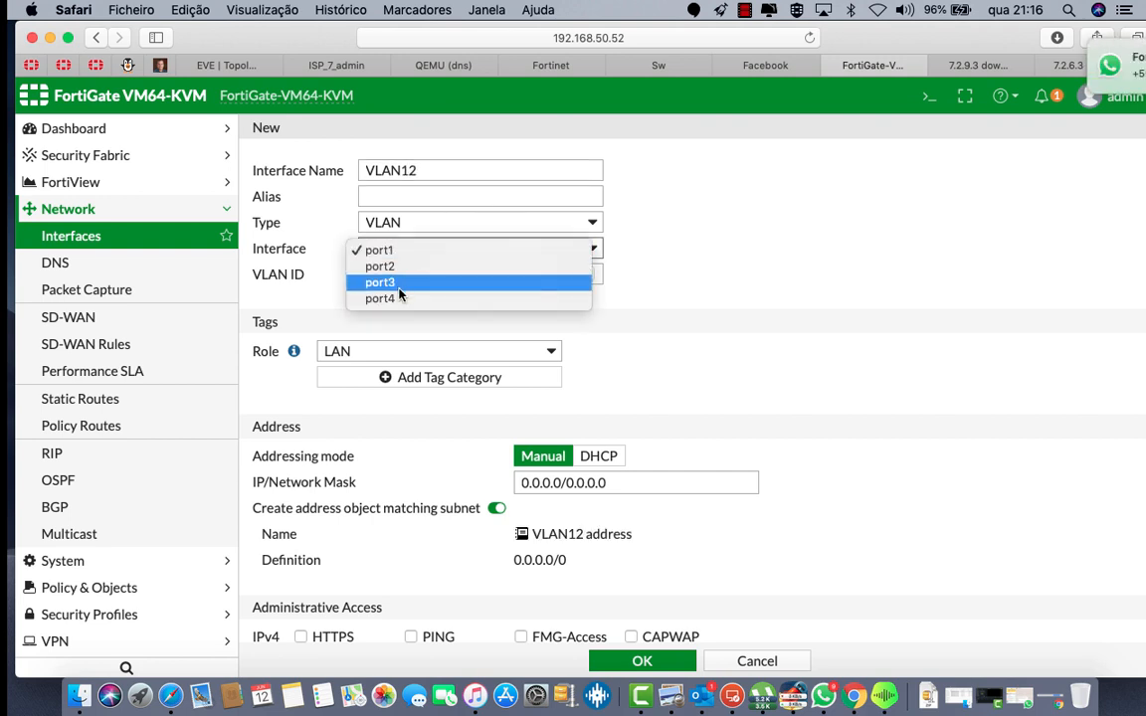
left_click(396, 283)
left_click(387, 277)
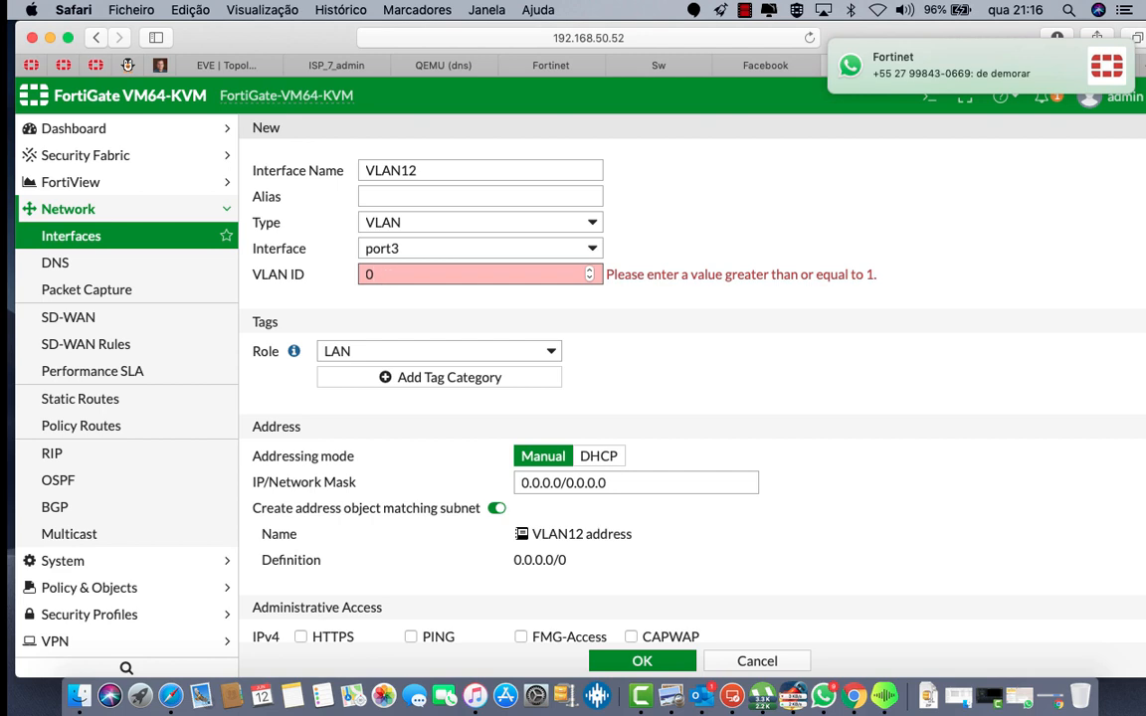
key("BackSpace")
type("12")
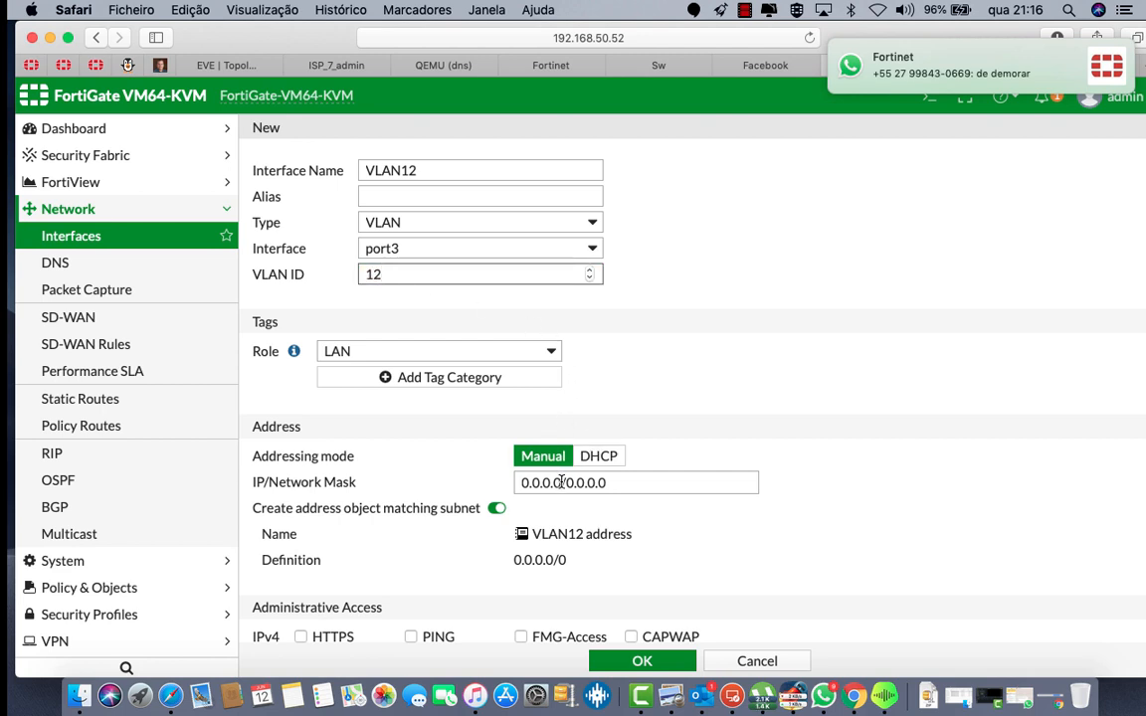
Step: Address VLAN12 as 192.168.12.1/24 and allow PING and SSH access
left_click_drag(562, 481, 521, 481)
type("192")
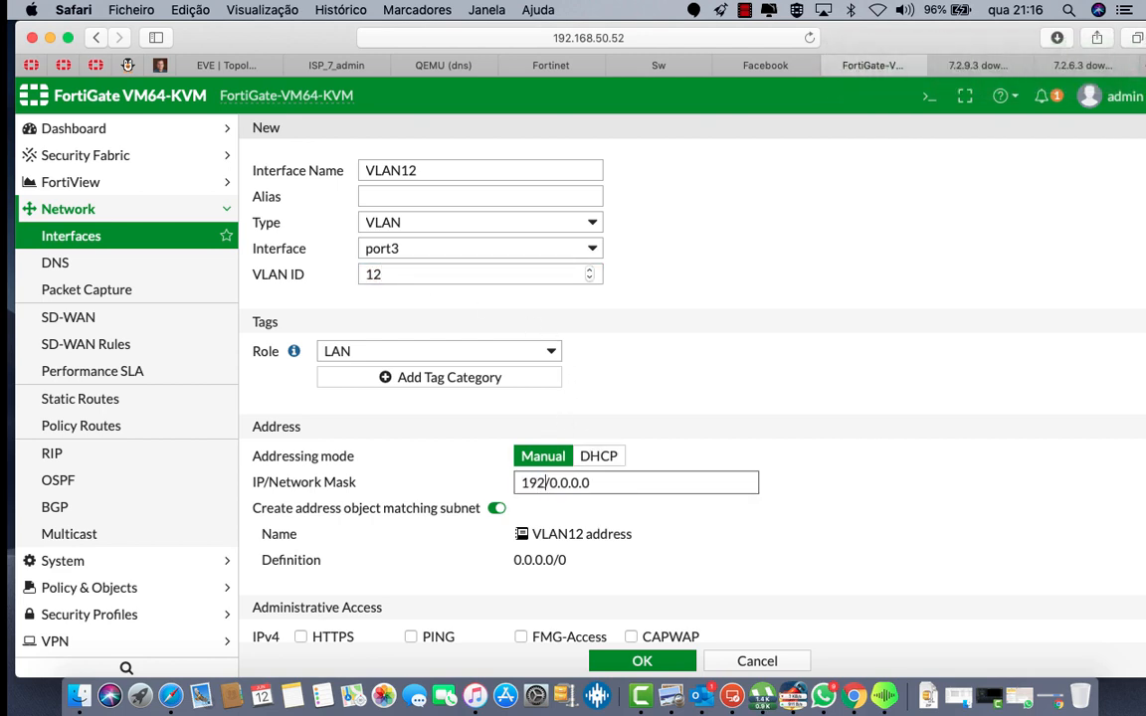
type(".168.")
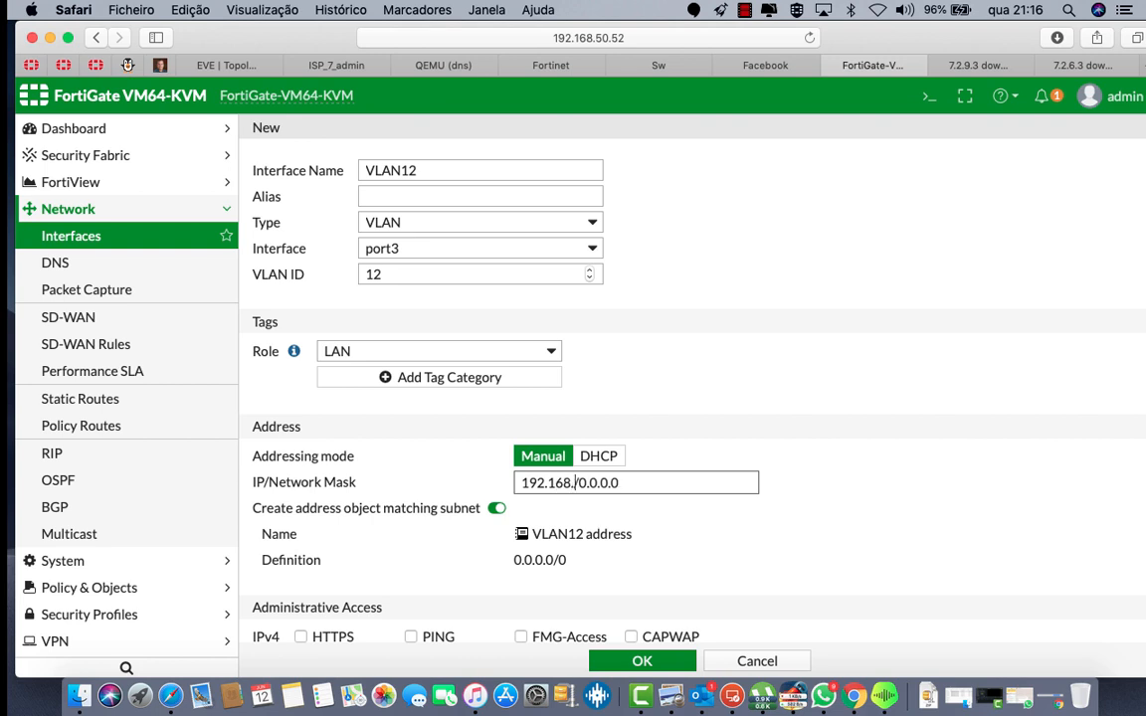
type("12.1")
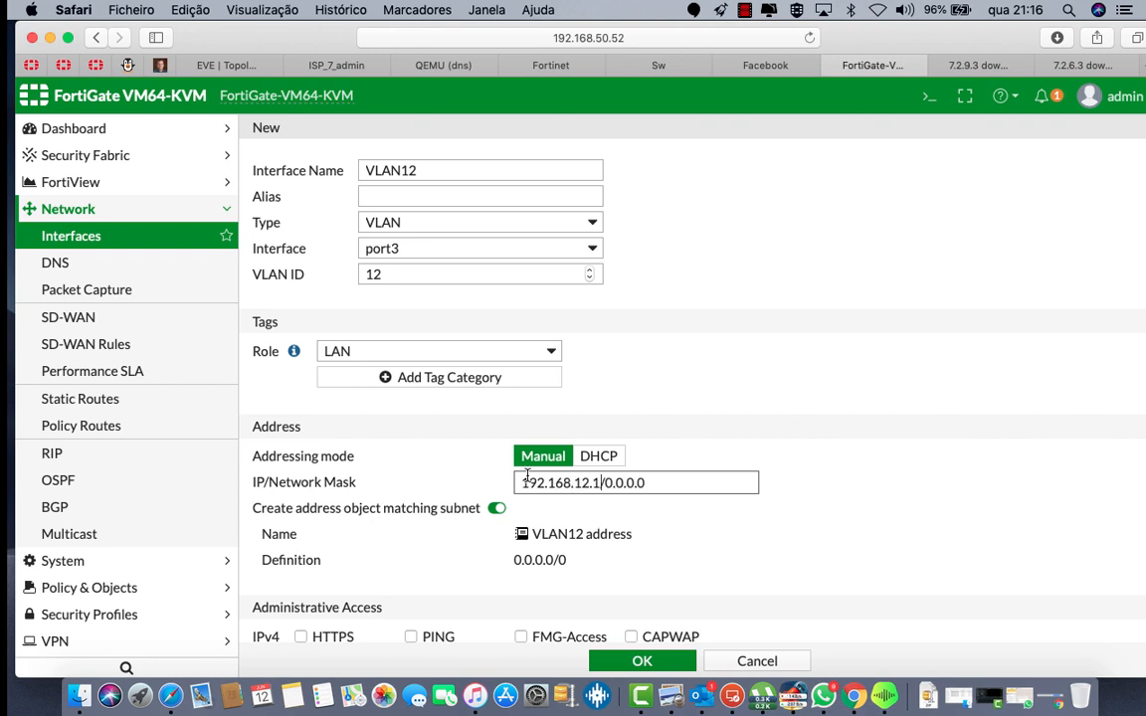
double_click(721, 489)
type("24")
scroll(763, 538, "down", 5)
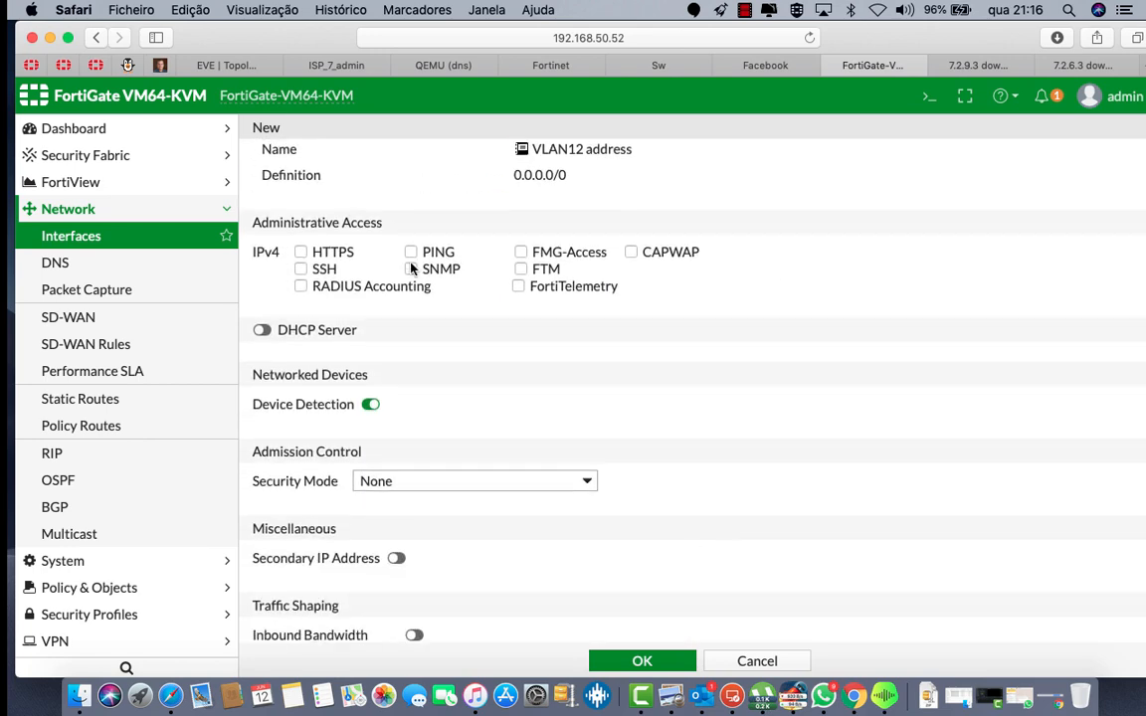
left_click(411, 252)
left_click(301, 268)
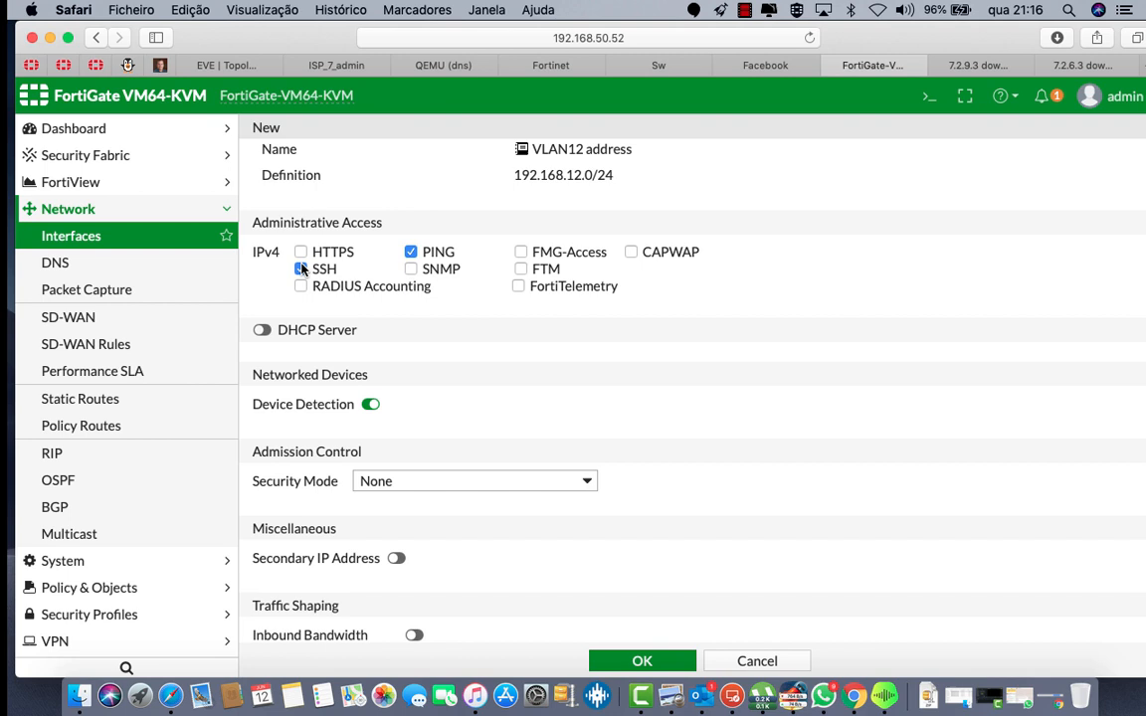
Step: Enable the VLAN12 DHCP server with its range starting at 192.168.12.10
left_click(262, 330)
left_click(305, 445)
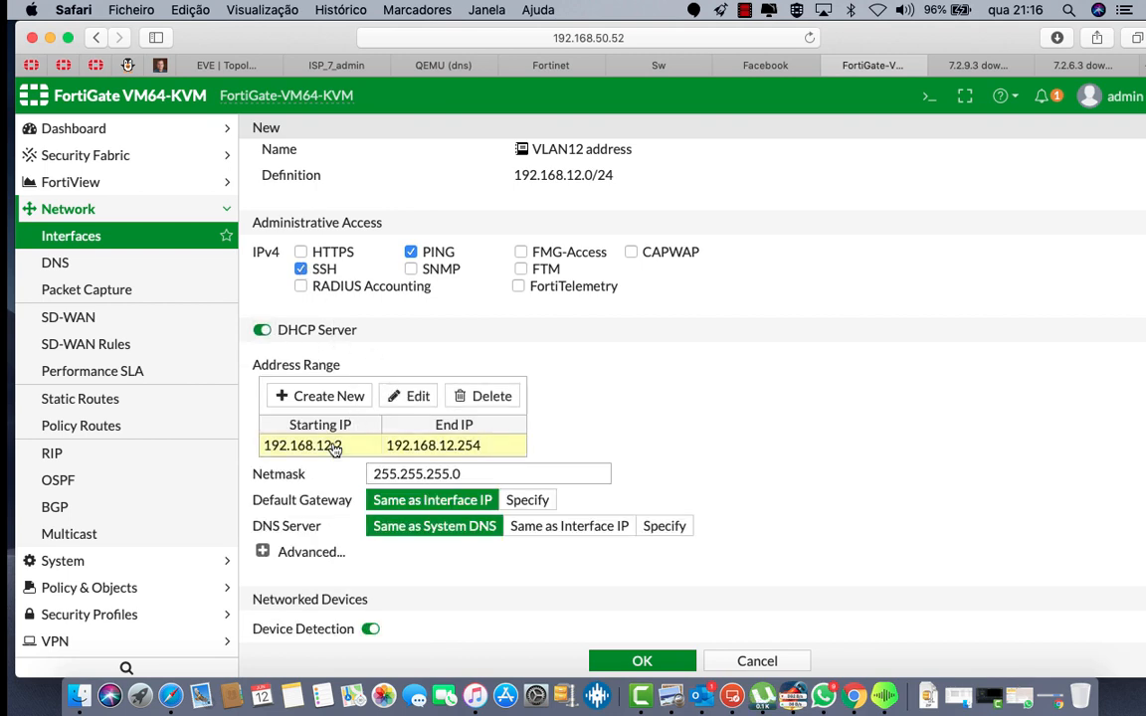
left_click(416, 398)
left_click(394, 448)
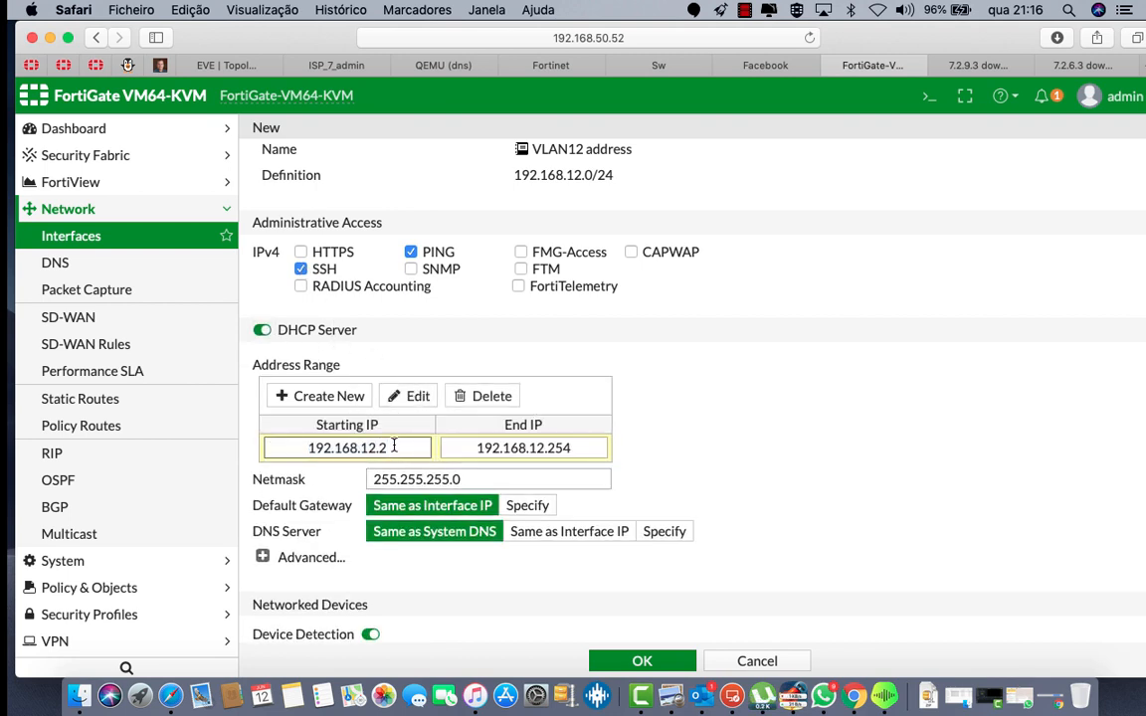
key("BackSpace")
type("10")
scroll(589, 535, "down", 5)
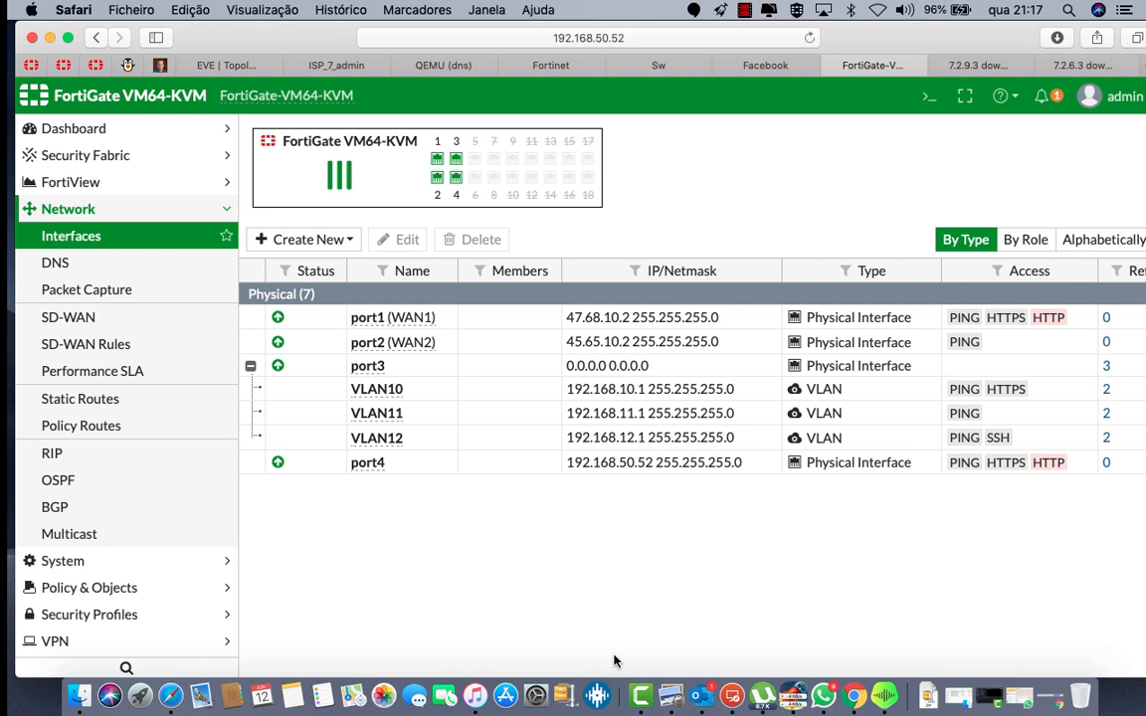
left_click(318, 238)
Step: Create a new zone named LAN ZONE
left_click(263, 288)
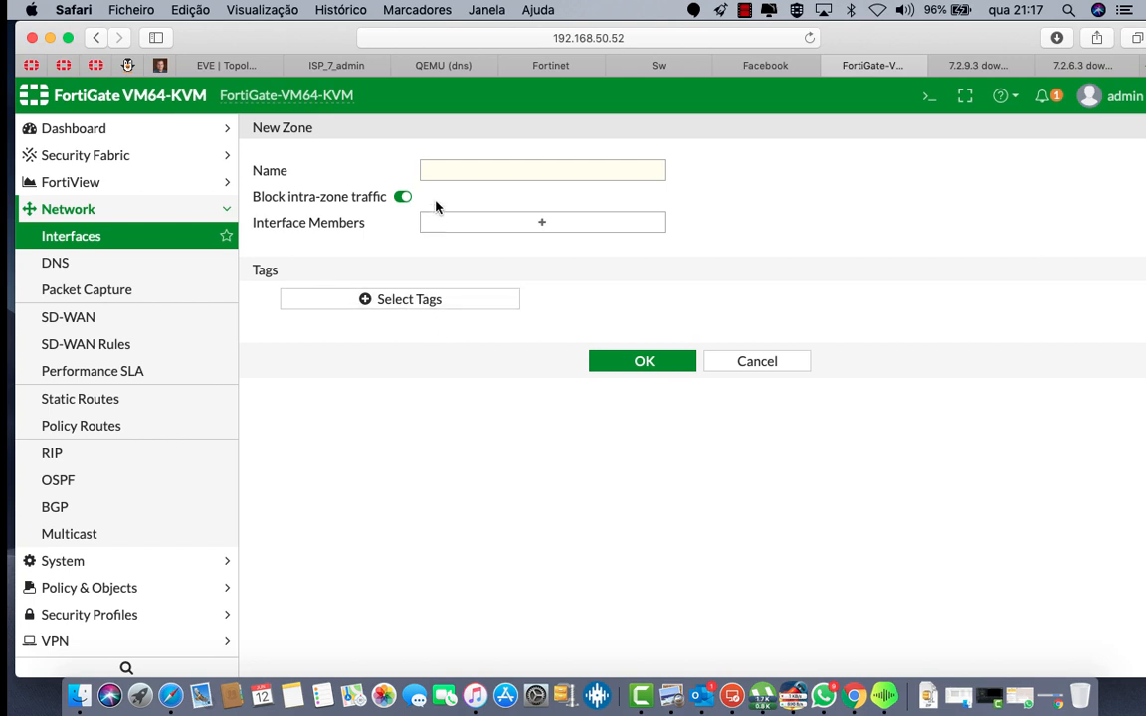
left_click(475, 174)
type("ZON")
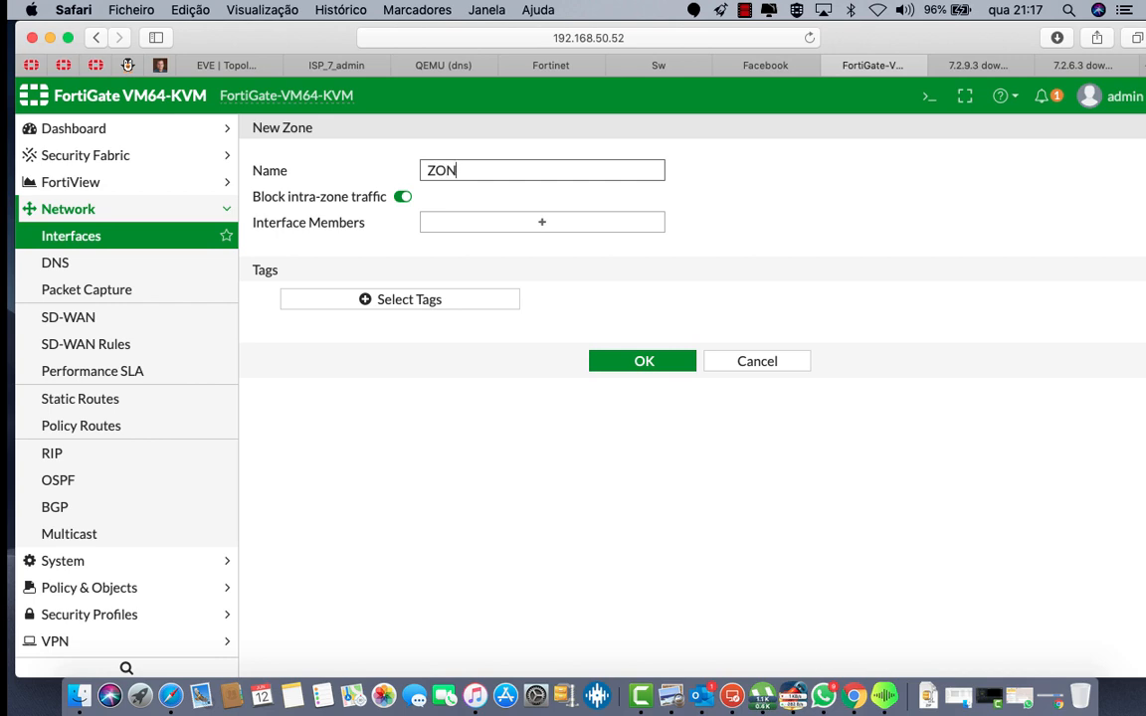
key("BackSpace")
key("BackSpace")
key("BackSpace")
type("LAN ZONE")
Step: Add VLAN10, VLAN11 and VLAN12 as LAN ZONE members and save the zone
left_click(530, 228)
left_click(928, 265)
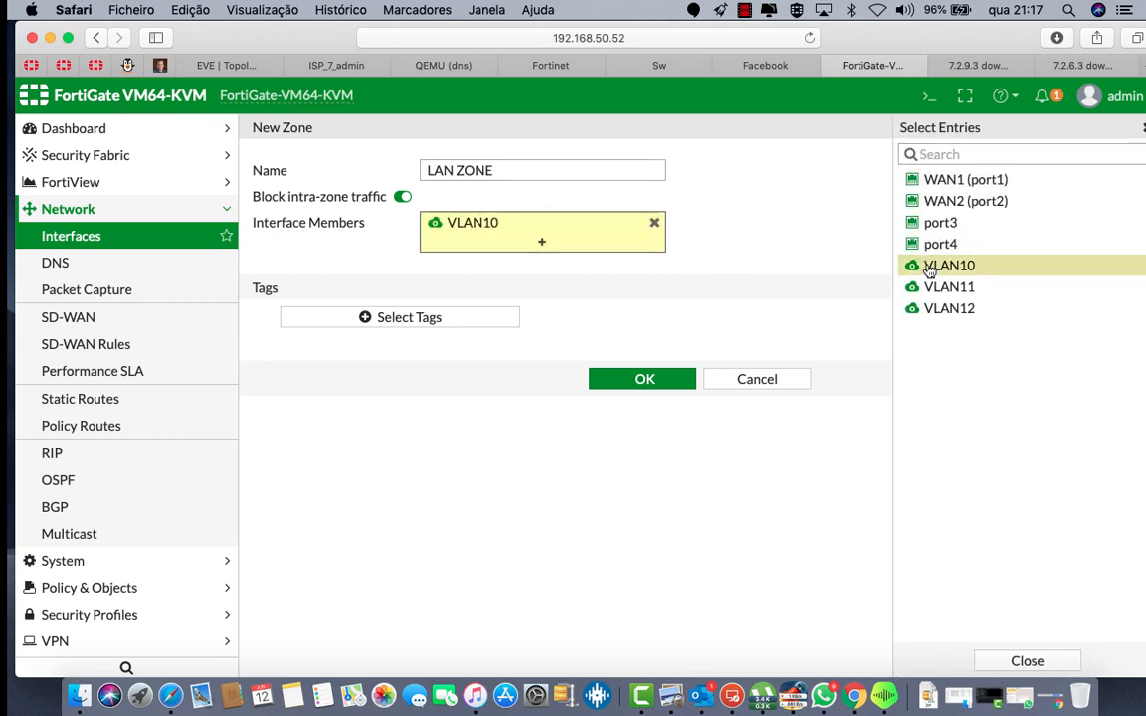
left_click(940, 288)
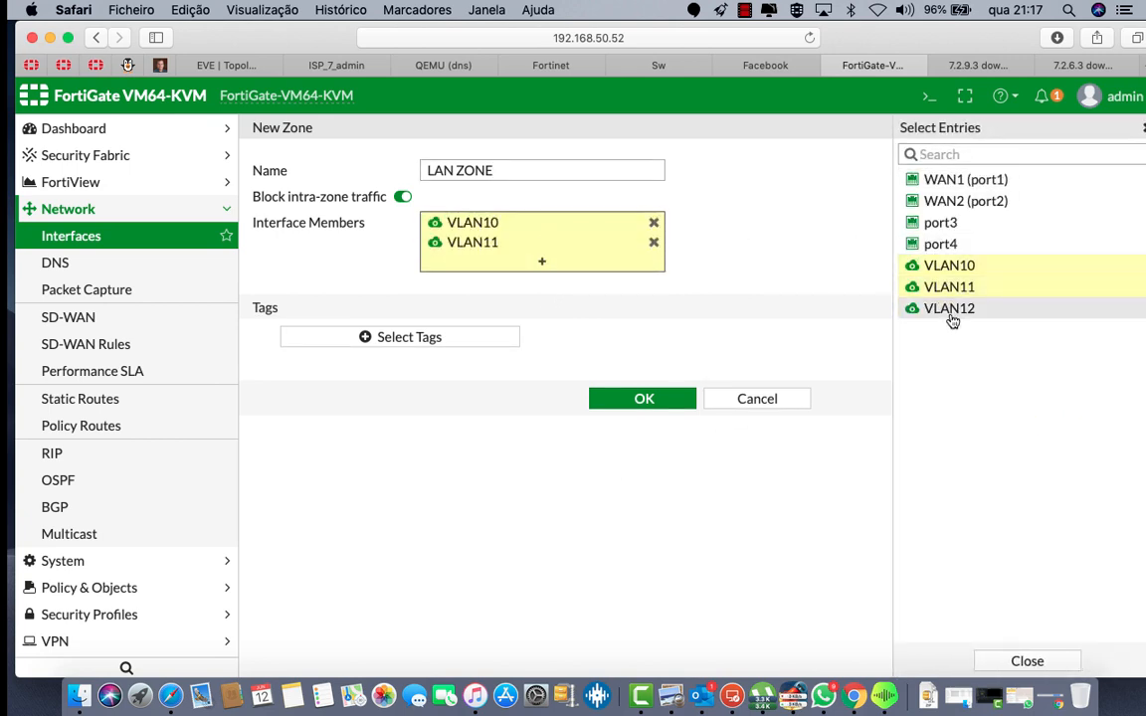
left_click(951, 309)
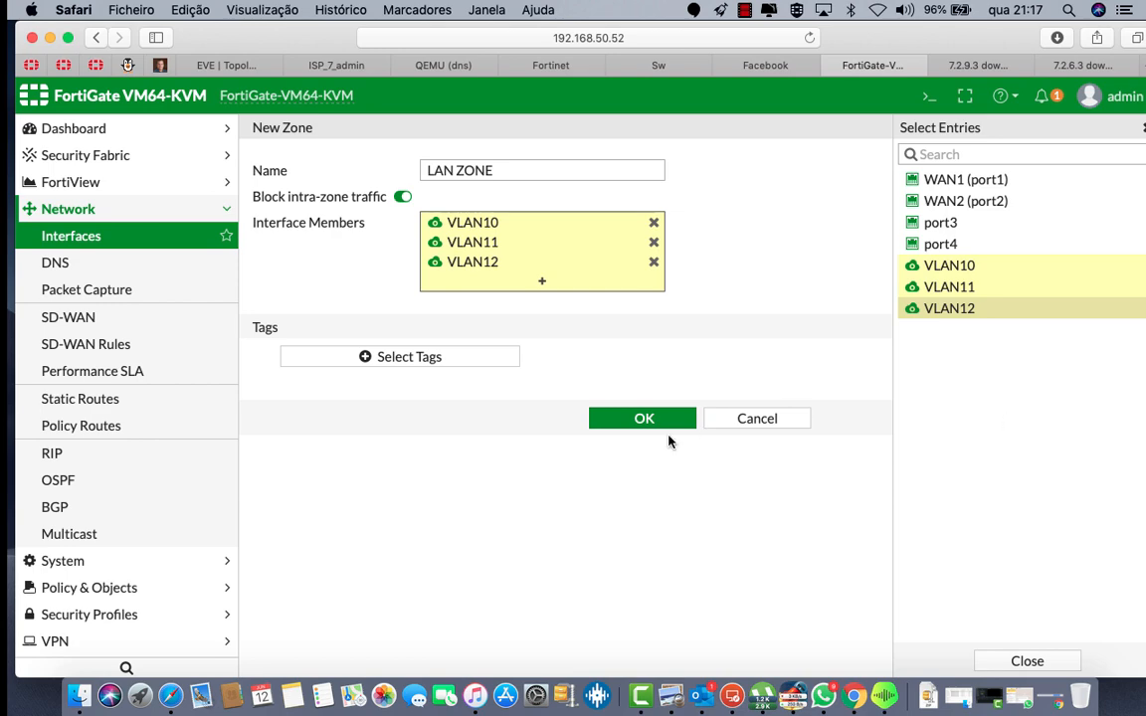
left_click(637, 430)
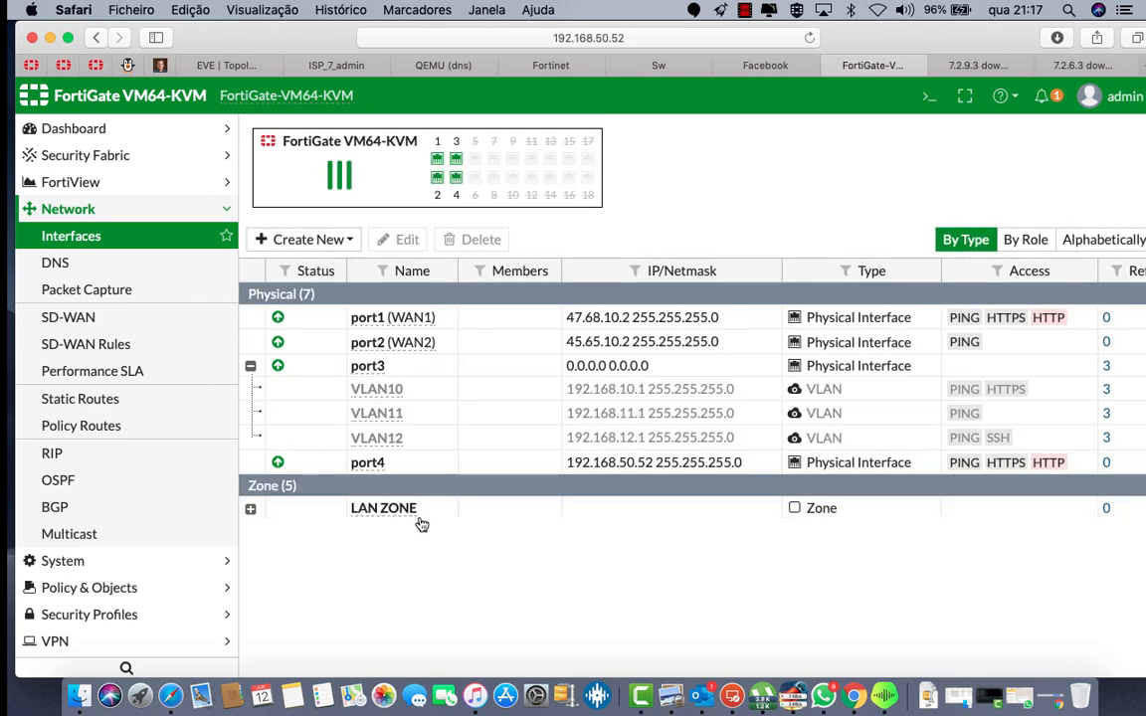
left_click(250, 508)
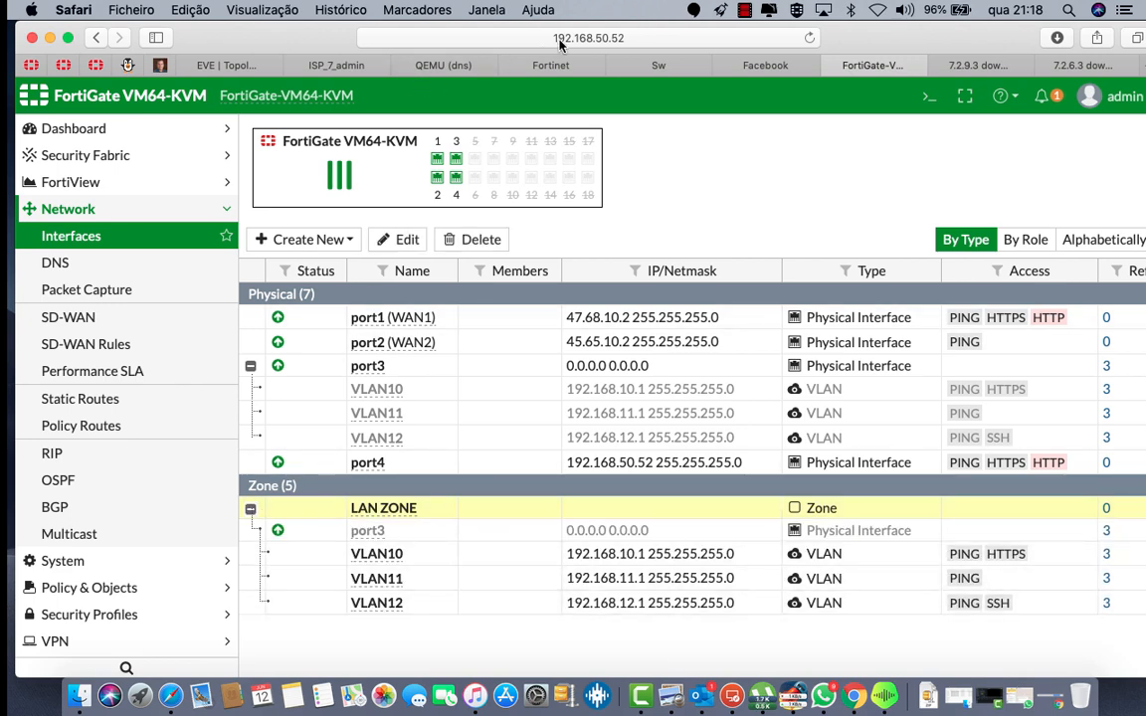
left_click(191, 60)
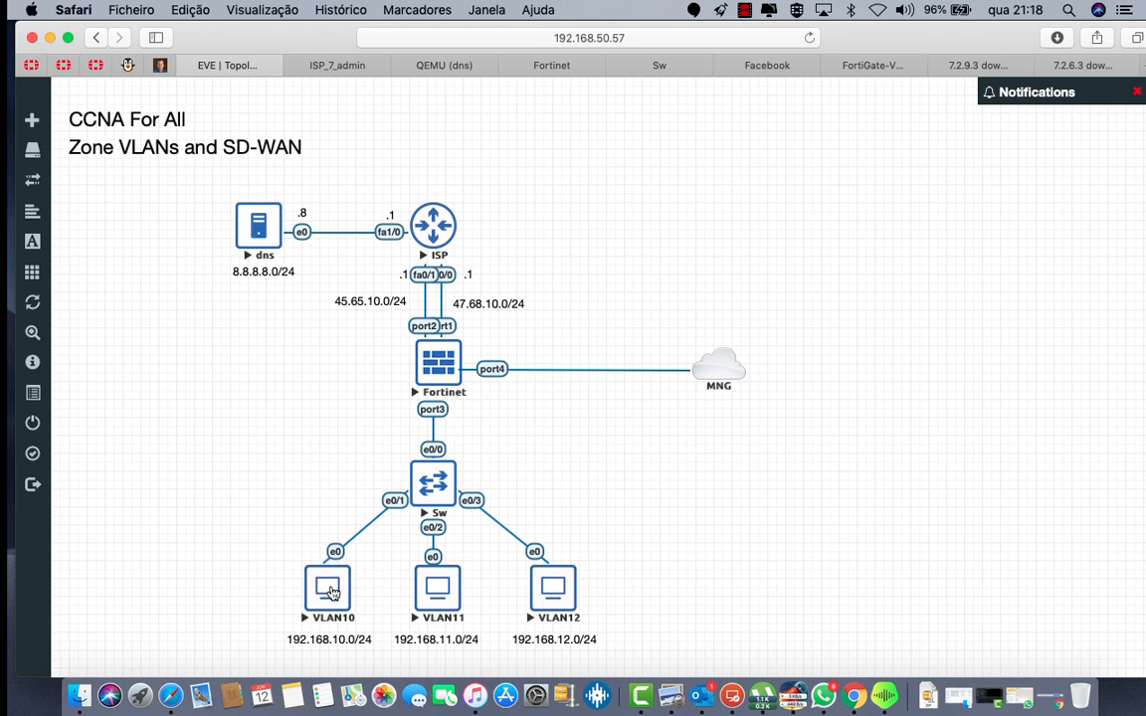
Step: On the VLAN10 client, run ipconfig in a command prompt to check its DHCP address
left_click(331, 587)
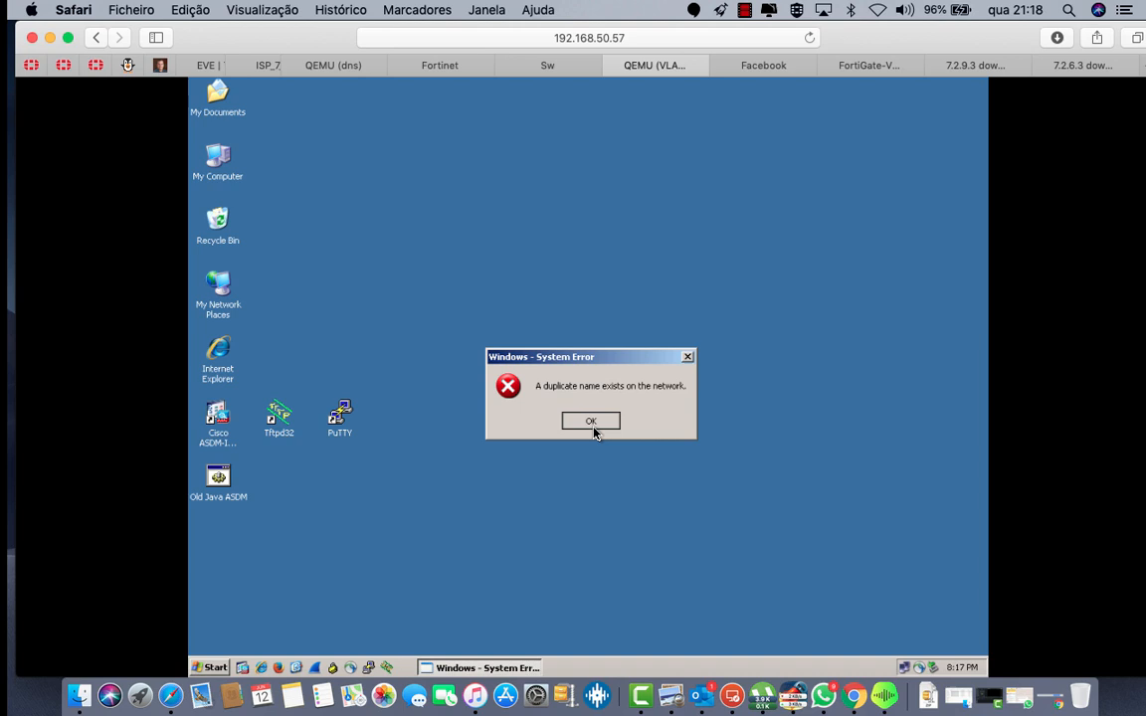
left_click(591, 422)
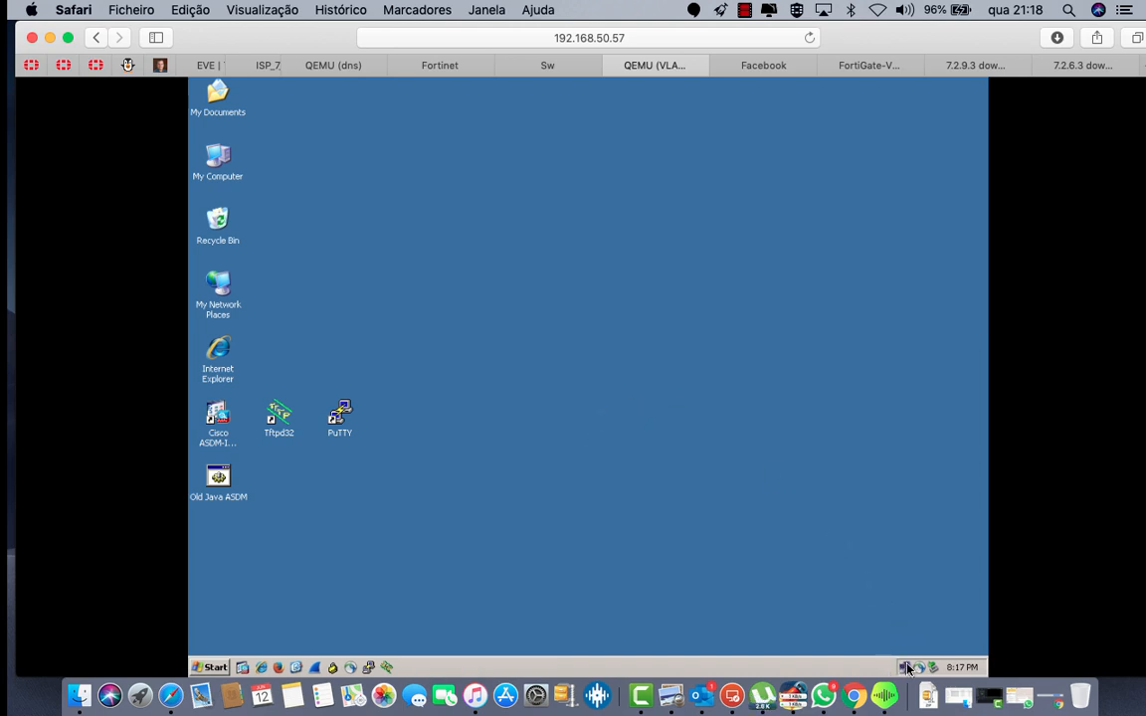
left_click(225, 666)
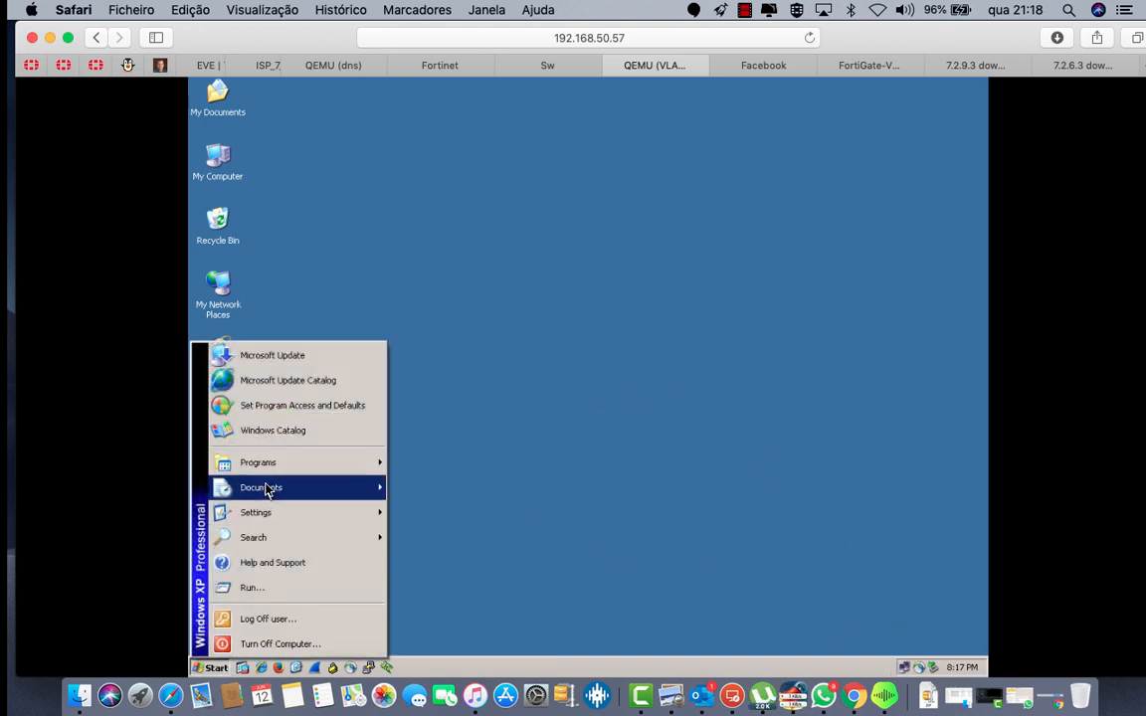
left_click(271, 587)
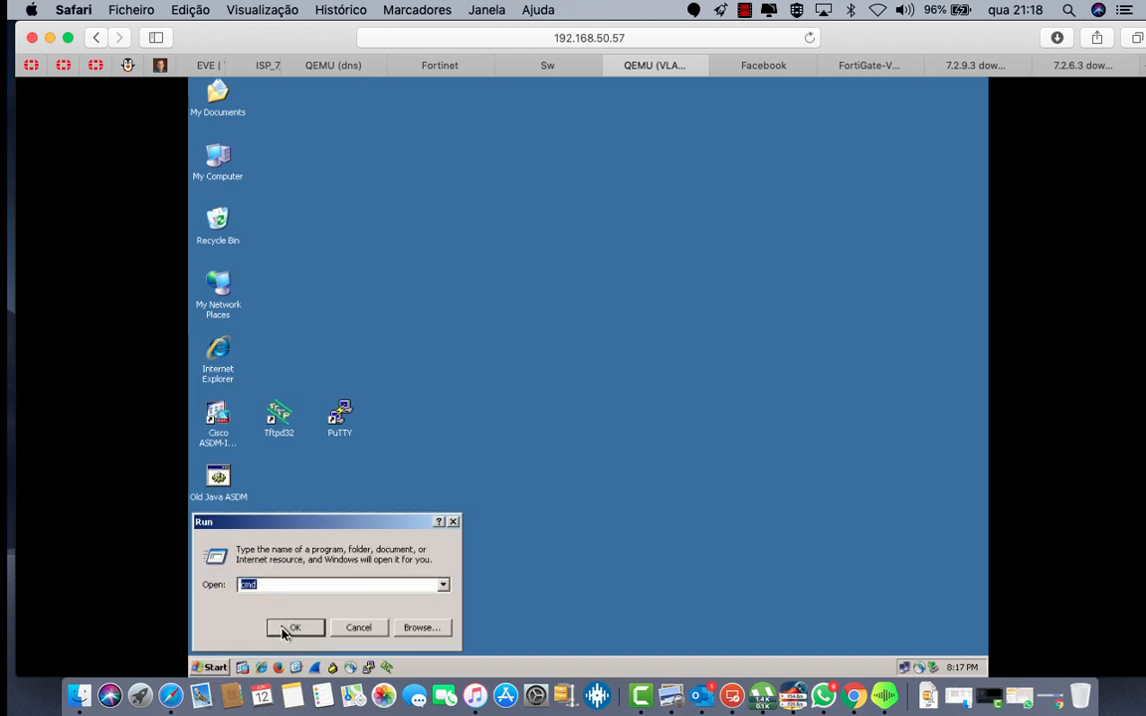
left_click(293, 627)
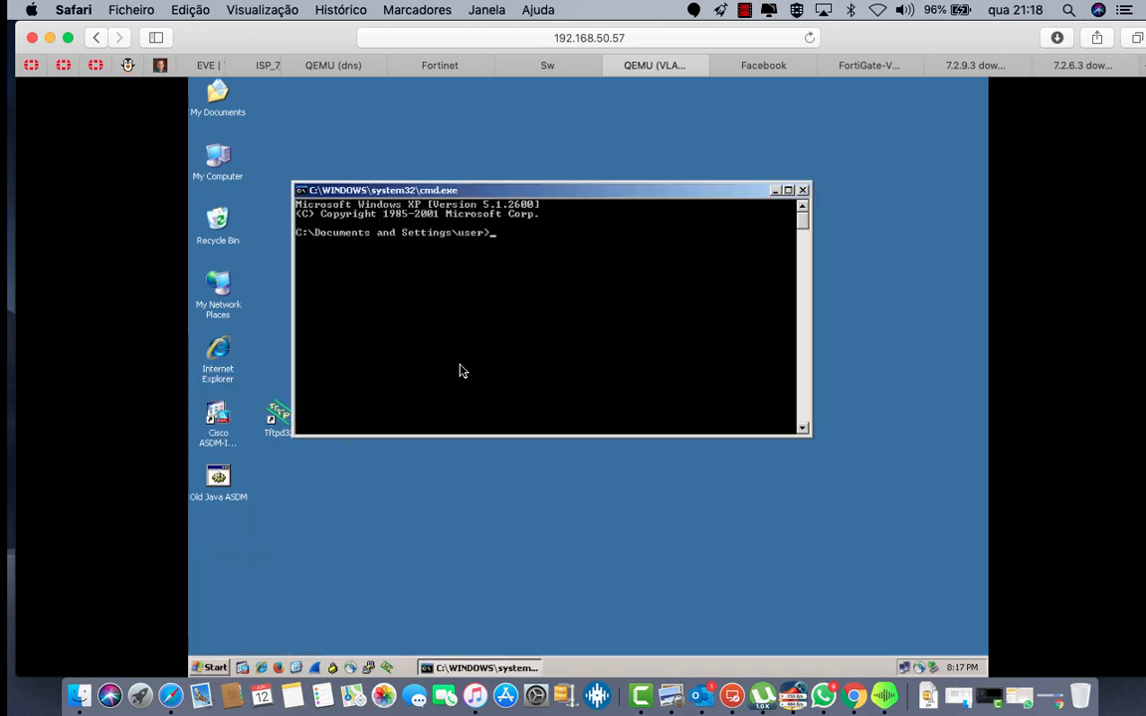
type("ipc")
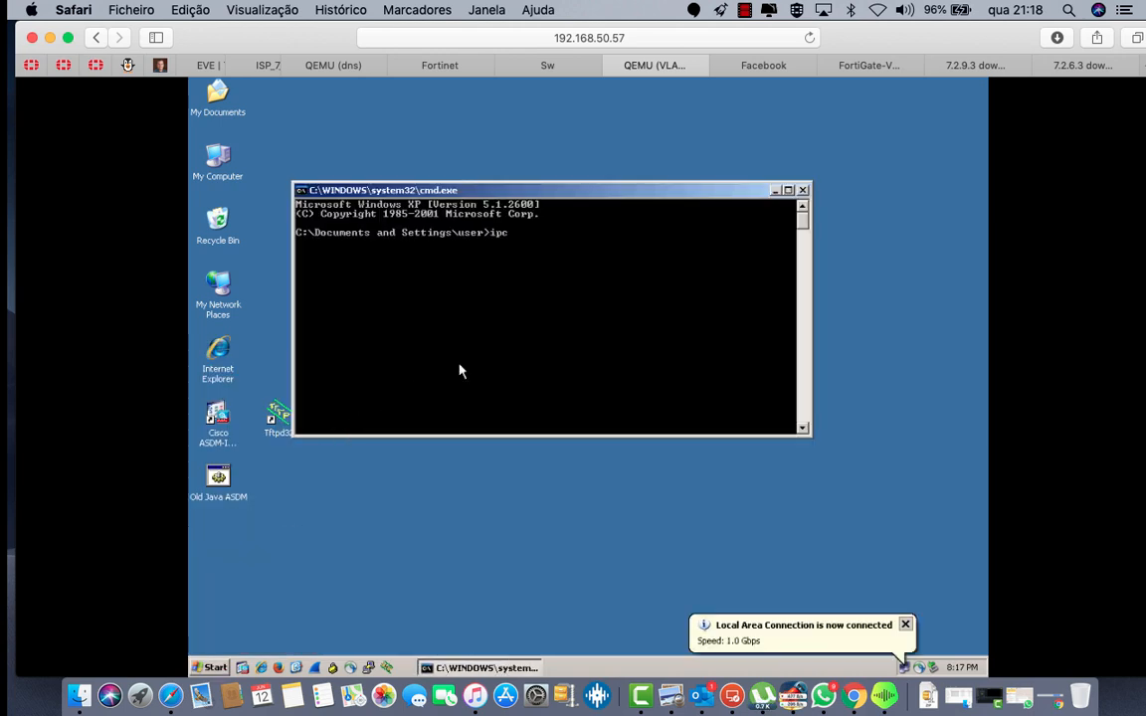
type("onfig")
key("Return")
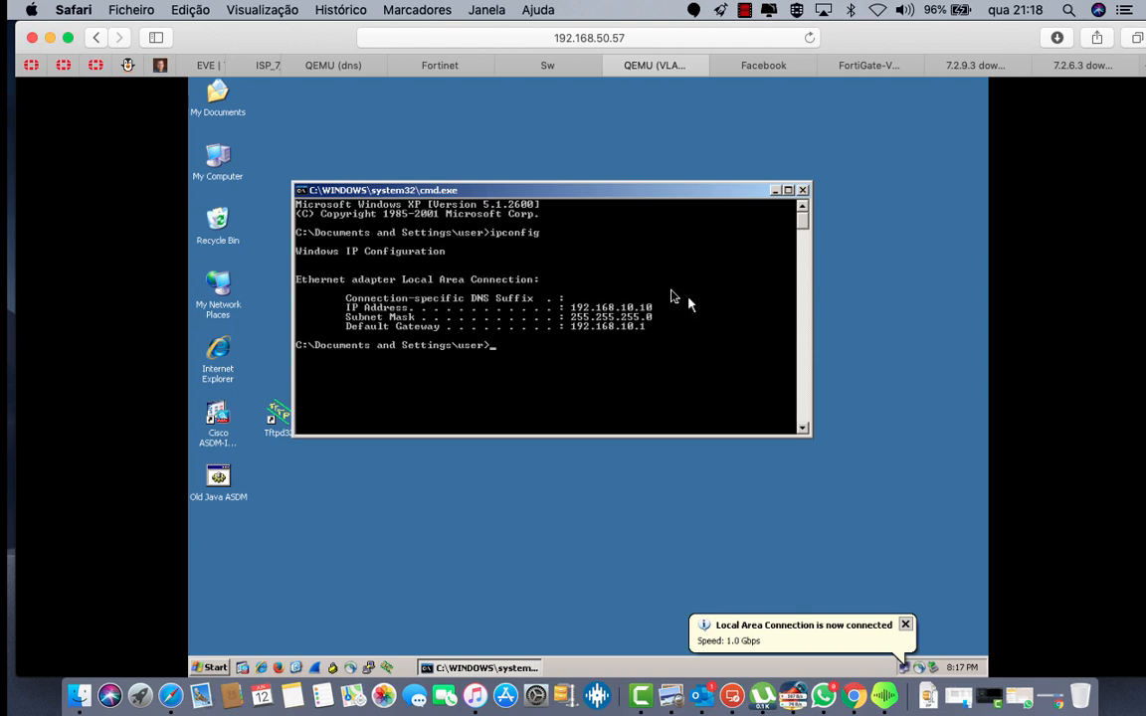
left_click(906, 625)
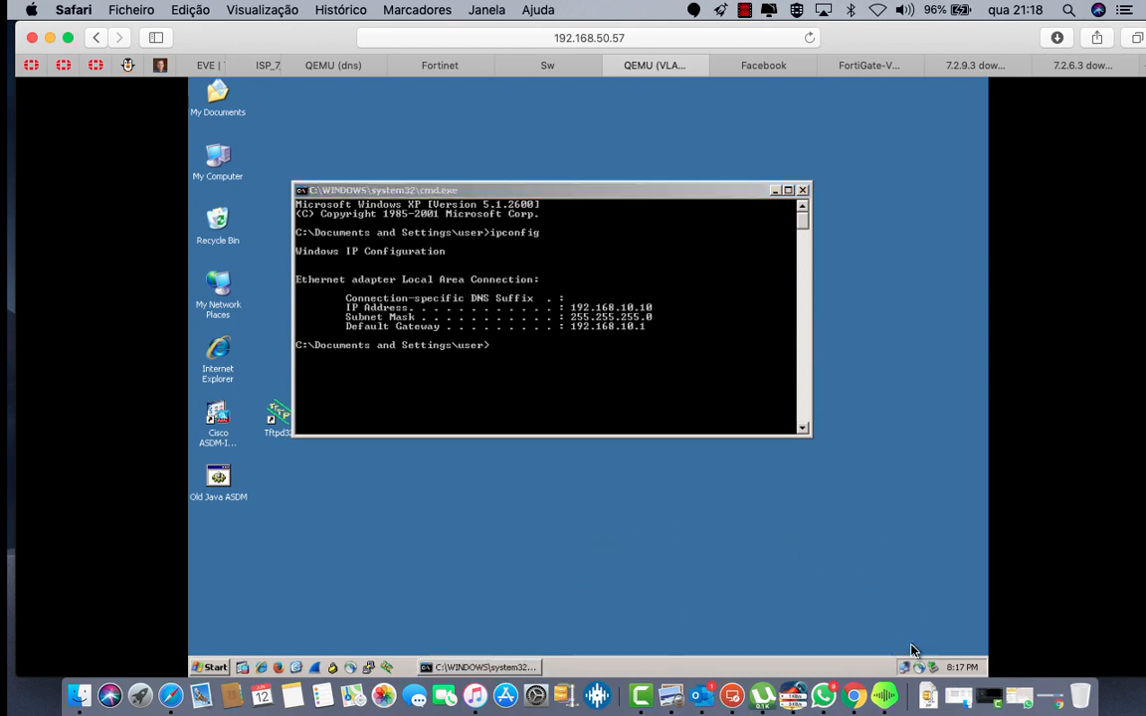
left_click(697, 341)
key("Up")
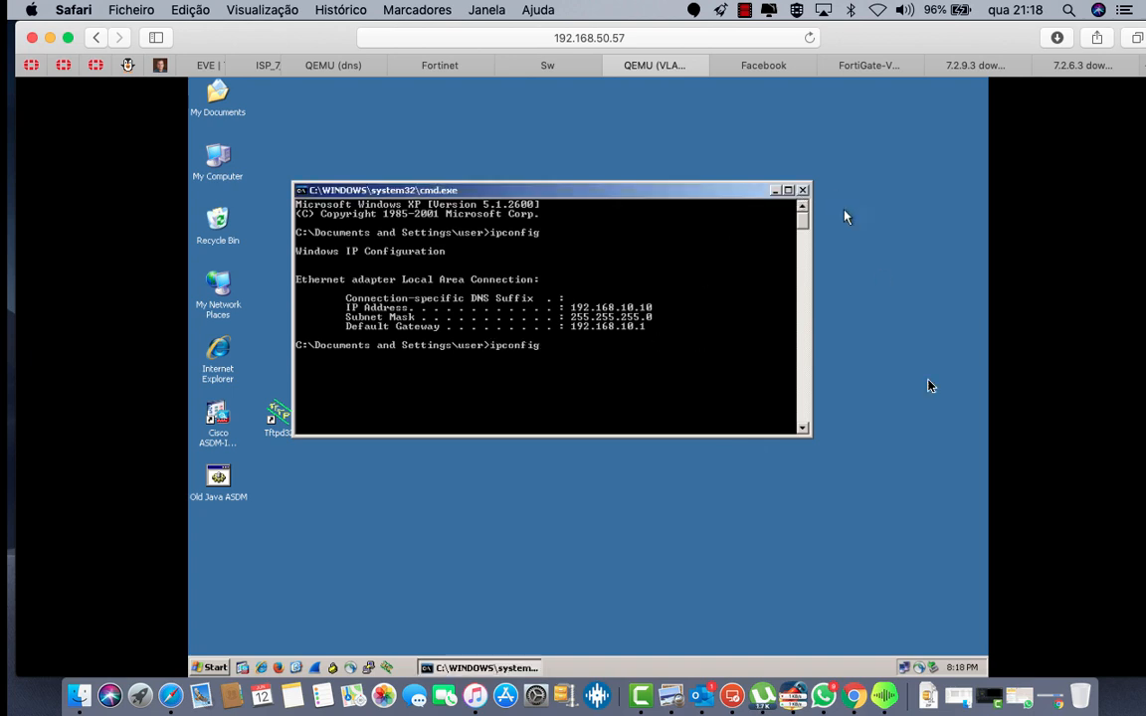
Step: Verify connection details show 192.168.10.10, gateway 192.168.10.1, DNS 8.8.8.8, then close all windows
right_click(908, 666)
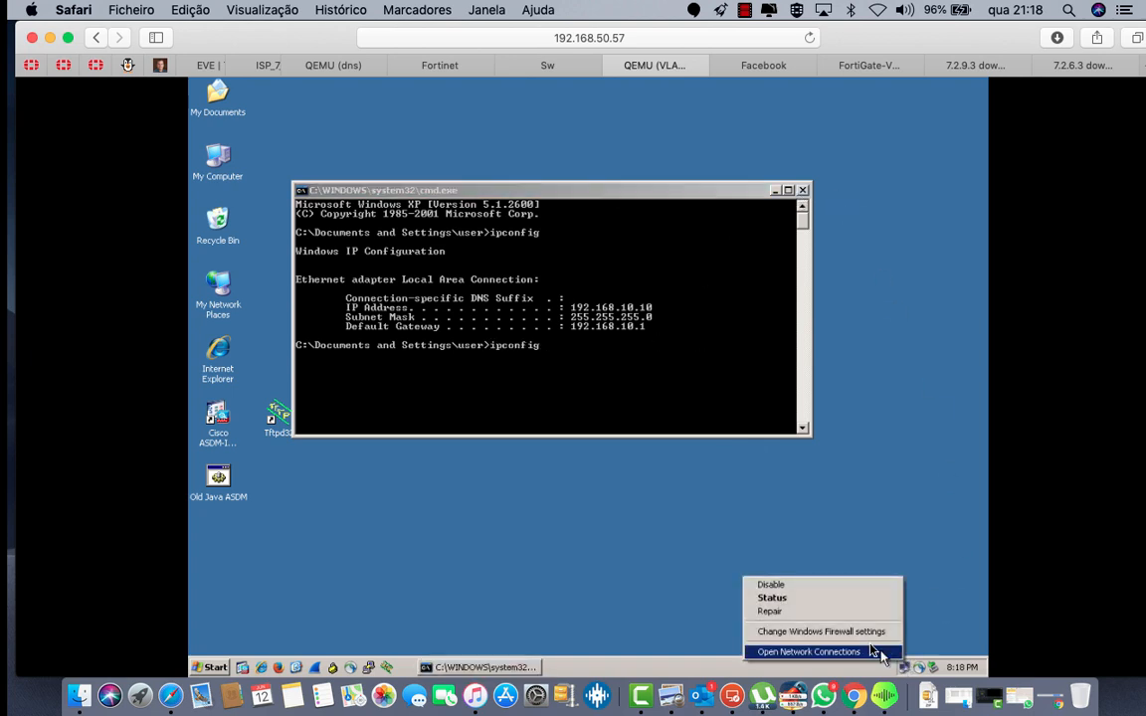
left_click(822, 631)
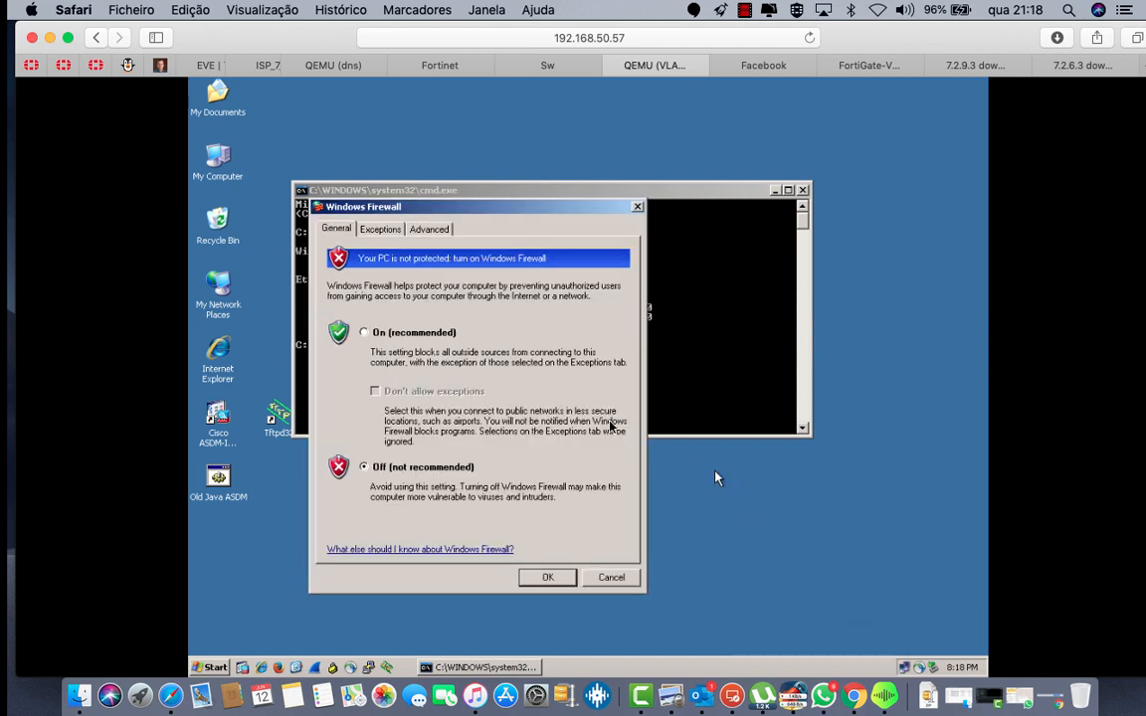
left_click(603, 578)
right_click(908, 666)
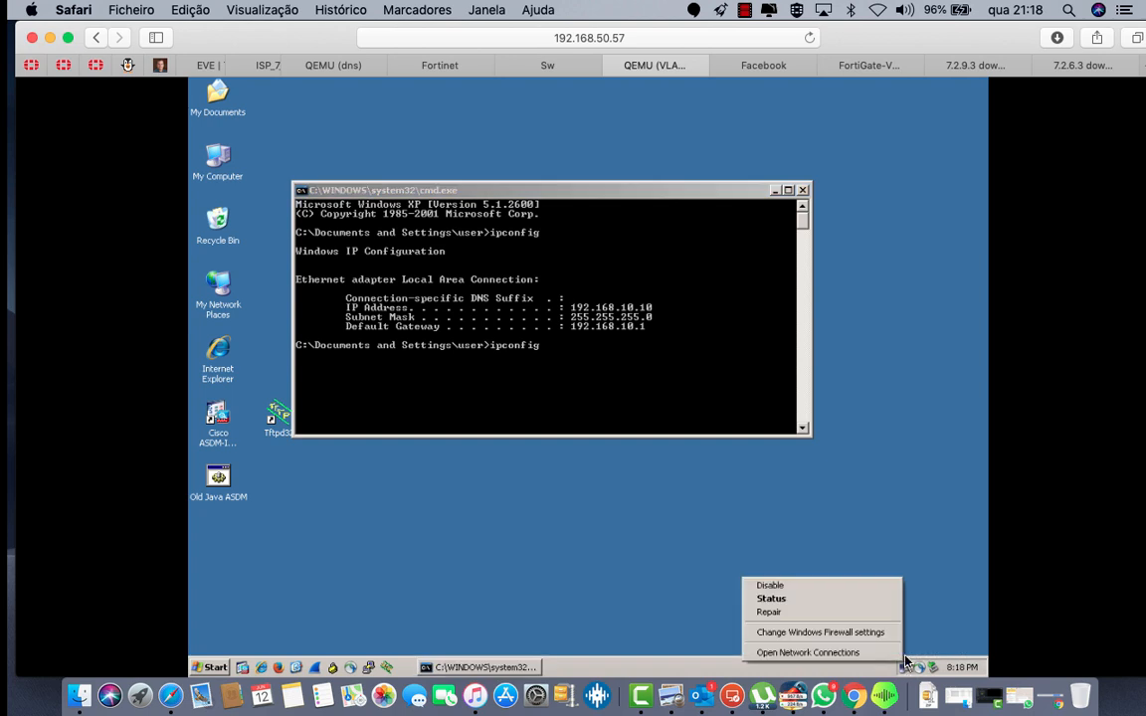
left_click(801, 600)
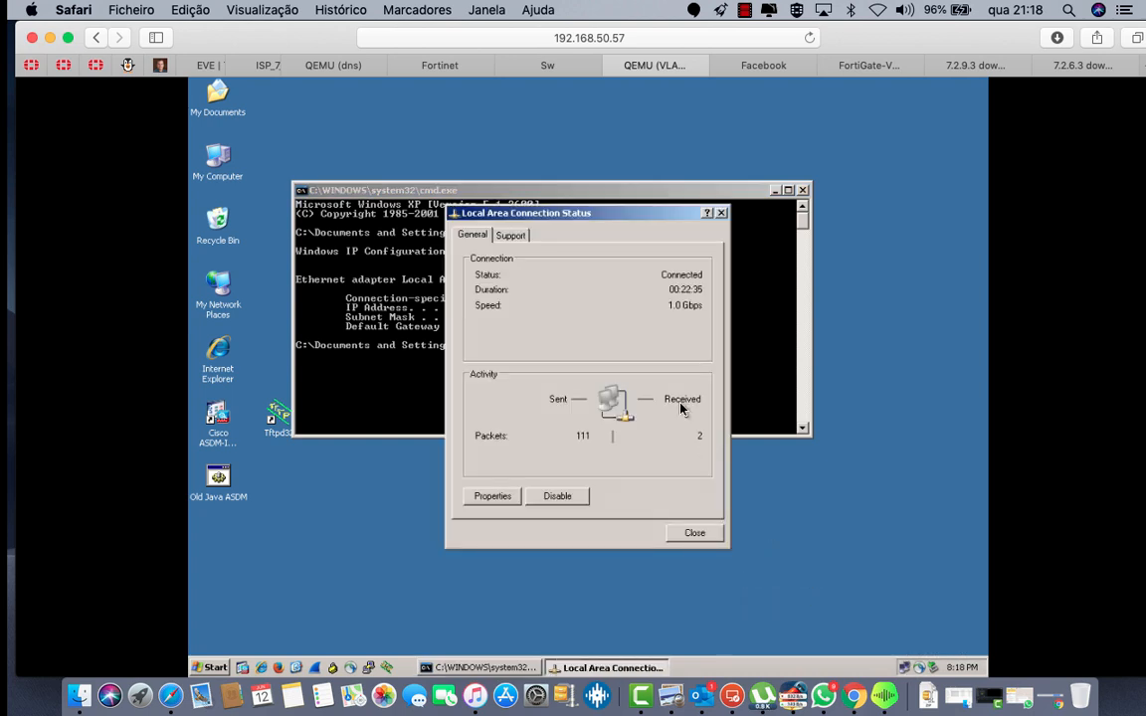
left_click(510, 235)
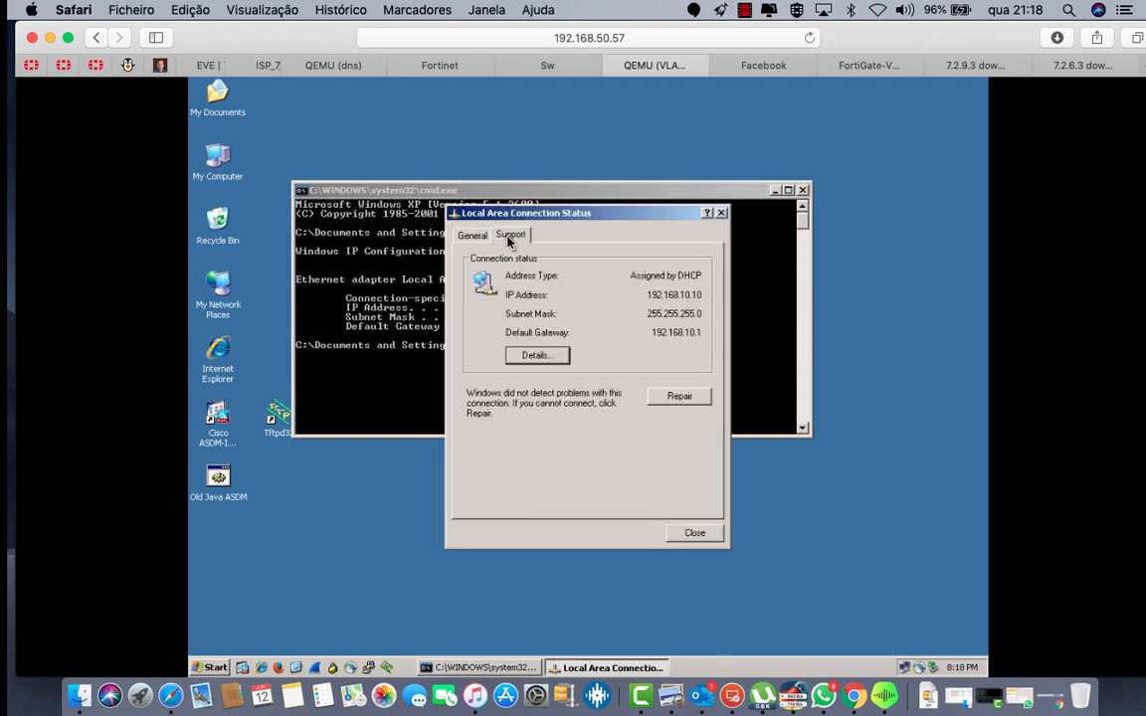
left_click(538, 356)
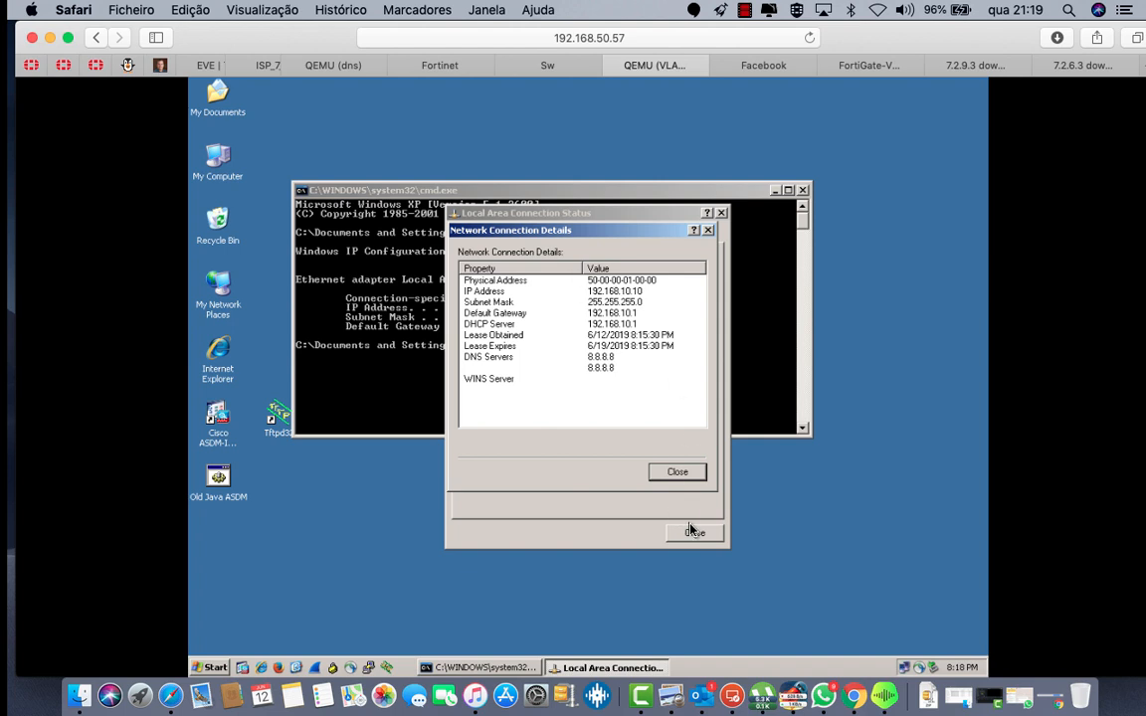
left_click(680, 473)
left_click(696, 535)
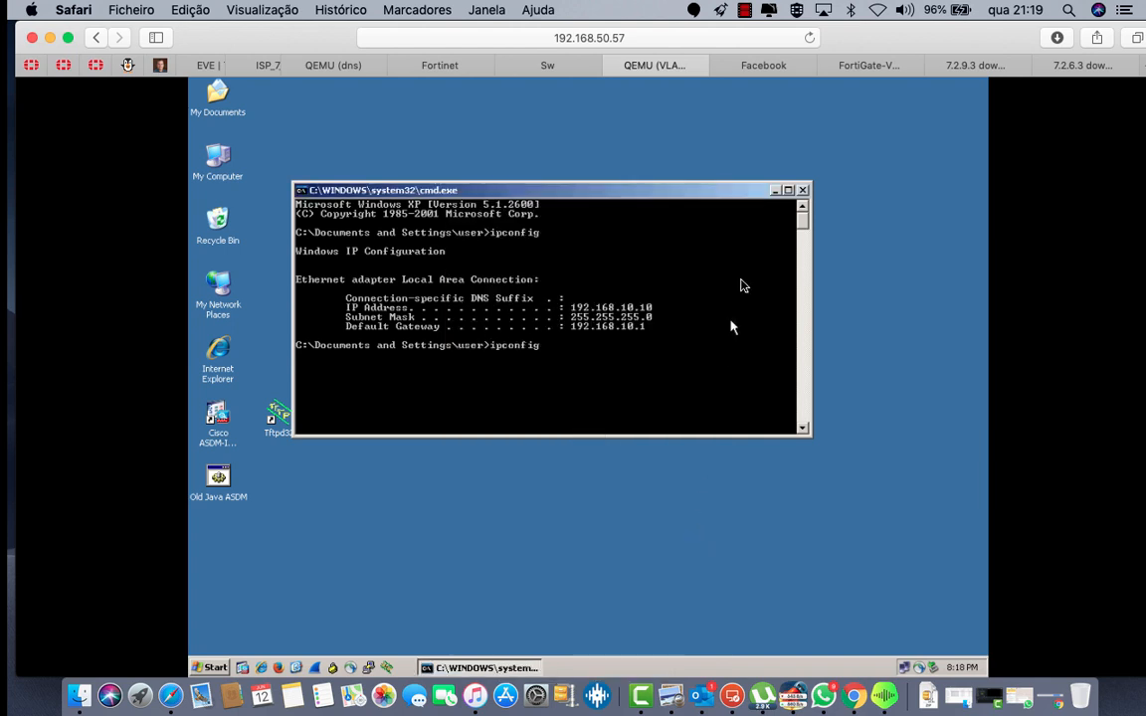
left_click(803, 190)
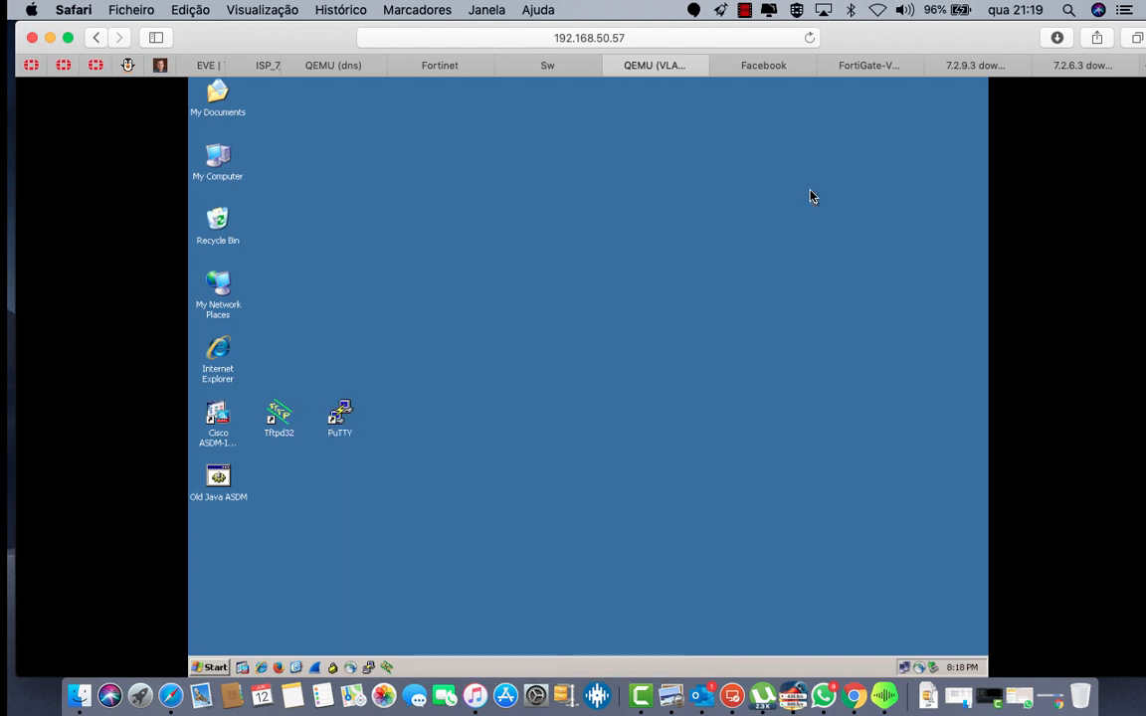
Step: Close the VLAN10 console and open a command prompt on the VLAN11 client
left_click(207, 68)
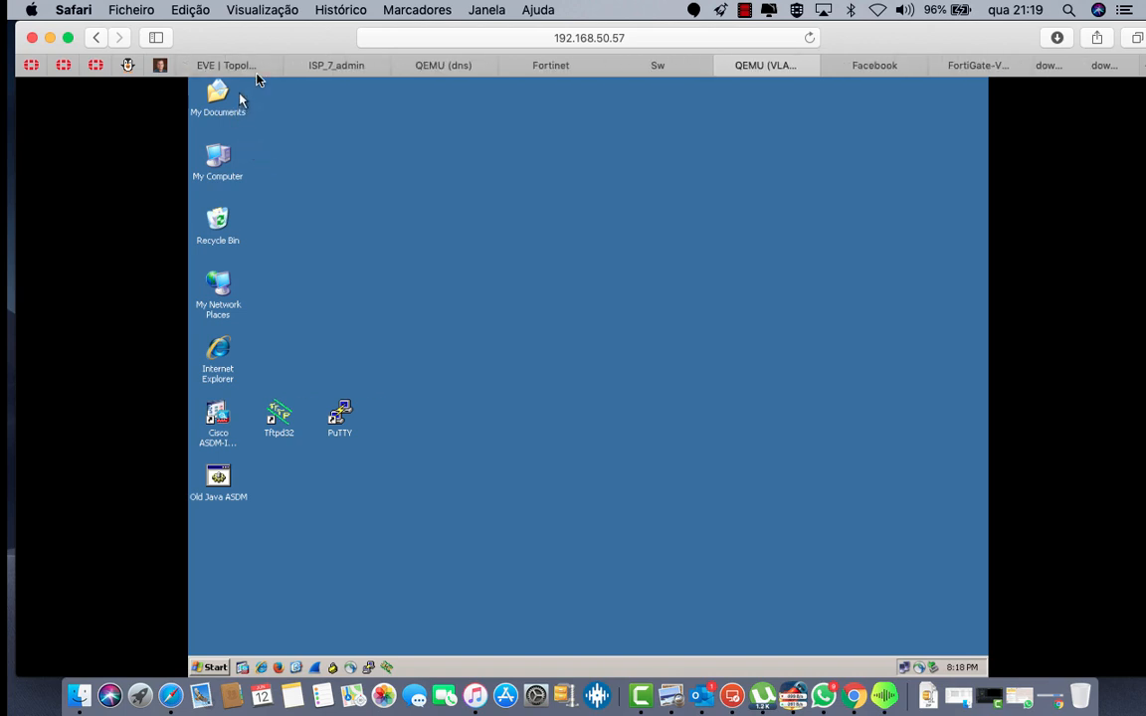
key("super+w")
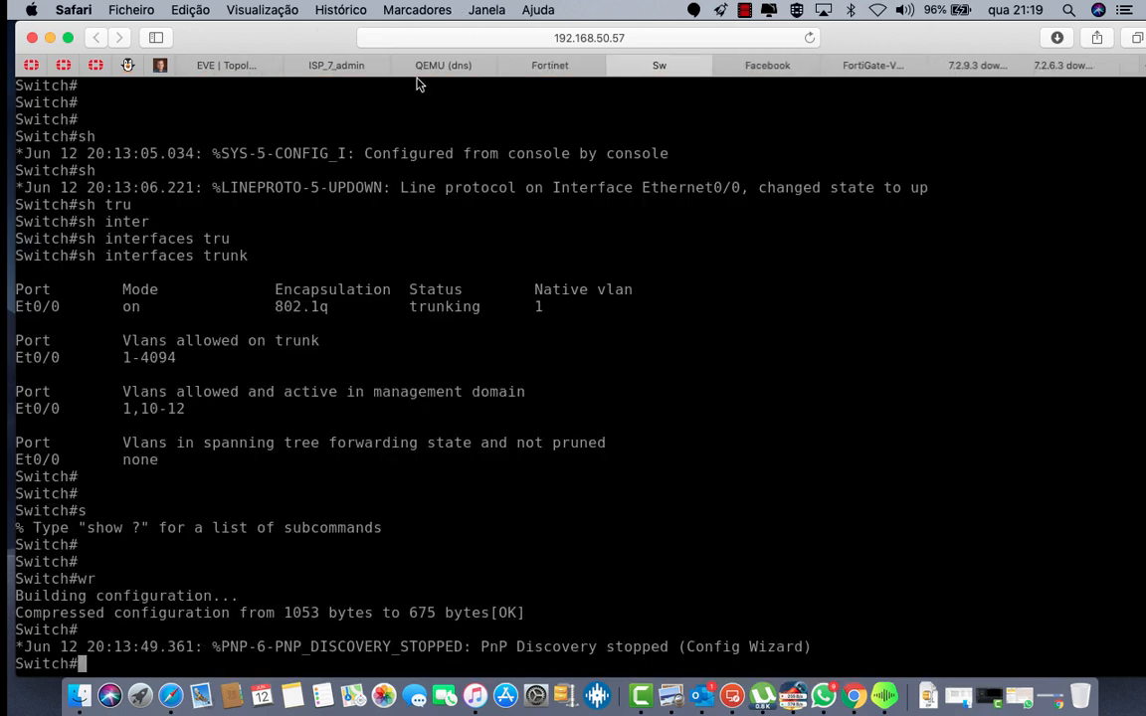
left_click(239, 64)
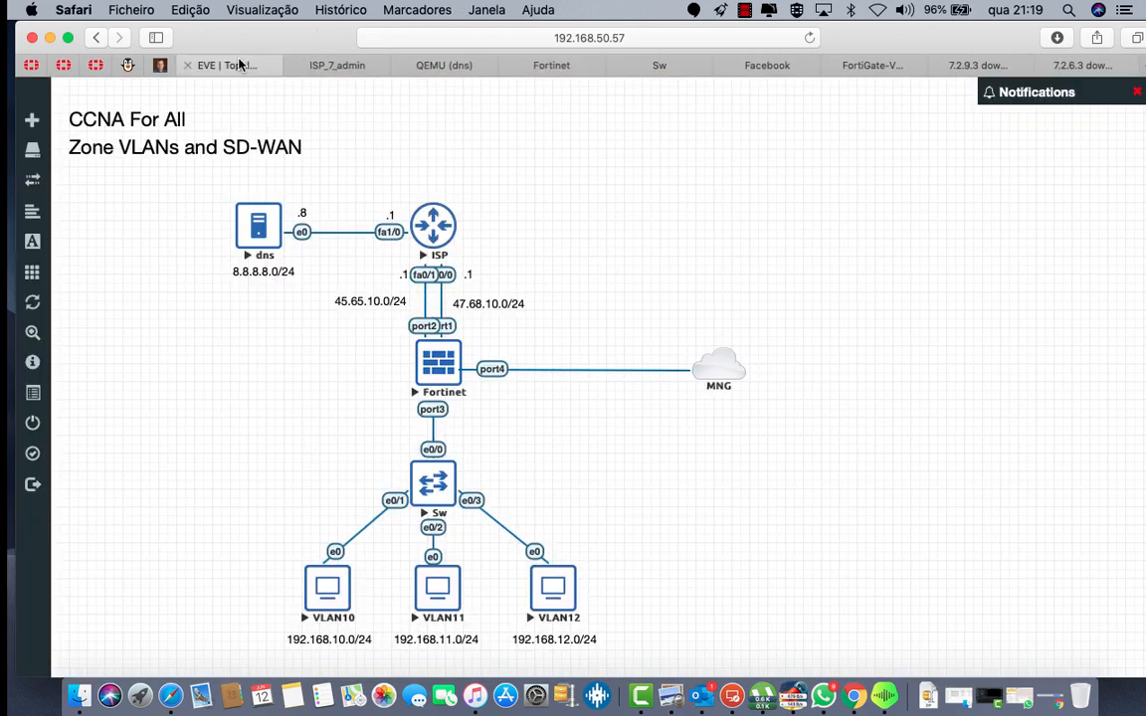
left_click(438, 597)
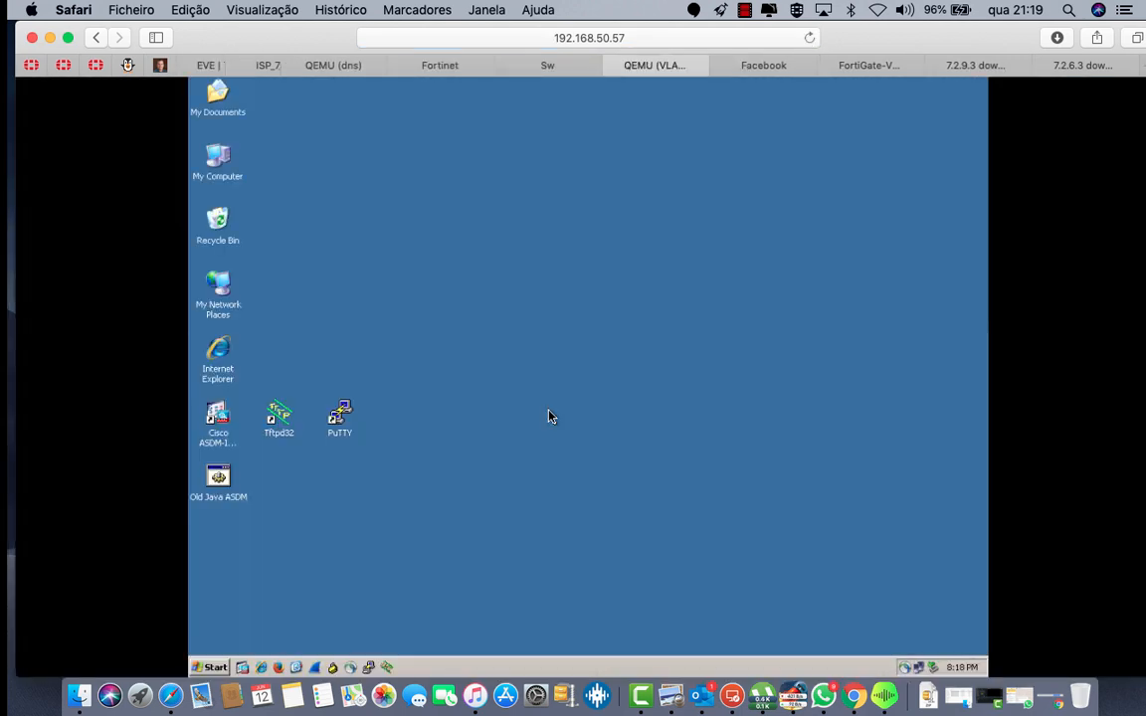
left_click(215, 664)
left_click(255, 590)
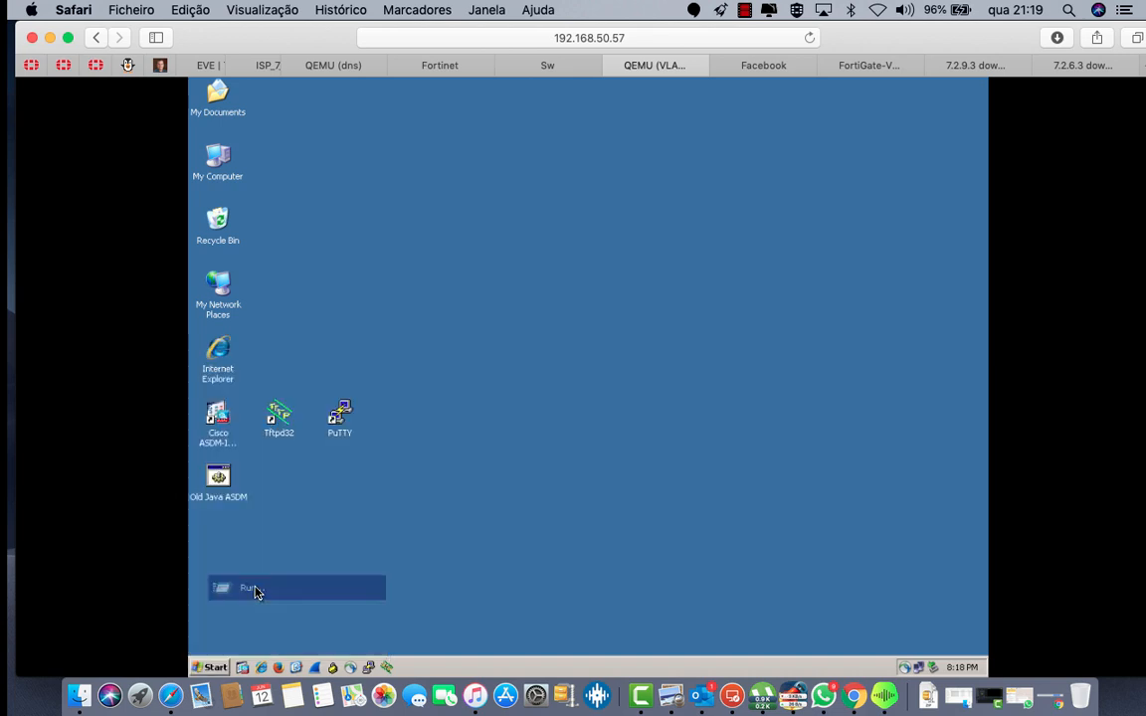
key("Return")
Step: Confirm the address 192.168.11.10 with ipconfig, then run ping 192.168.10.10 -t
type("i")
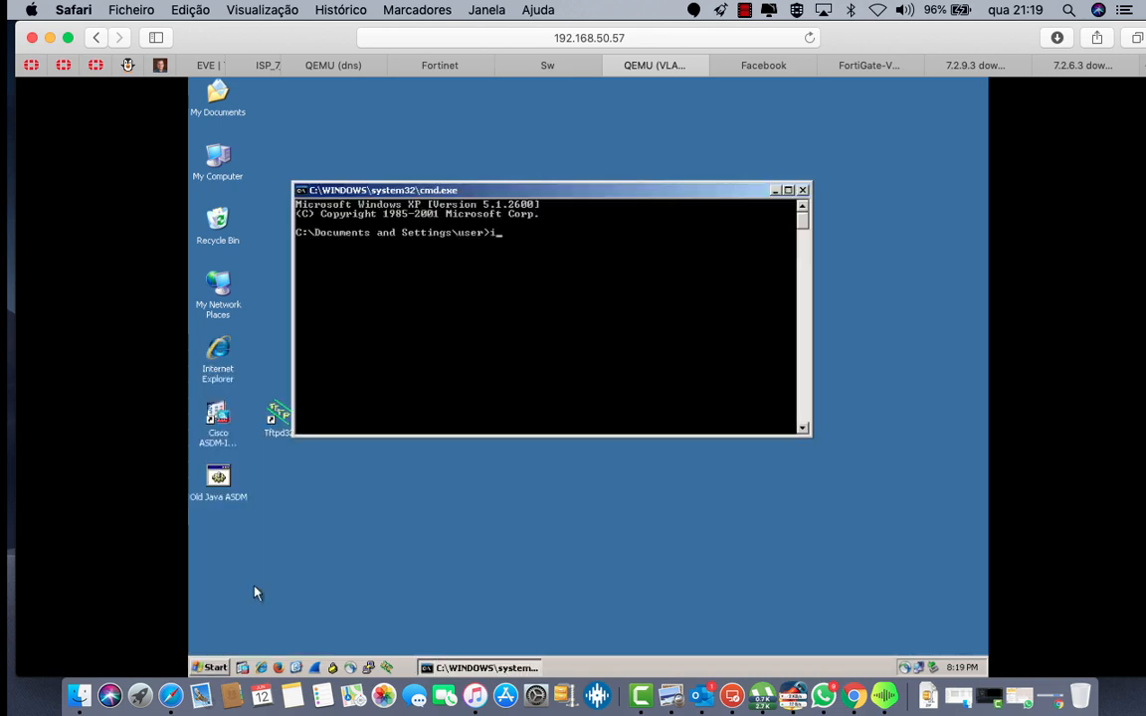
type("pconfig")
key("Return")
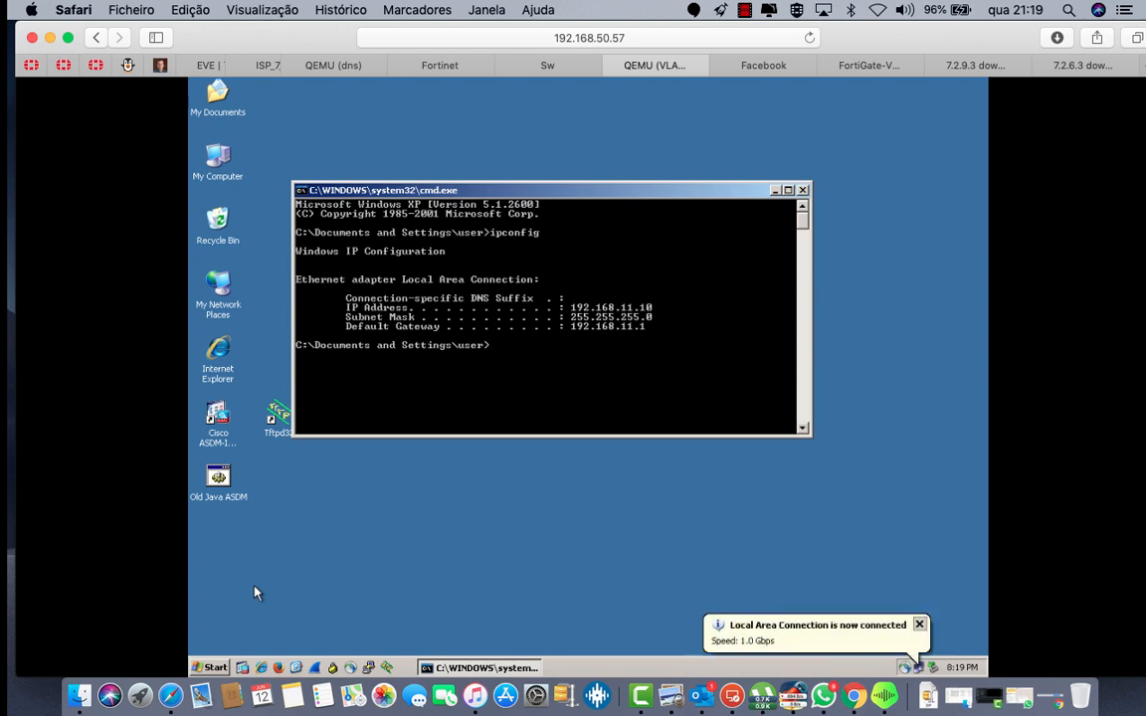
type("ping 192.168.10")
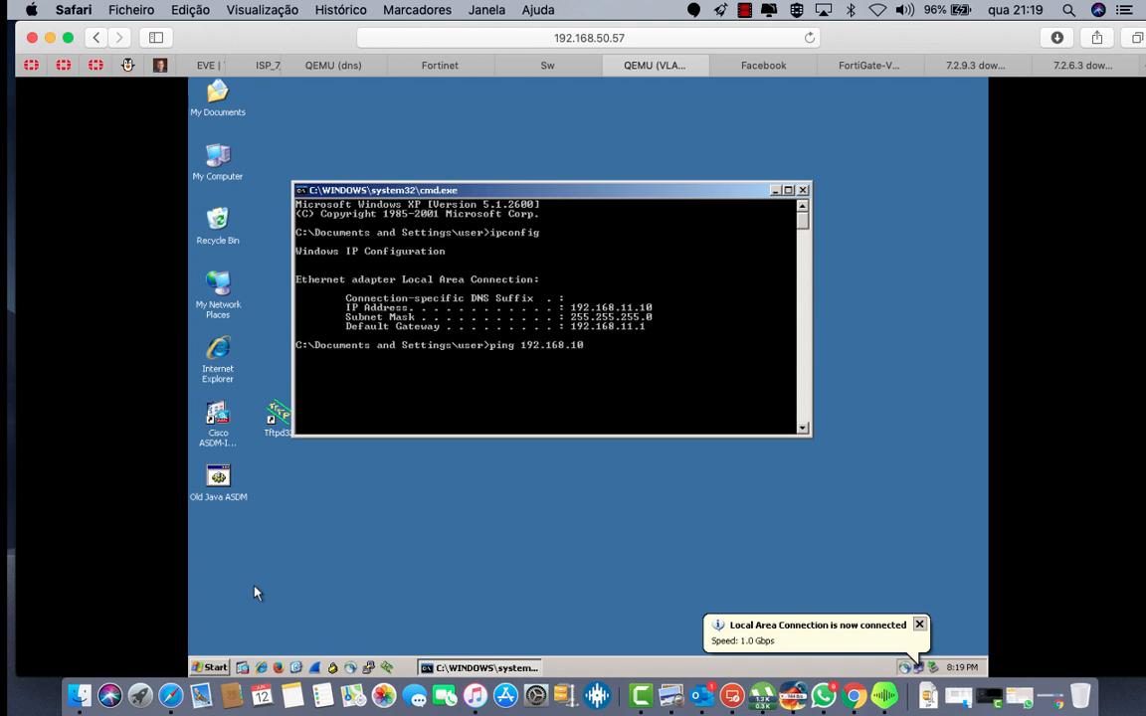
type(".10 -t")
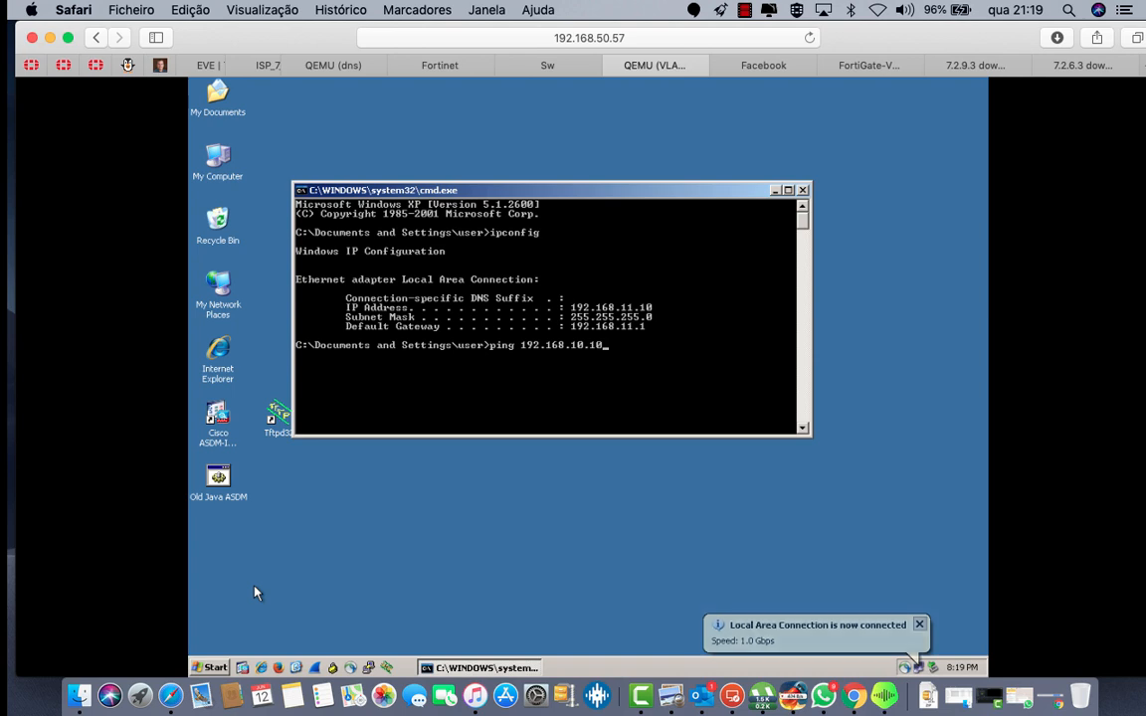
key("Return")
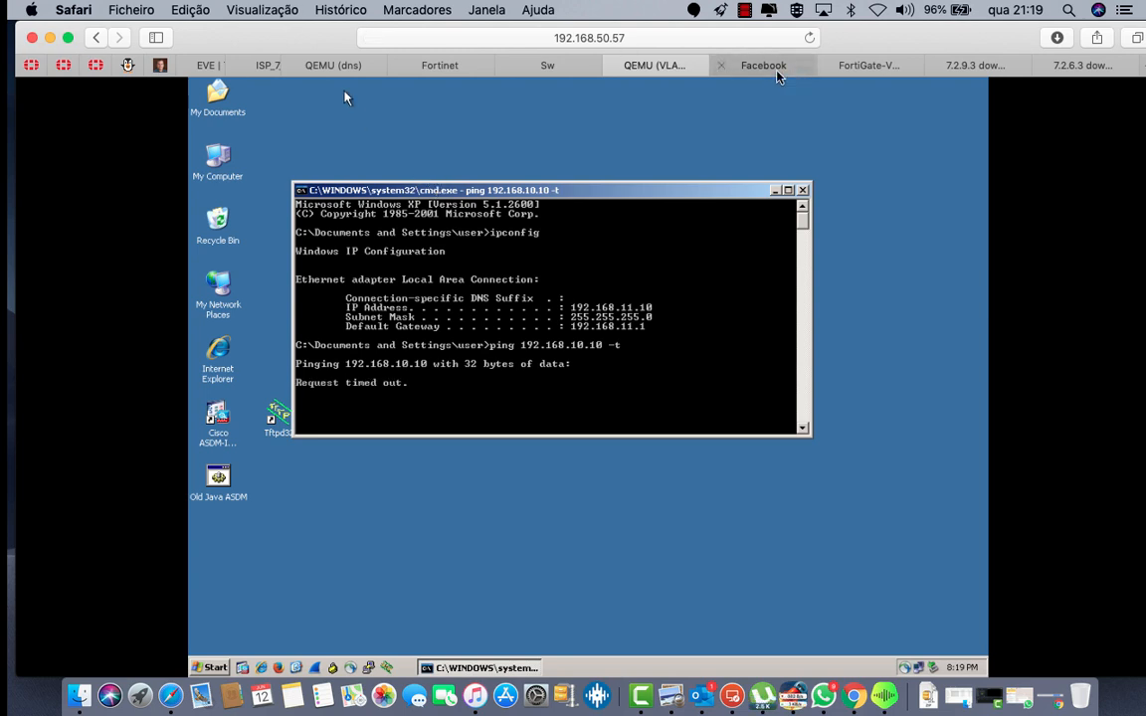
left_click(868, 66)
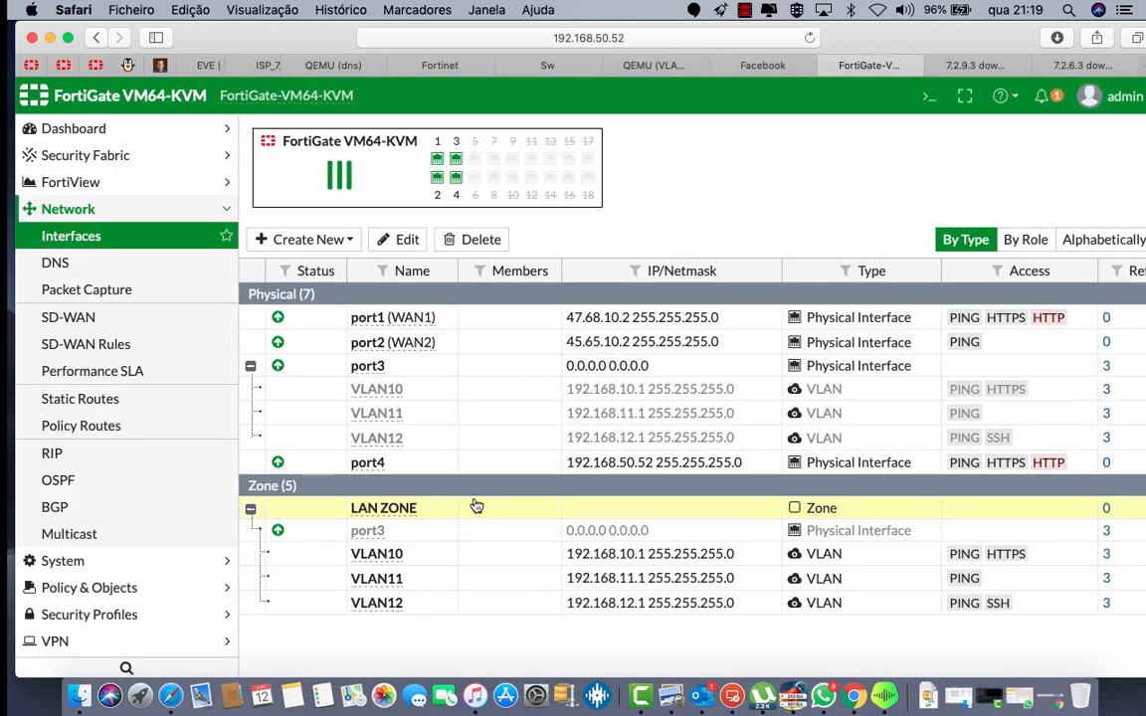
Step: Turn off Block intra-zone traffic on LAN ZONE, save, and return to the VLAN11 client's ping
double_click(361, 508)
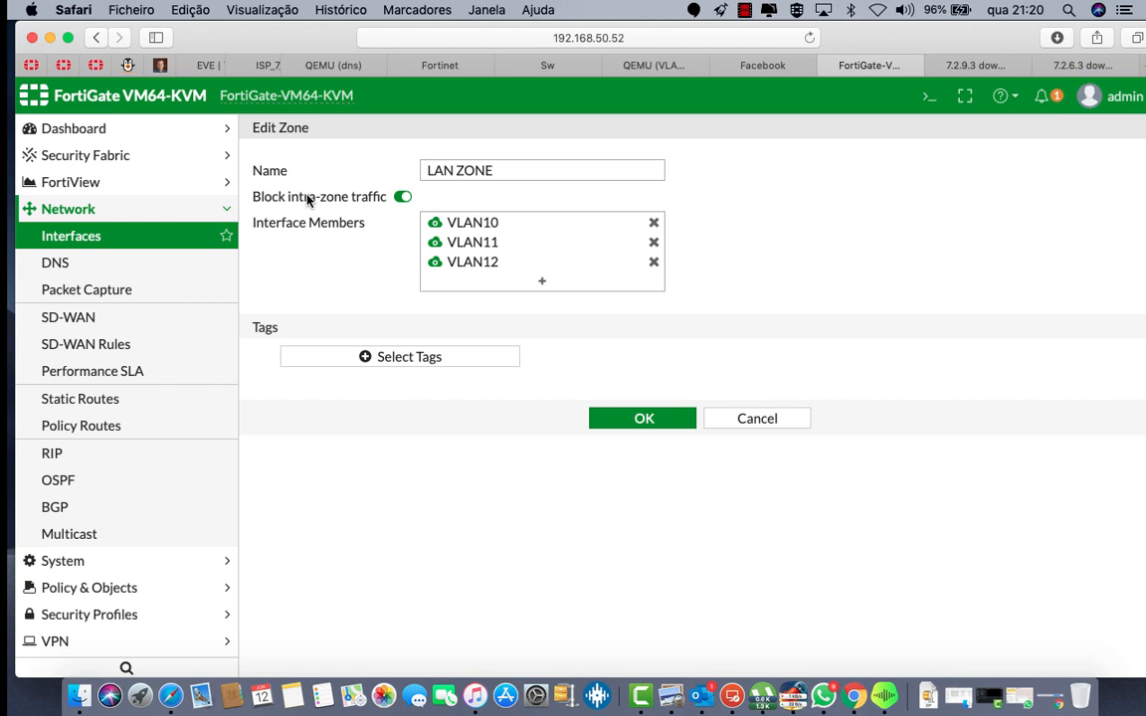
left_click(402, 196)
left_click(604, 419)
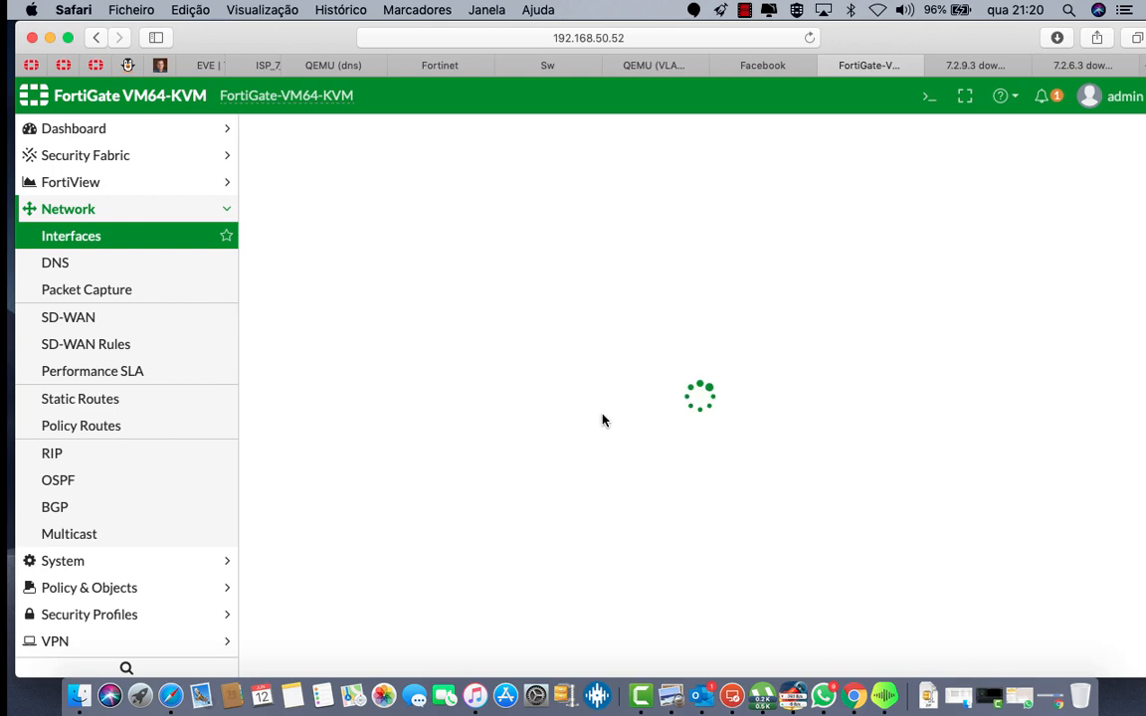
left_click(666, 64)
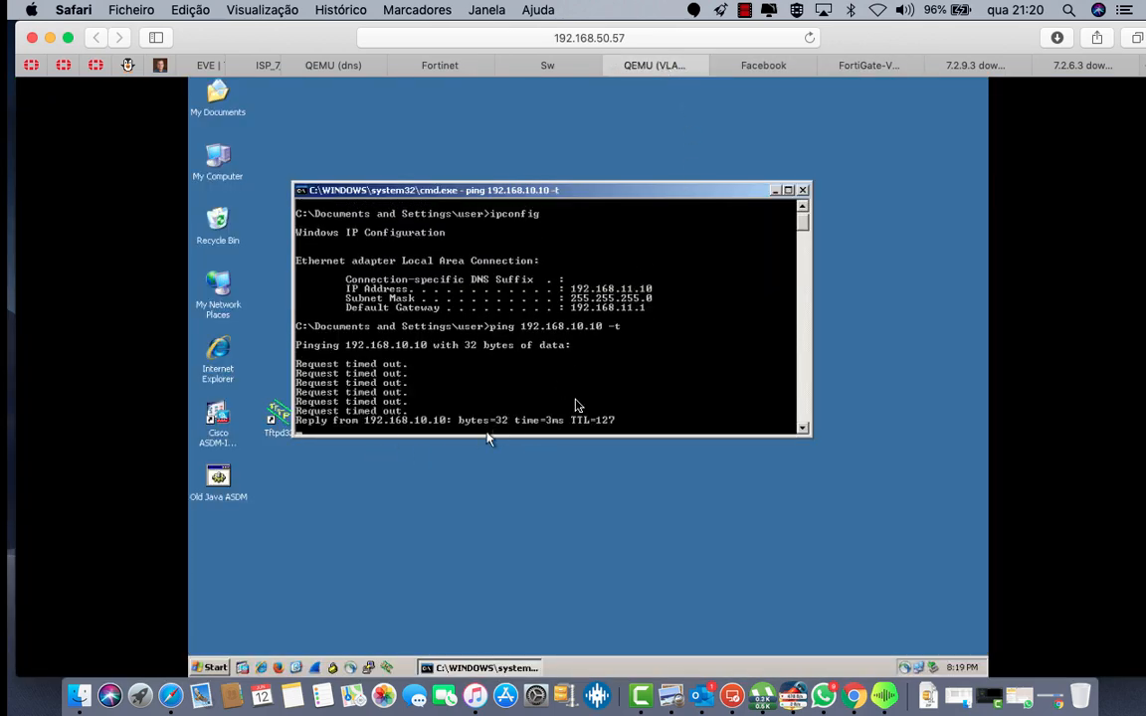
Step: Open a command prompt on the VLAN12 client after dismissing its IP conflict error
left_click(224, 64)
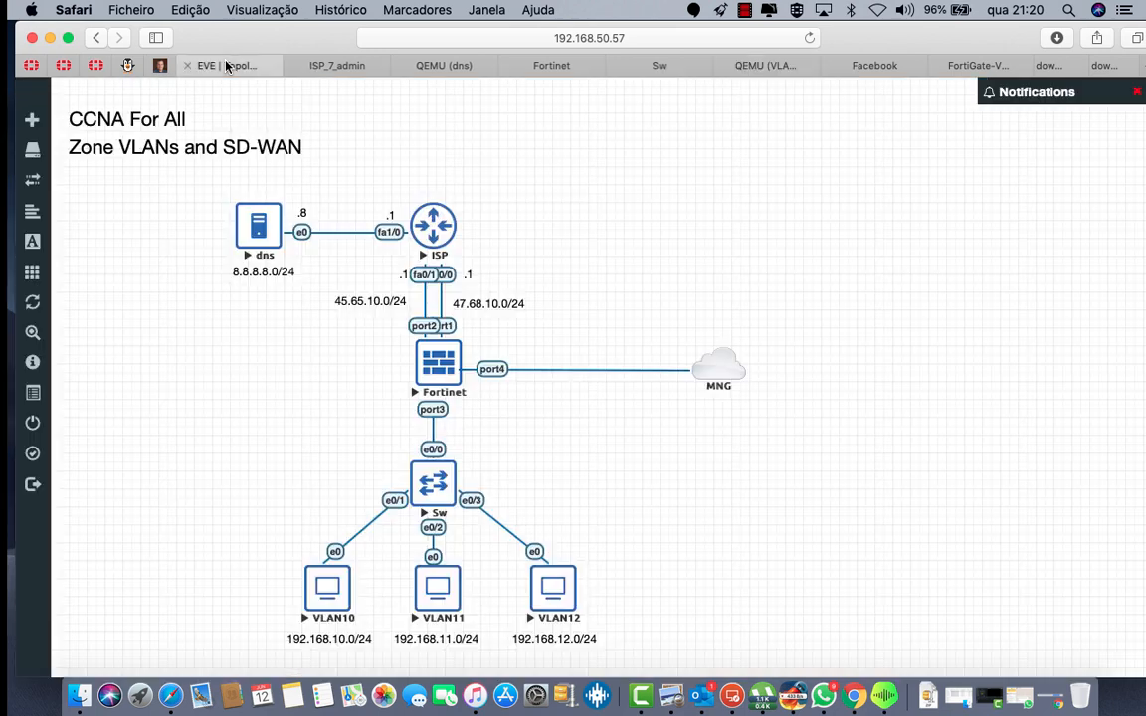
left_click(562, 588)
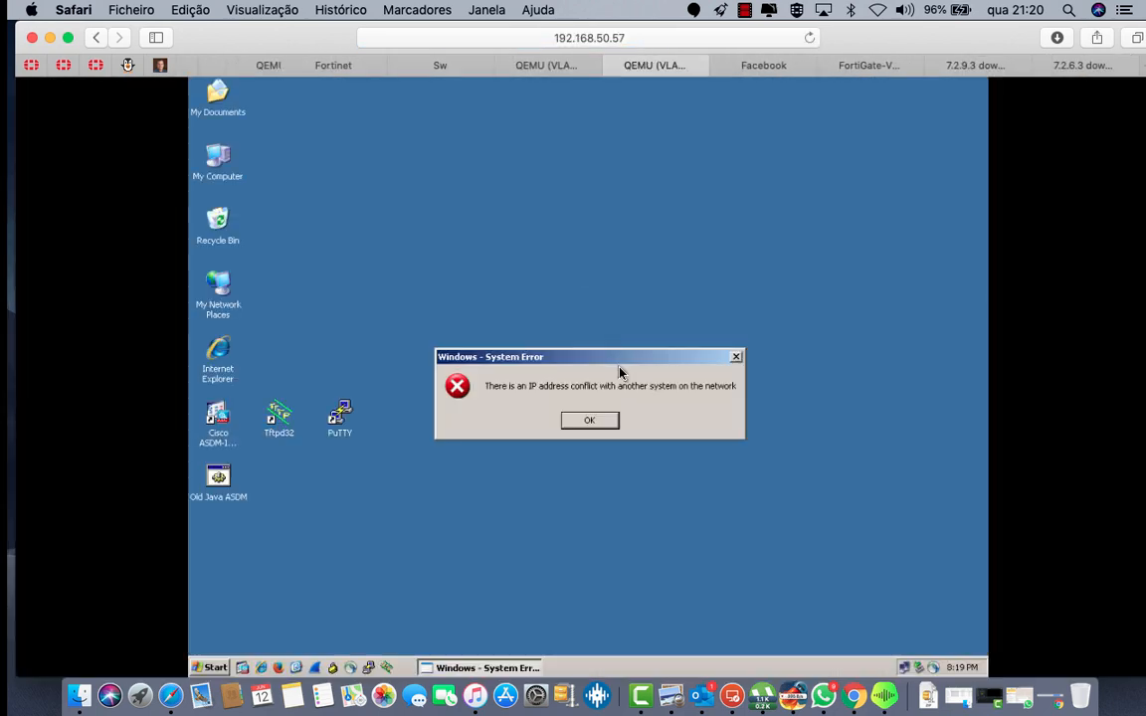
left_click(599, 420)
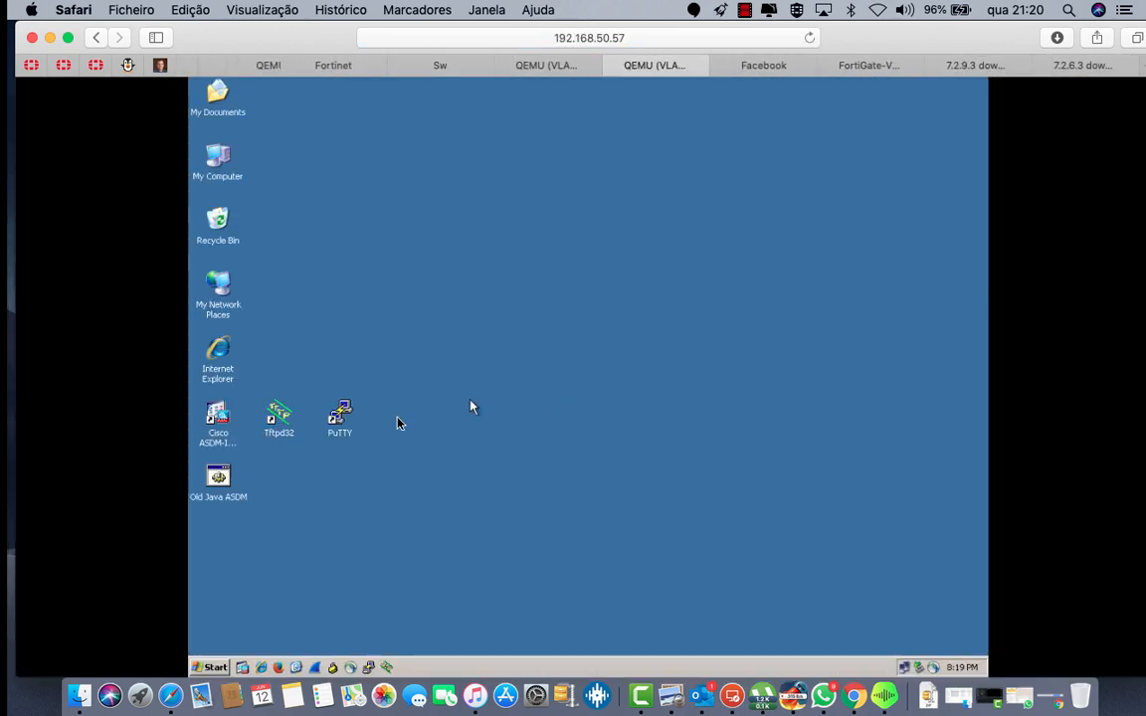
left_click(216, 668)
left_click(277, 593)
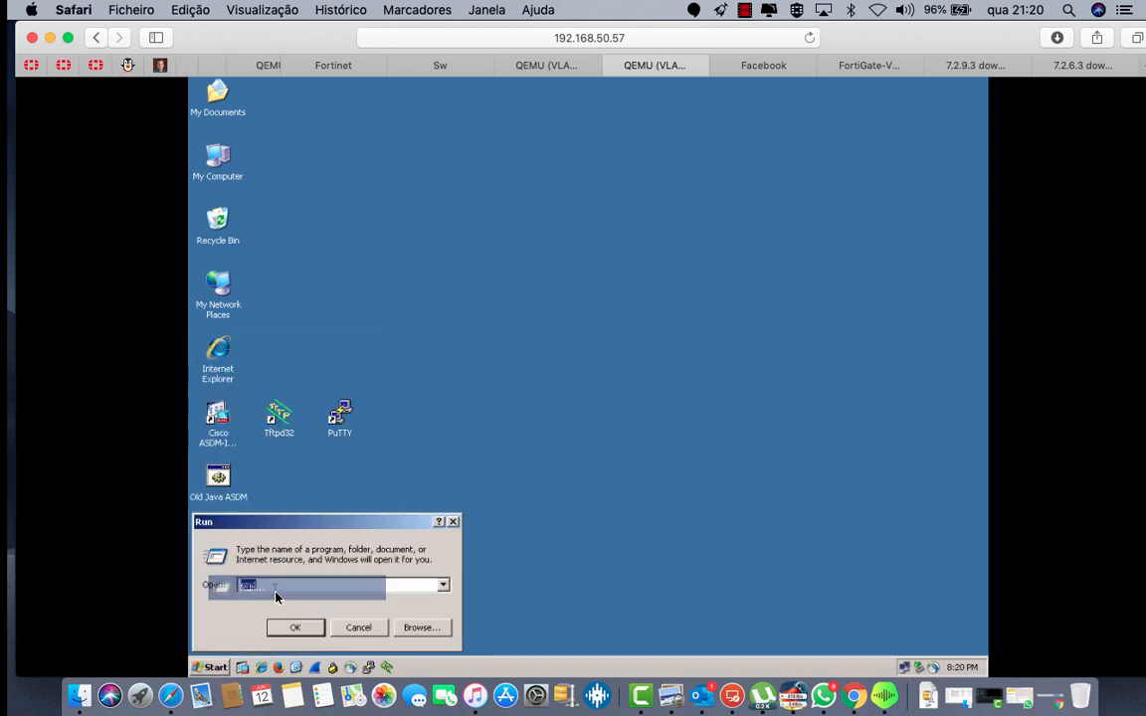
key("Return")
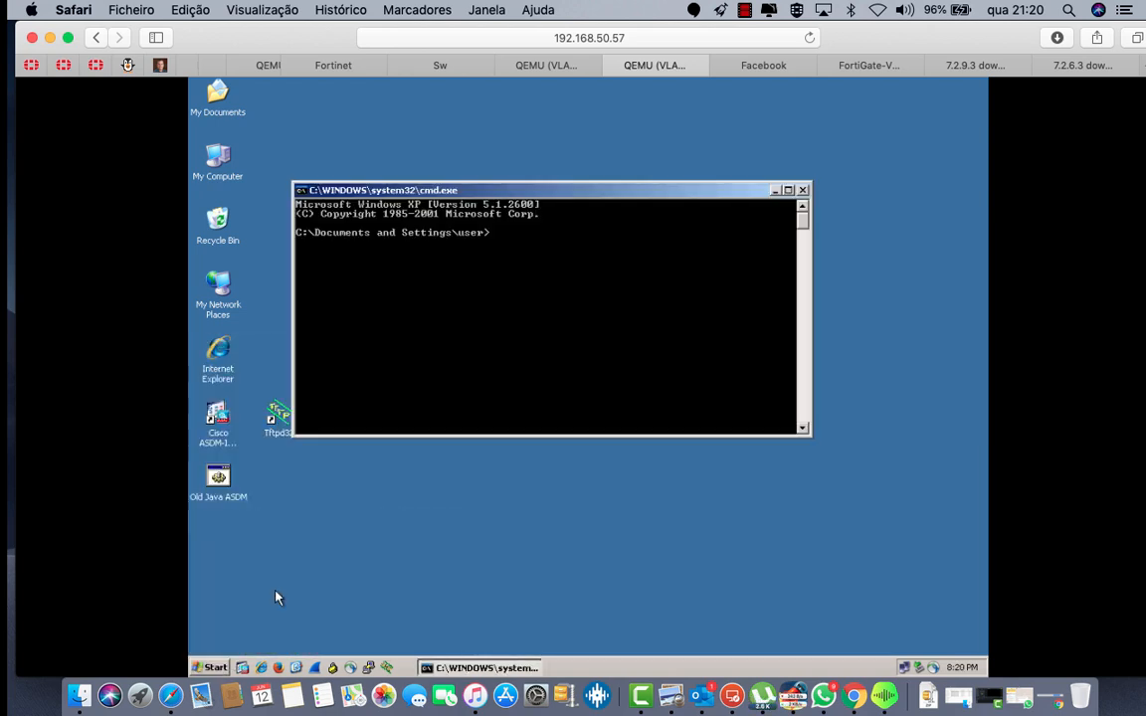
Step: Ping 192.168.11.10 and gateway 192.168.10.1, confirming both reply
type("ping 192.168.111")
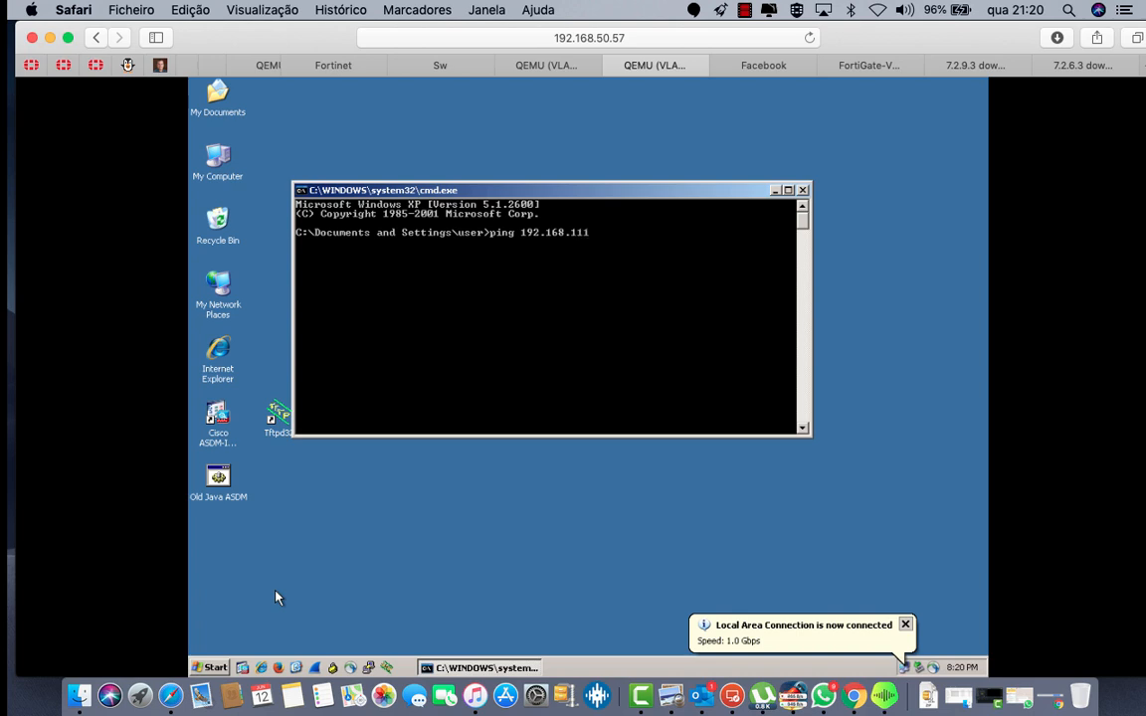
key("BackSpace")
key("Return")
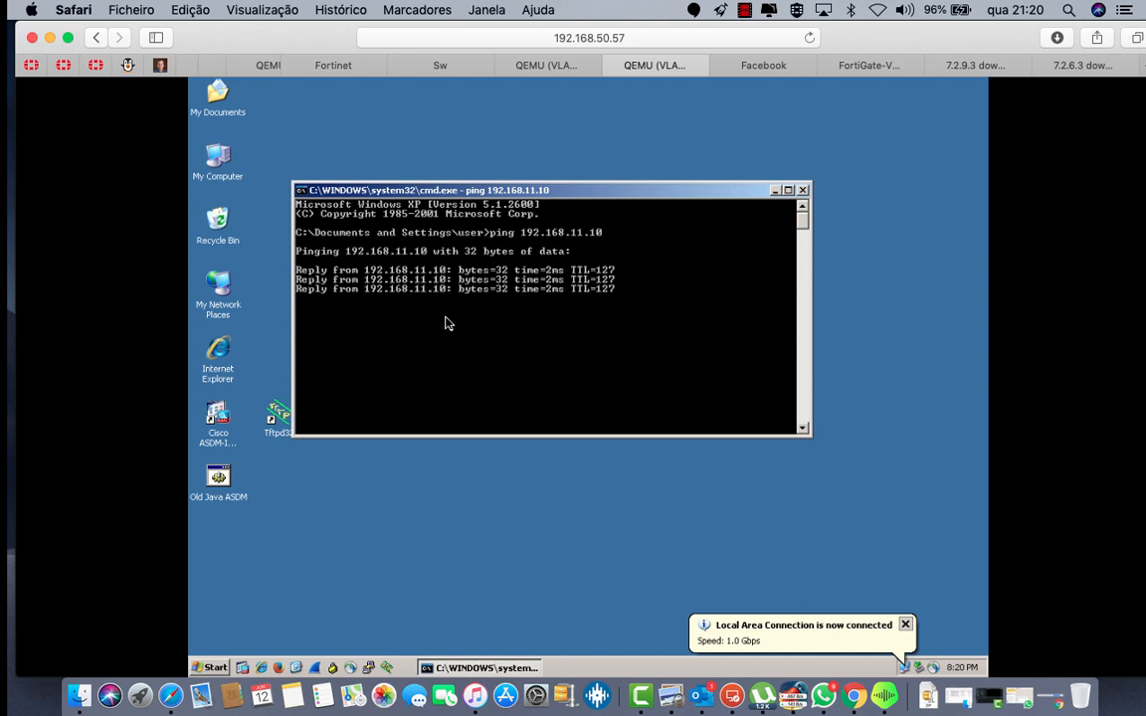
key("ctrl+c")
key("Up")
key("BackSpace")
key("BackSpace")
key("BackSpace")
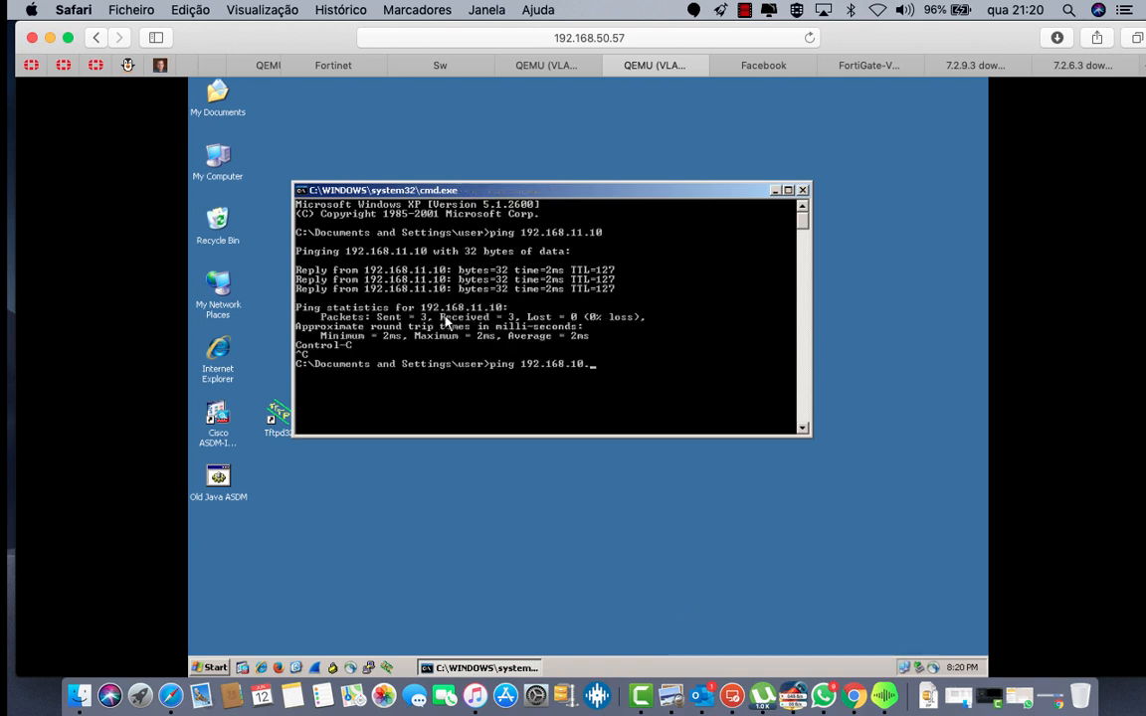
key("Return")
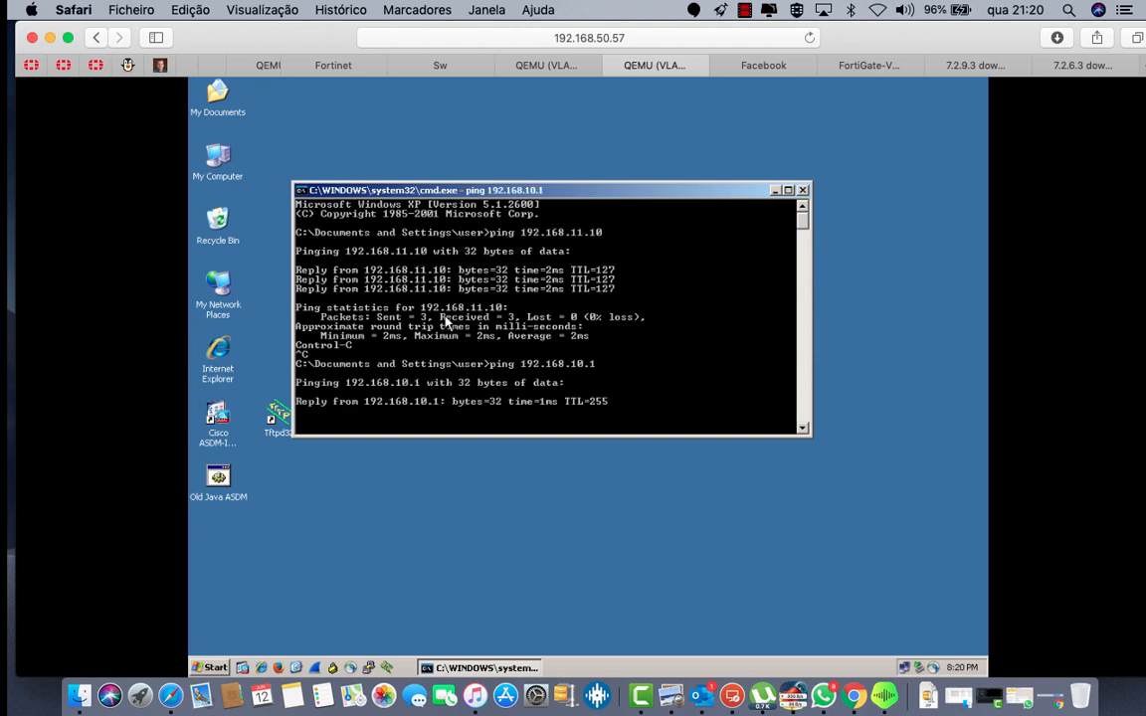
key("ctrl+c")
Step: Start a continuous ping to 8.8.8.8 and confirm it times out
key("Up")
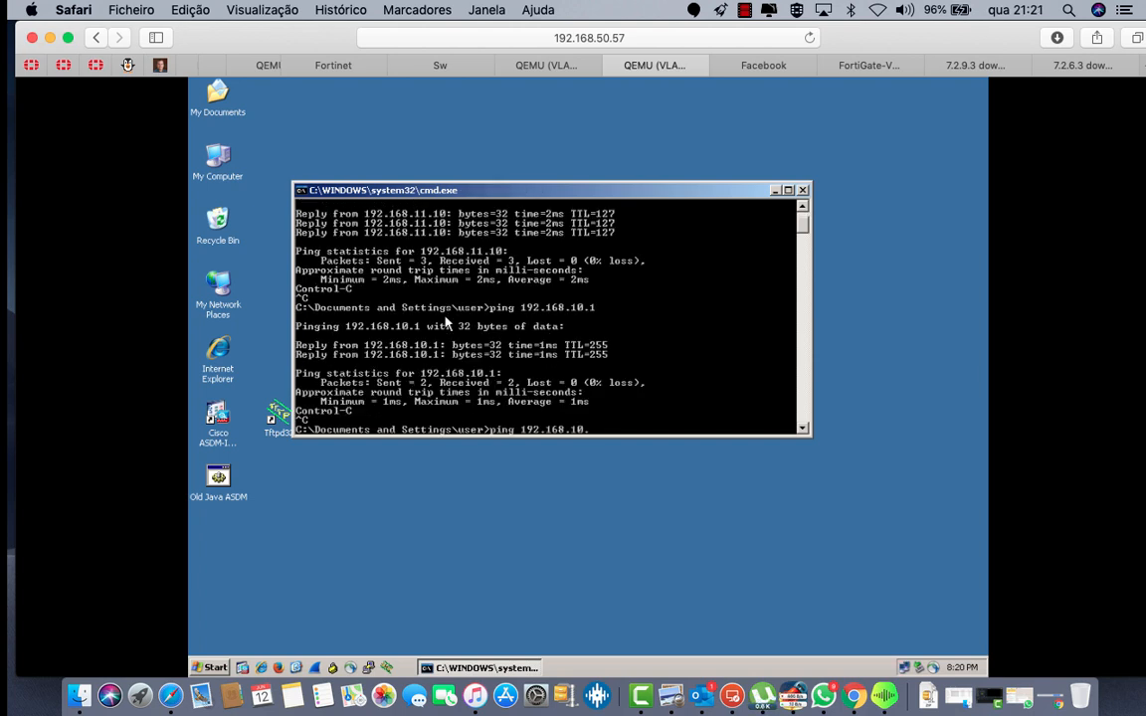
key("BackSpace")
key("BackSpace")
key("BackSpace")
key("BackSpace")
key("BackSpace")
key("BackSpace")
key("BackSpace")
key("BackSpace")
key("BackSpace")
key("BackSpace")
key("BackSpace")
key("BackSpace")
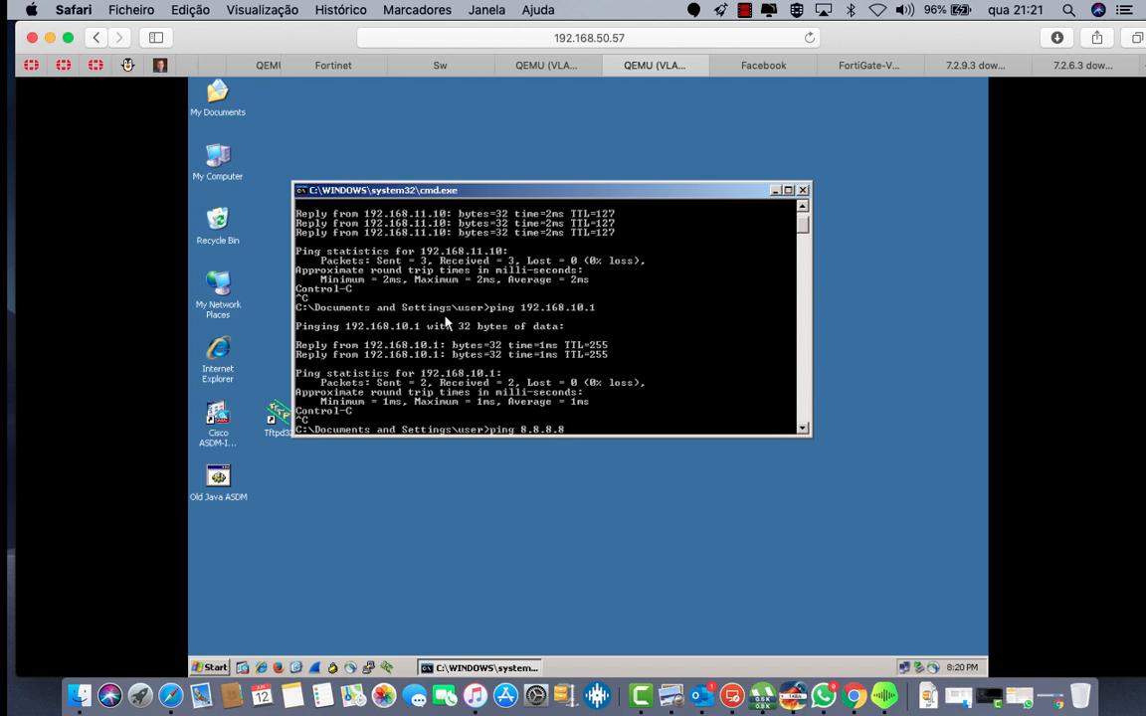
key("Return")
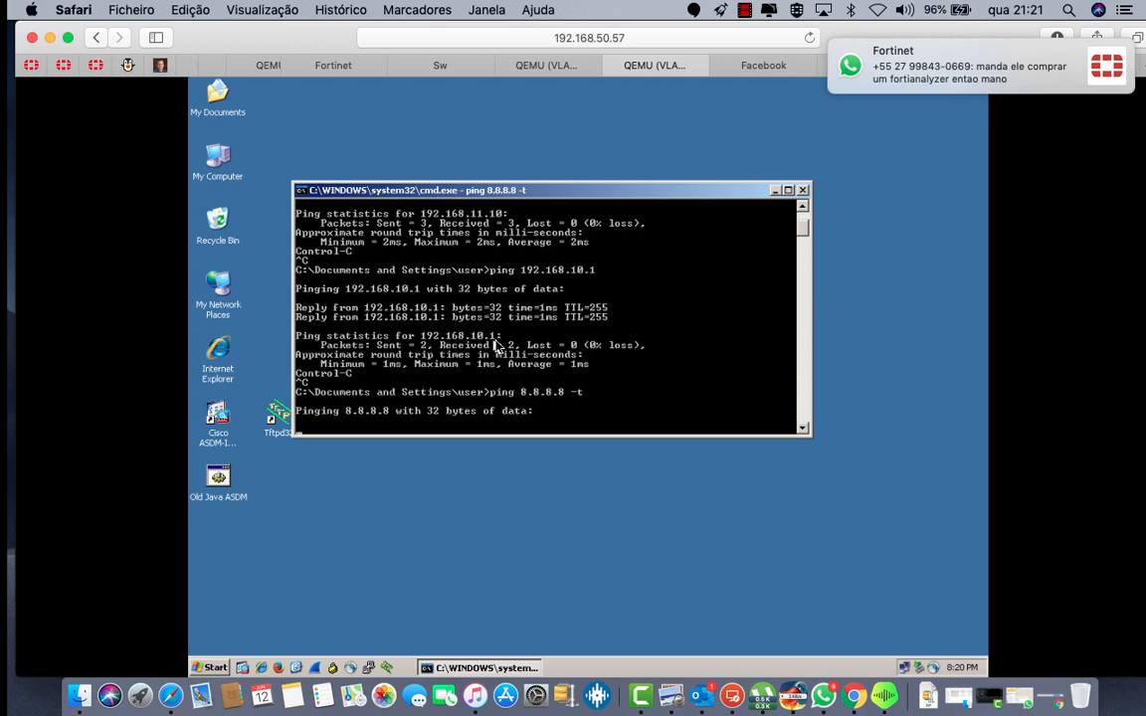
mouse_move(898, 100)
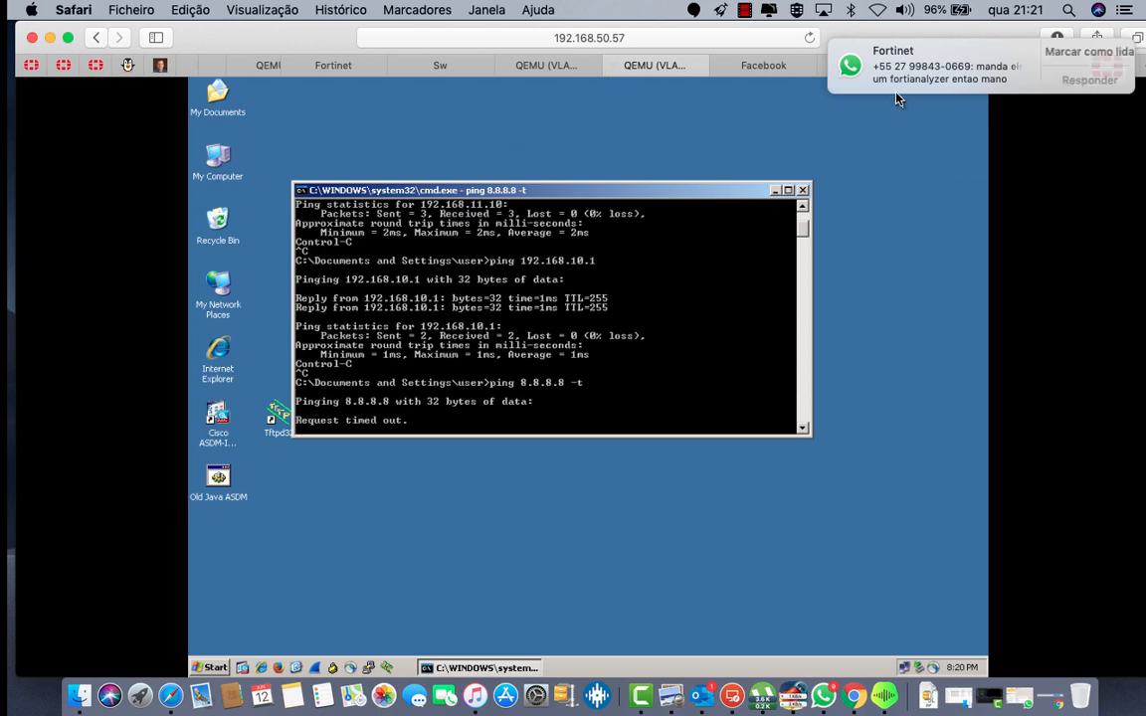
left_click(747, 61)
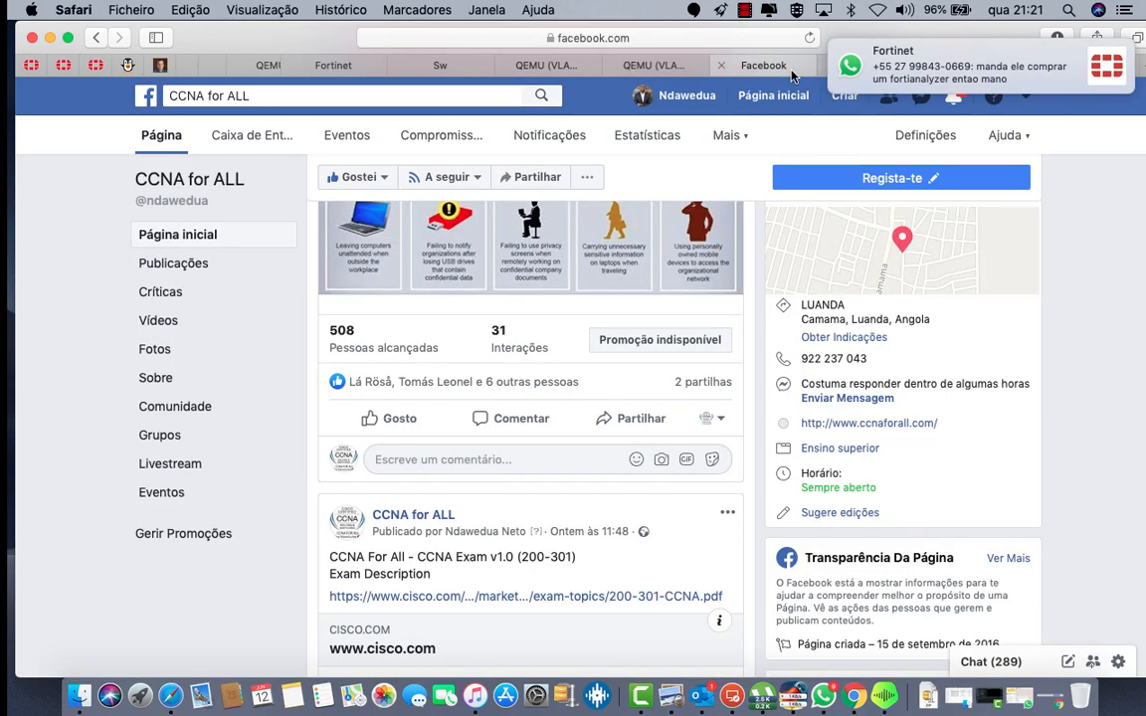
scroll(600, 341, "up", 20)
scroll(549, 257, "down", 5)
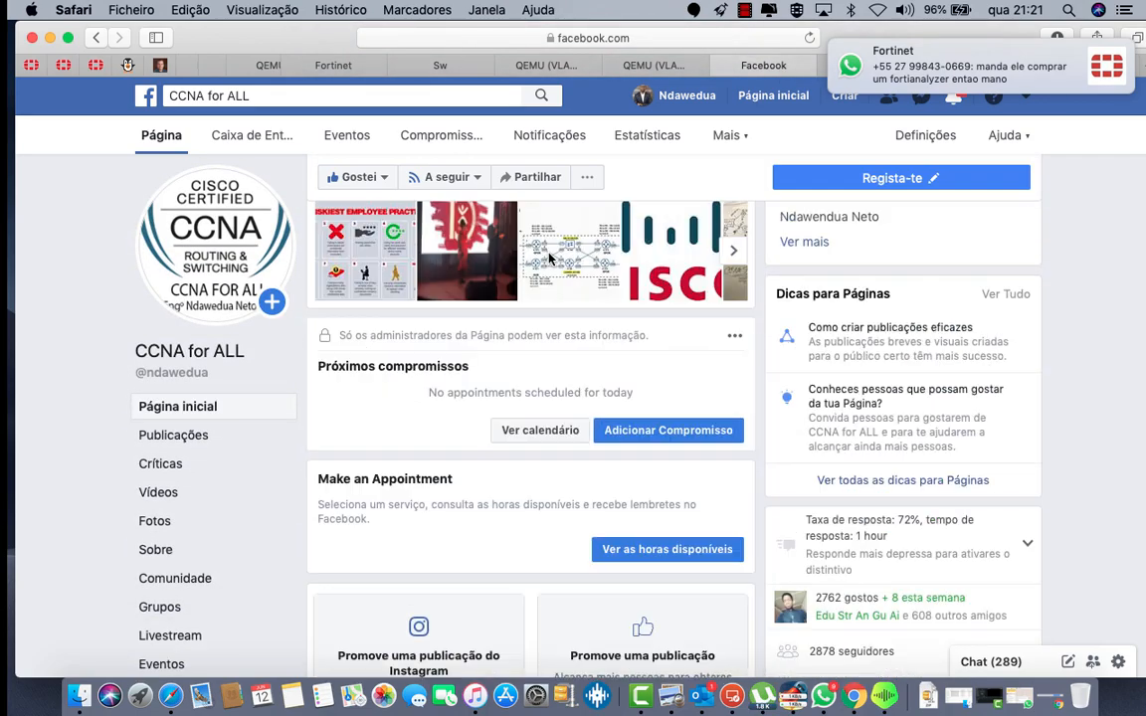
left_click(868, 63)
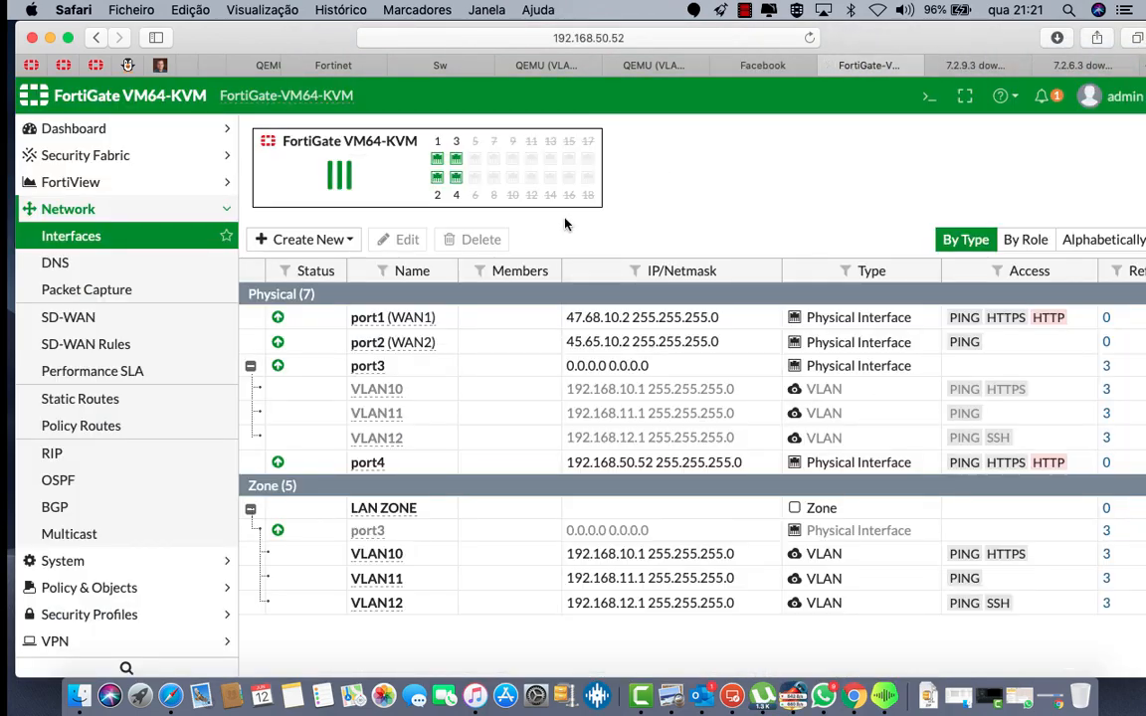
Step: Enable SD-WAN and add a member using WAN1 (port1)
left_click(76, 320)
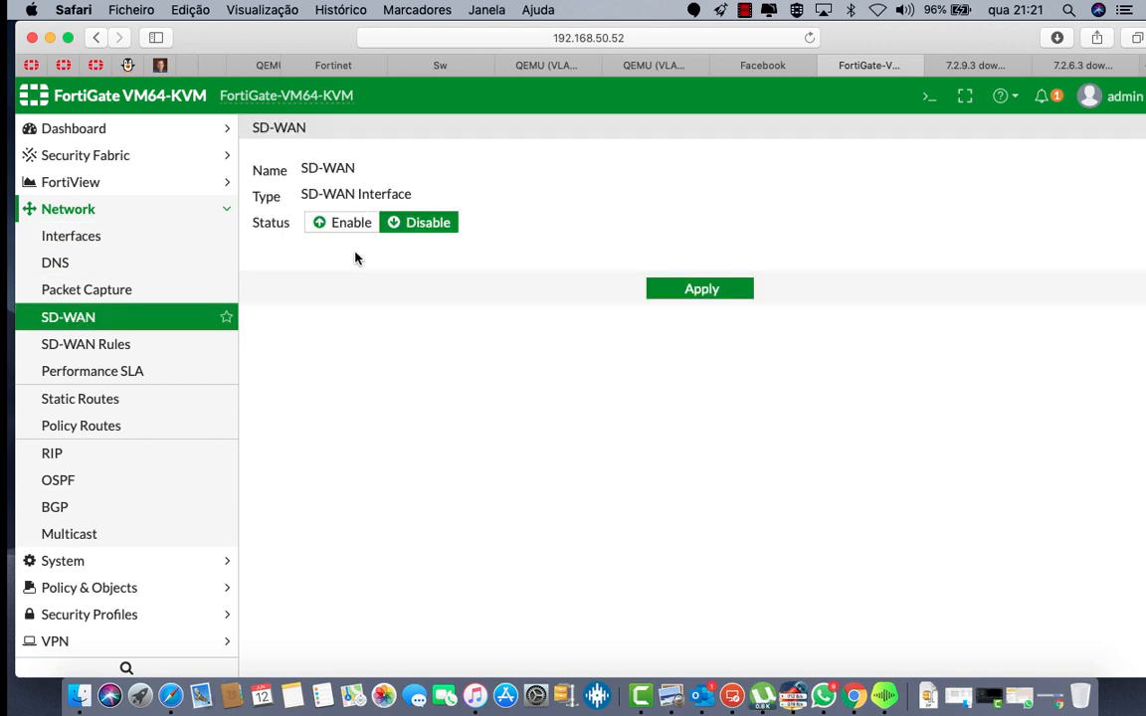
left_click(340, 223)
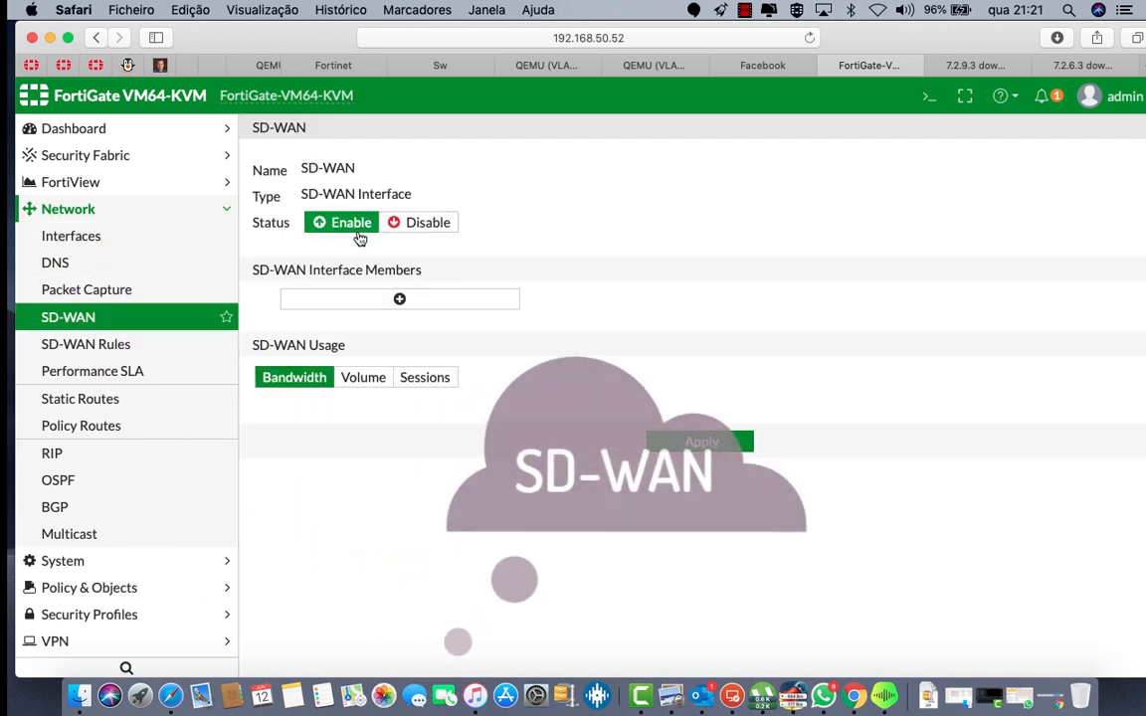
left_click(399, 300)
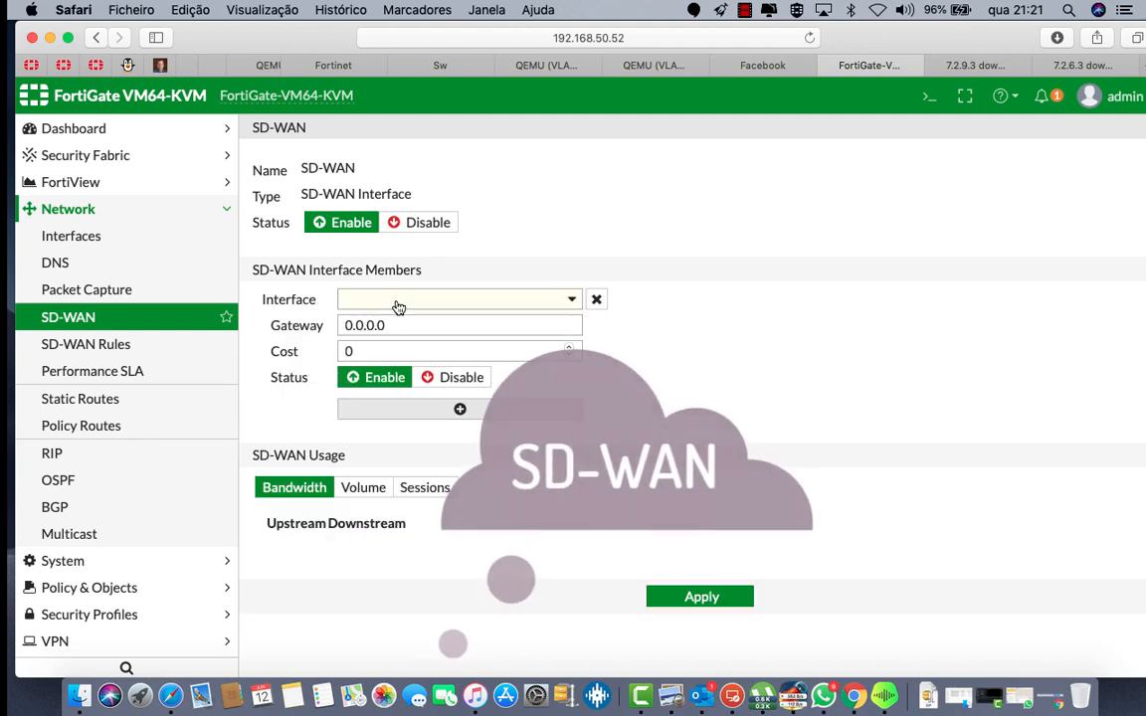
left_click(571, 300)
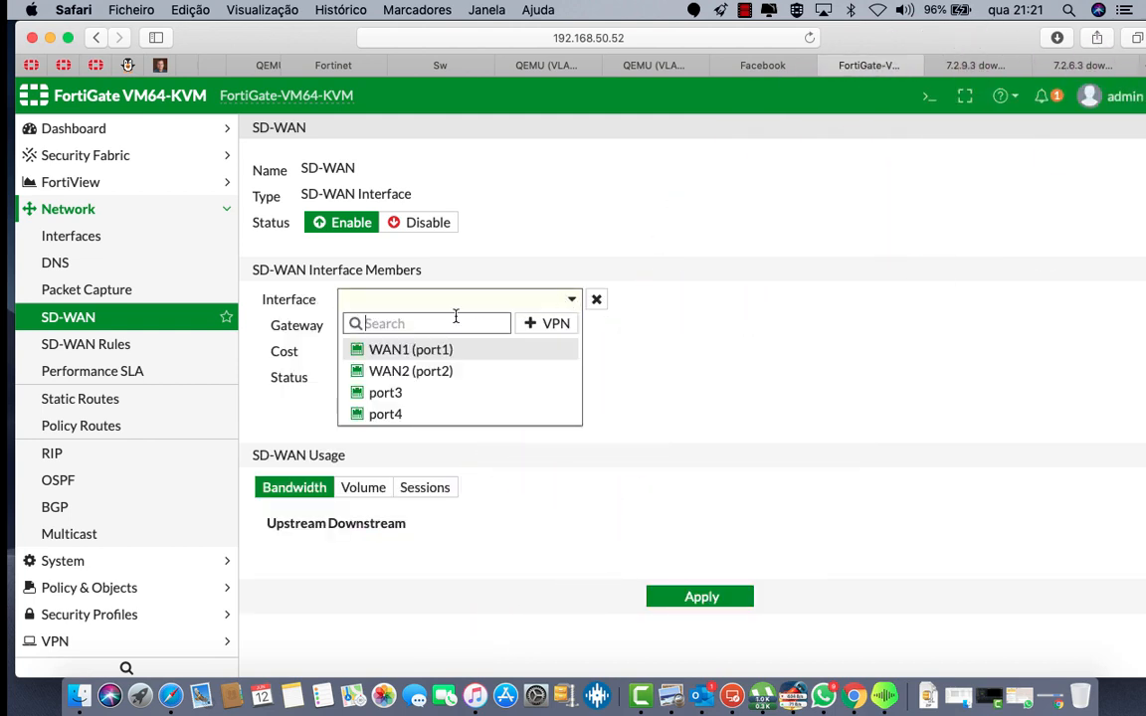
left_click(403, 350)
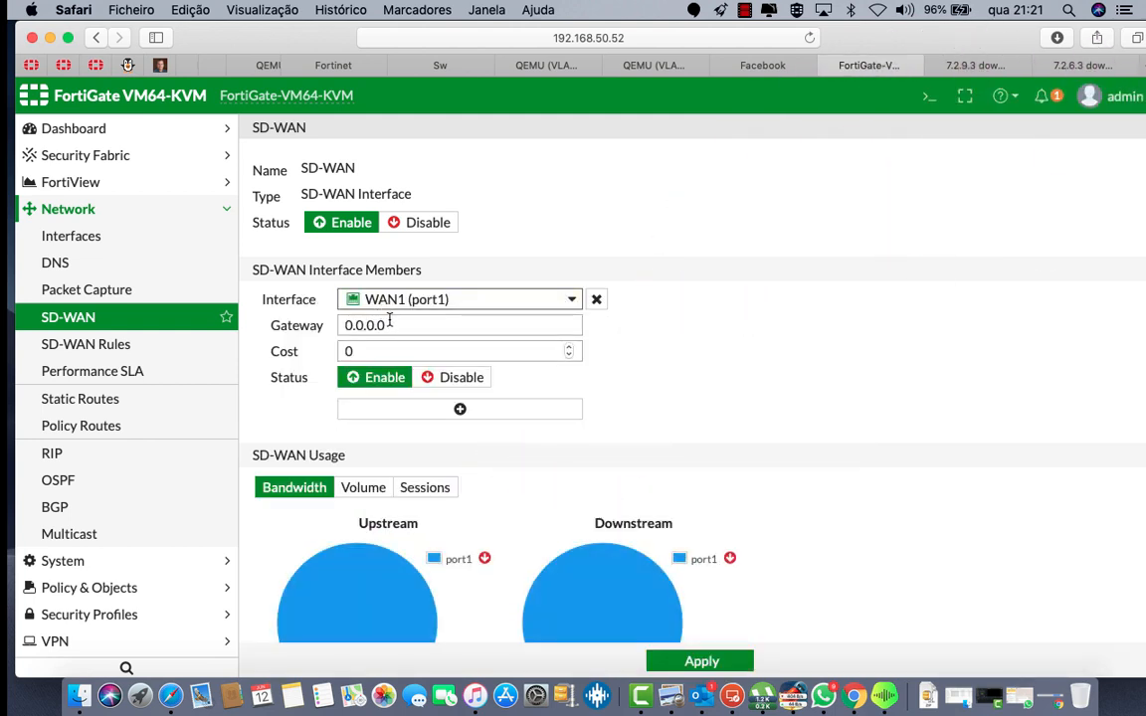
Step: Give the WAN1 member gateway 47.68.10.1 and cost 75, then add a second member entry
double_click(389, 323)
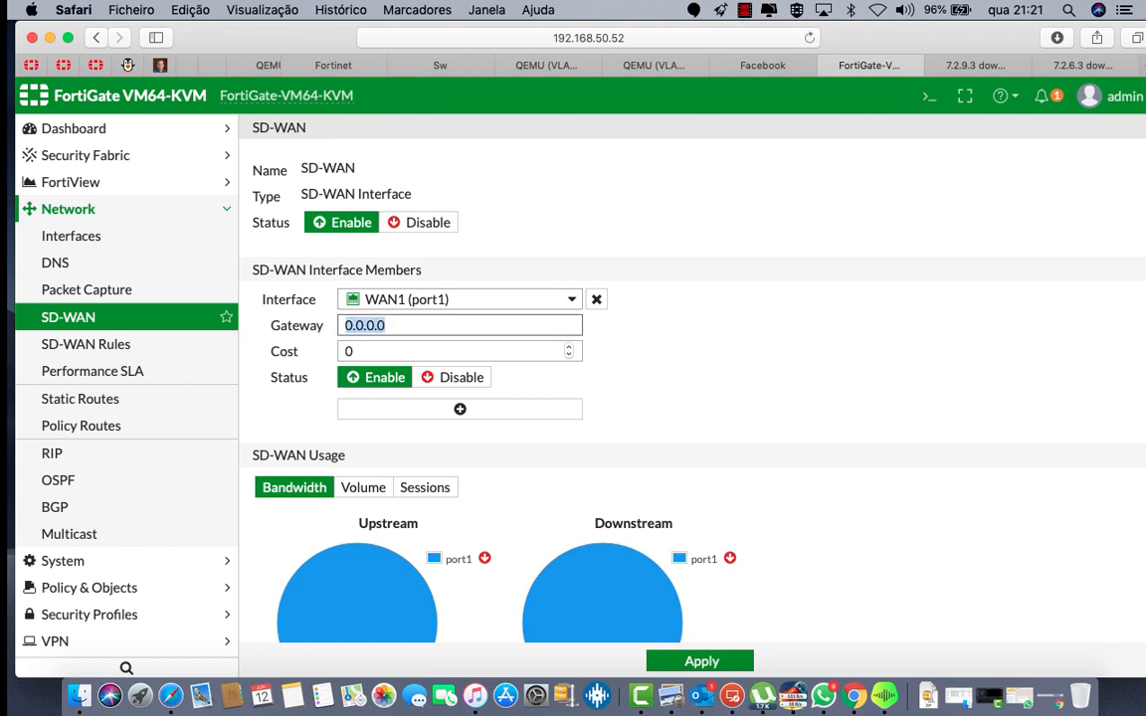
type("4")
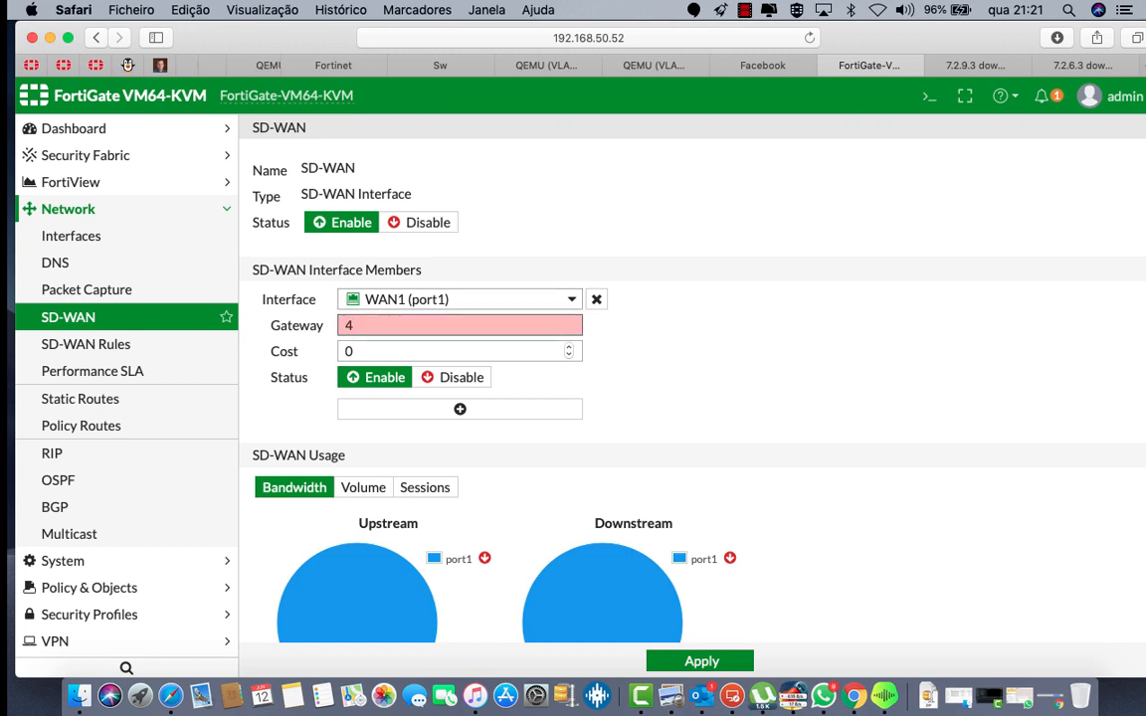
type("7")
scroll(240, 57, "left", 3)
left_click(226, 64)
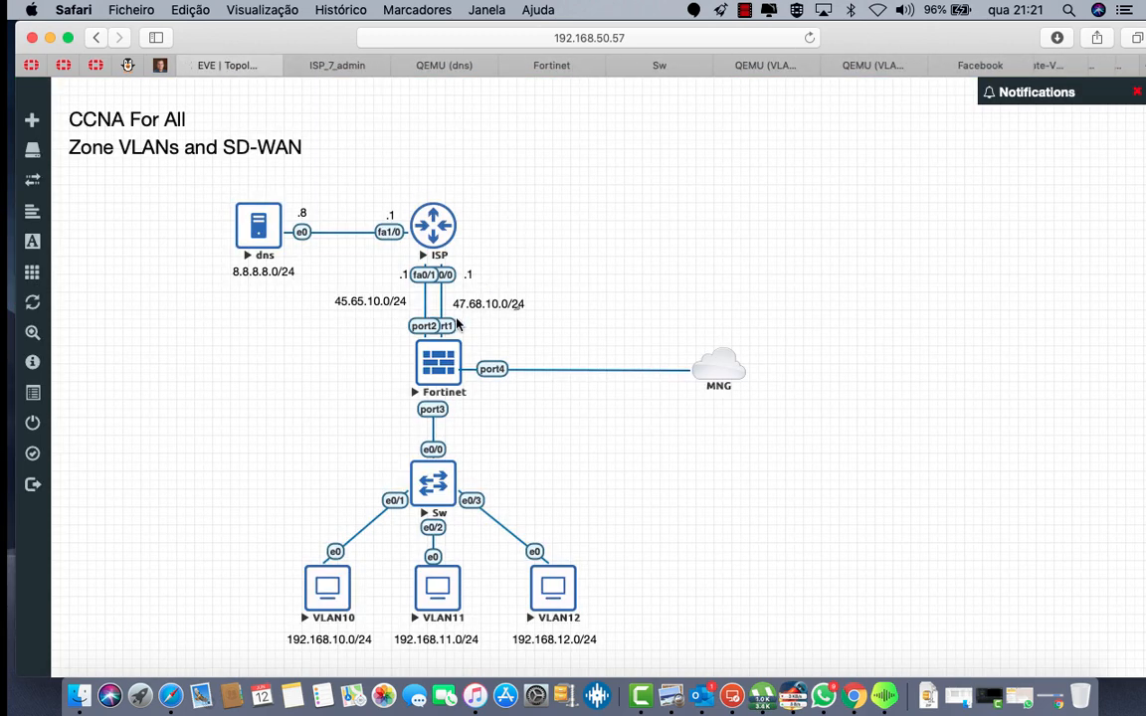
left_click(980, 65)
left_click(1038, 66)
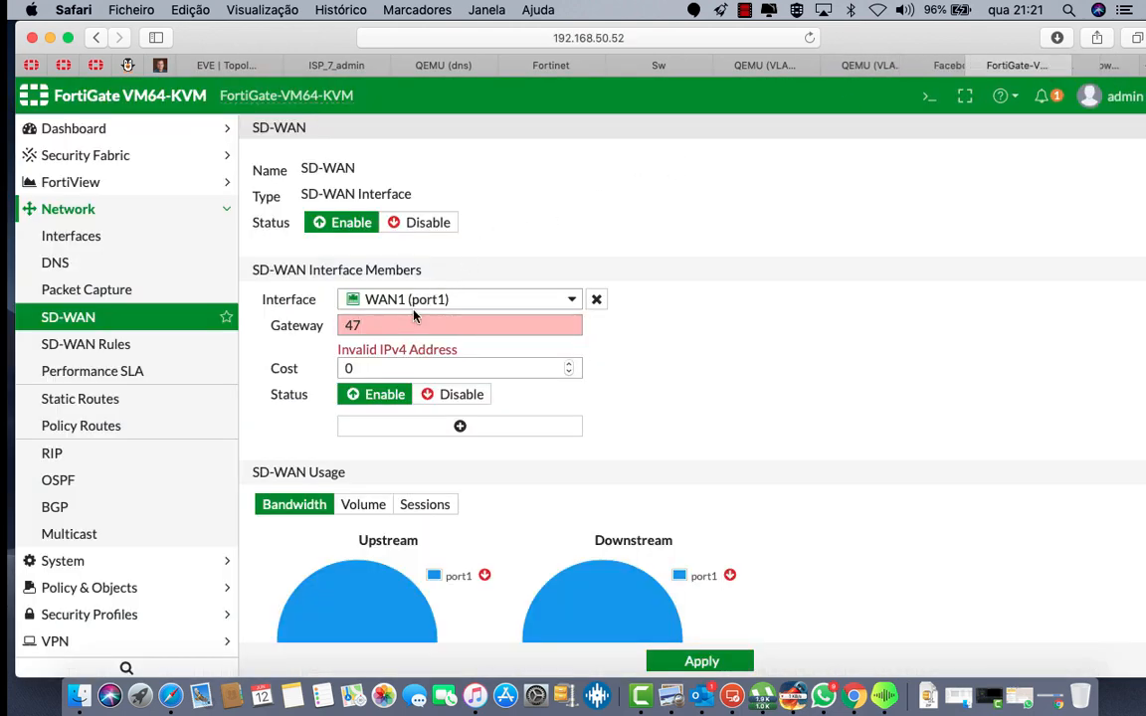
left_click(373, 326)
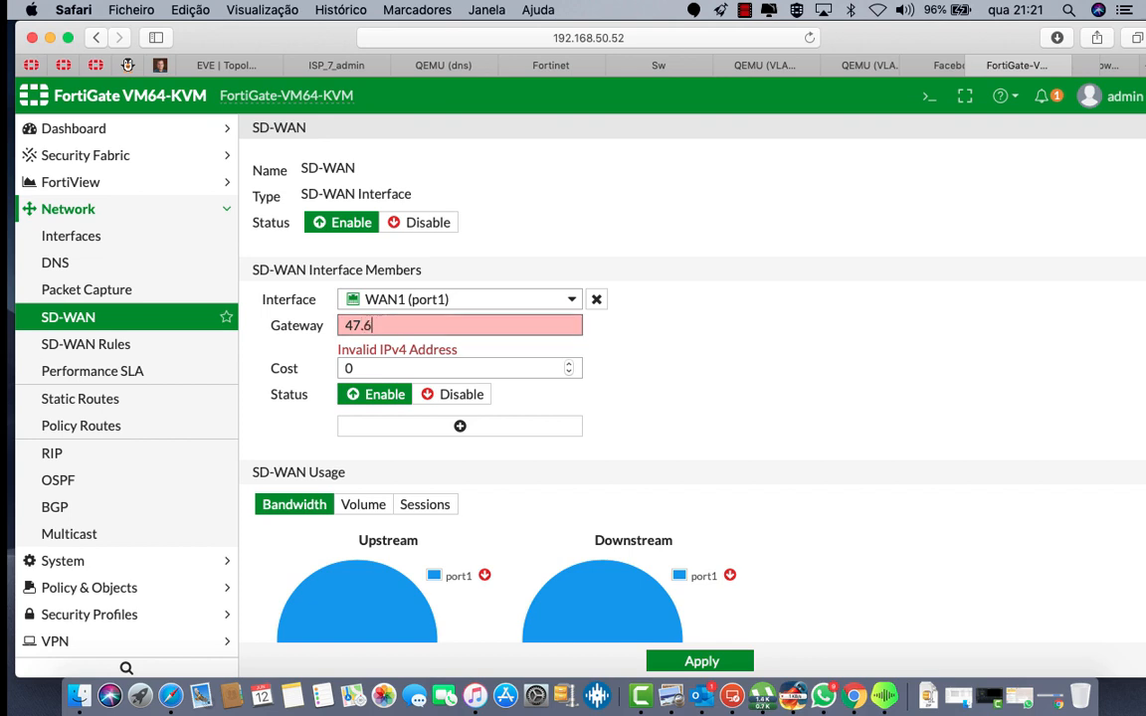
type(".68.10.1")
key("Tab")
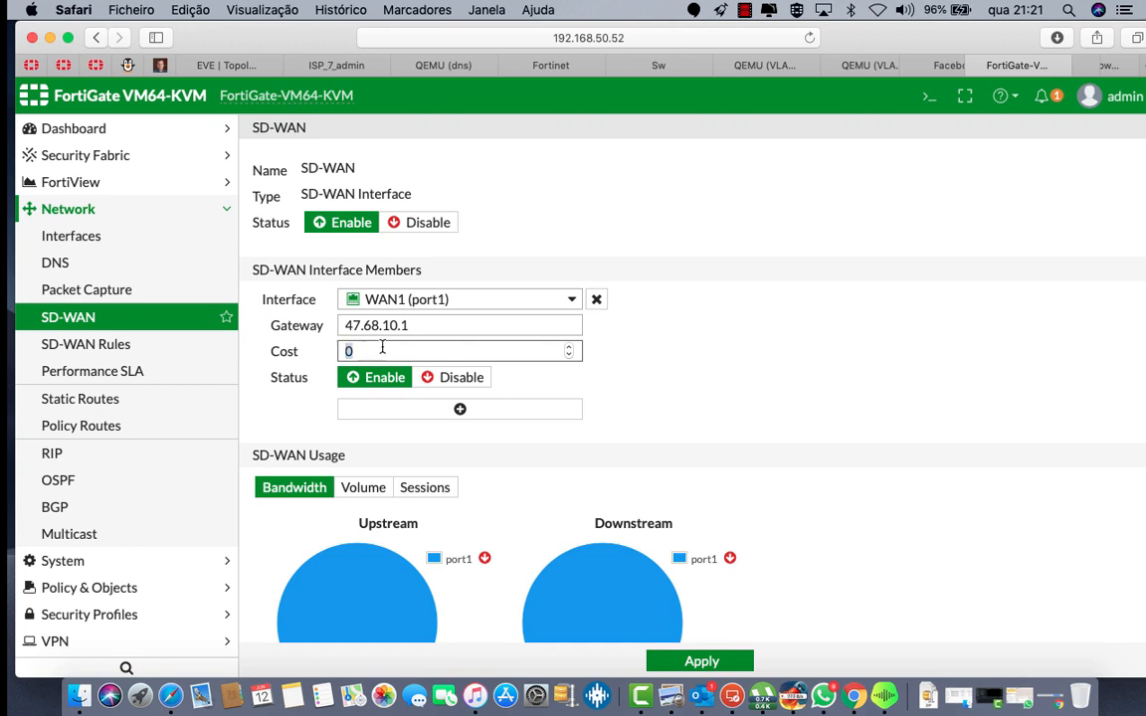
type("75")
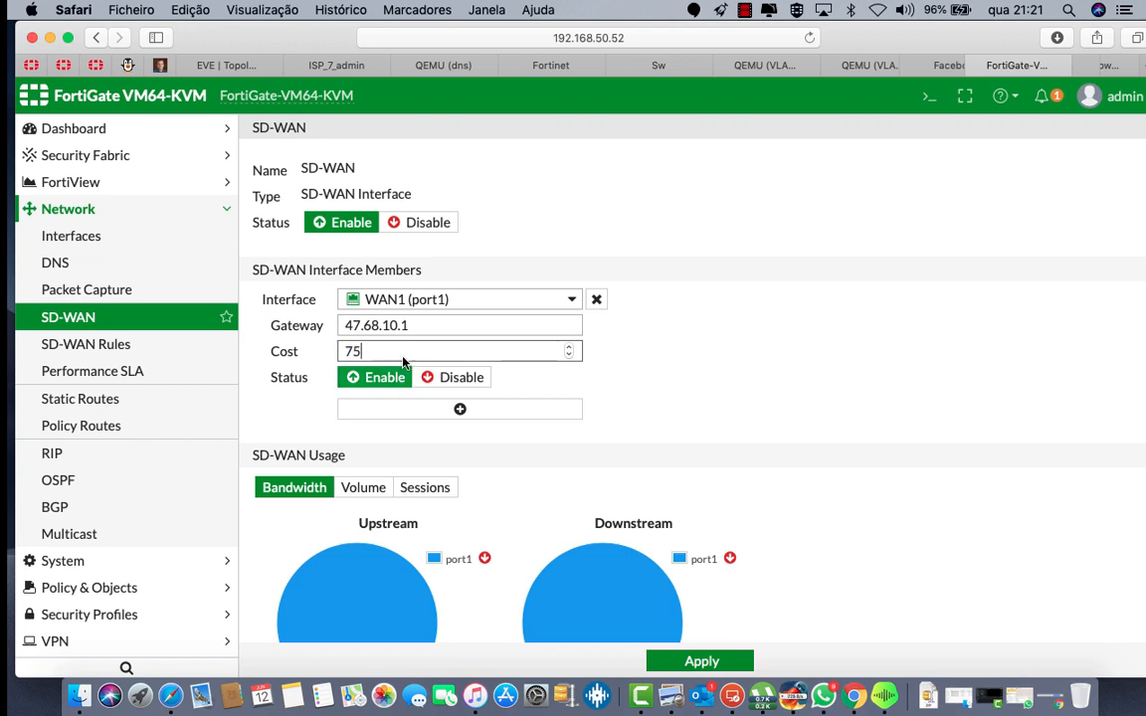
left_click(373, 410)
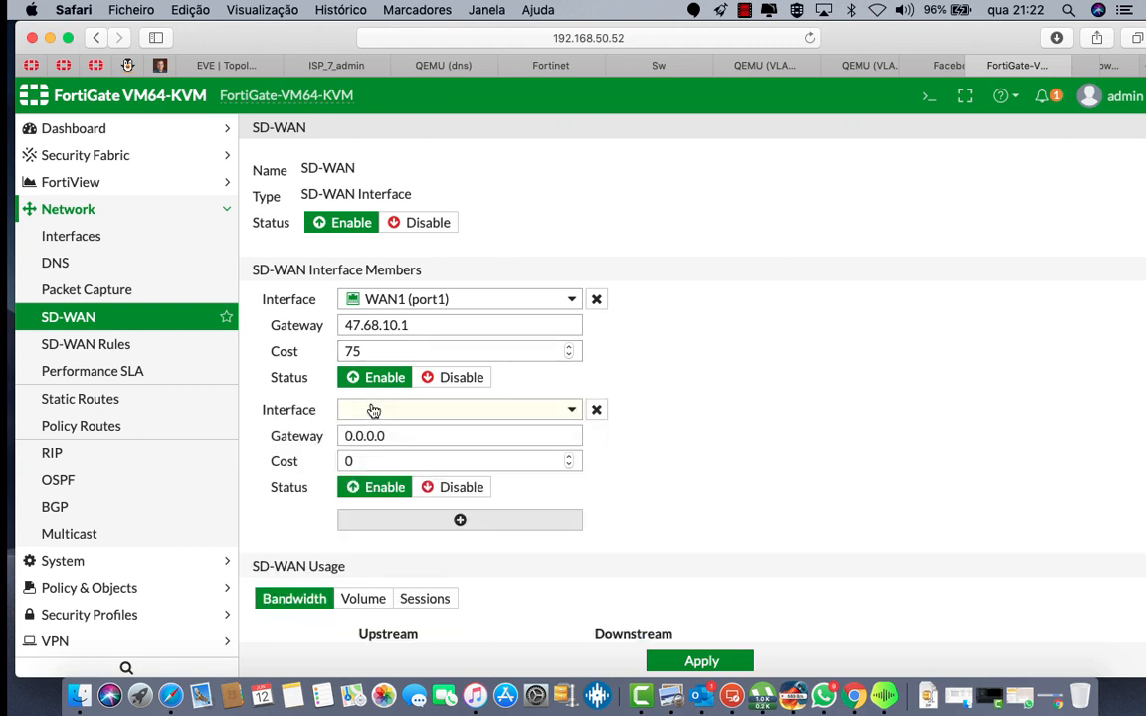
Step: Add WAN2 (port2) as the new SD-WAN member with gateway 45.65.10.1 and cost 25
left_click(373, 409)
left_click(374, 460)
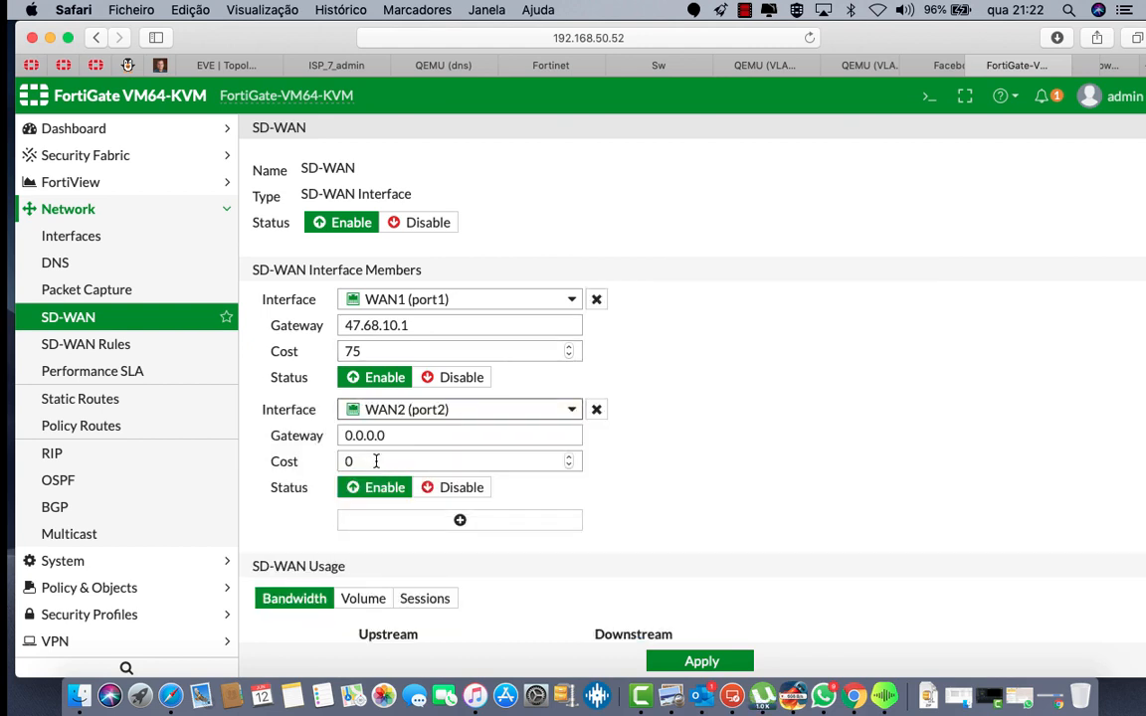
double_click(384, 435)
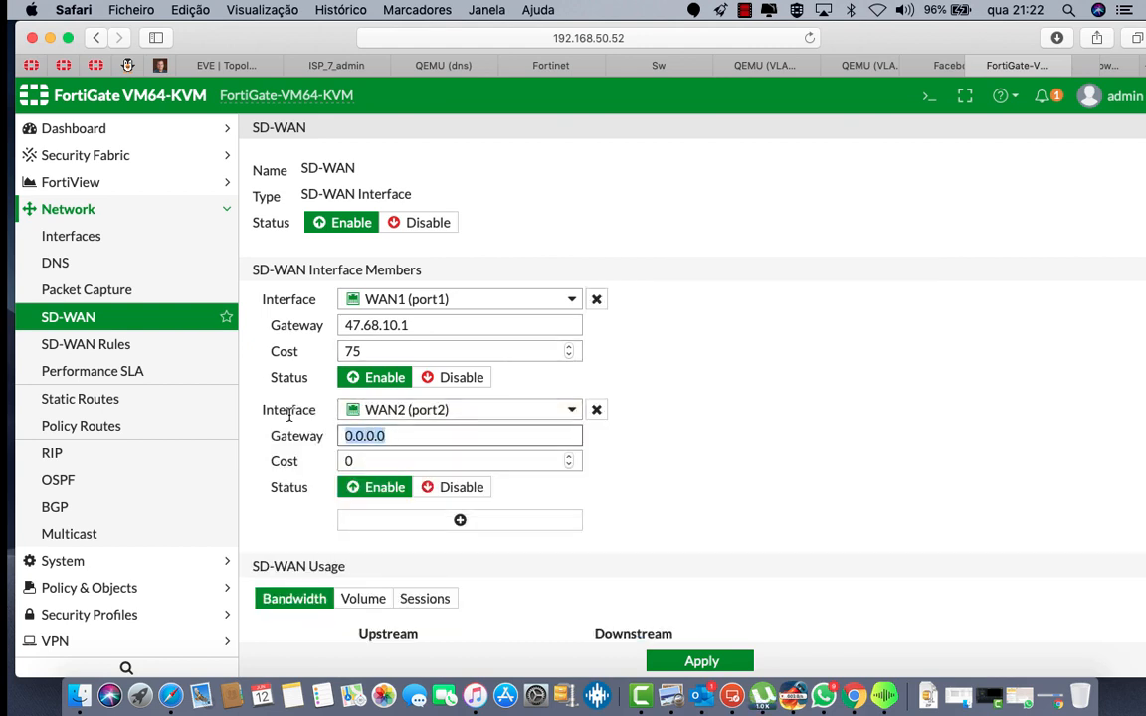
type("45.6")
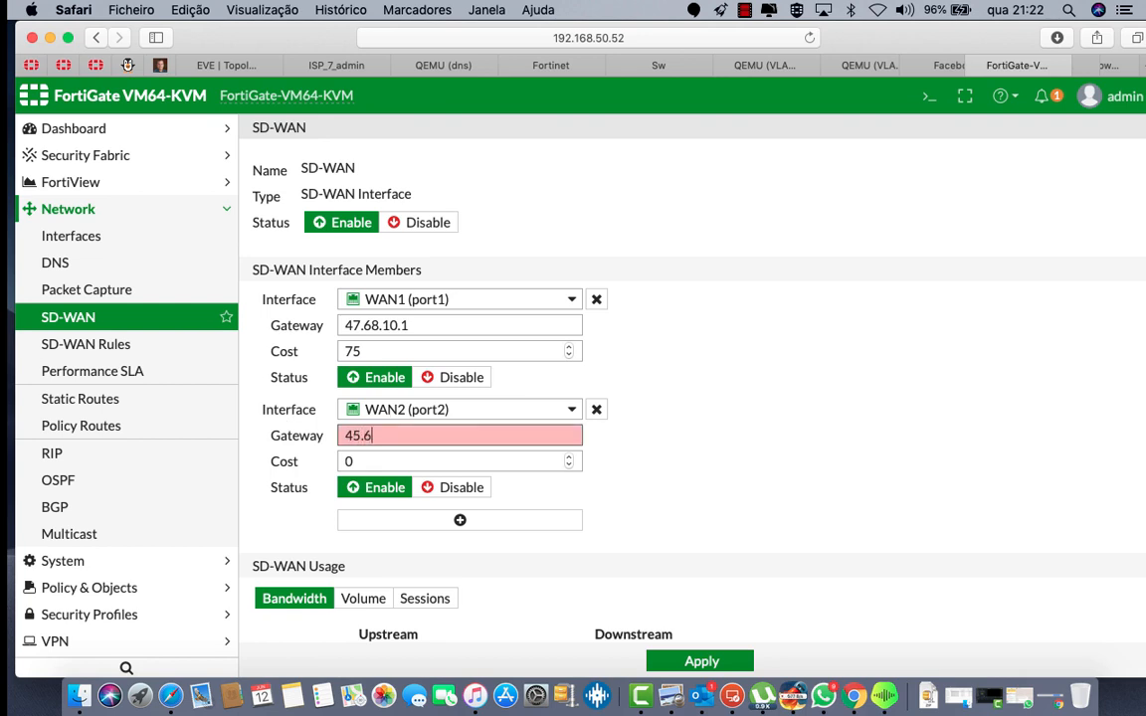
type("5.10.1")
double_click(350, 461)
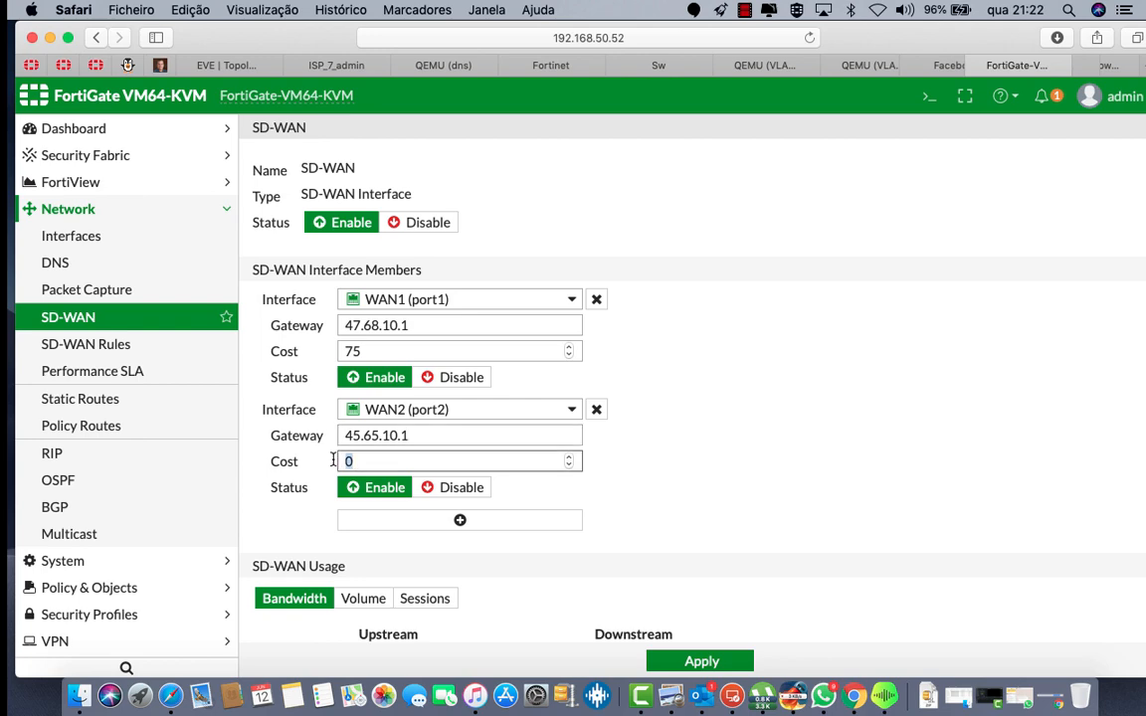
type("25")
Step: Apply the SD-WAN member settings, switching the usage chart between bandwidth, volume and sessions
scroll(478, 533, "down", 3)
scroll(478, 532, "down", 2)
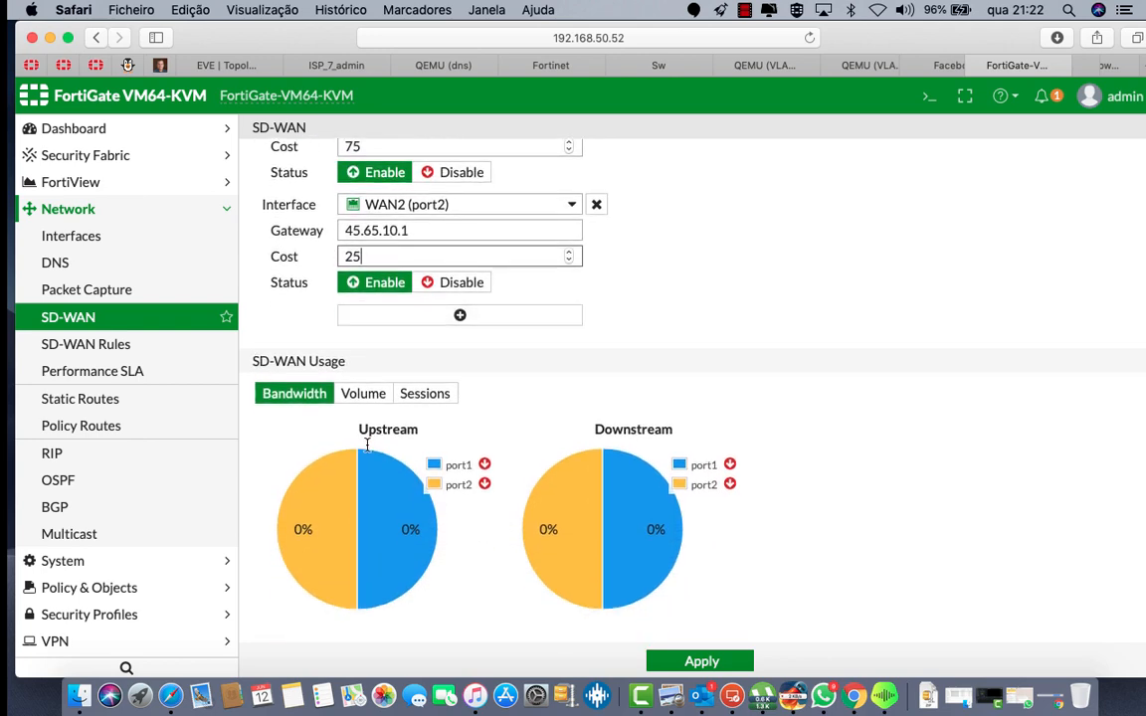
left_click(360, 402)
left_click(417, 402)
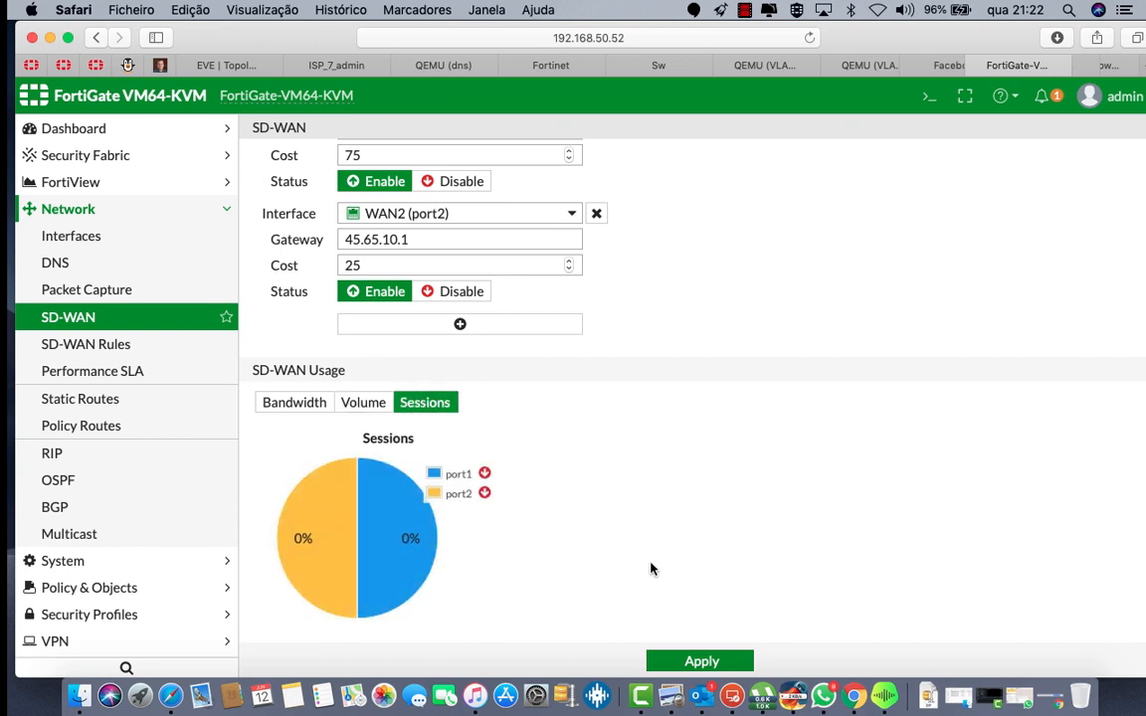
left_click(701, 661)
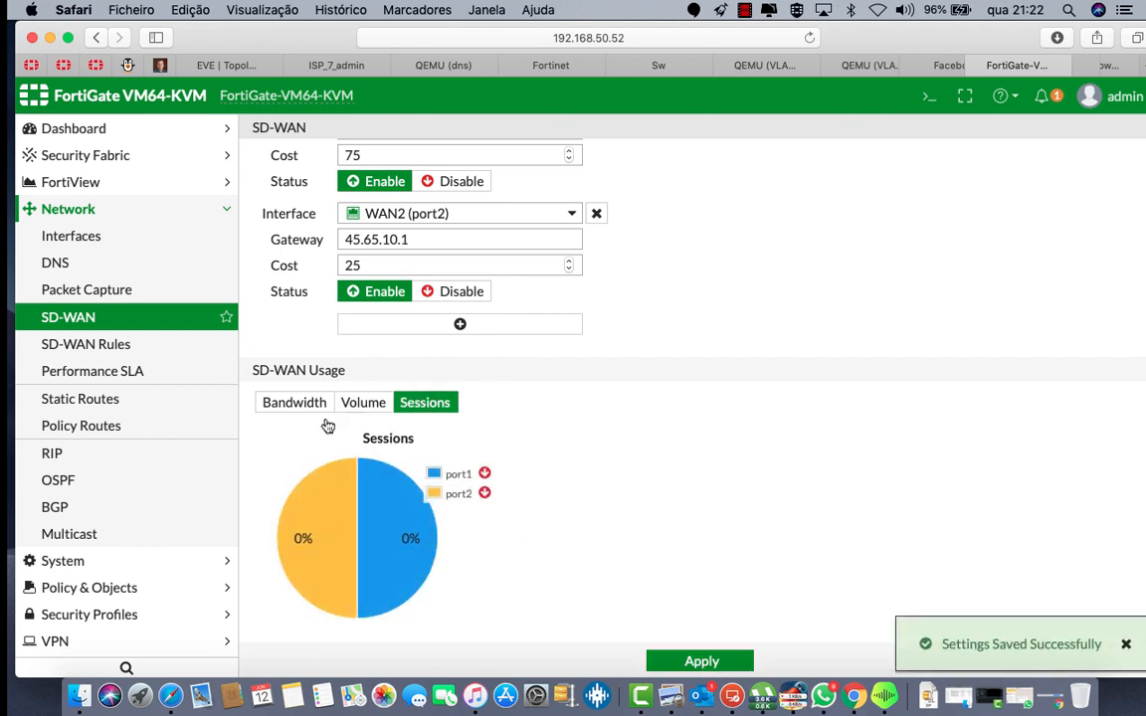
left_click(283, 400)
left_click(363, 402)
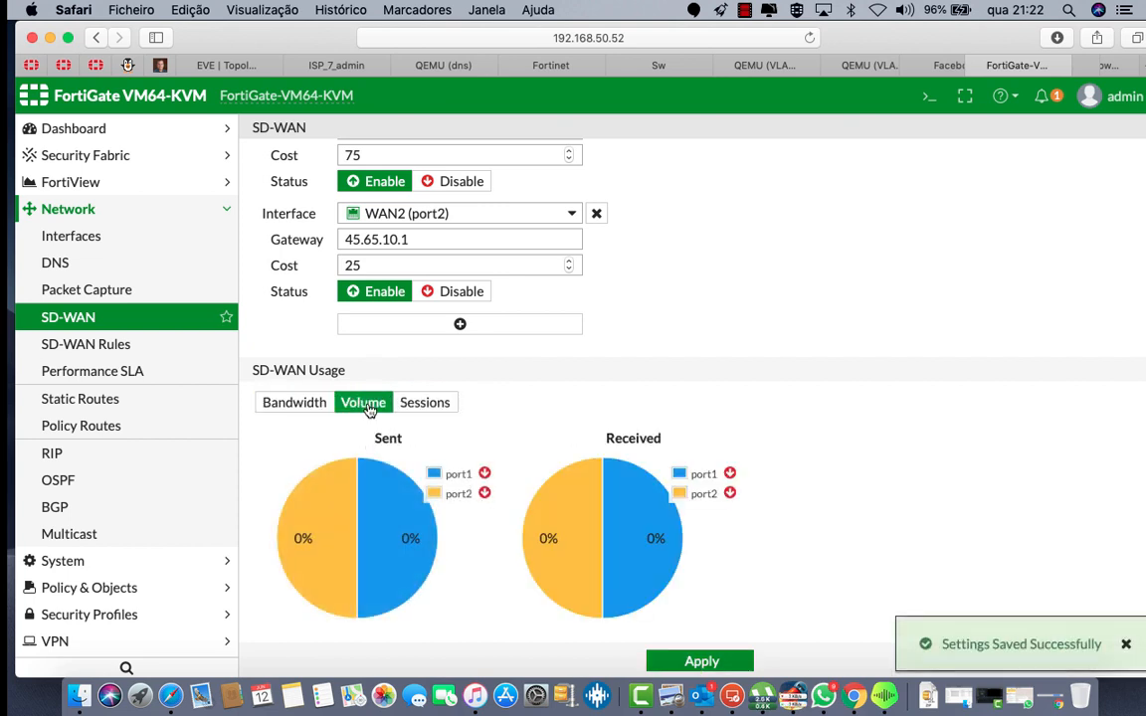
scroll(543, 482, "up", 3)
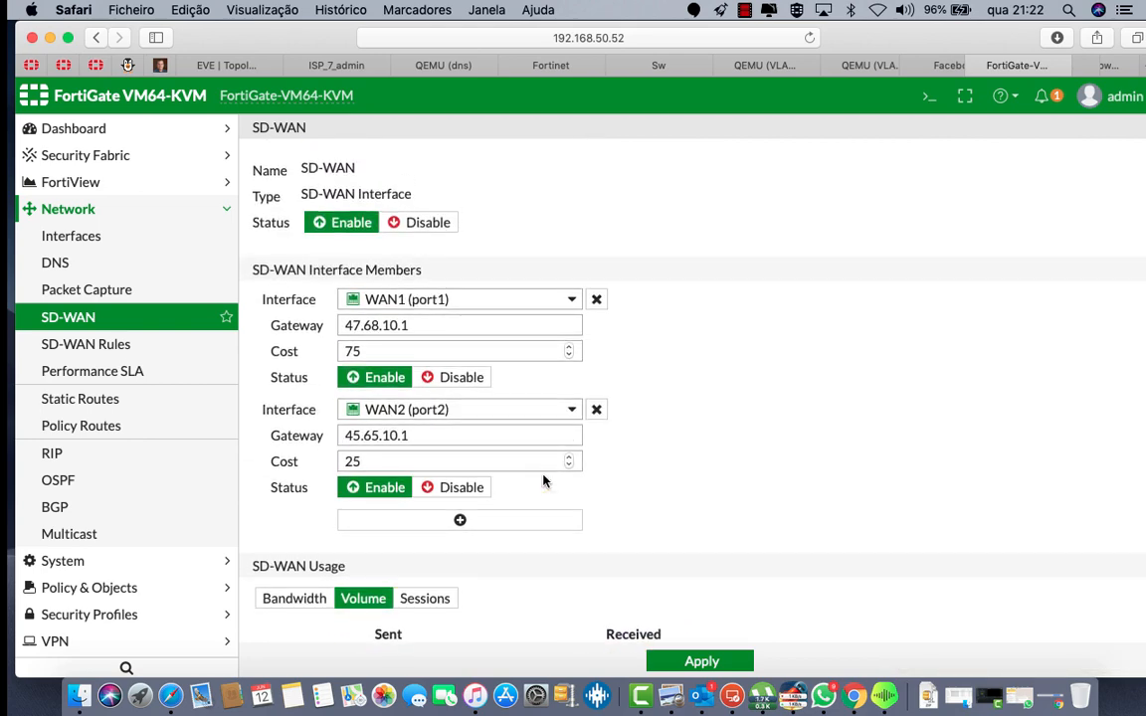
scroll(544, 482, "down", 2)
scroll(543, 482, "down", 3)
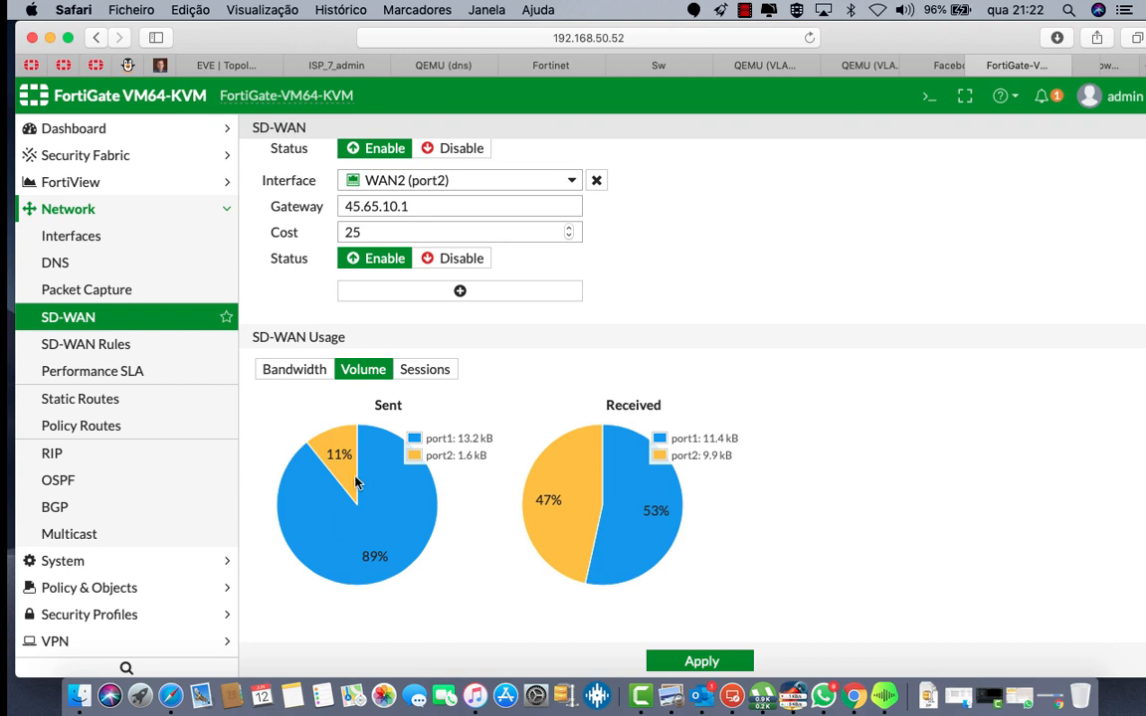
scroll(356, 483, "up", 1)
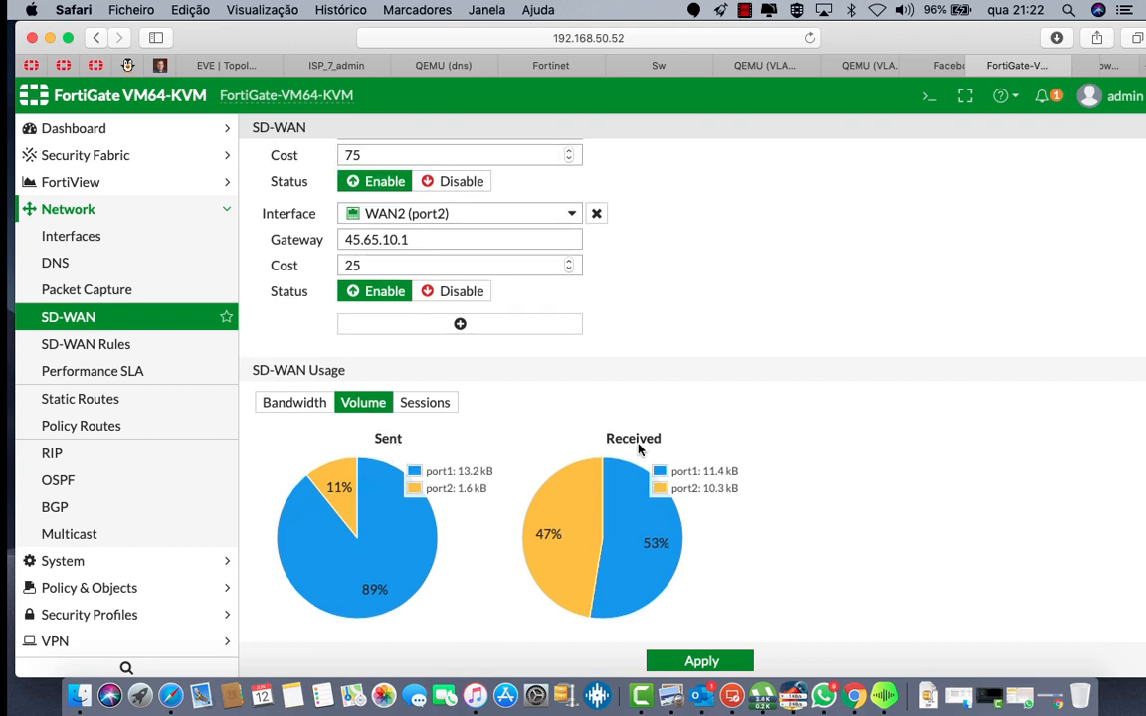
left_click(702, 661)
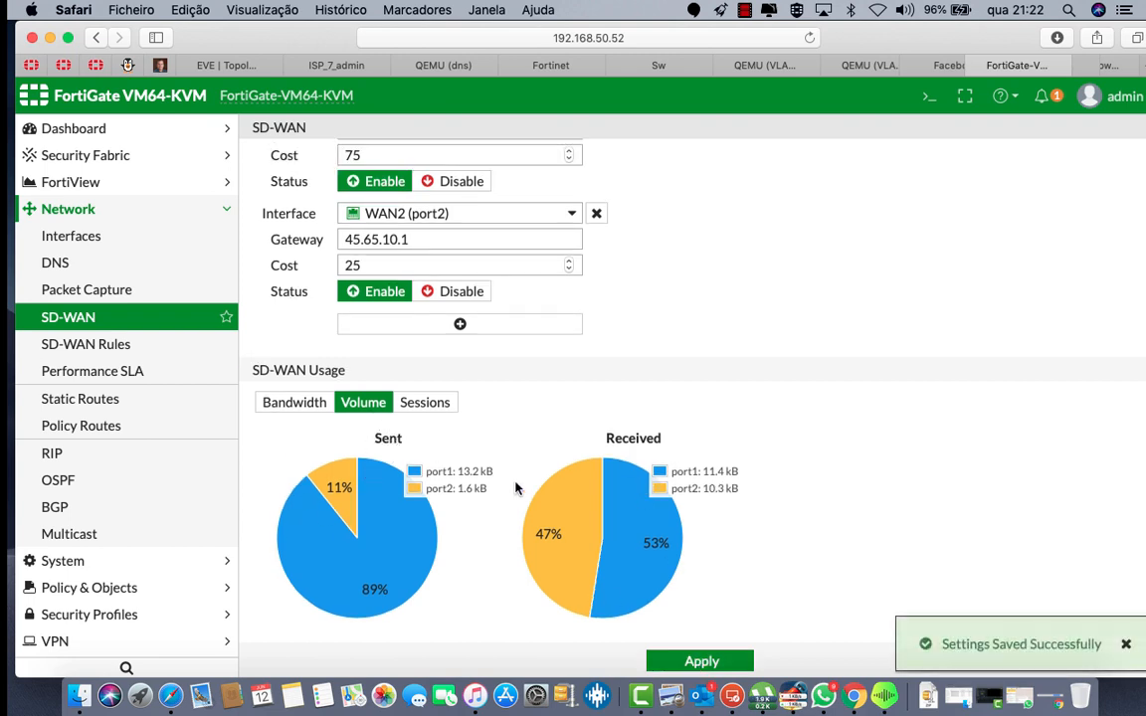
left_click(299, 403)
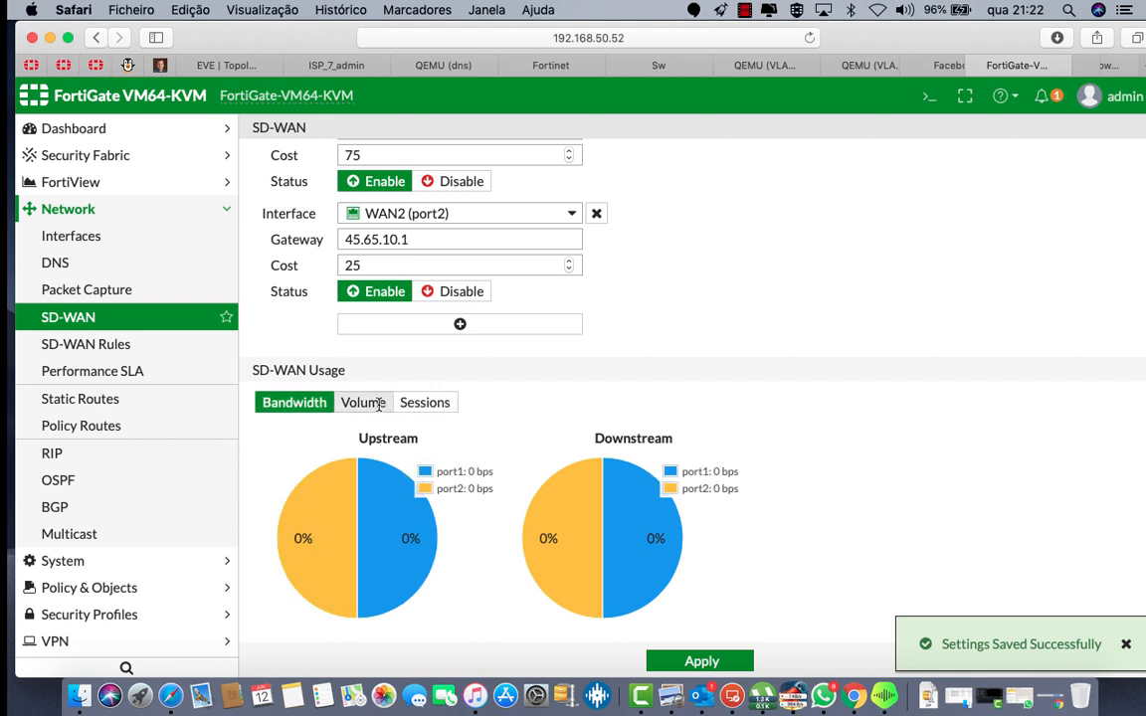
left_click(702, 662)
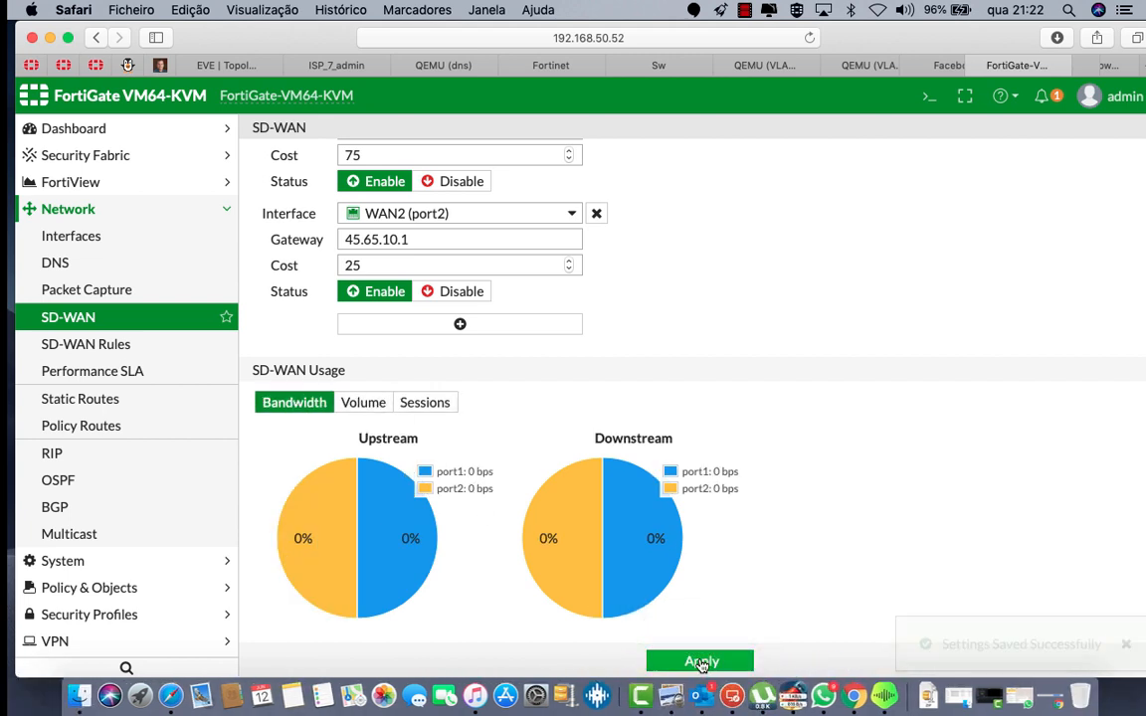
Step: Create a new SD-WAN rule named WAN with source and destination set to all
left_click(89, 344)
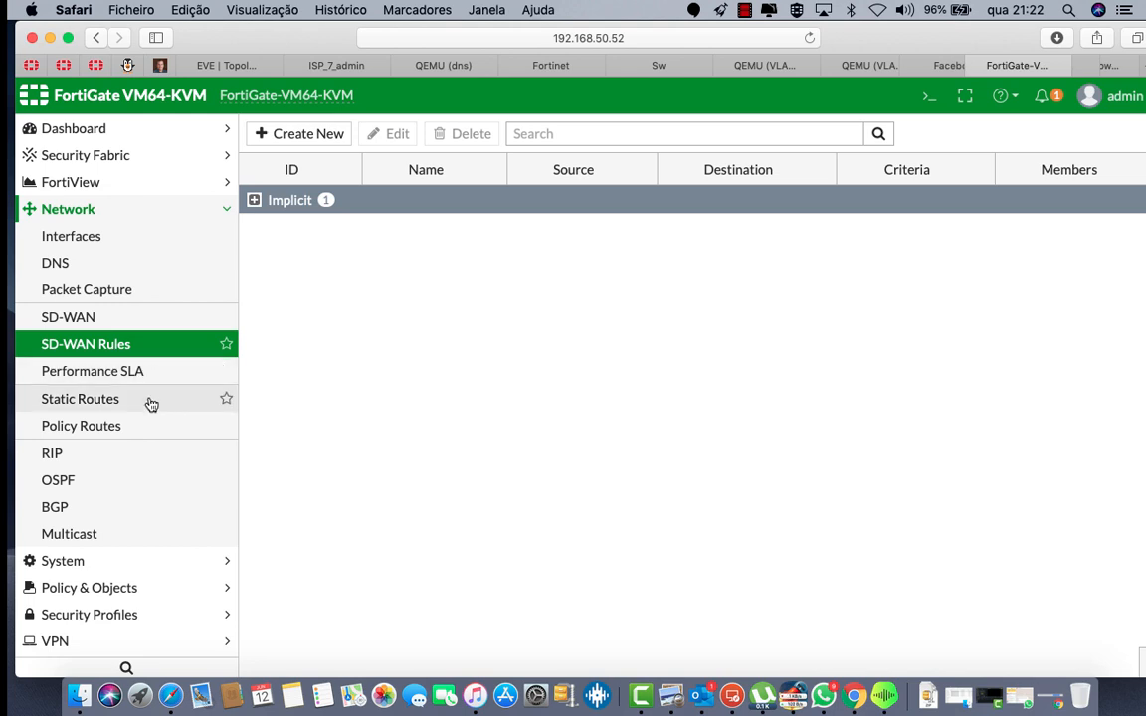
left_click(302, 135)
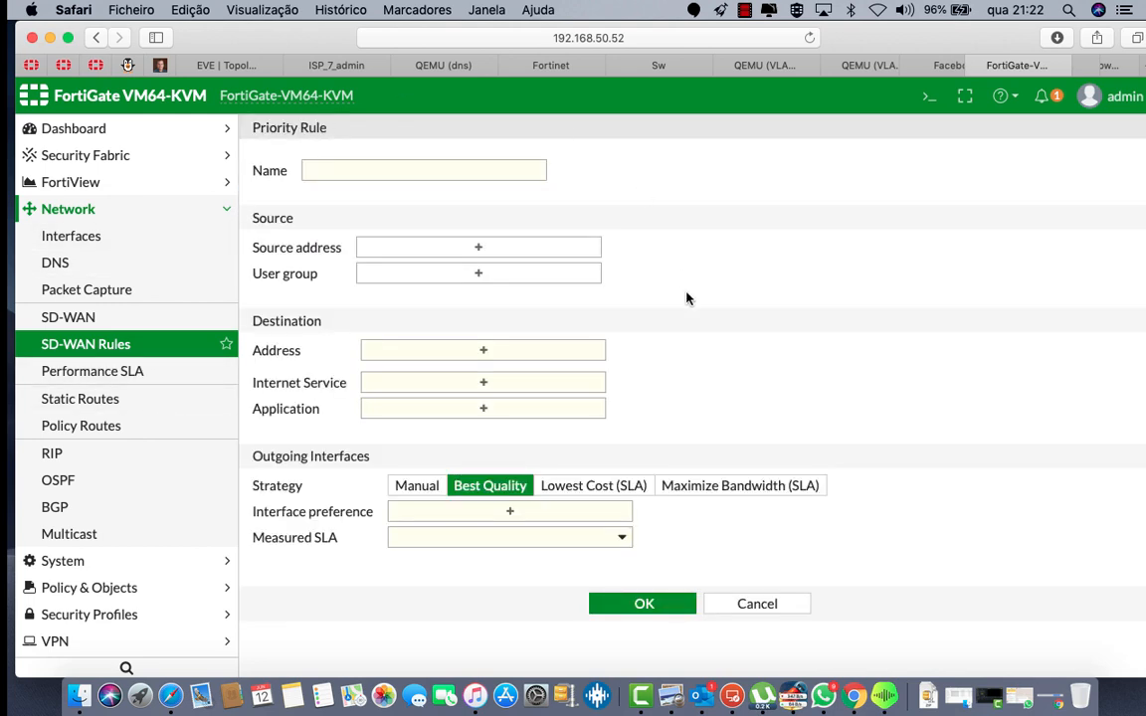
left_click(397, 164)
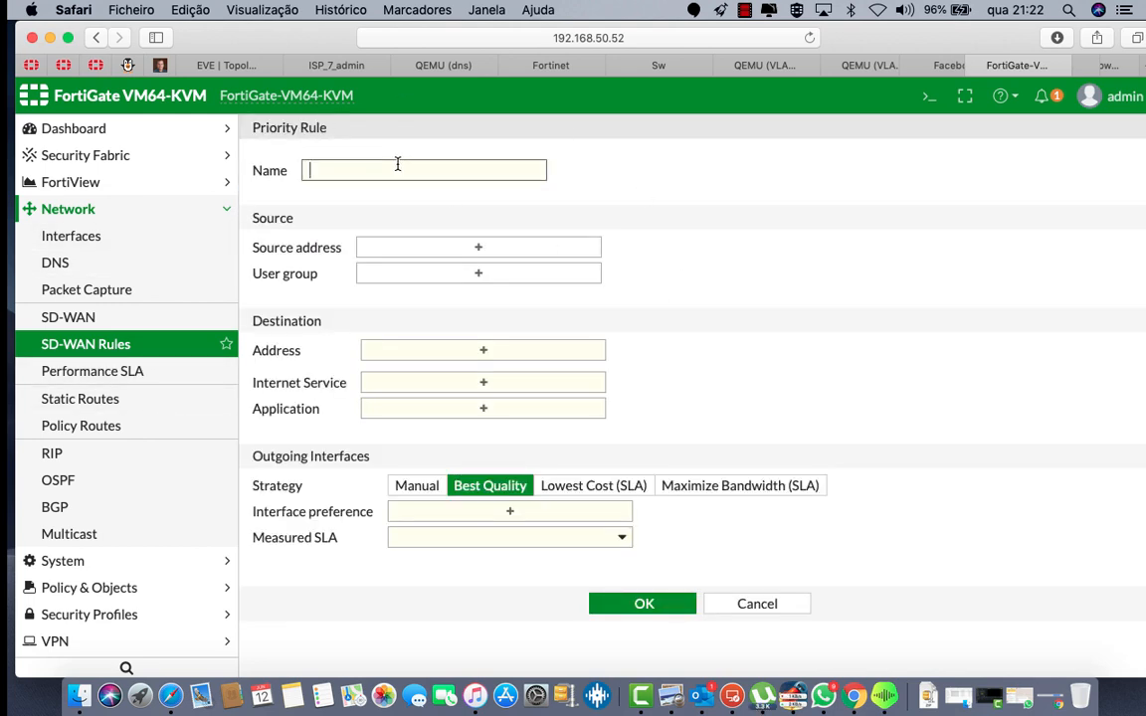
type("WAN")
left_click(500, 248)
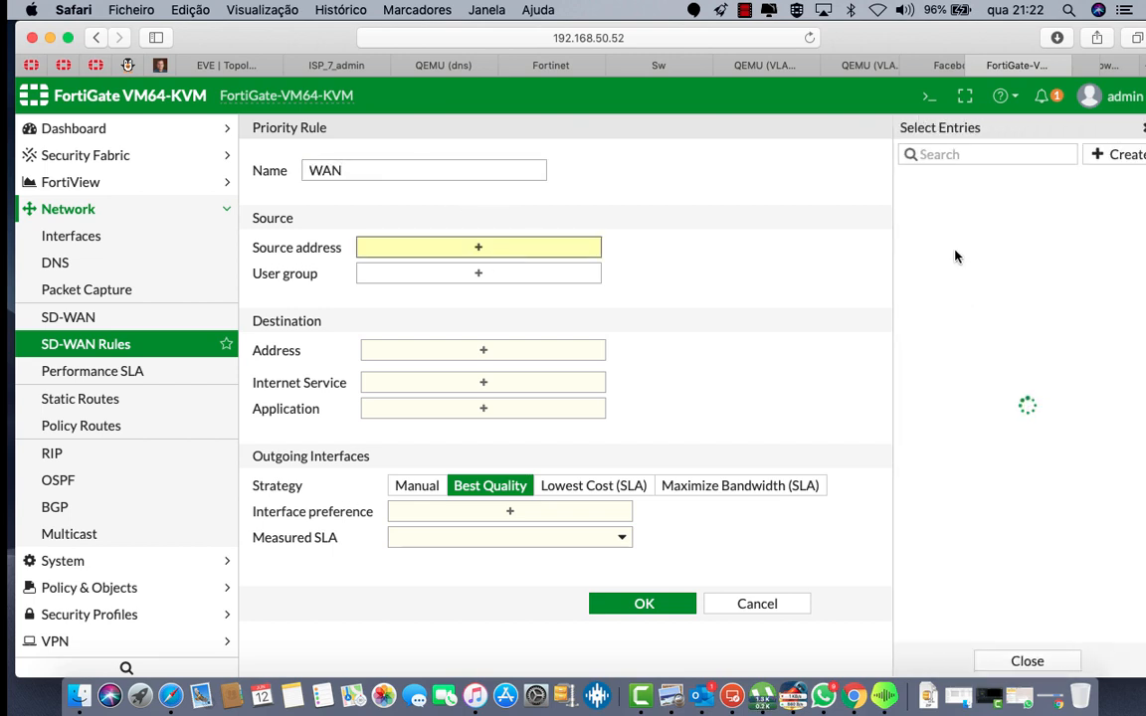
left_click(932, 204)
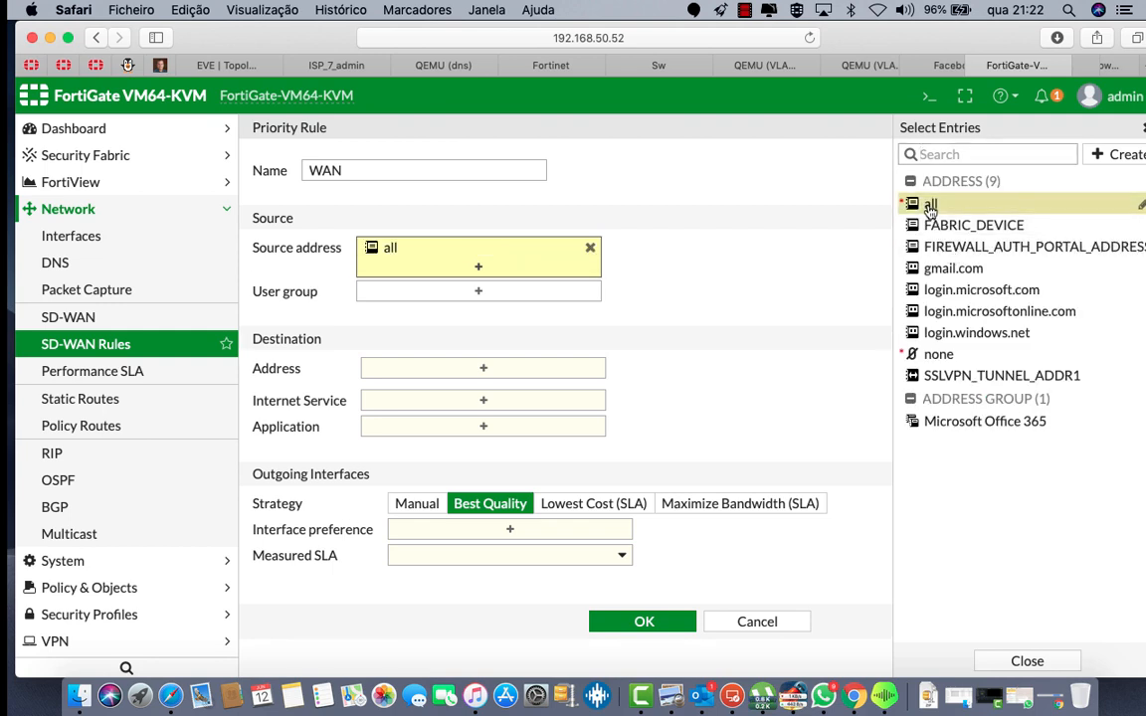
left_click(469, 367)
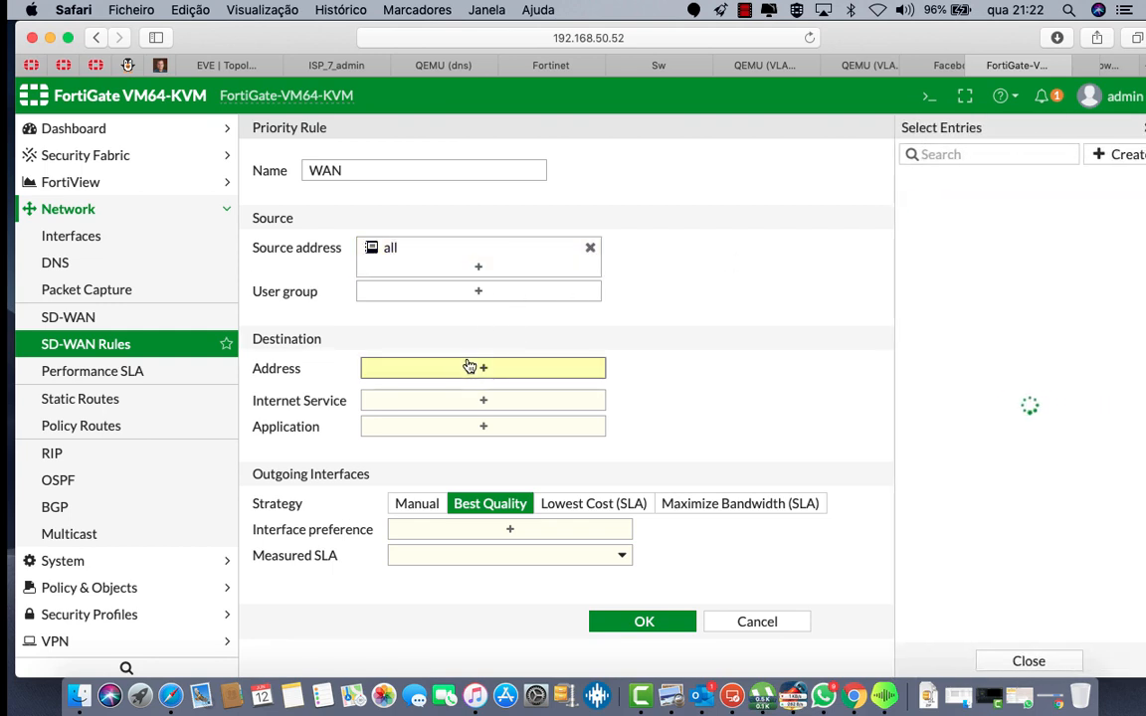
left_click(933, 204)
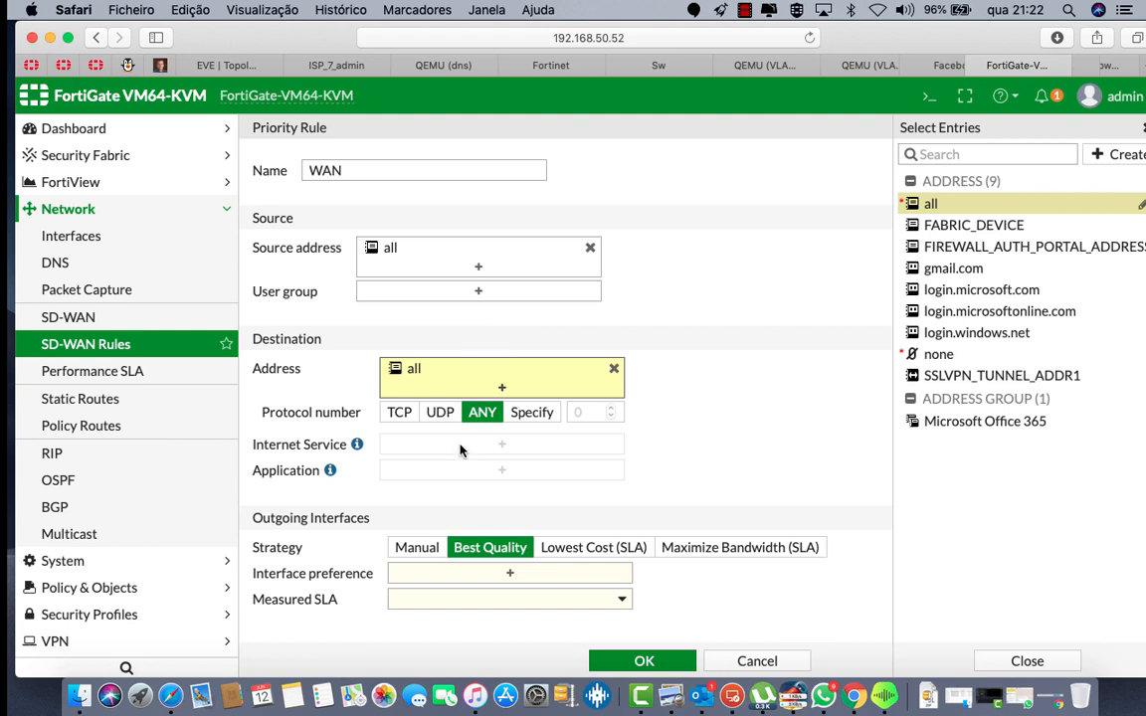
Step: Add WAN1 (port1) and WAN2 (port2) as outgoing interfaces, then begin a new performance SLA
scroll(460, 525, "down", 1)
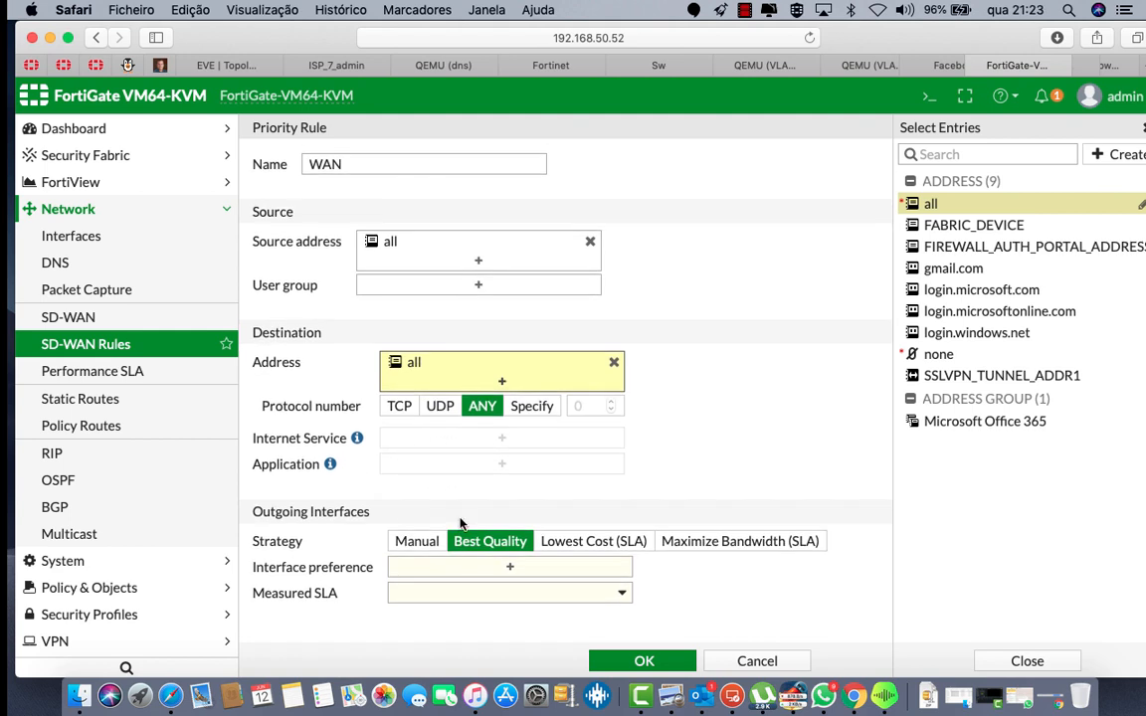
left_click(517, 570)
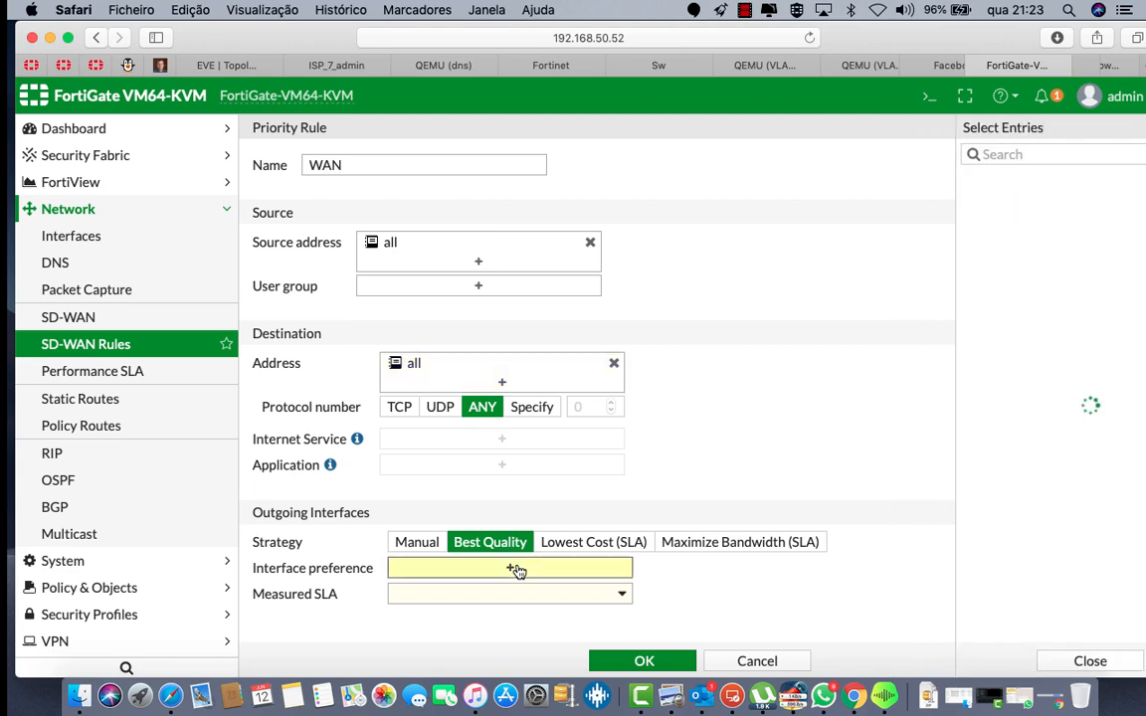
left_click(952, 183)
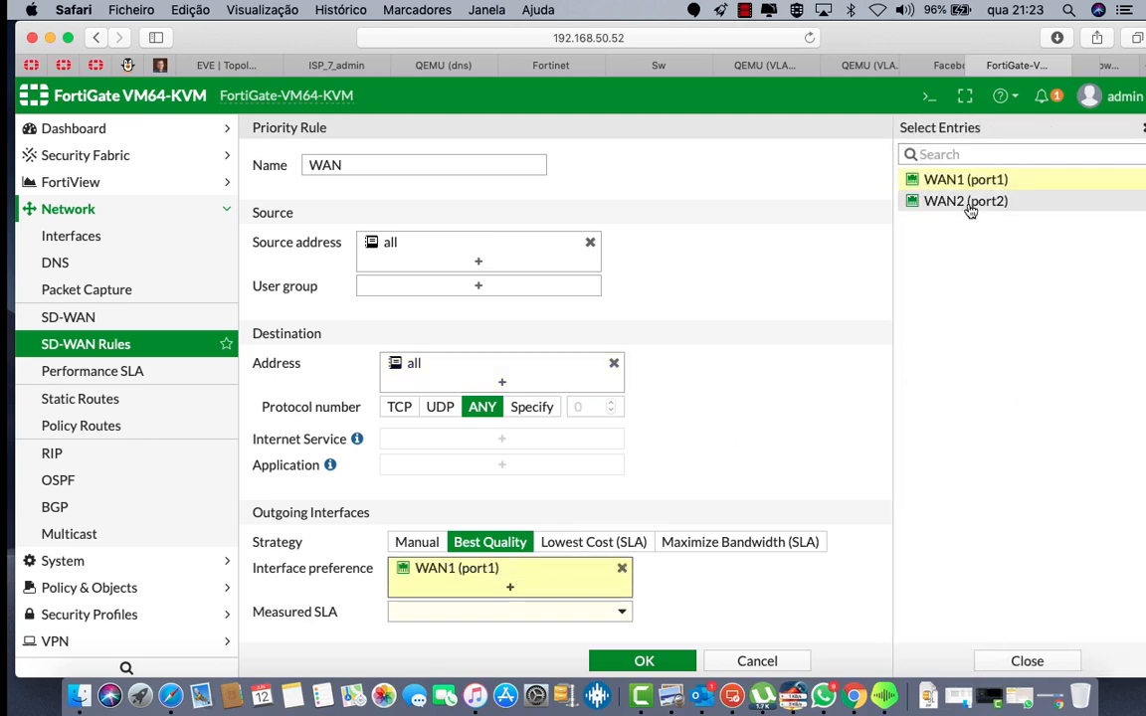
left_click(969, 207)
scroll(709, 372, "down", 2)
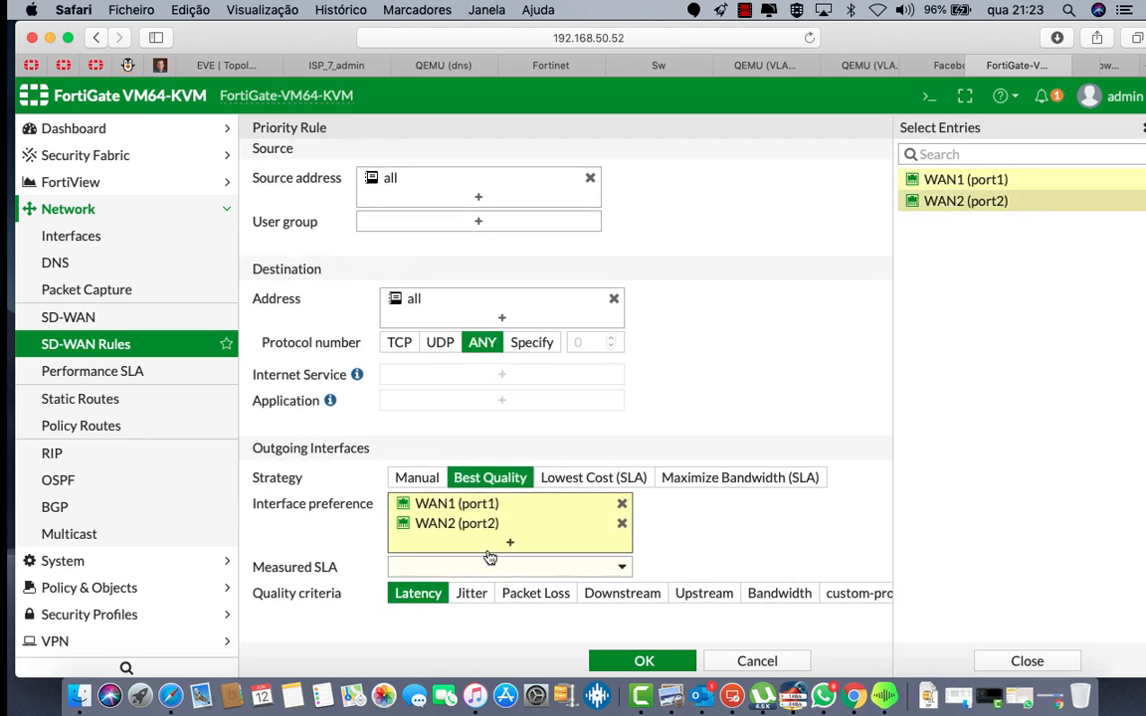
left_click(498, 569)
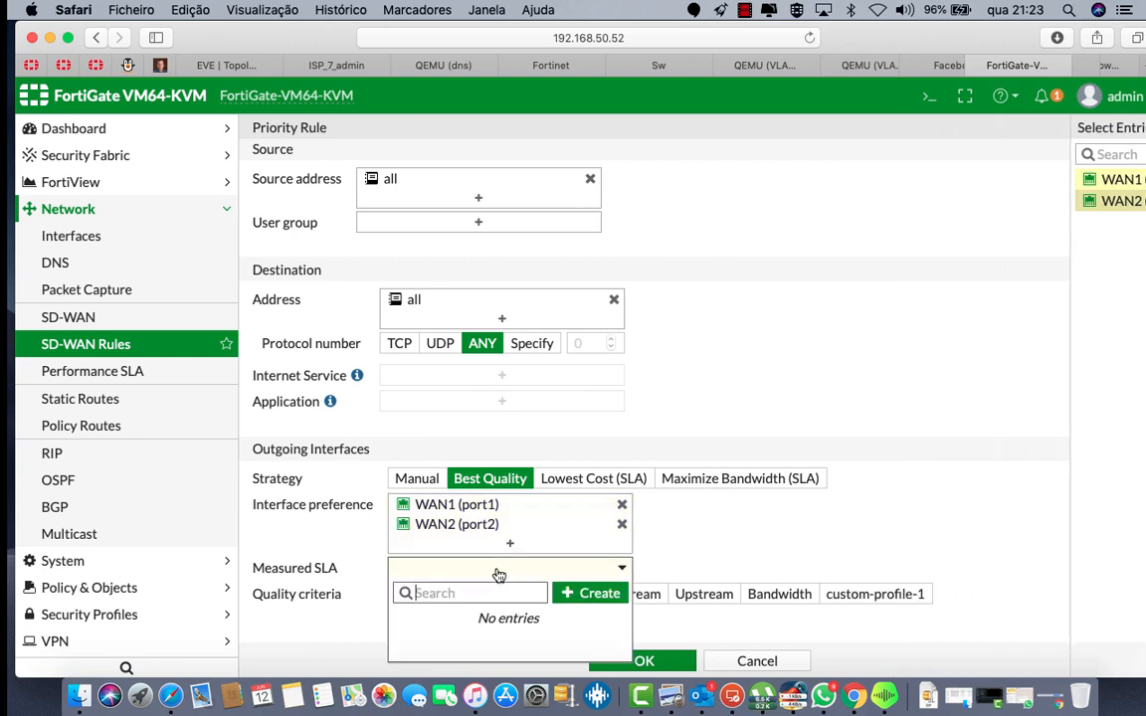
left_click(600, 594)
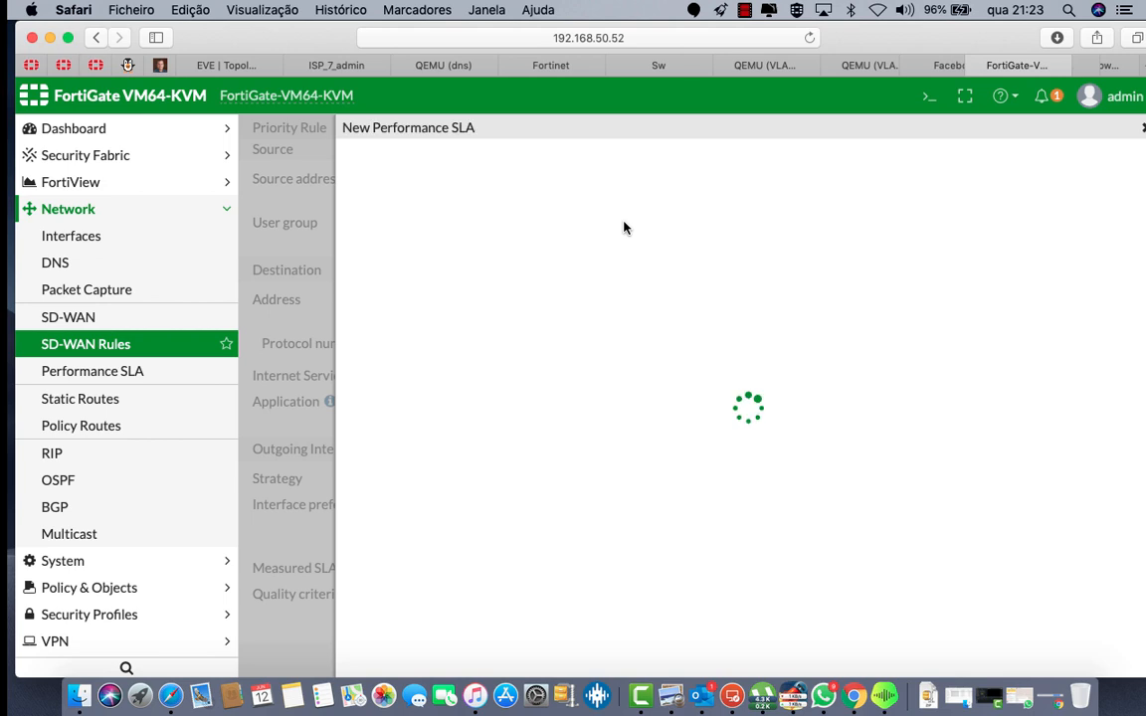
left_click(570, 166)
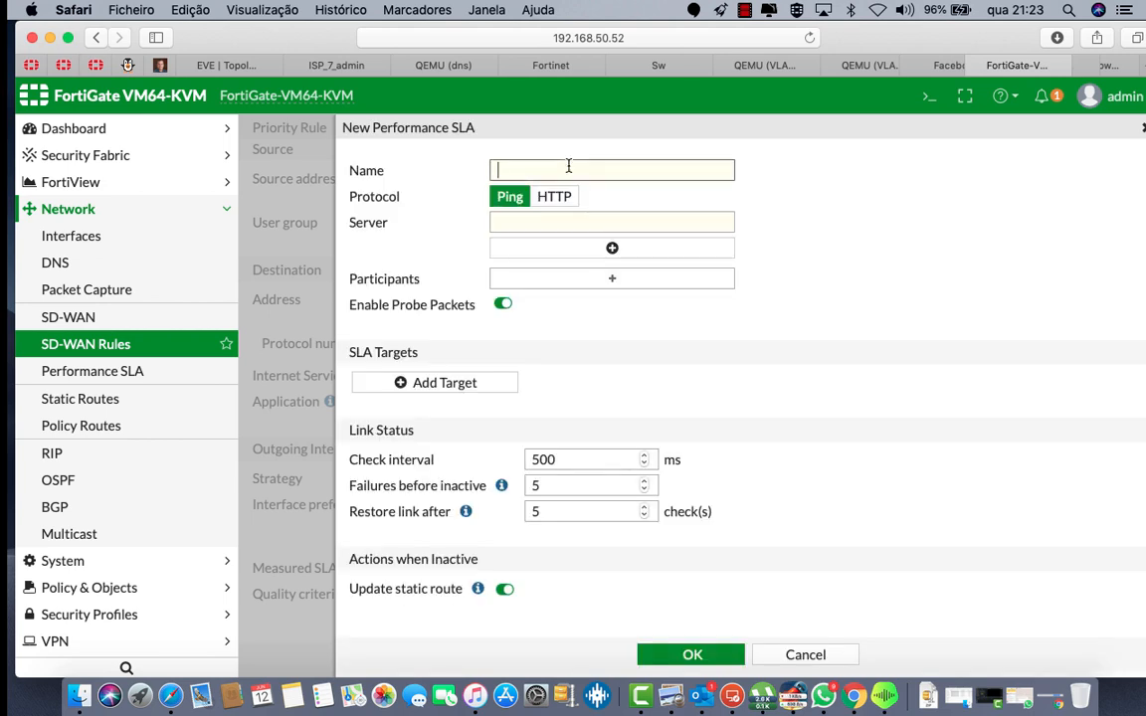
type("www.google.com")
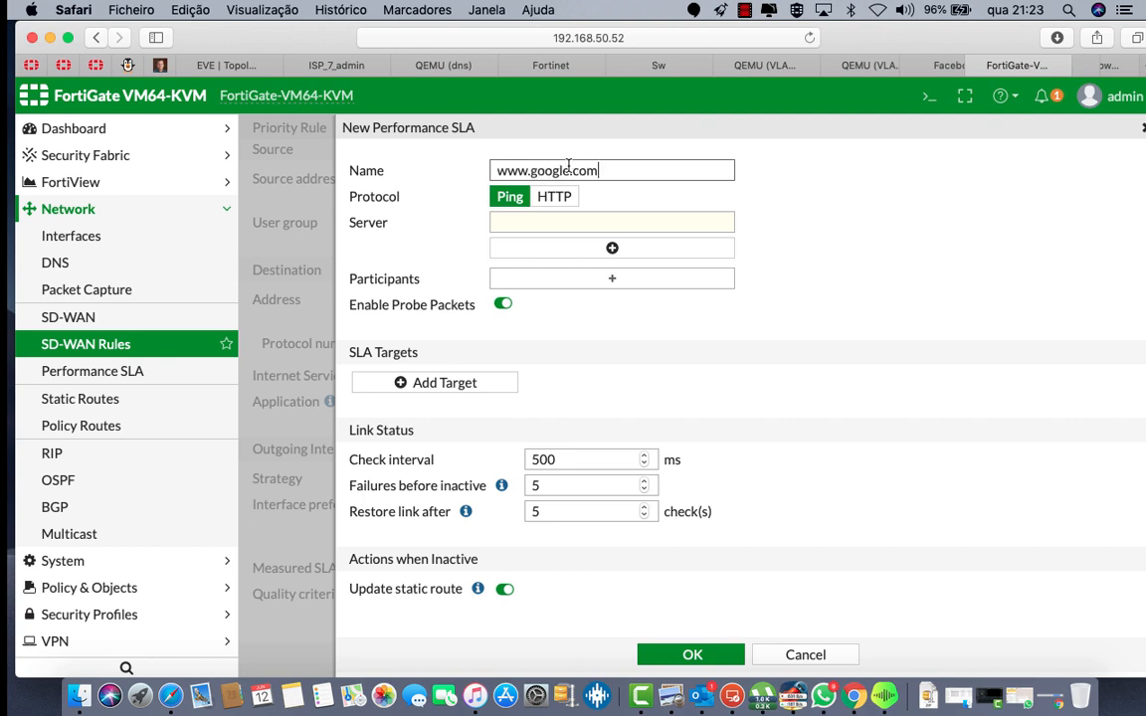
left_click(548, 219)
type("8.8.8.8")
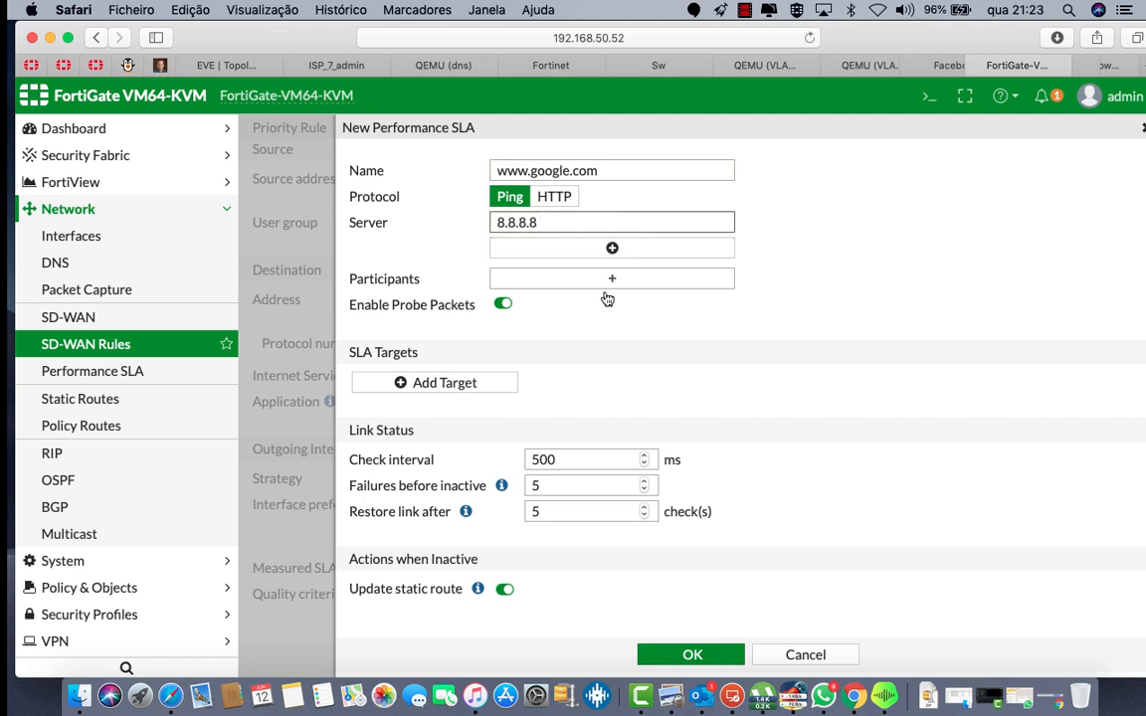
left_click(612, 249)
left_click(722, 249)
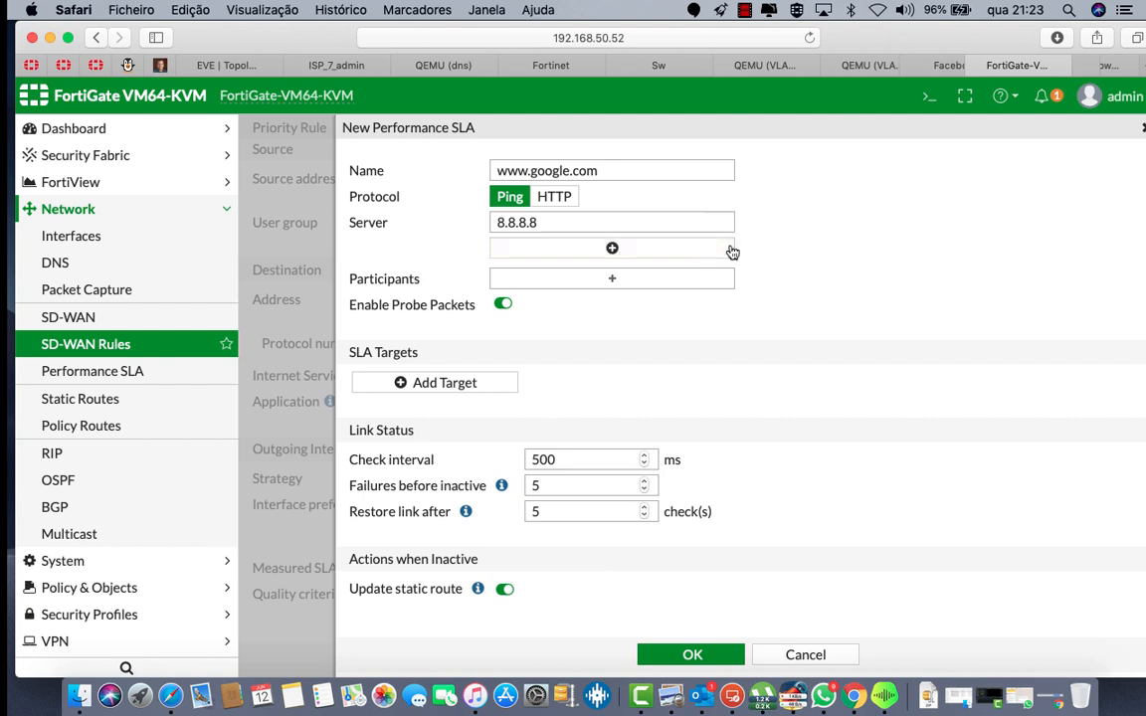
Step: Add WAN1 and WAN2 as SLA participants, save it, and save it as the WAN rule's measured SLA
left_click(623, 283)
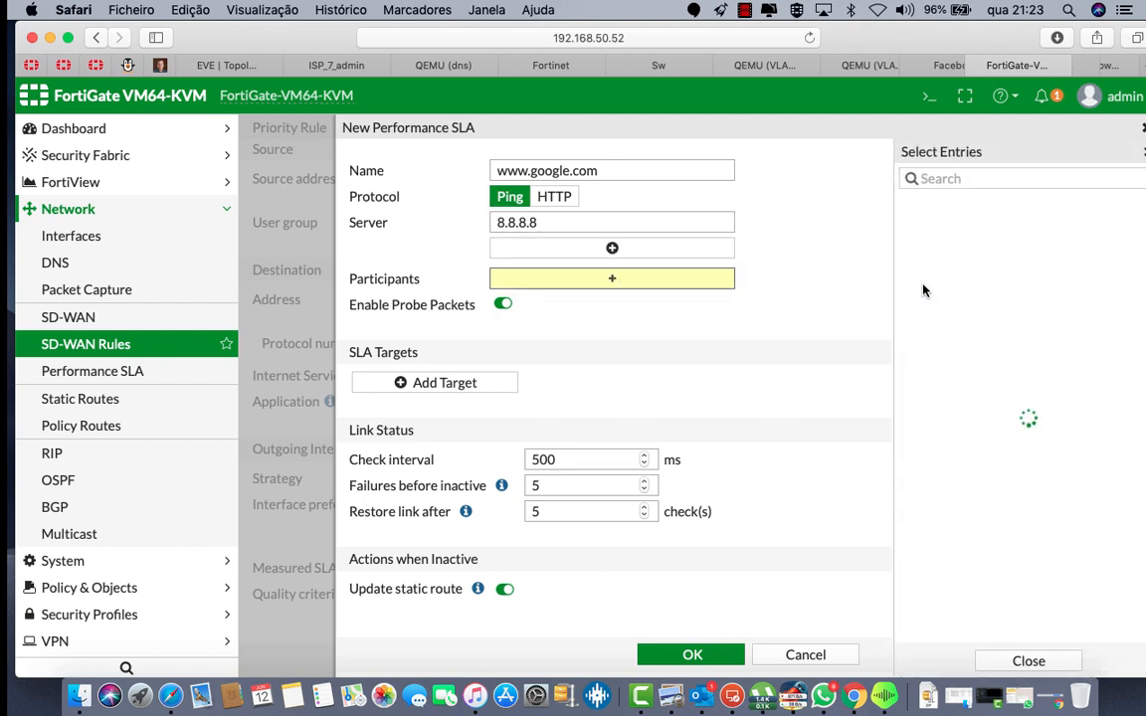
left_click(940, 204)
left_click(940, 226)
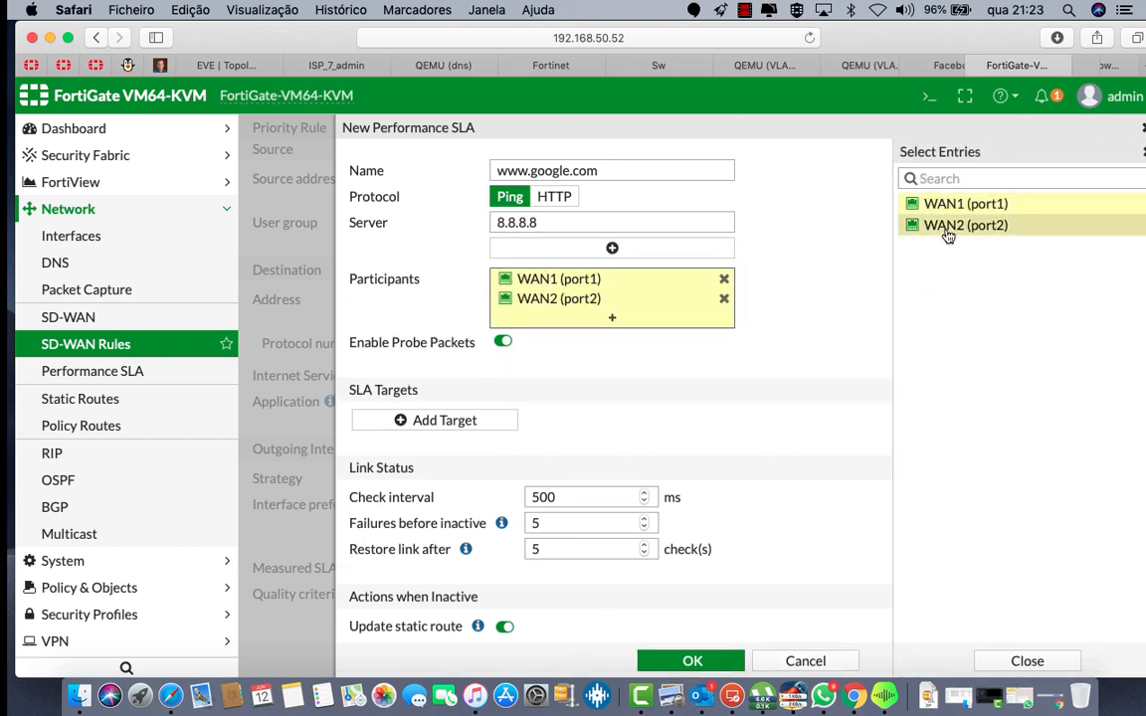
scroll(691, 395, "down", 1)
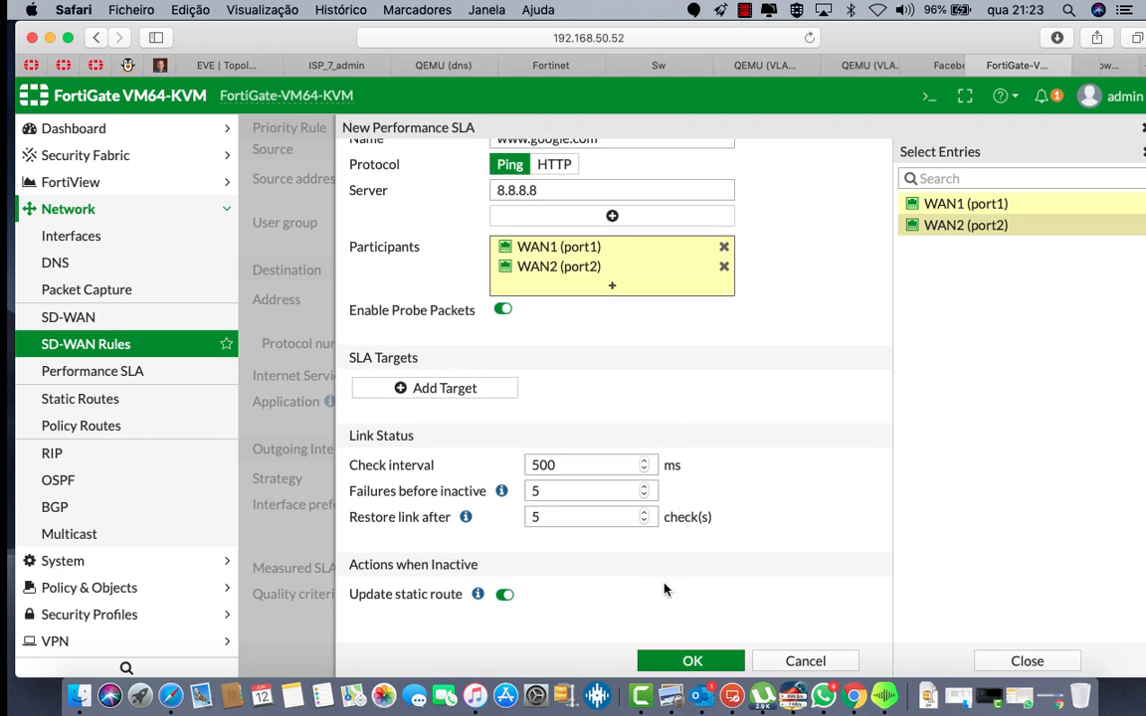
left_click(684, 662)
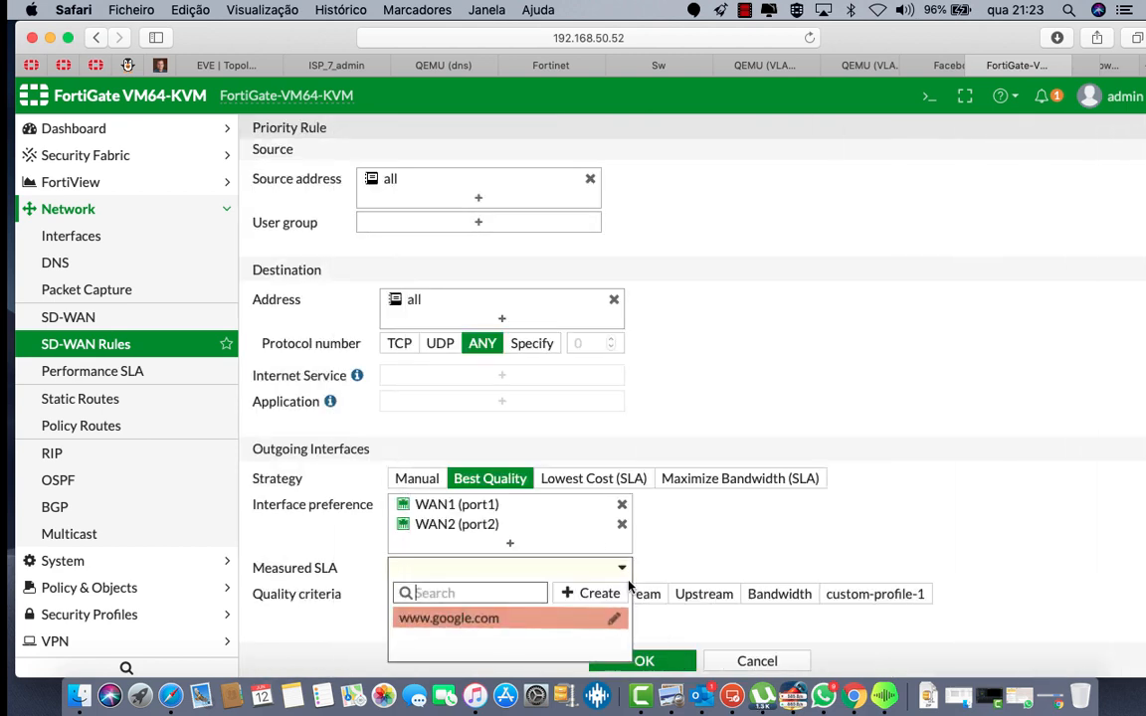
left_click(453, 619)
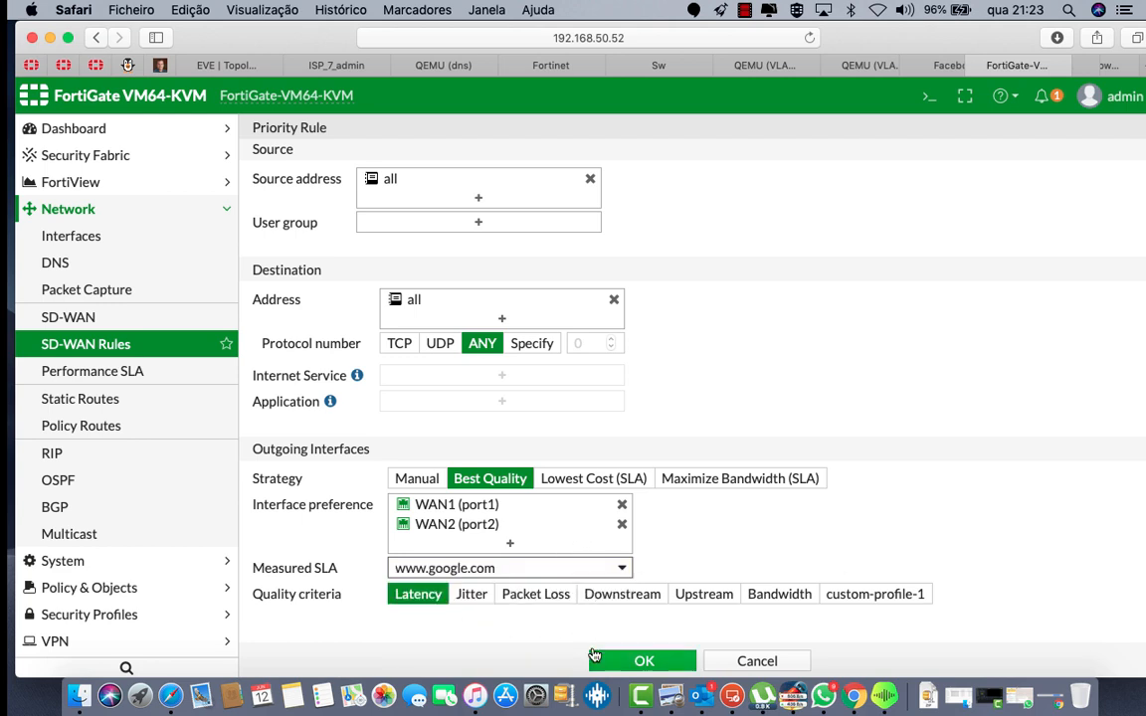
left_click(627, 662)
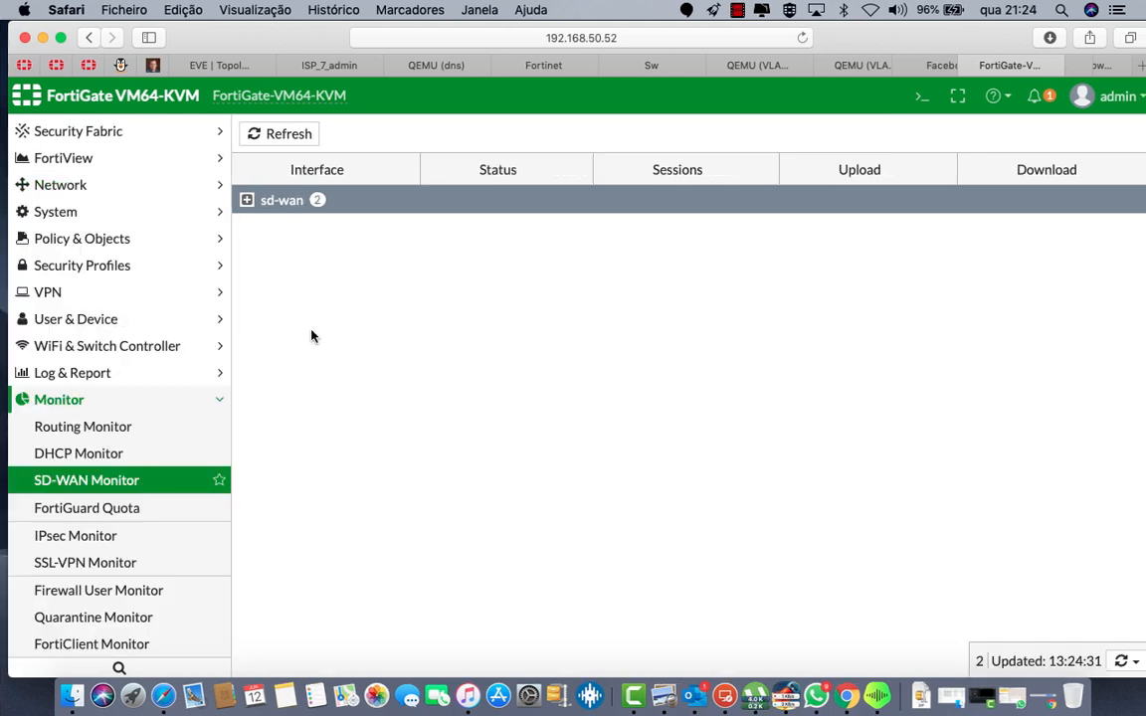
Step: Expand sd-wan in the SD-WAN Monitor and refresh the port1/port2 traffic figures
left_click(248, 201)
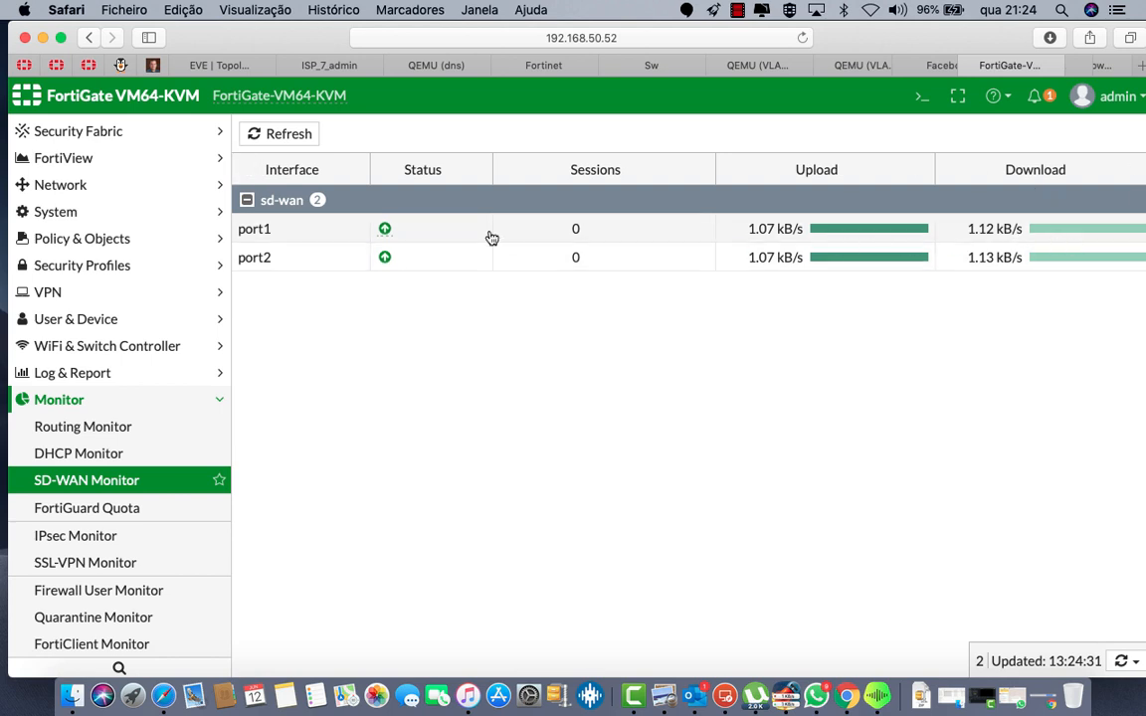
left_click(255, 135)
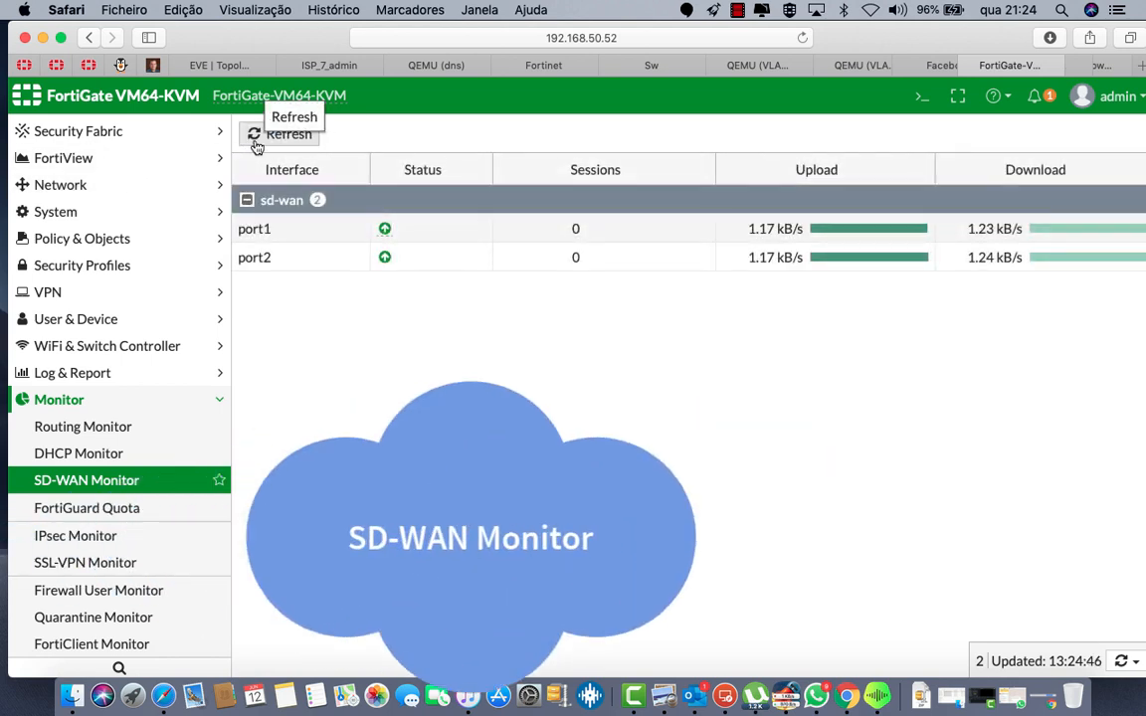
scroll(26, 299, "up", 2)
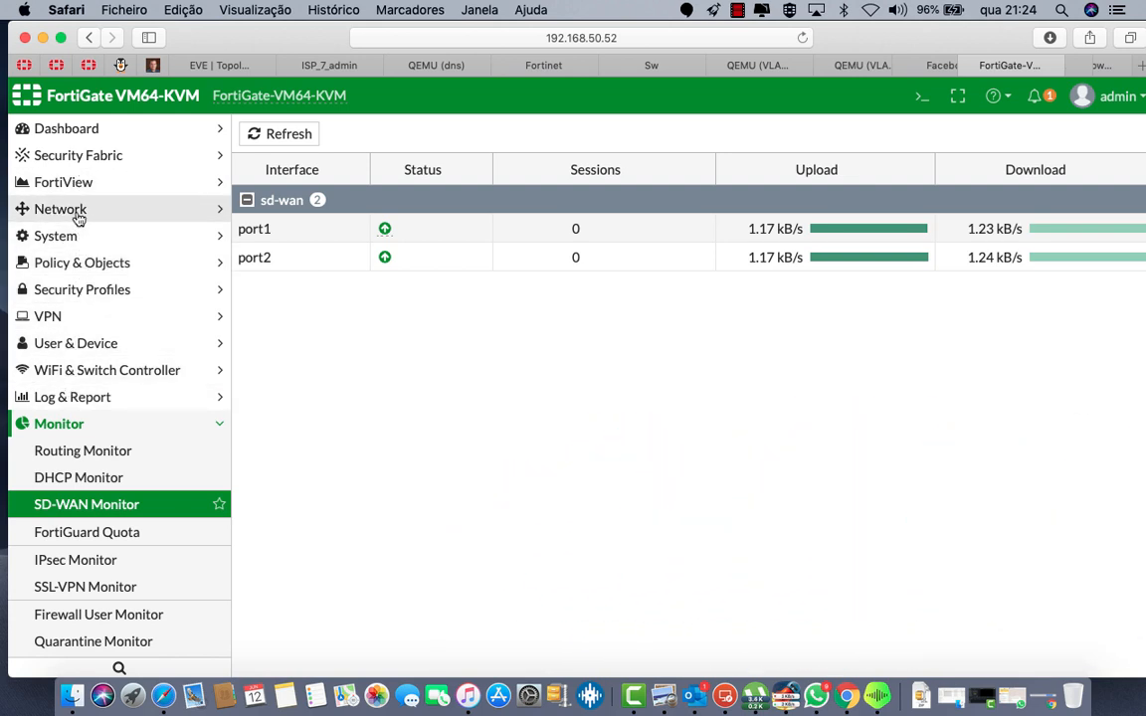
Step: Go to Network > Static Routes and start a new static route
left_click(79, 218)
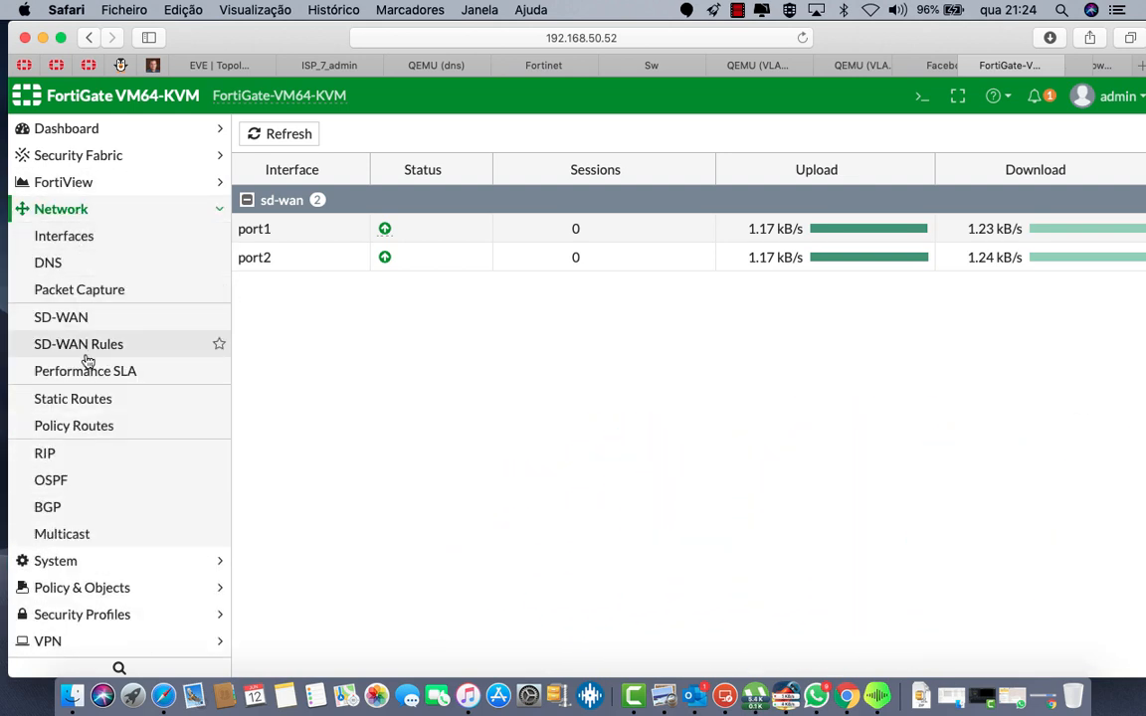
left_click(84, 406)
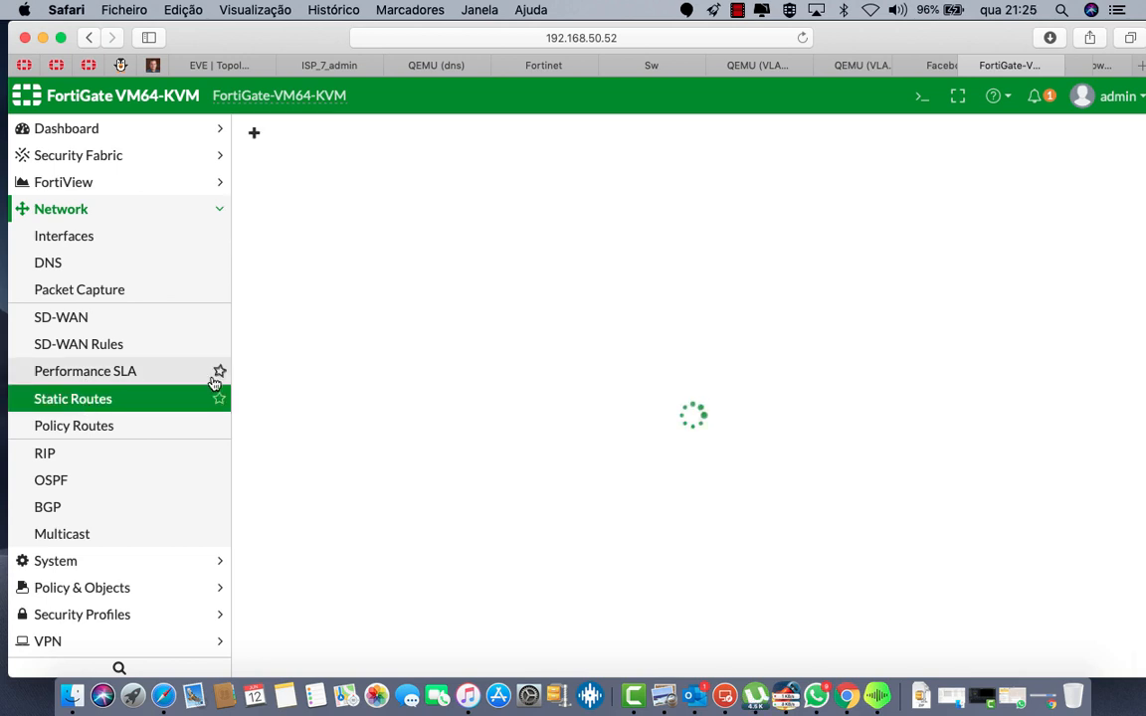
left_click(284, 136)
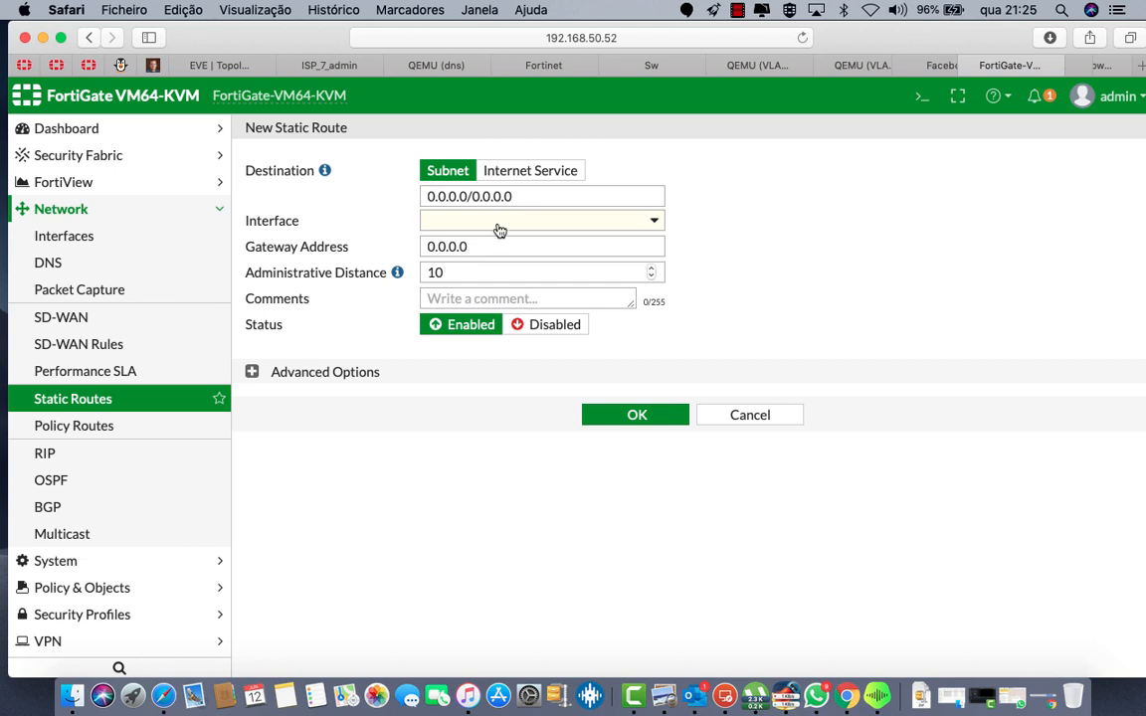
Step: Save the 0.0.0.0/0 default route through the SD-WAN interface with comment INTERNET
left_click(430, 223)
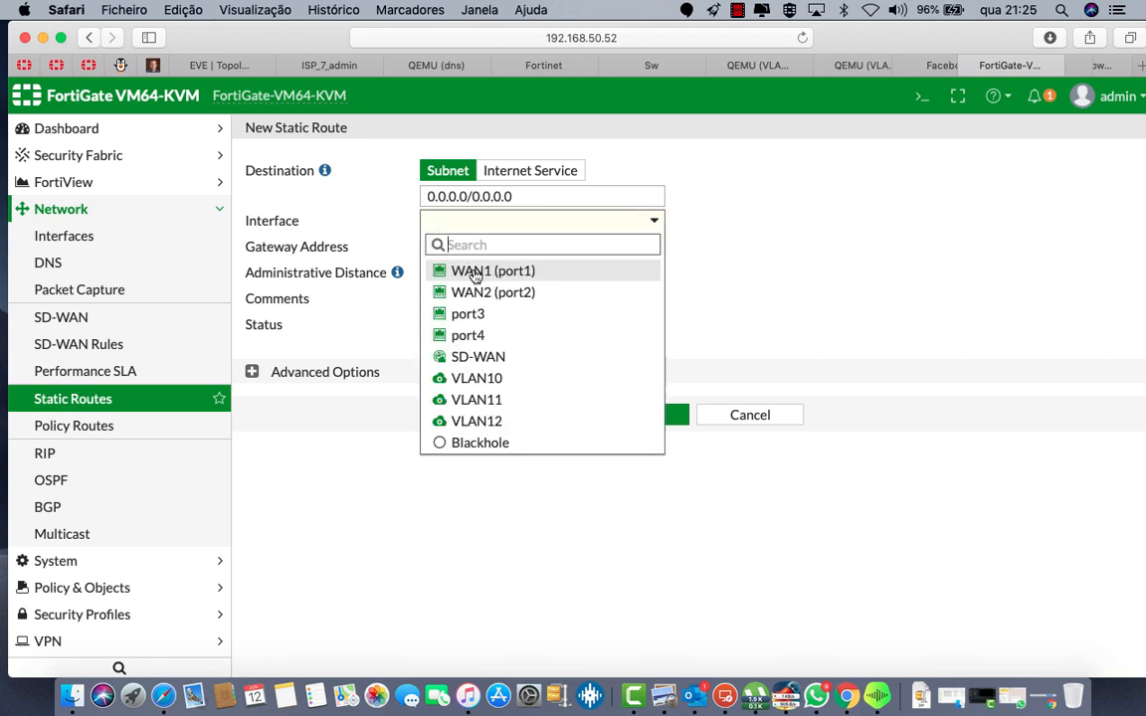
left_click(475, 360)
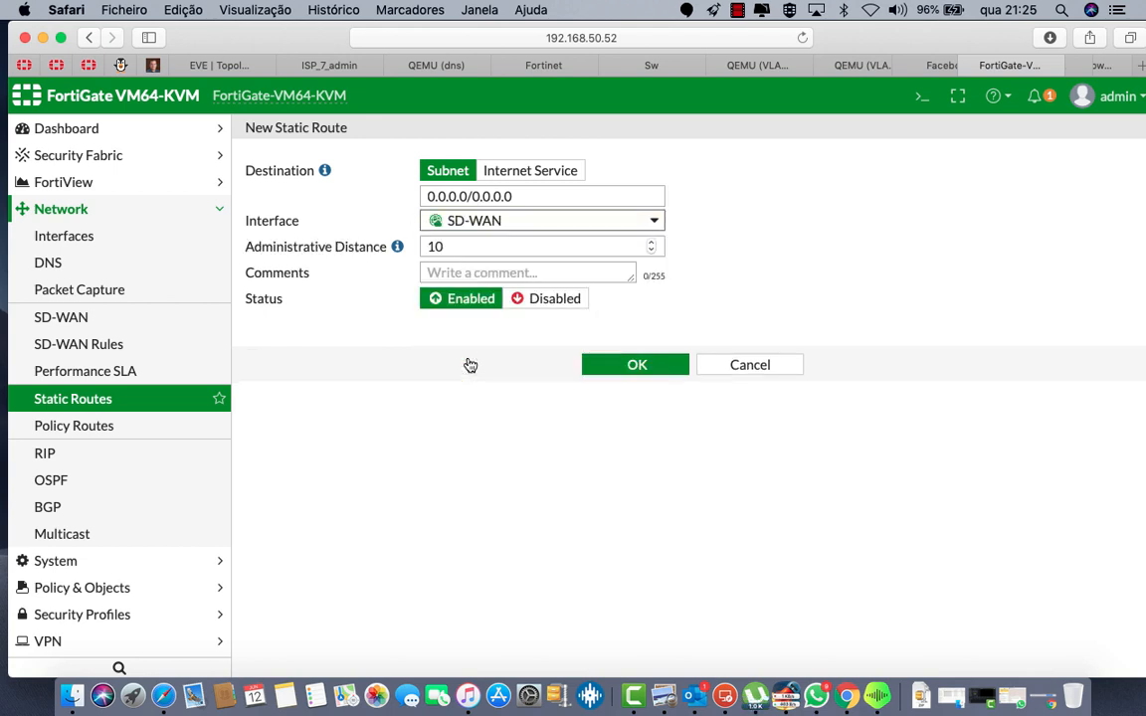
left_click(597, 273)
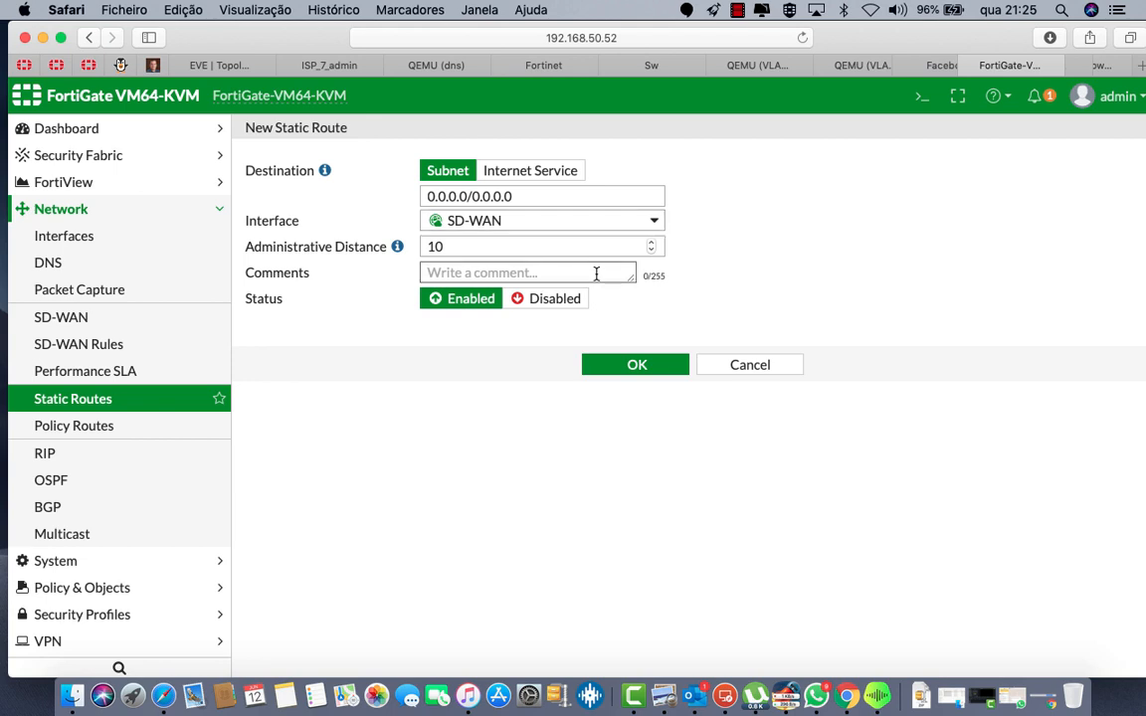
type("INTERNET")
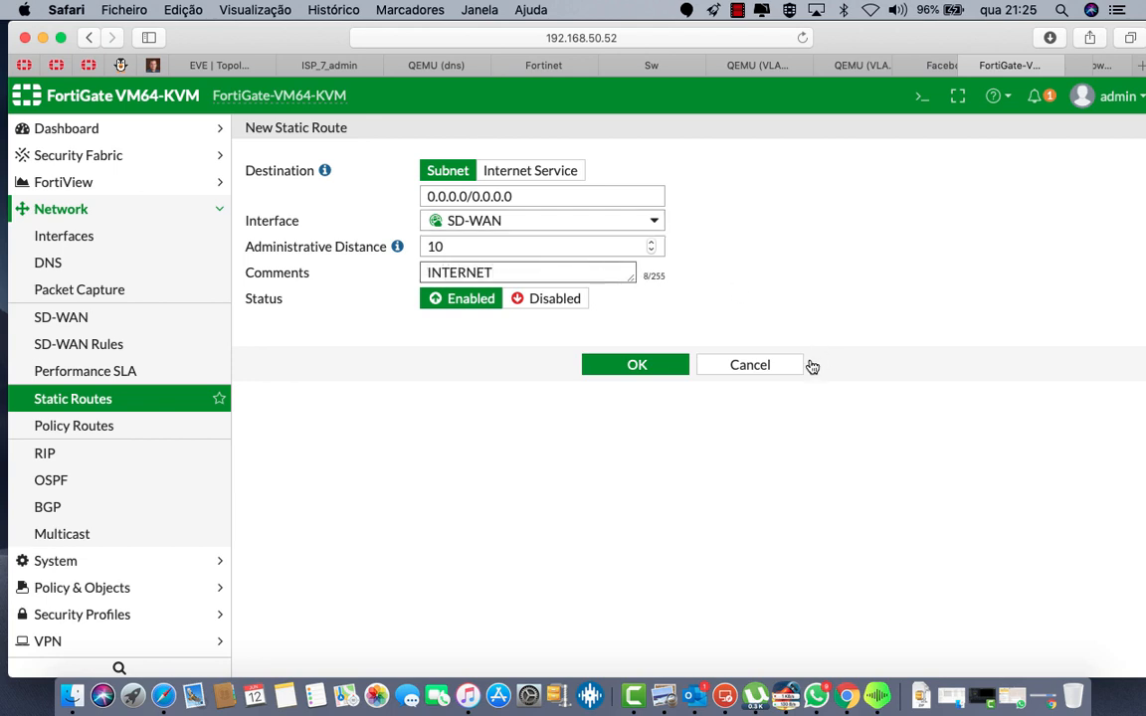
left_click(640, 367)
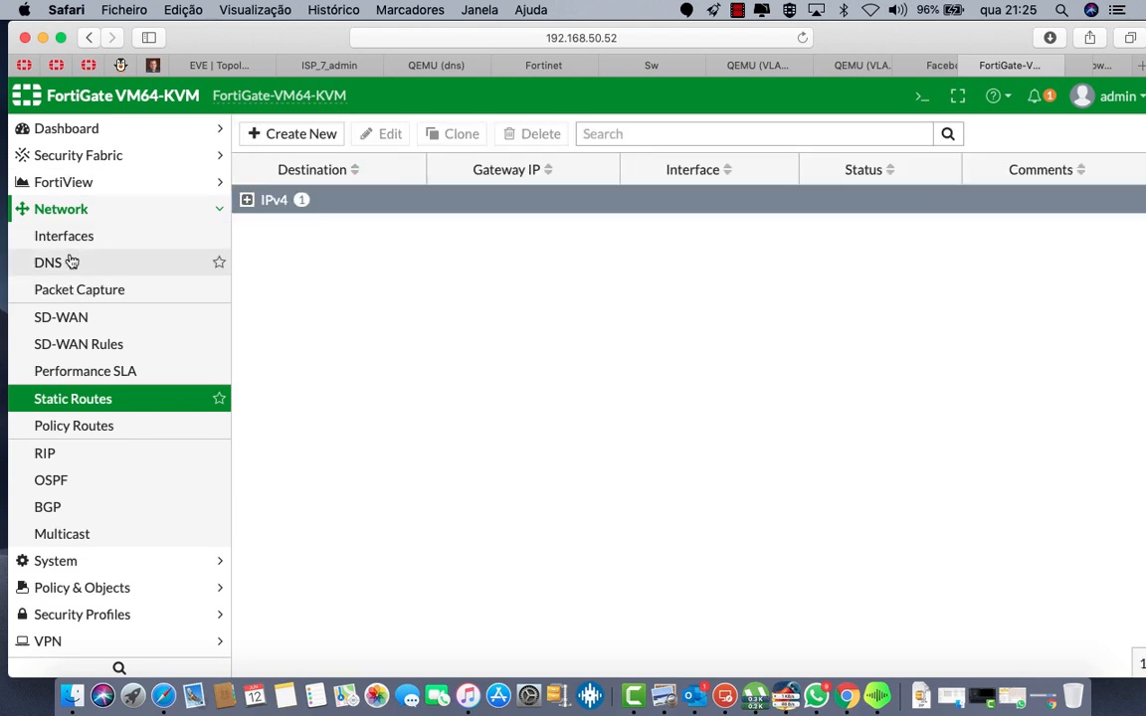
left_click(57, 587)
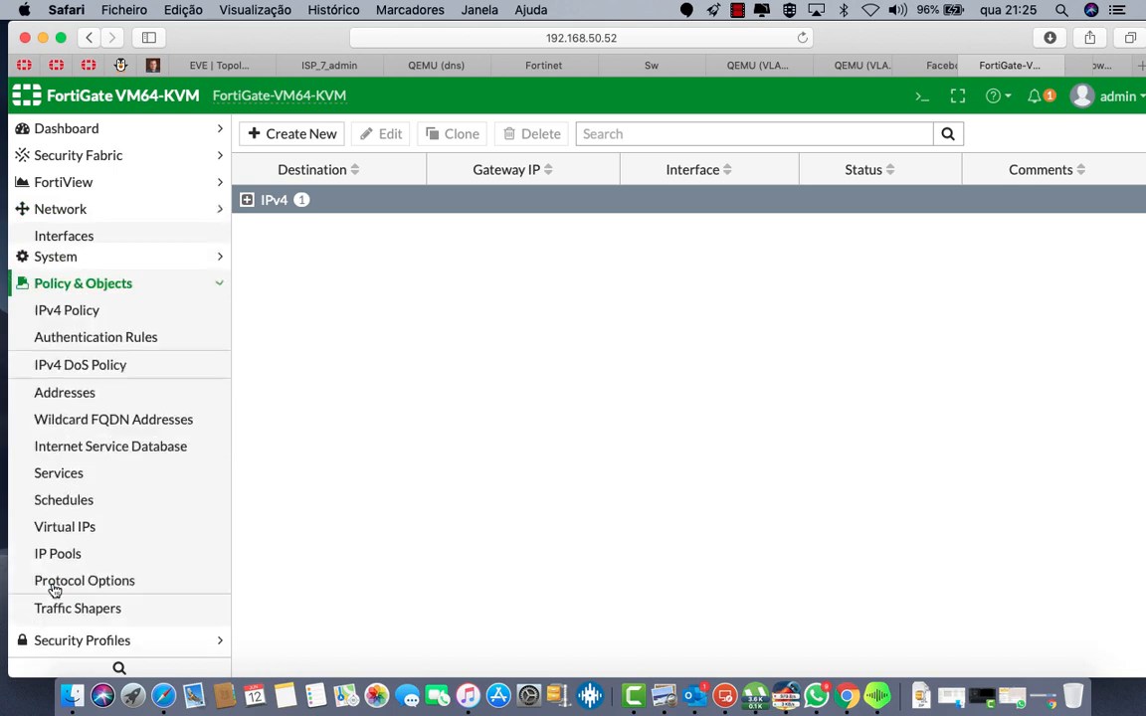
Step: Start a new IPv4 policy INTERNET from LAN ZONE to the sd-wan interface
left_click(248, 203)
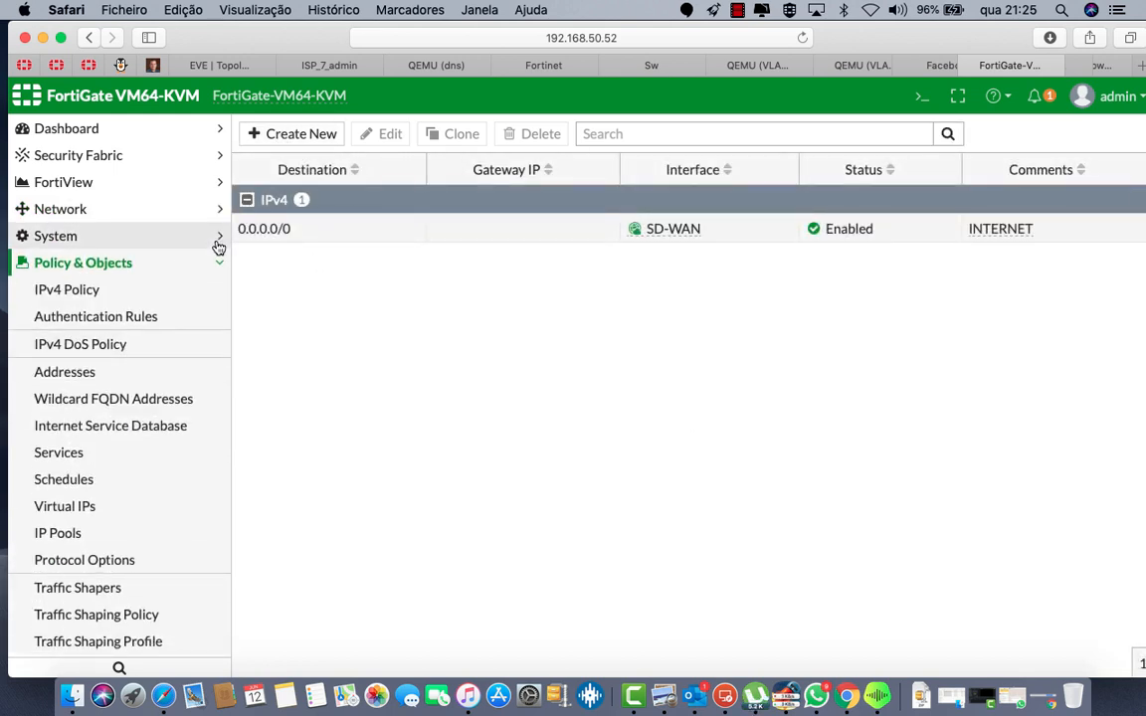
left_click(93, 291)
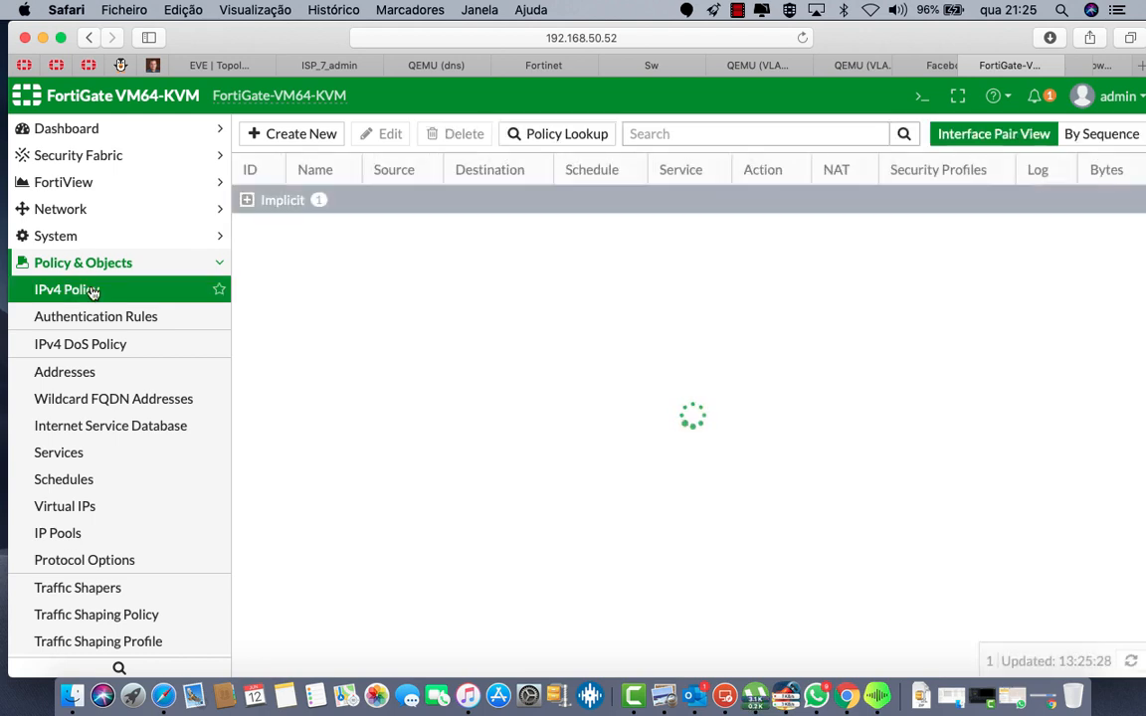
left_click(287, 133)
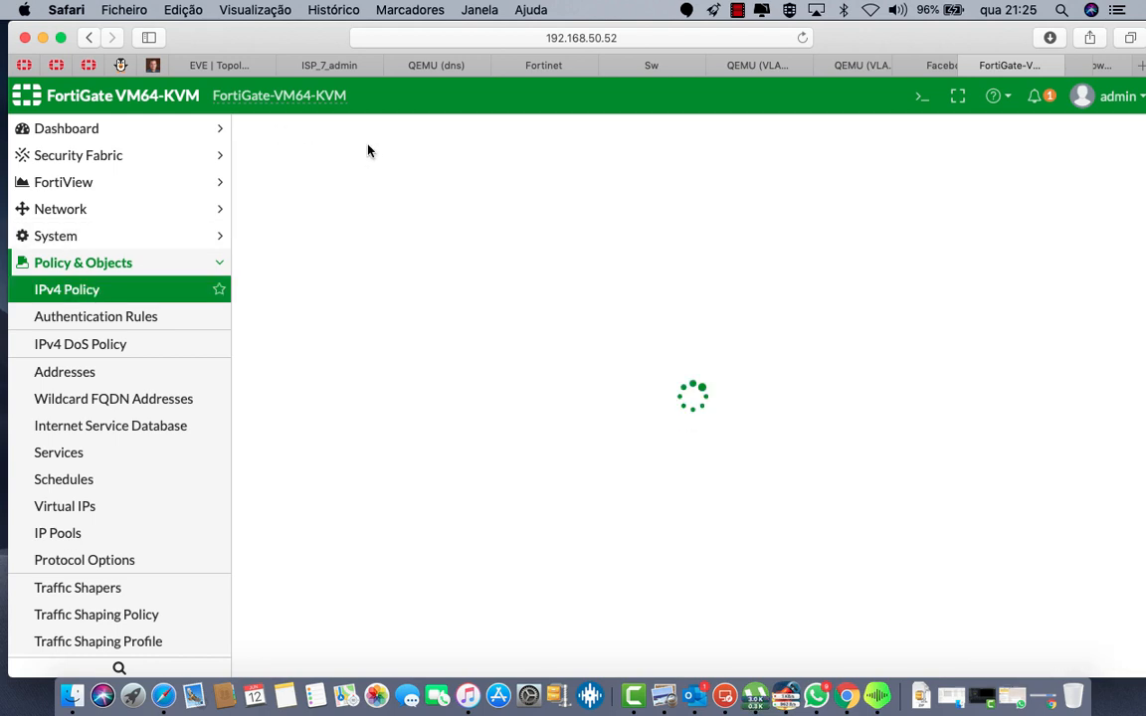
left_click(423, 189)
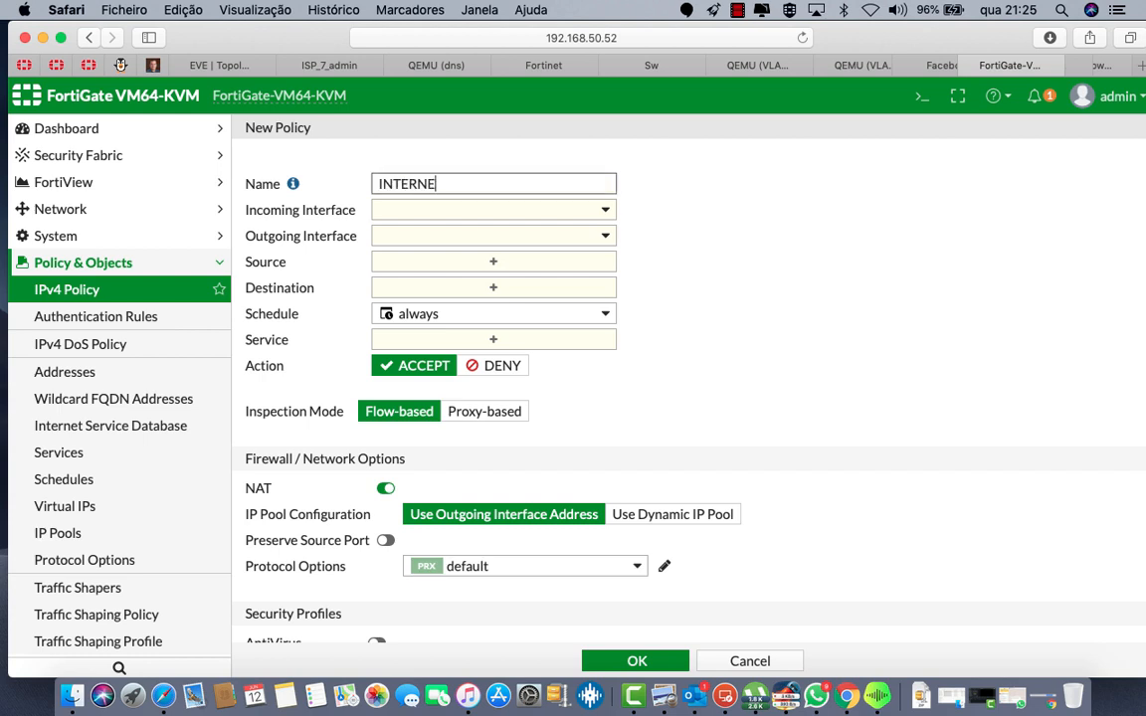
left_click(493, 211)
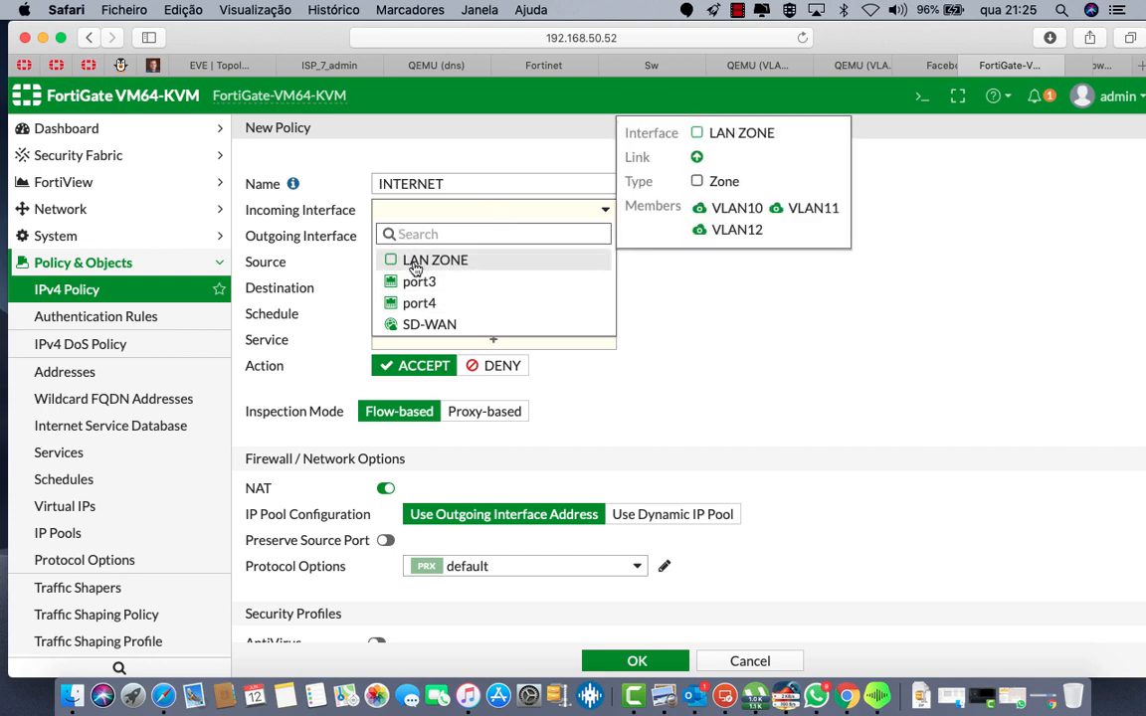
left_click(423, 263)
left_click(466, 239)
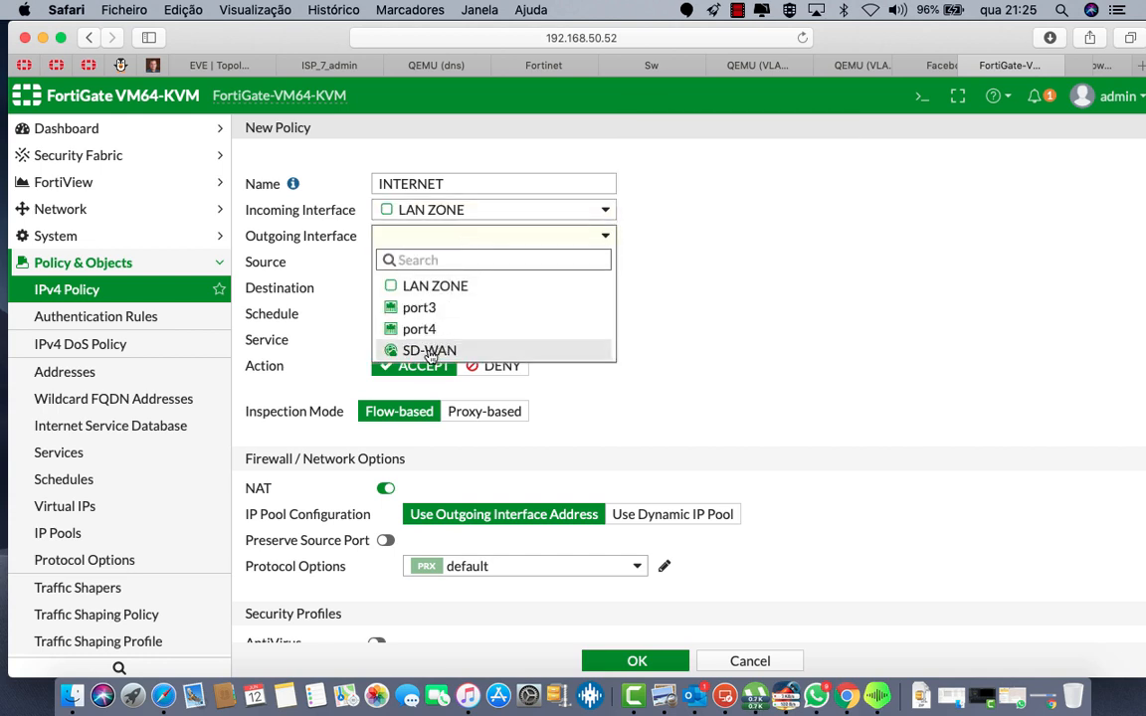
left_click(428, 350)
Step: Set the policy's source and destination to all and services to ALL
left_click(433, 274)
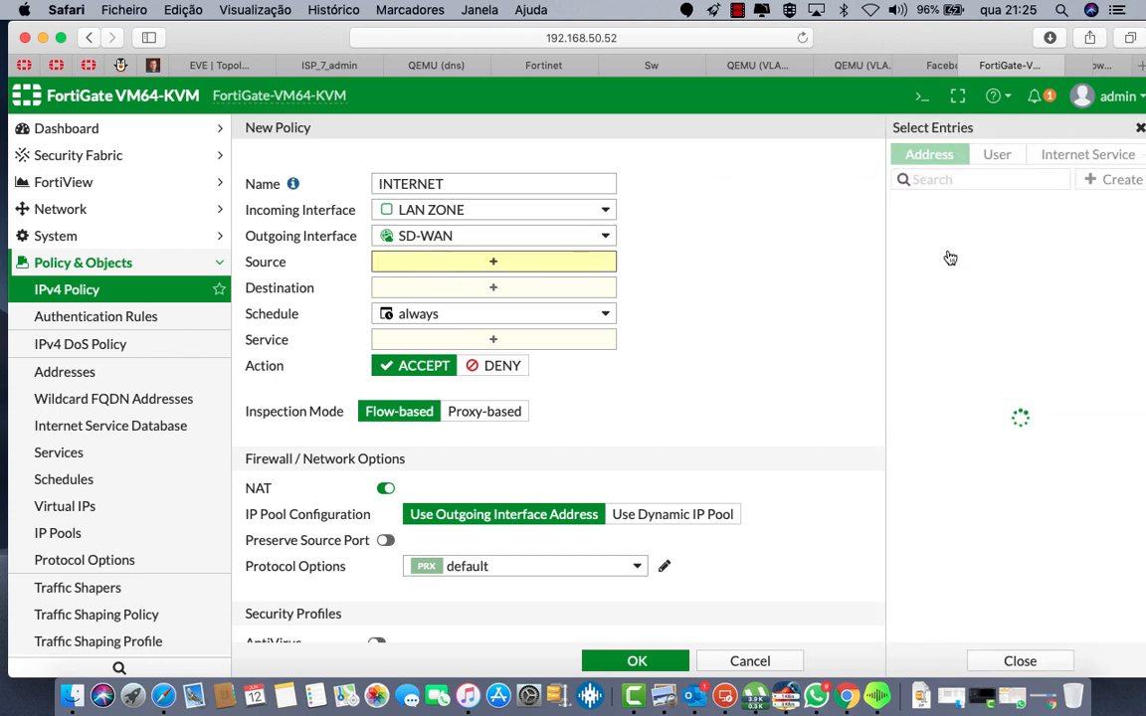
left_click(933, 237)
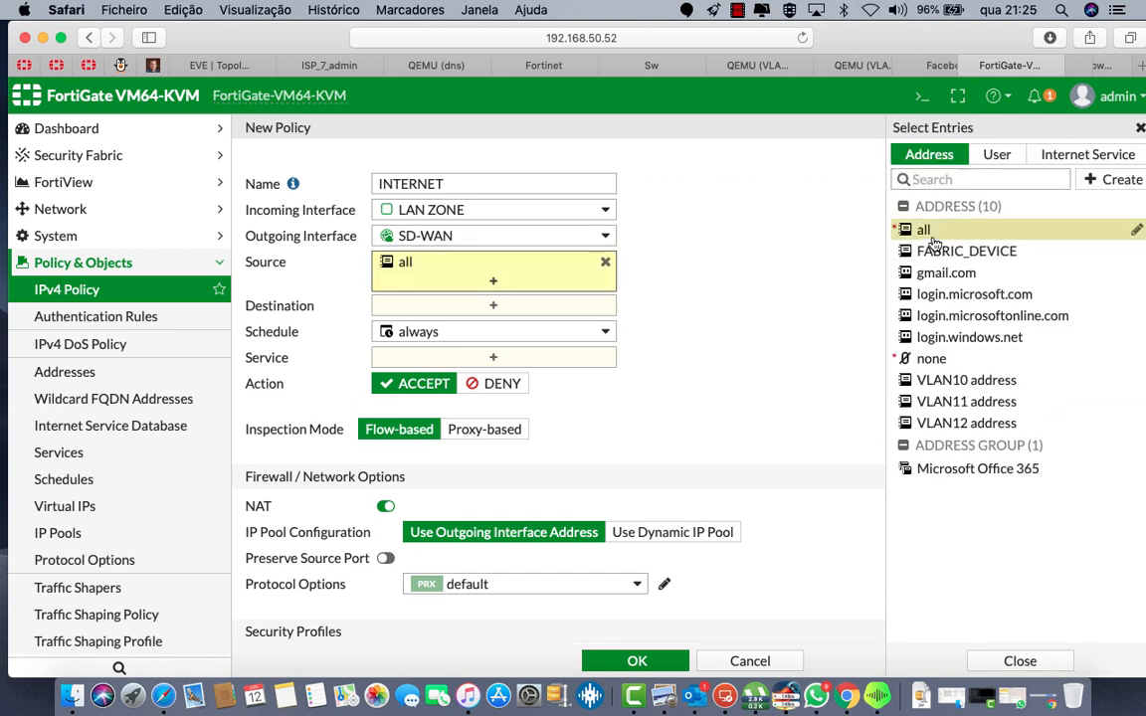
left_click(497, 311)
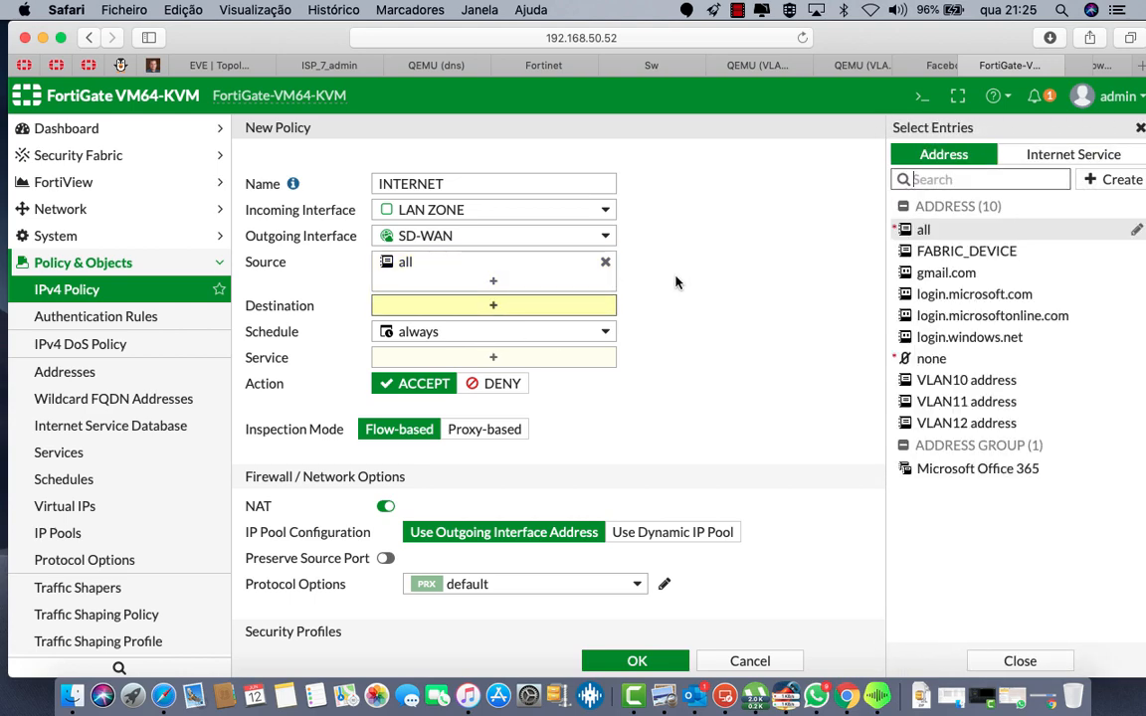
left_click(900, 230)
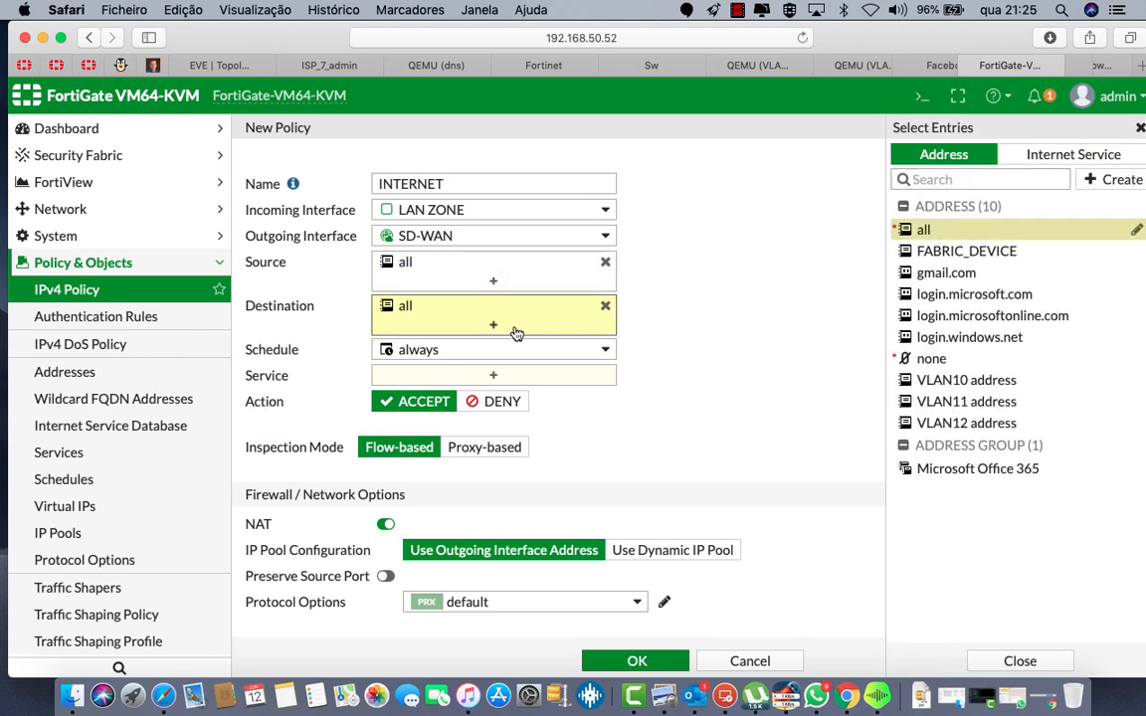
left_click(479, 377)
left_click(929, 224)
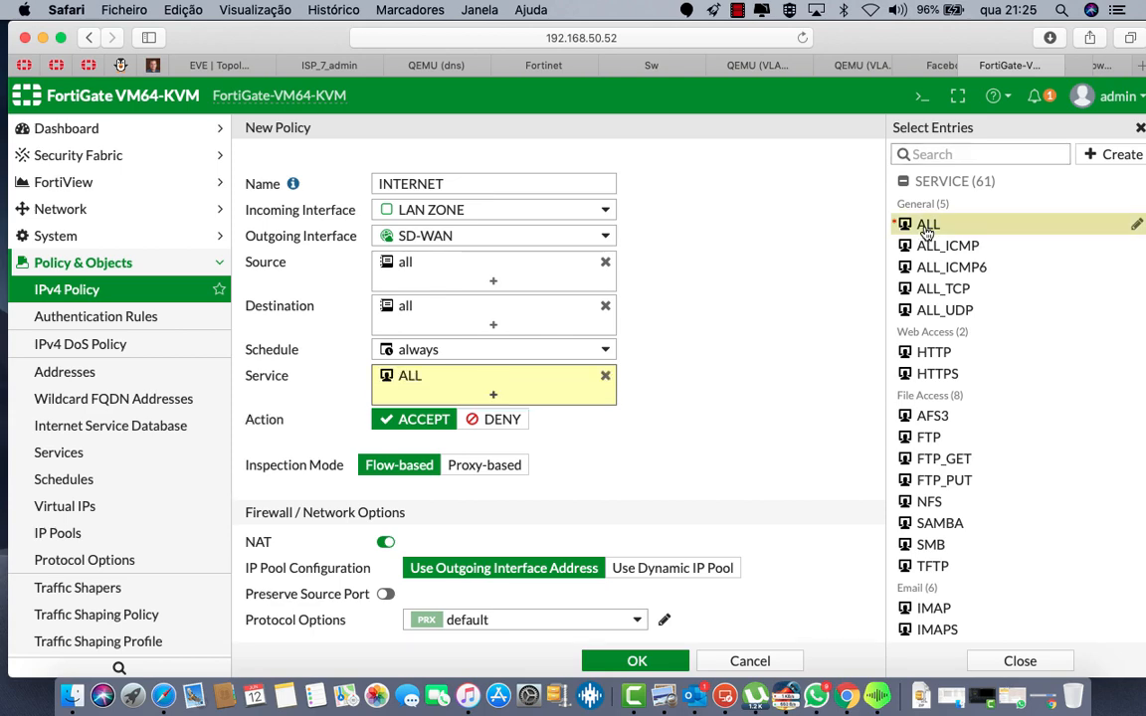
scroll(475, 477, "down", 4)
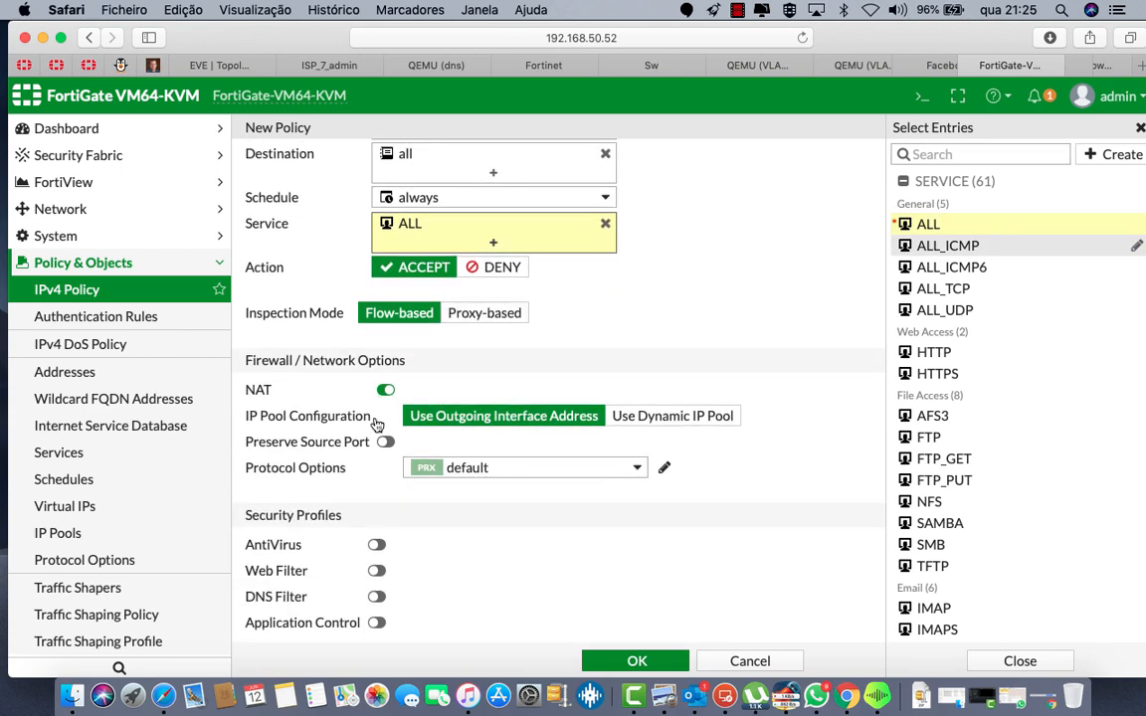
scroll(376, 418, "down", 4)
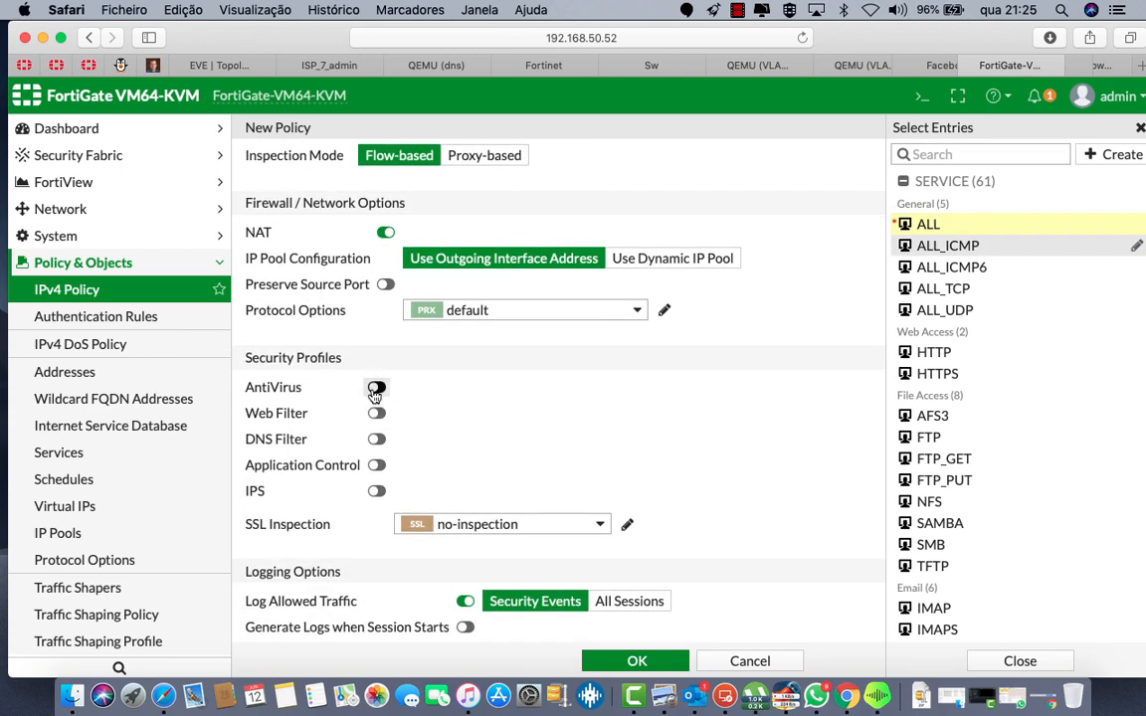
Step: Enable AntiVirus, Web Filter, DNS Filter, Application Control and IPS, log all sessions, and save
left_click(376, 387)
left_click(376, 413)
left_click(376, 439)
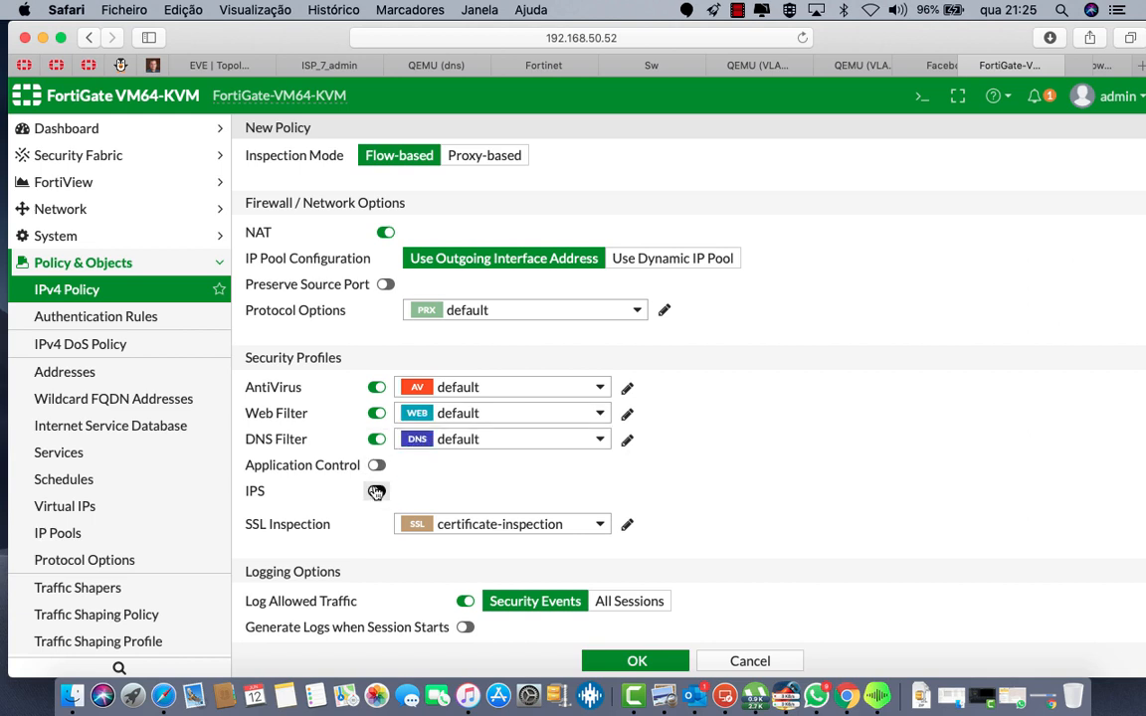
left_click(376, 464)
left_click(377, 492)
scroll(646, 555, "down", 1)
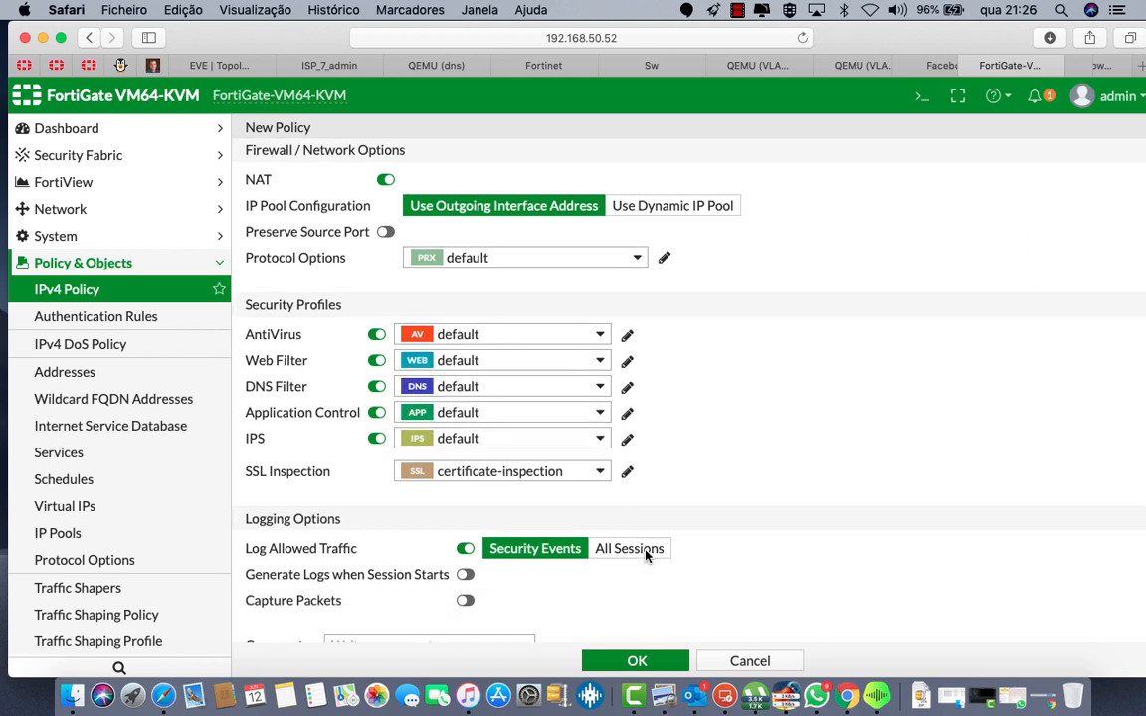
scroll(646, 555, "down", 2)
left_click(606, 451)
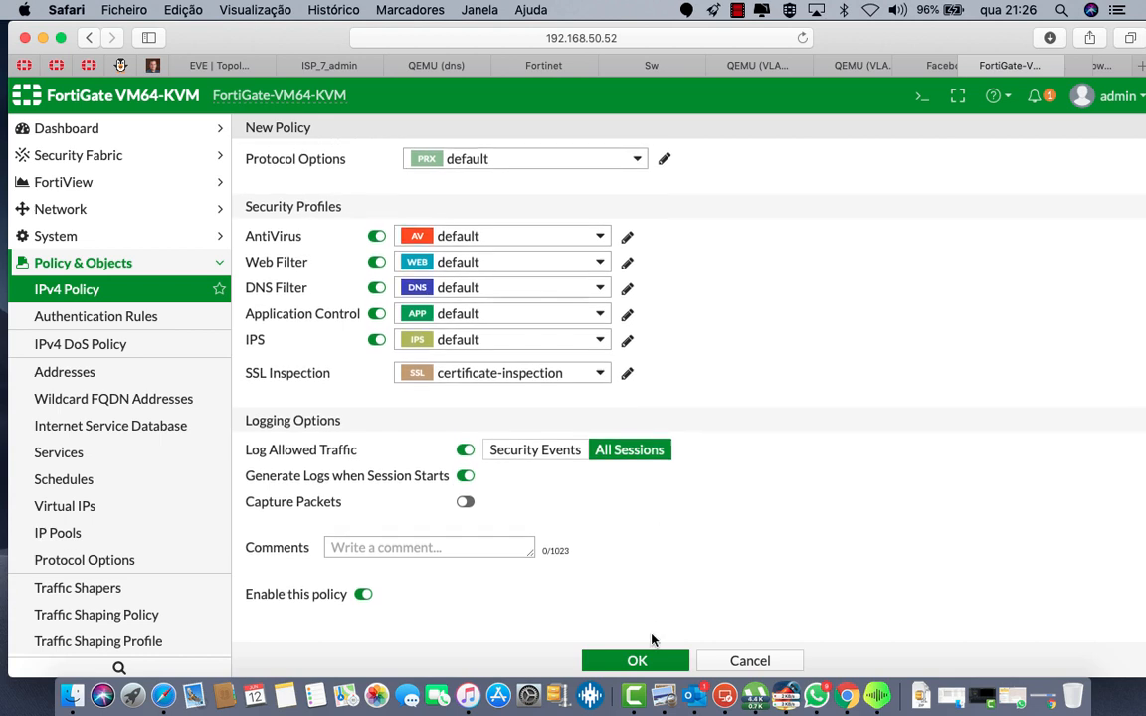
left_click(637, 660)
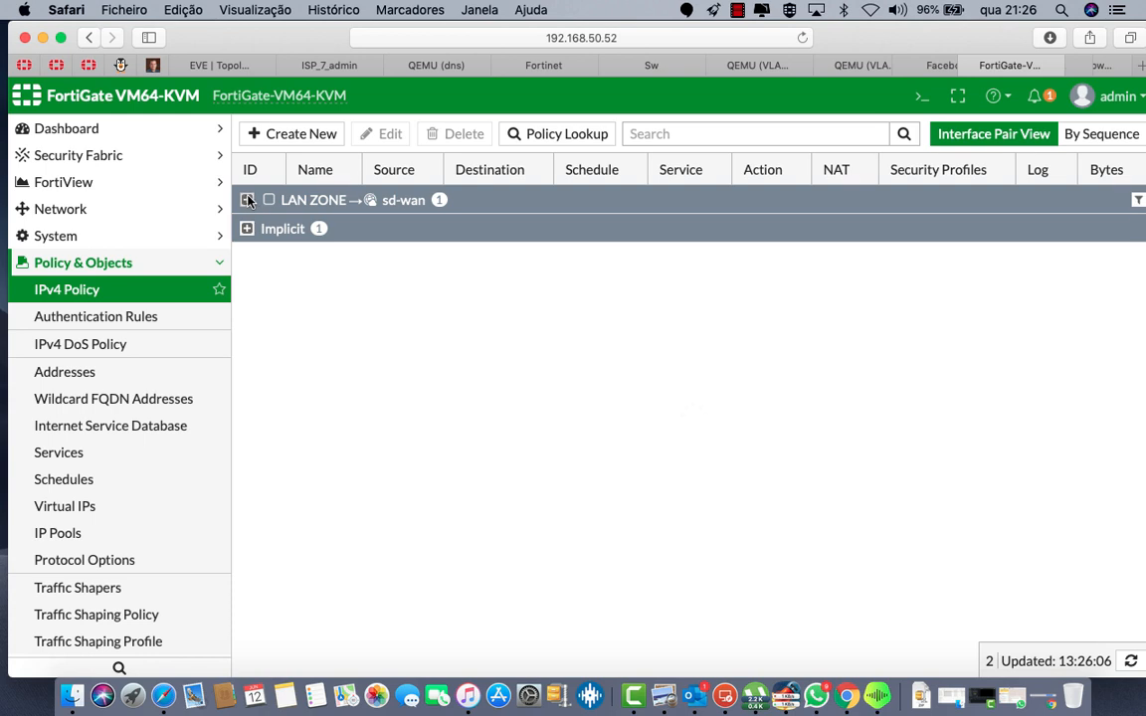
Step: Expand the LAN ZONE to sd-wan group to view the new INTERNET policy
left_click(247, 200)
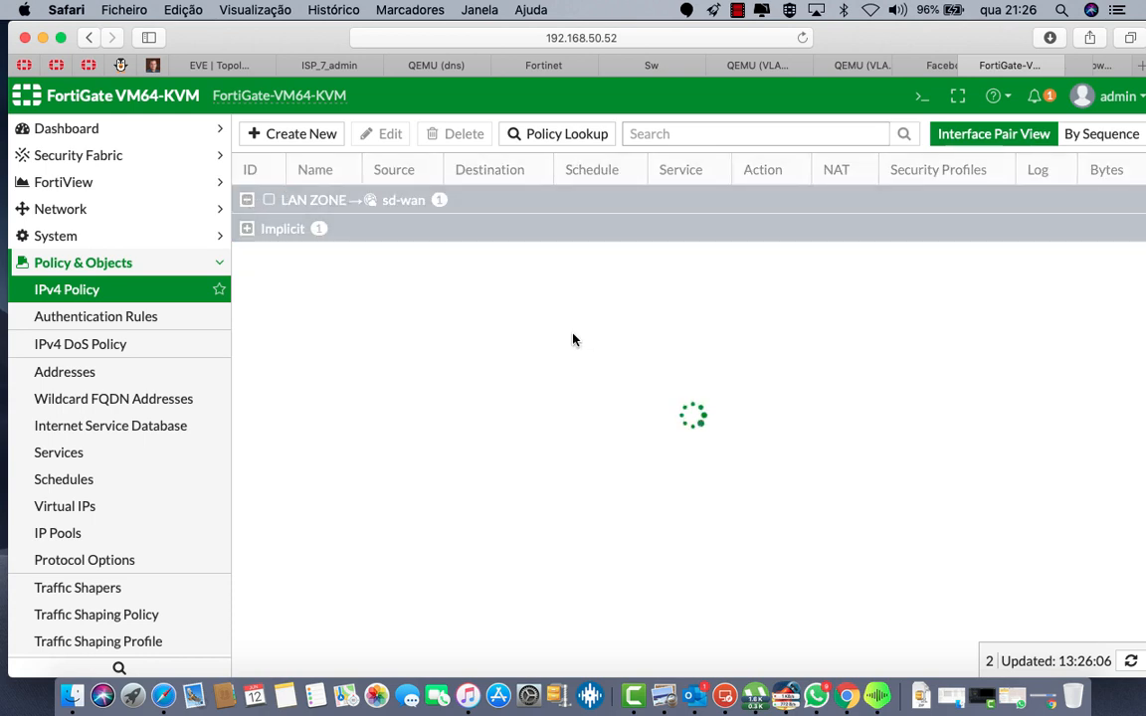
scroll(771, 270, "right", 1)
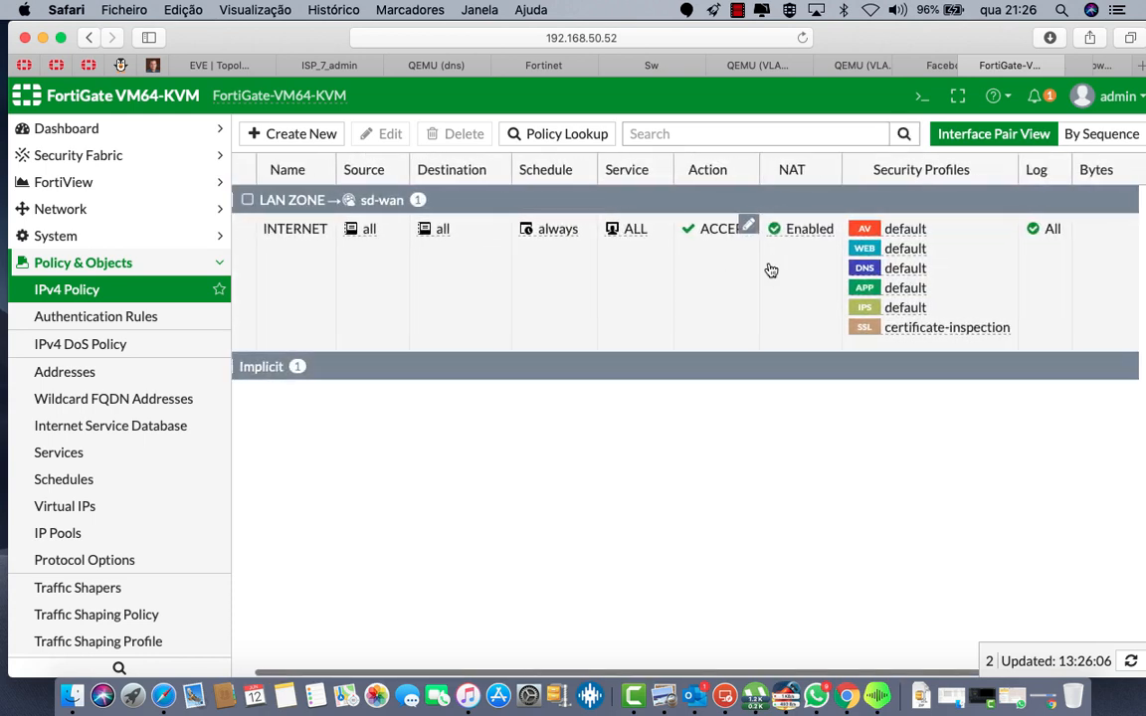
scroll(771, 269, "left", 1)
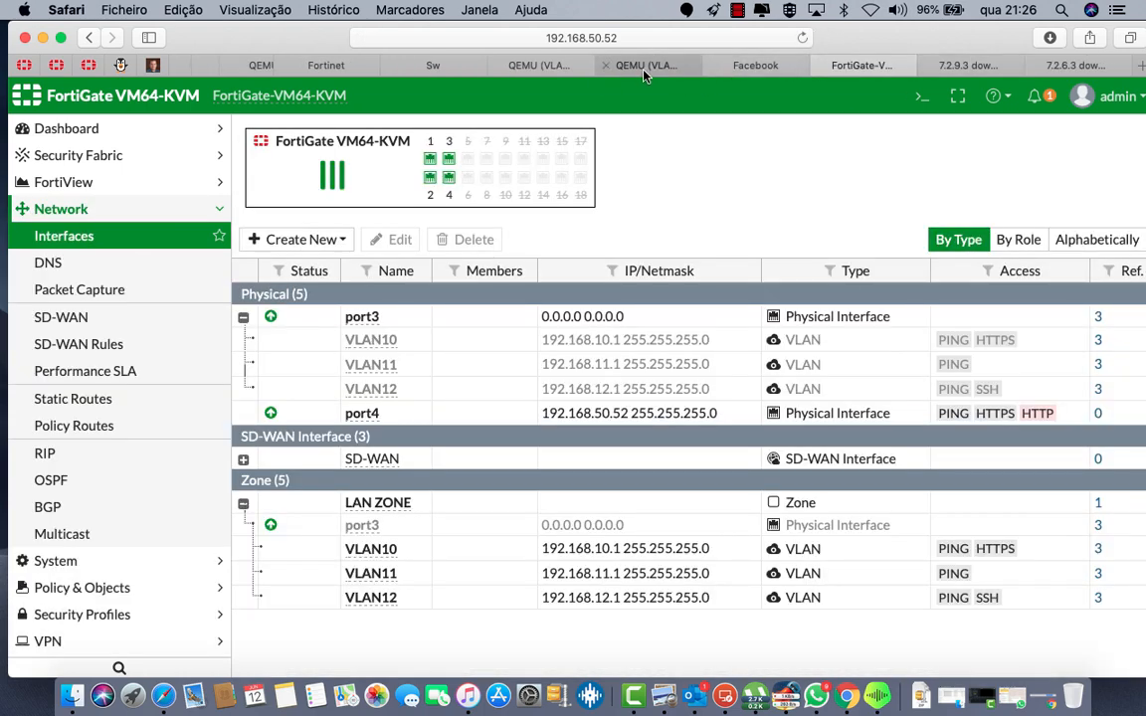
Step: On the Windows client, stop the continuous ping and rerun it as 'ping -a 8.8.8.8'
left_click(645, 74)
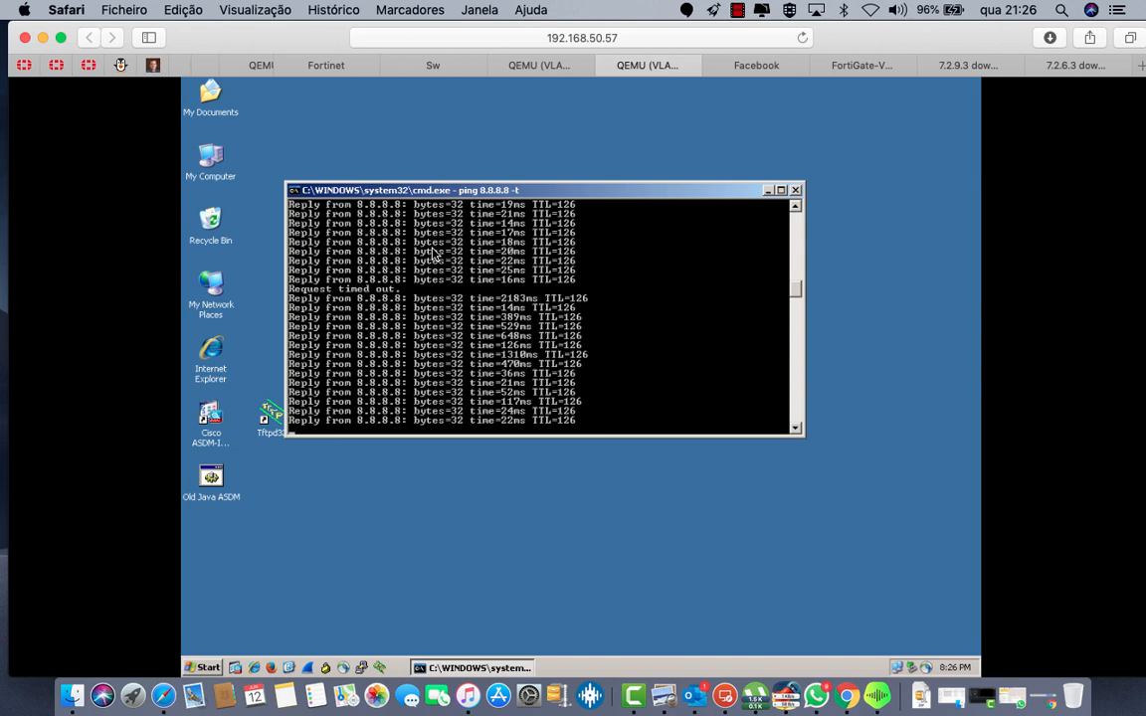
key("ctrl+c")
key("Up")
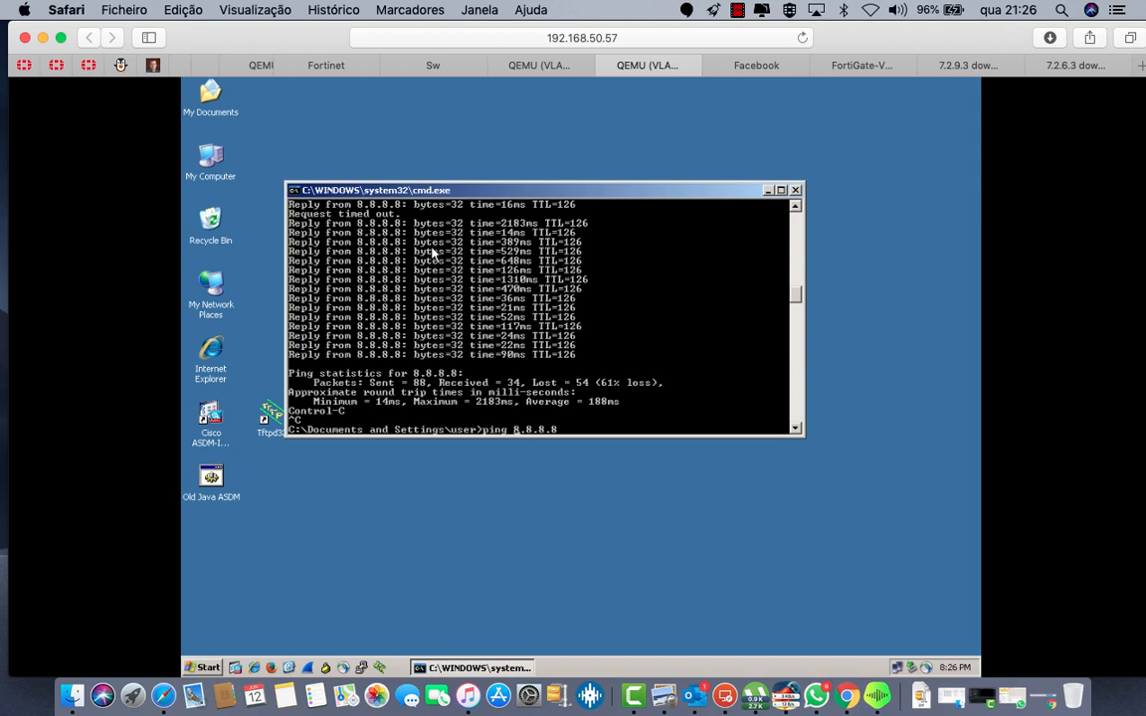
type("-a")
key("Return")
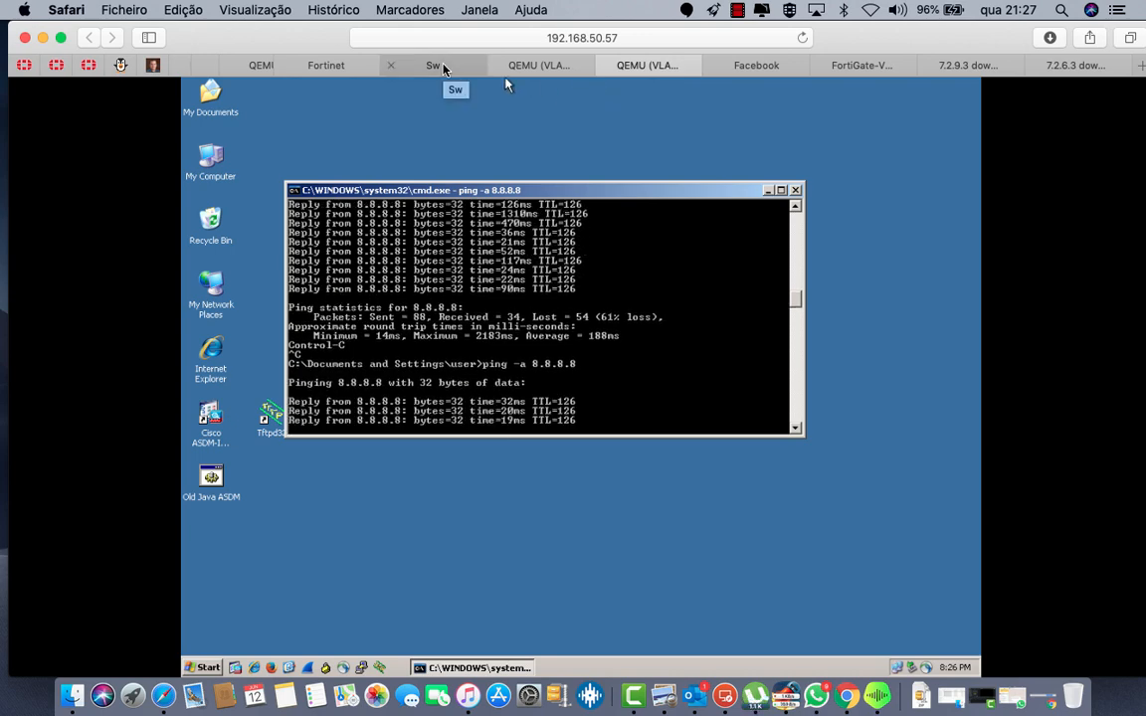
Step: On the switch console, enter enable mode and page through show running-config
left_click(444, 68)
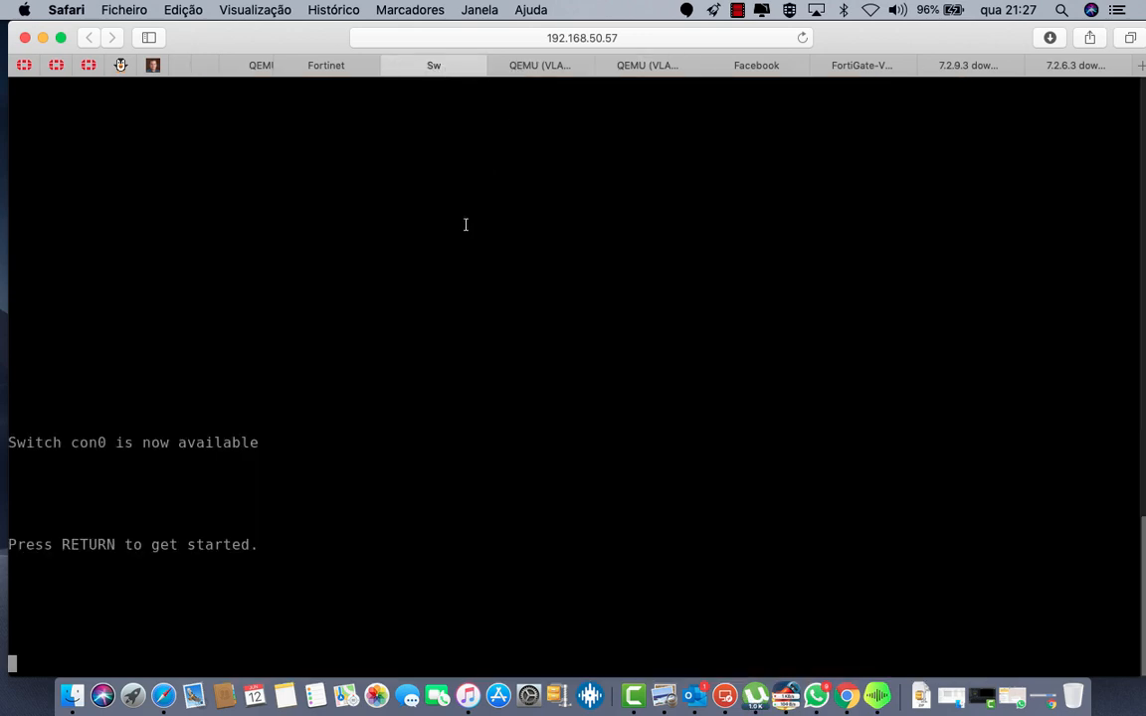
key("Return")
key("Return")
key("Return")
key("Return")
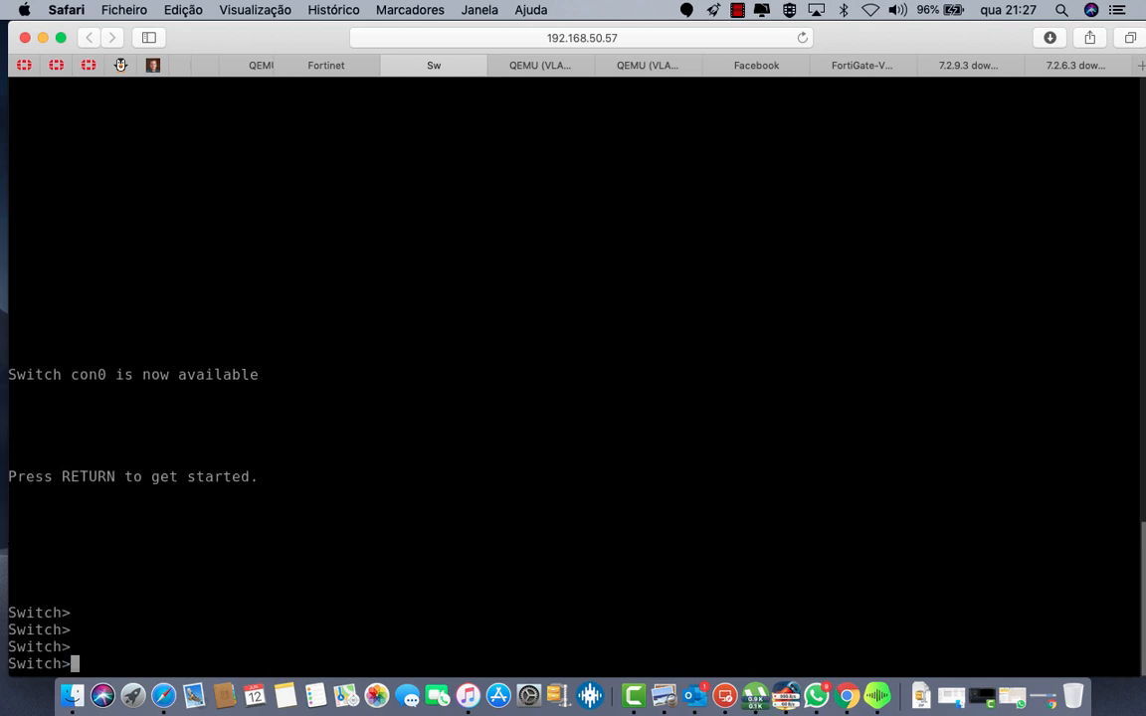
type("en")
key("Tab")
key("Return")
type("sh run")
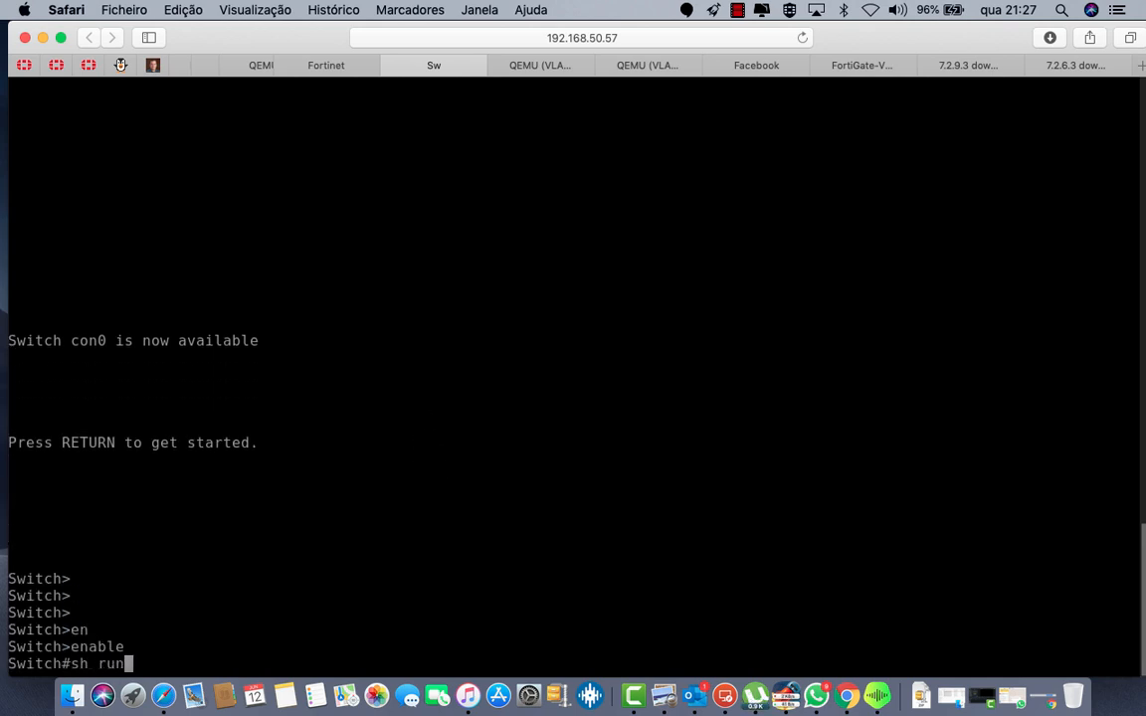
key("Return")
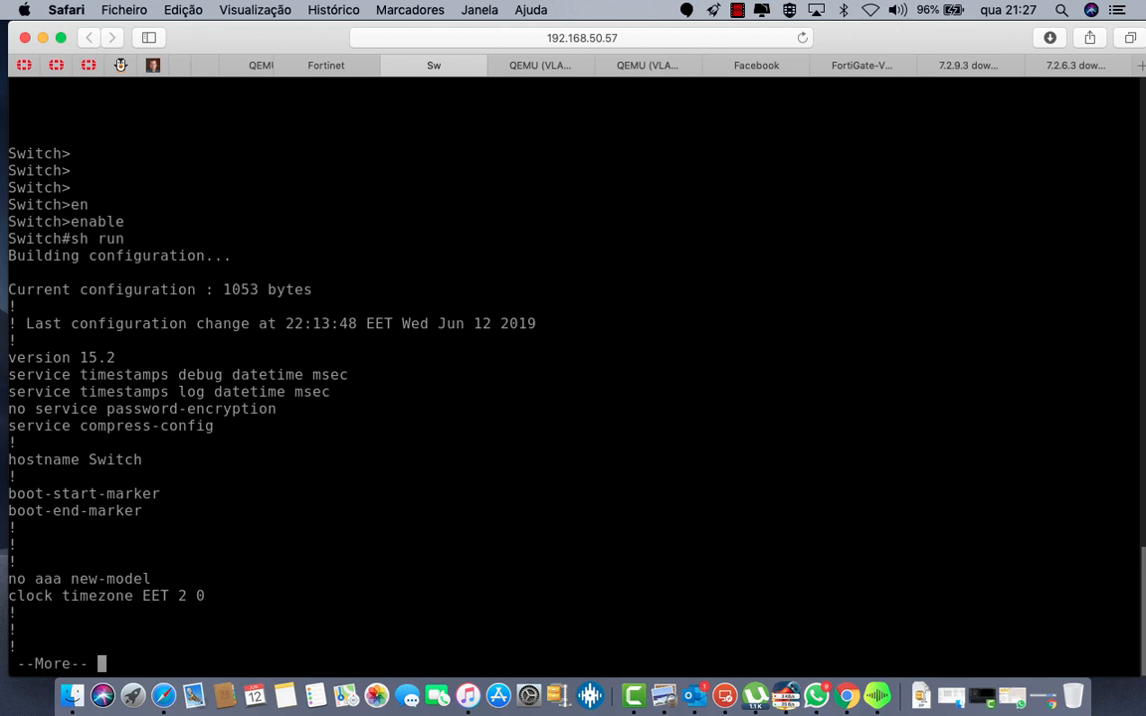
key("space")
key("space")
key("space")
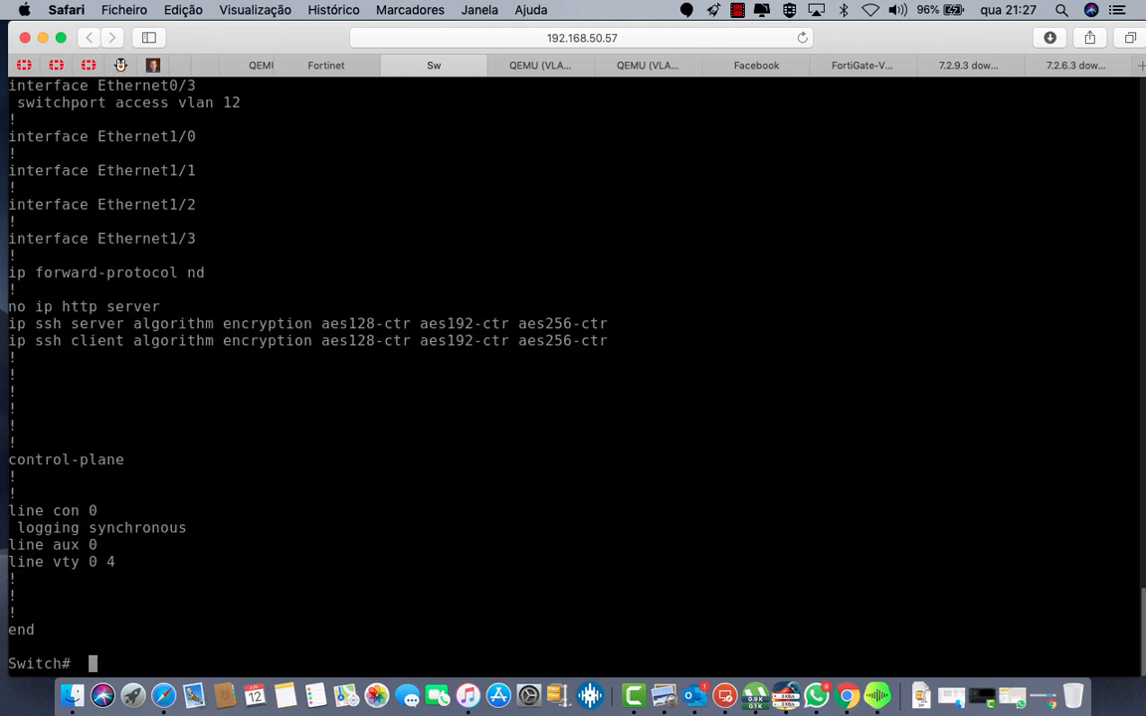
Step: In configure terminal, set ip name-server 8.8.8.8 on the switch
type("confi")
key("Tab")
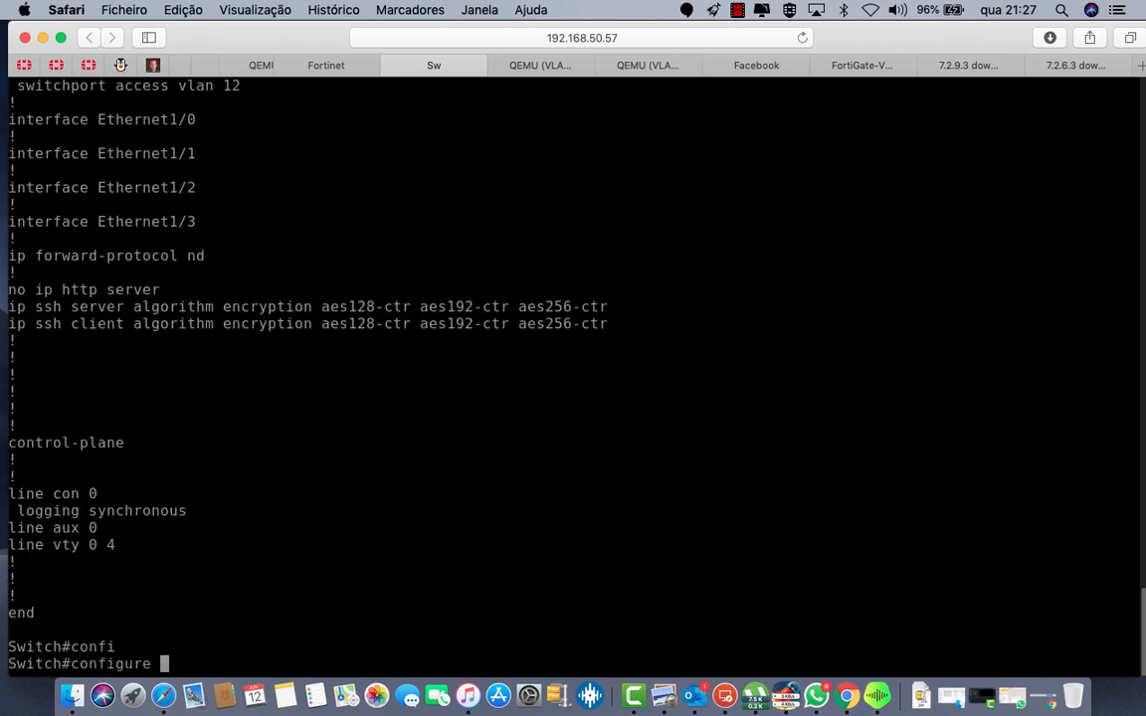
type("ter")
key("Tab")
key("Return")
type("ip ")
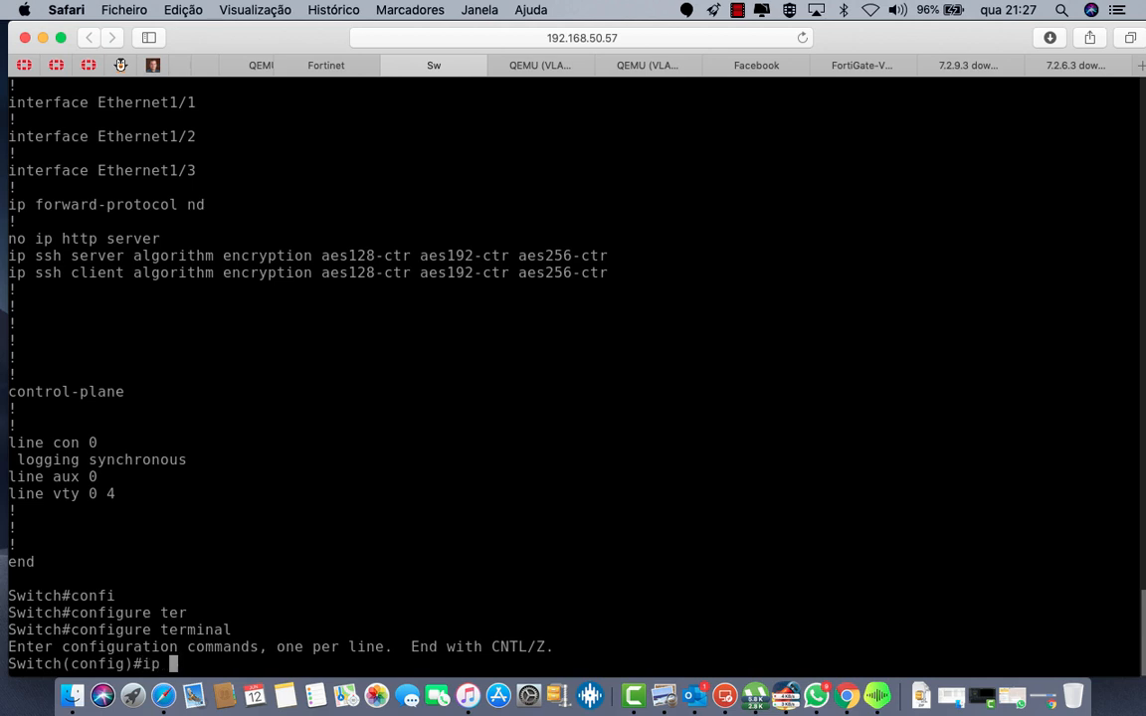
type("na")
key("Tab")
type("m")
key("Tab")
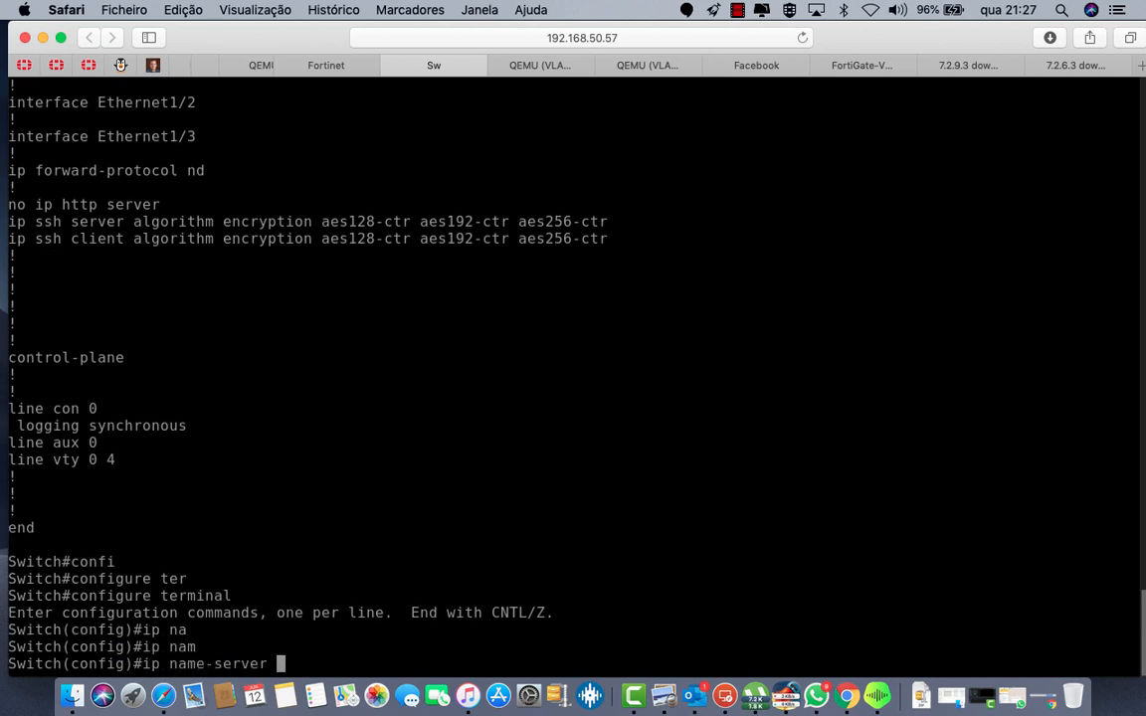
type("8.8.8.8")
key("Return")
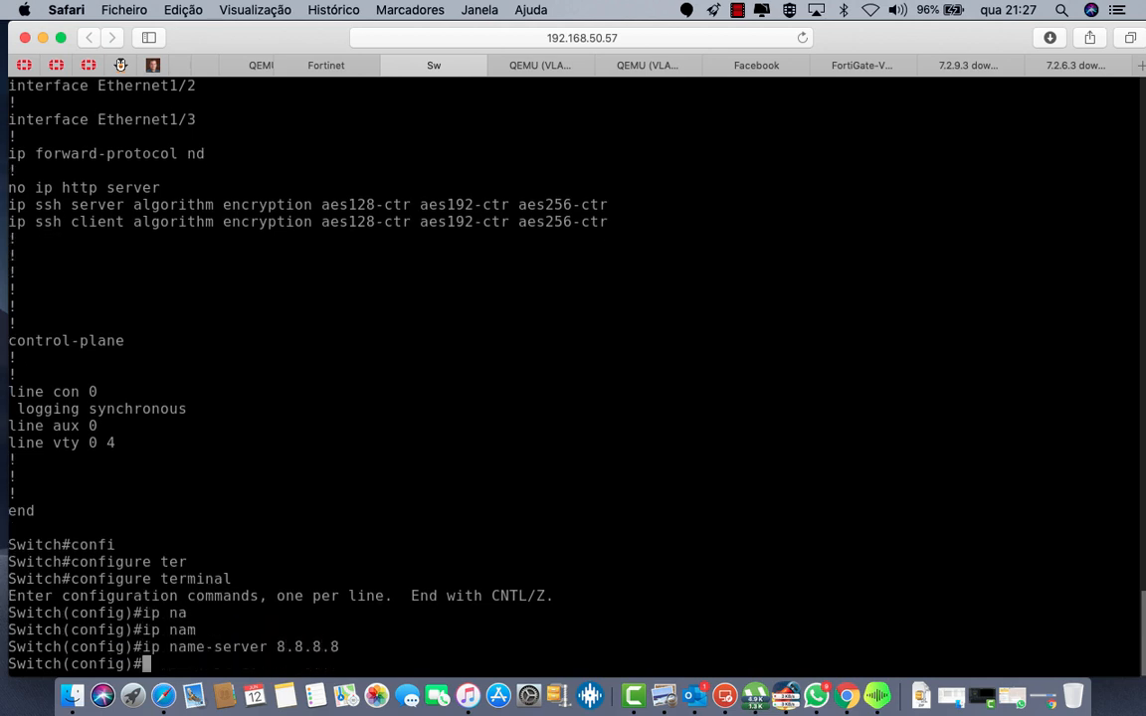
Step: Rerun 'ping -a 8.8.8.8' on the Windows client, getting 0% loss
left_click(647, 65)
key("Up")
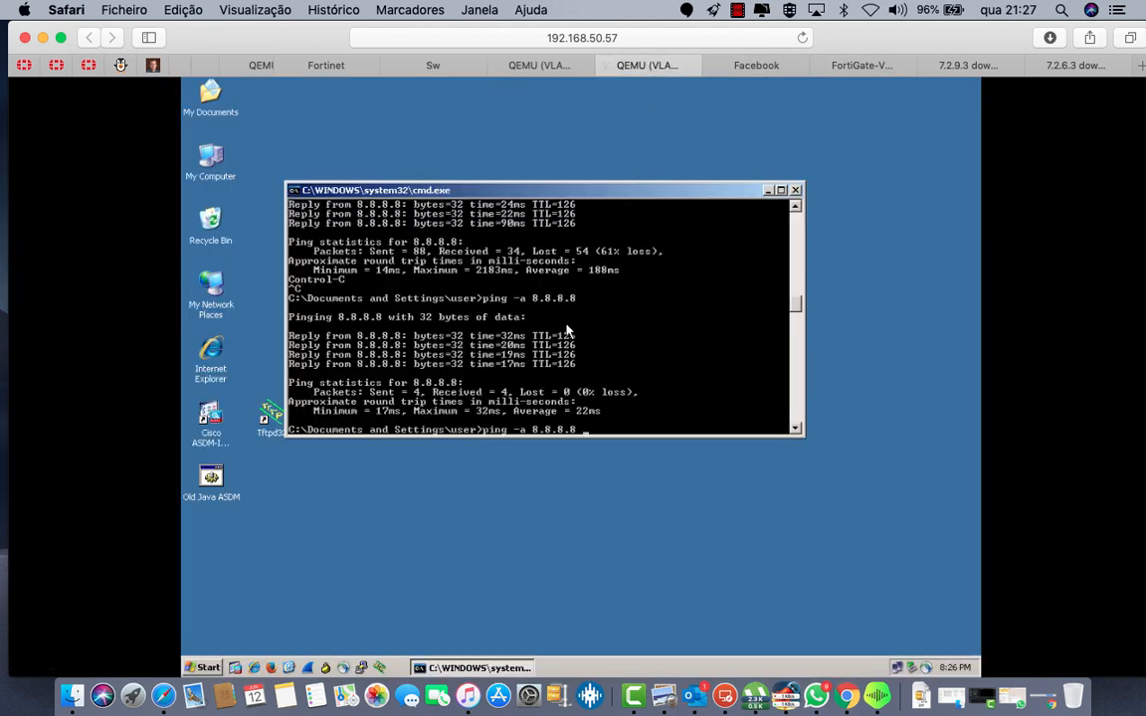
key("Return")
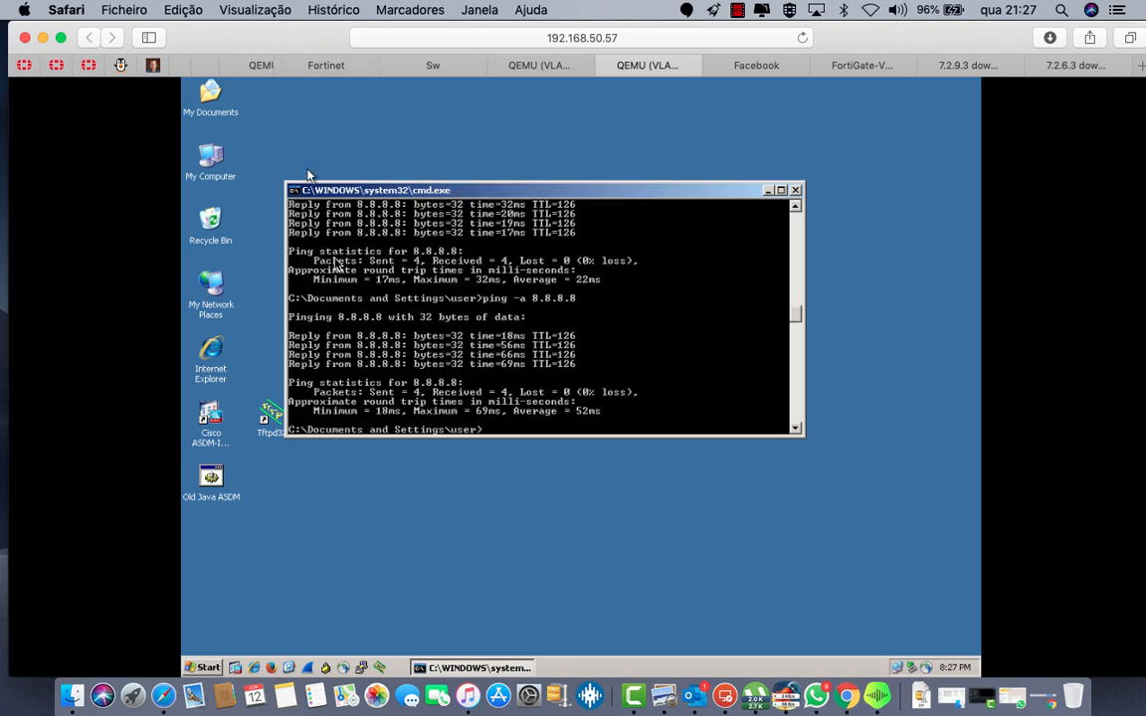
Step: Launch Firefox on the client and browse to 8.8.8.8
left_click(275, 672)
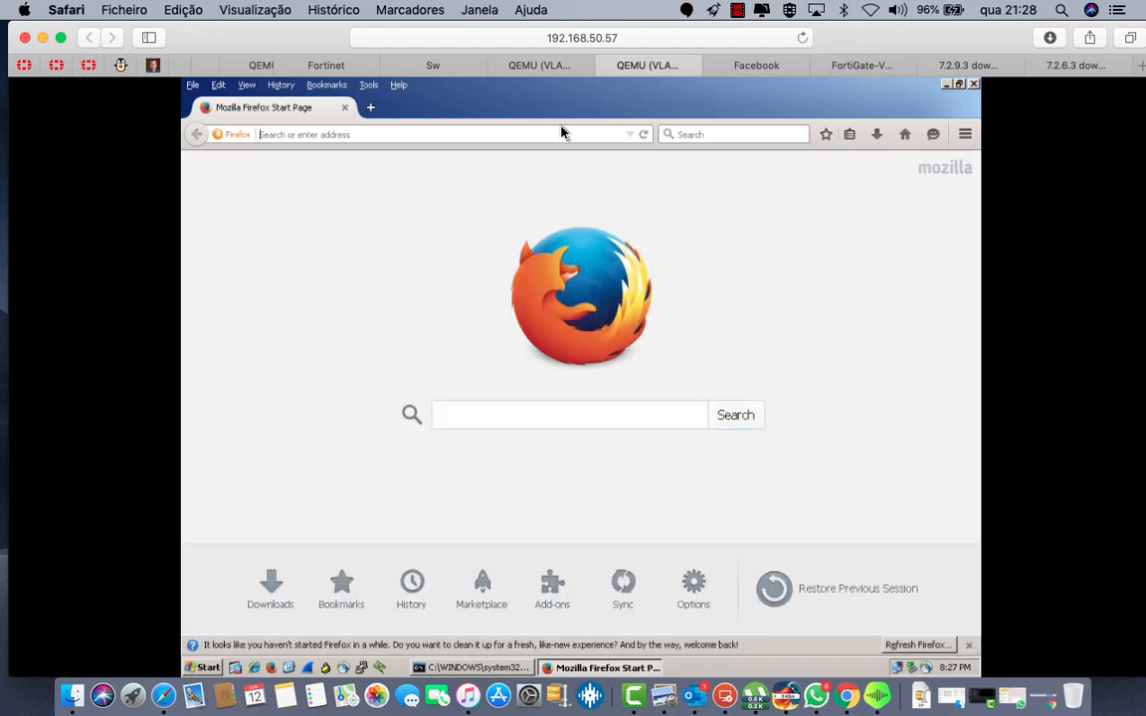
type("8.8.8")
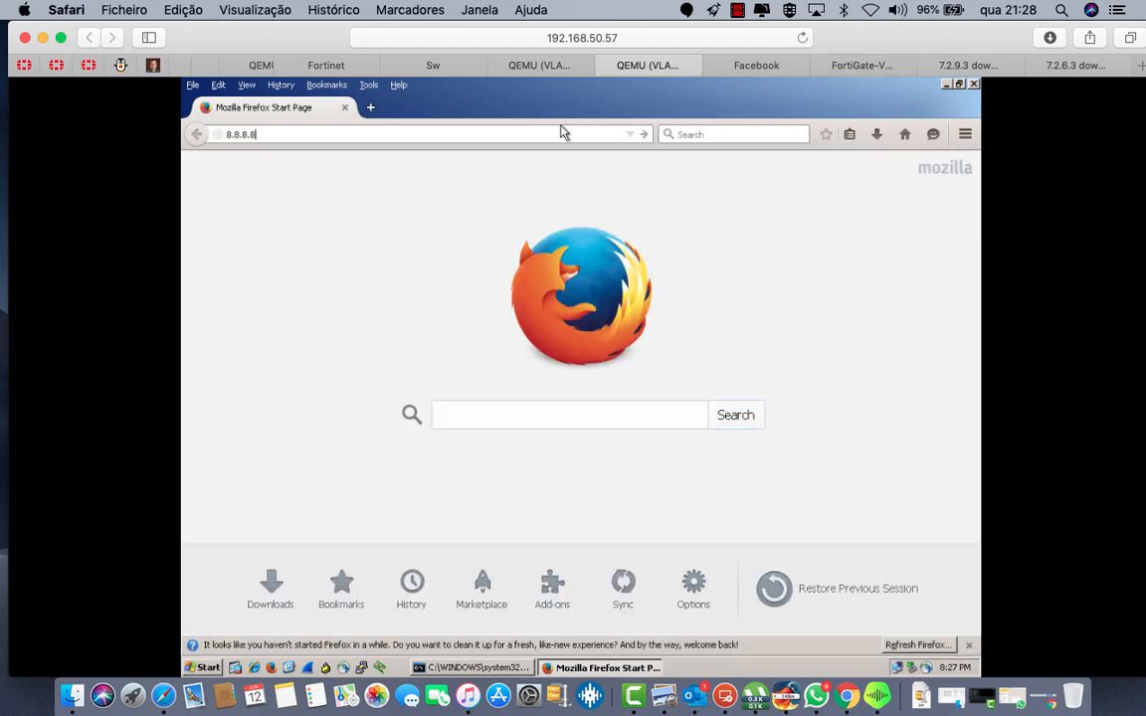
type(".8")
key("Return")
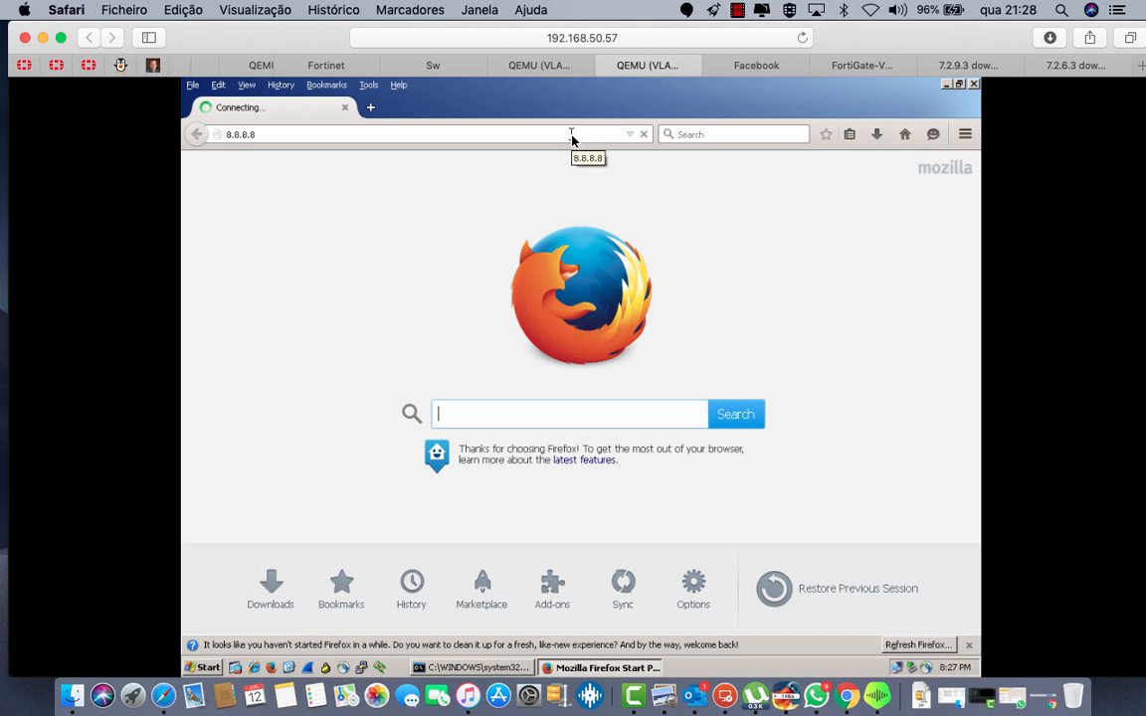
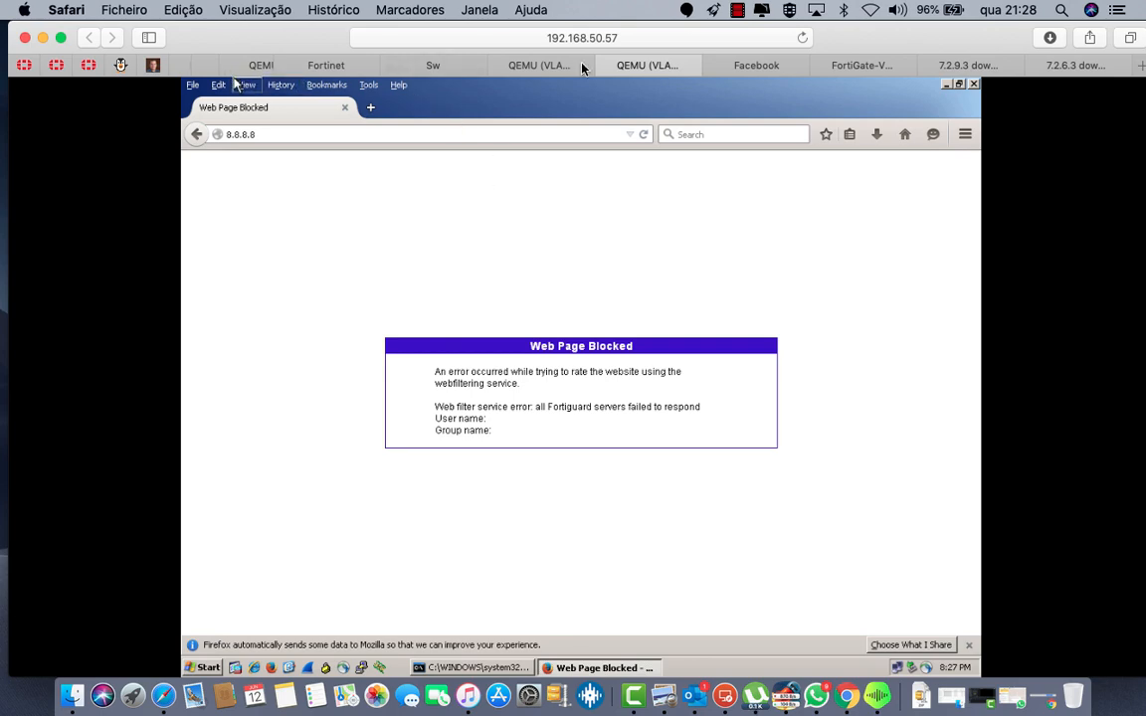
Step: Refresh FortiGate's SD-WAN Monitor to show port1 and port2 up, then close the server's Add Roles Wizard
left_click(862, 65)
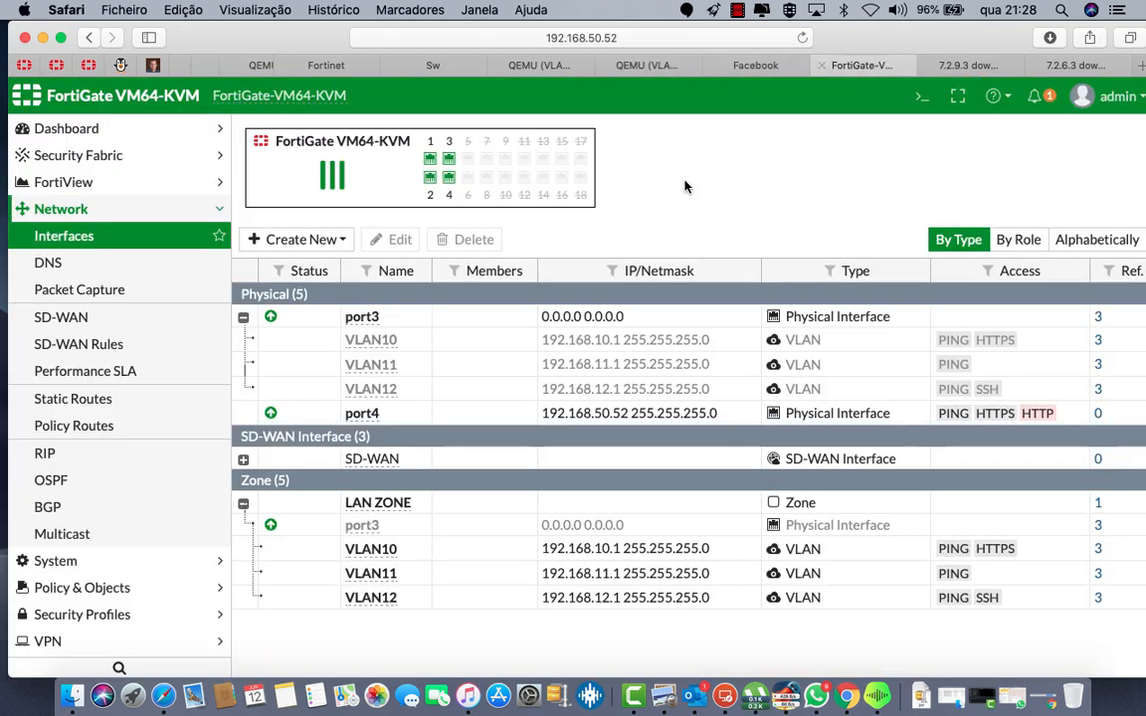
scroll(92, 513, "down", 4)
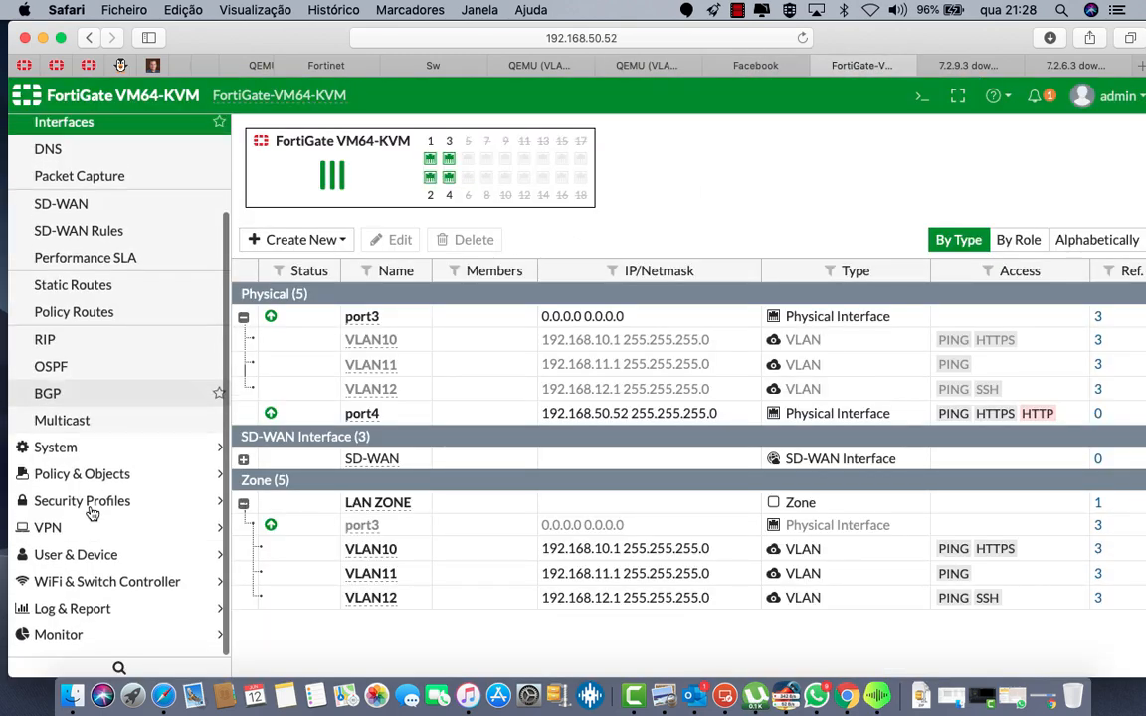
left_click(42, 647)
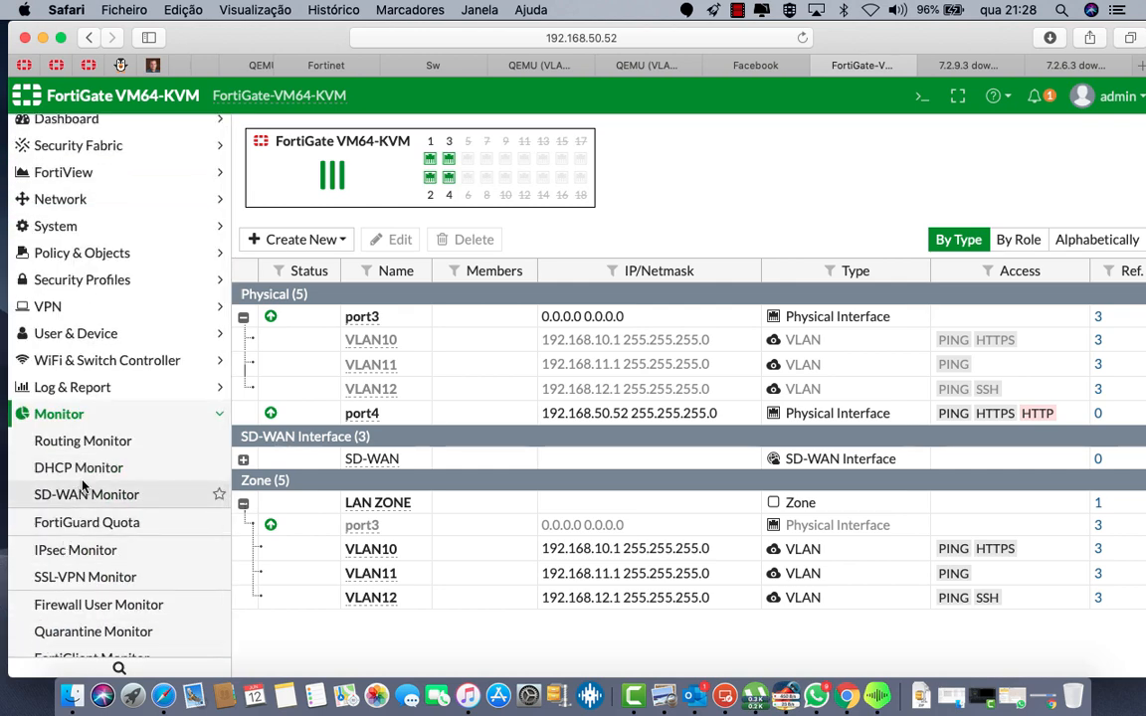
left_click(88, 495)
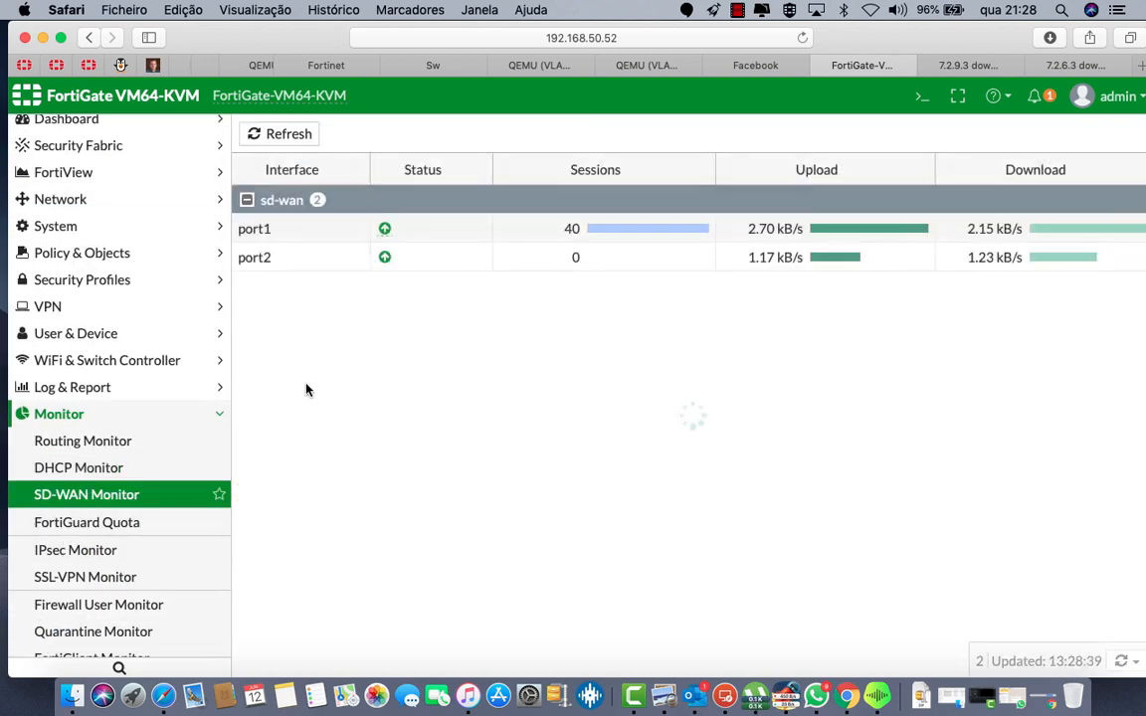
left_click(349, 261)
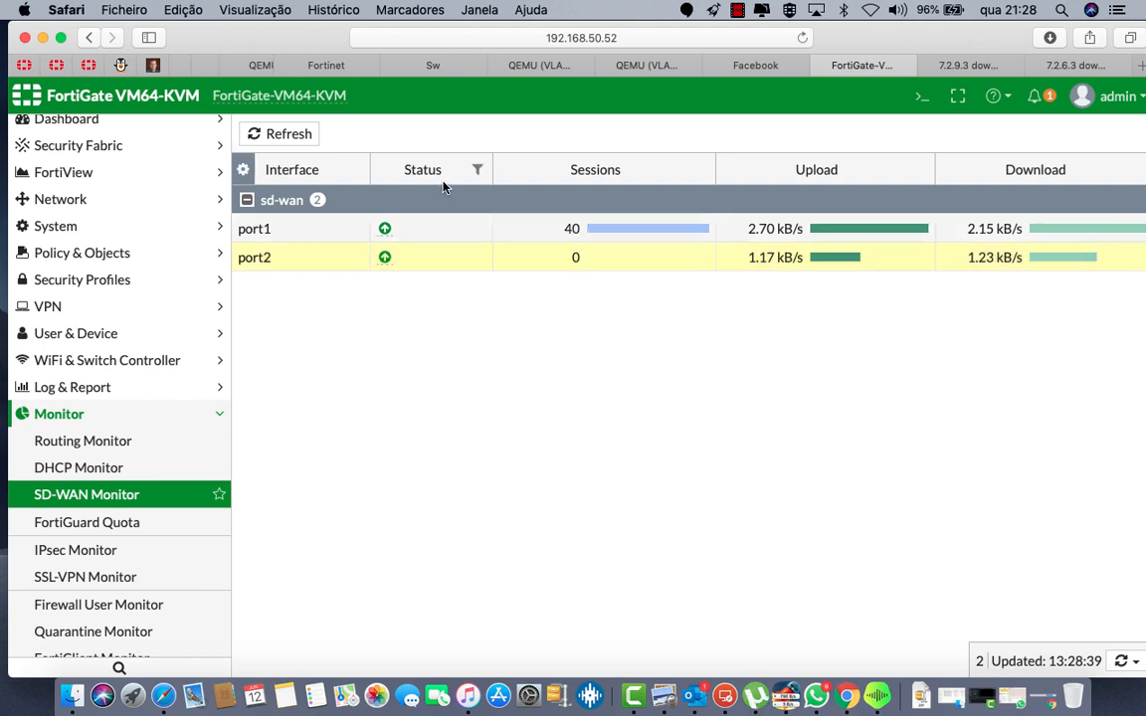
left_click(261, 137)
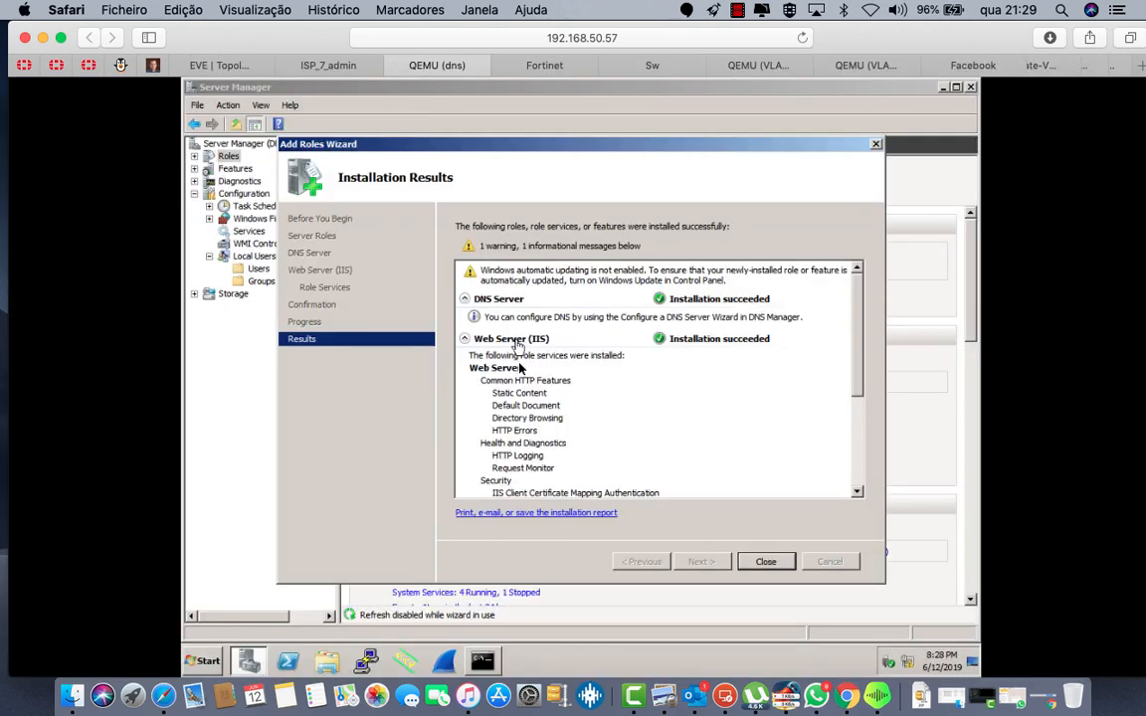
left_click(766, 561)
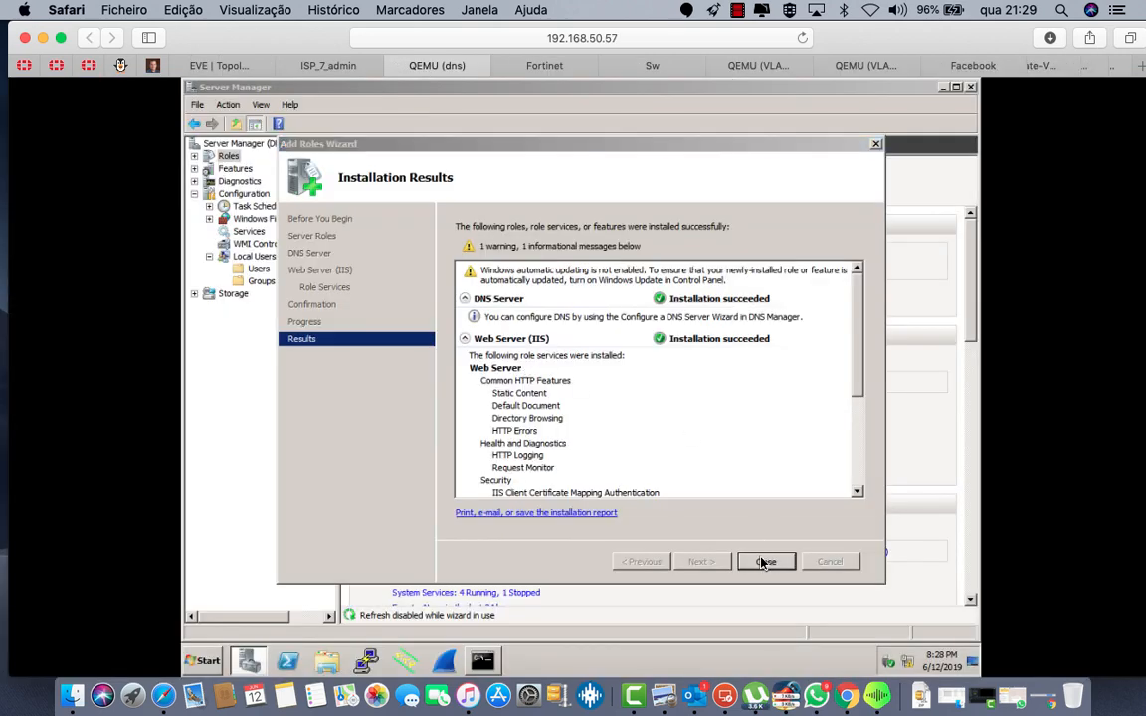
Step: Close Server Manager and launch DNS Manager from Administrative Tools
left_click(972, 88)
left_click(206, 663)
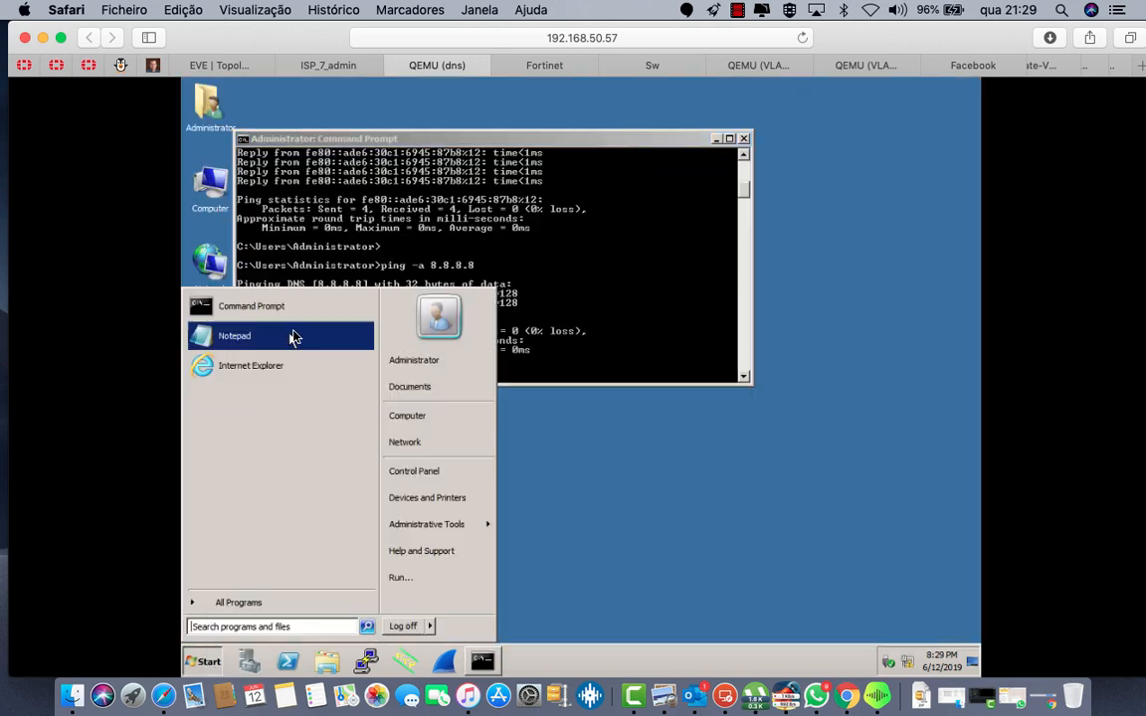
mouse_move(426, 529)
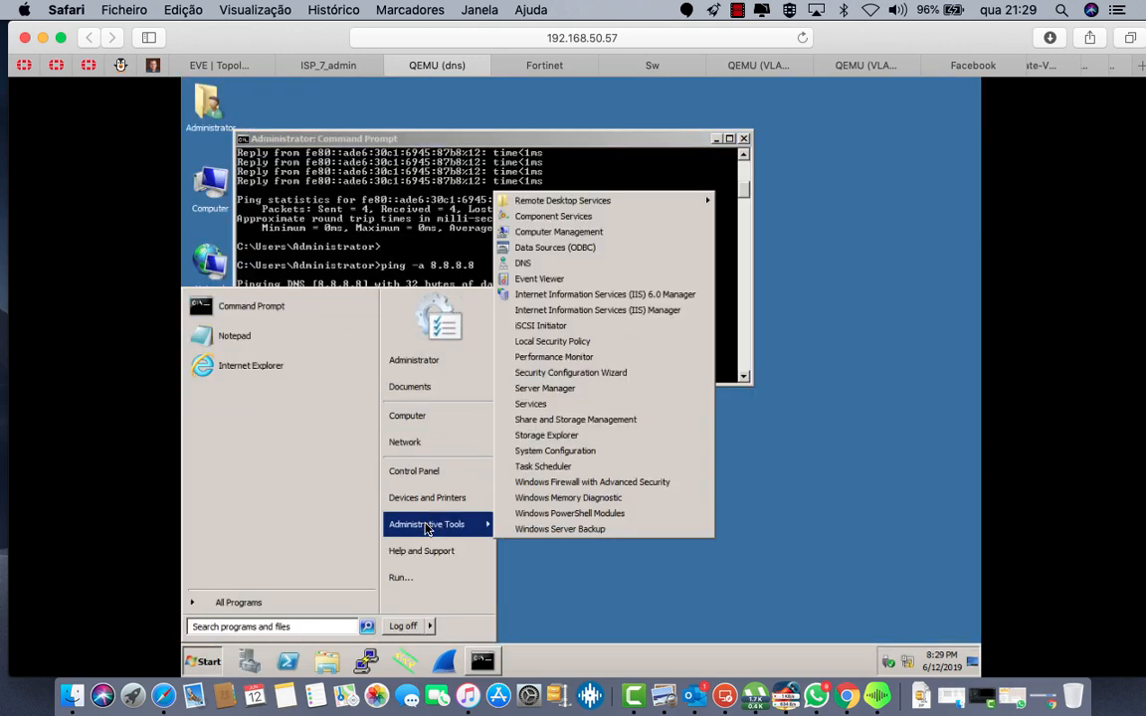
left_click(550, 265)
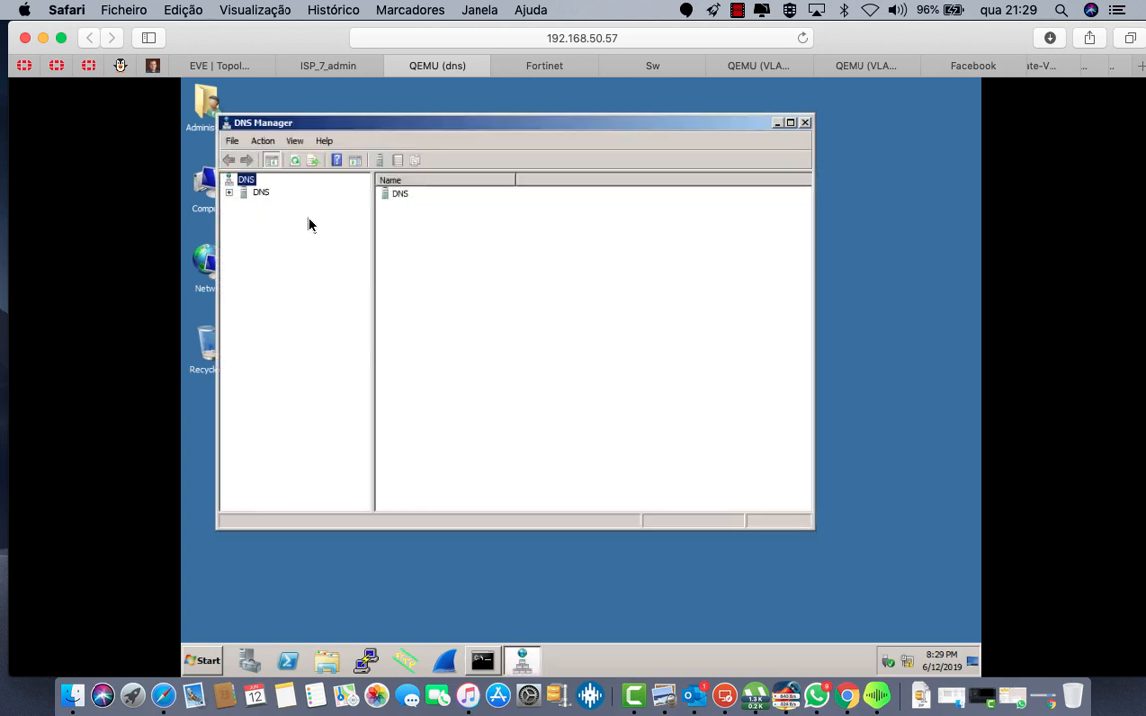
Step: Expand the DNS server and browse its forward and reverse lookup zones and conditional forwarders
left_click(229, 193)
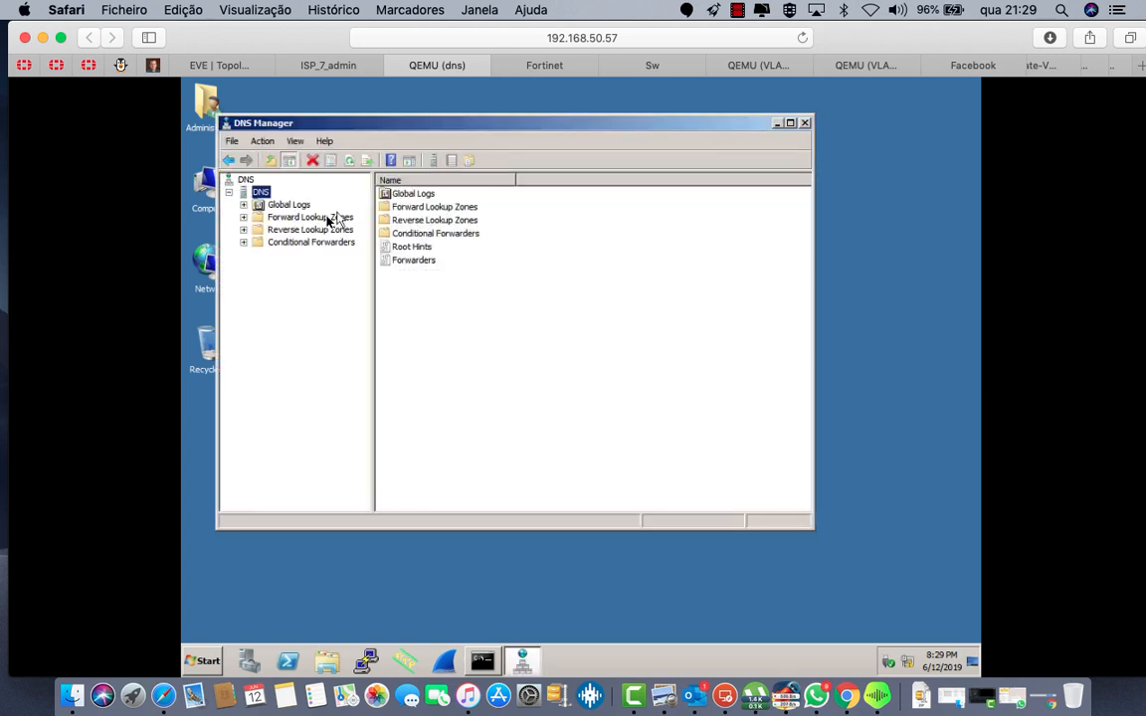
left_click(301, 229)
left_click(299, 218)
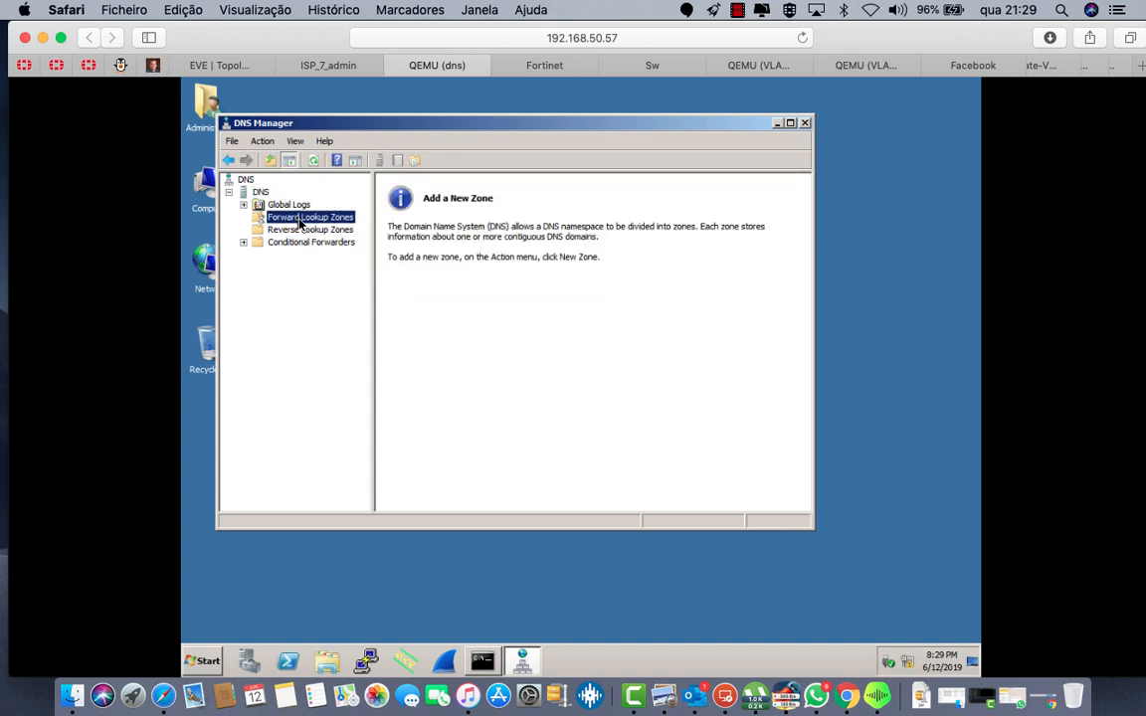
left_click(299, 242)
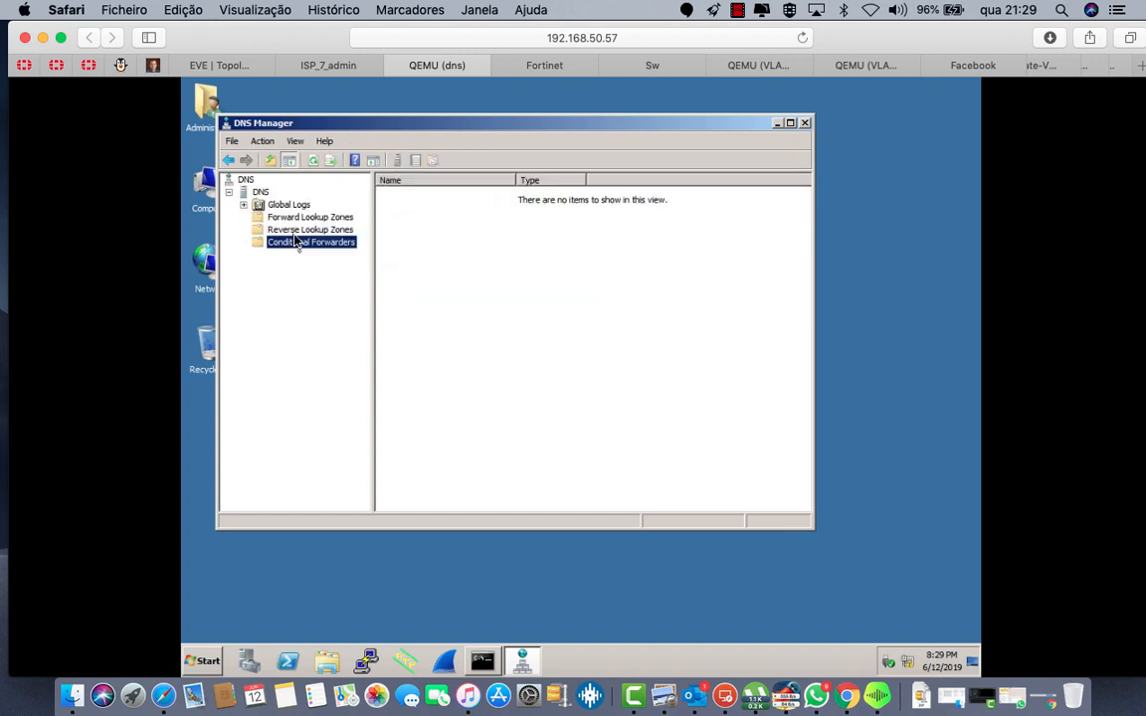
left_click(300, 230)
left_click(309, 219)
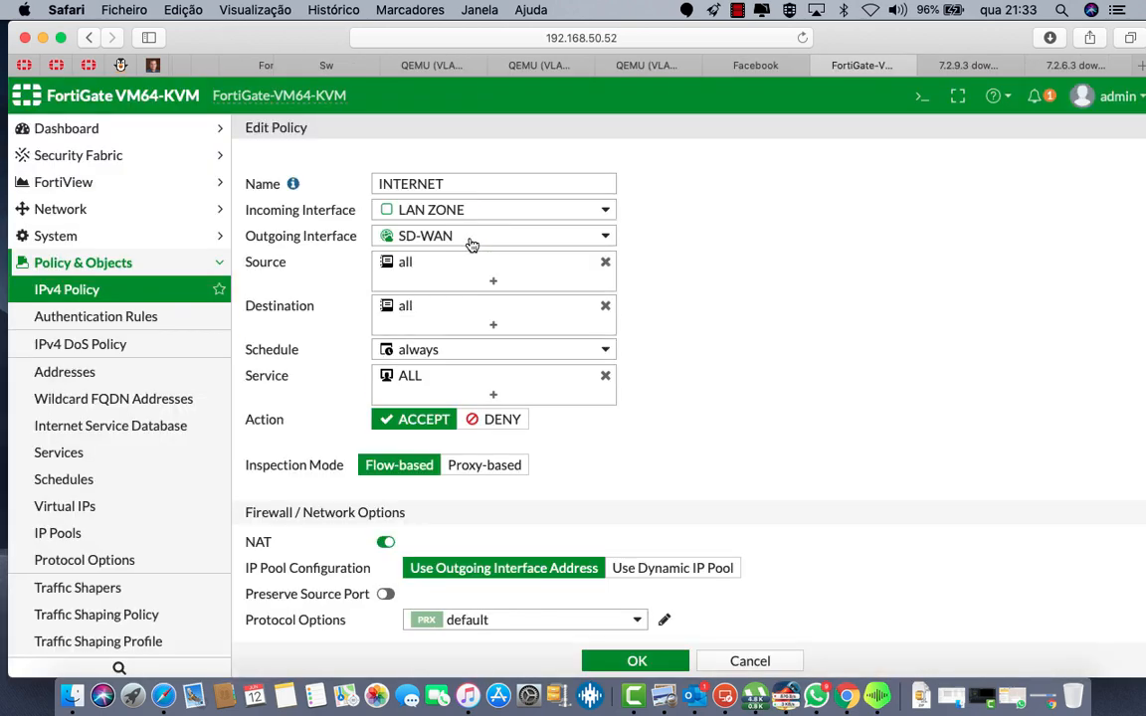
Step: Disable AntiVirus, Web Filter, DNS Filter, Application Control and IPS on the INTERNET policy
scroll(616, 514, "down", 5)
left_click(376, 468)
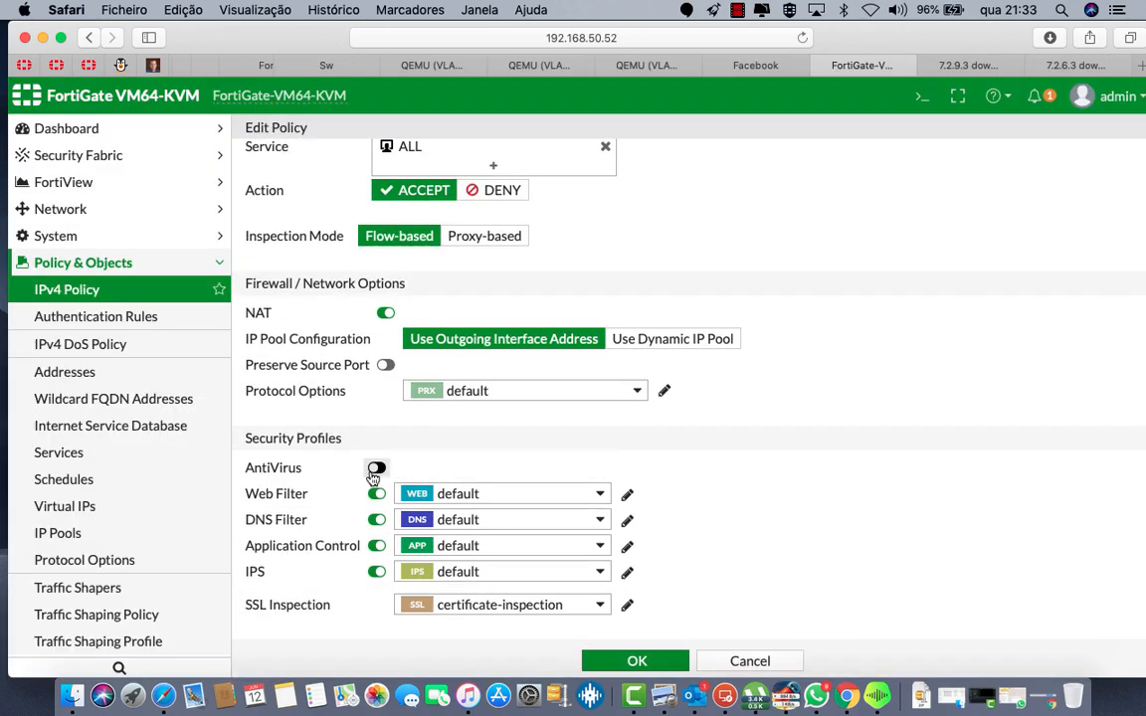
left_click(376, 493)
left_click(376, 520)
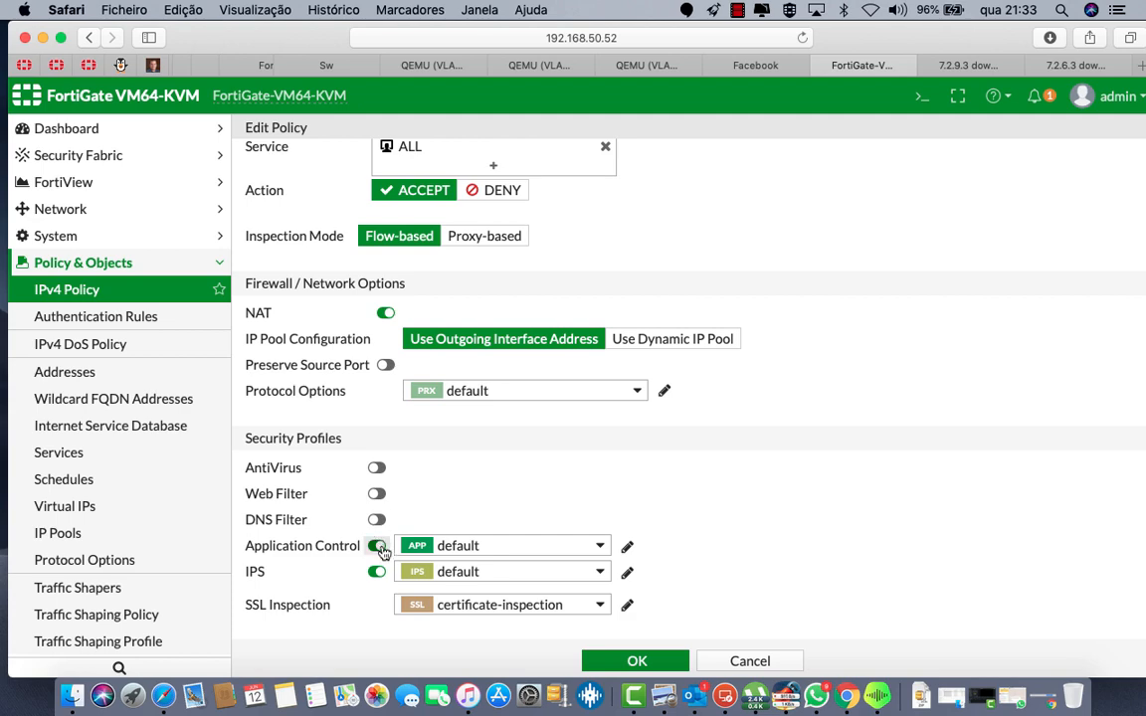
left_click(377, 547)
left_click(376, 572)
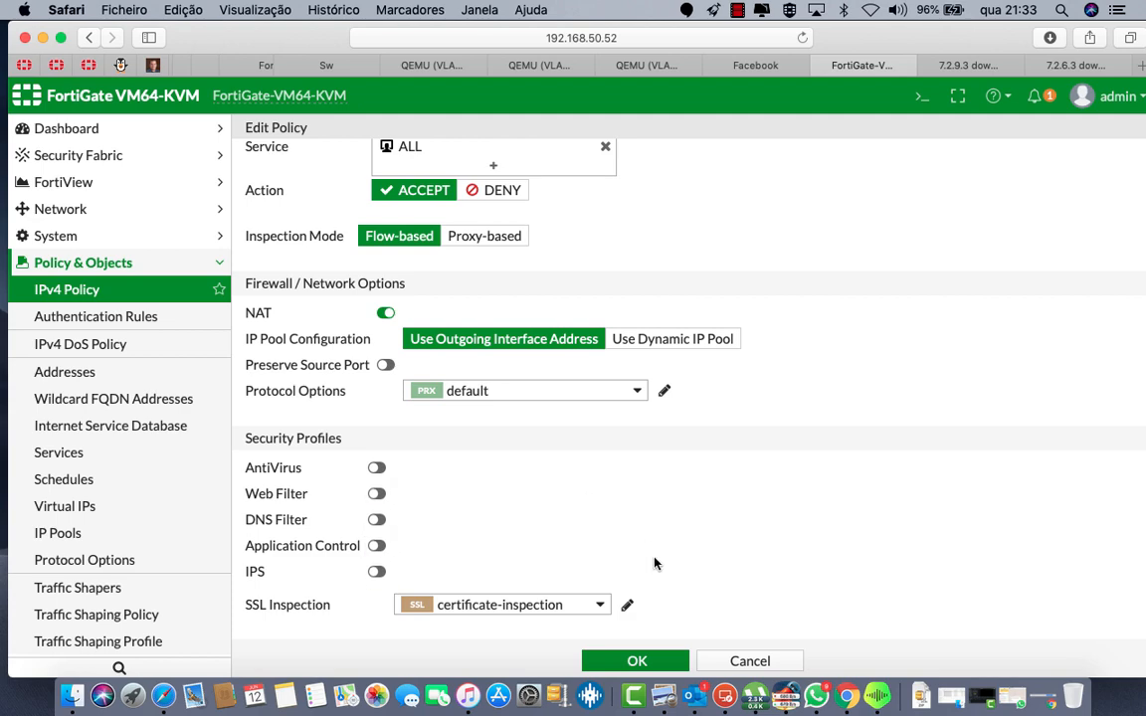
Step: Set SSL inspection to no-inspection and keep the default protocol options profile
scroll(657, 563, "down", 4)
left_click(597, 383)
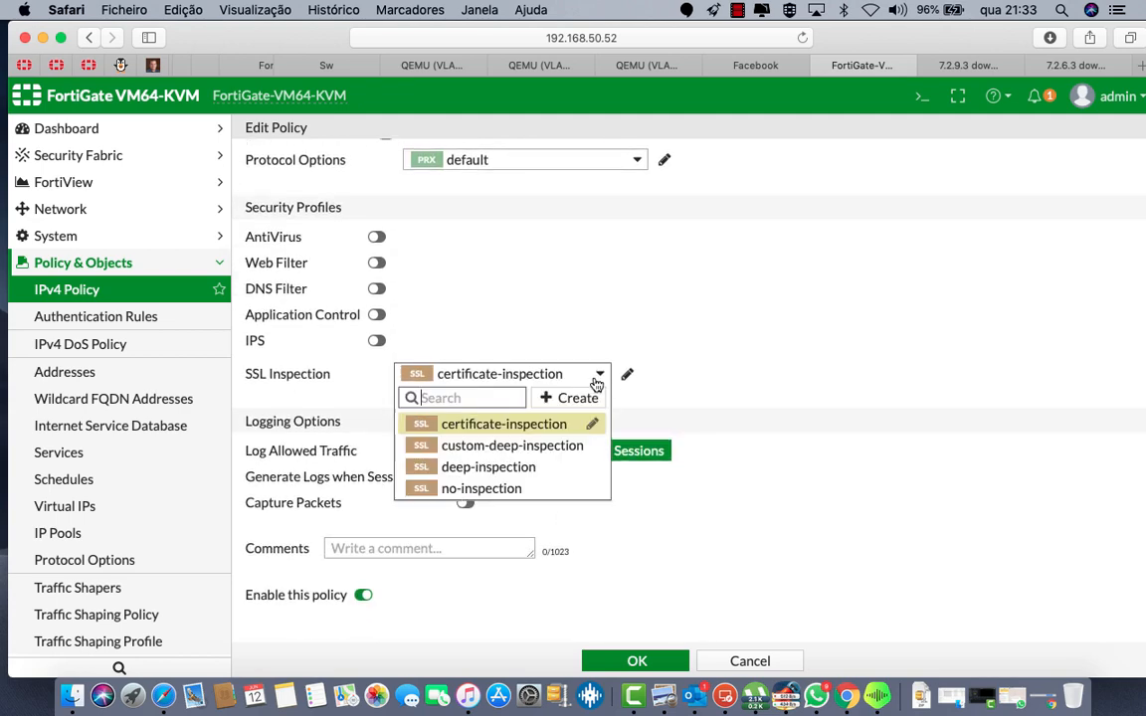
left_click(444, 487)
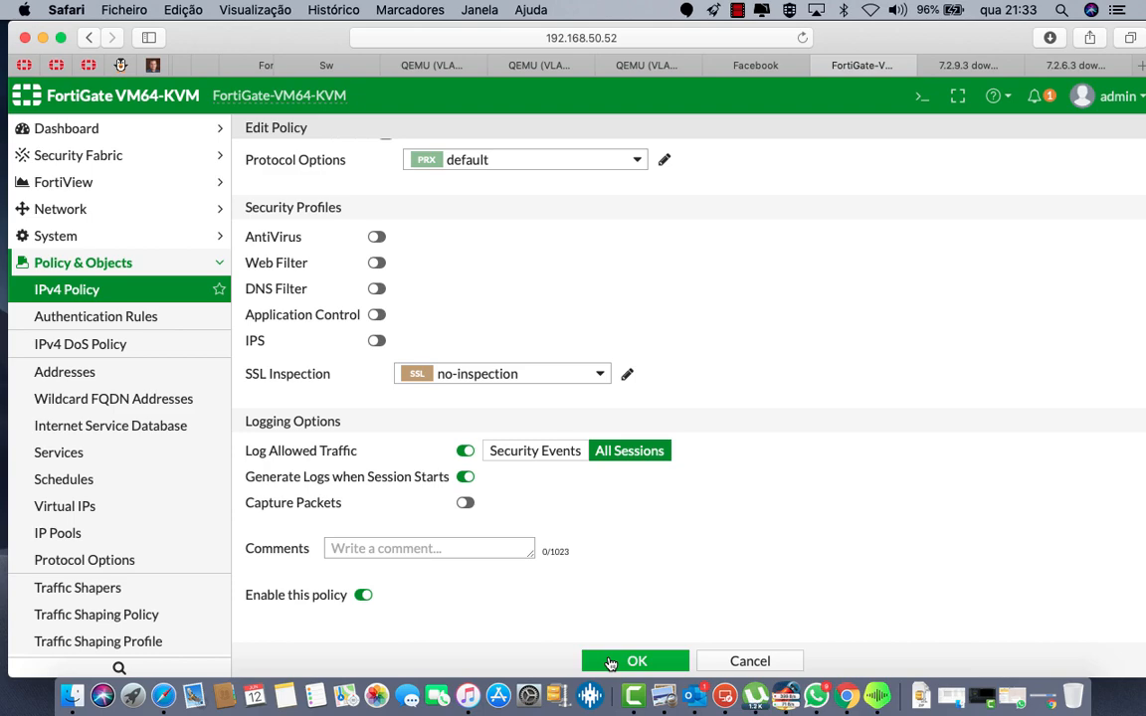
scroll(604, 368, "up", 10)
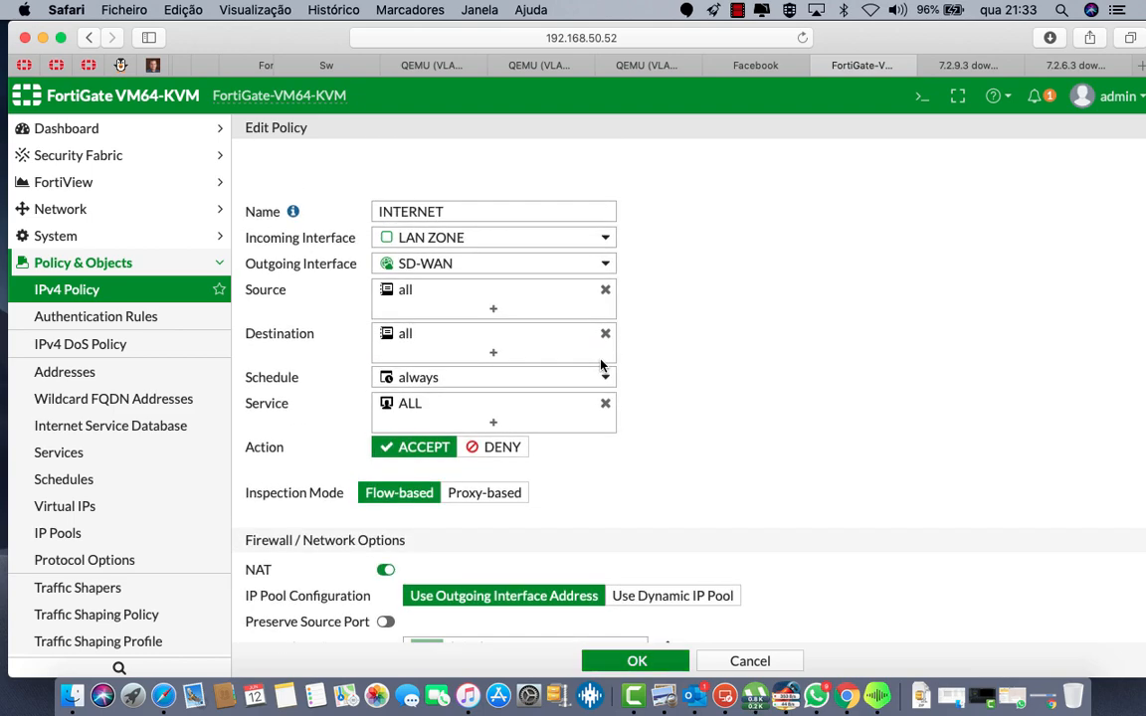
scroll(601, 366, "down", 10)
scroll(538, 374, "up", 6)
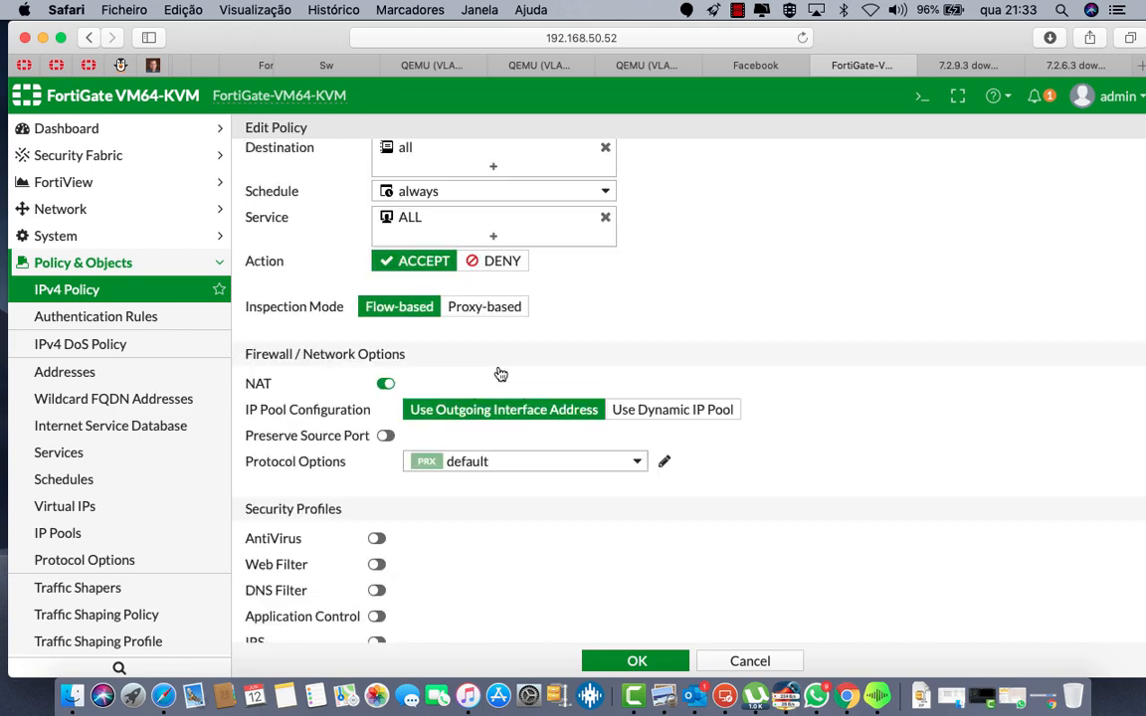
scroll(500, 374, "up", 1)
left_click(410, 514)
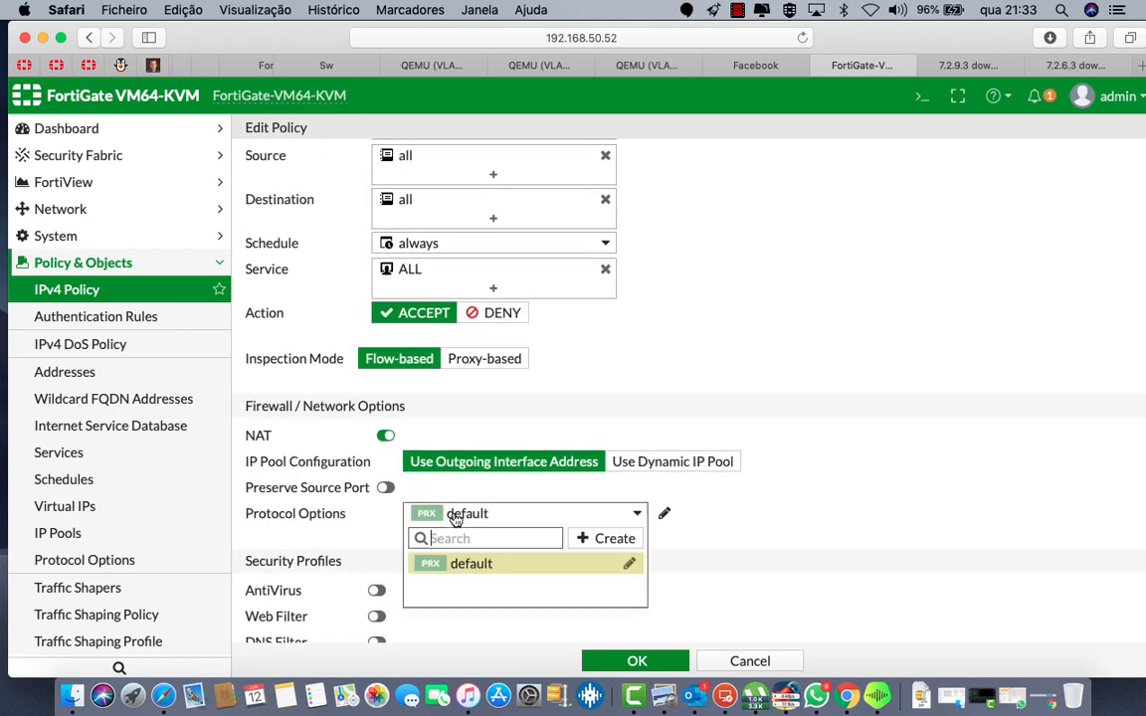
left_click(730, 586)
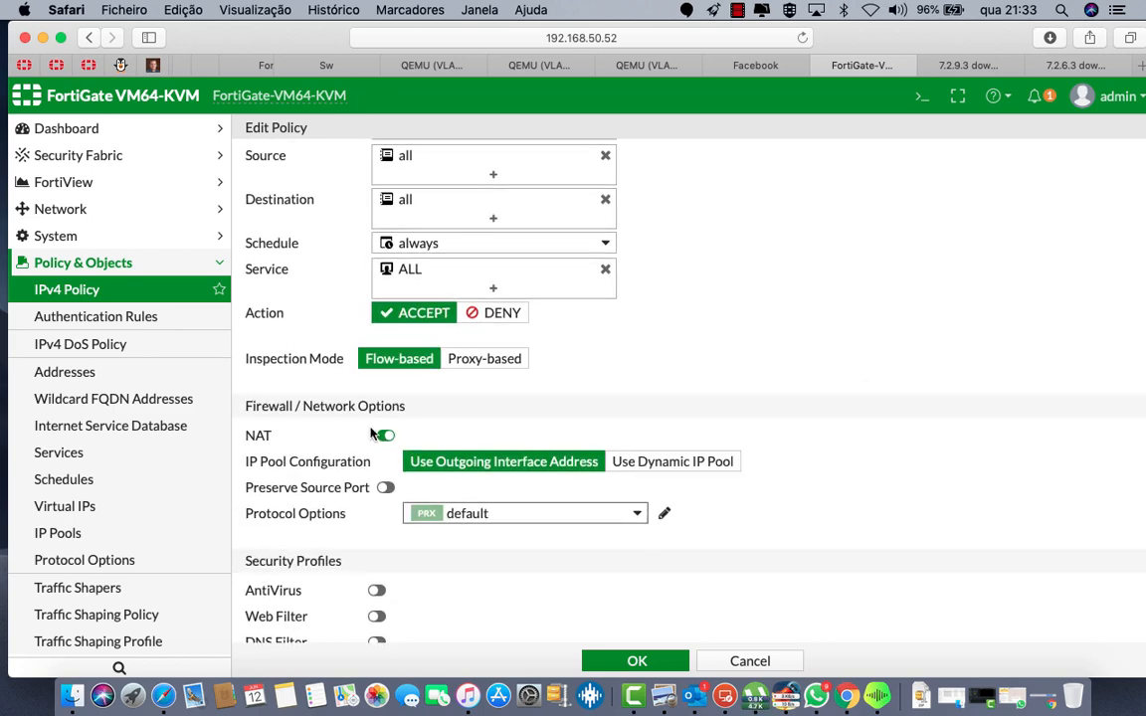
scroll(492, 487, "down", 5)
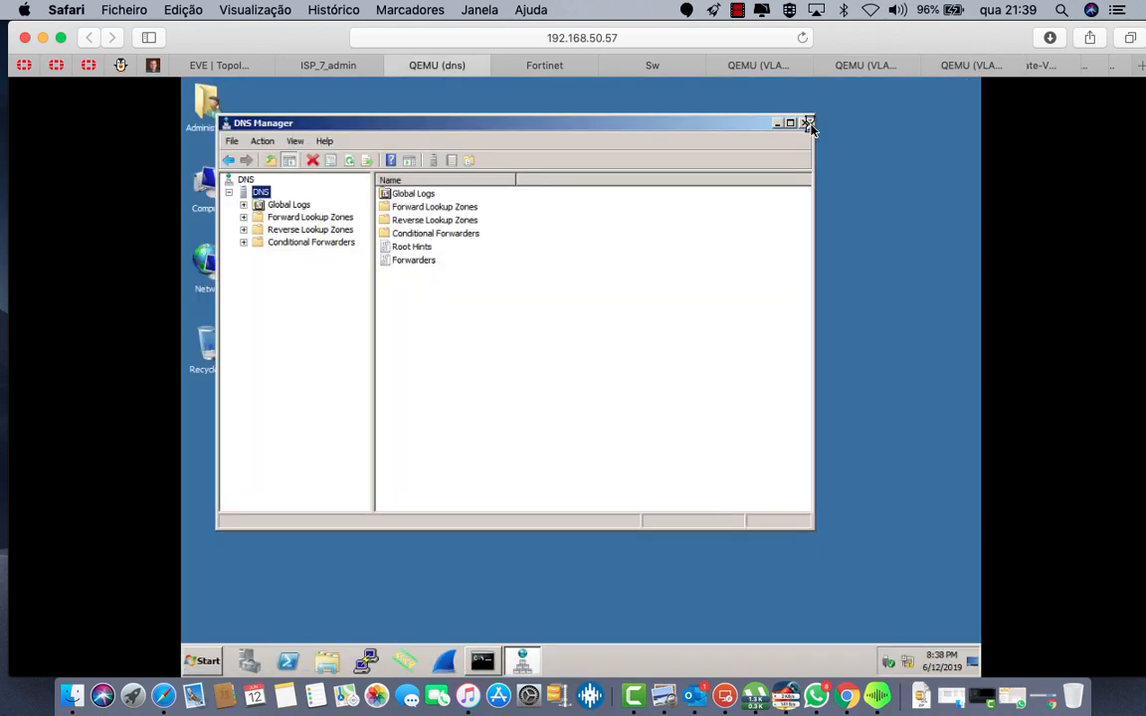
Step: Close DNS Manager, launch IIS Manager maximized and open the Default Web Site
left_click(807, 124)
left_click(208, 664)
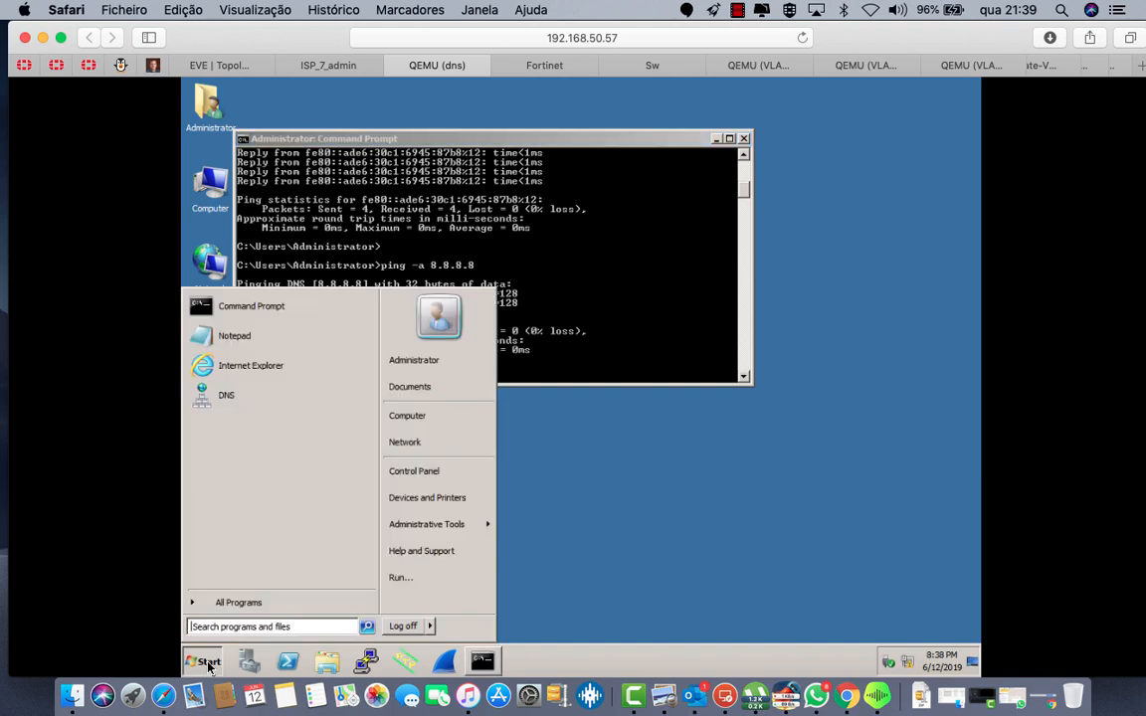
mouse_move(487, 527)
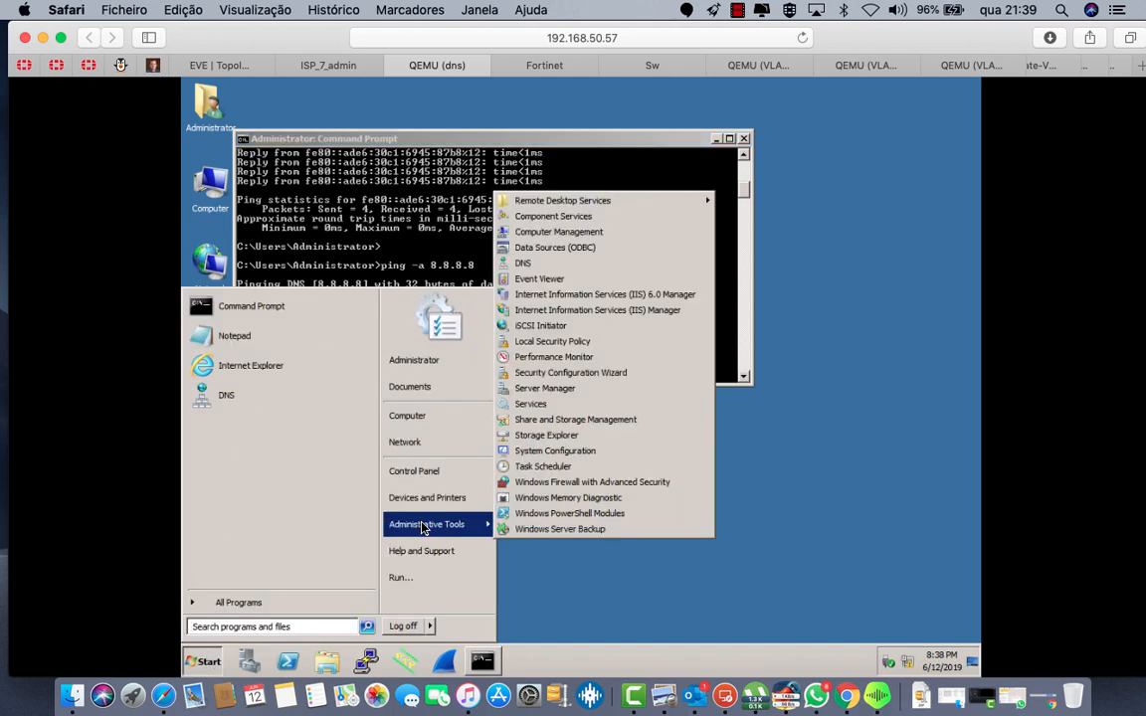
left_click(587, 310)
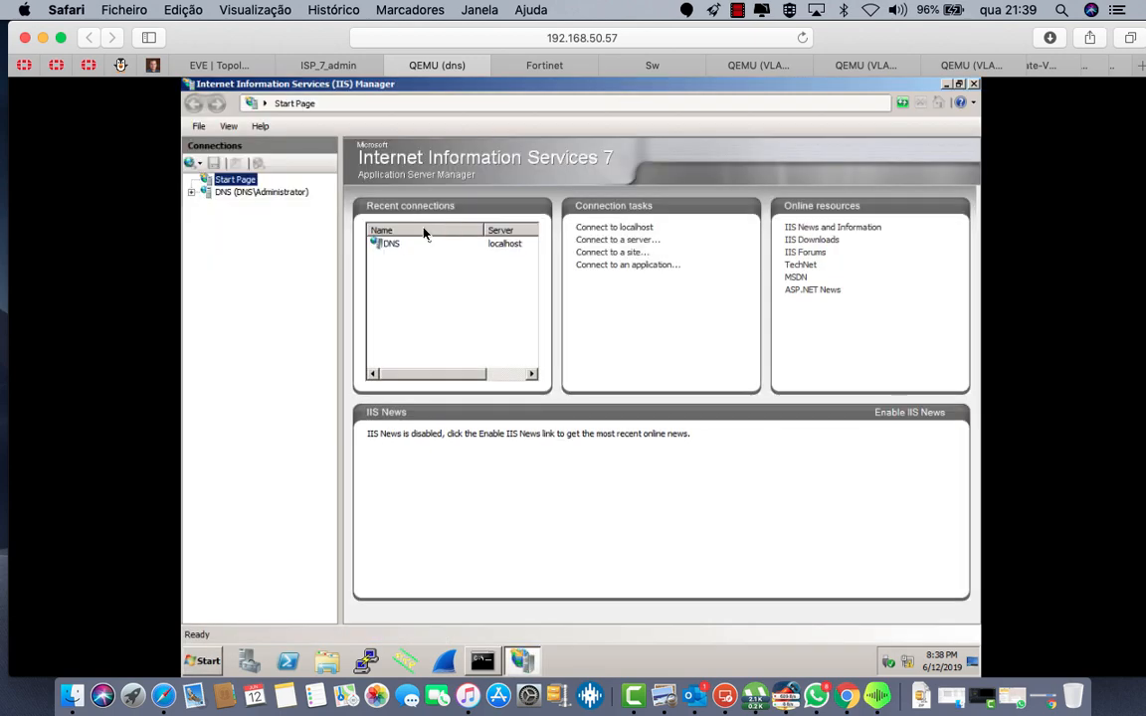
left_click(842, 173)
left_click(239, 192)
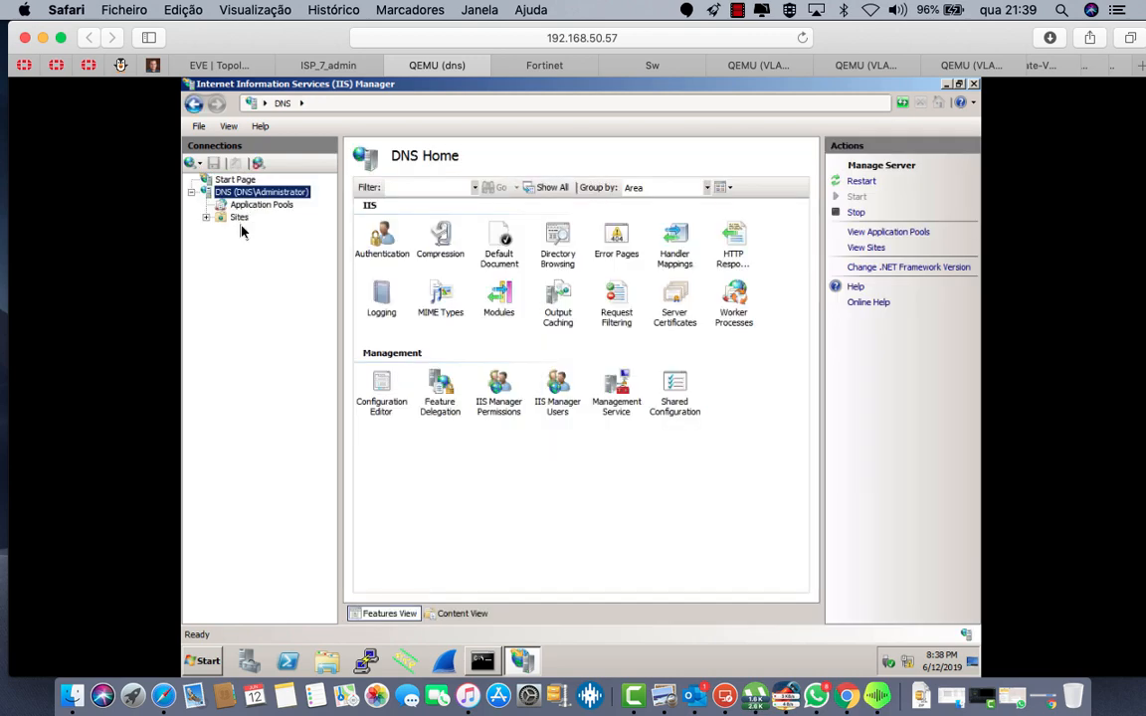
left_click(239, 218)
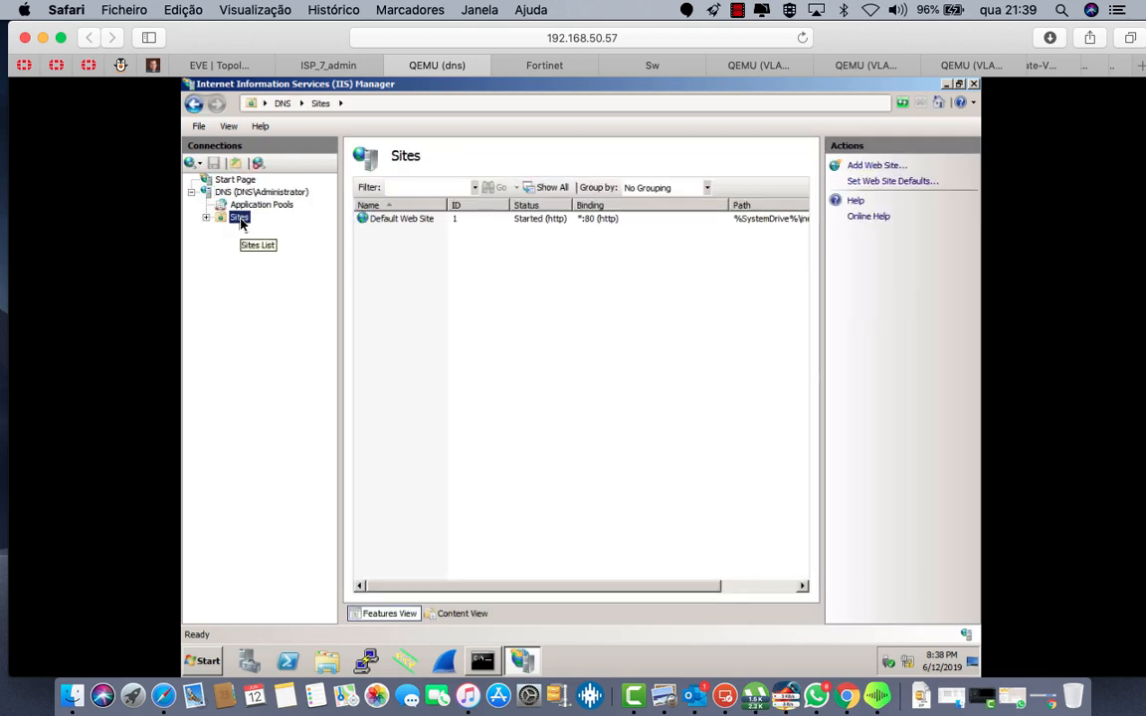
double_click(407, 225)
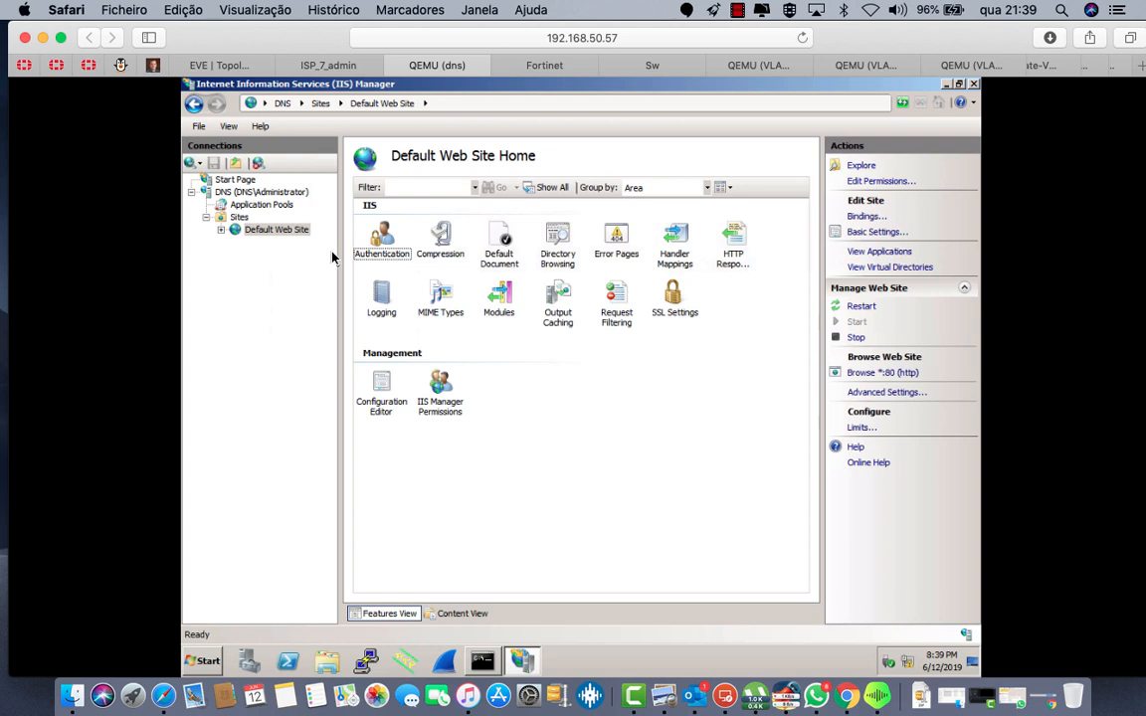
right_click(304, 234)
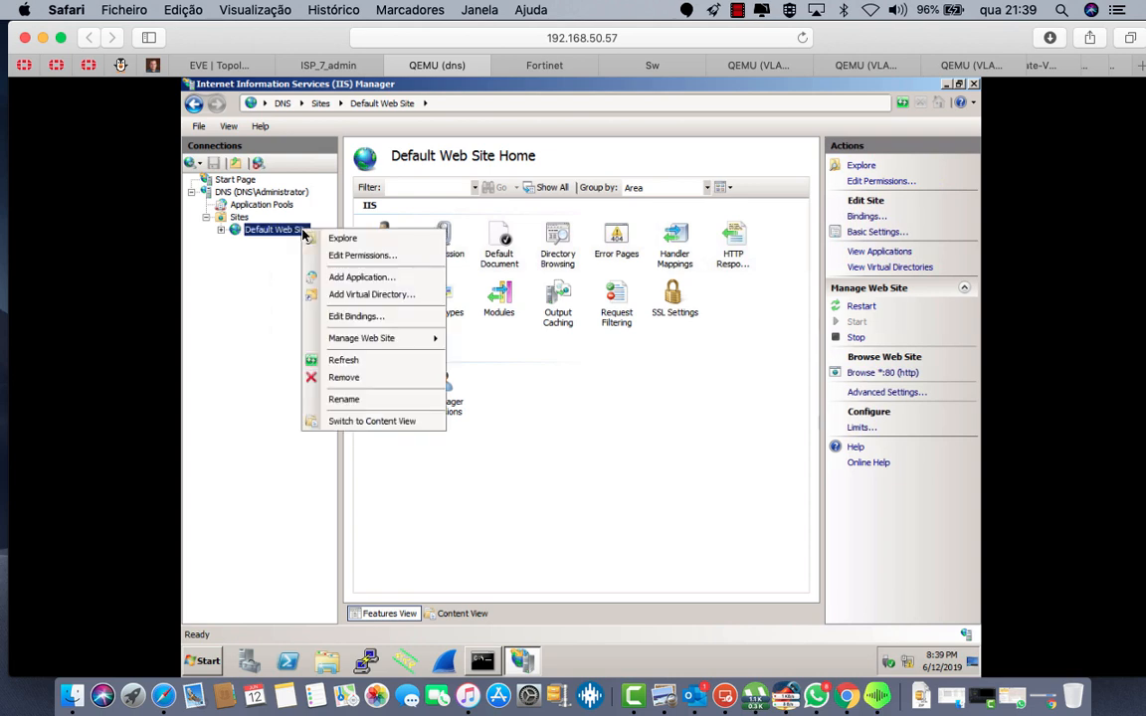
left_click(344, 399)
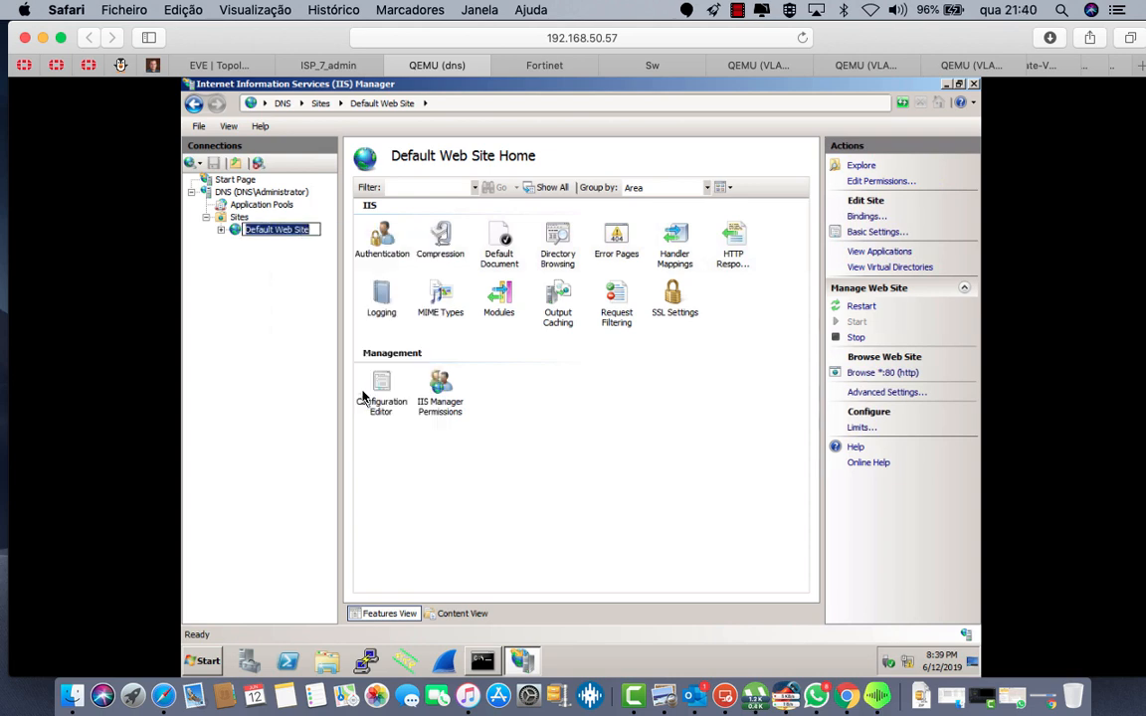
type("www.google.com")
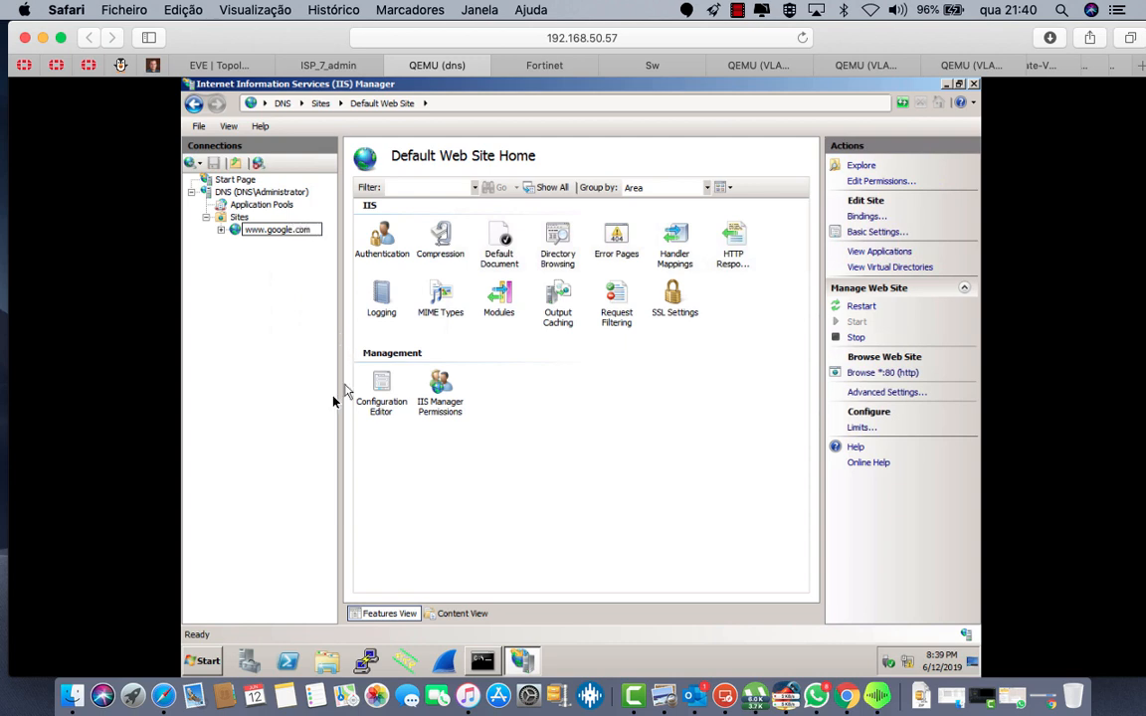
key("Return")
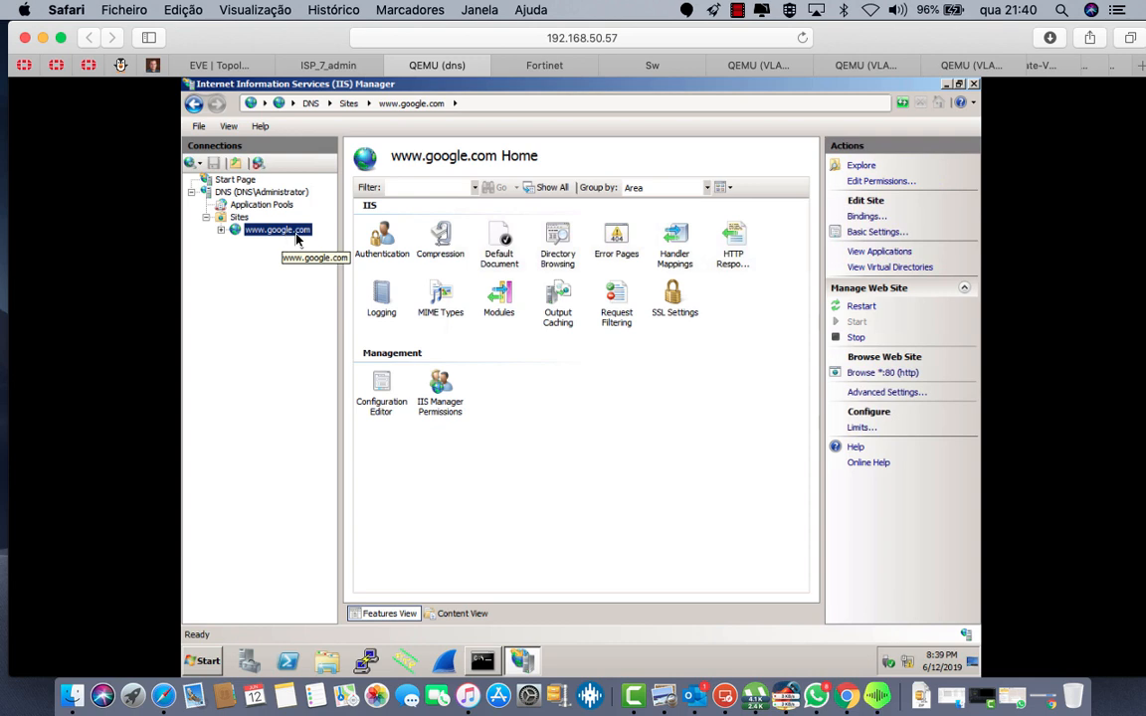
right_click(290, 234)
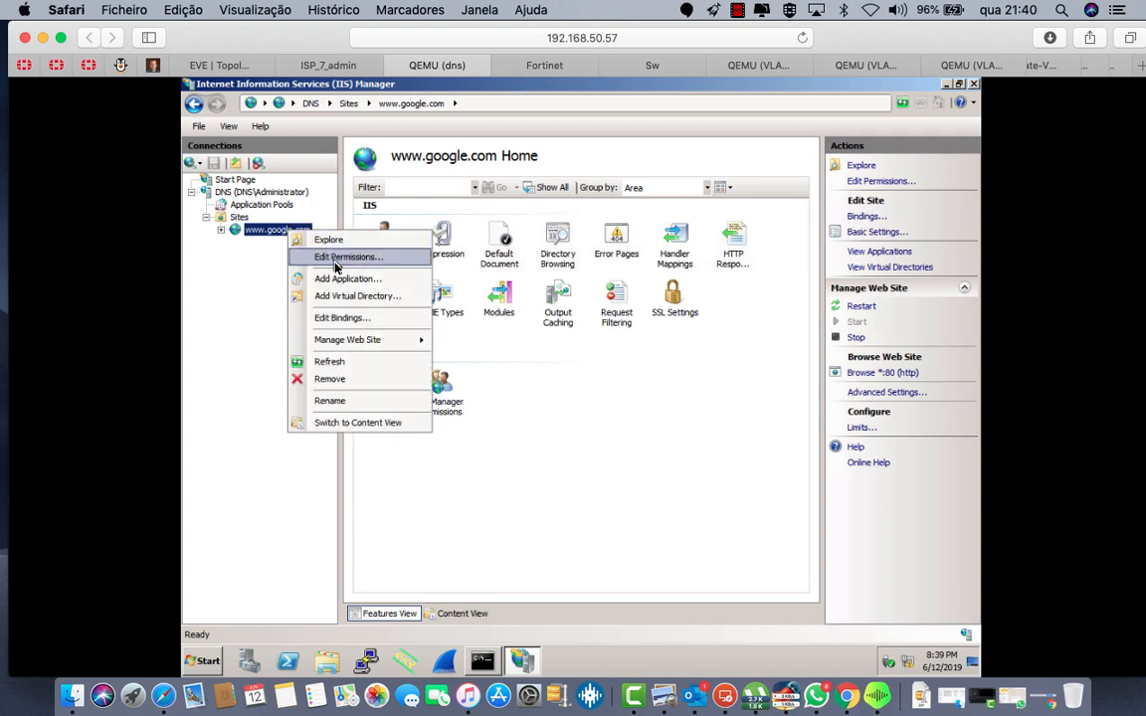
left_click(340, 242)
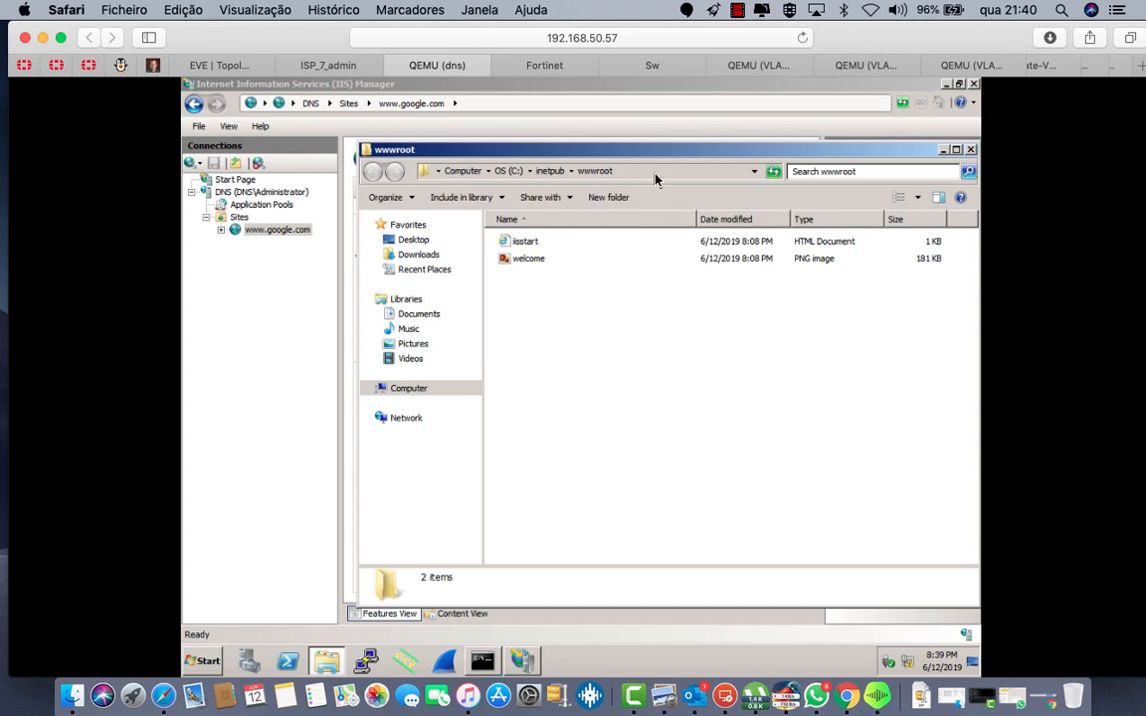
left_click(656, 178)
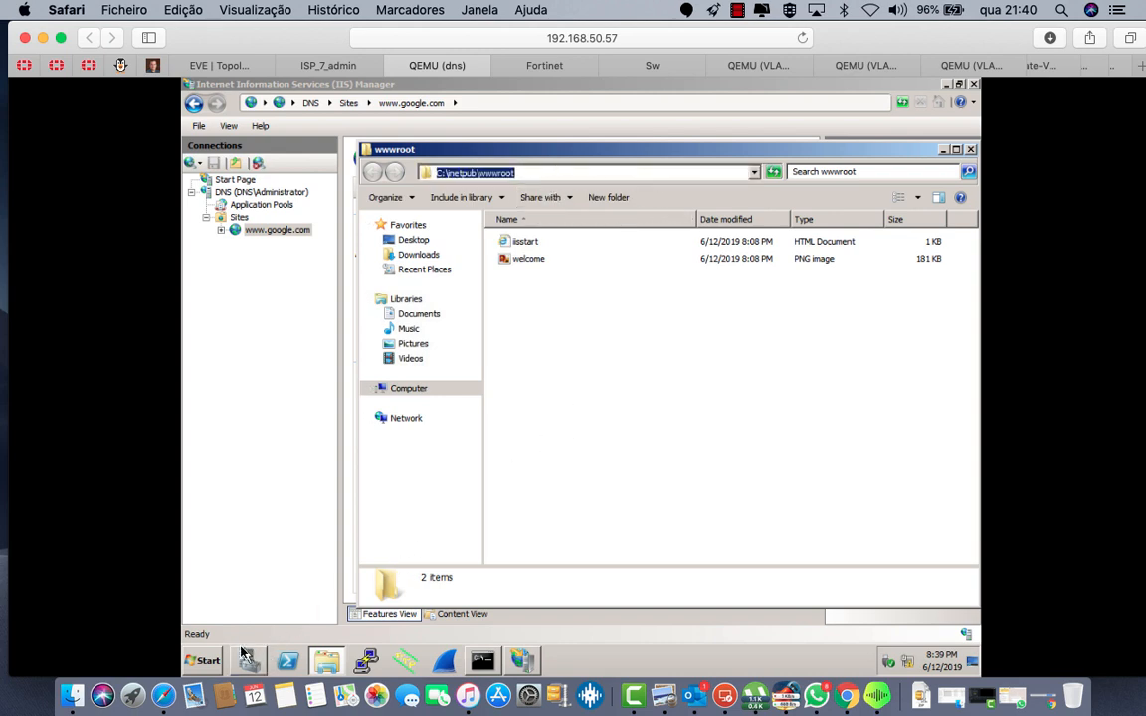
Step: Launch DNS Manager and view the records of the ccnaforall.com forward lookup zone
left_click(206, 661)
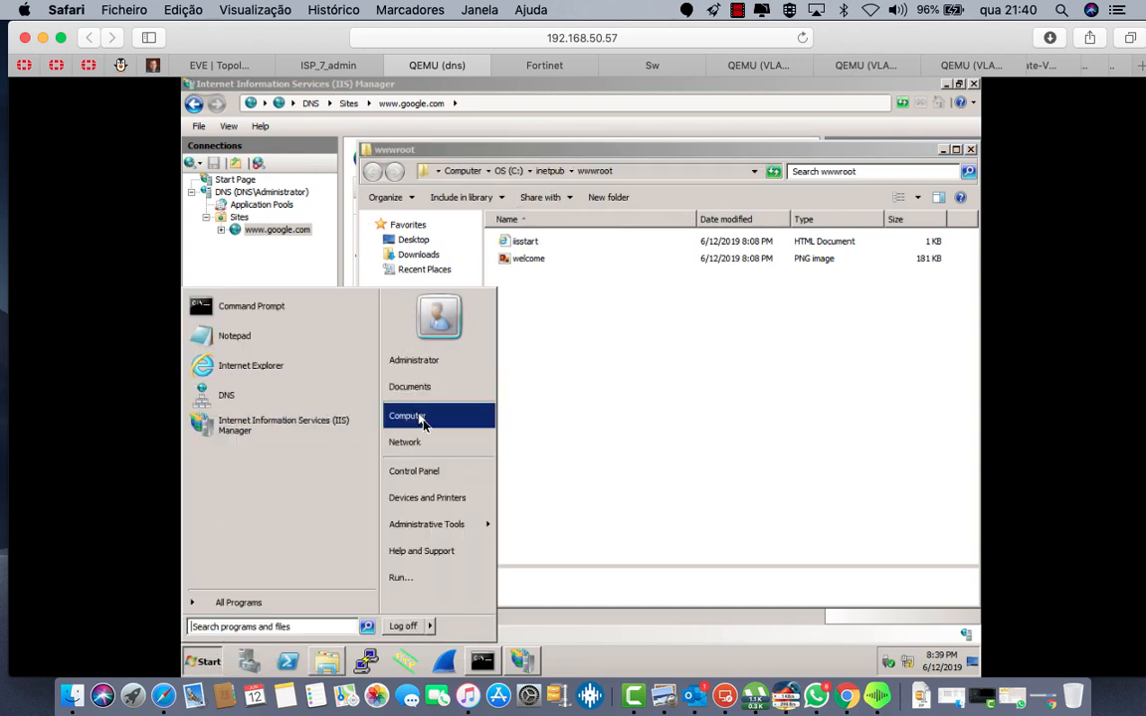
left_click(221, 395)
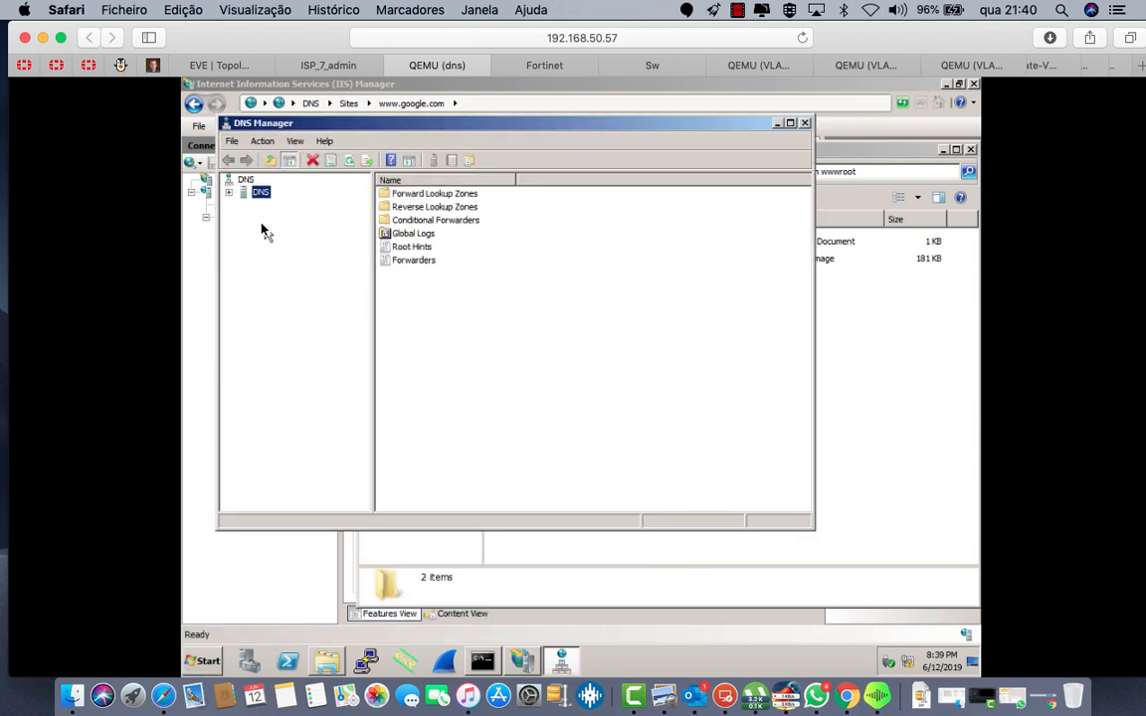
left_click(228, 192)
left_click(270, 206)
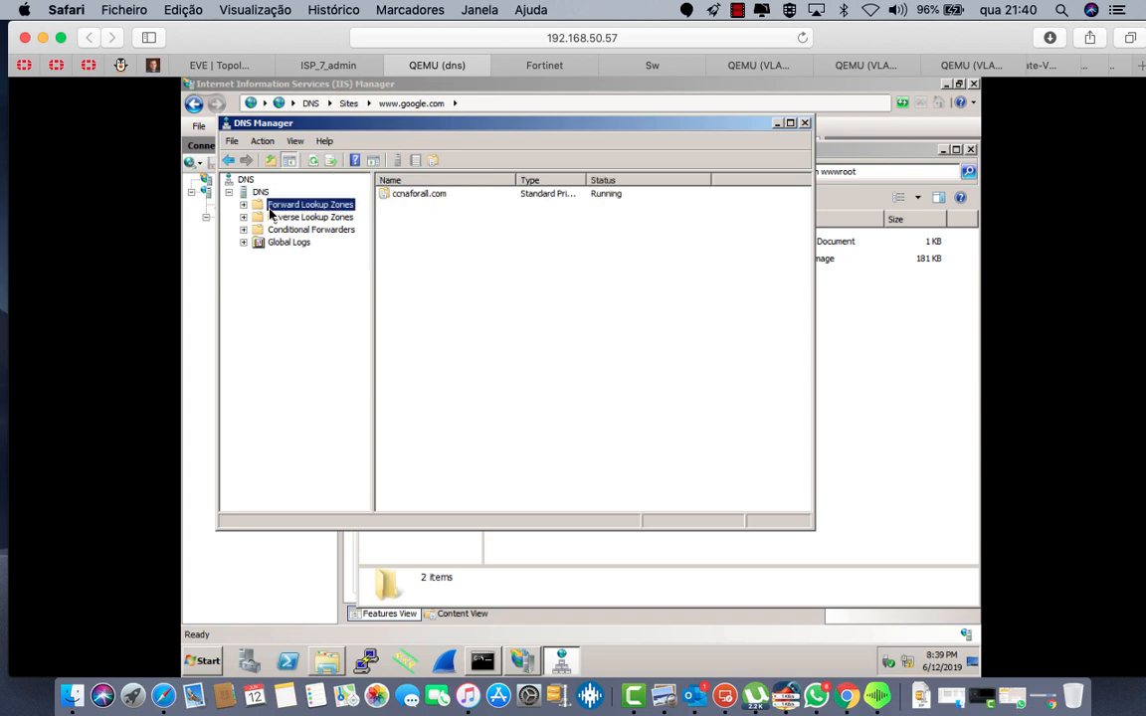
left_click(243, 205)
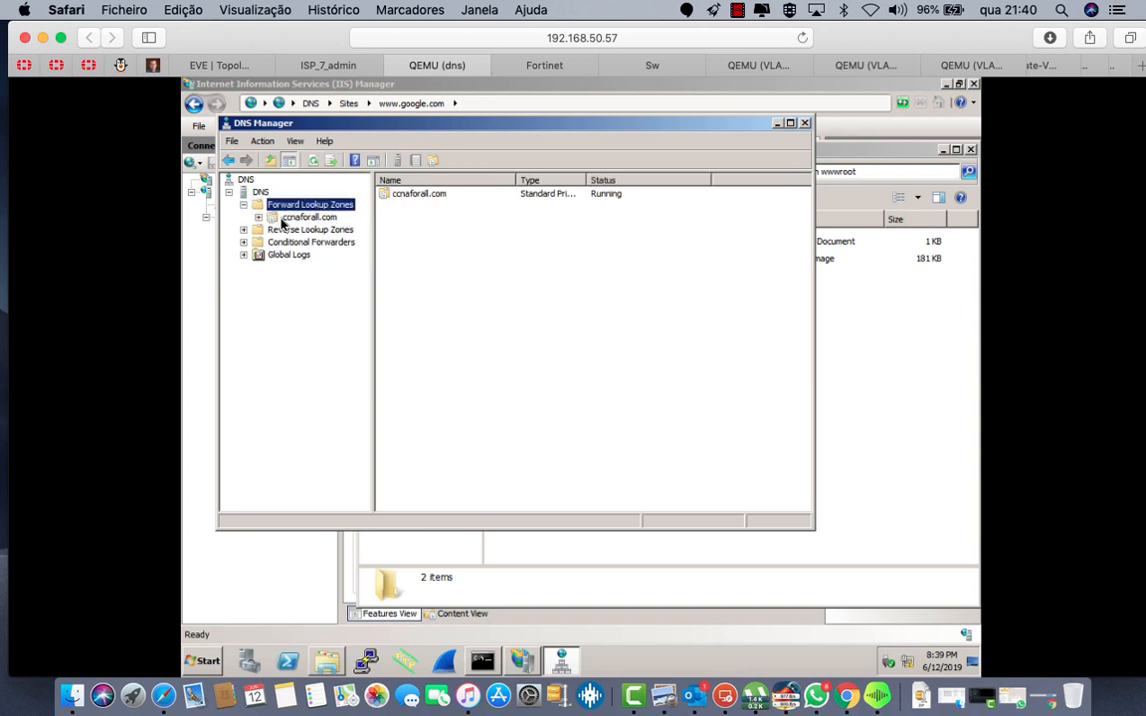
left_click(289, 218)
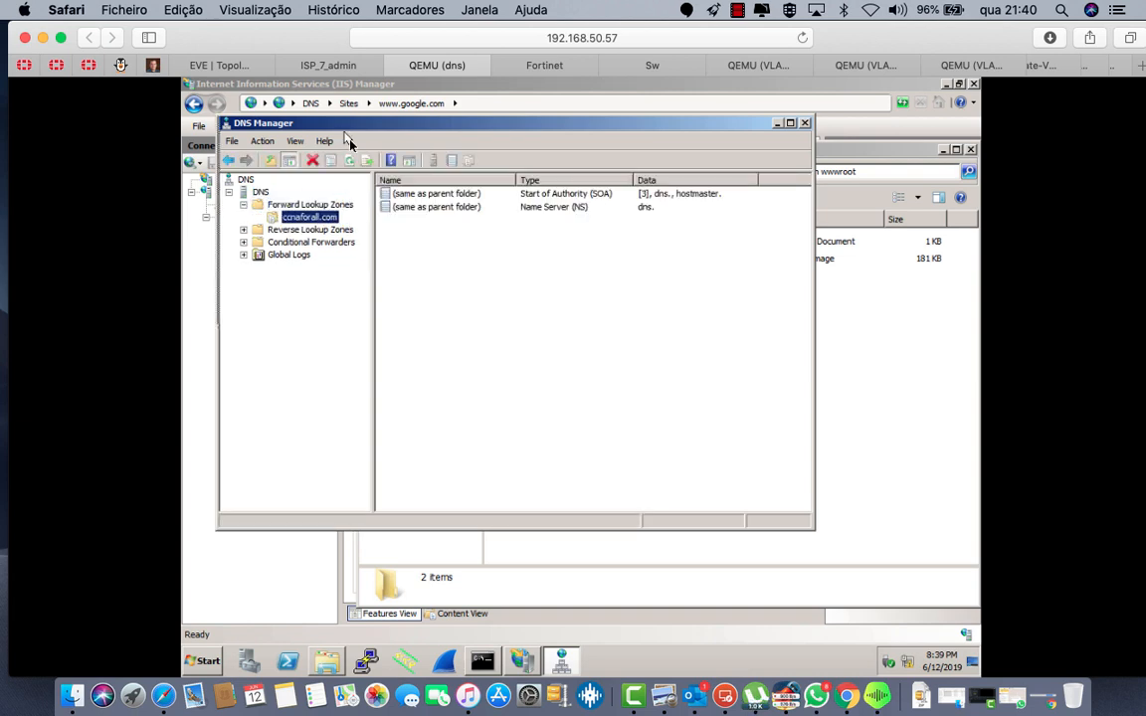
left_click_drag(346, 133, 479, 238)
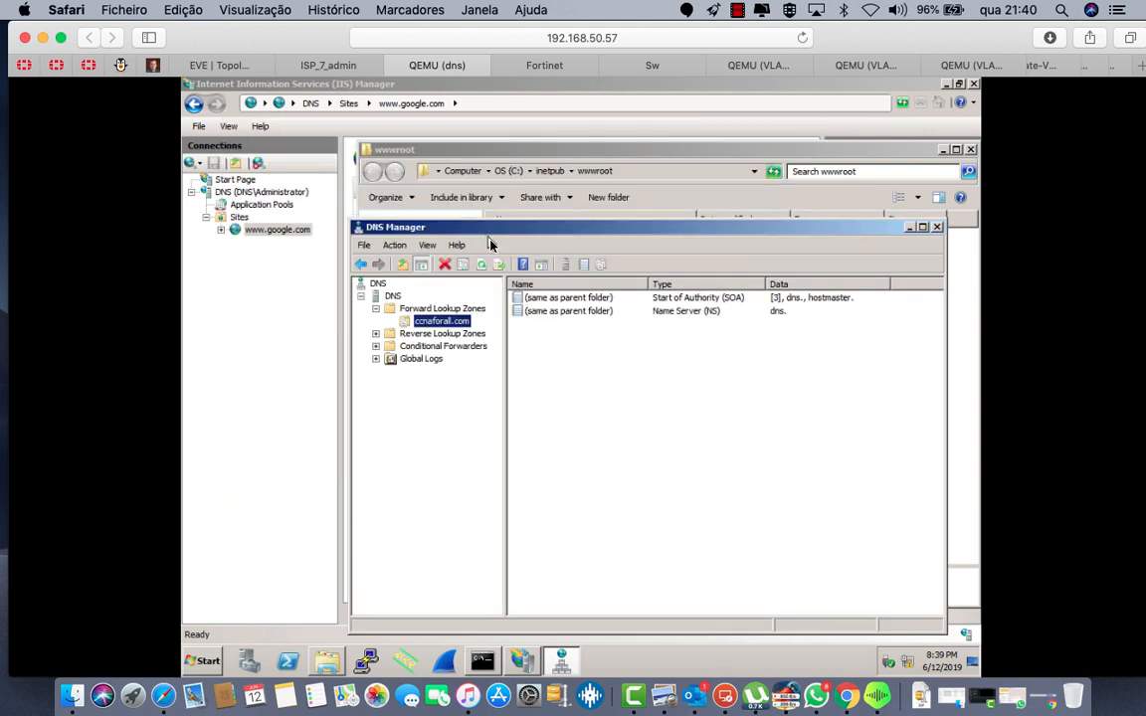
Step: Open and close the ccnaforall.com zone properties, then select the DNS server node
right_click(433, 328)
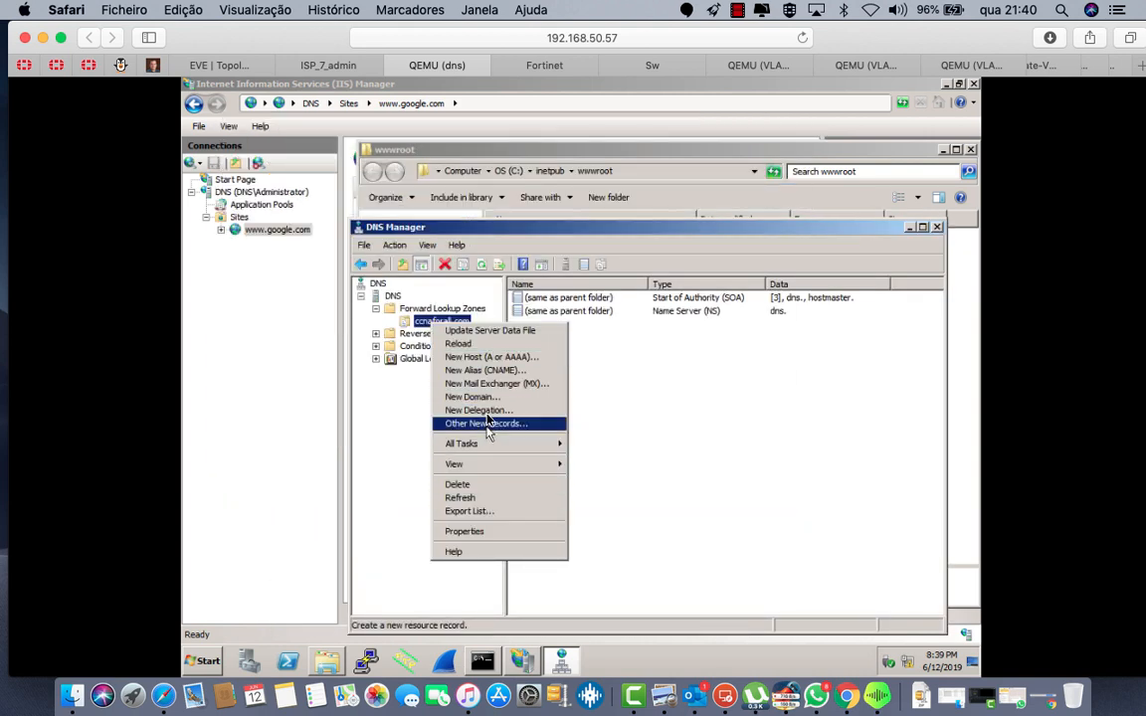
left_click(465, 531)
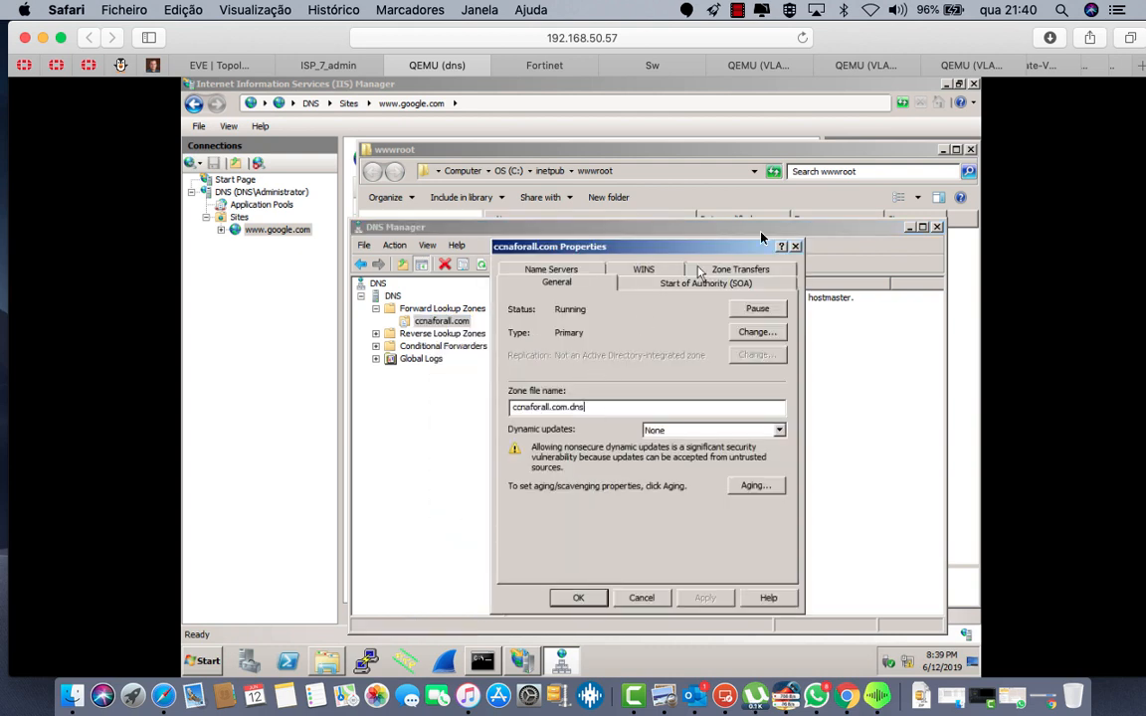
left_click(796, 248)
left_click(392, 297)
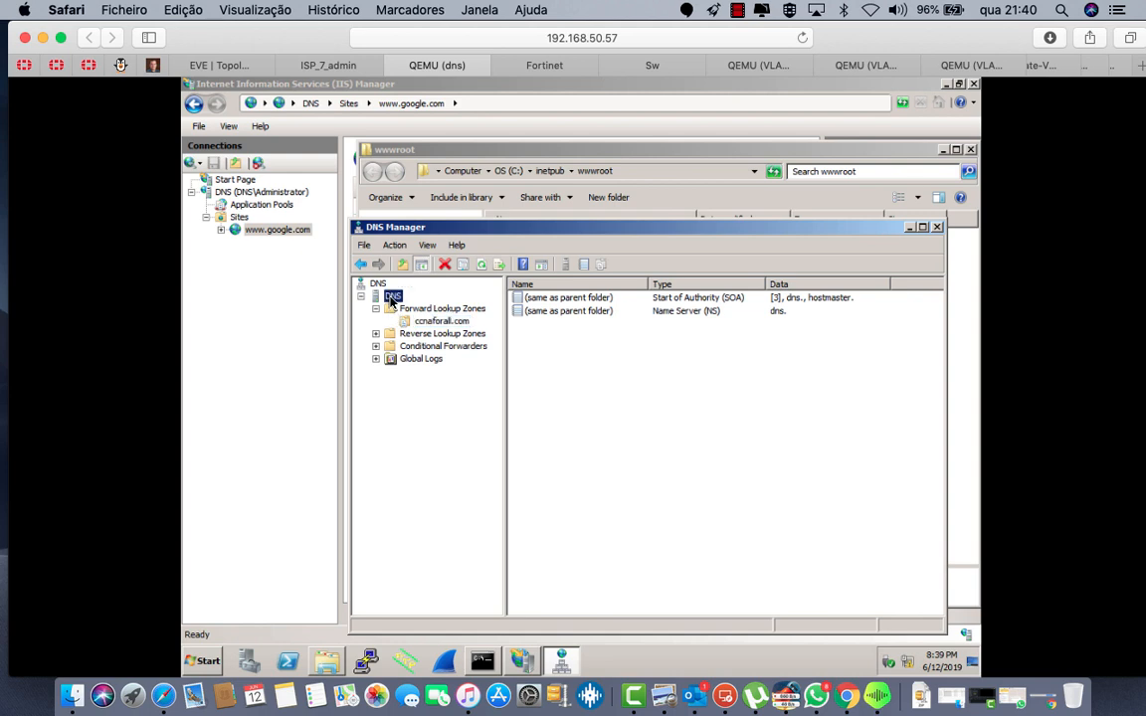
Step: Create primary forward lookup zone google.com with zone file google.com.dns and view its records
right_click(392, 299)
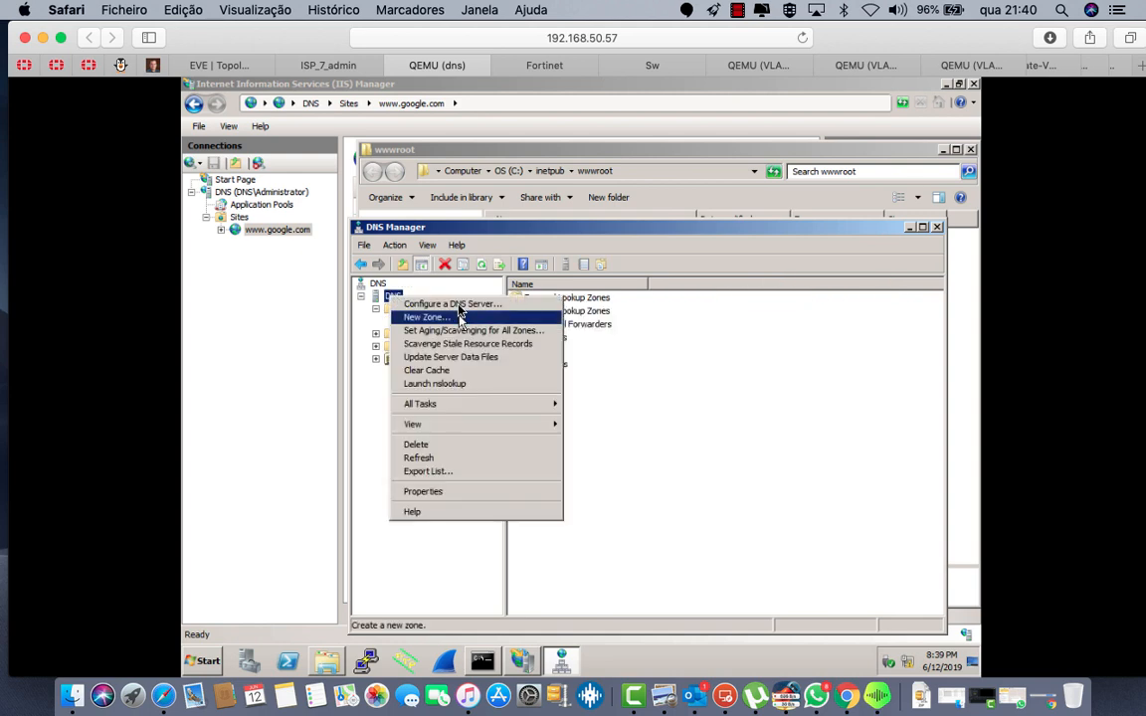
left_click(448, 318)
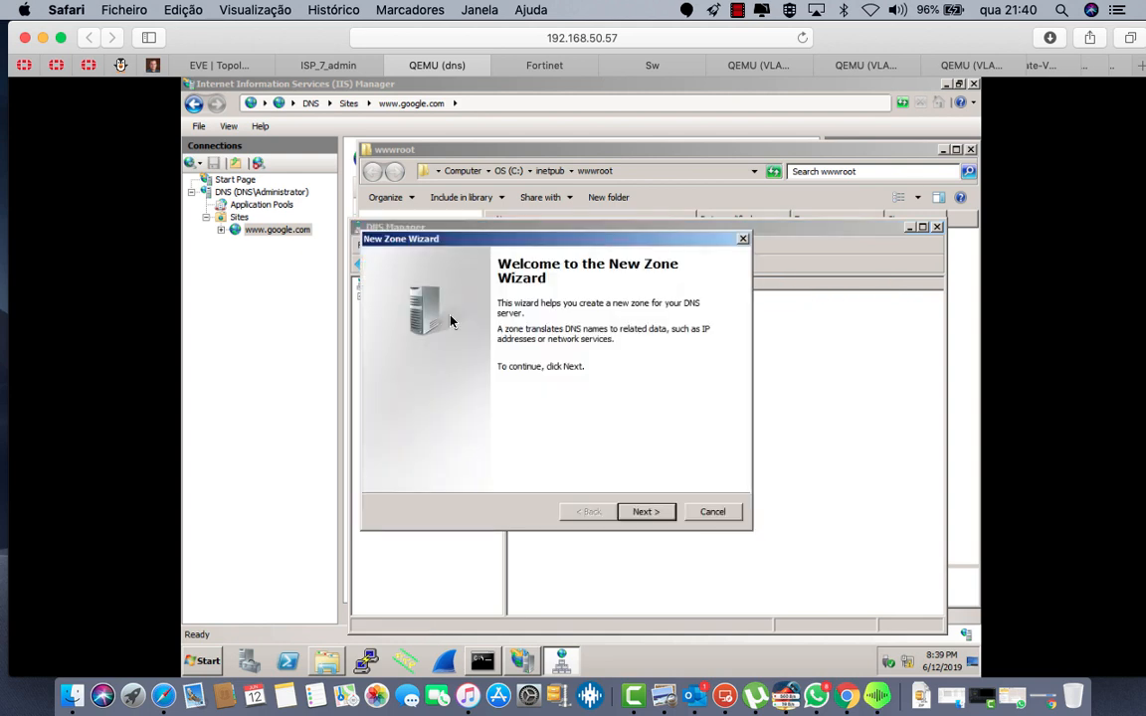
left_click(643, 511)
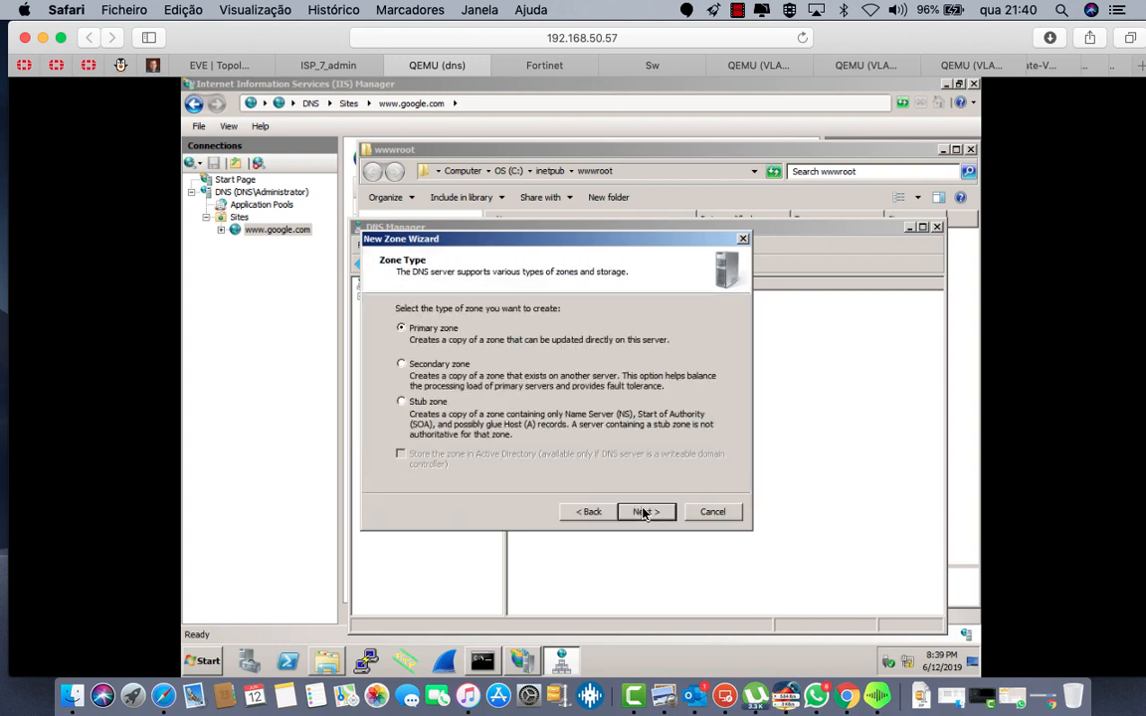
left_click(638, 514)
left_click(640, 512)
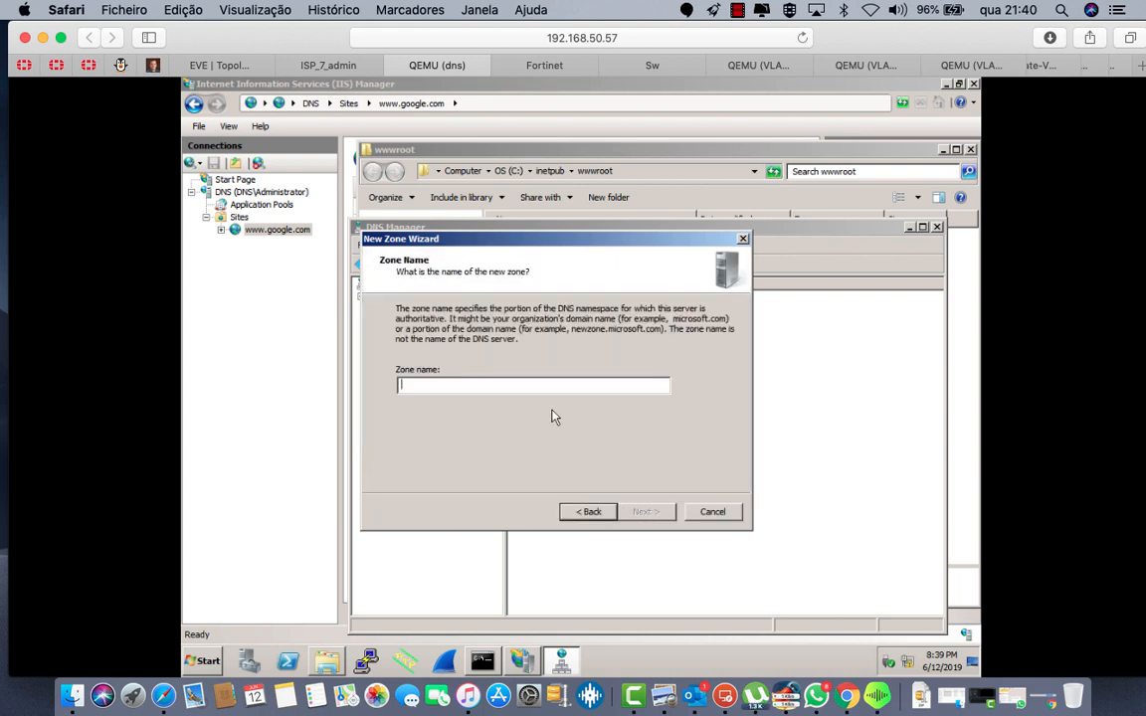
type("google")
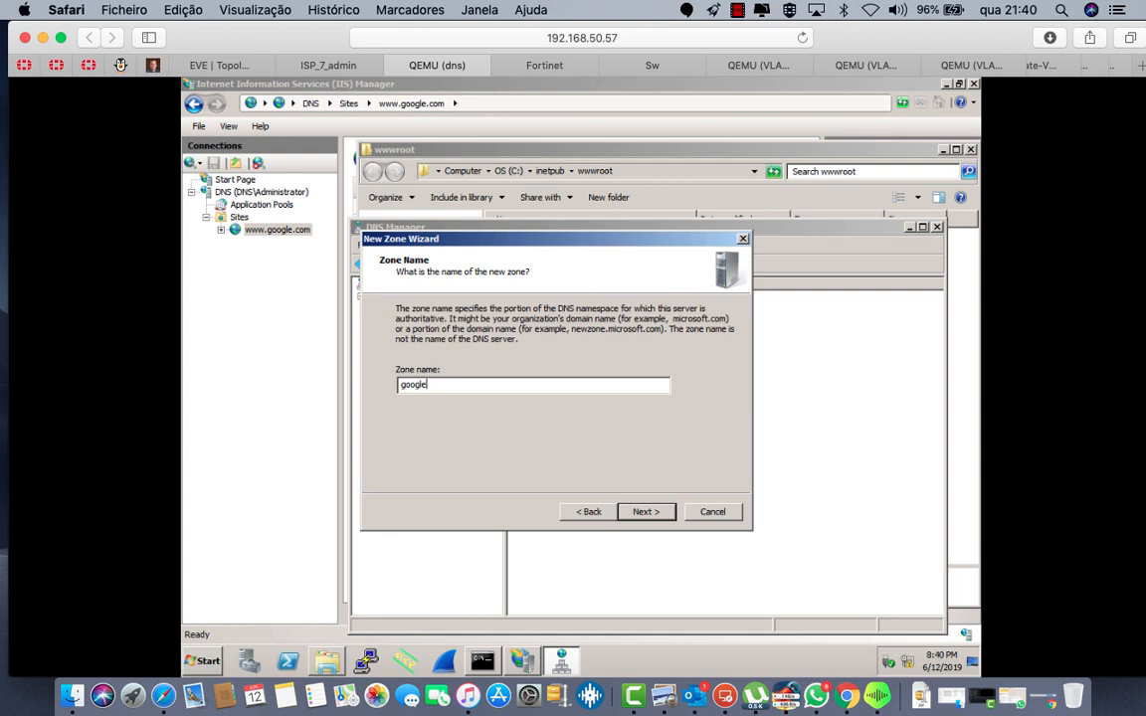
type(".com")
left_click(640, 518)
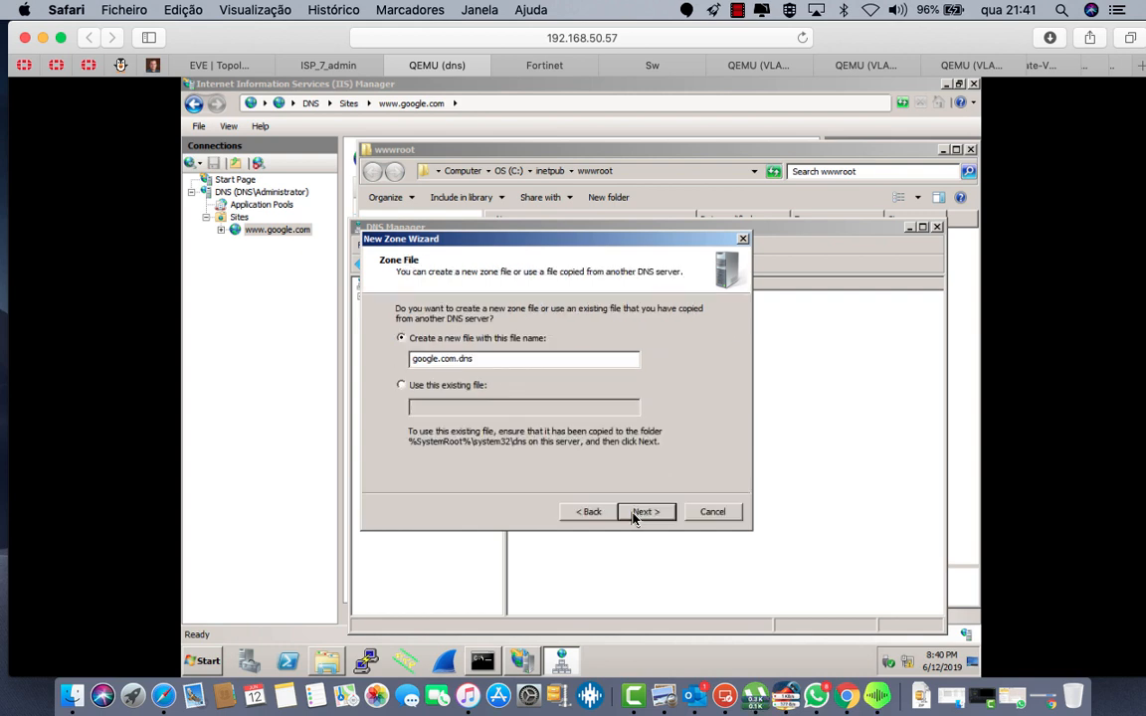
left_click(634, 516)
left_click(636, 513)
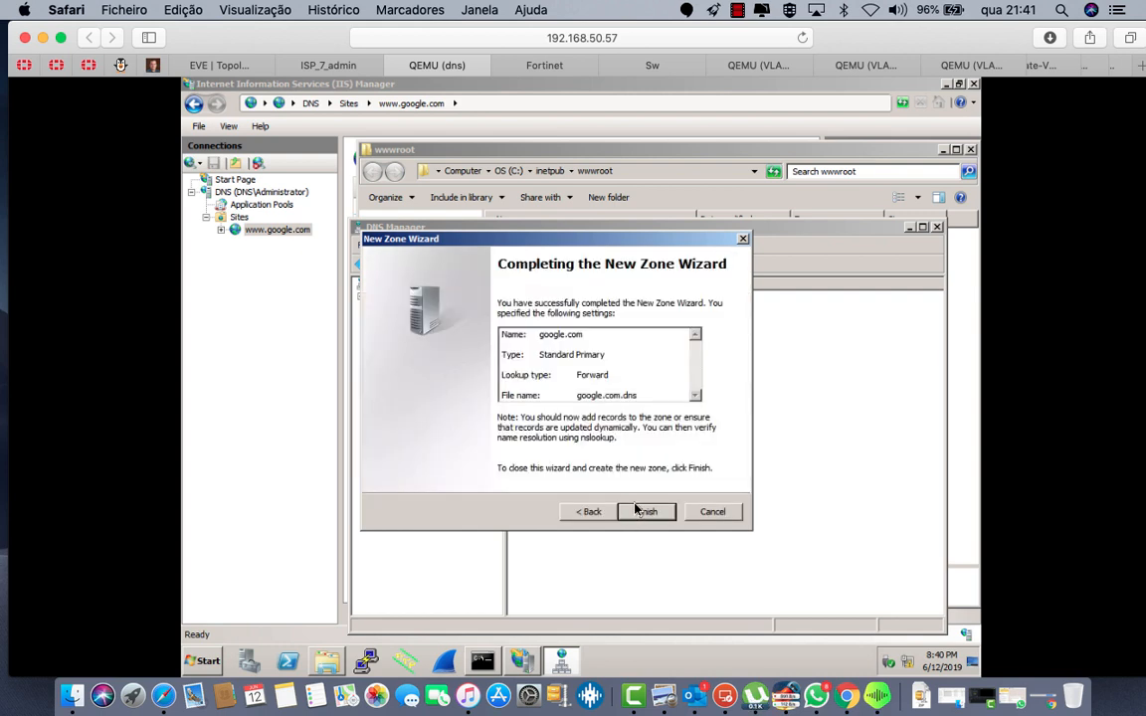
left_click(637, 512)
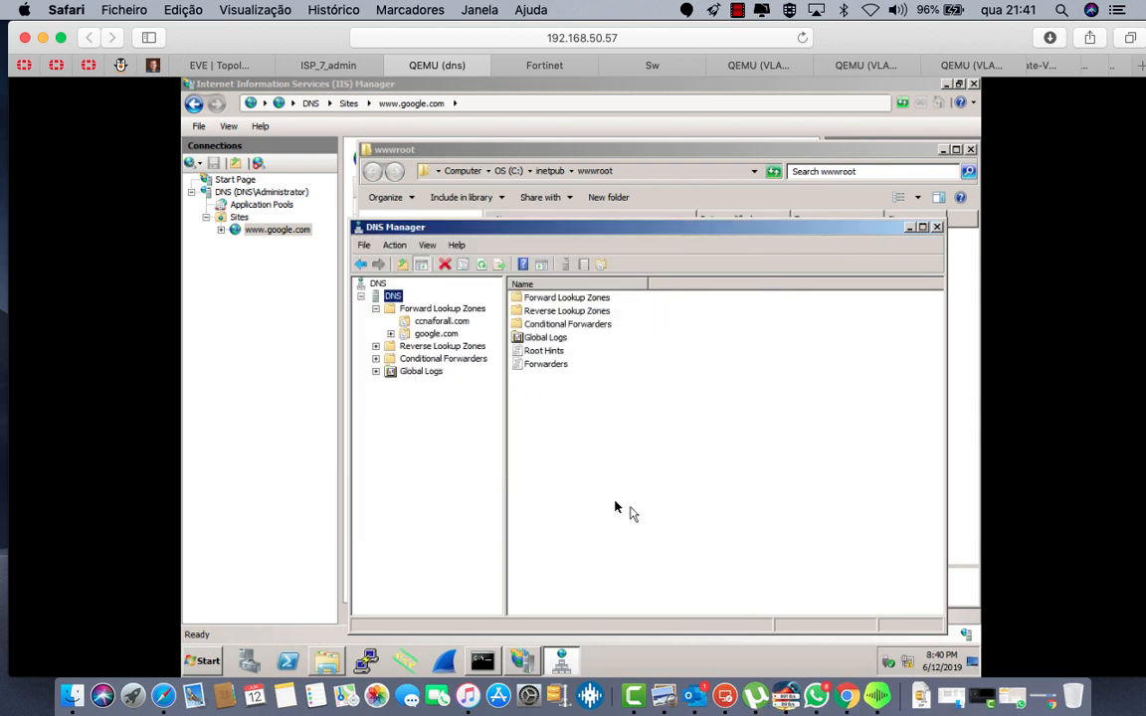
left_click(436, 336)
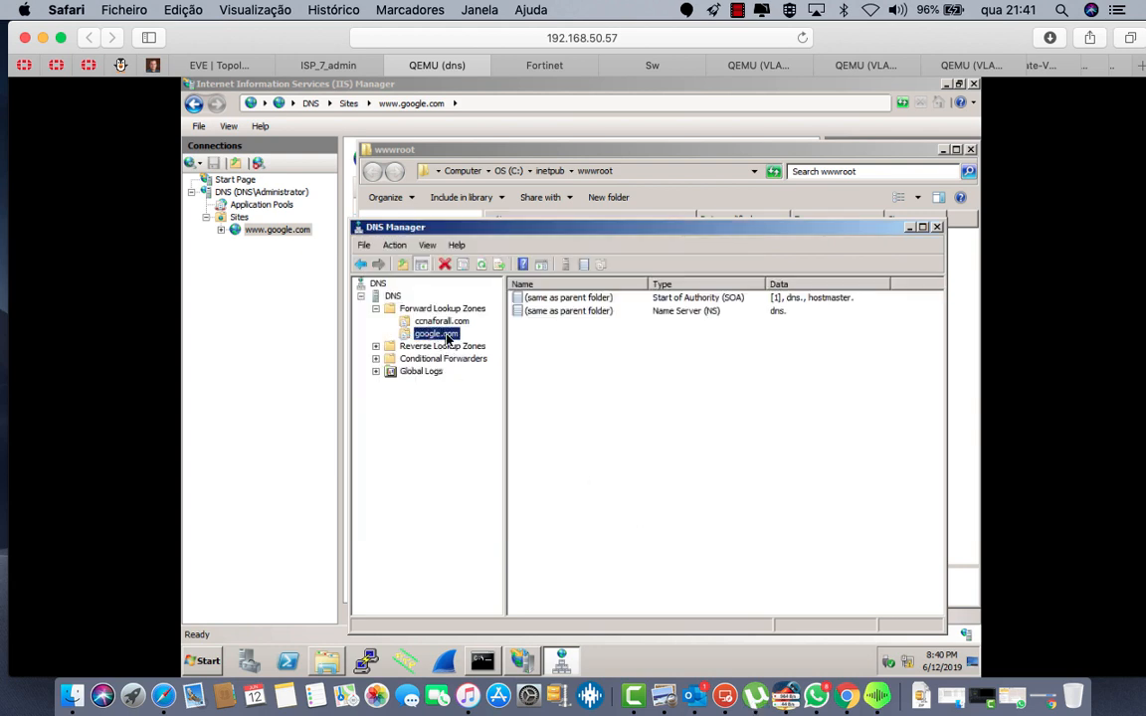
Step: Start a new host record in google.com with name www and IP 8.8.8.8
right_click(447, 337)
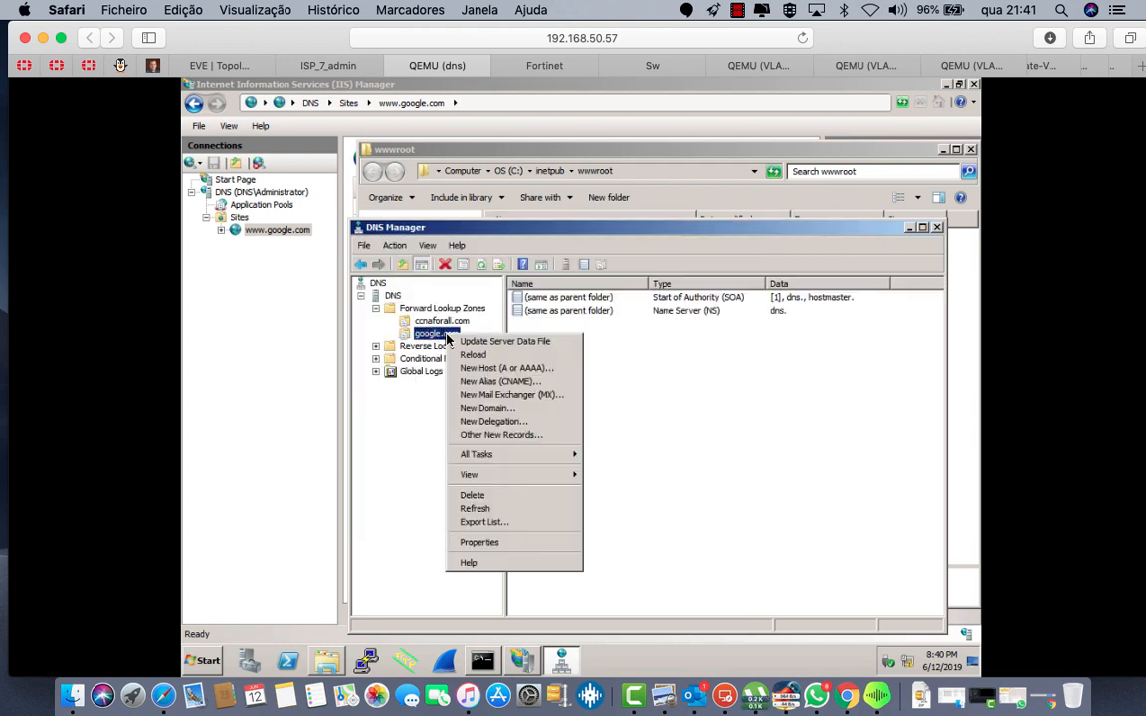
left_click(503, 368)
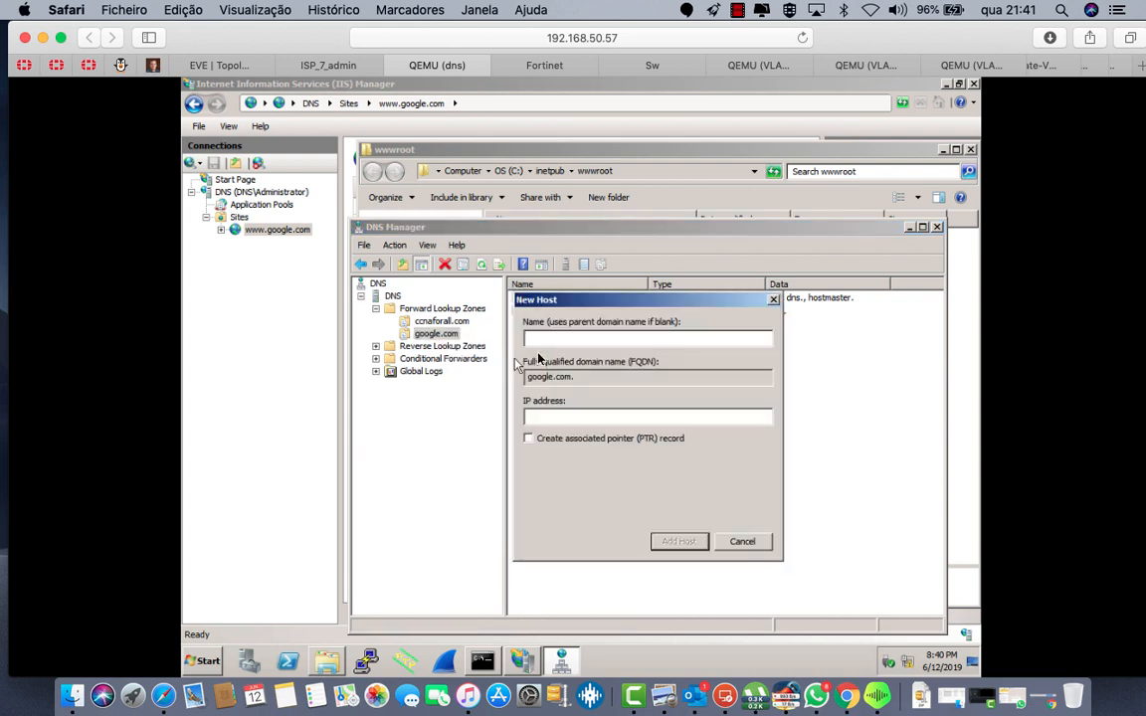
type("www")
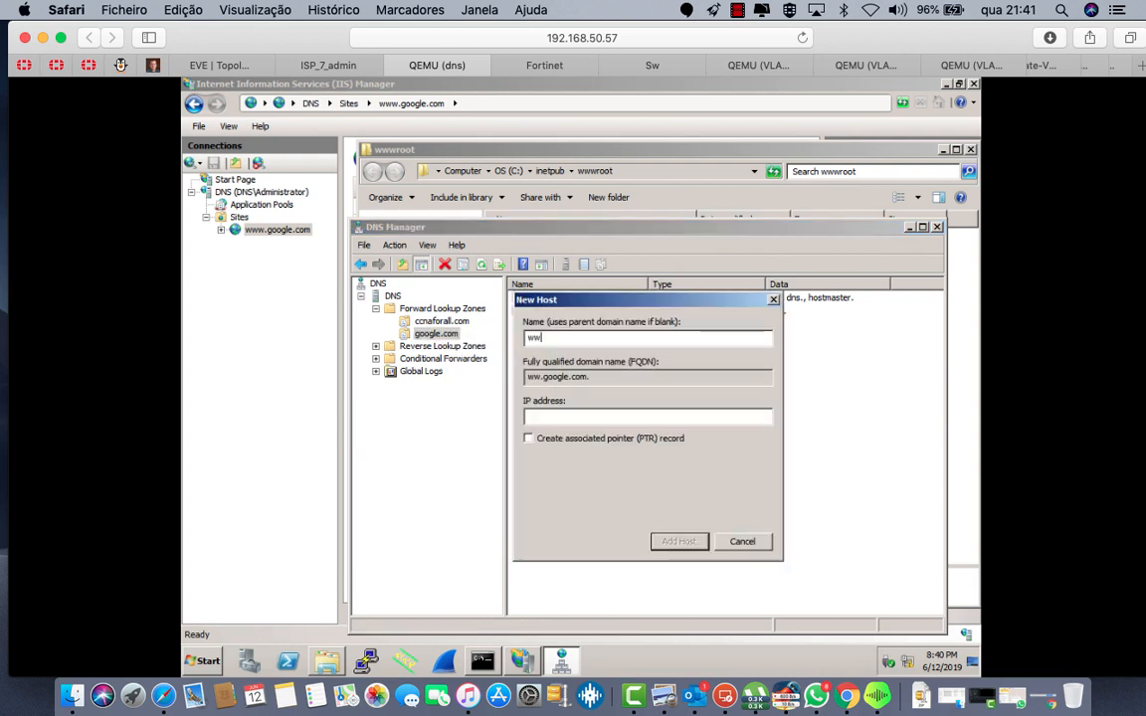
left_click(574, 416)
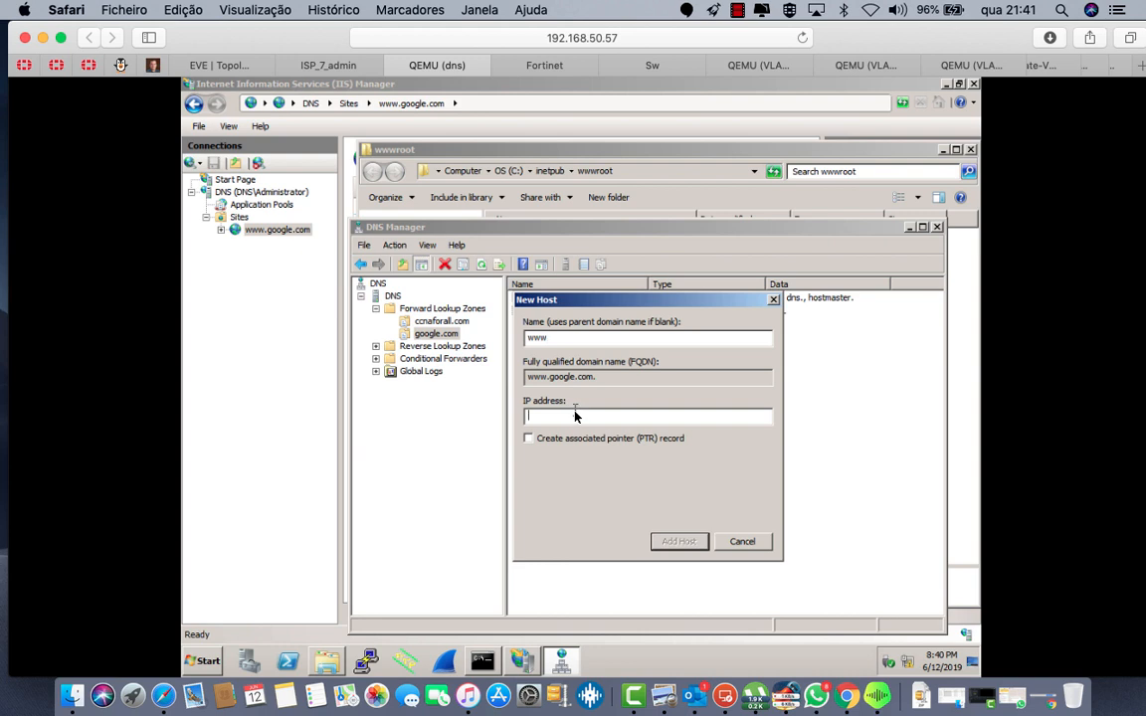
type("8.8.8.8")
Step: Run hostname in a command prompt to check the server's host name
left_click(215, 664)
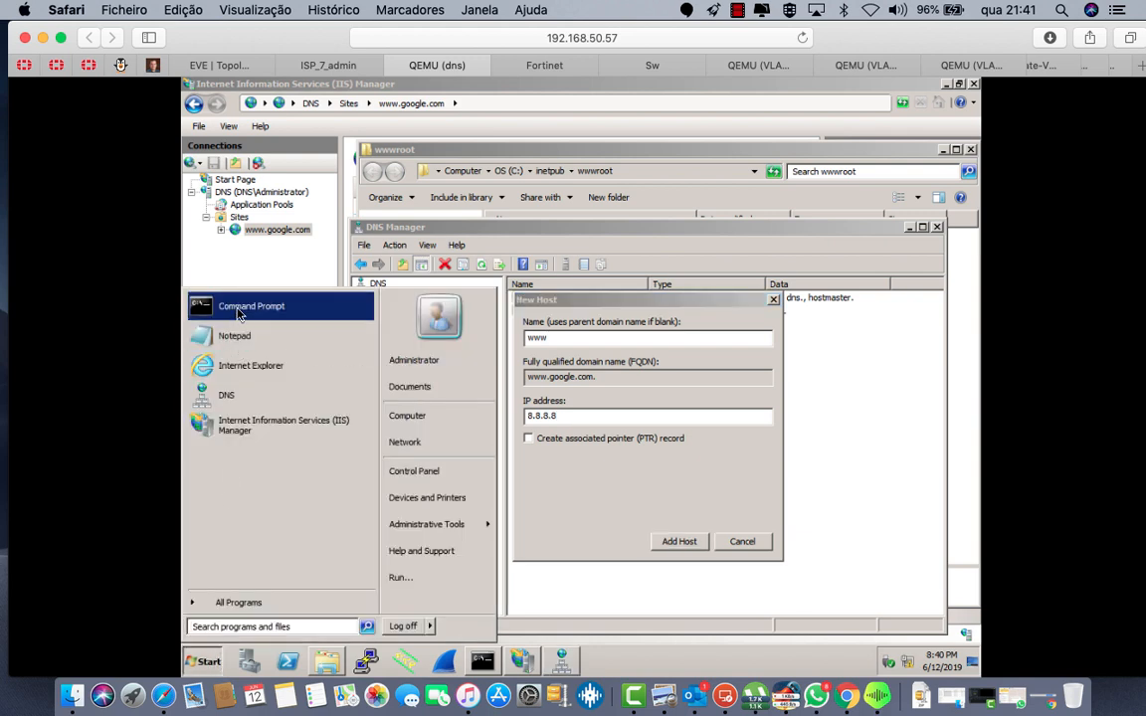
left_click(213, 293)
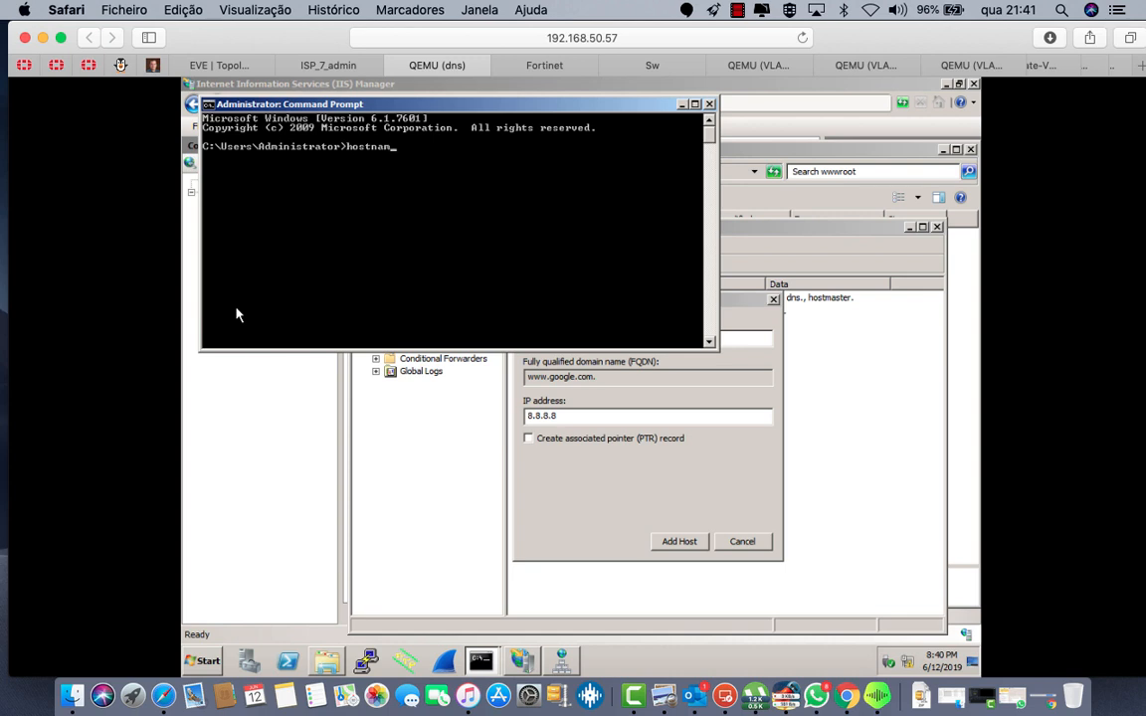
type("hostname")
key("Return")
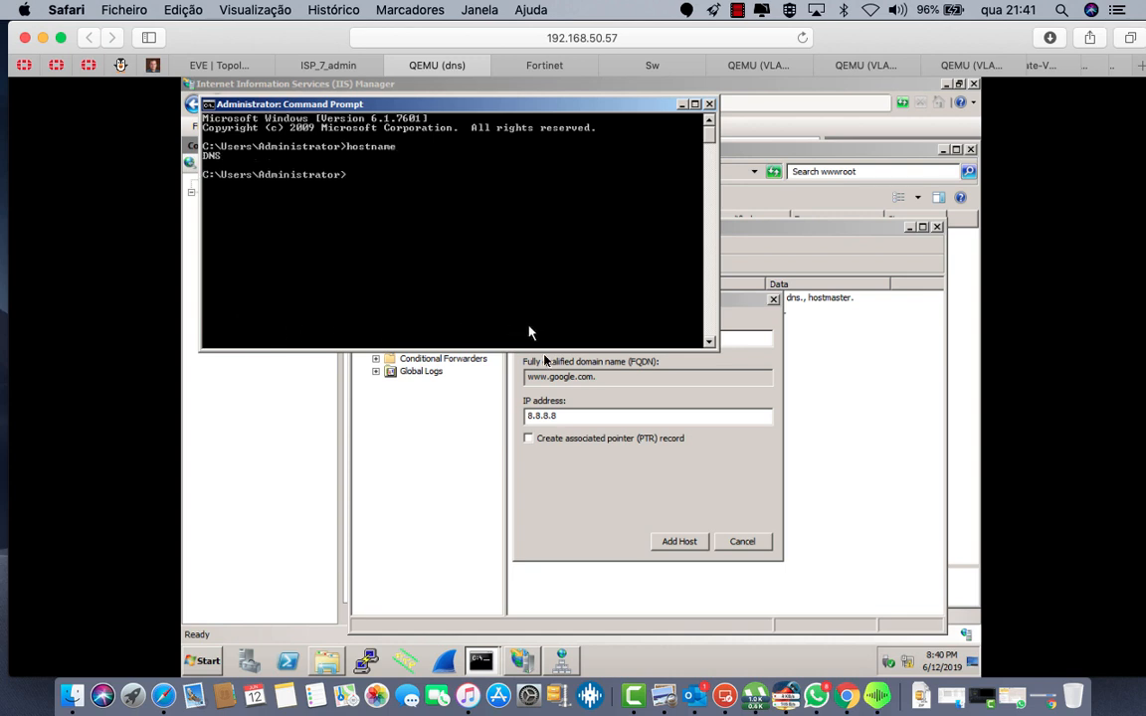
Step: Change the host name to DNS and add the A record for 8.8.8.8
left_click(568, 484)
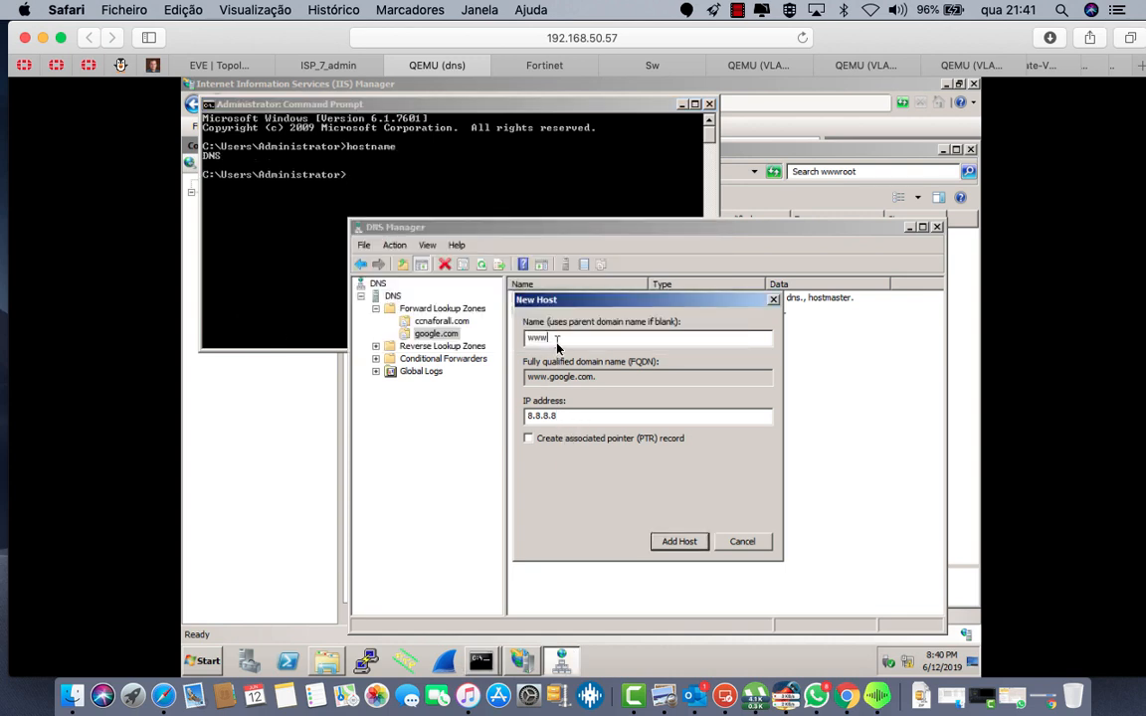
key("BackSpace")
key("BackSpace")
key("BackSpace")
type("dns")
key("BackSpace")
key("BackSpace")
key("BackSpace")
type("DNS")
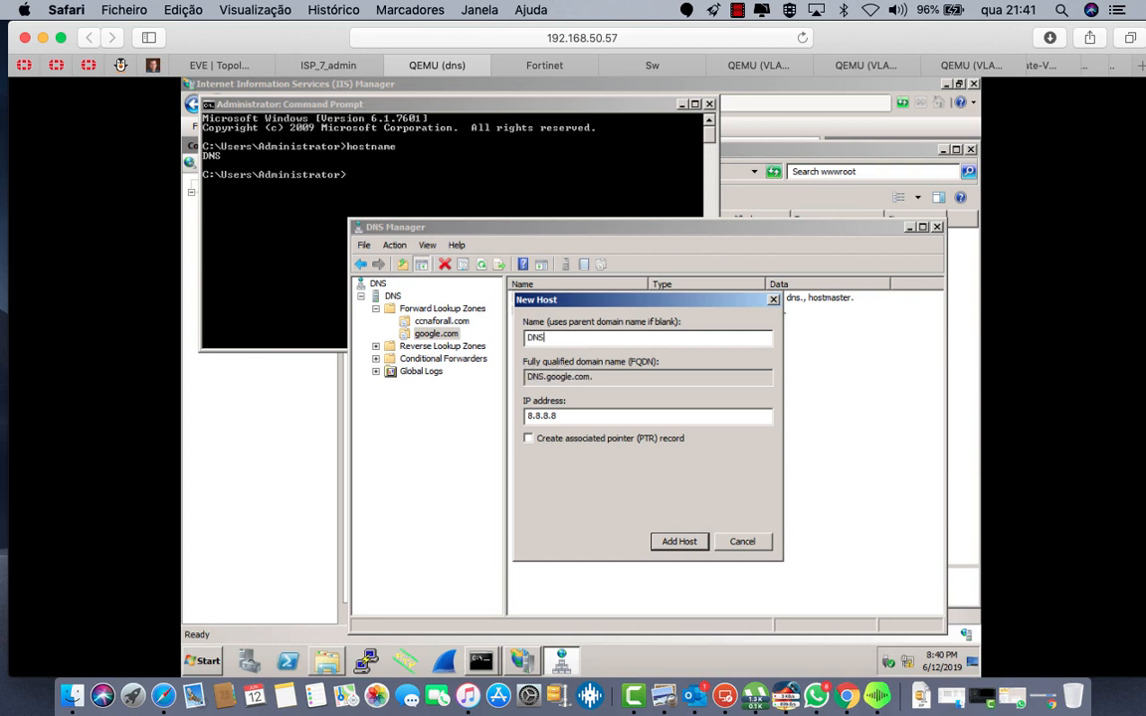
left_click(676, 544)
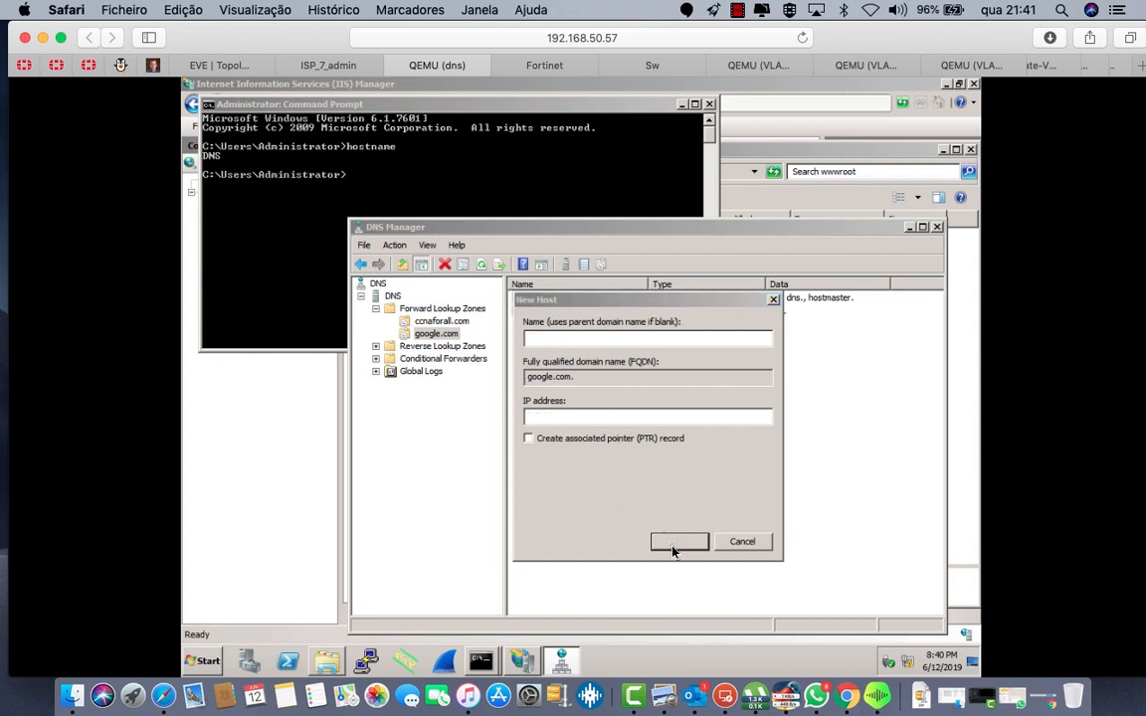
left_click(690, 415)
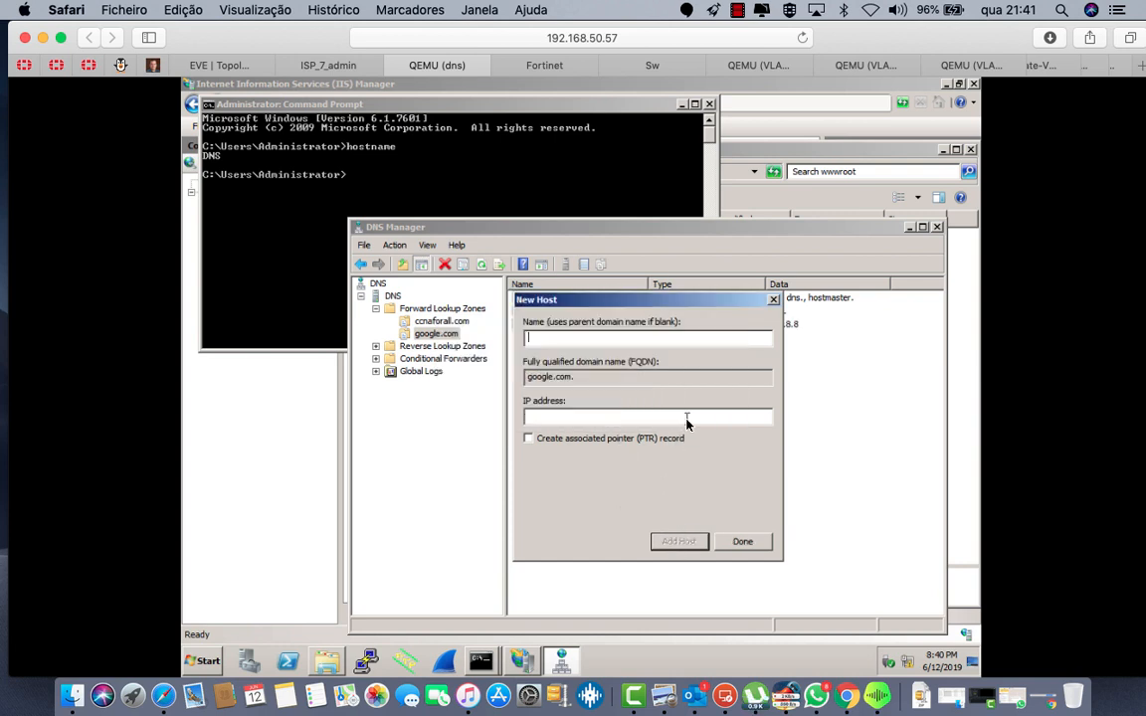
left_click(744, 543)
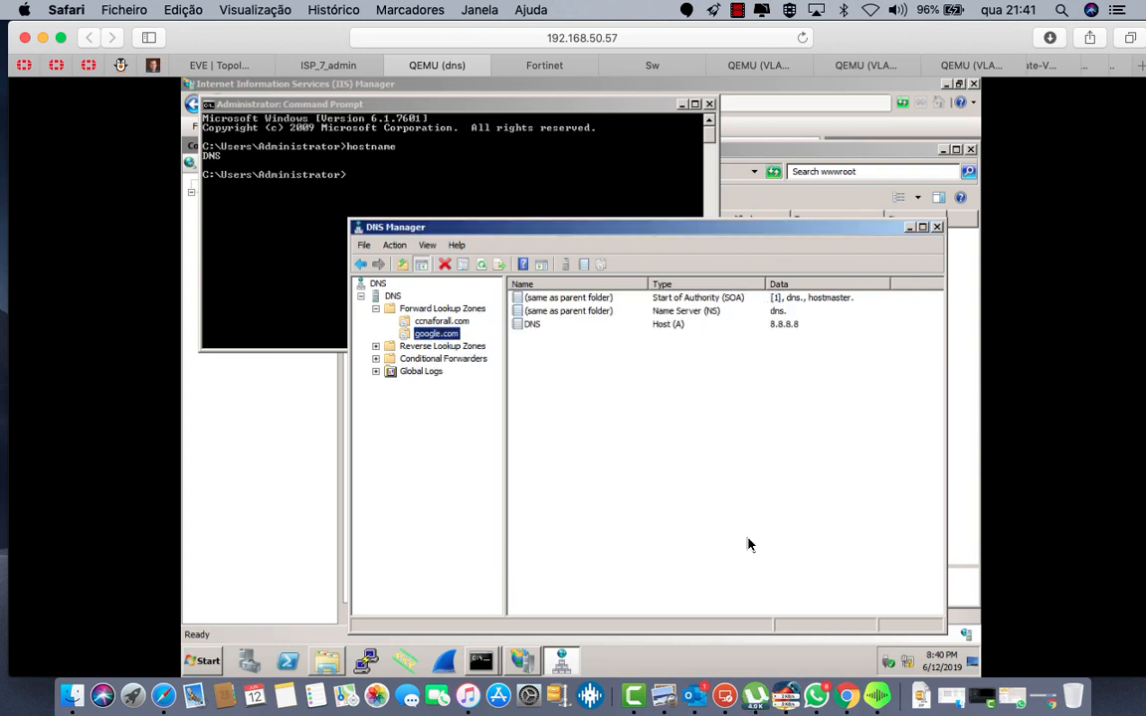
Step: Add a www CNAME record targeting DNS.google.com, then refresh the DNS server
right_click(448, 338)
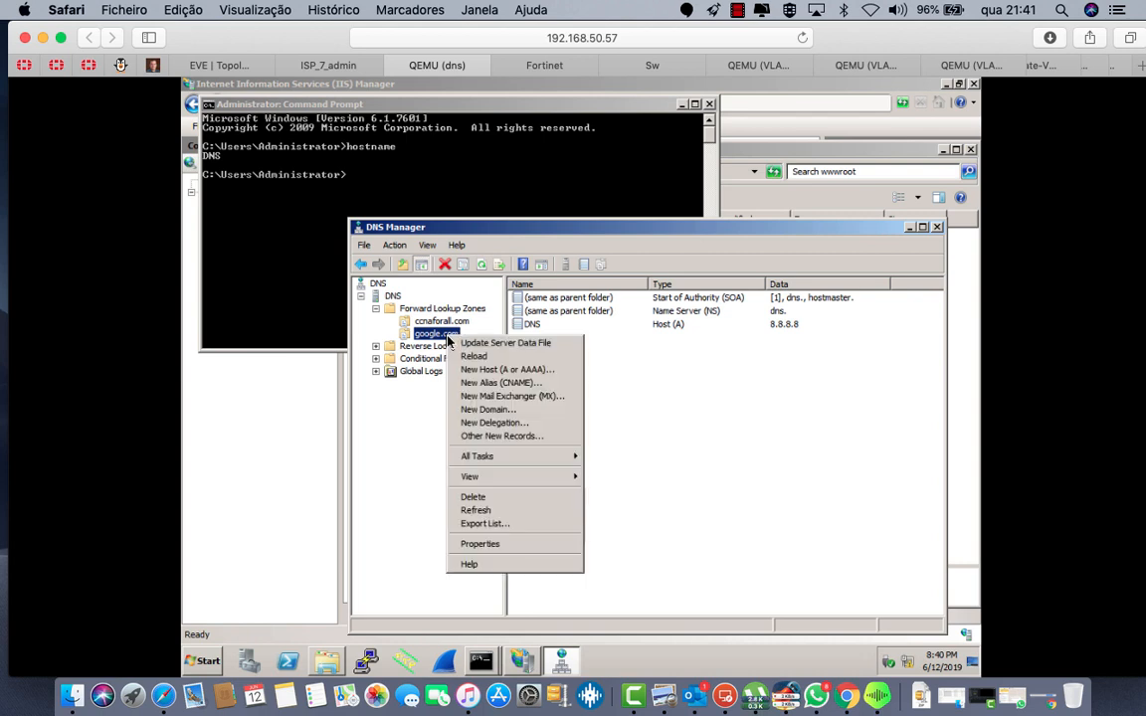
left_click(503, 384)
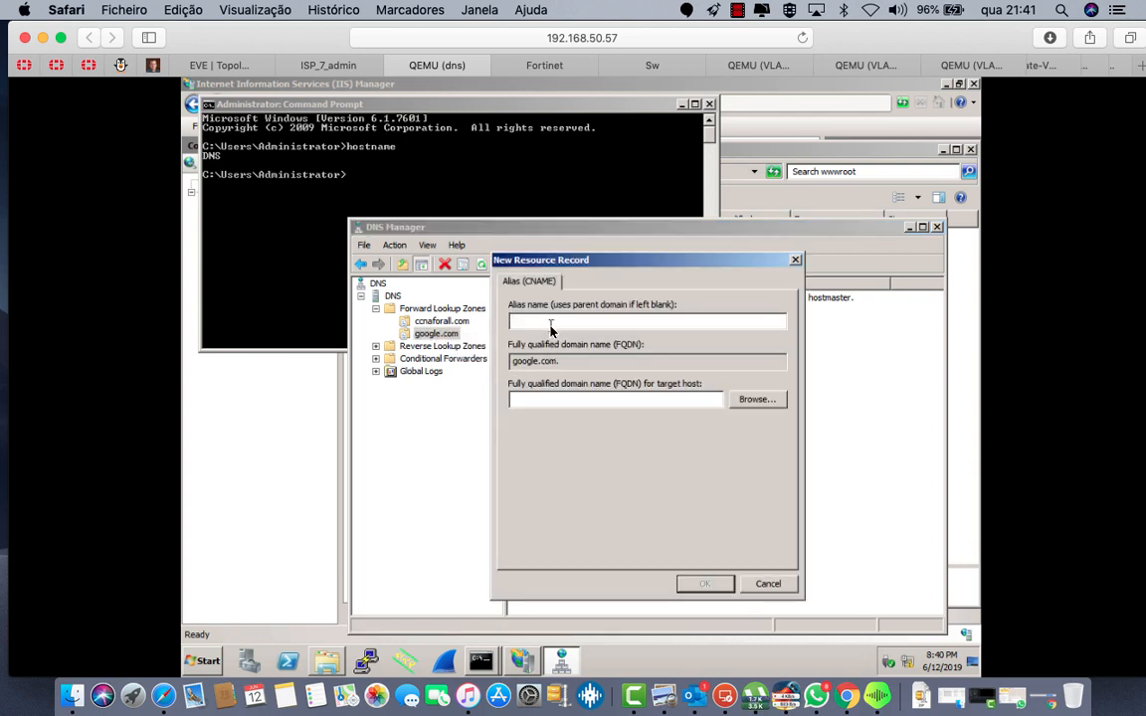
type("www")
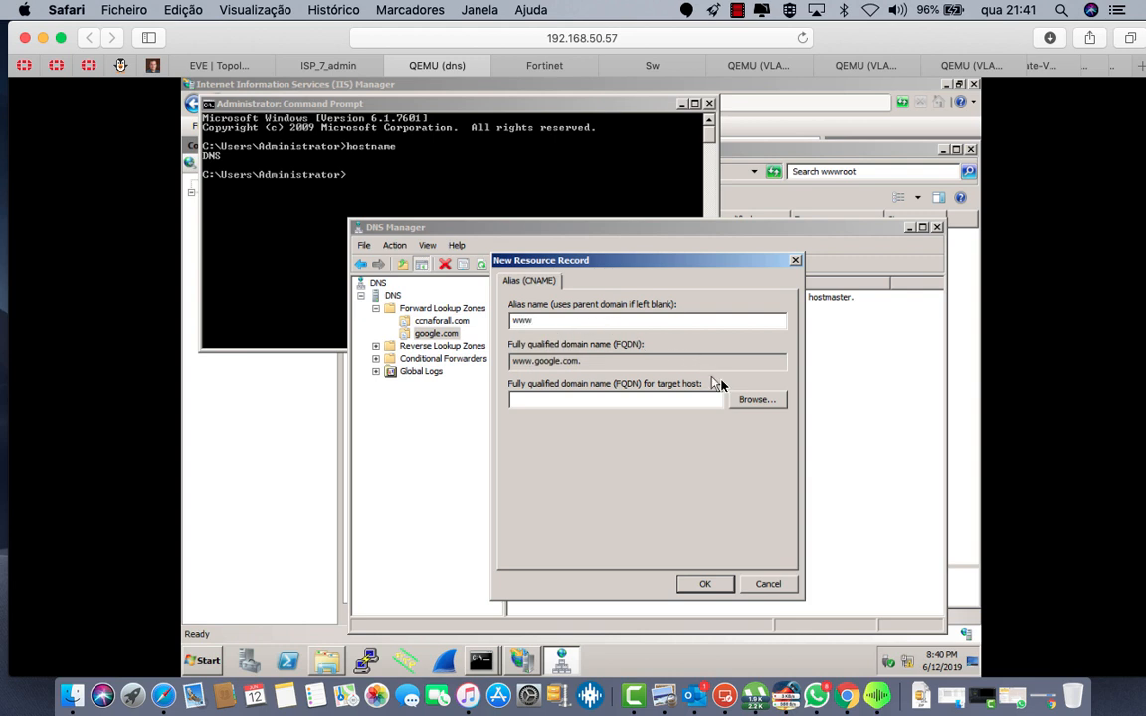
left_click(751, 399)
double_click(536, 376)
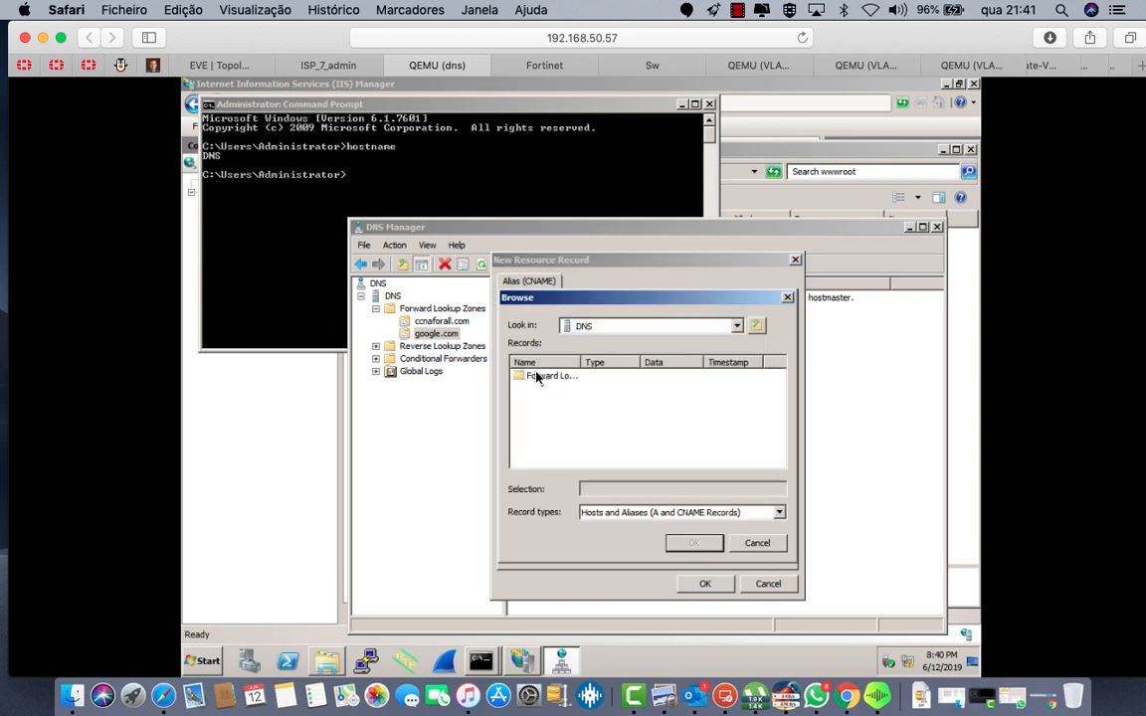
double_click(535, 376)
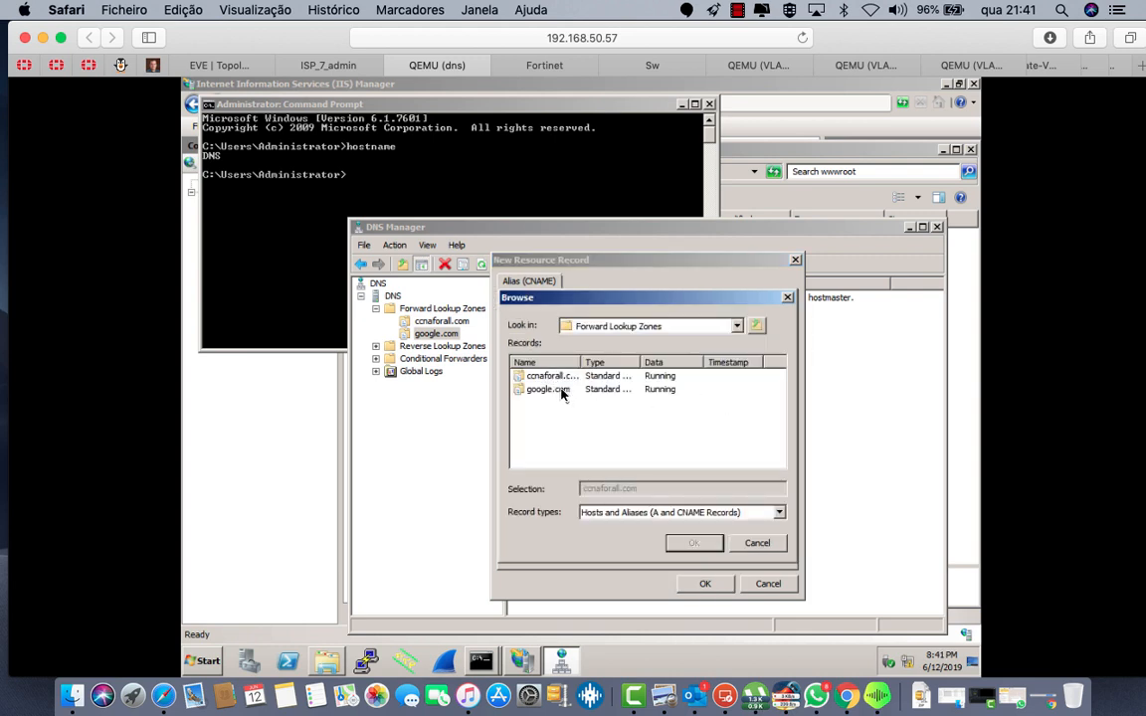
double_click(549, 389)
left_click(534, 376)
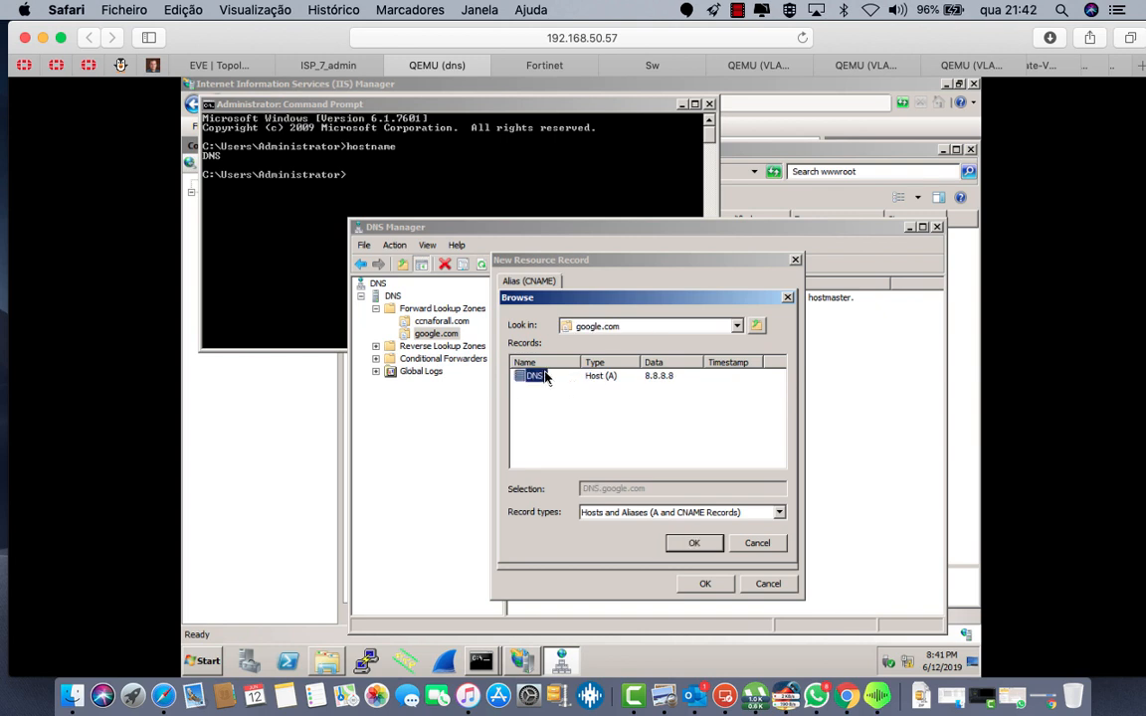
left_click(695, 544)
left_click(706, 585)
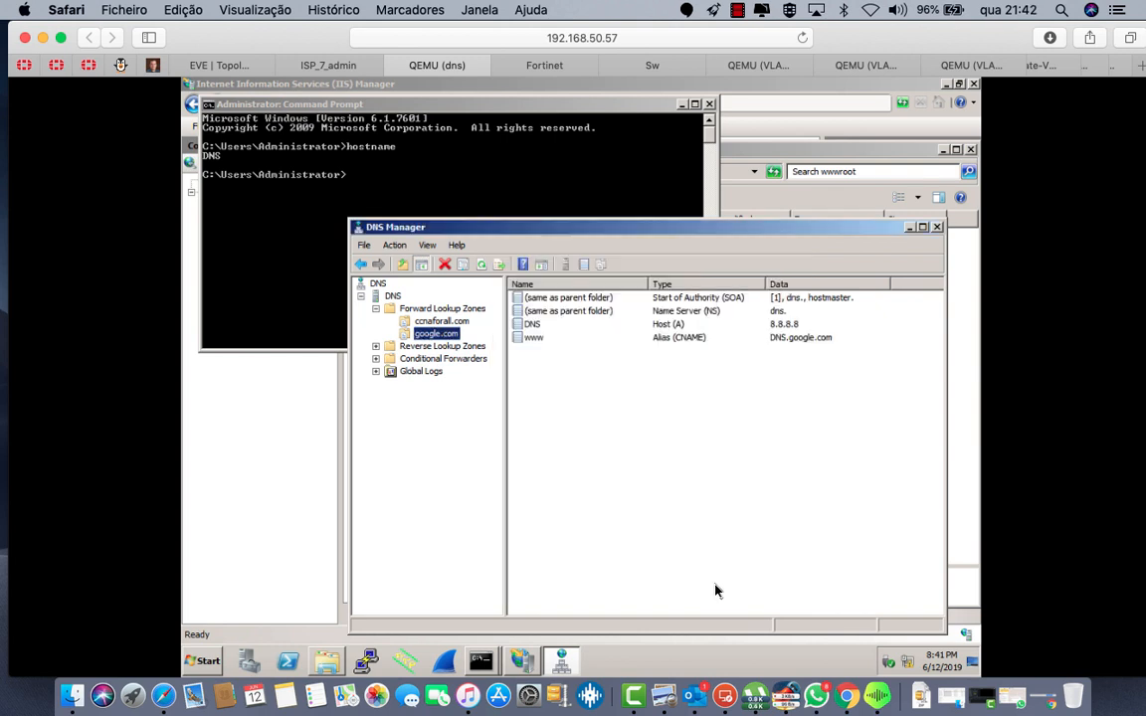
right_click(391, 296)
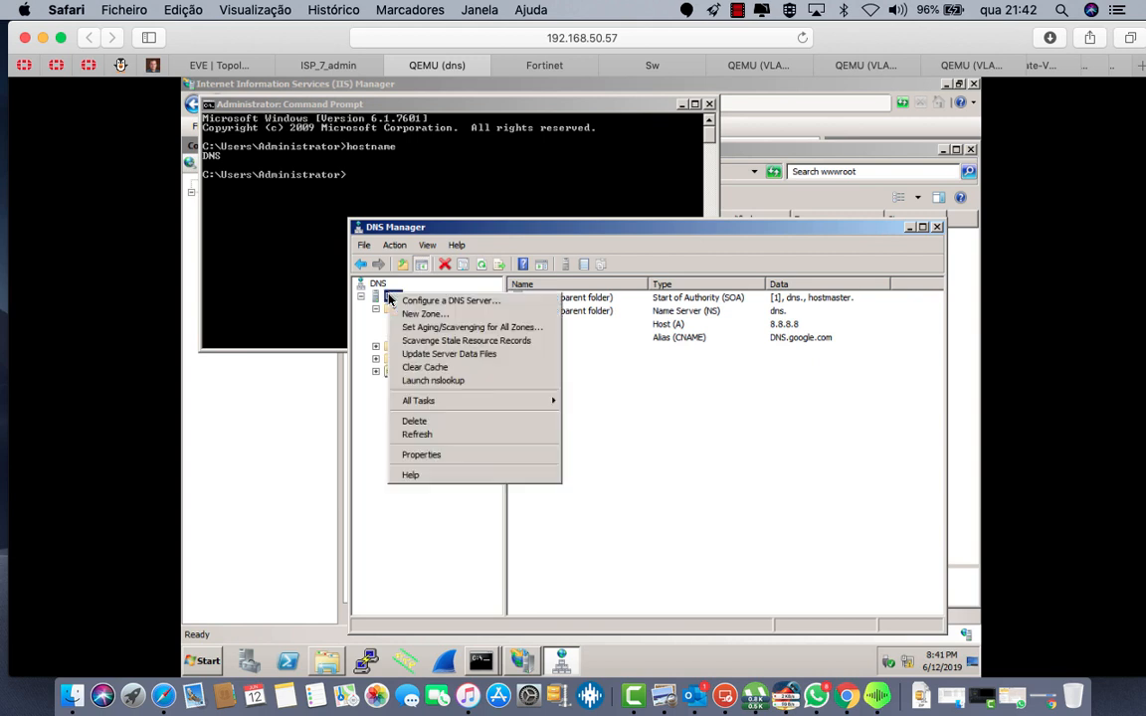
left_click(426, 435)
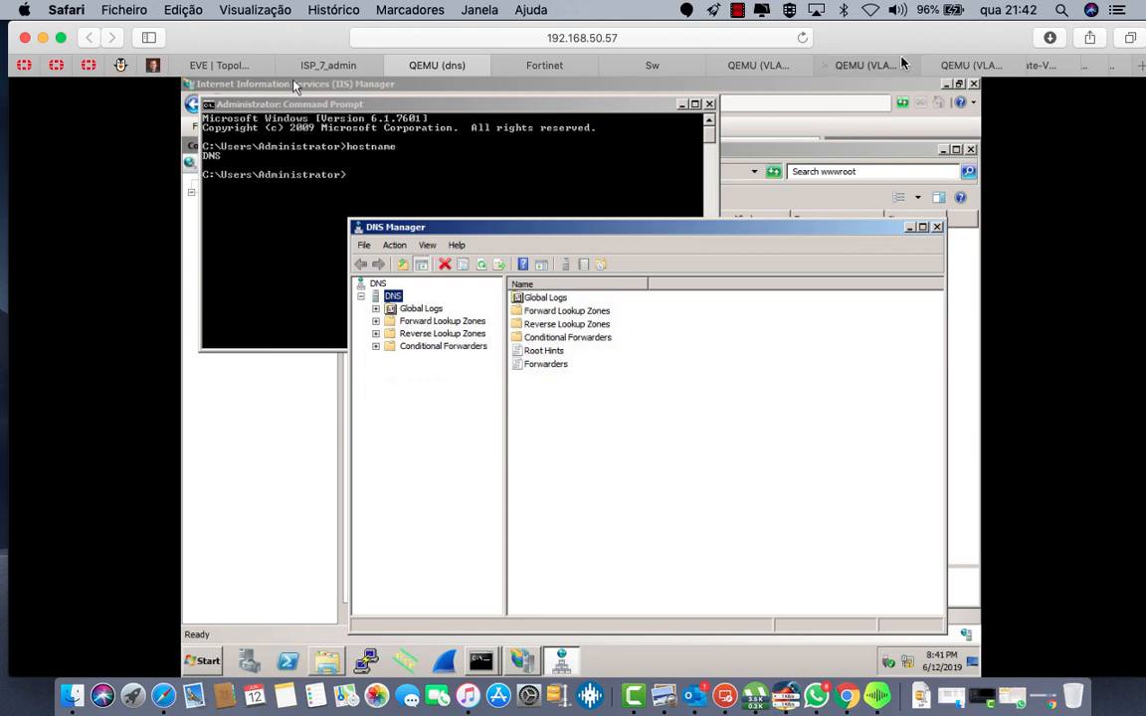
left_click(737, 62)
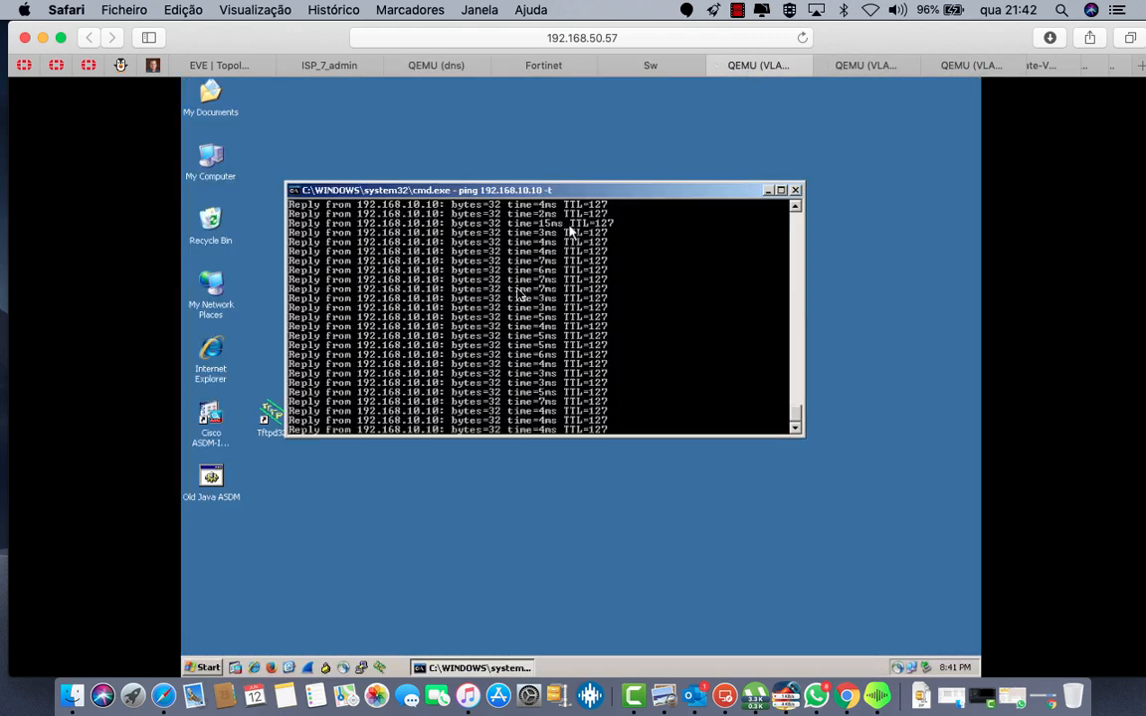
left_click(557, 182)
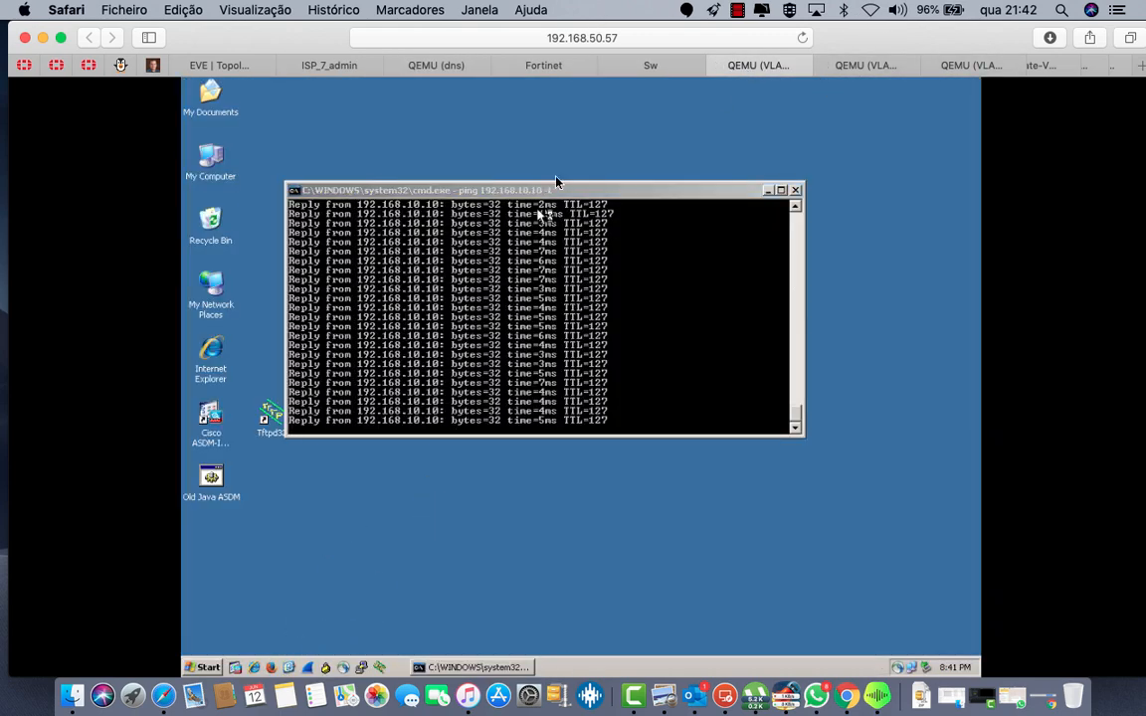
left_click(861, 66)
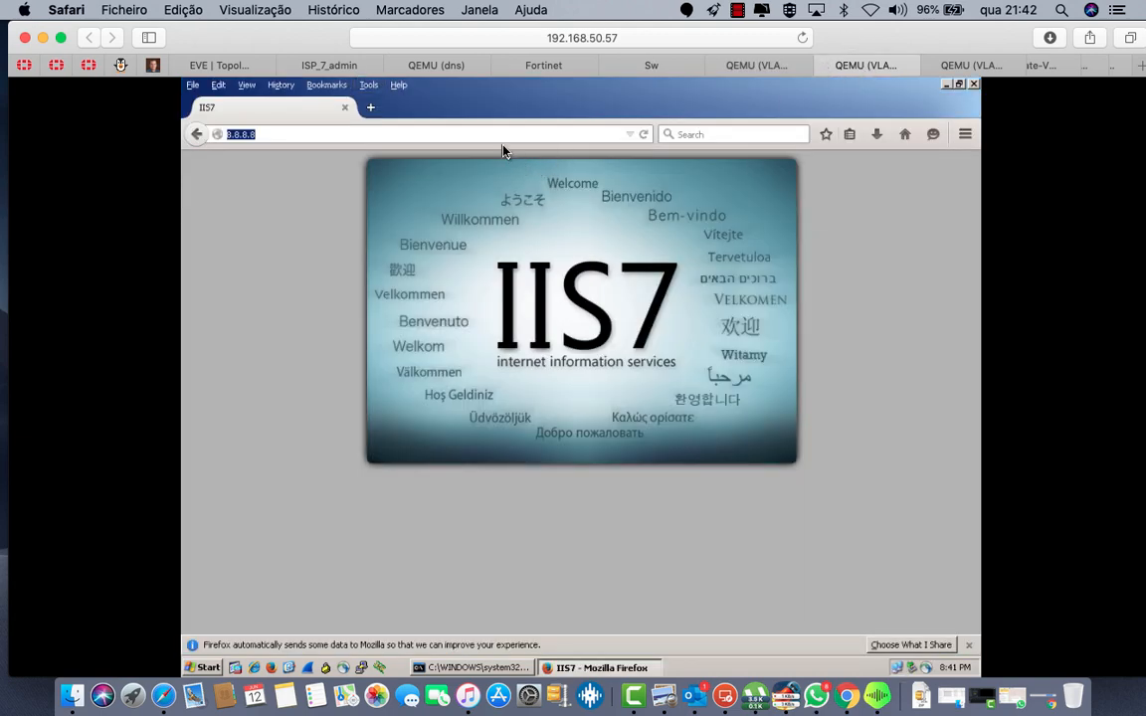
type("8.8.8.")
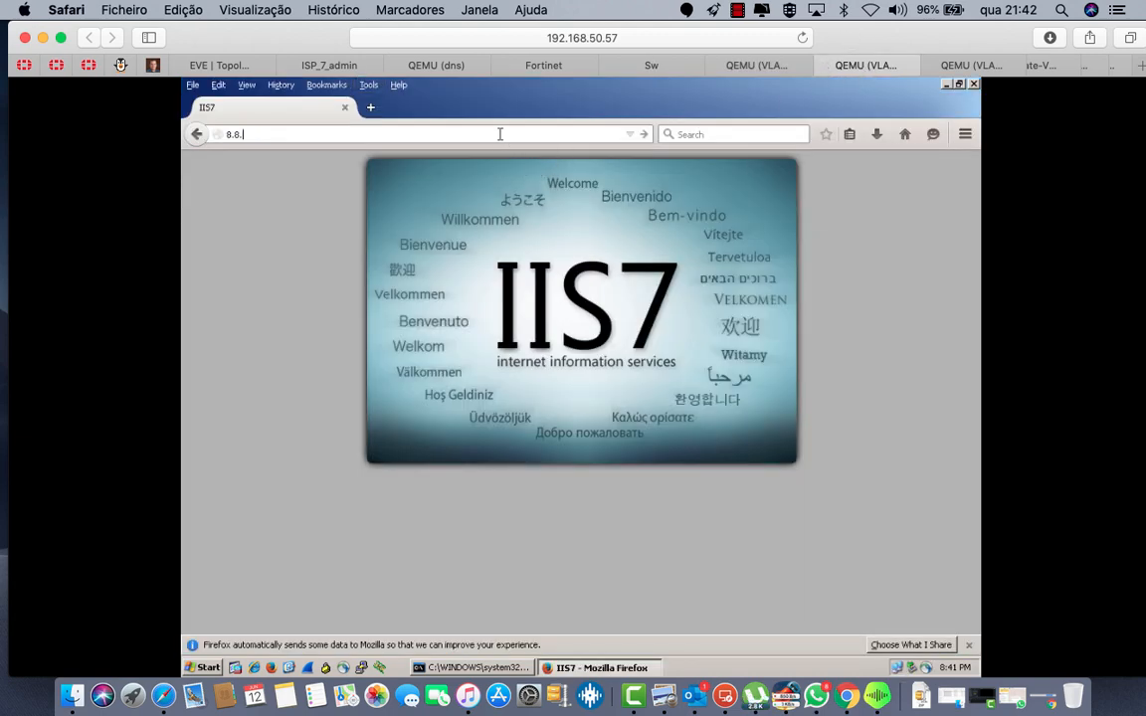
key("BackSpace")
key("BackSpace")
key("BackSpace")
key("BackSpace")
key("BackSpace")
key("BackSpace")
type("www.google.com")
key("Return")
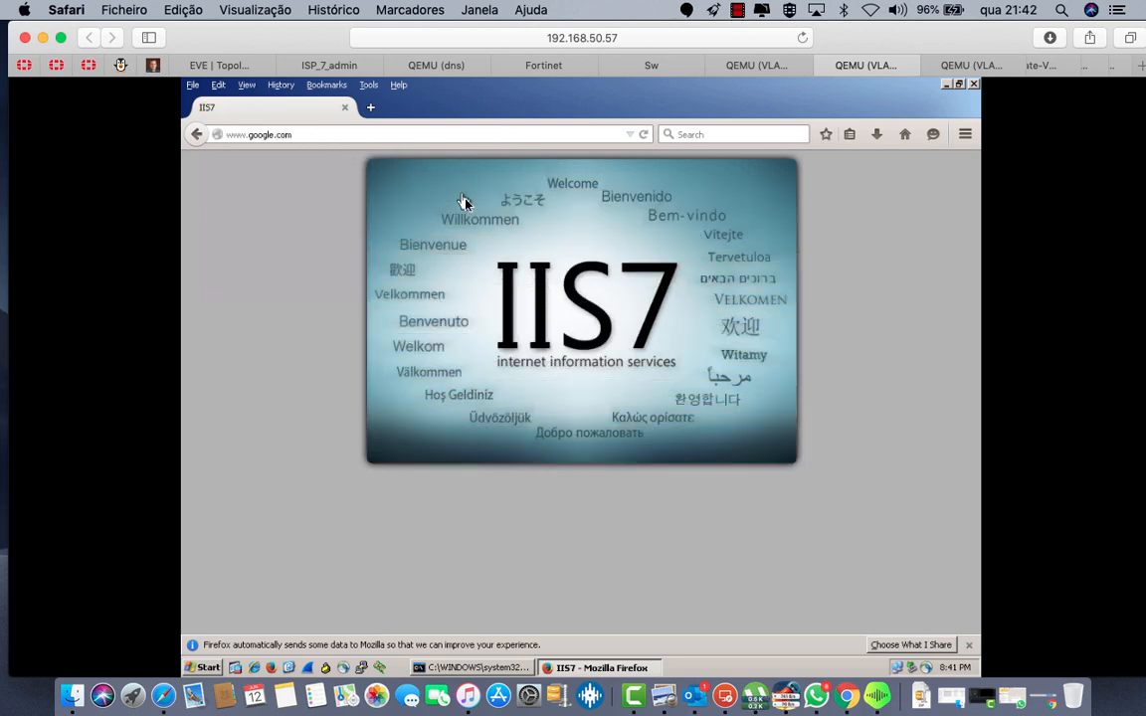
left_click(469, 667)
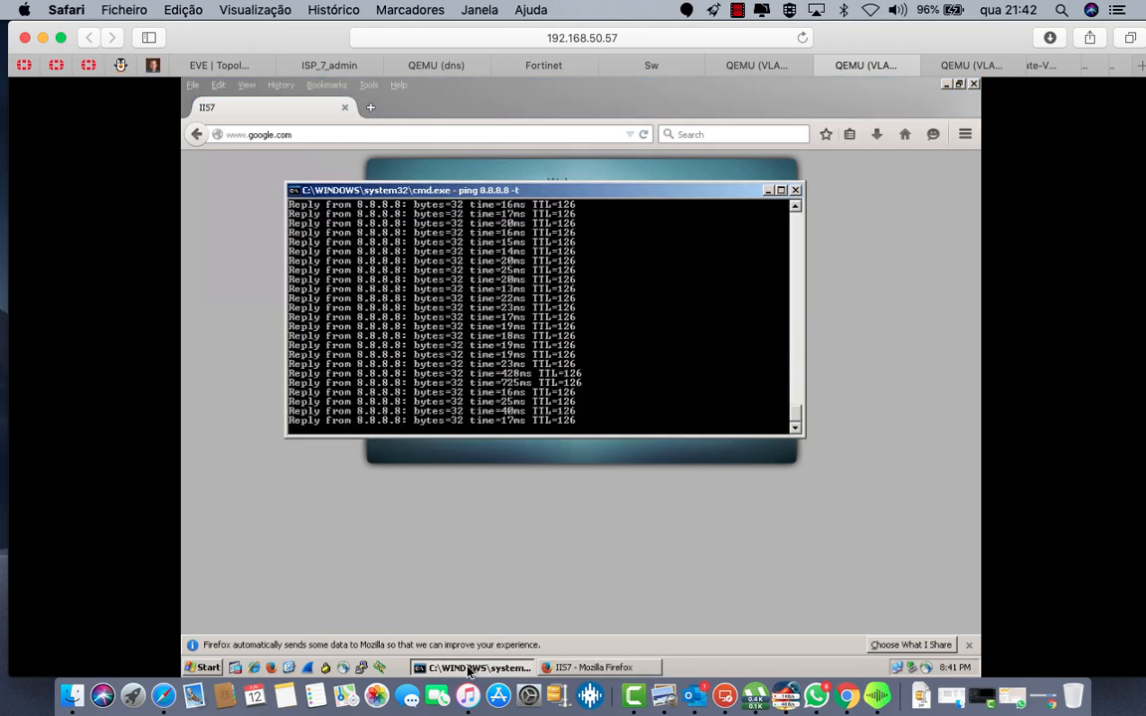
key("ctrl+c")
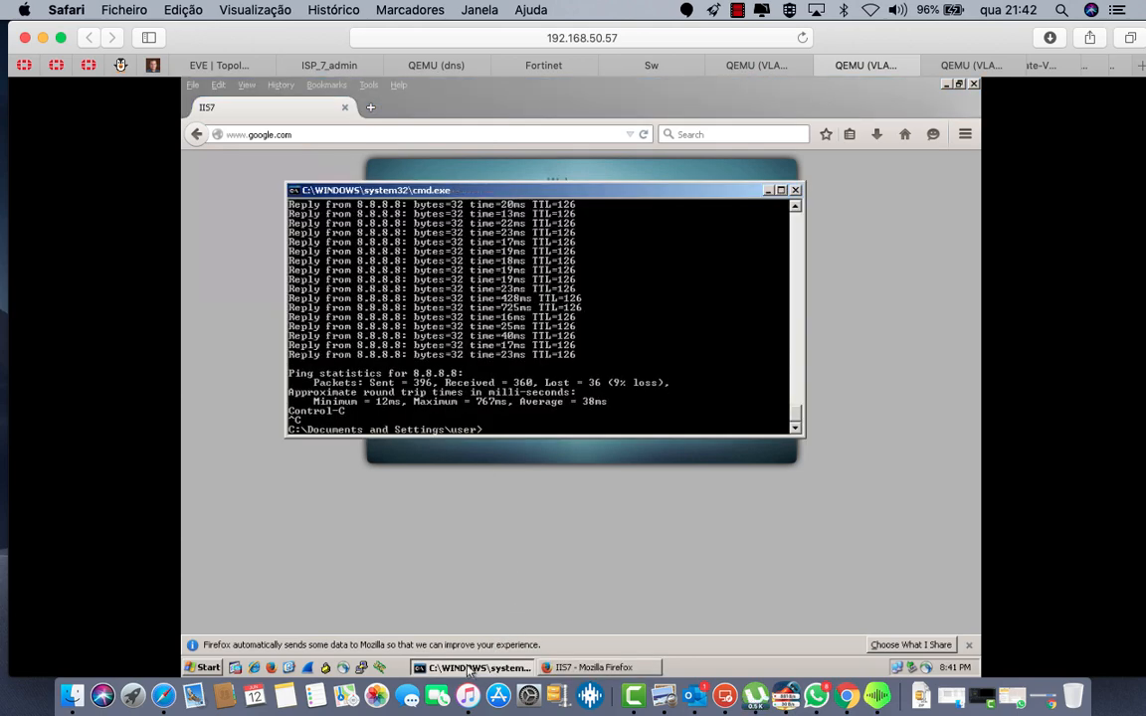
type("ping www.goo")
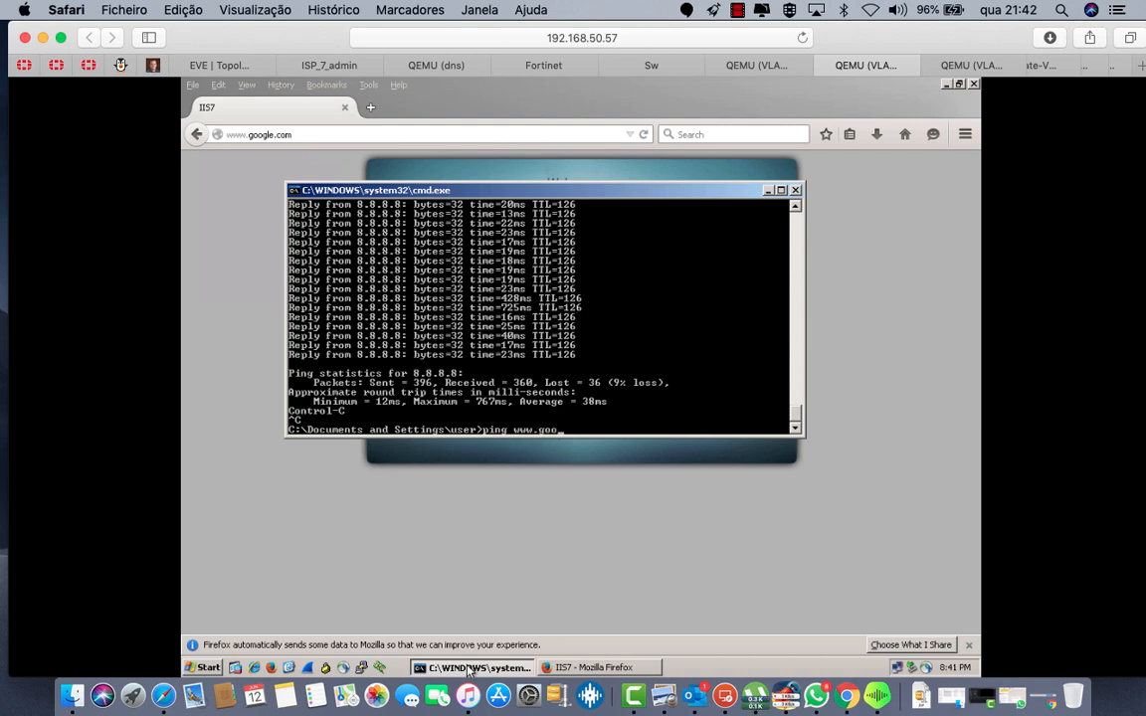
type("gle.con")
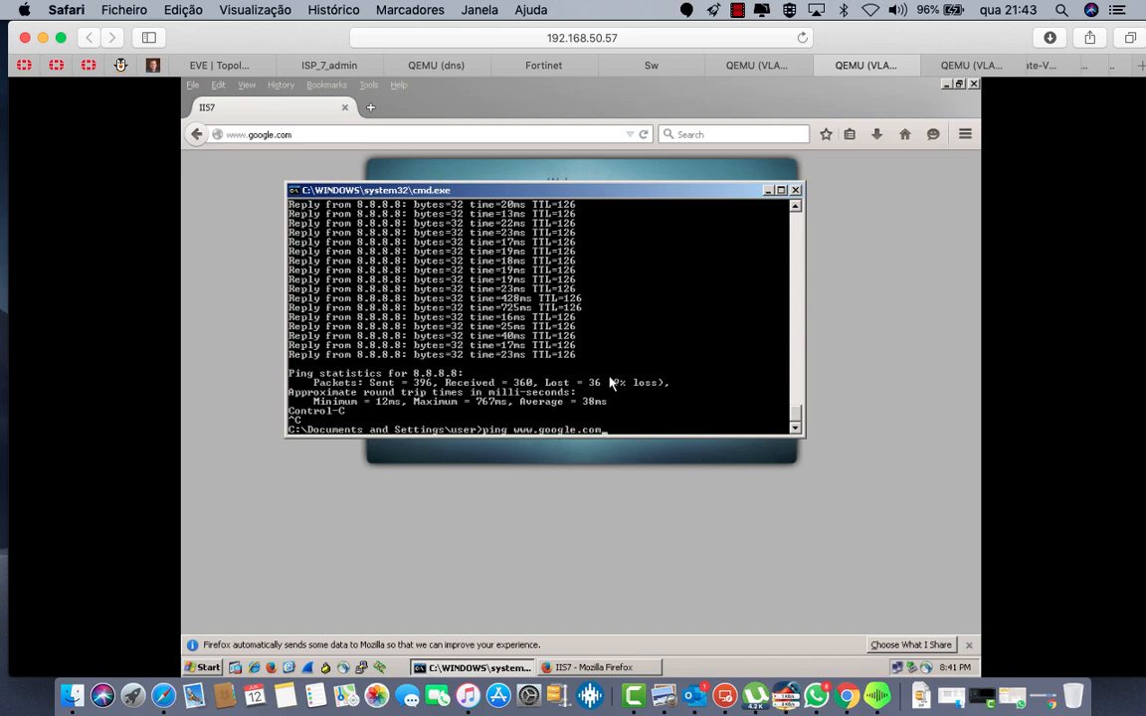
key("Return")
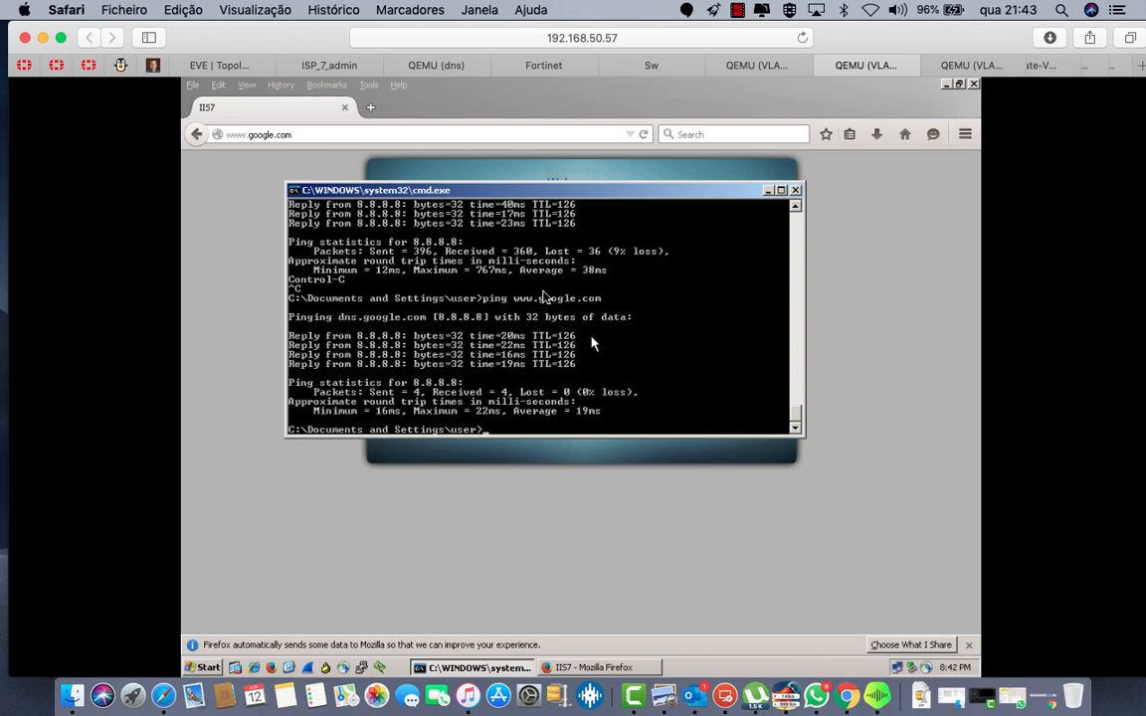
Step: Review the IIS7 page and lab topology, then restart the continuous ping to 8.8.8.8
left_click(588, 669)
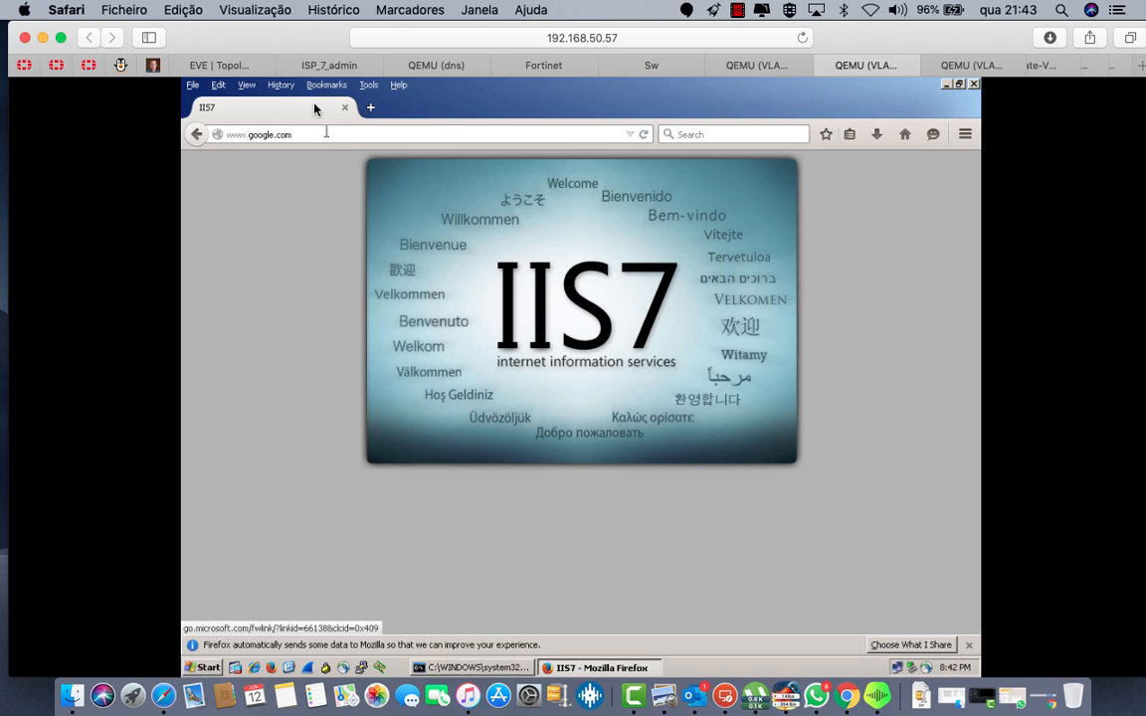
left_click(219, 63)
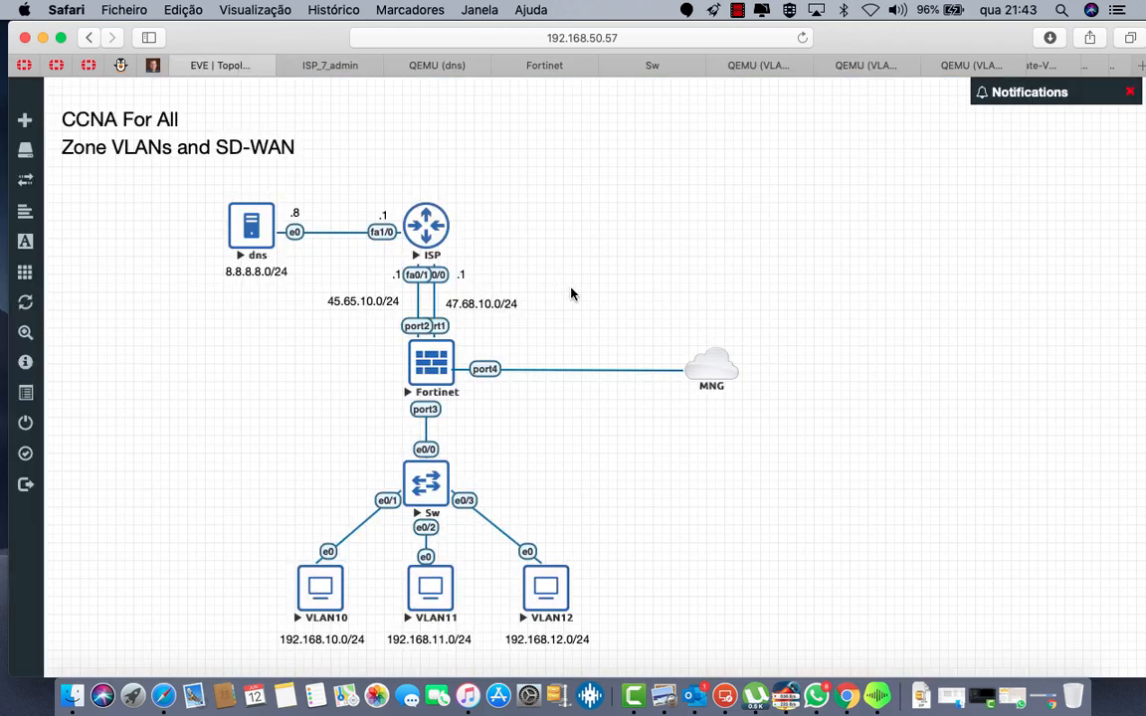
left_click(758, 64)
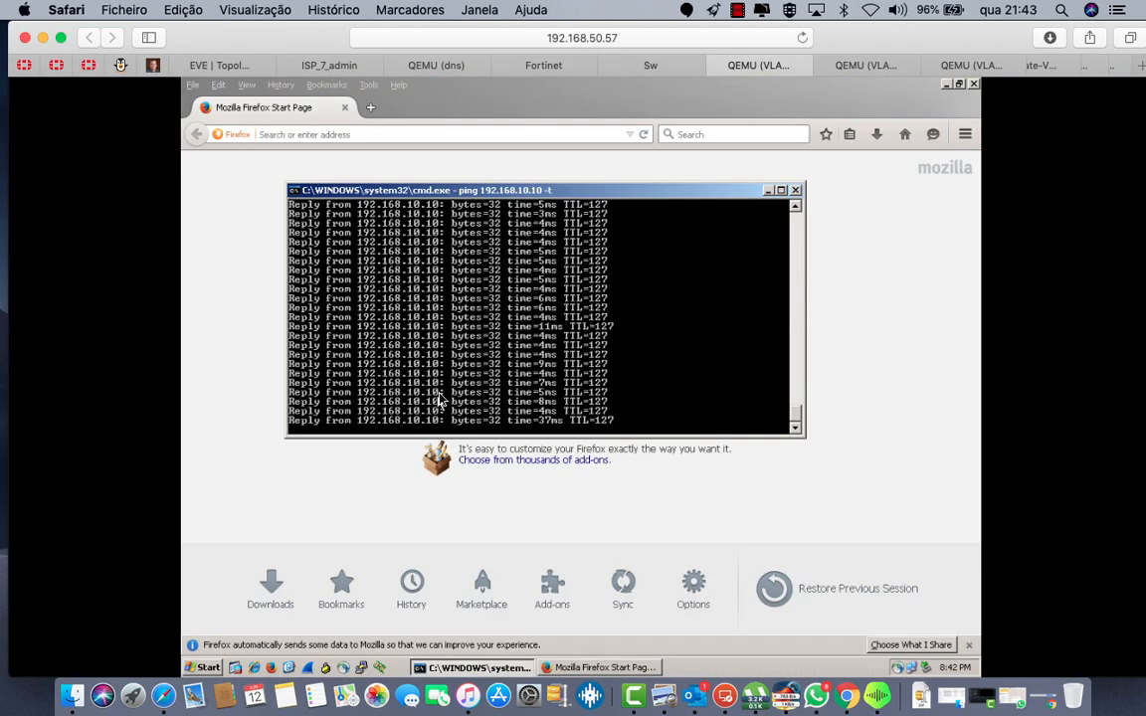
left_click(866, 64)
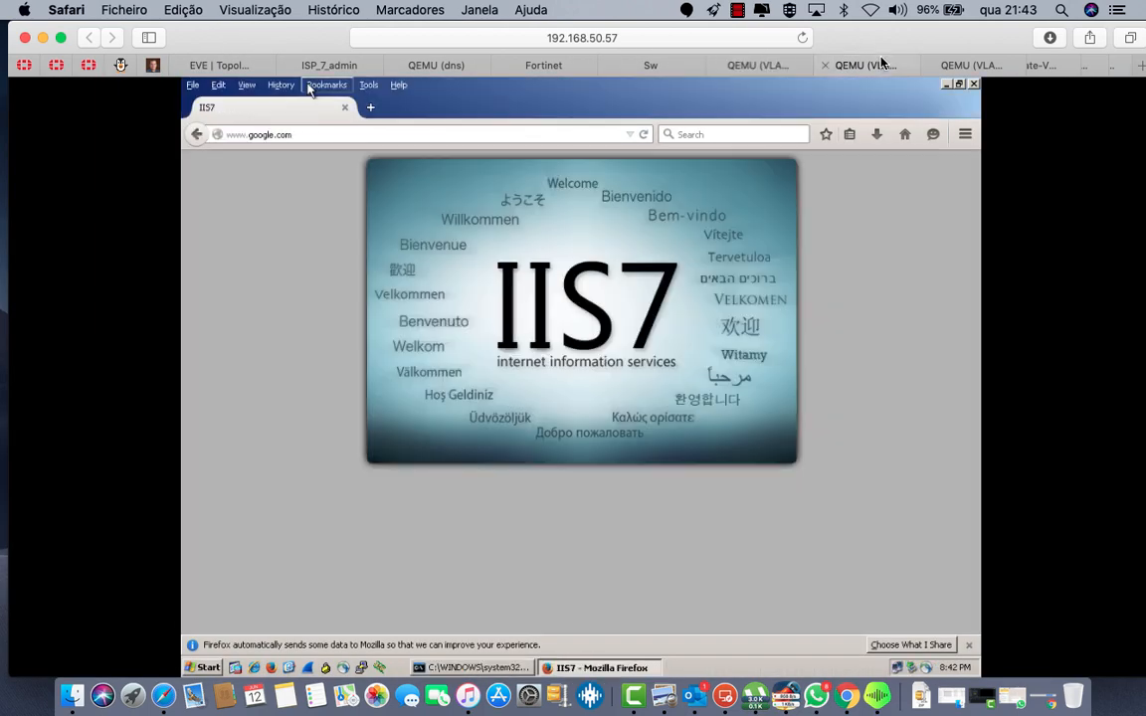
left_click(497, 667)
left_click(490, 673)
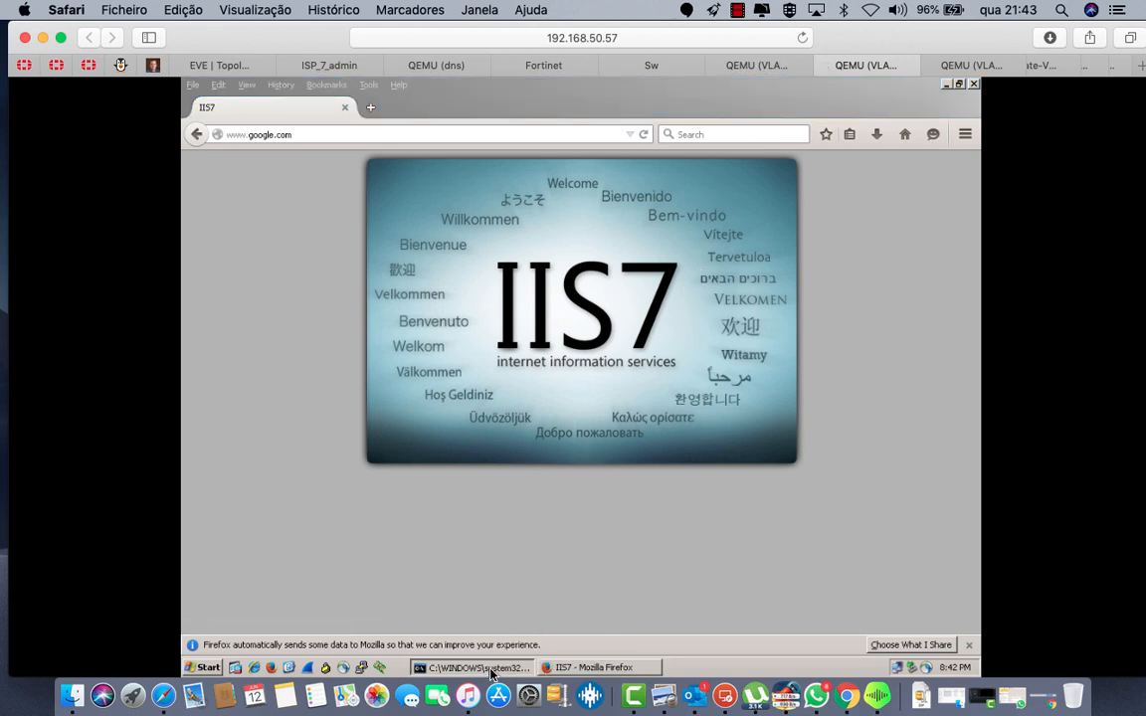
key("Up")
key("Up")
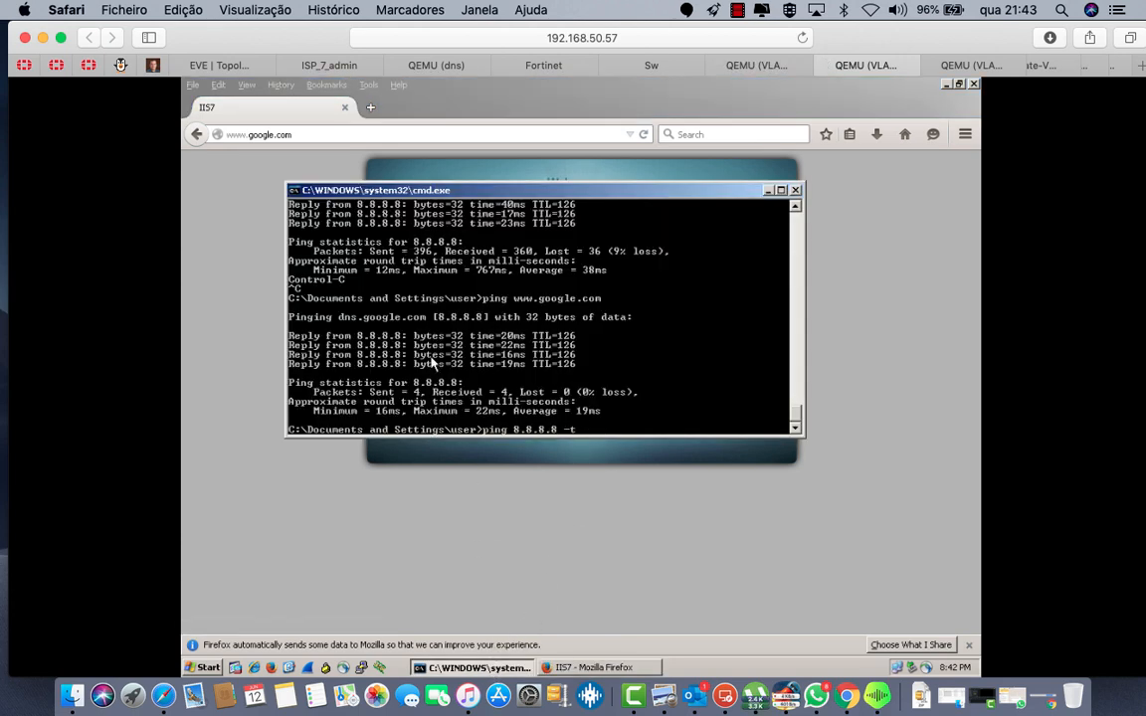
key("Return")
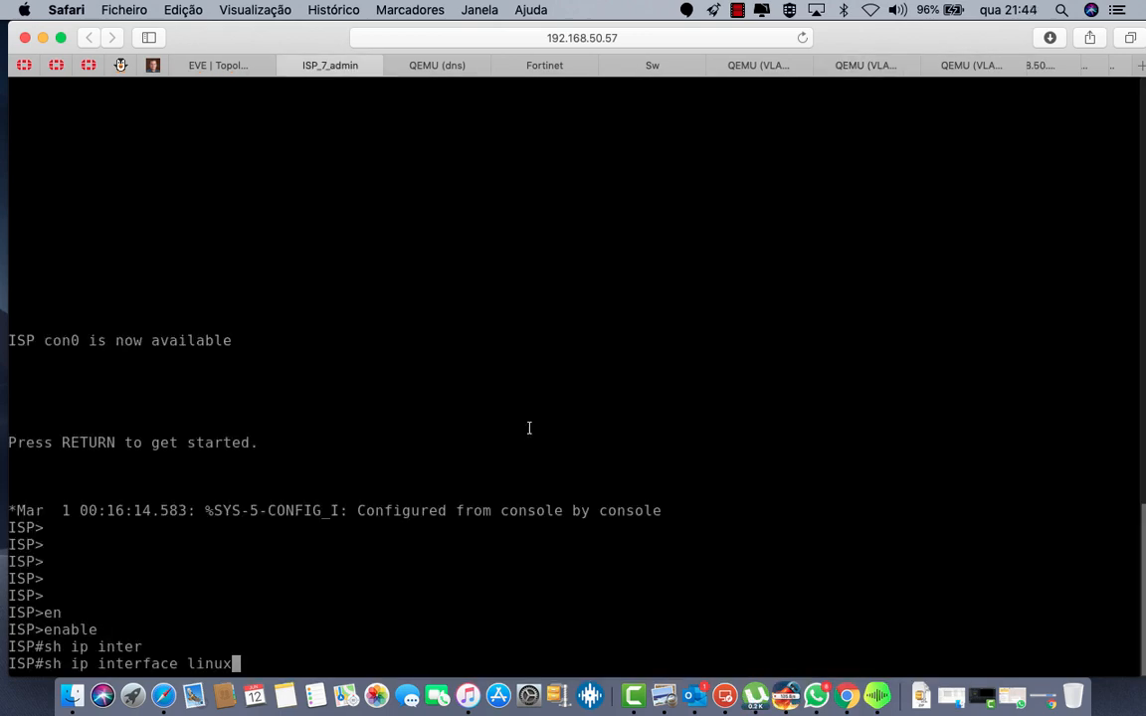
Step: List the ISP router's interfaces with 'show ip interface brief'
key("BackSpace")
key("BackSpace")
key("BackSpace")
key("BackSpace")
key("BackSpace")
type("inter")
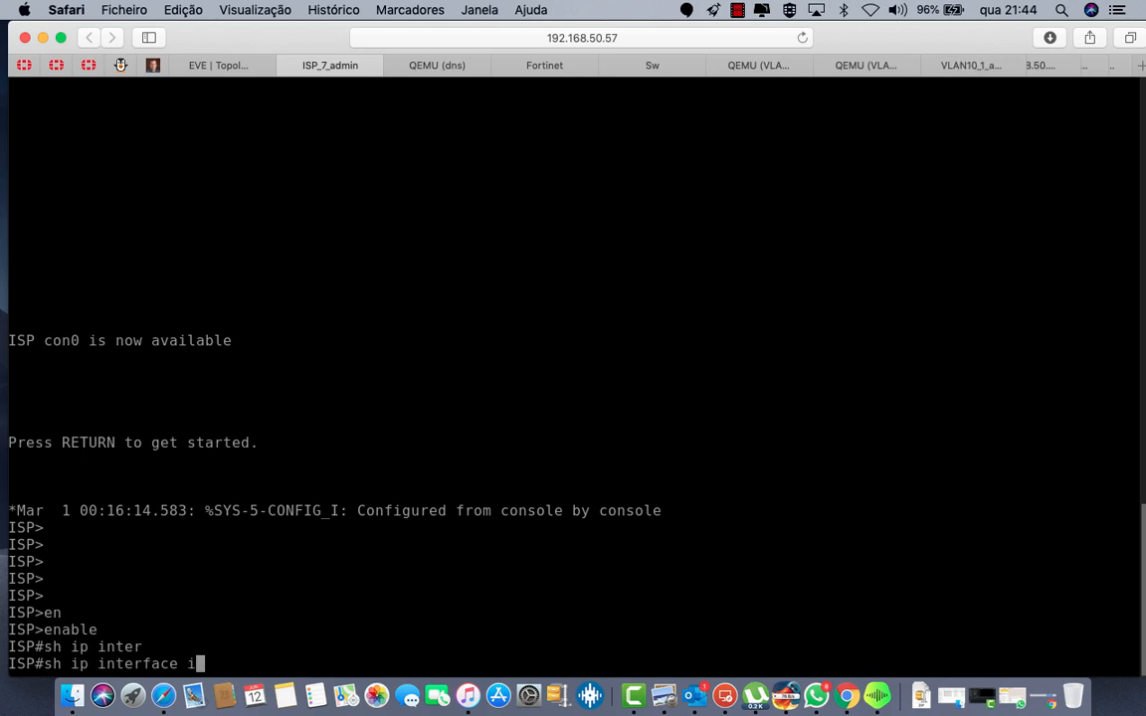
key("Tab")
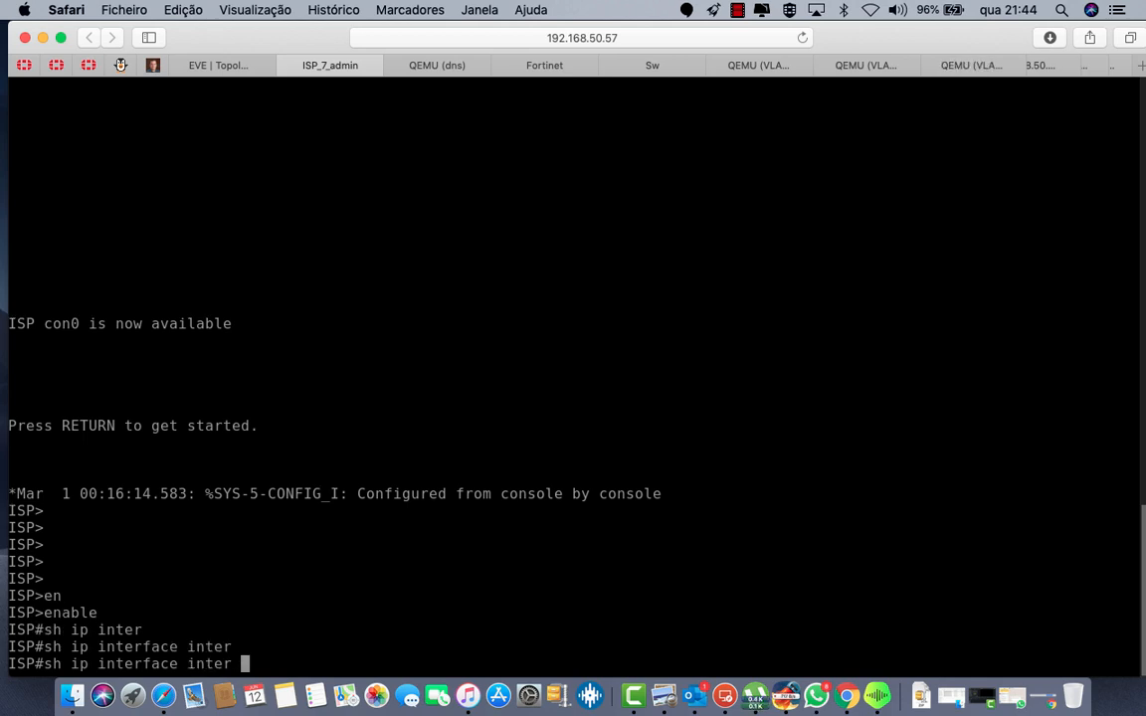
key("BackSpace")
key("BackSpace")
key("BackSpace")
key("BackSpace")
key("BackSpace")
key("BackSpace")
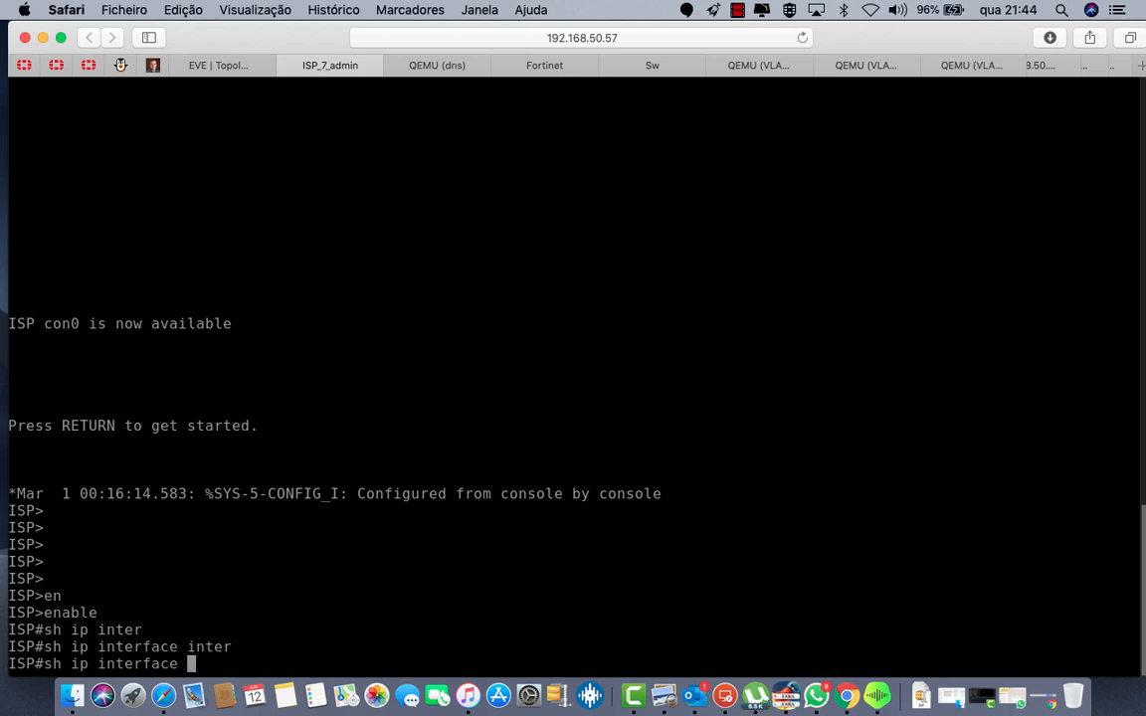
type("bri")
key("Tab")
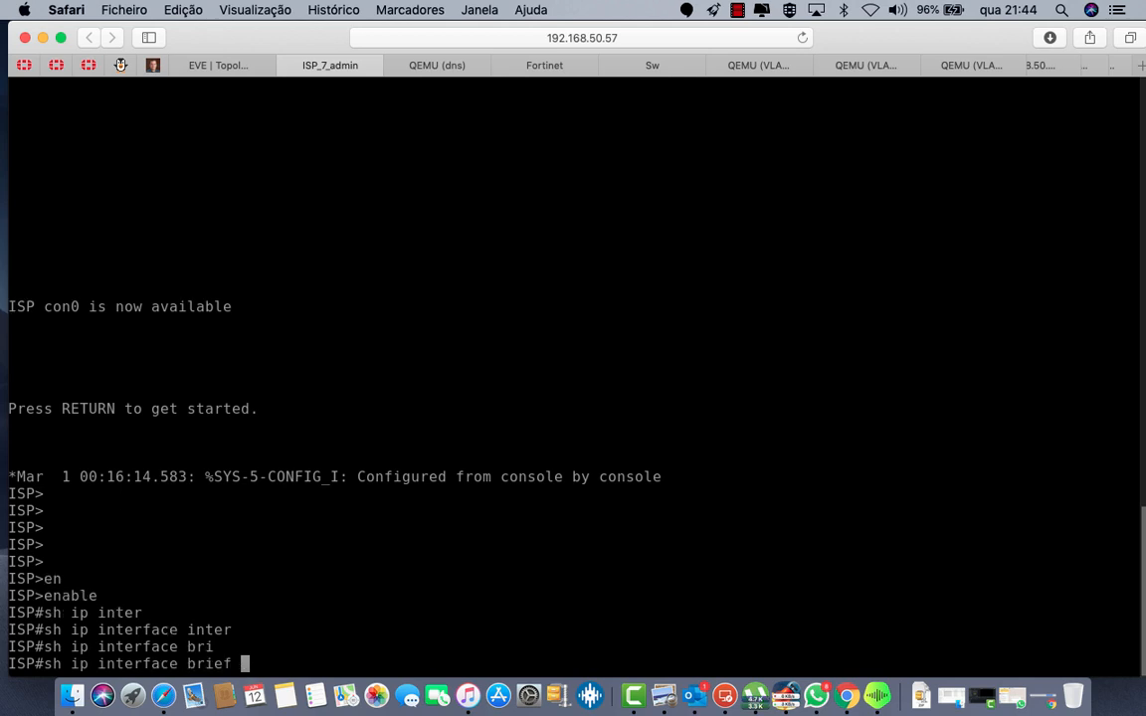
key("Return")
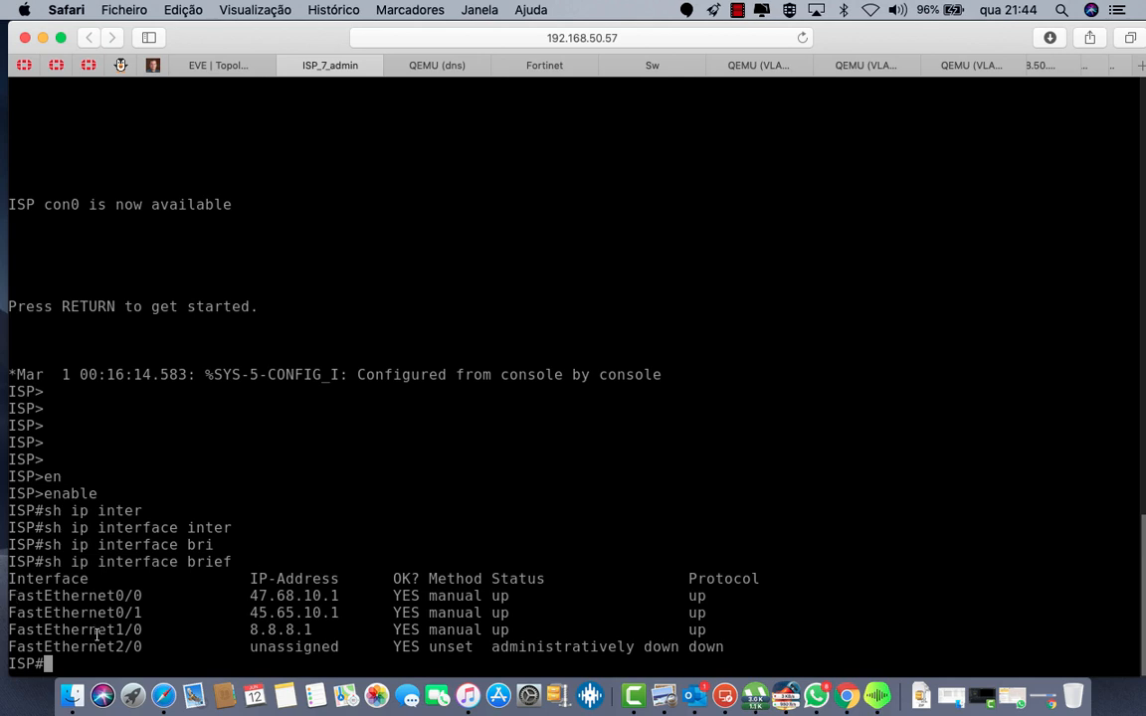
Step: Shut down interface FastEthernet0/0 from global configuration mode
type("confi")
key("Tab")
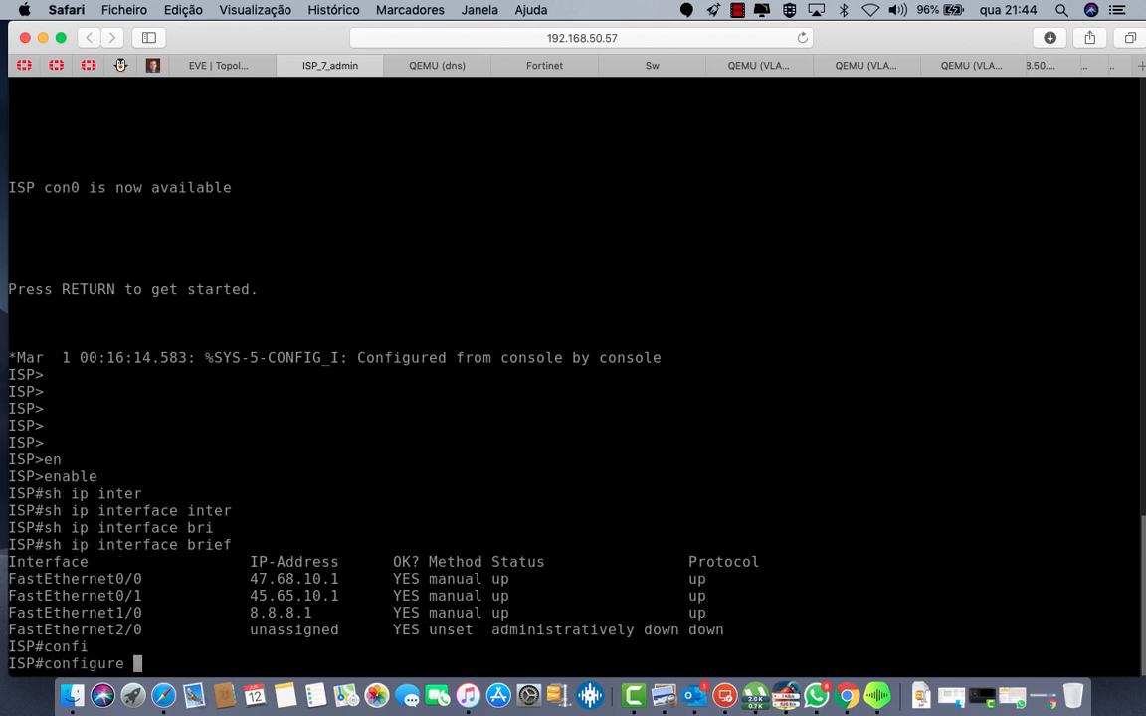
type("t")
key("Return")
type("inter")
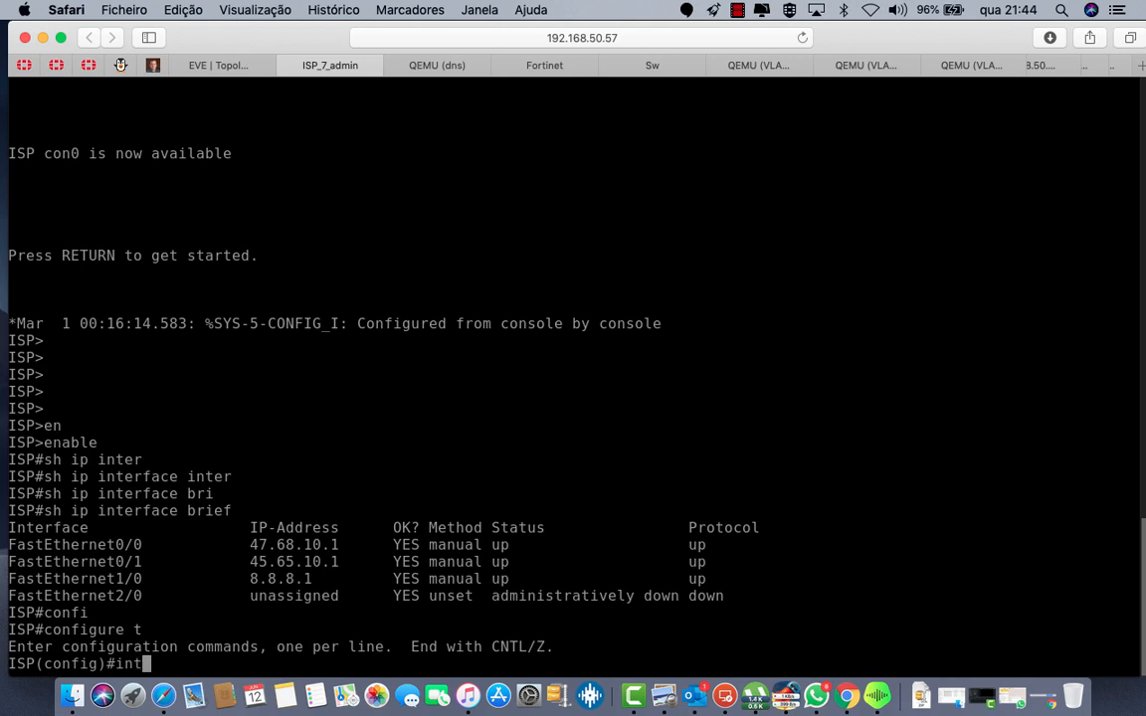
key("Tab")
type("fa")
key("Tab")
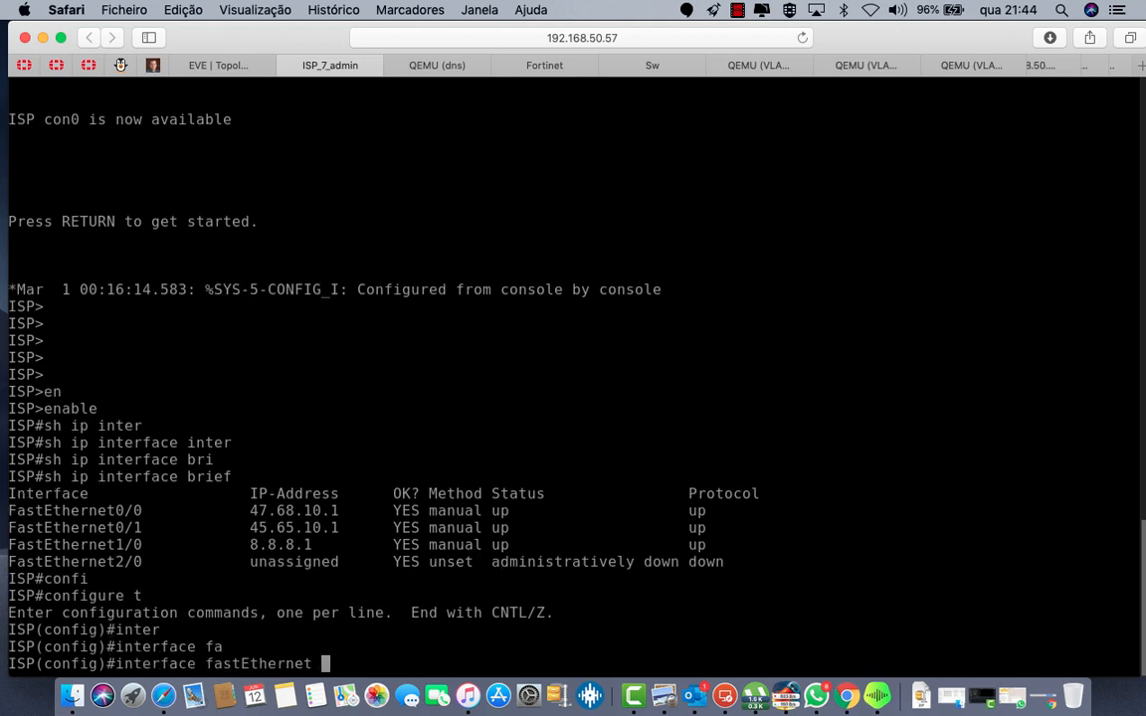
type("0/0")
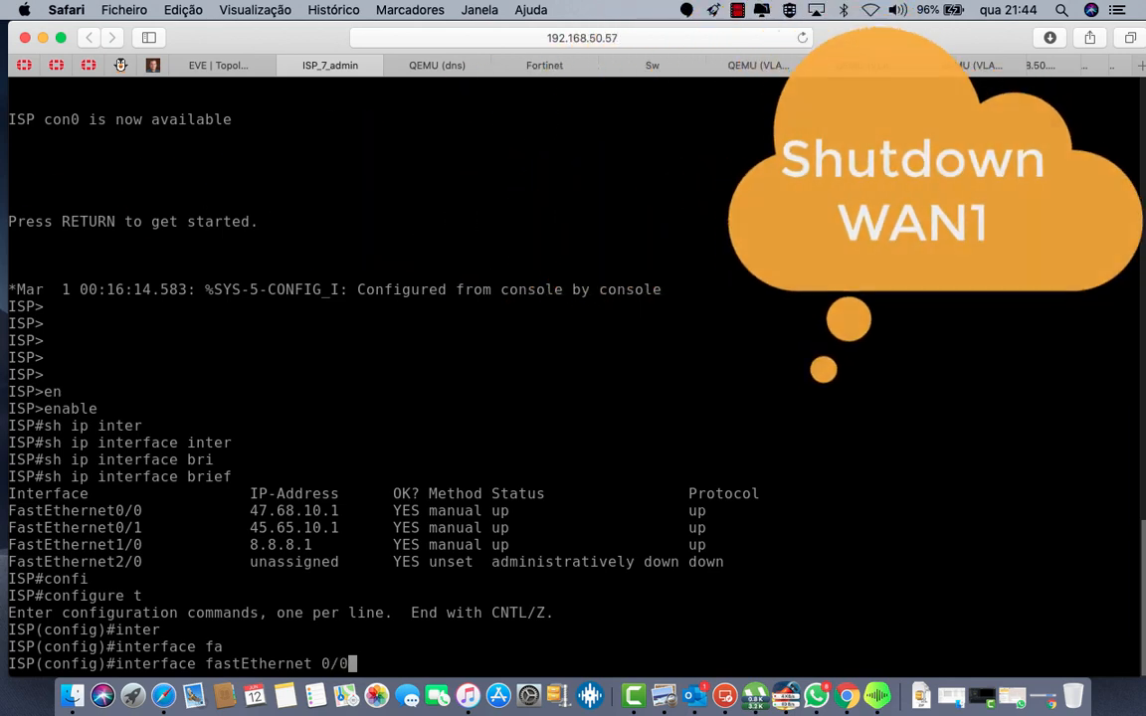
key("Return")
type("sh")
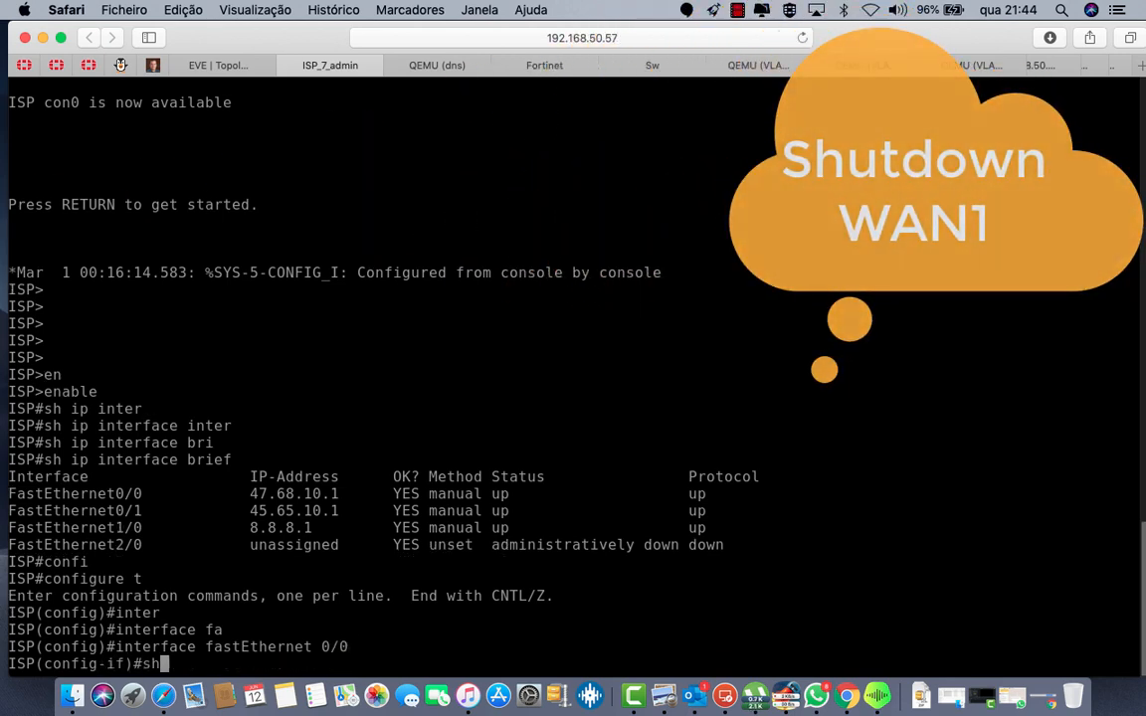
key("Return")
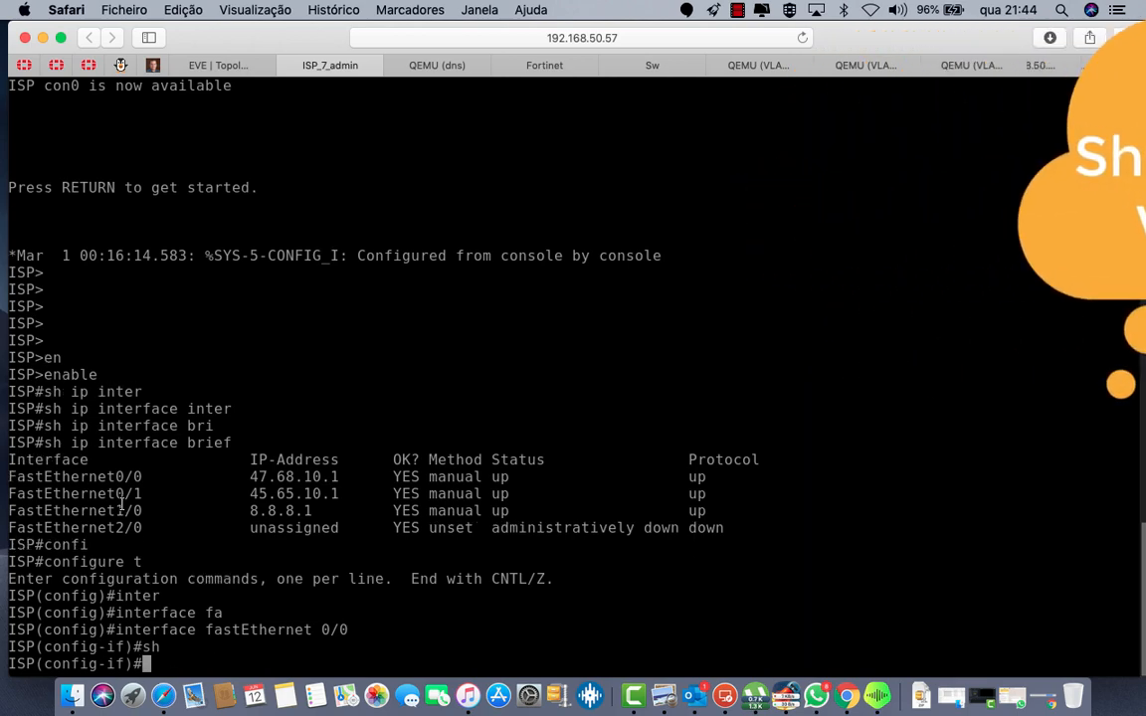
Step: Check the client's continuous ping to 8.8.8.8 for brief timeouts and resumed replies
left_click(866, 65)
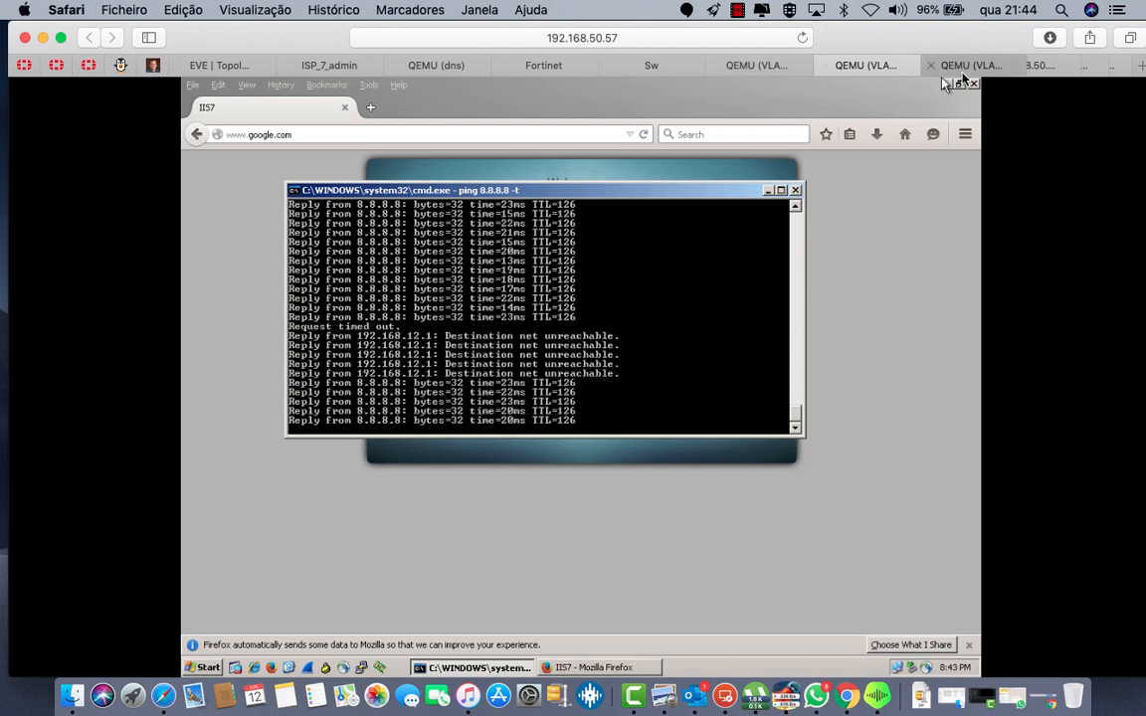
Step: Sign back into the FortiGate web GUI as admin
left_click(1030, 64)
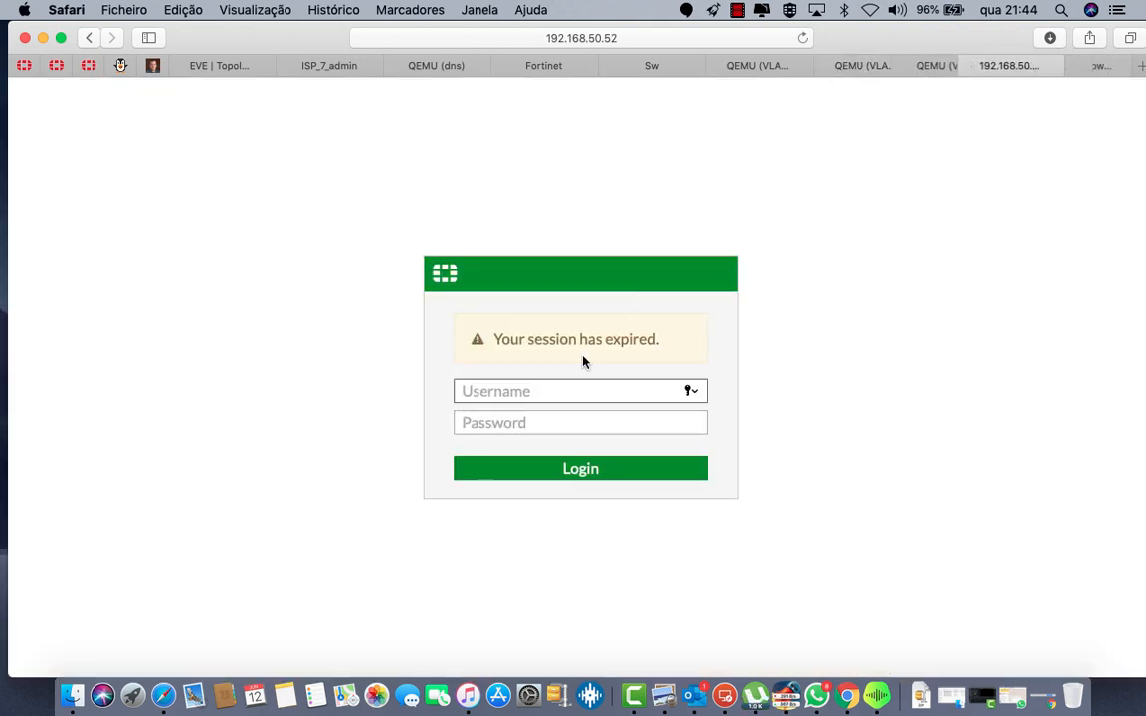
type("admin")
key("Return")
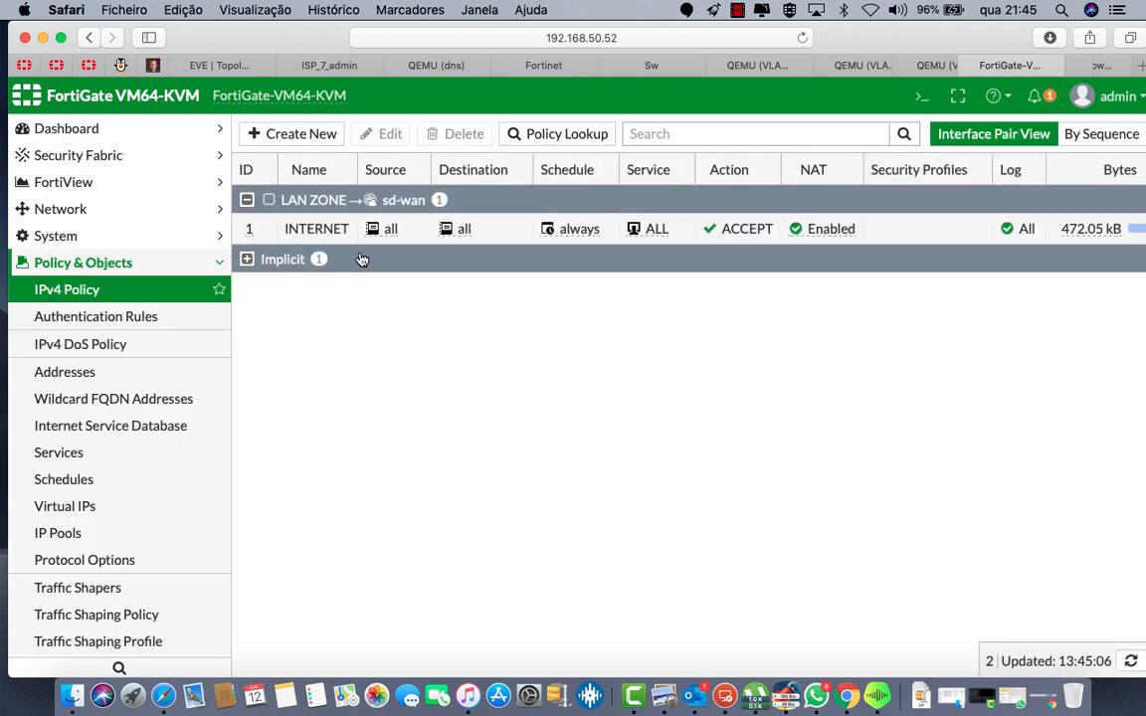
Step: Open the SD-WAN Monitor showing port1 down and port2 up with 14 sessions
scroll(102, 497, "down", 3)
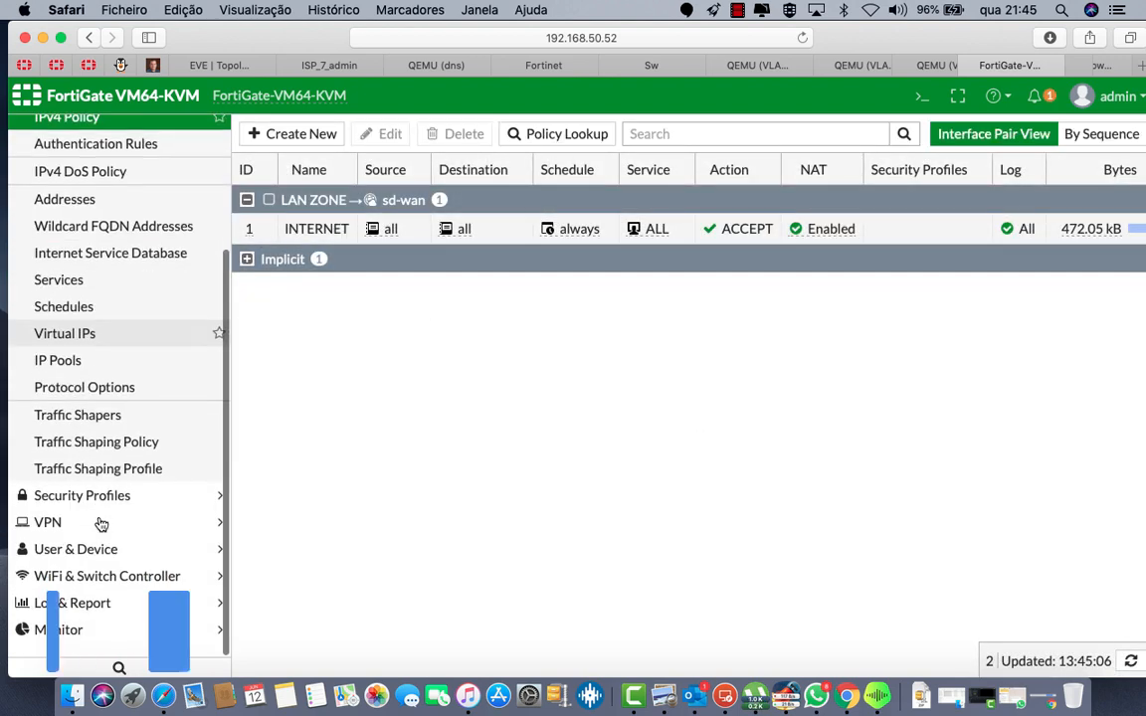
left_click(55, 644)
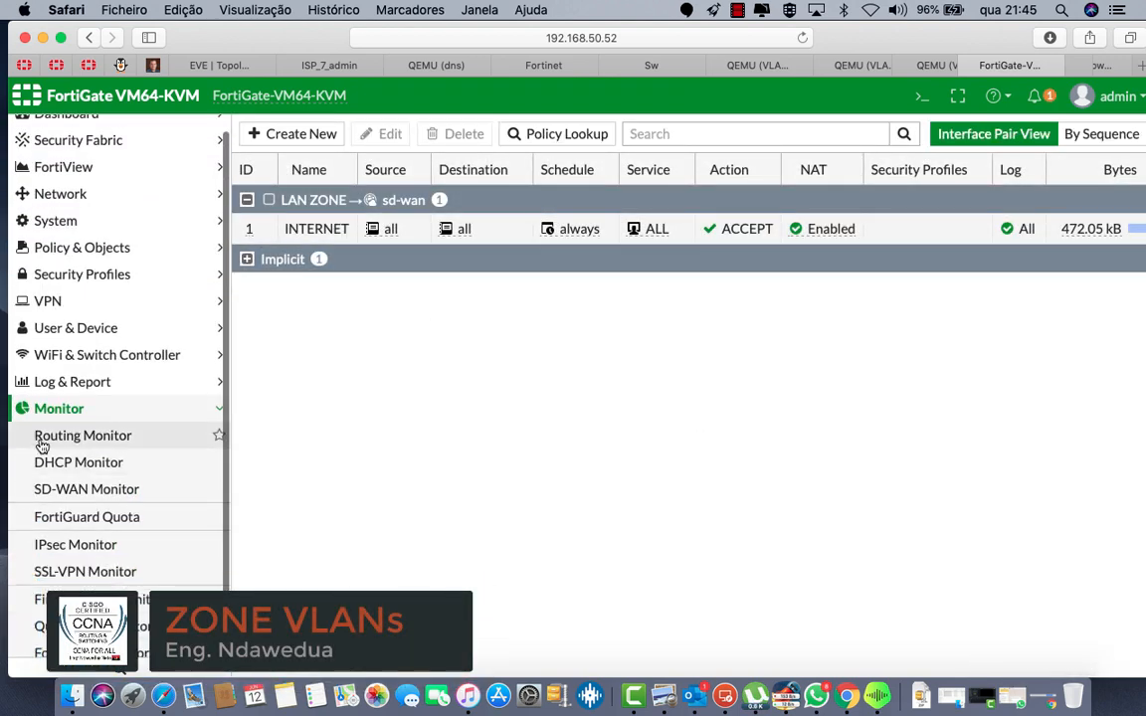
left_click(72, 495)
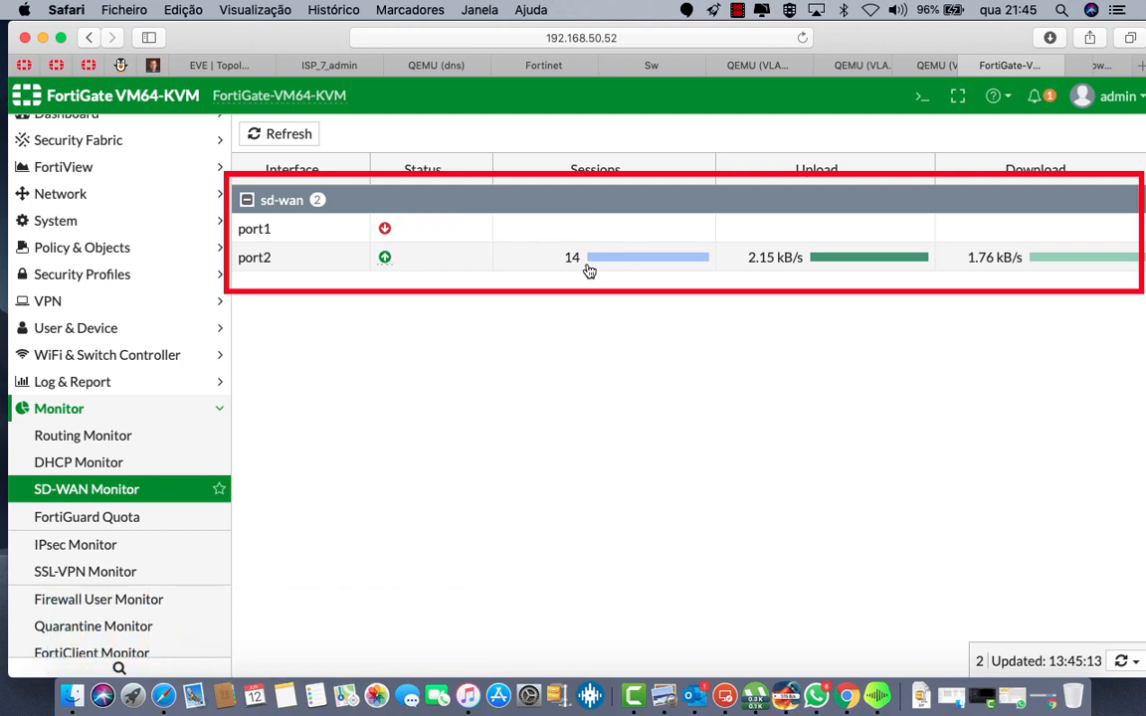
scroll(139, 318, "up", 2)
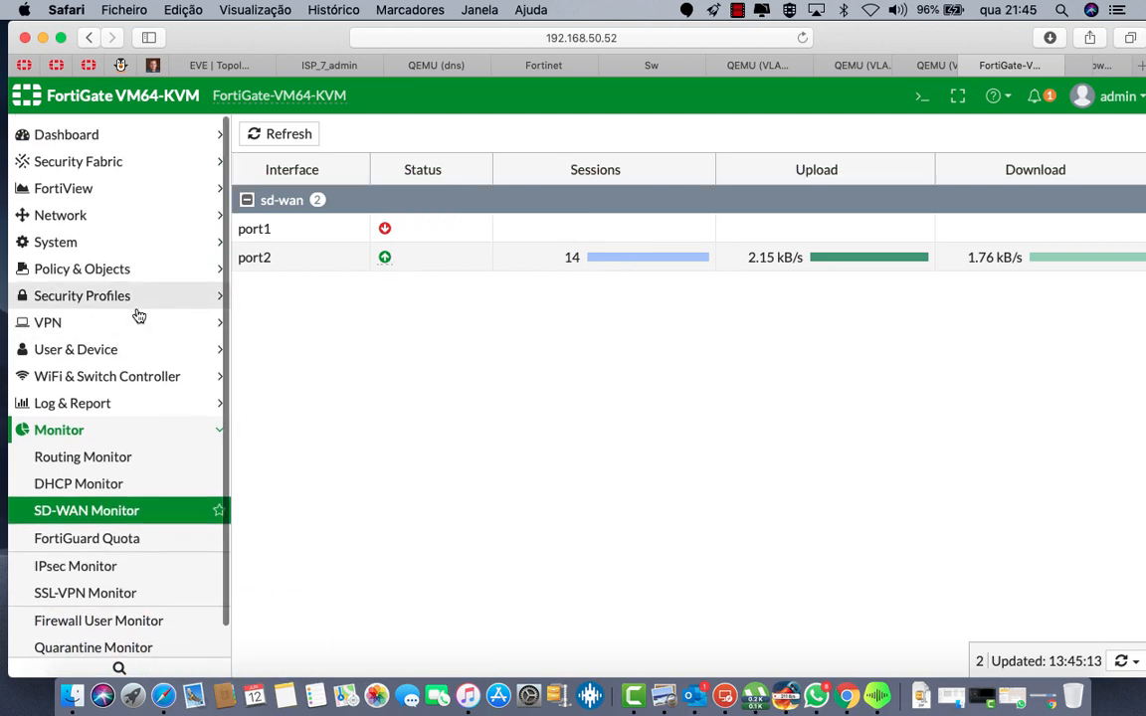